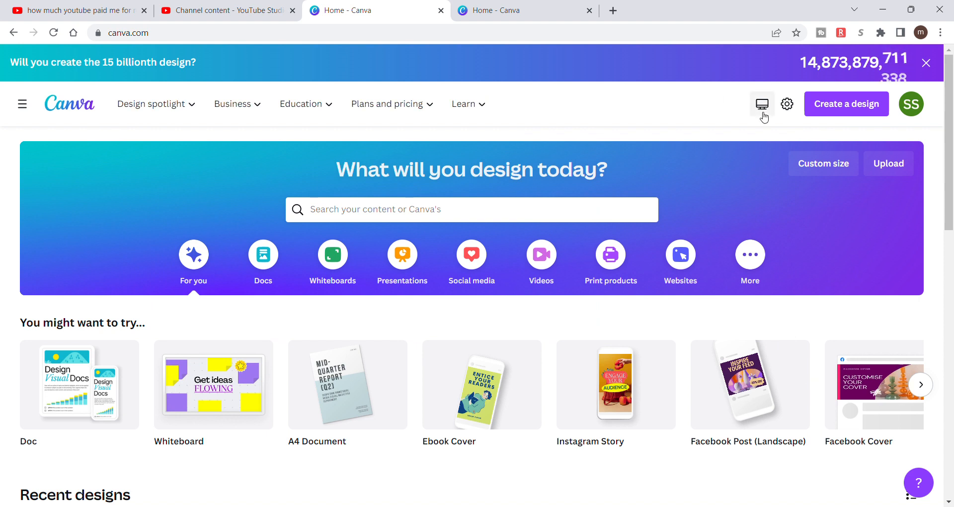
- Create a new 5.5 × 4.25 in design from the recent custom sizes and dismiss the cash-back offers
left_click(854, 114)
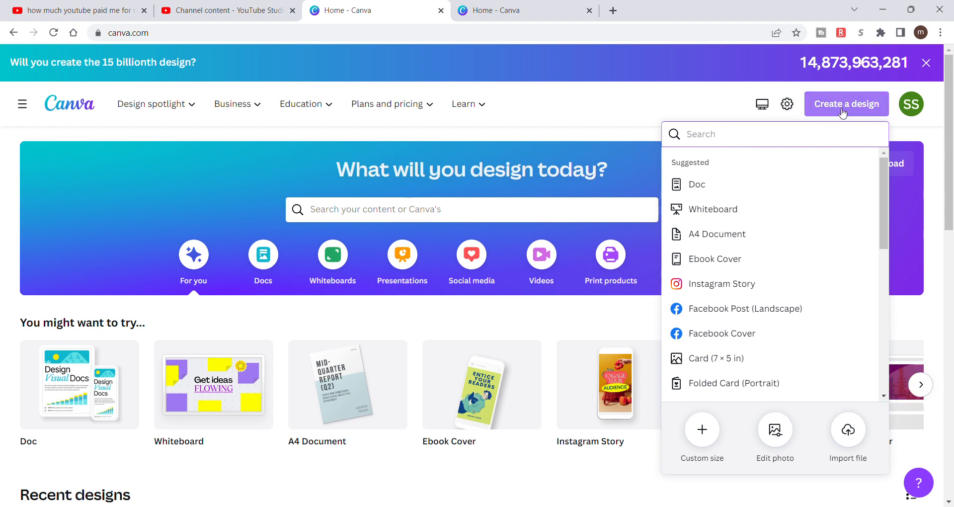
left_click(702, 431)
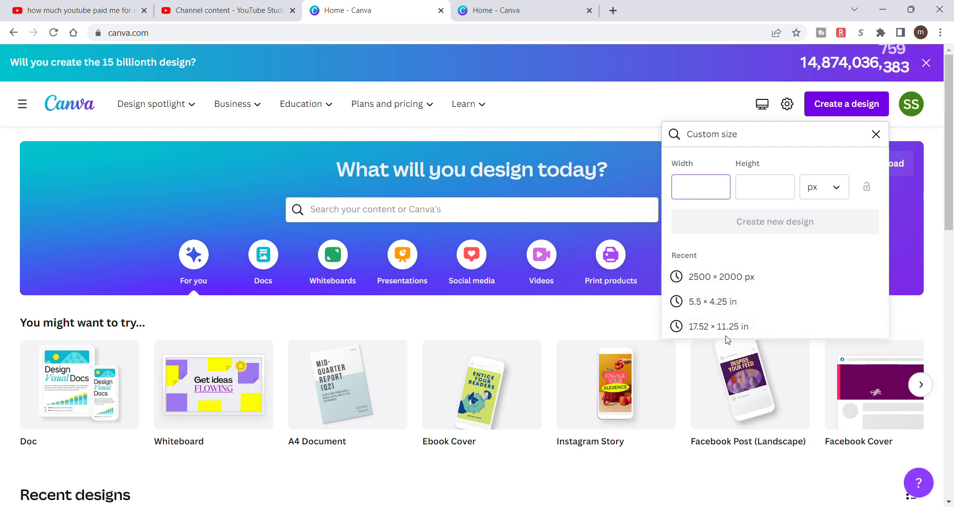
left_click(710, 302)
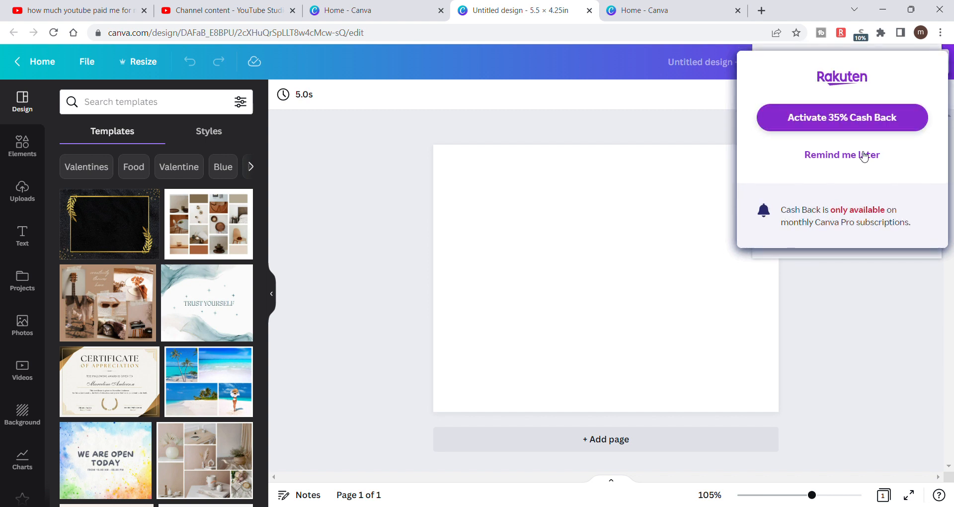
left_click(837, 157)
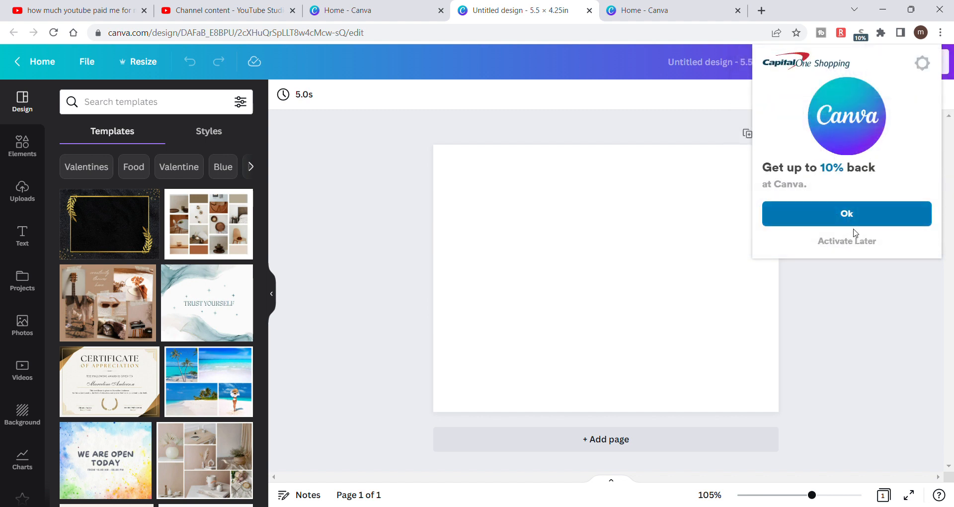
left_click(860, 247)
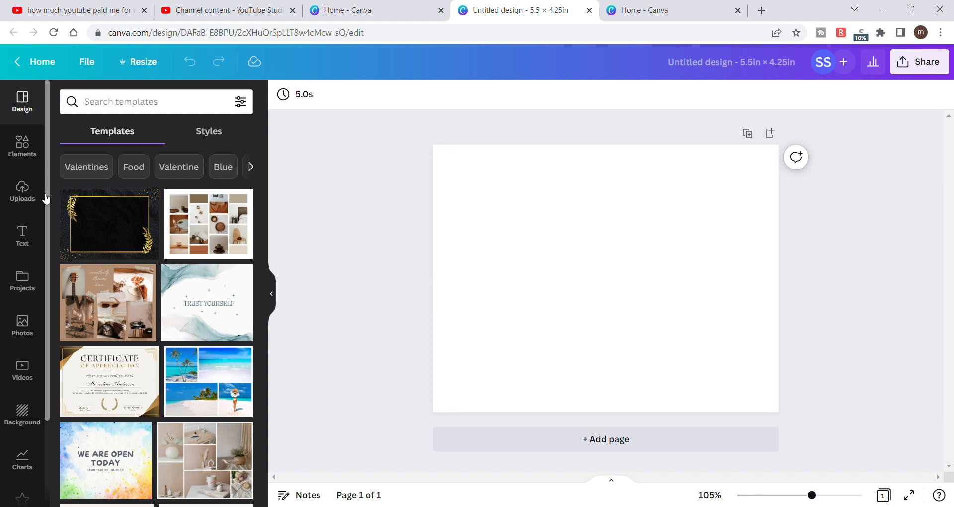
left_click(18, 158)
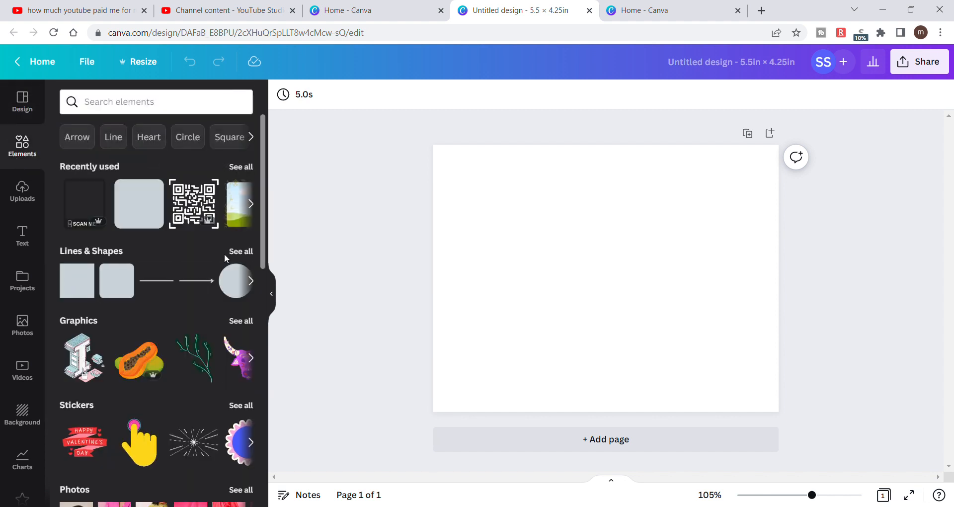
scroll(255, 283, "down", 1)
left_click_drag(255, 282, 263, 303)
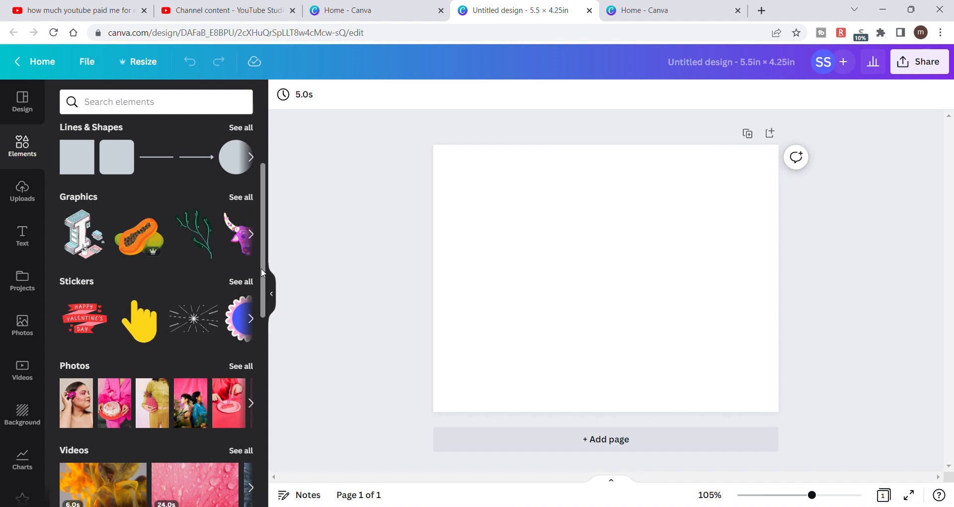
left_click_drag(262, 272, 278, 240)
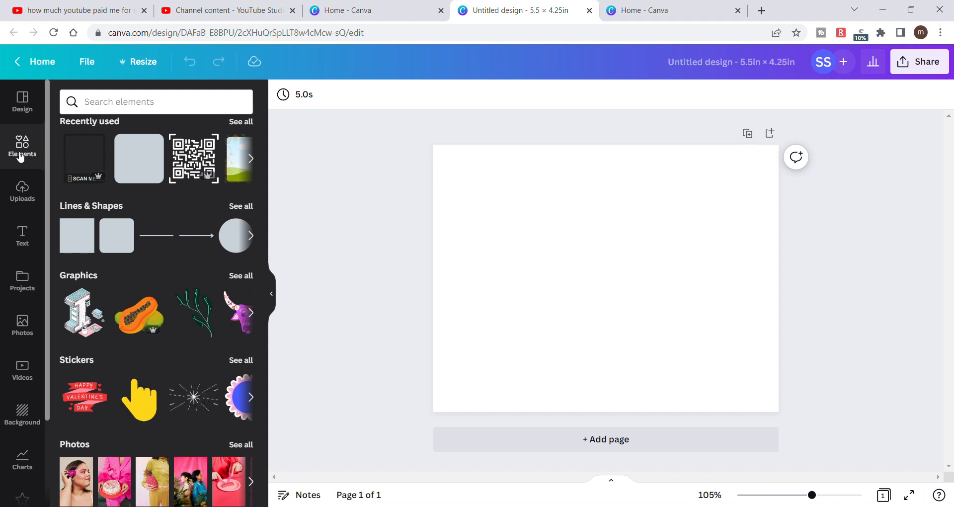
left_click(21, 409)
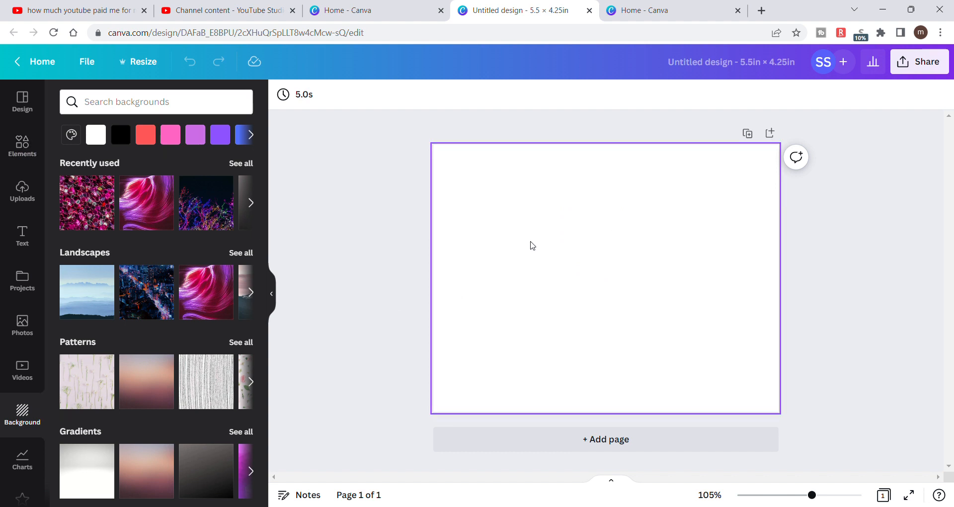
mouse_move(209, 299)
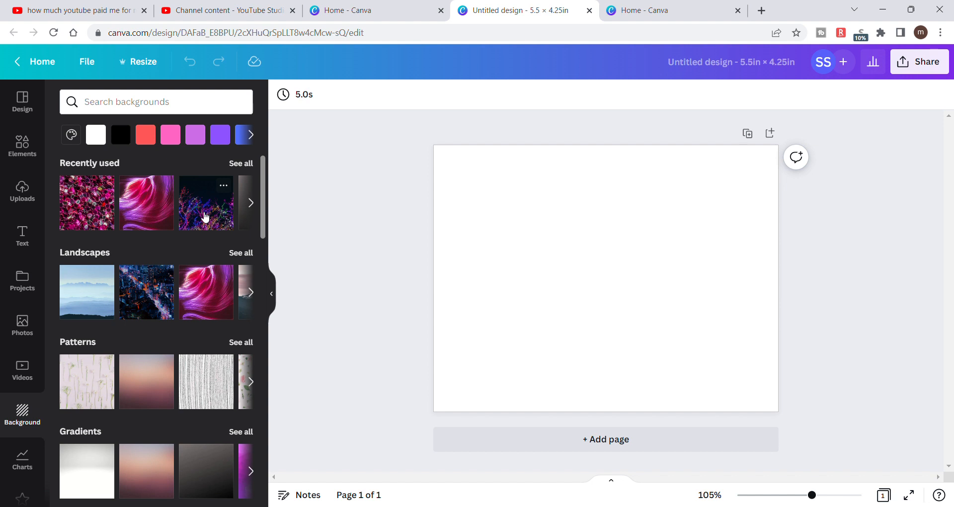
left_click(205, 217)
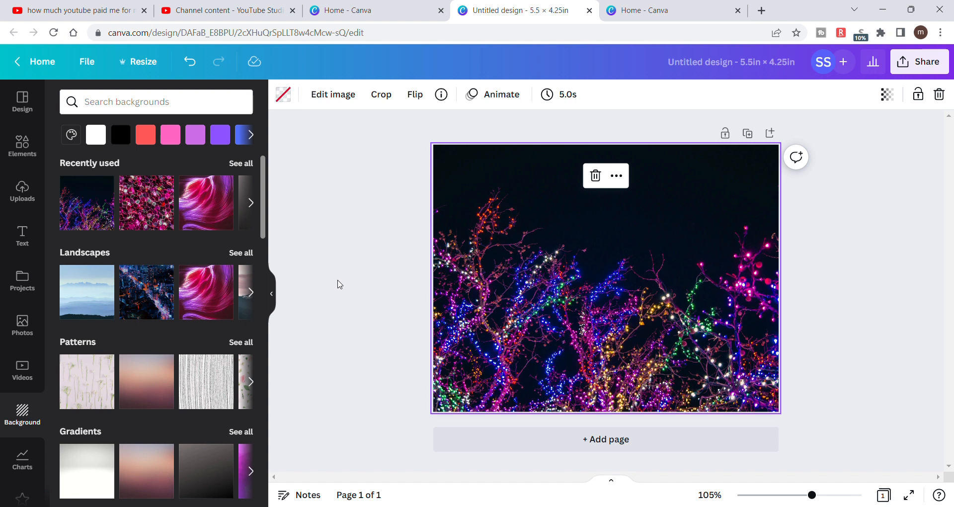
left_click(595, 176)
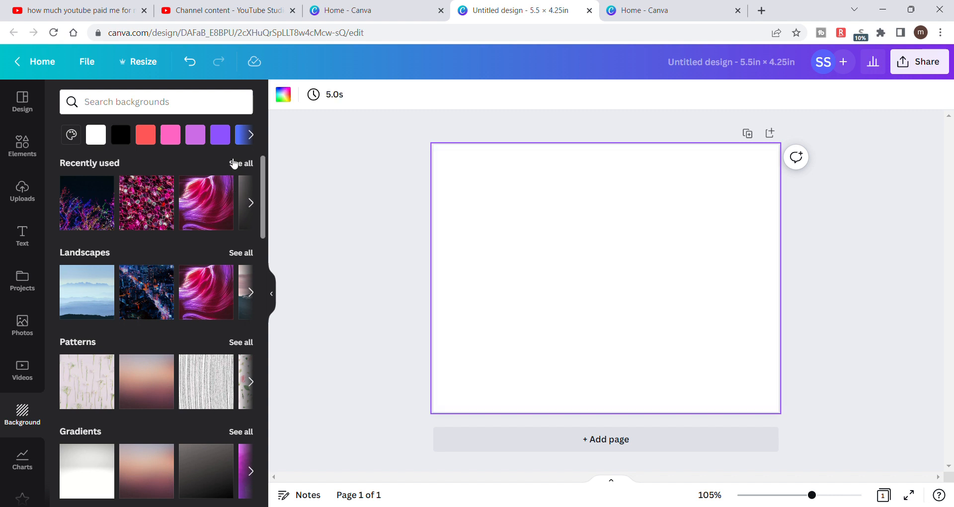
- Apply the purple and green aurora over snowy hills from the recently used backgrounds as the page background
left_click(234, 164)
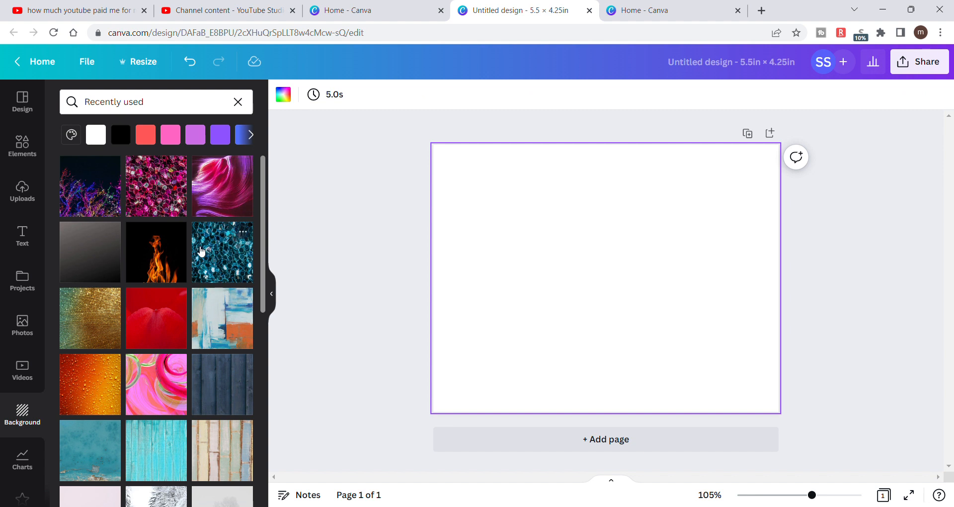
scroll(189, 377, "down", 7)
scroll(182, 399, "down", 9)
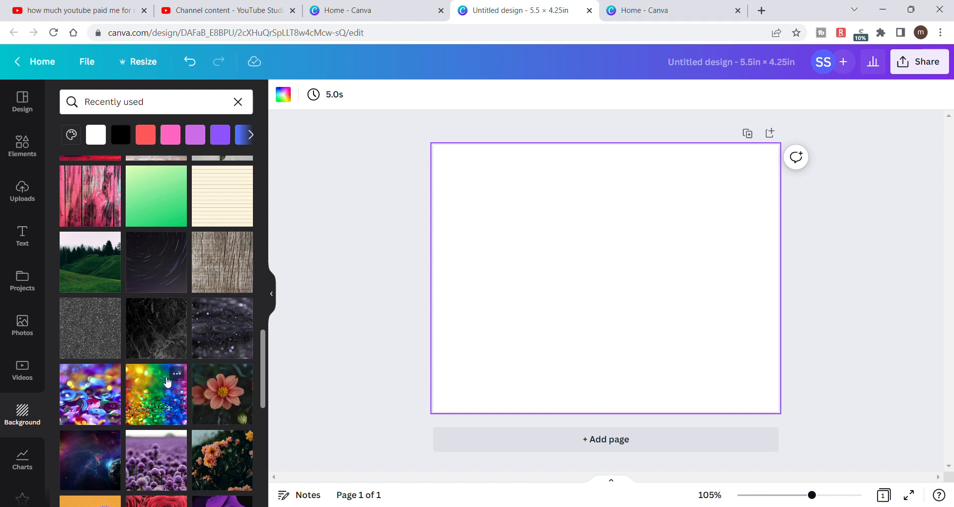
scroll(175, 387, "up", 1)
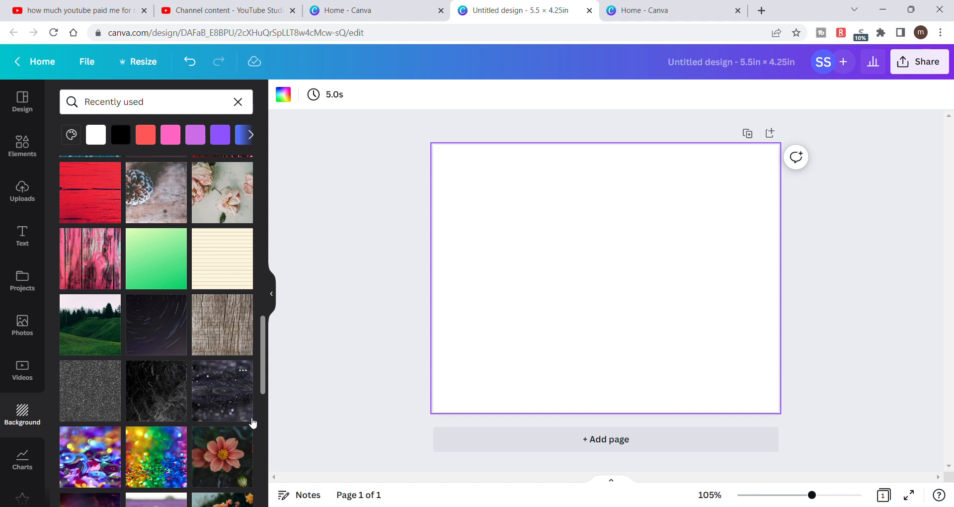
scroll(155, 259, "up", 4)
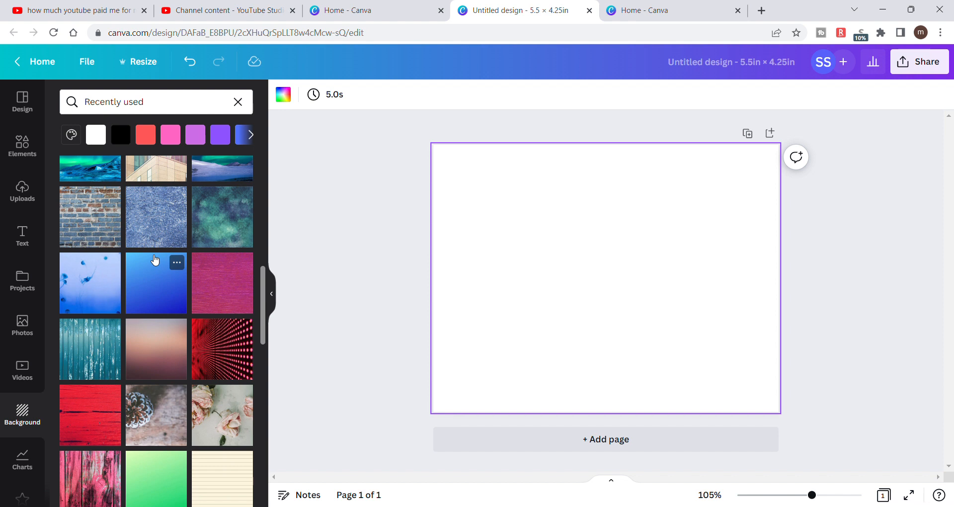
scroll(155, 260, "up", 2)
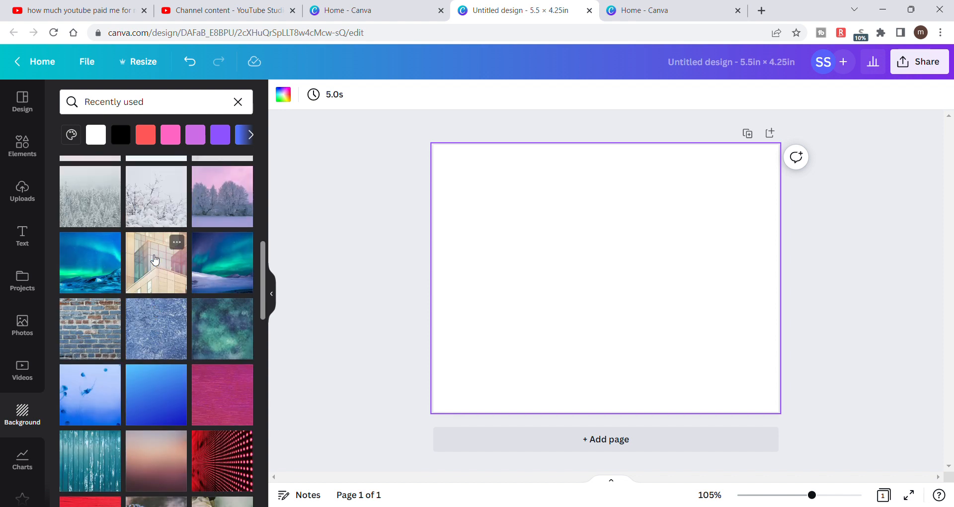
scroll(155, 260, "up", 3)
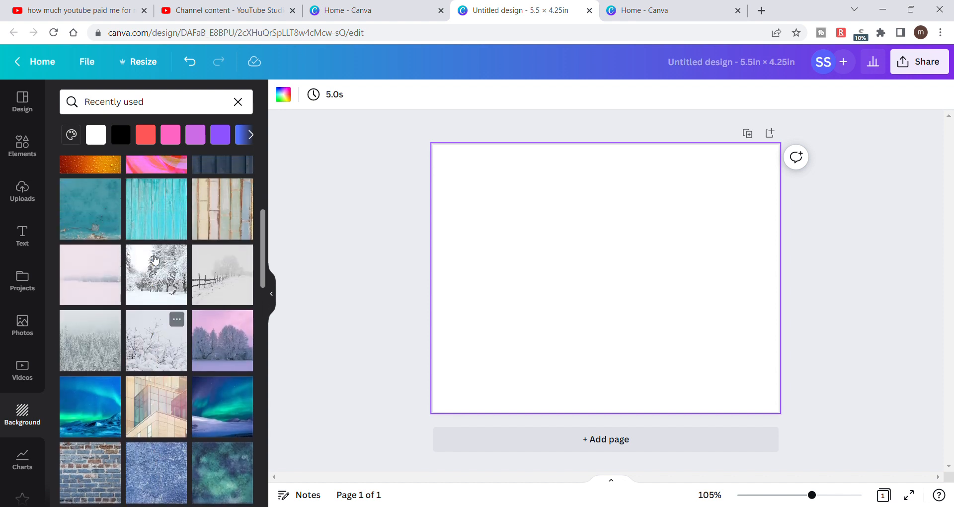
scroll(155, 259, "up", 2)
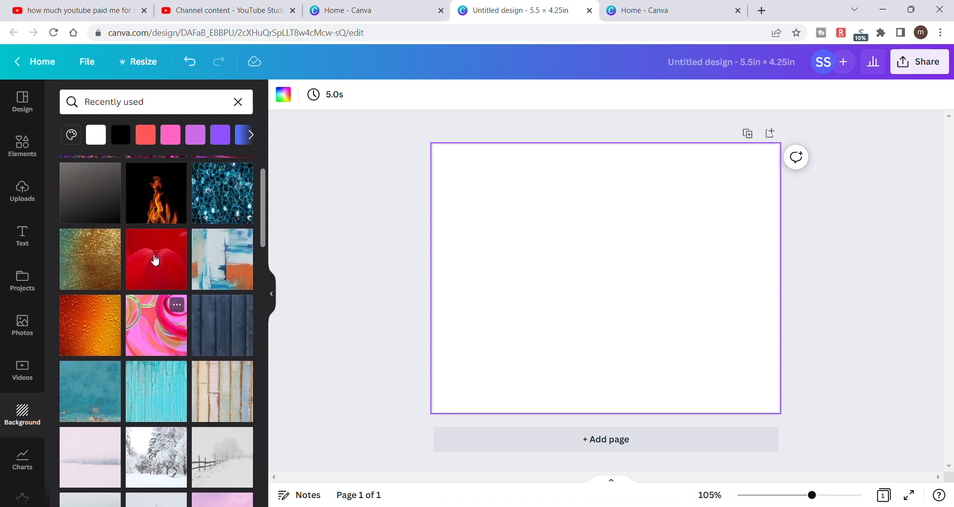
scroll(154, 259, "down", 4)
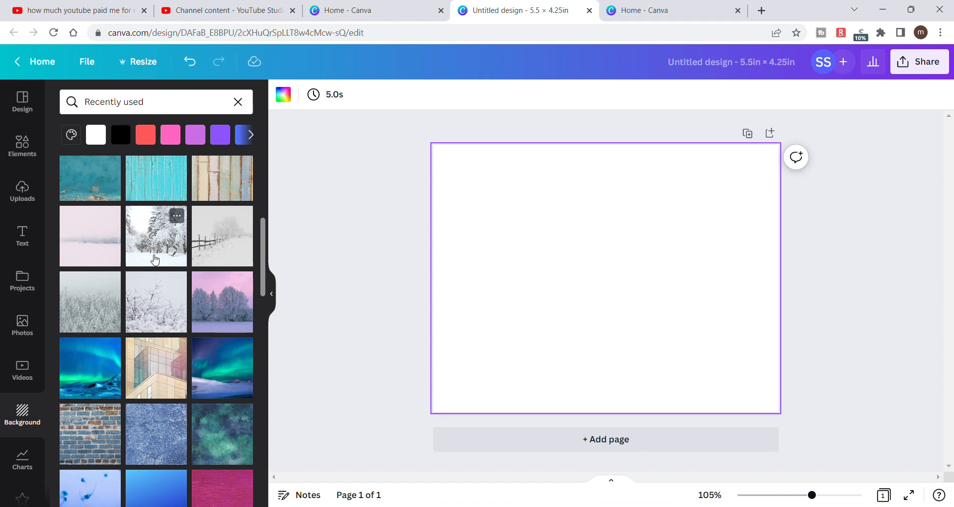
scroll(155, 258, "down", 5)
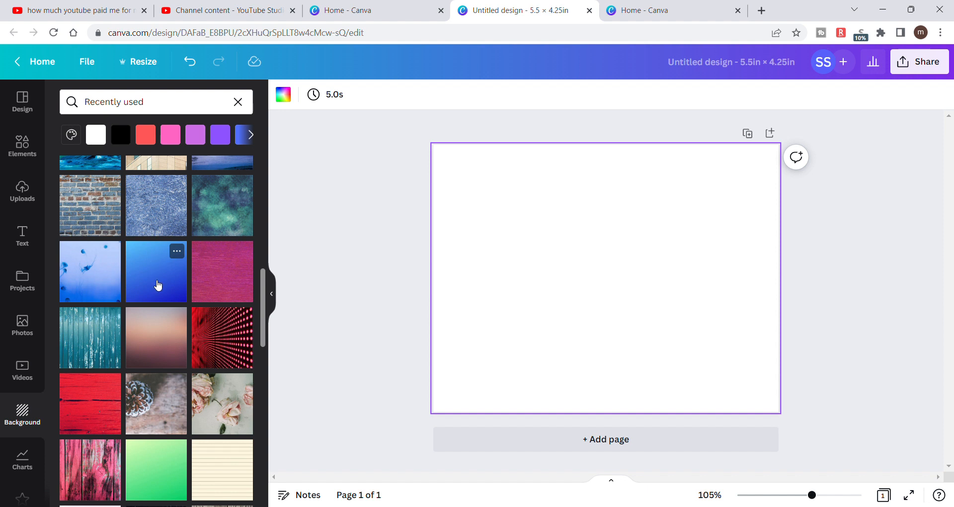
scroll(158, 285, "up", 5)
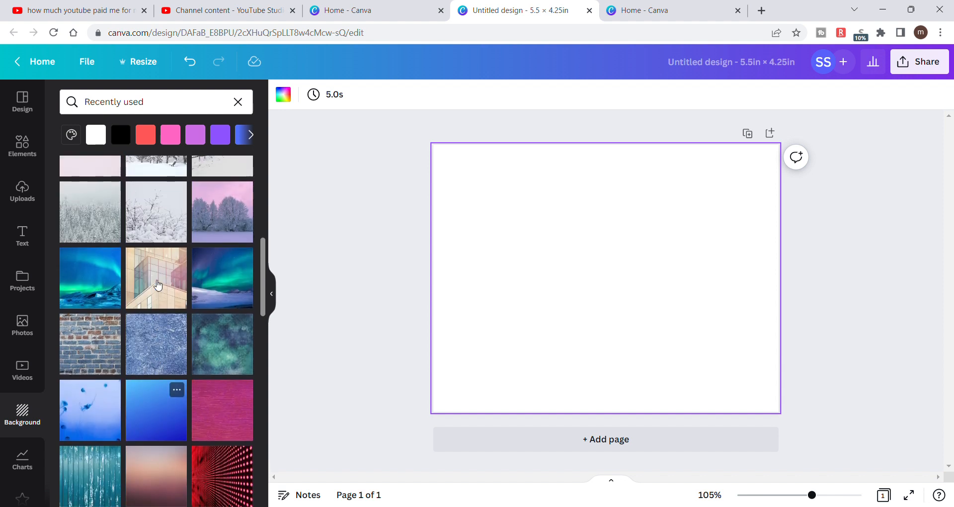
scroll(158, 285, "down", 2)
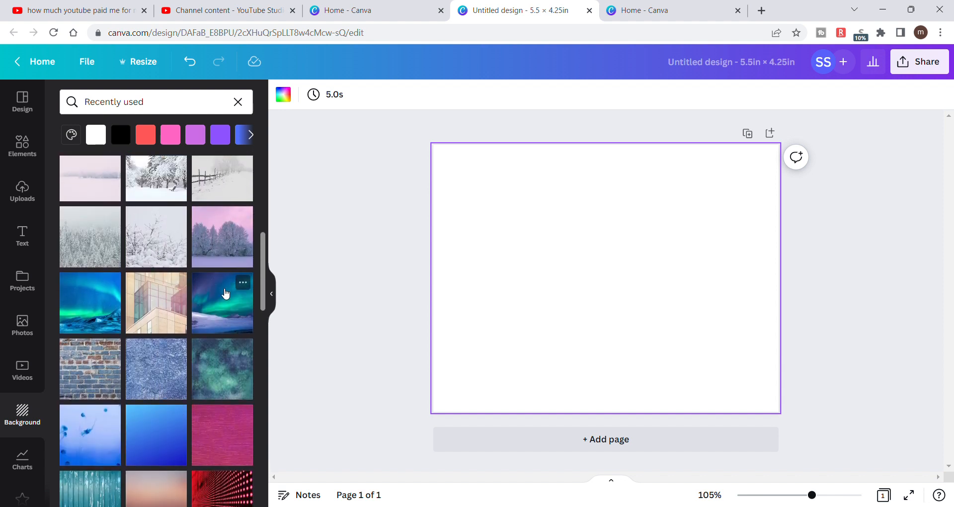
left_click(231, 320)
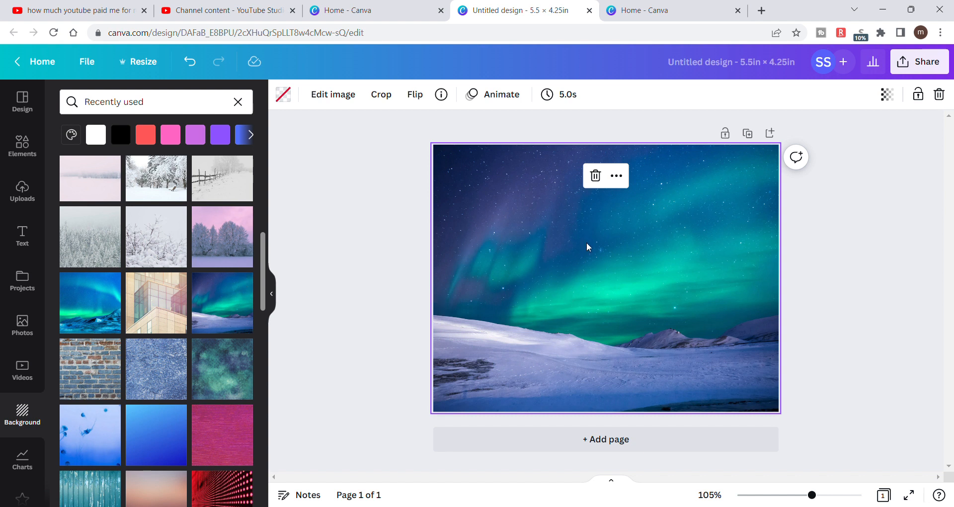
- Detach the aurora image from the page background
left_click_drag(540, 303, 543, 278)
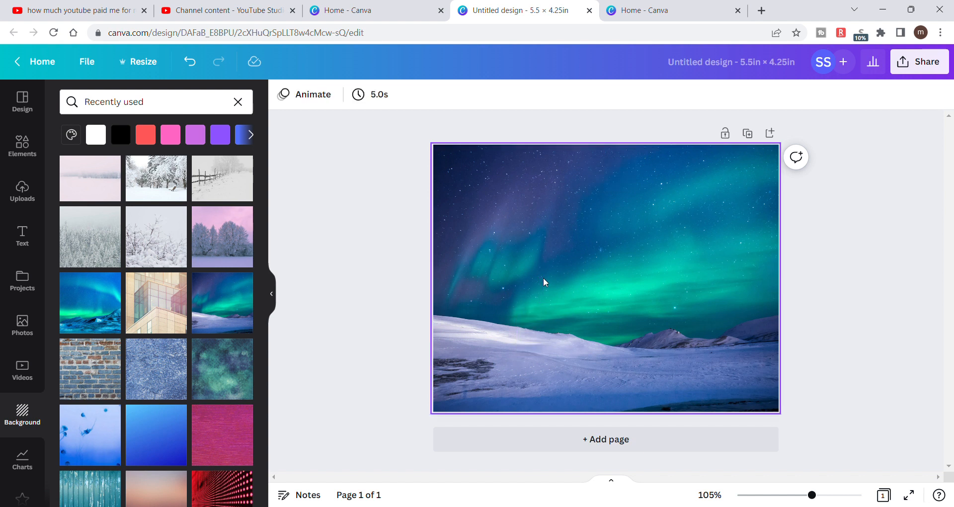
right_click(501, 346)
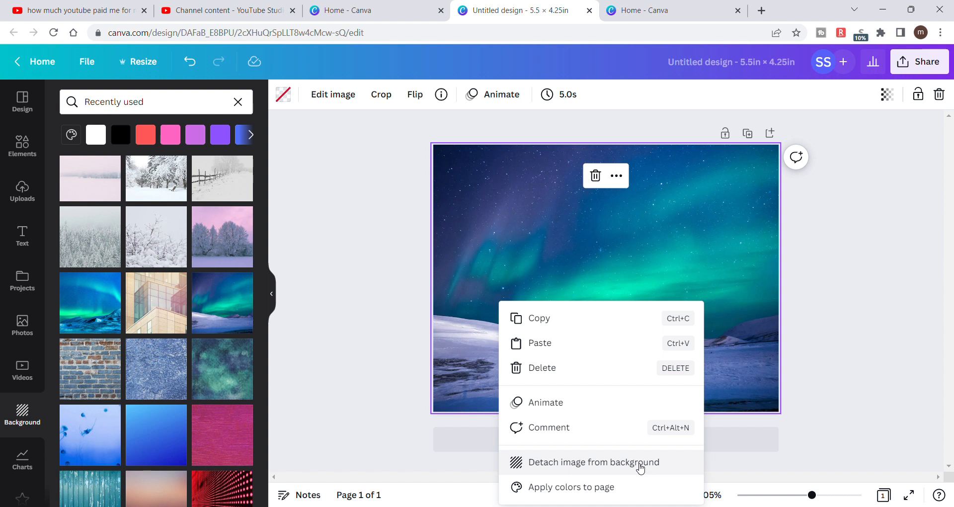
left_click(641, 464)
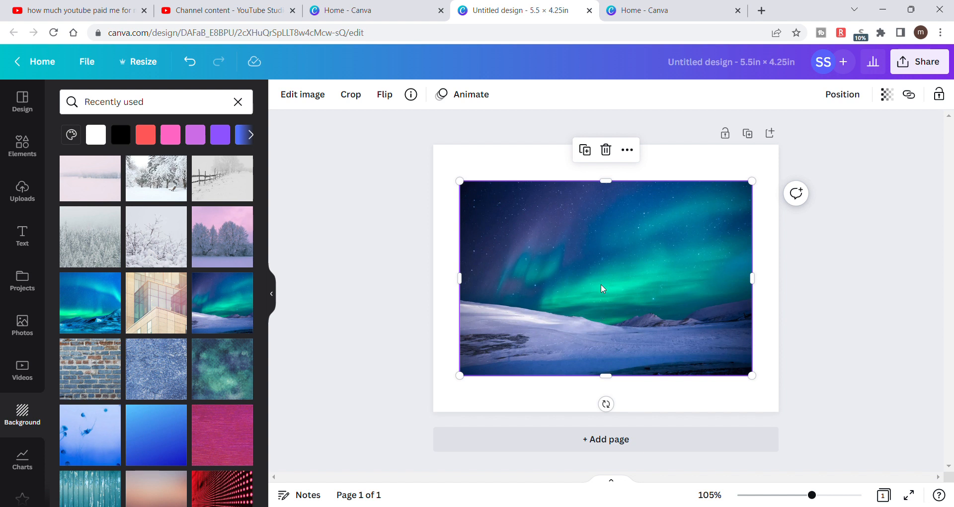
- Resize and reposition the detached aurora image so it covers the whole page edge to edge with mostly starry sky
left_click_drag(606, 182, 611, 154)
left_click_drag(460, 260, 440, 268)
left_click_drag(755, 262, 790, 267)
mouse_move(514, 329)
left_mouse_down()
mouse_move(482, 398)
mouse_move(476, 441)
mouse_move(498, 332)
left_mouse_up()
left_click_drag(600, 383, 611, 312)
left_click_drag(602, 259, 614, 332)
left_click_drag(617, 389, 617, 364)
left_click_drag(619, 320, 629, 372)
left_click_drag(619, 260, 609, 146)
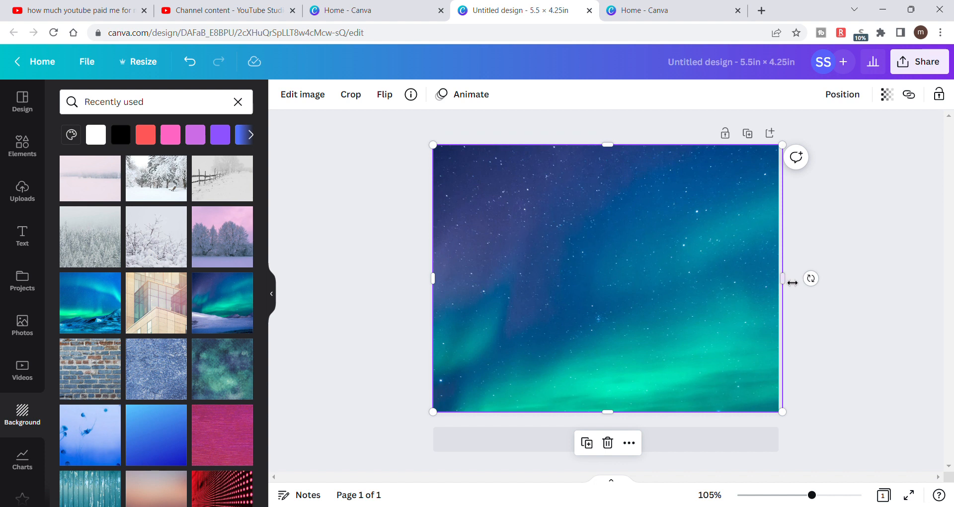
left_click_drag(789, 283, 784, 283)
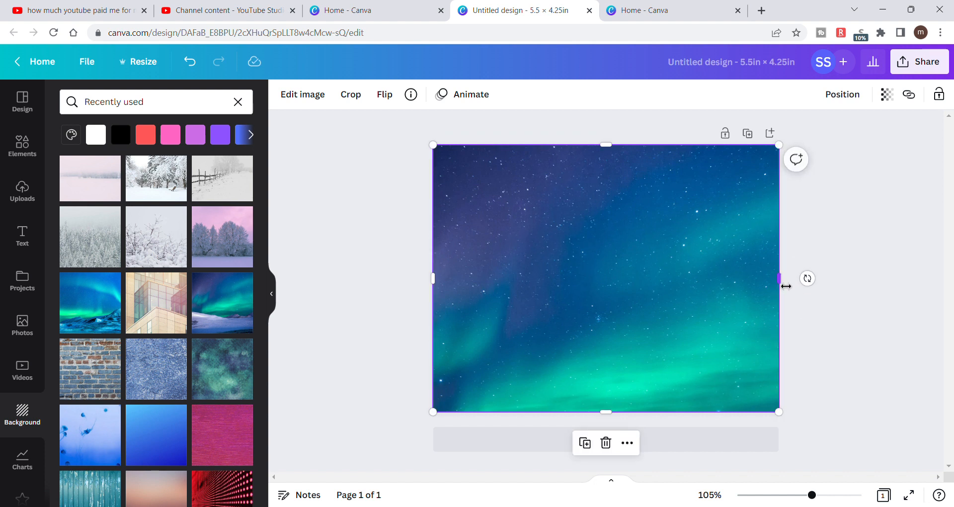
left_click(366, 201)
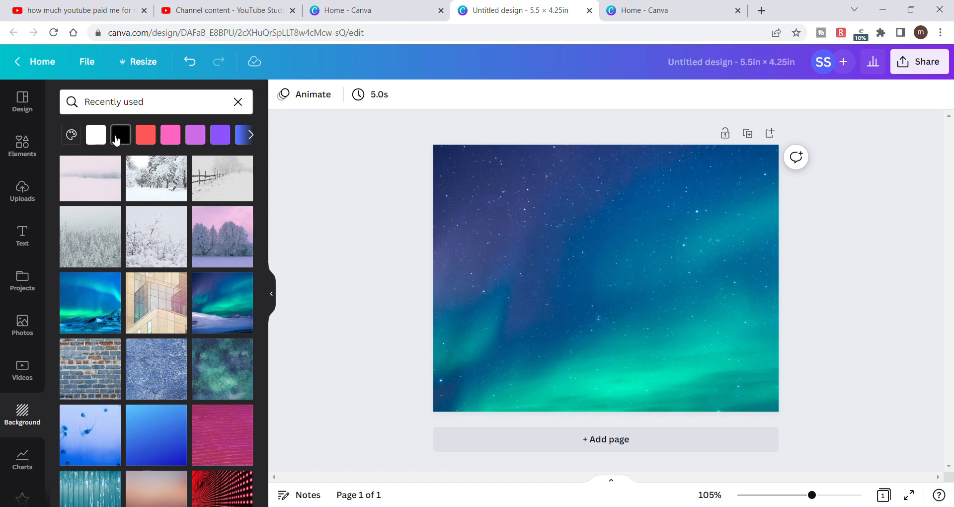
left_click(253, 138)
left_click(253, 138)
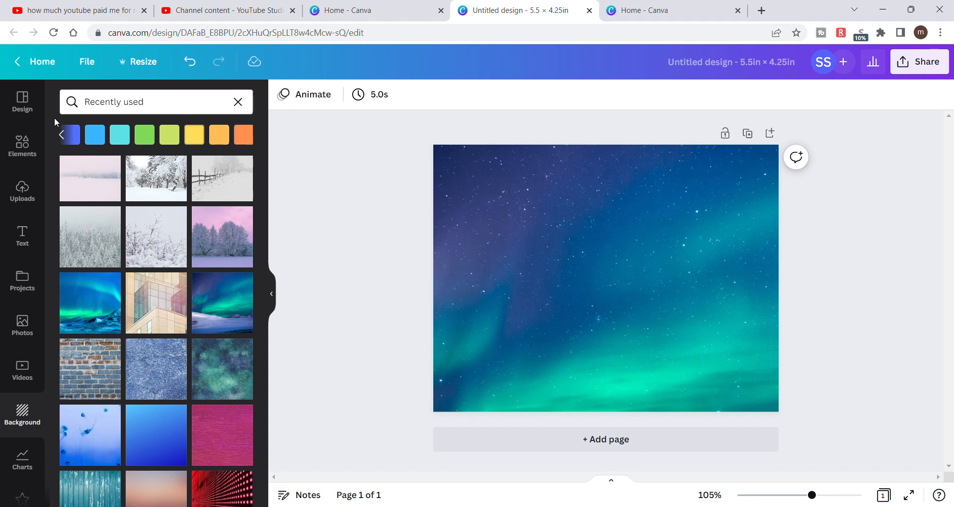
- Add a rounded square shape and place it flush in the page's upper-left corner
left_click(29, 149)
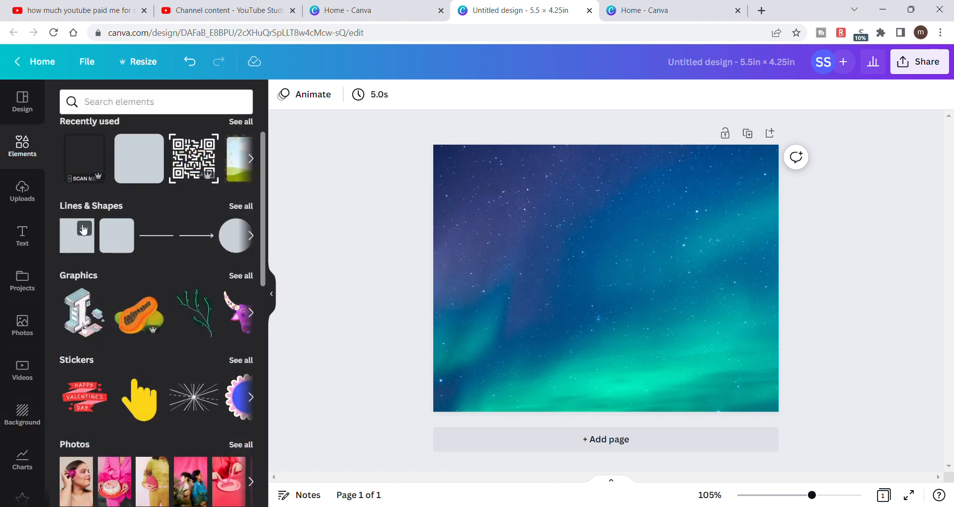
left_click(114, 243)
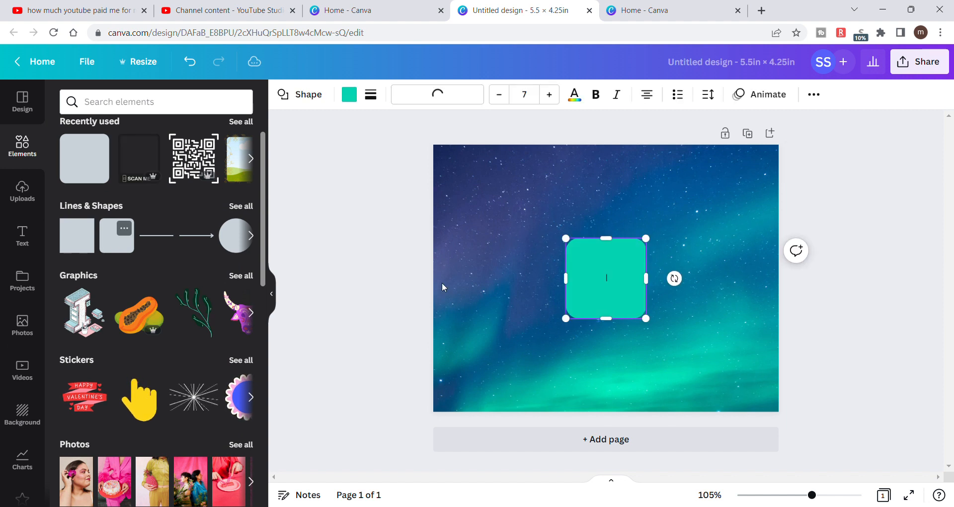
left_click_drag(611, 295, 479, 202)
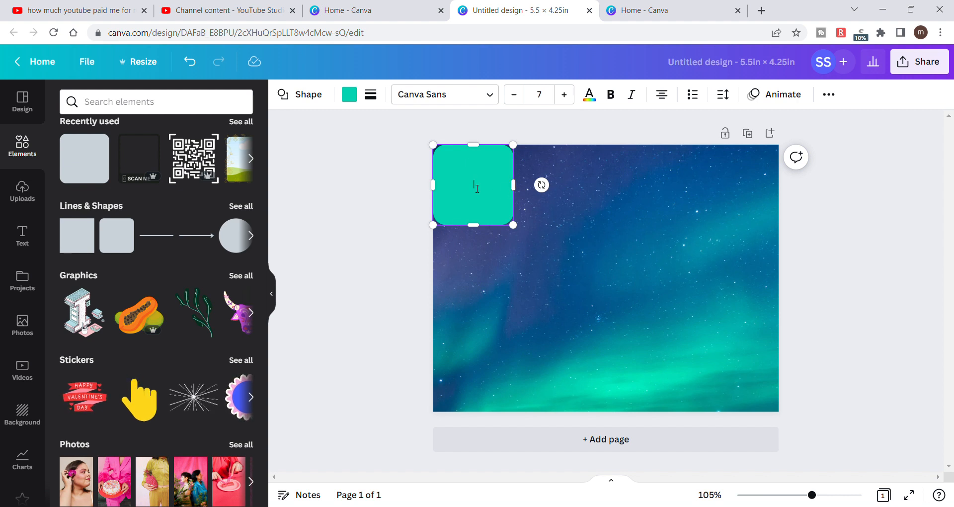
left_click(378, 273)
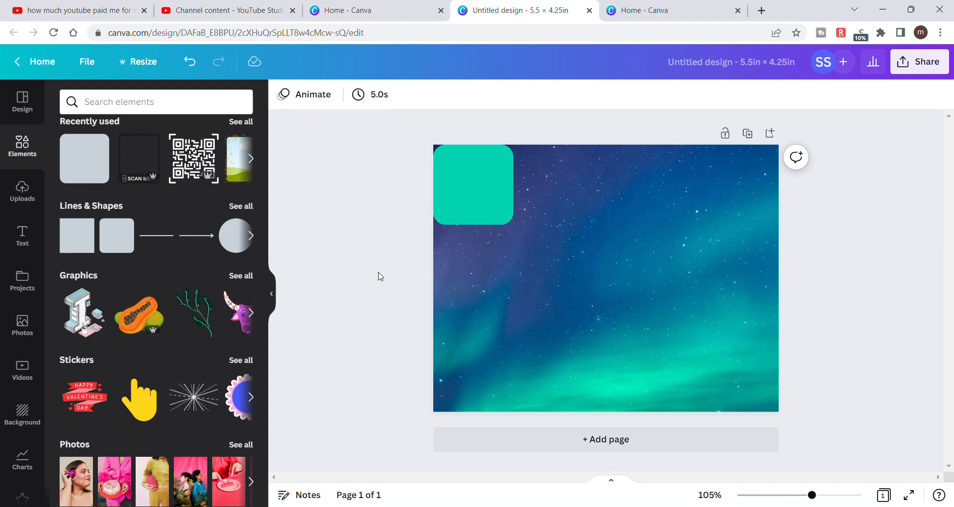
- Replace the rounded square with a sharp-cornered square placed flush in the page's upper-left corner
left_click(477, 205)
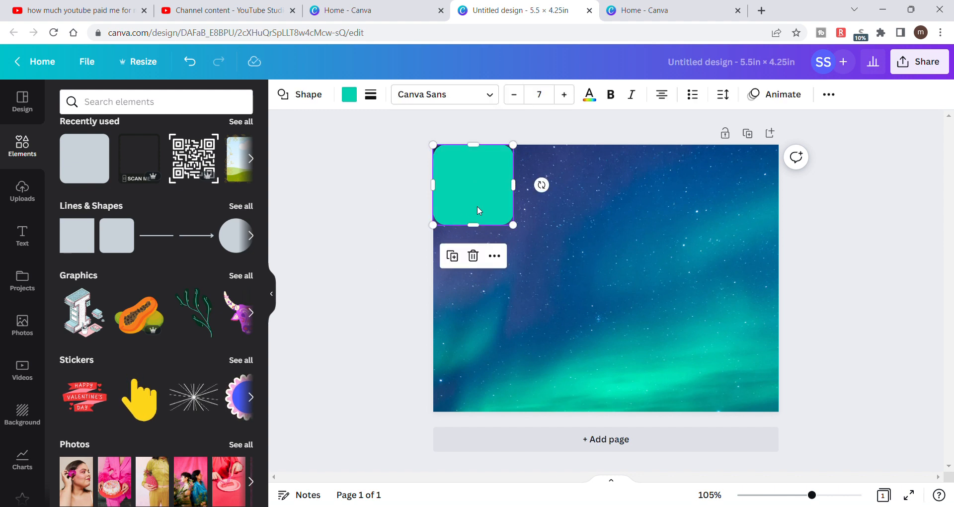
left_click(472, 256)
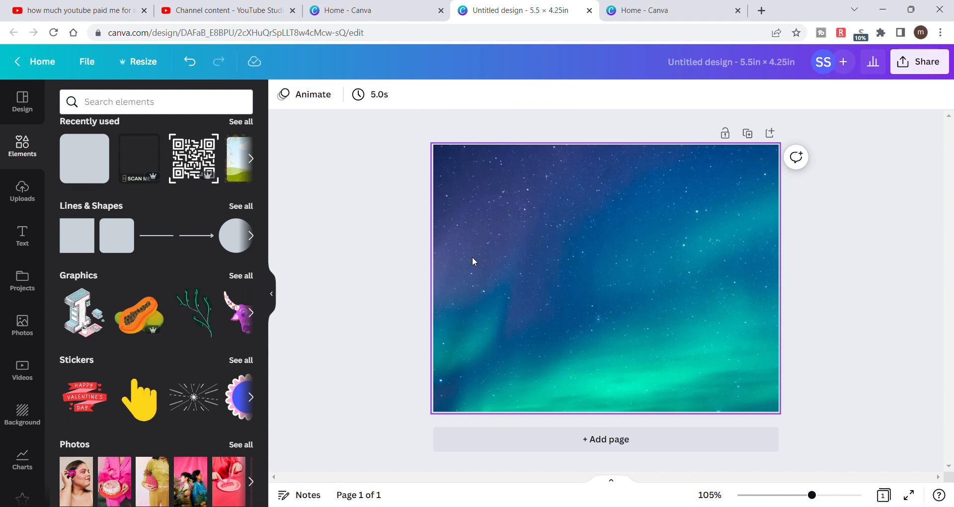
left_click(82, 242)
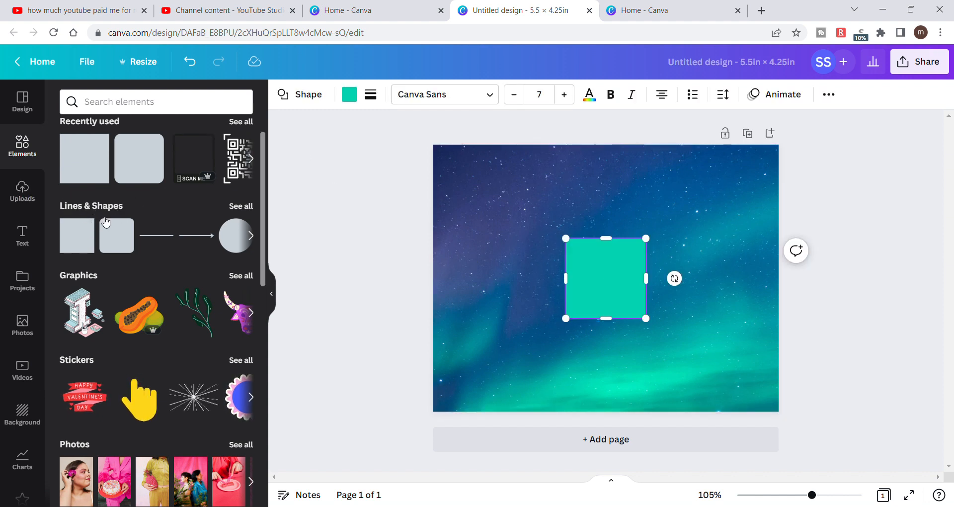
left_click_drag(595, 266, 461, 174)
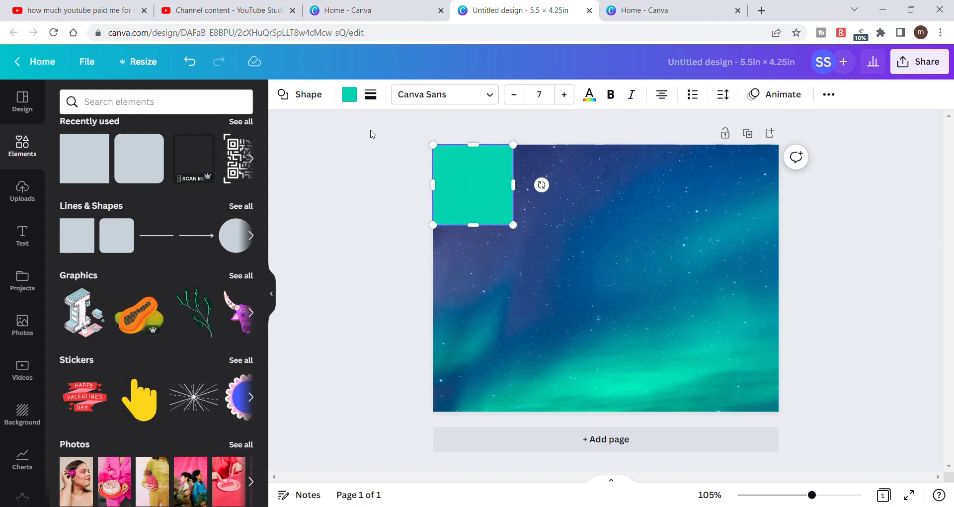
- Try gray #a6a6a6 and blue fills on the square, ending with yellow
left_click(350, 95)
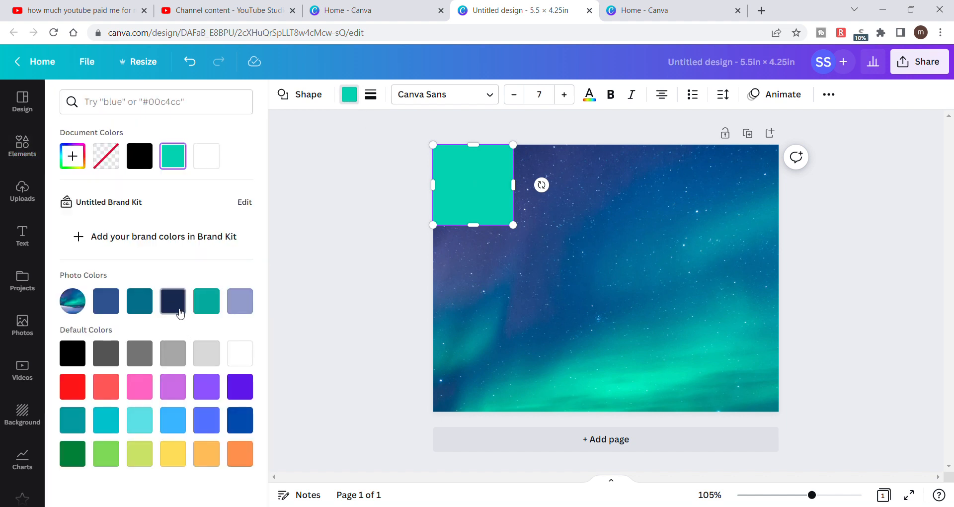
left_click(180, 354)
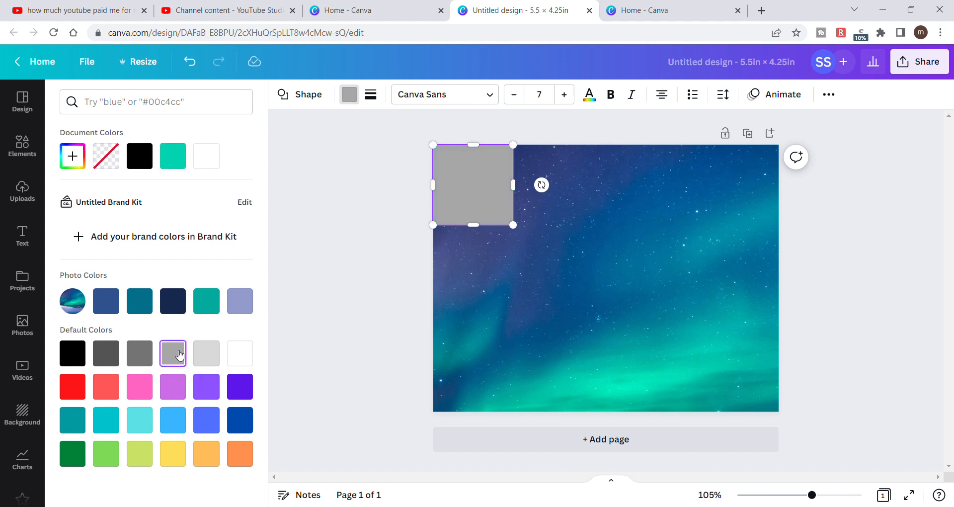
left_click(211, 419)
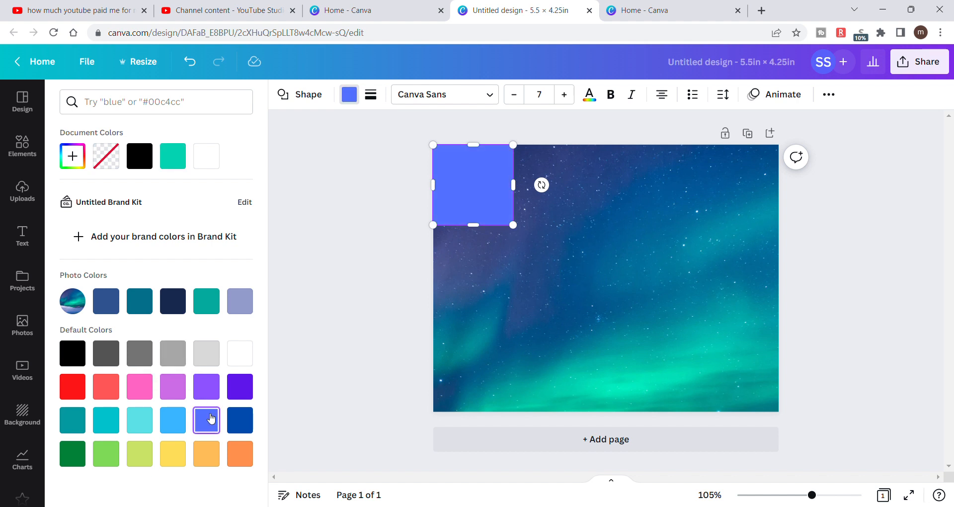
left_click(180, 456)
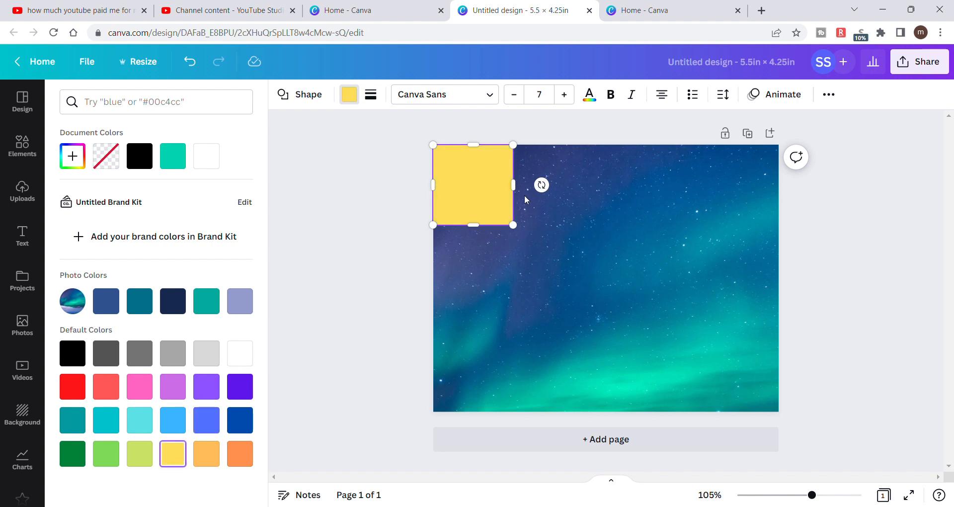
- Stretch the square to cover the whole page and set its transparency to 53
left_click_drag(522, 195, 781, 217)
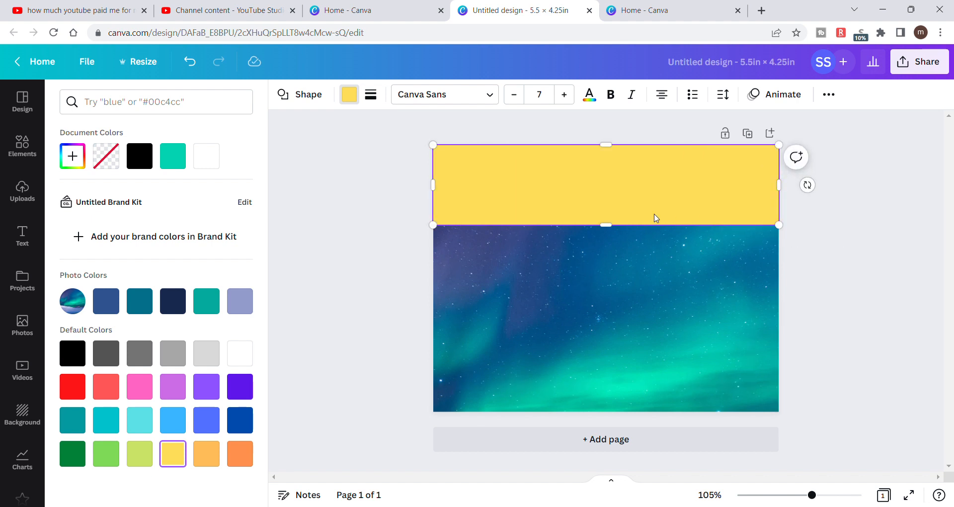
left_click_drag(607, 226, 626, 417)
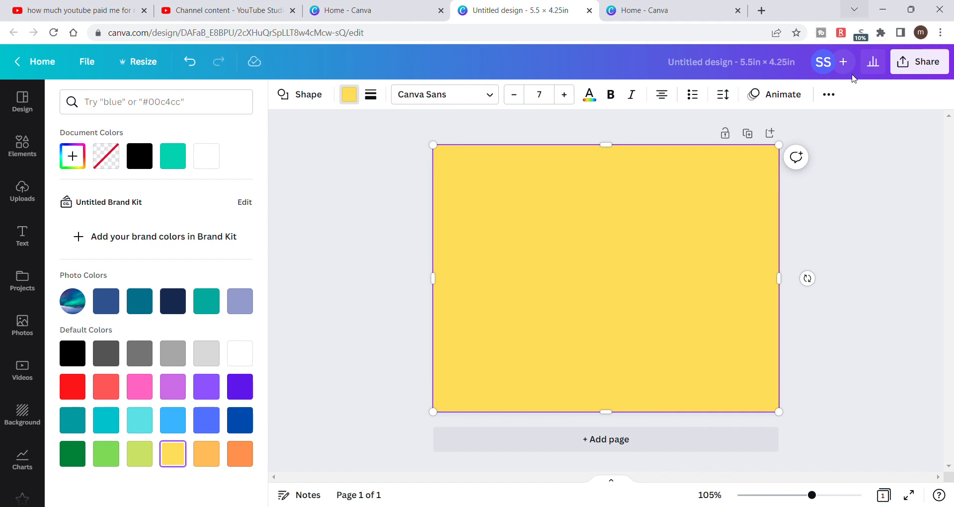
left_click(829, 94)
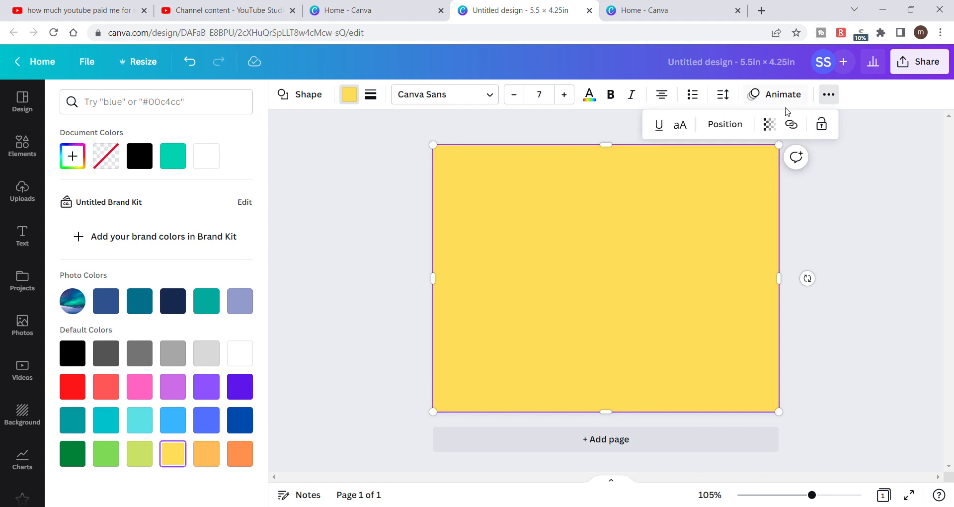
left_click(770, 125)
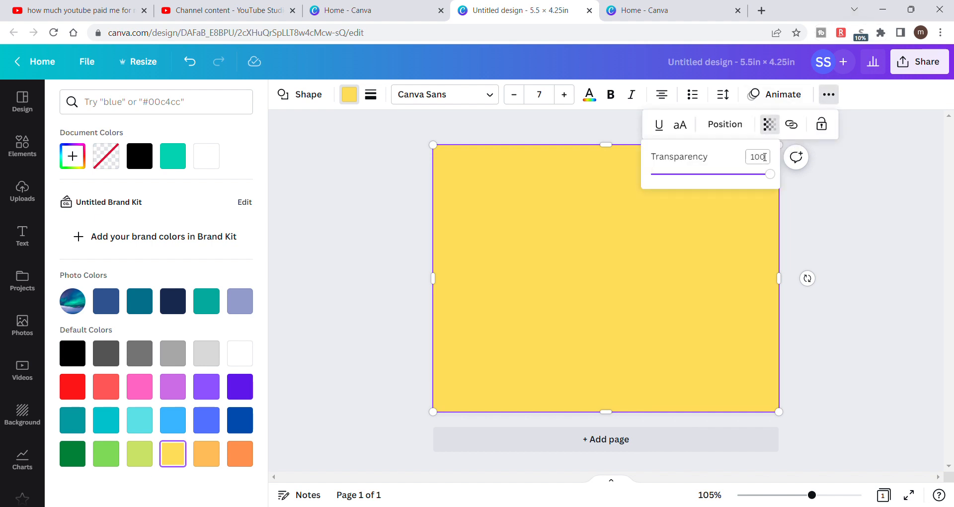
left_click_drag(770, 174, 716, 198)
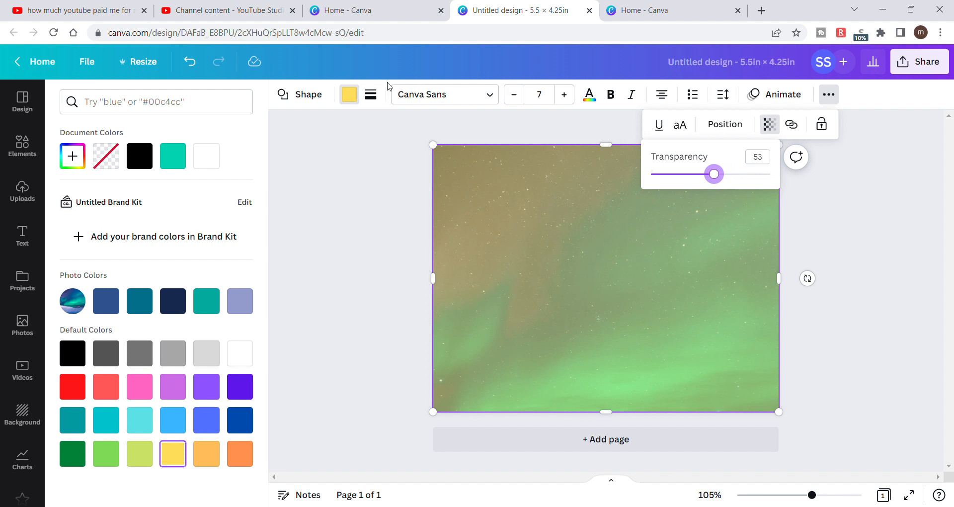
left_click(346, 151)
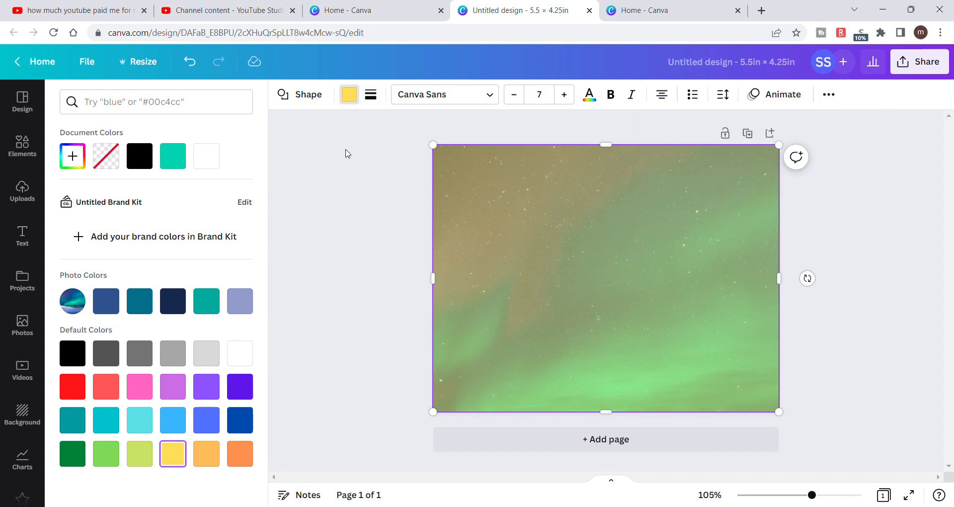
- Try various default fill colors on the translucent overlay, including purple, red, green and white, and settle on pink #ff66c4
left_click(350, 102)
left_click(350, 101)
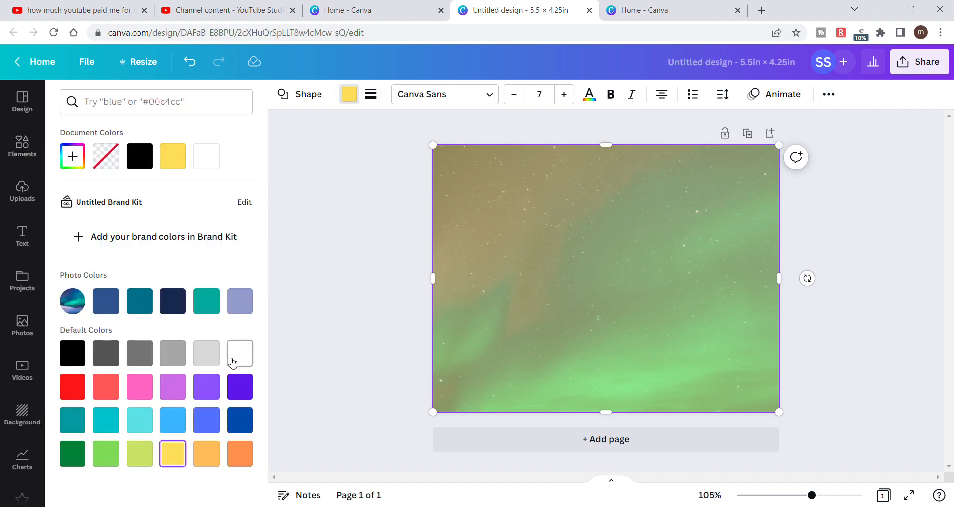
left_click(175, 390)
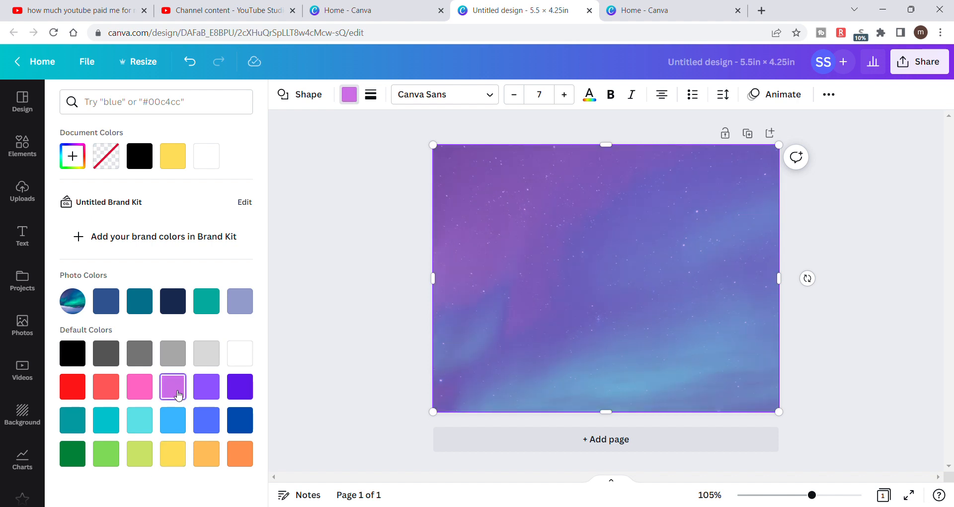
left_click(141, 391)
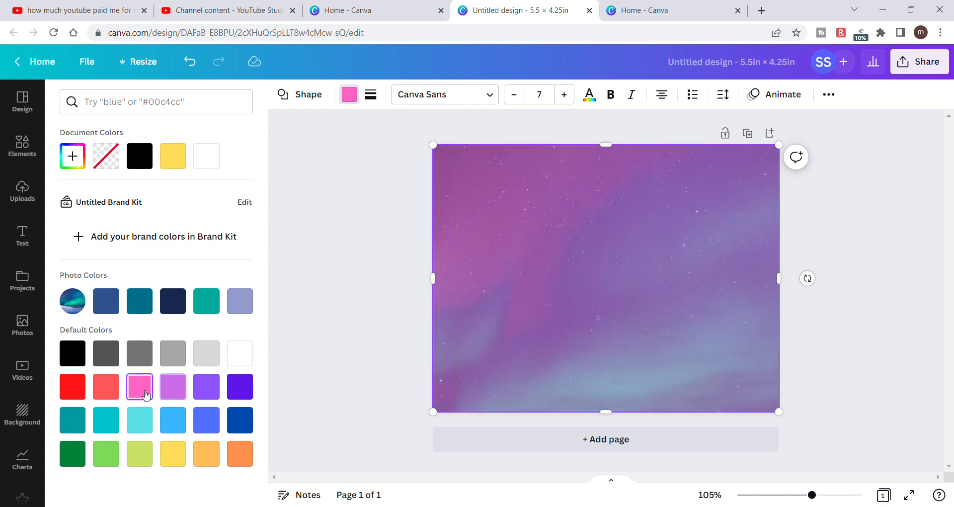
left_click(120, 394)
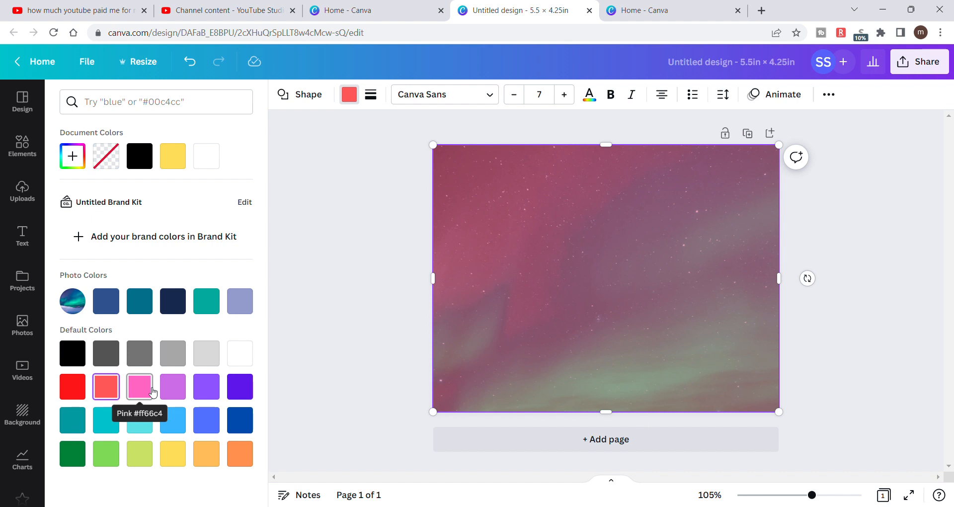
left_click(173, 393)
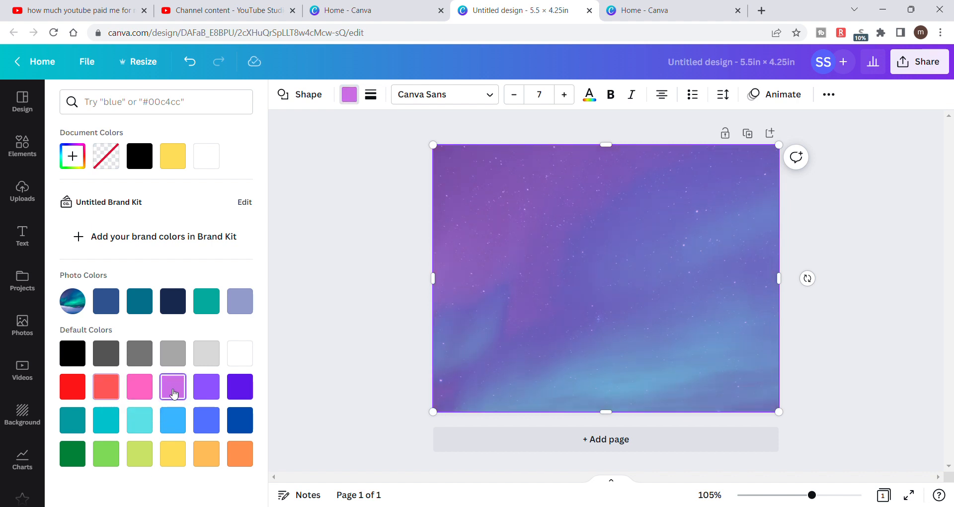
left_click(75, 394)
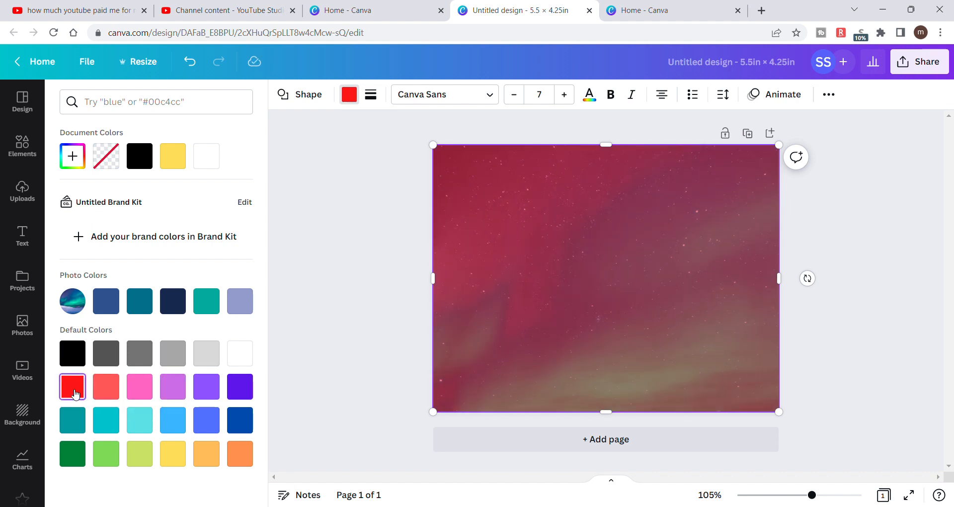
left_click(103, 431)
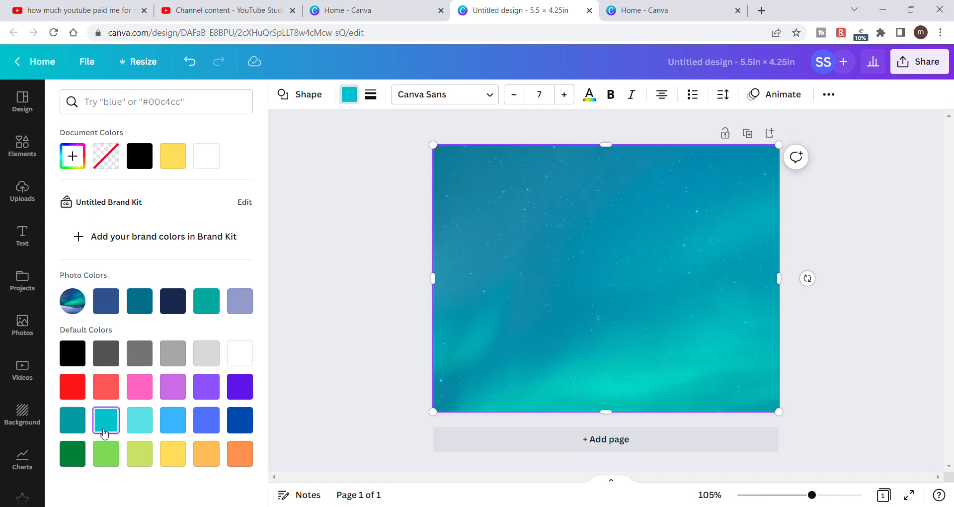
left_click(73, 420)
left_click(81, 452)
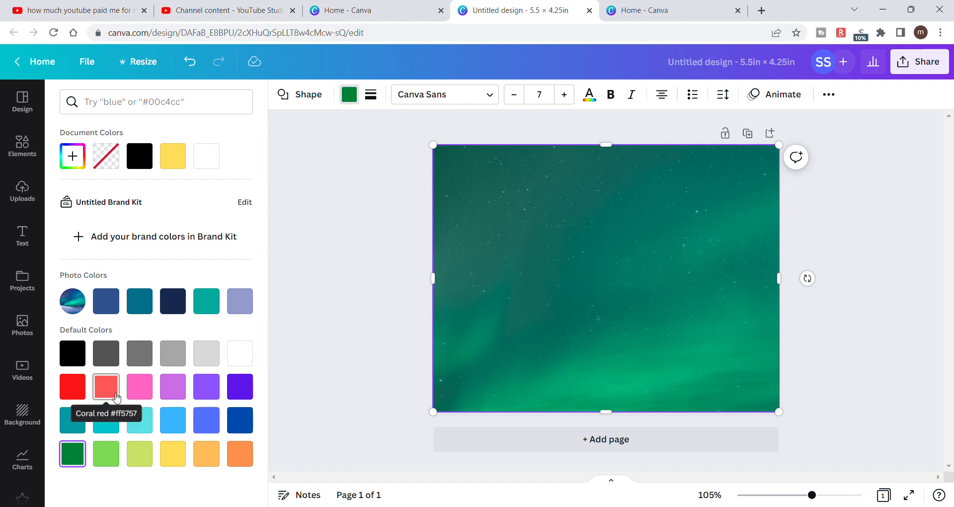
left_click(137, 457)
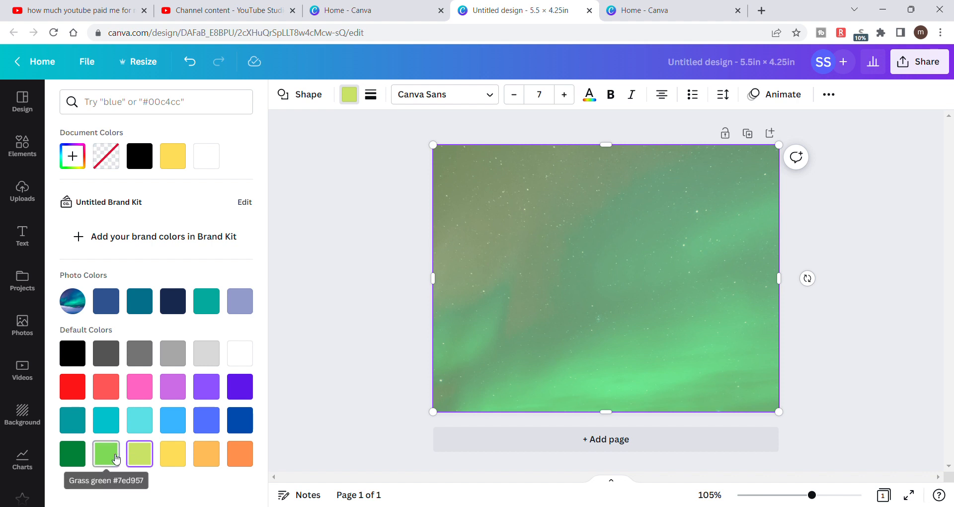
left_click(116, 457)
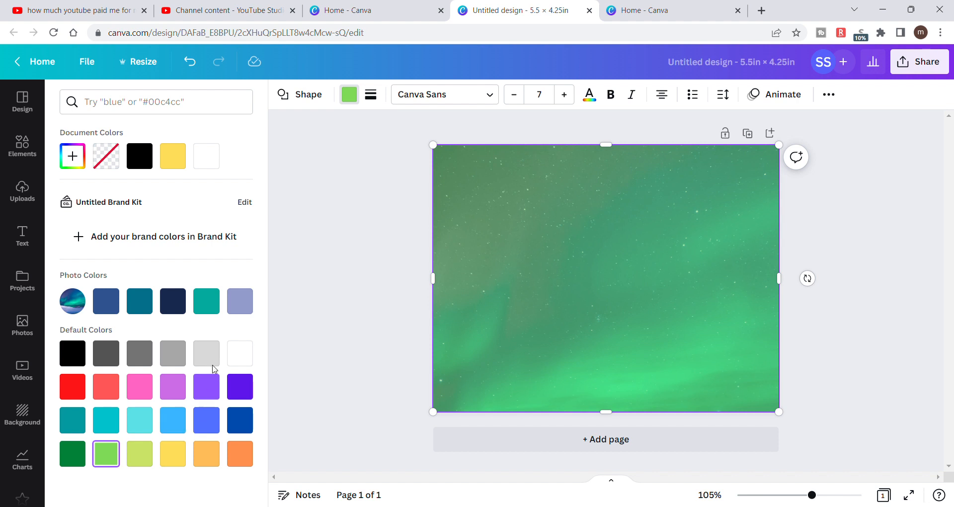
left_click(243, 360)
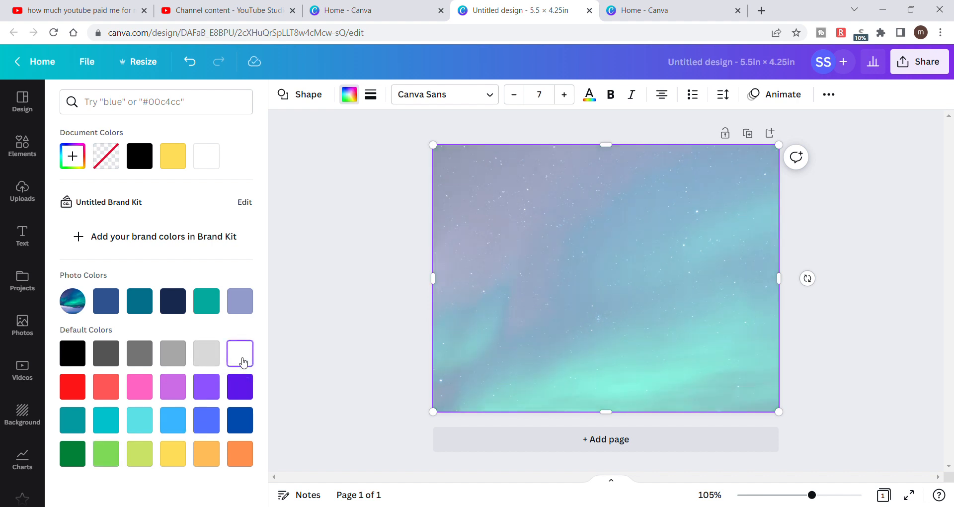
left_click(249, 388)
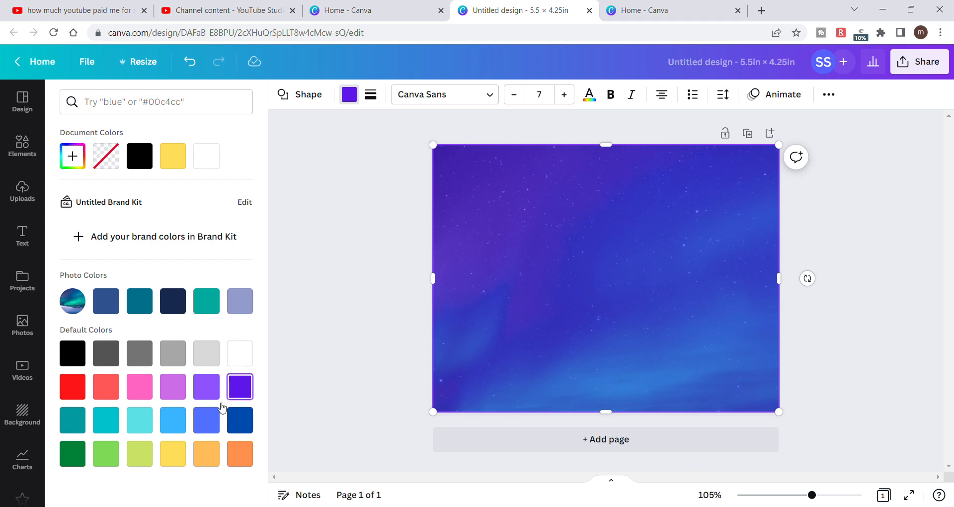
left_click(214, 422)
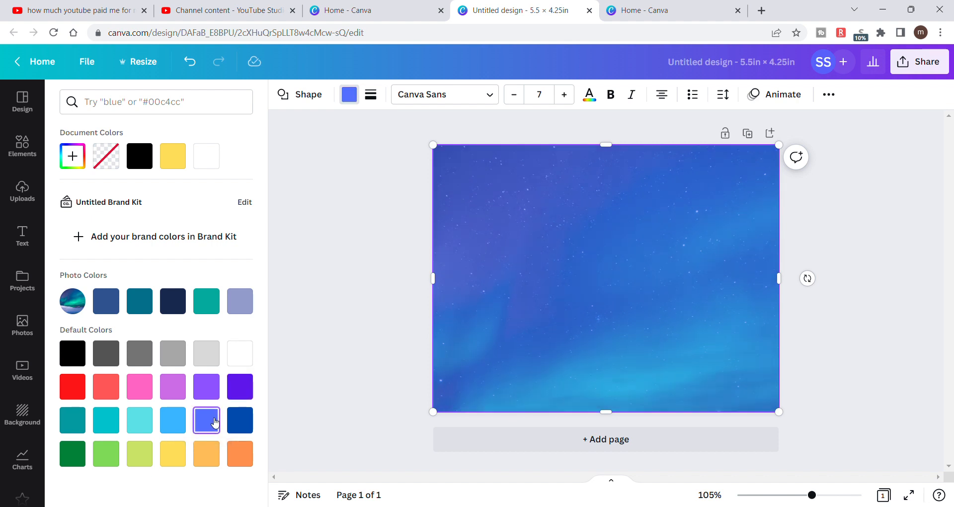
left_click(178, 454)
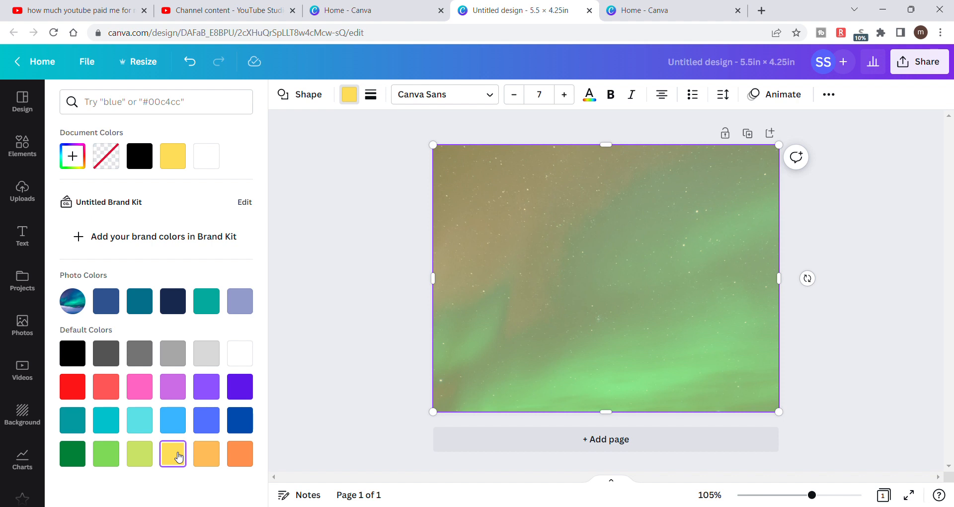
left_click(178, 391)
left_click(144, 395)
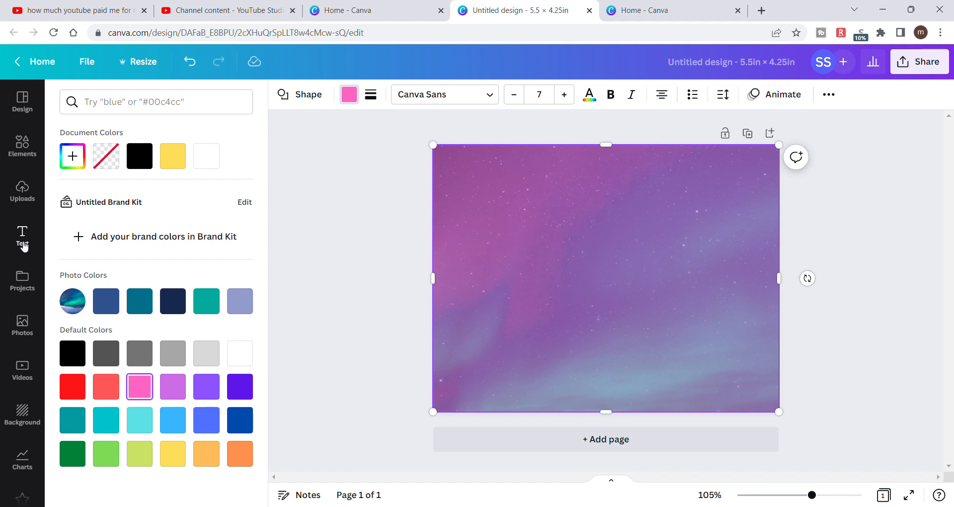
- Add the dark green ornamental monogram logo from the uploaded images to the page center and collapse the uploads list
left_click(22, 193)
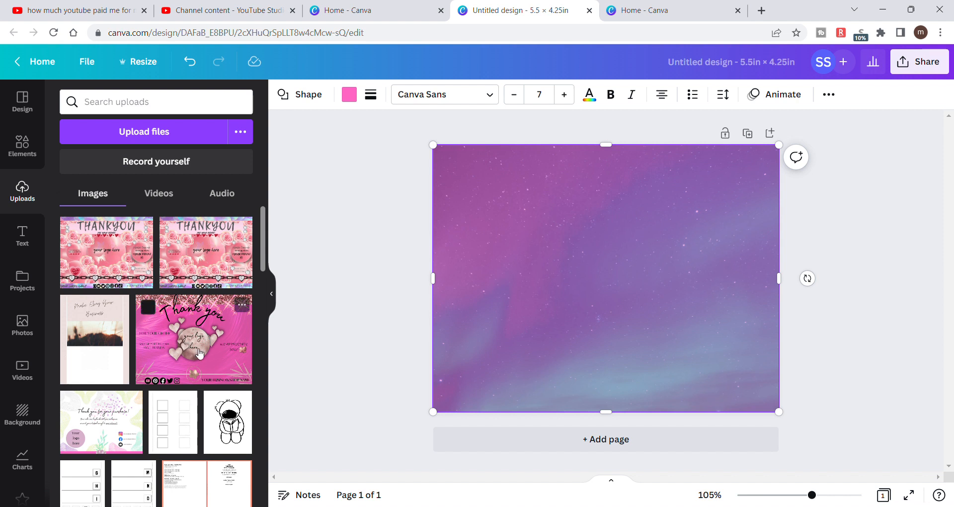
left_click_drag(262, 231, 273, 481)
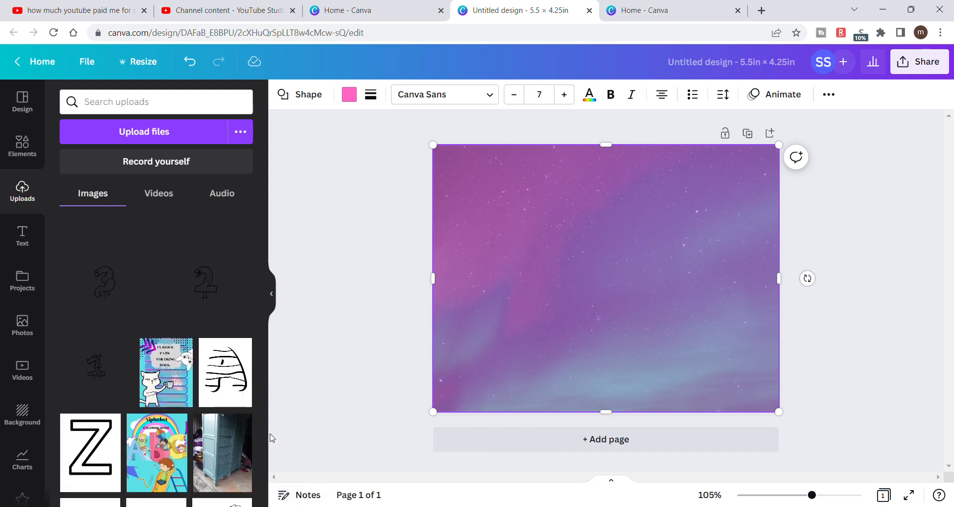
left_click_drag(263, 356, 276, 506)
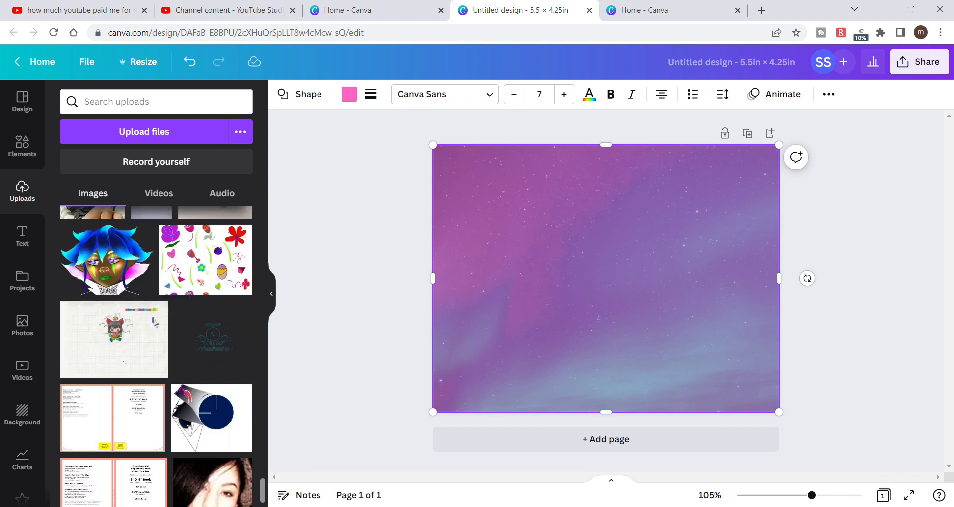
left_click(218, 332)
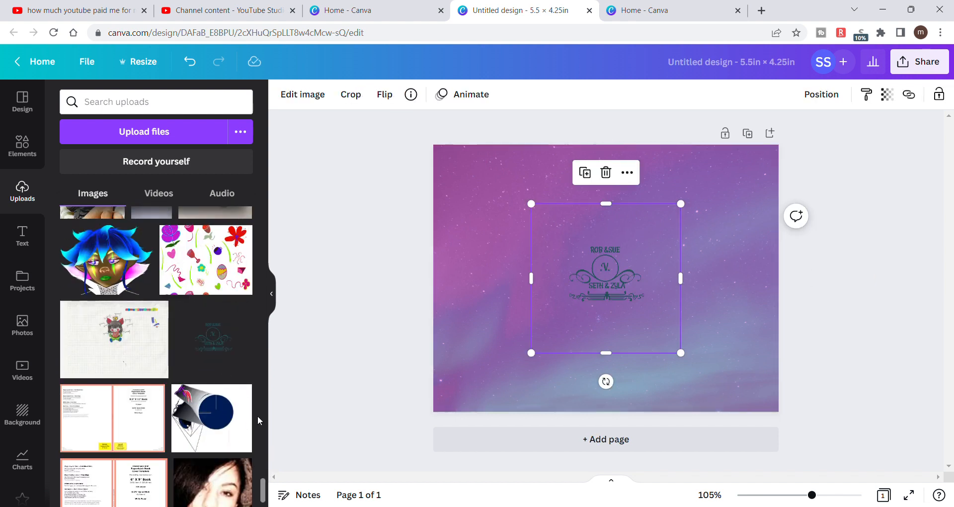
scroll(255, 278, "up", 5)
scroll(255, 279, "up", 10)
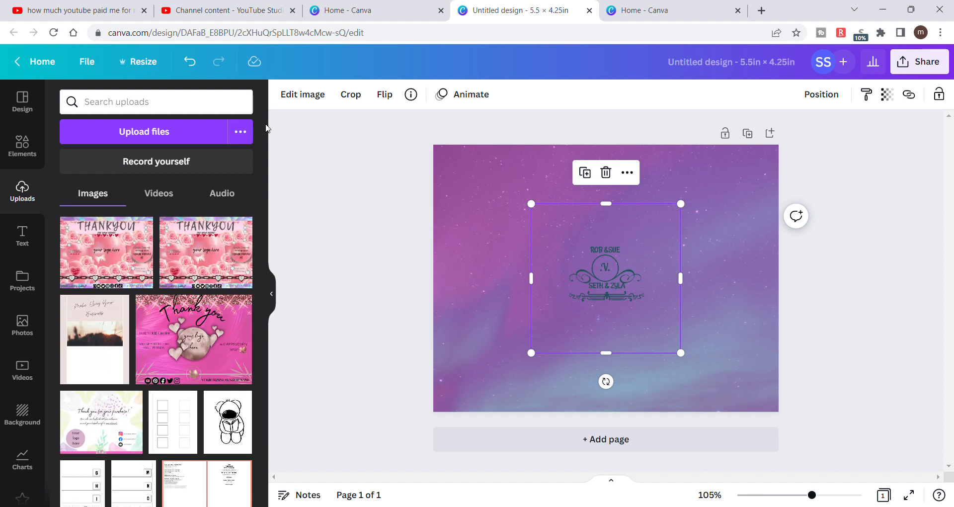
left_click(271, 294)
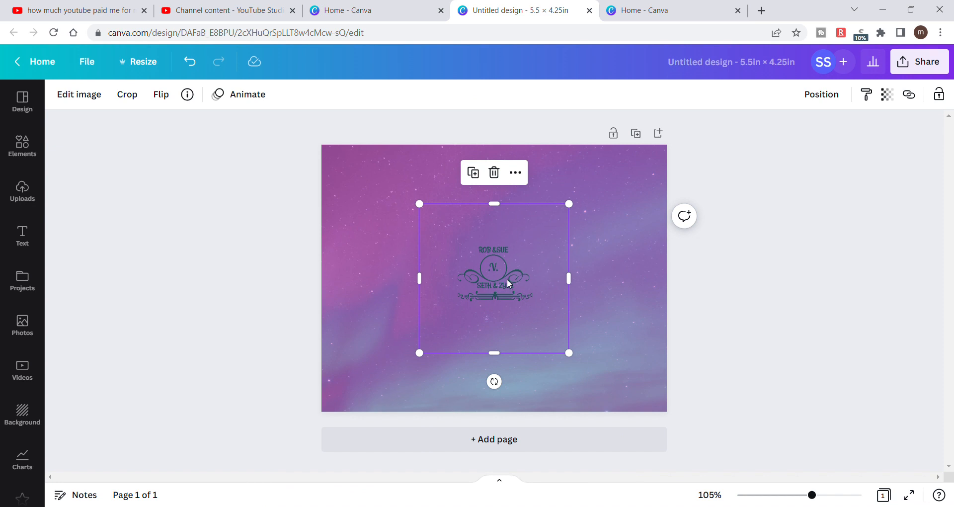
- Nudge the monogram logo around the page center and apply the Cherry duotone effect to it
mouse_move(507, 278)
left_mouse_down()
mouse_move(494, 279)
mouse_move(505, 262)
mouse_move(520, 284)
left_mouse_up()
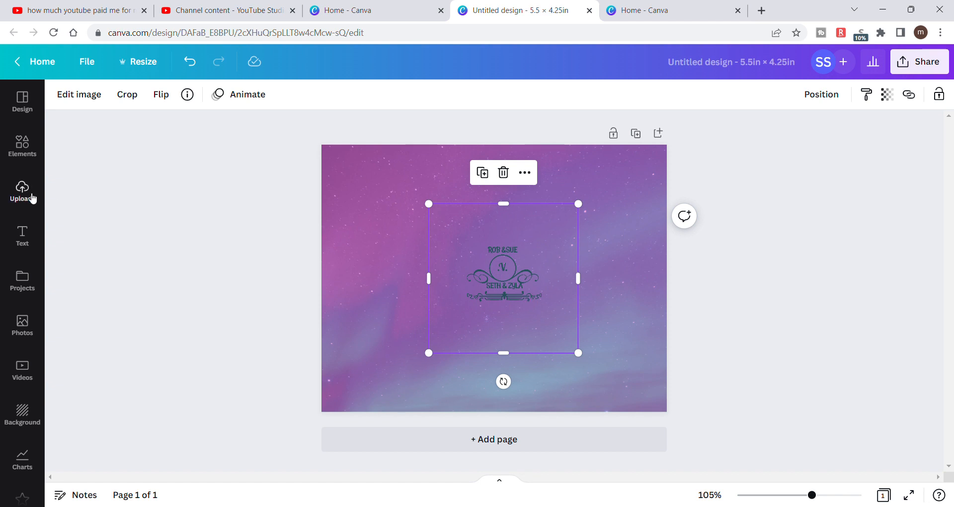
mouse_move(509, 289)
left_mouse_down()
mouse_move(477, 289)
mouse_move(496, 290)
left_mouse_up()
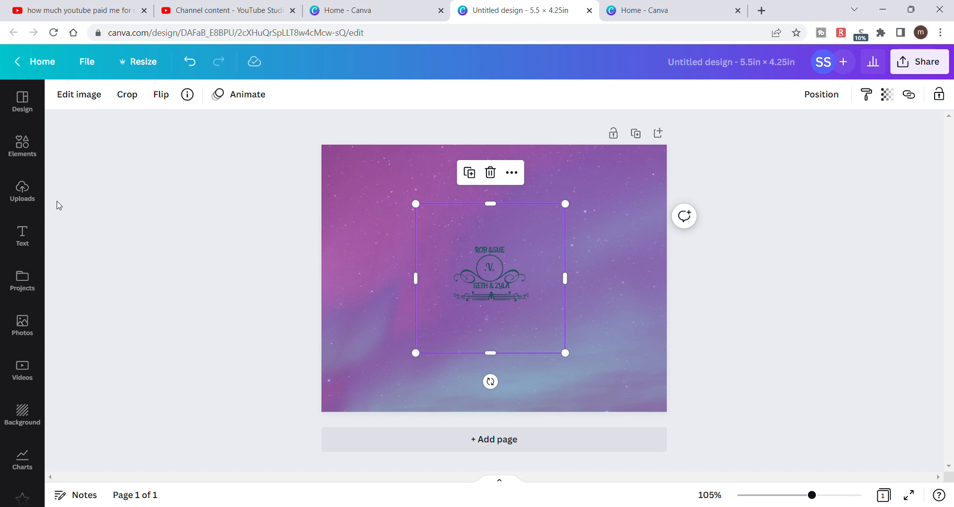
left_click(387, 202)
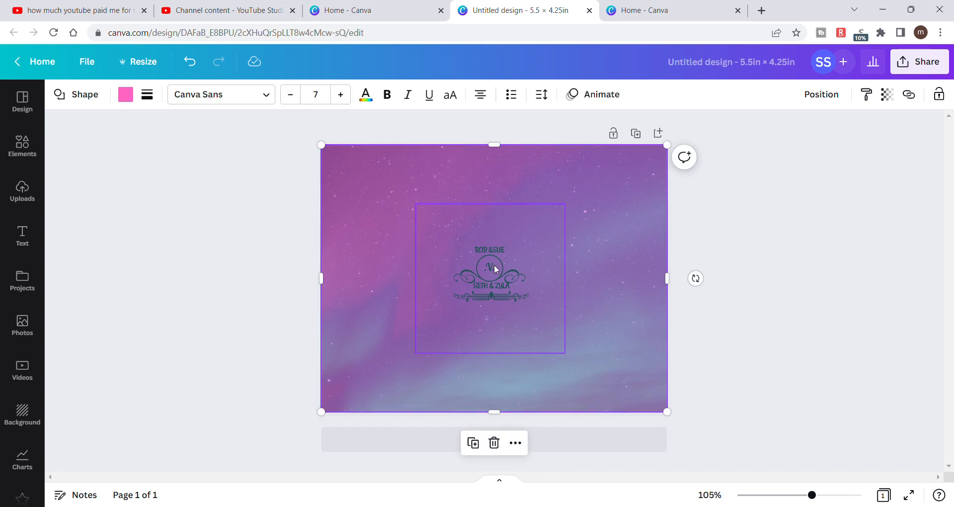
left_click(510, 286)
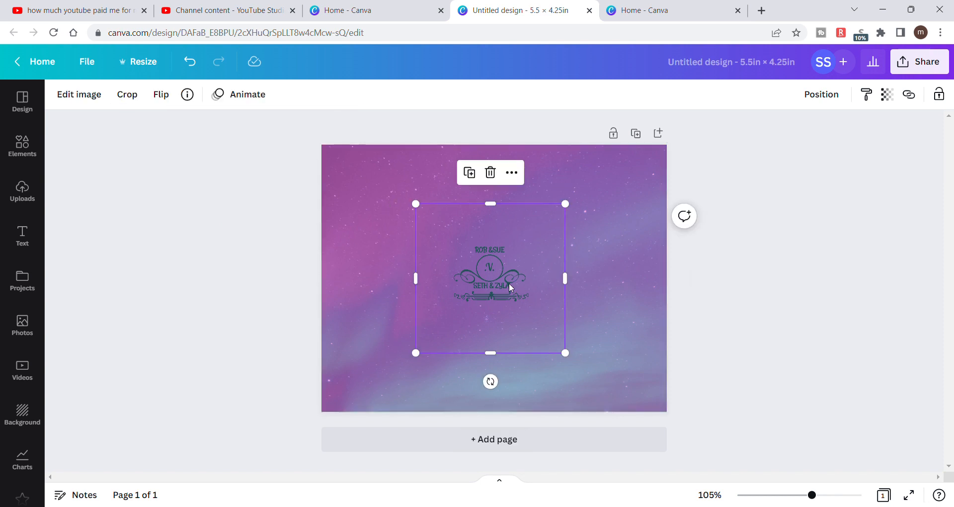
left_click(92, 96)
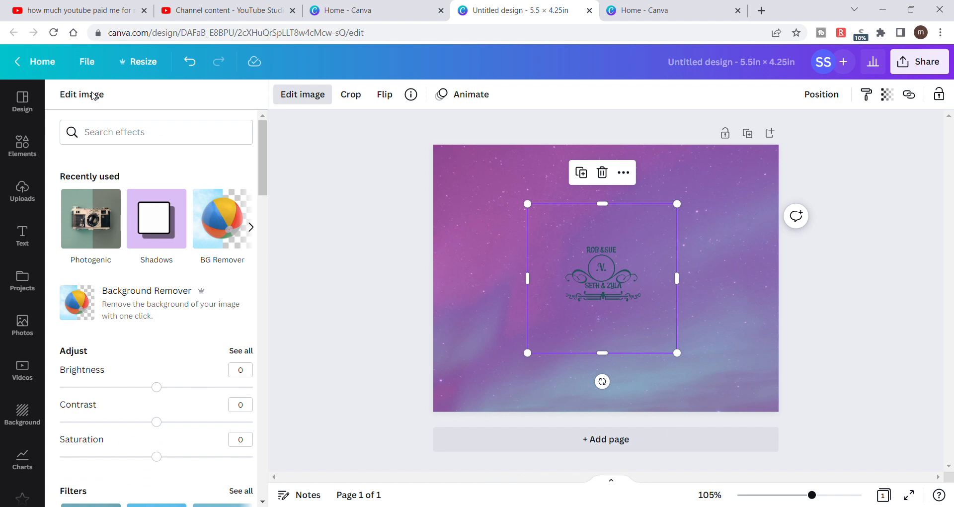
left_click_drag(262, 172, 273, 283)
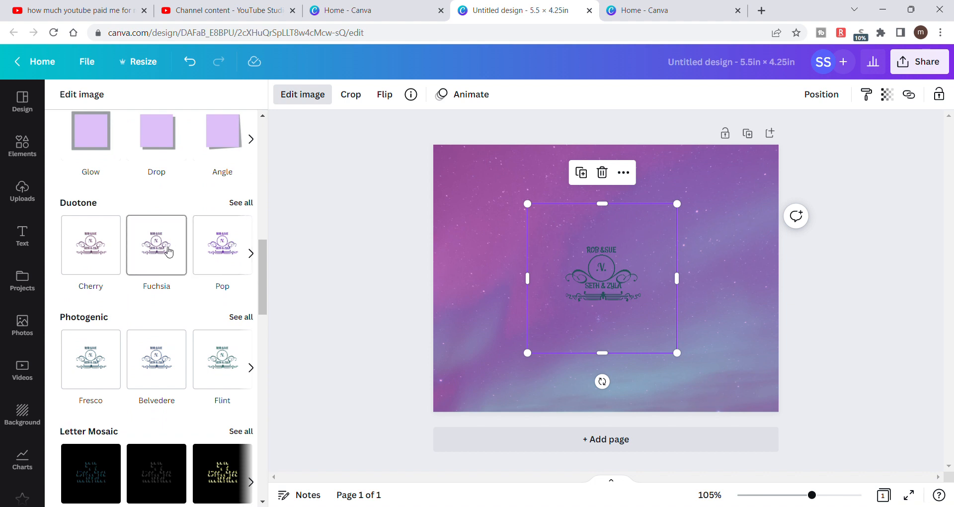
left_click(90, 268)
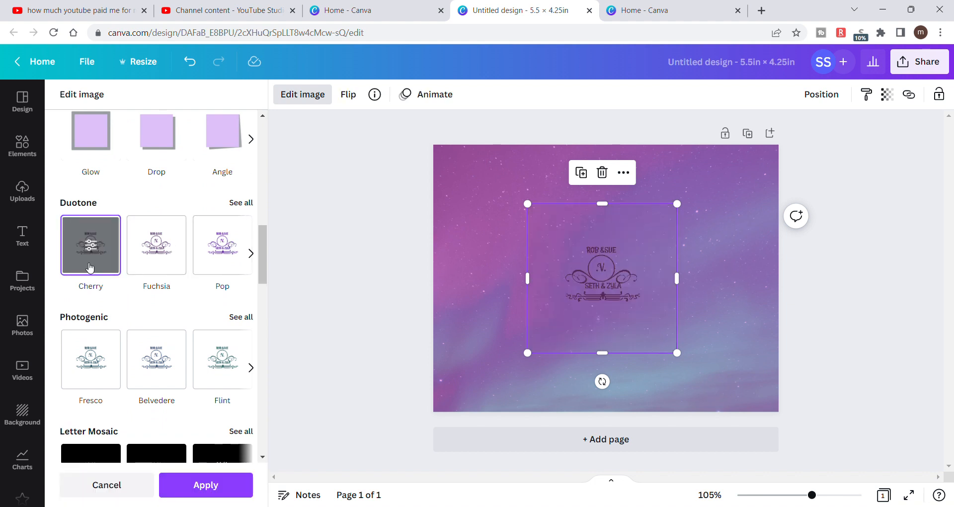
- Shrink the monogram logo slightly and recenter it on the page
left_click_drag(612, 288, 626, 280)
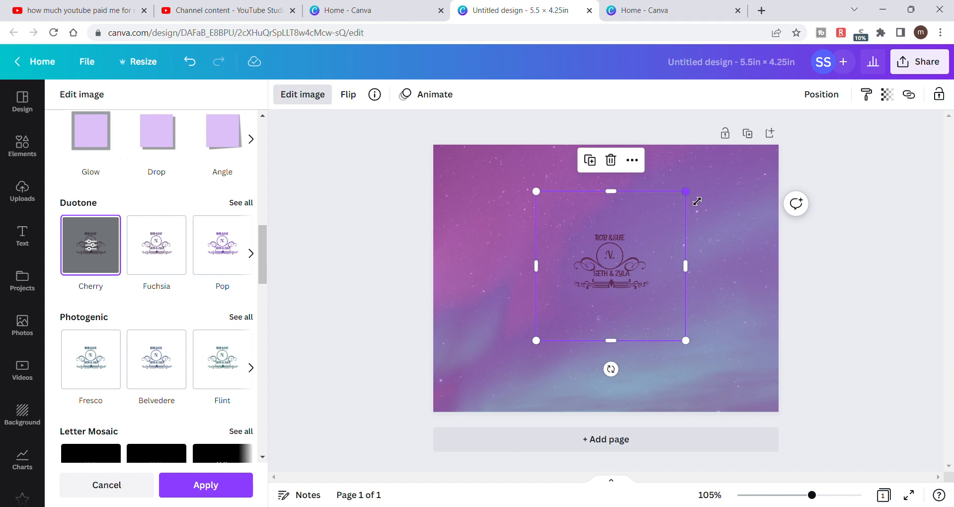
left_click_drag(696, 201, 665, 233)
left_click_drag(632, 271, 640, 274)
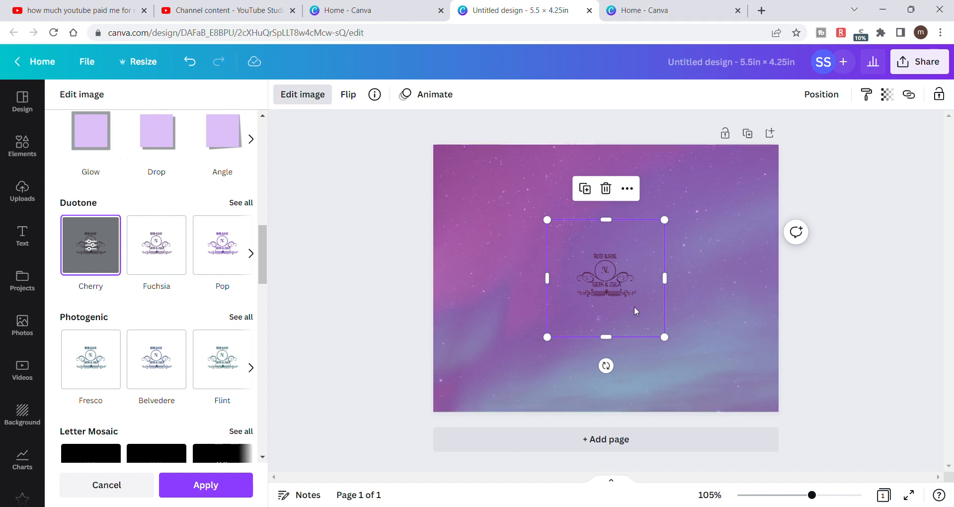
- Delete the monogram logo and add a circle shape to the page center
key("Delete")
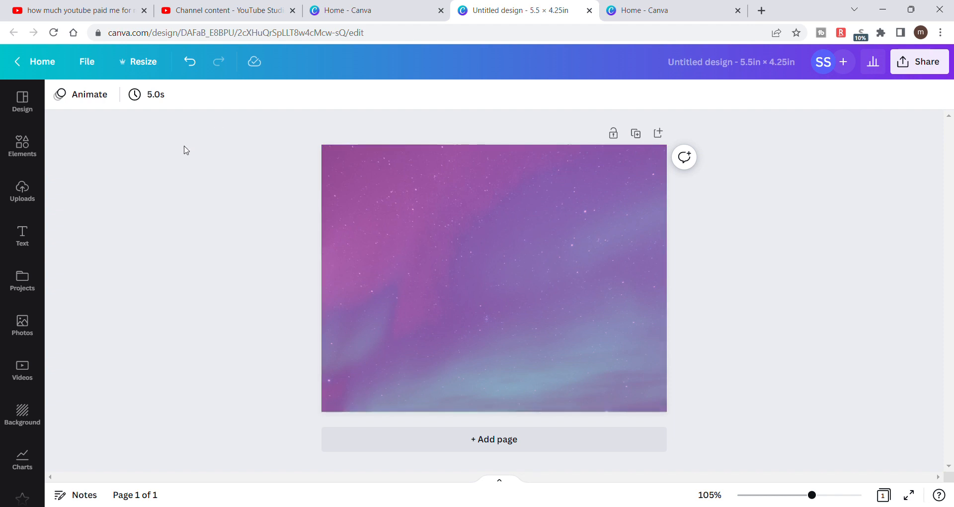
left_click(28, 152)
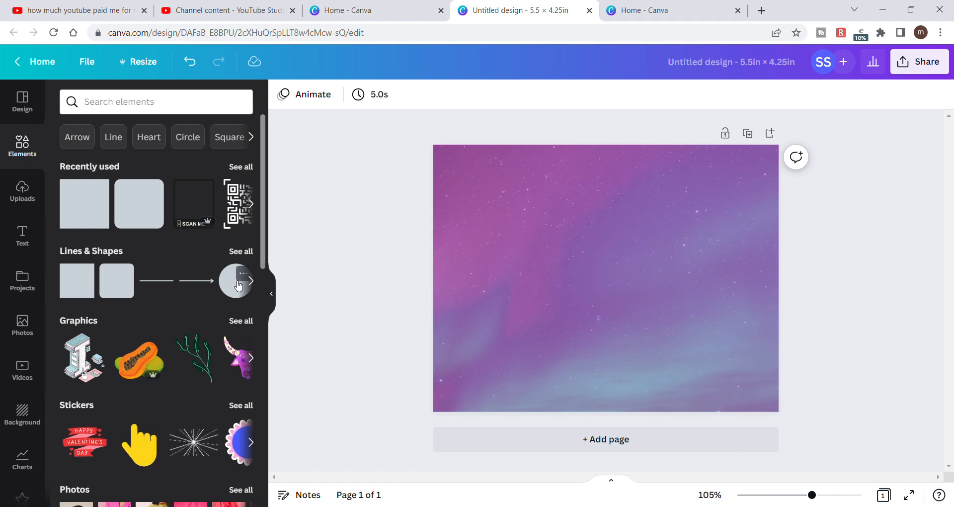
left_click(238, 286)
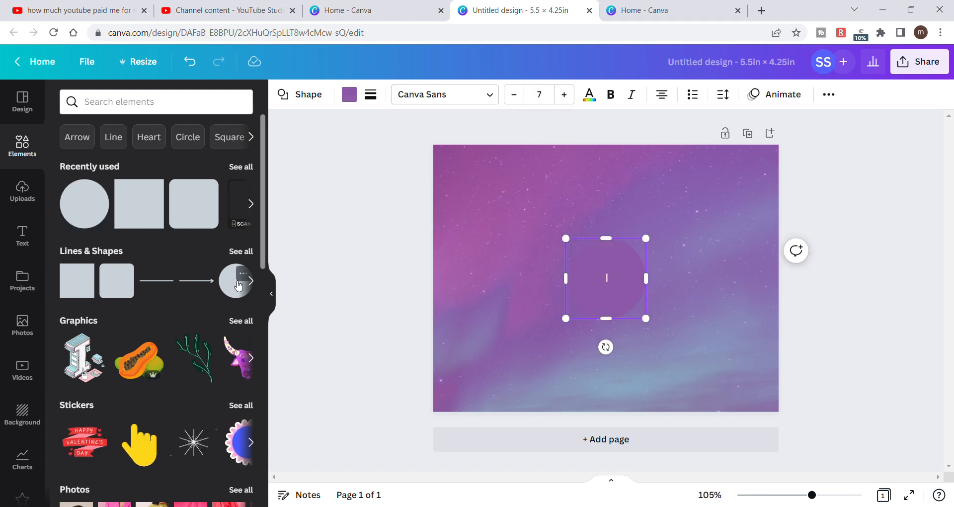
- Fill the circle with the pink already used in the document colors
left_click(353, 101)
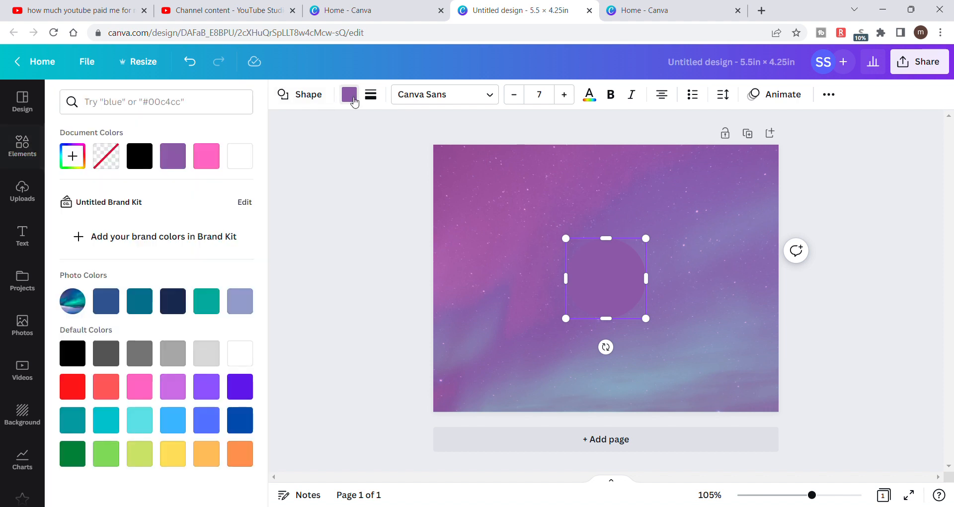
left_click(78, 166)
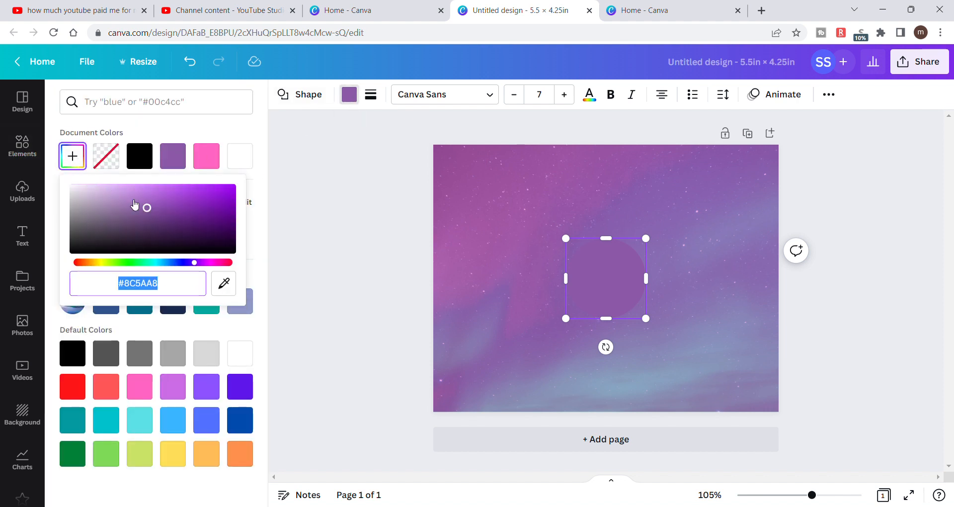
left_click(215, 156)
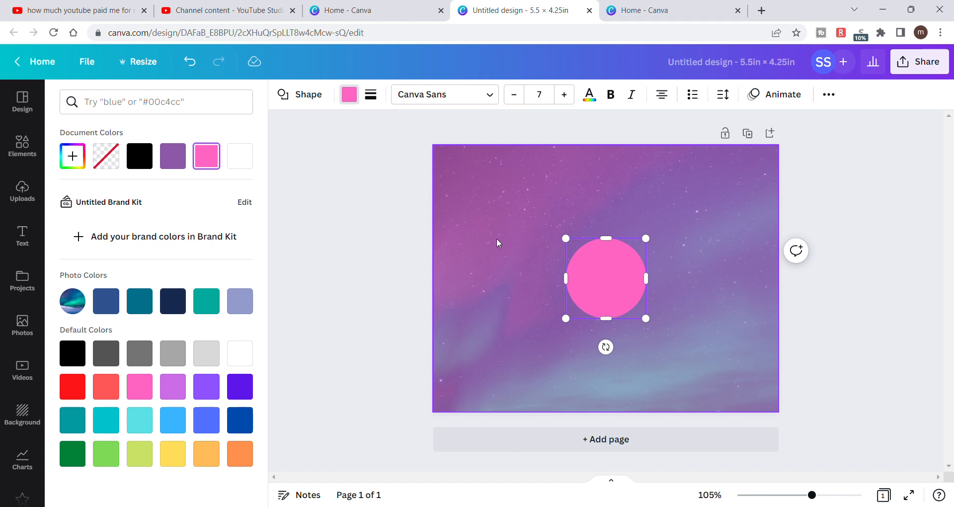
- Undo the accidental shift of the page-wide overlay and move the pink circle to the upper-left part of the page
left_click_drag(489, 216, 497, 240)
left_click(190, 62)
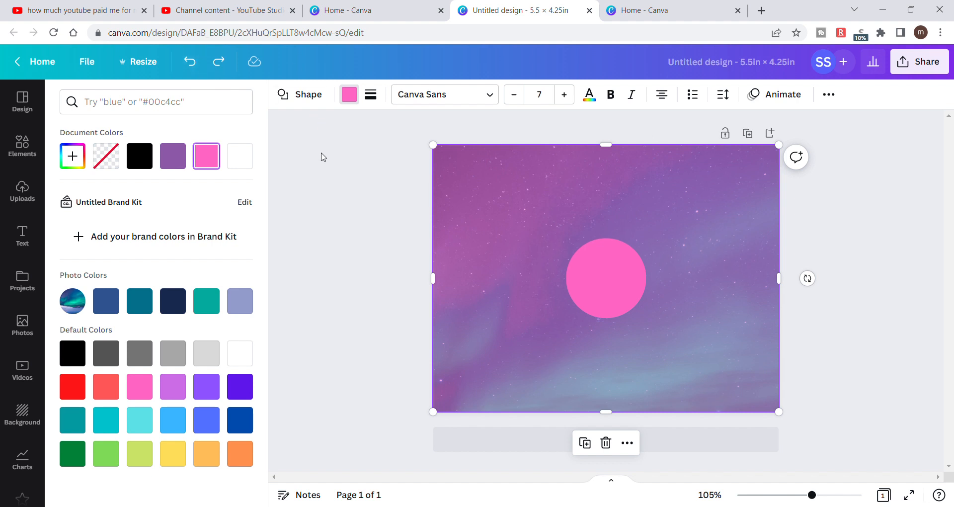
left_click(322, 153)
left_click(321, 153)
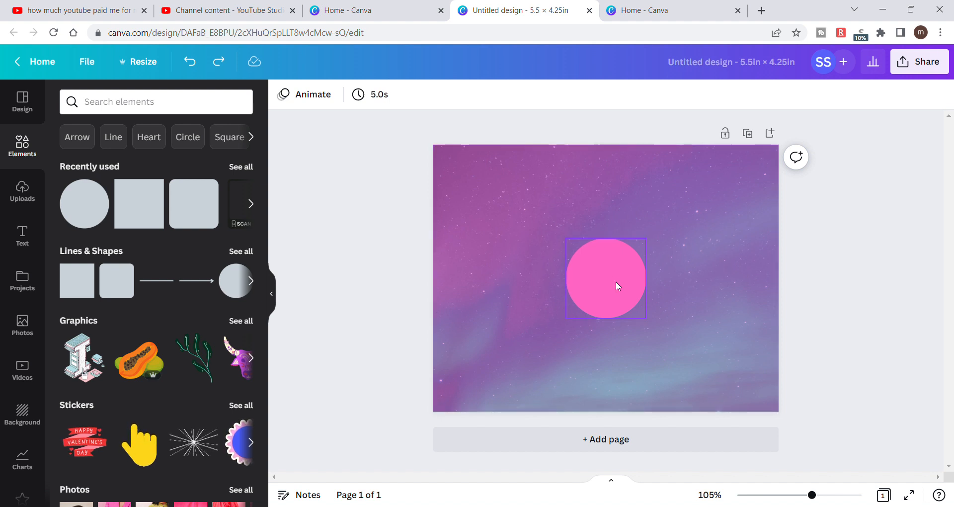
left_click_drag(607, 279, 533, 214)
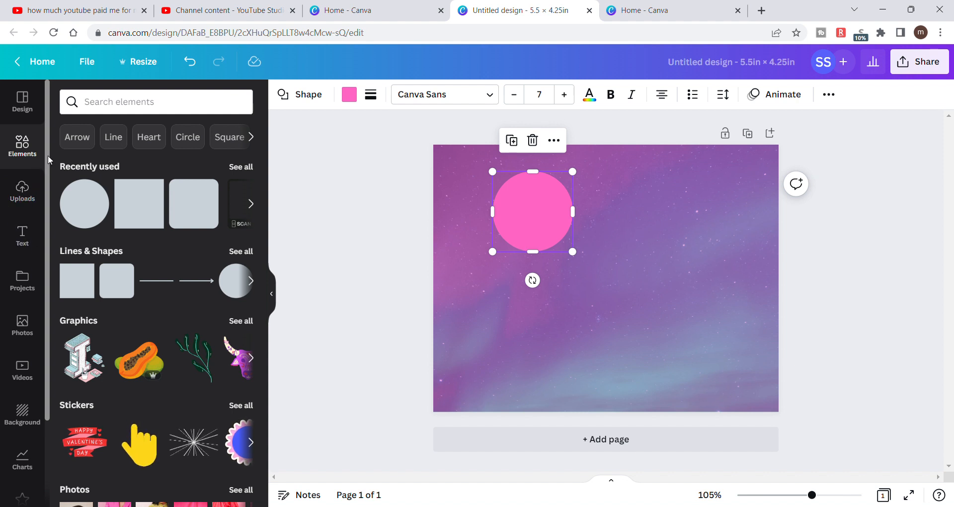
- Search the elements library for "gold line" and show all matching graphics
left_click(114, 141)
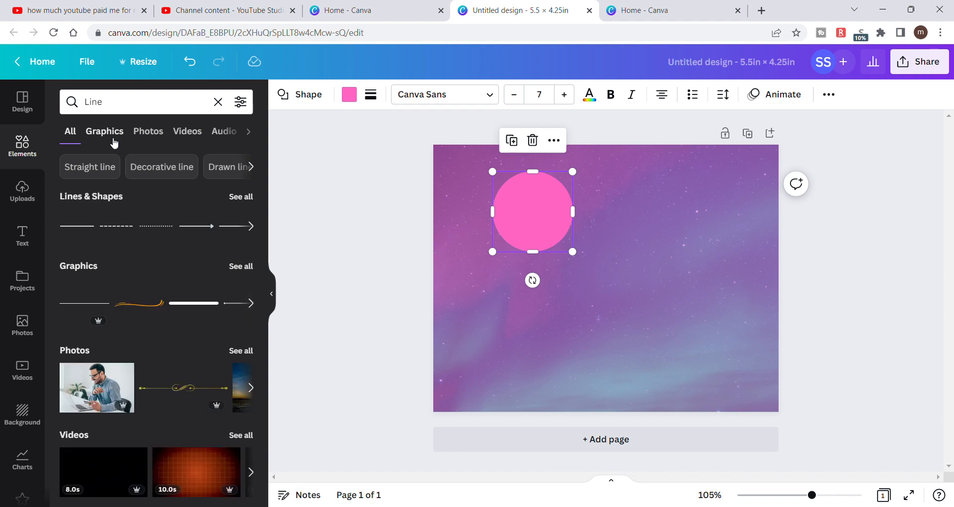
left_click(88, 101)
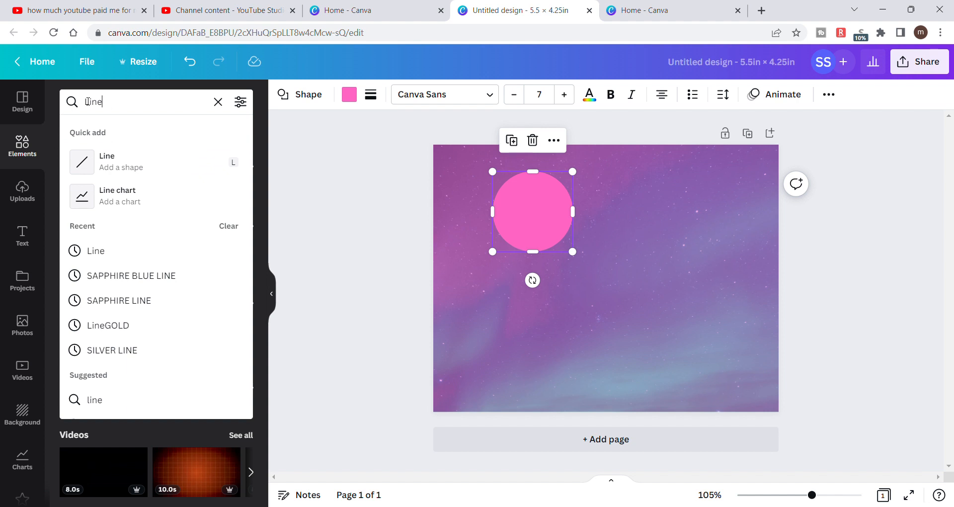
type("gold")
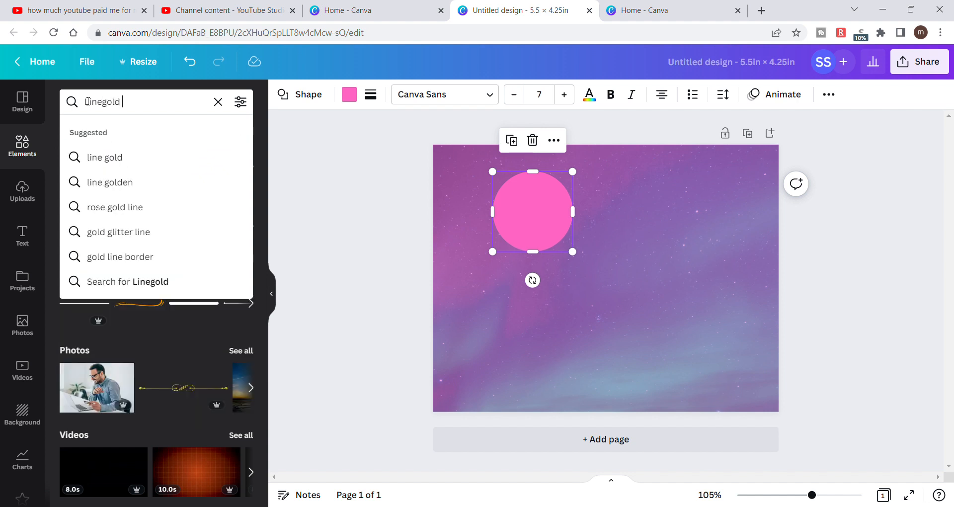
key("BackSpace")
key("BackSpace")
key("BackSpace")
key("BackSpace")
key("BackSpace")
key("BackSpace")
key("BackSpace")
key("BackSpace")
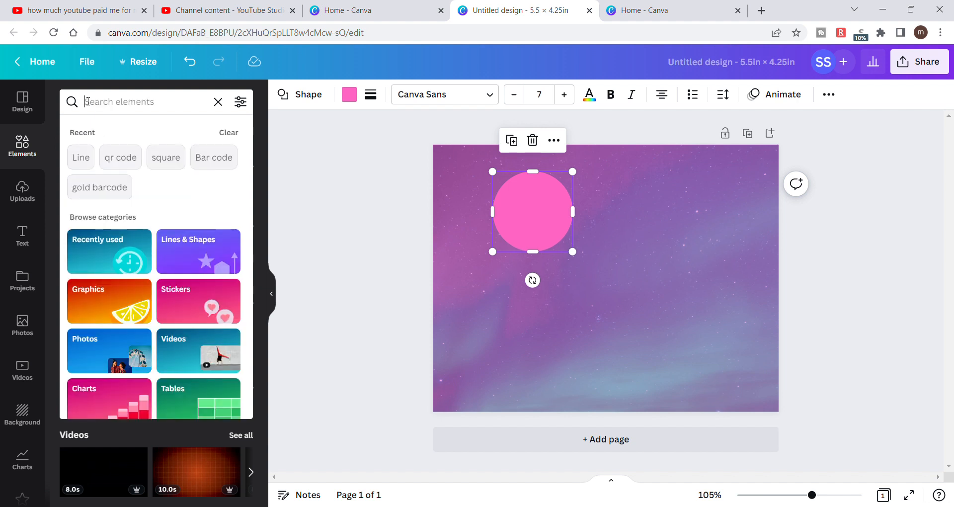
type("gold line")
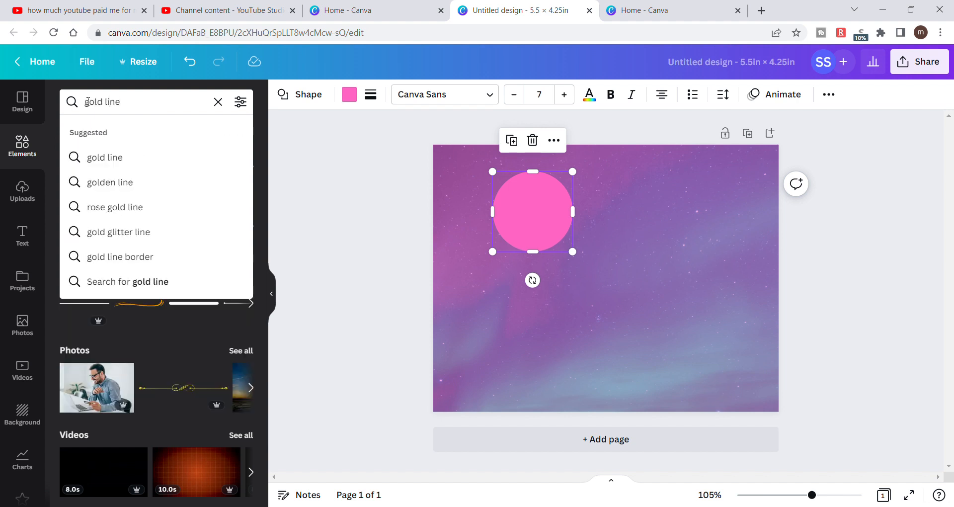
key("Return")
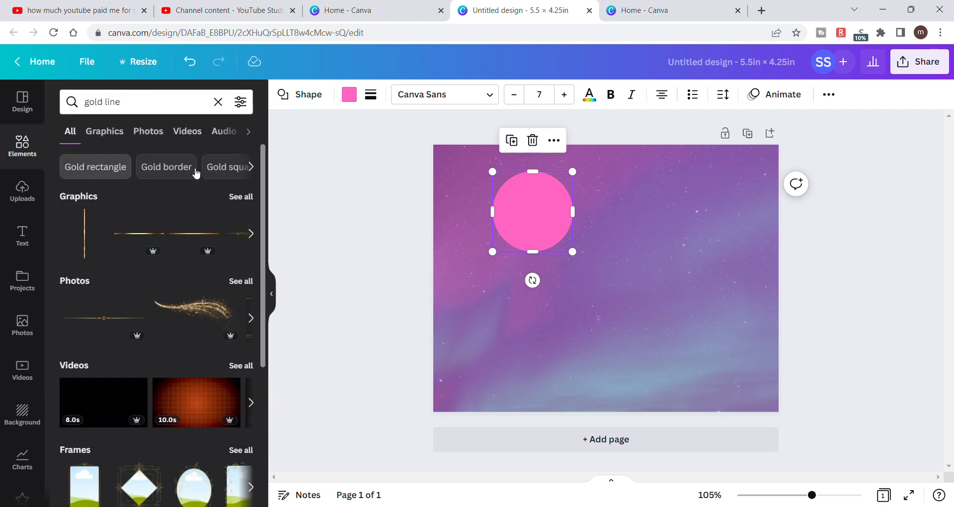
left_click(243, 199)
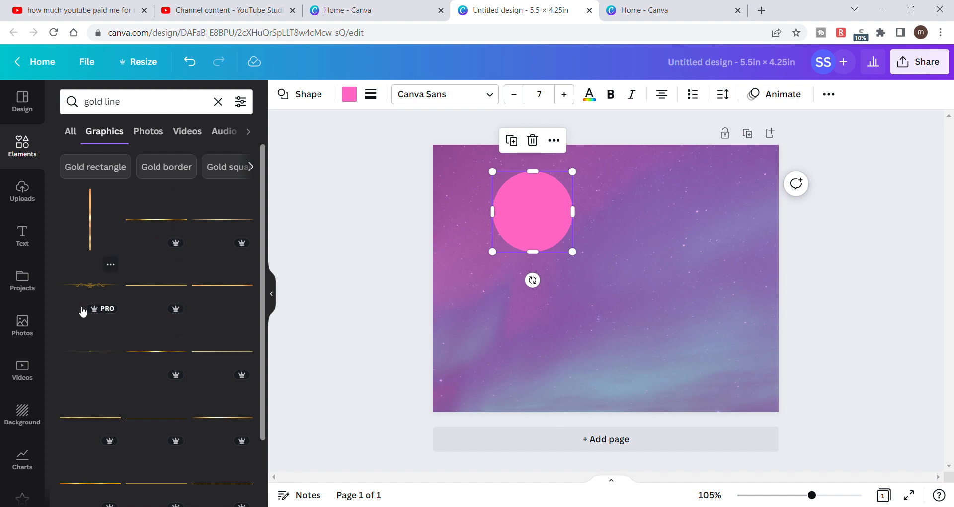
- Browse the gold line graphics and add the free dashed gold foil line to the page
scroll(186, 372, "down", 10)
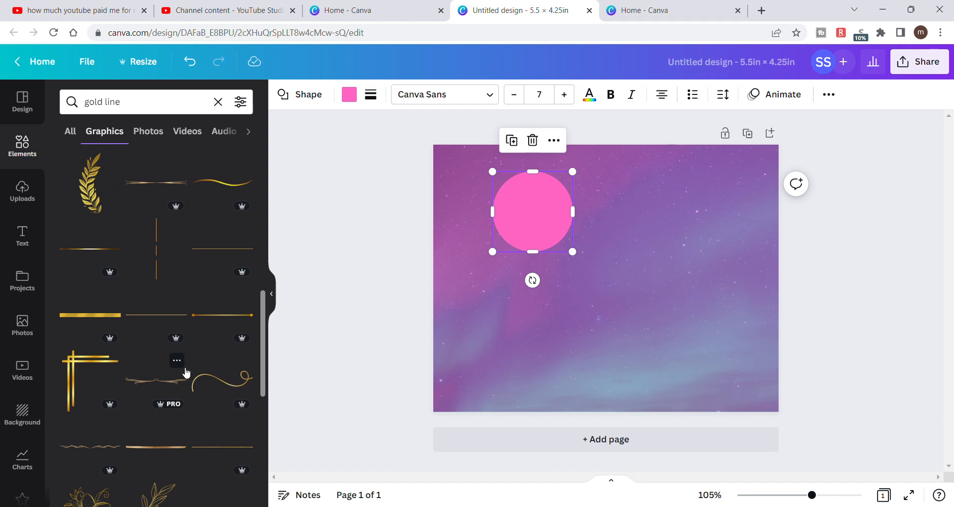
scroll(186, 373, "down", 6)
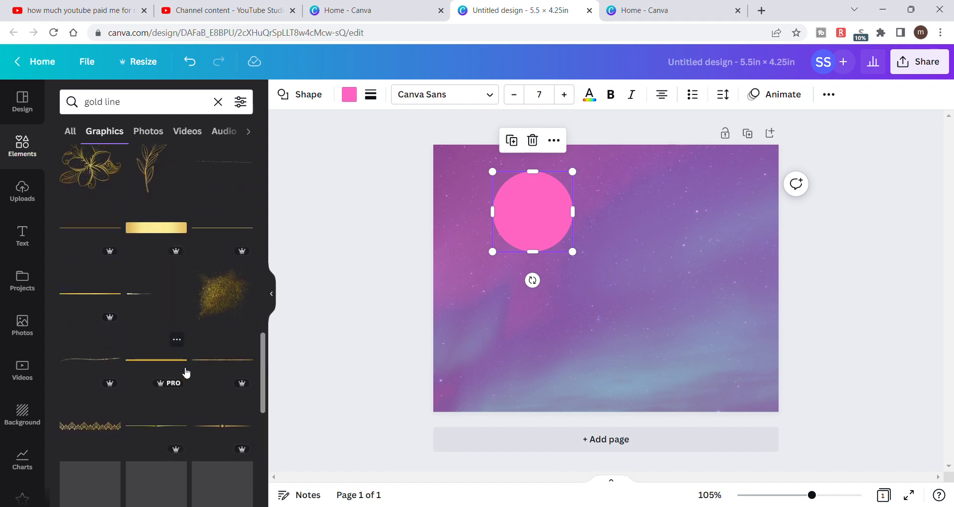
scroll(186, 373, "down", 4)
scroll(187, 372, "up", 4)
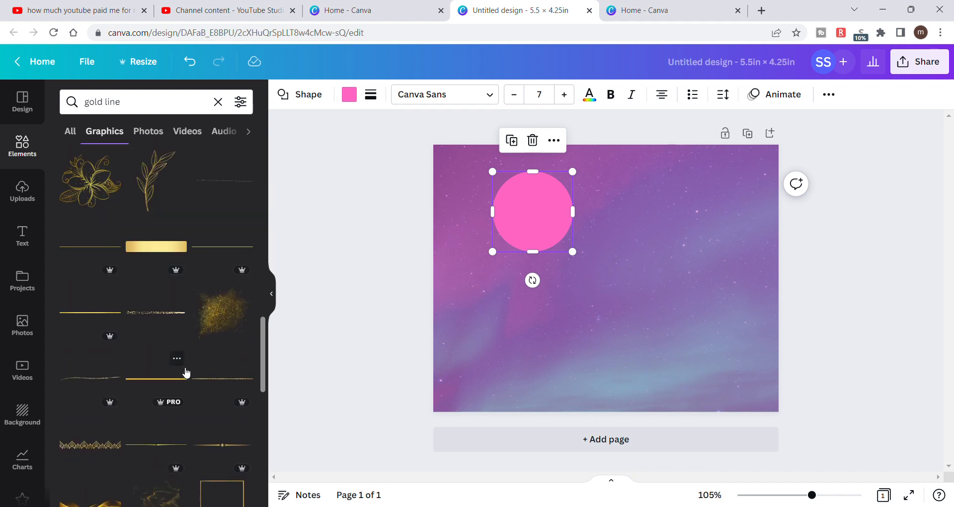
scroll(186, 372, "down", 4)
scroll(186, 373, "up", 3)
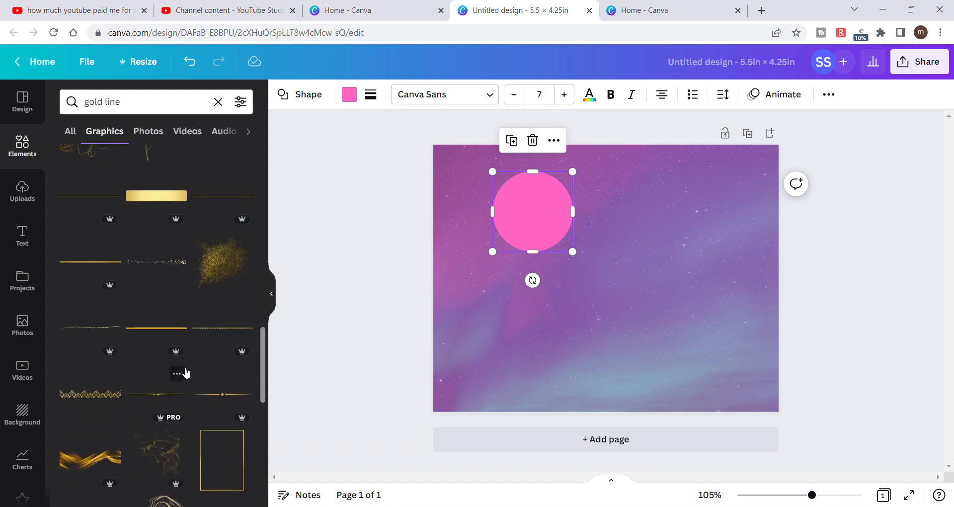
scroll(186, 372, "down", 3)
scroll(187, 373, "up", 3)
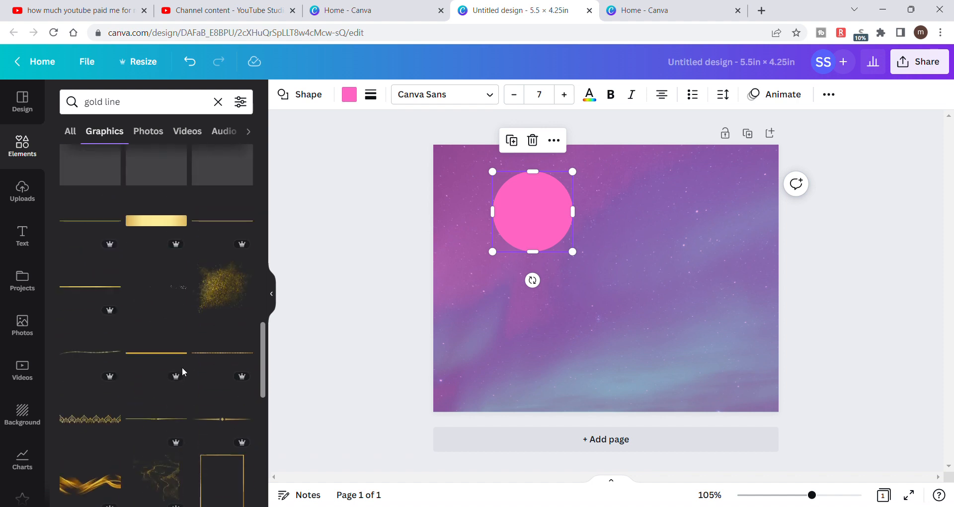
scroll(186, 373, "down", 3)
scroll(186, 373, "down", 1)
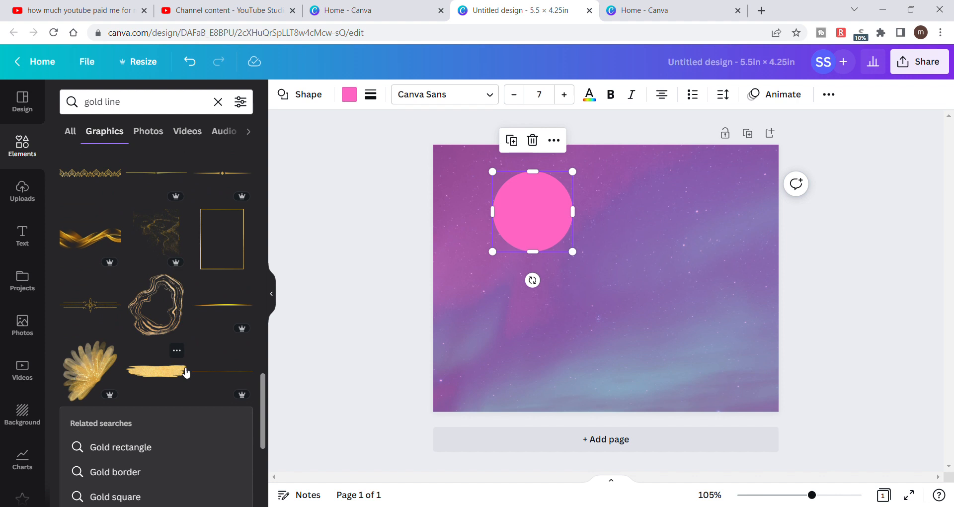
scroll(186, 373, "up", 4)
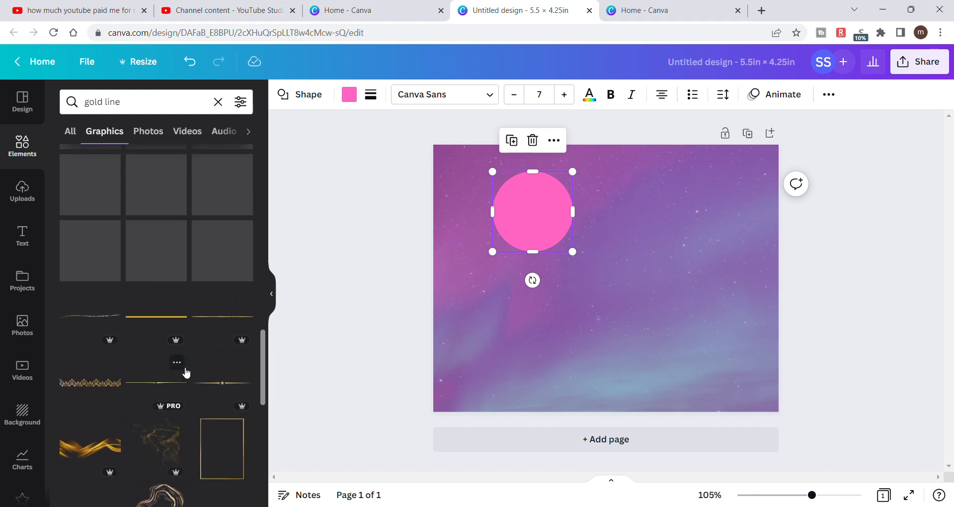
scroll(186, 373, "down", 2)
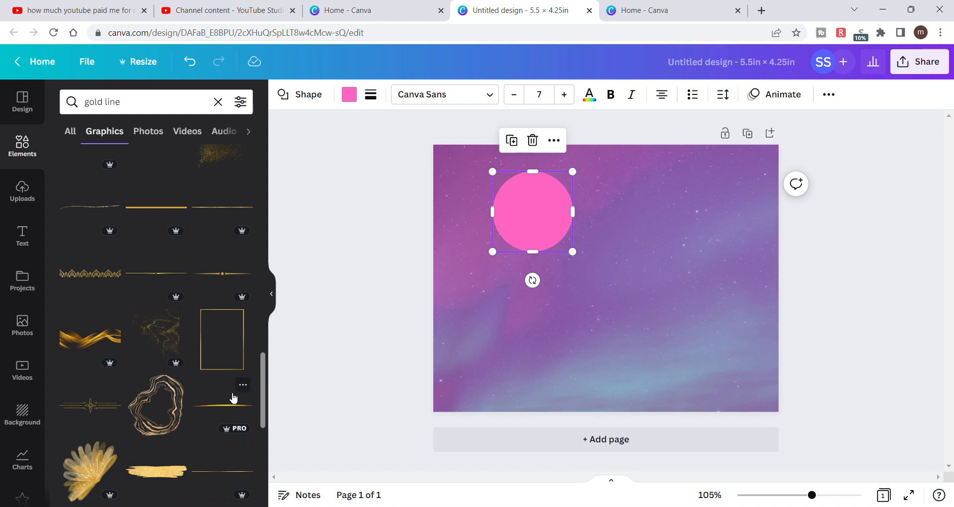
scroll(148, 363, "down", 4)
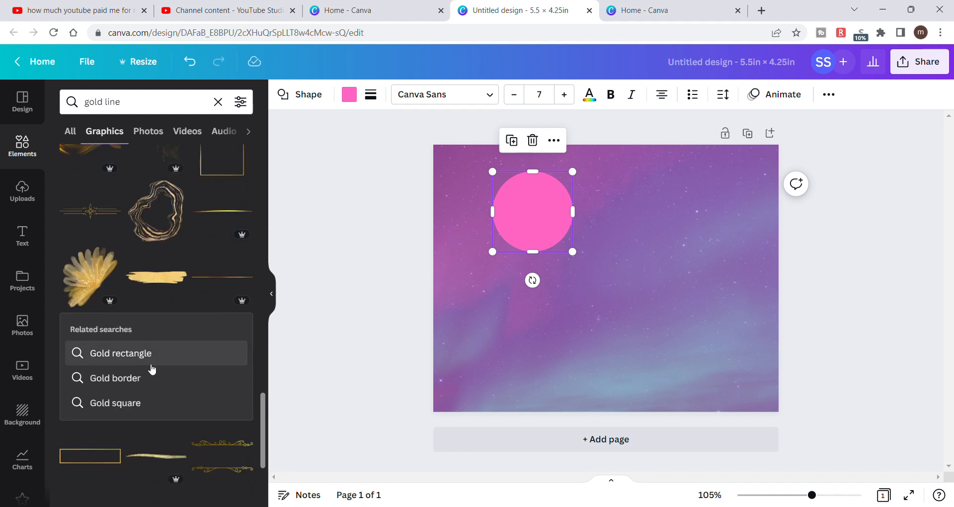
scroll(151, 368, "down", 4)
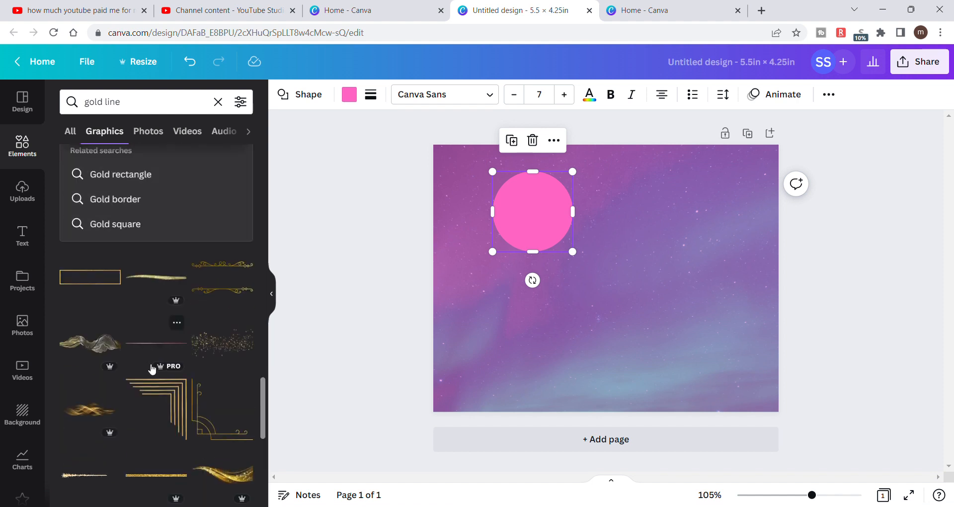
scroll(152, 368, "down", 5)
scroll(152, 368, "down", 3)
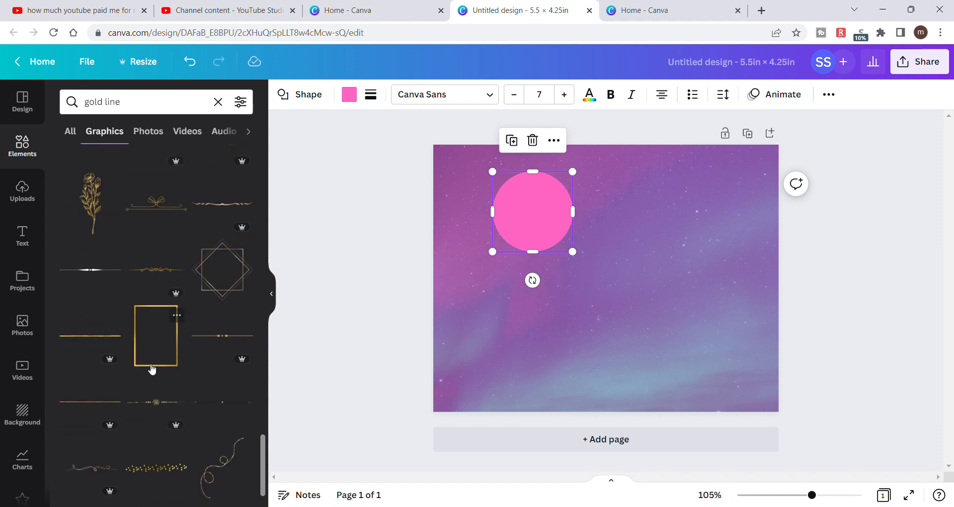
scroll(152, 369, "down", 3)
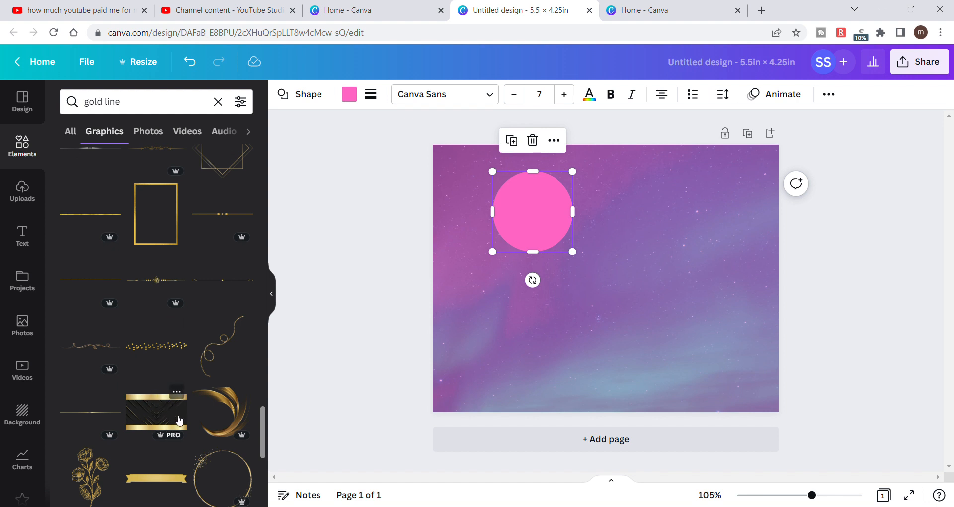
scroll(177, 368, "down", 5)
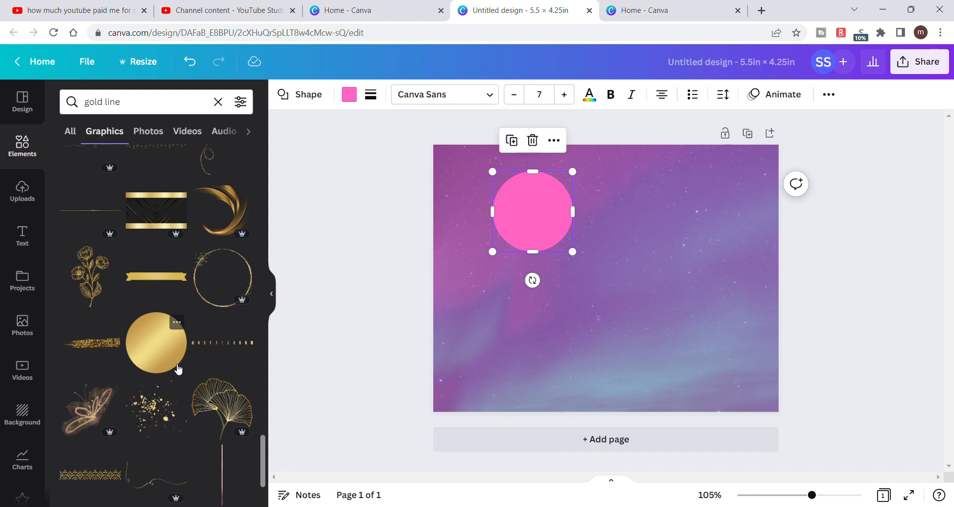
left_click(235, 343)
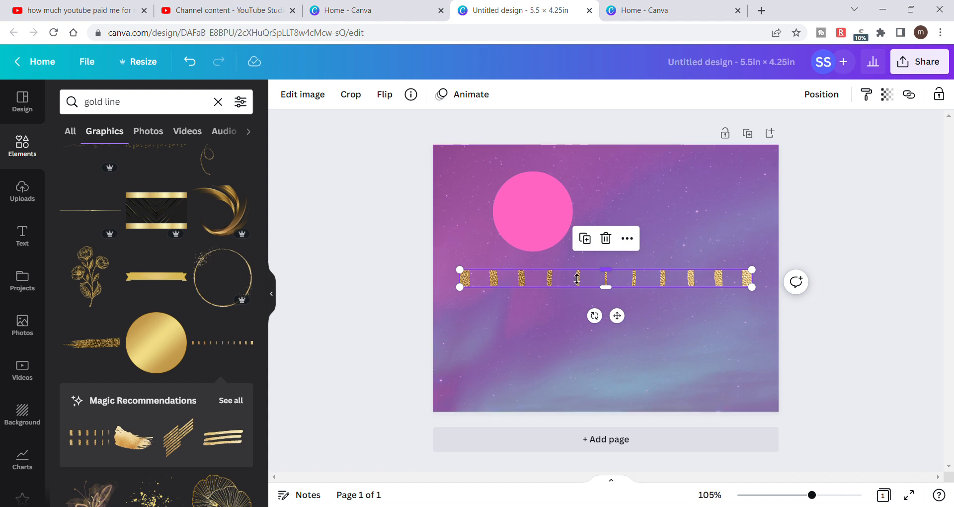
left_click_drag(539, 262, 543, 292)
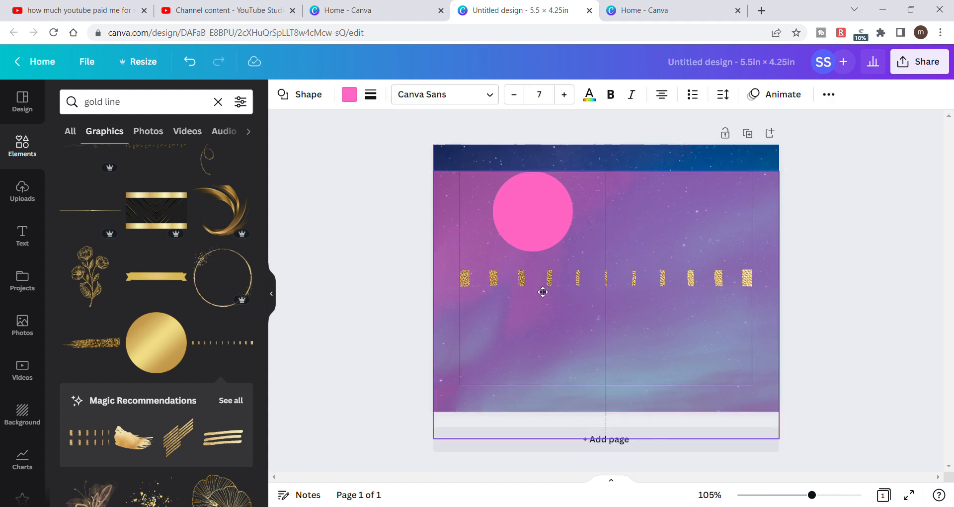
left_click(201, 67)
left_click(403, 221)
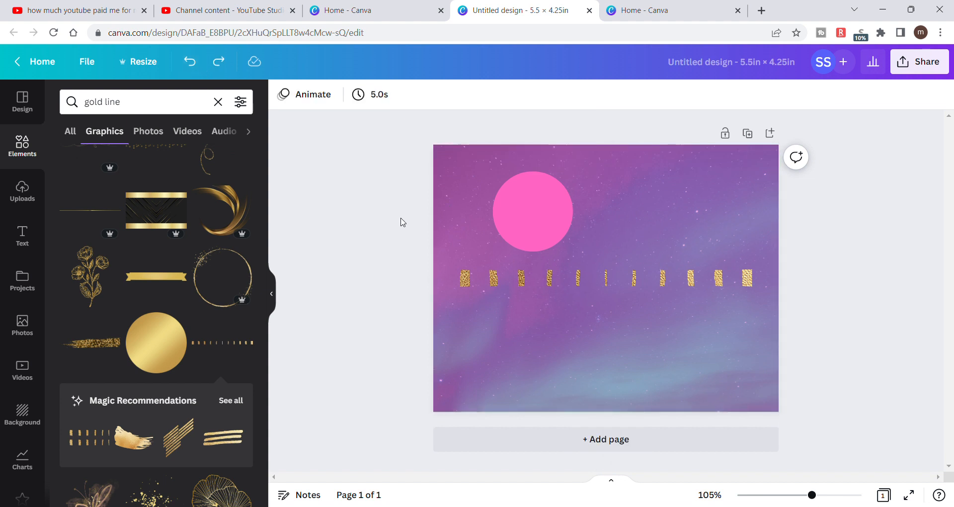
- Place the dashed gold line across the lower part of the page and enlarge it to the full page width
left_click_drag(583, 283, 559, 384)
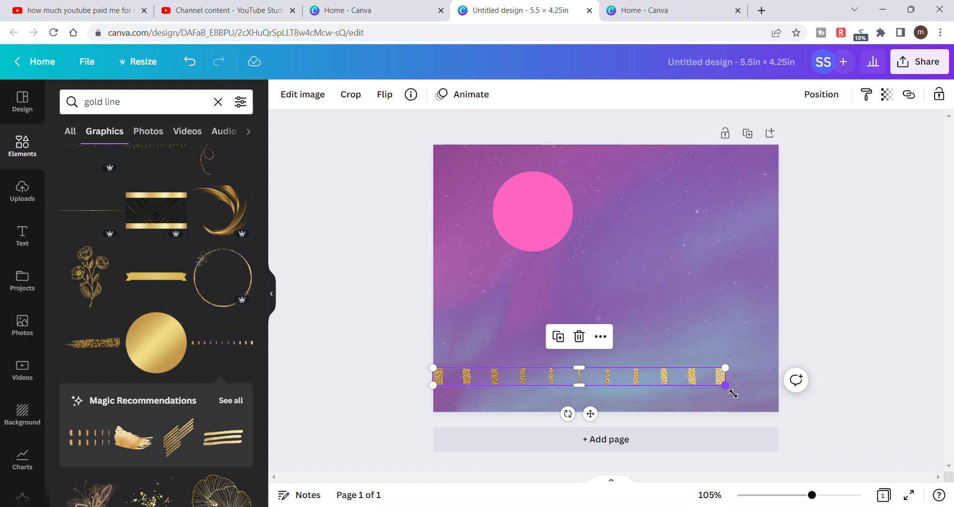
left_click_drag(725, 385, 789, 380)
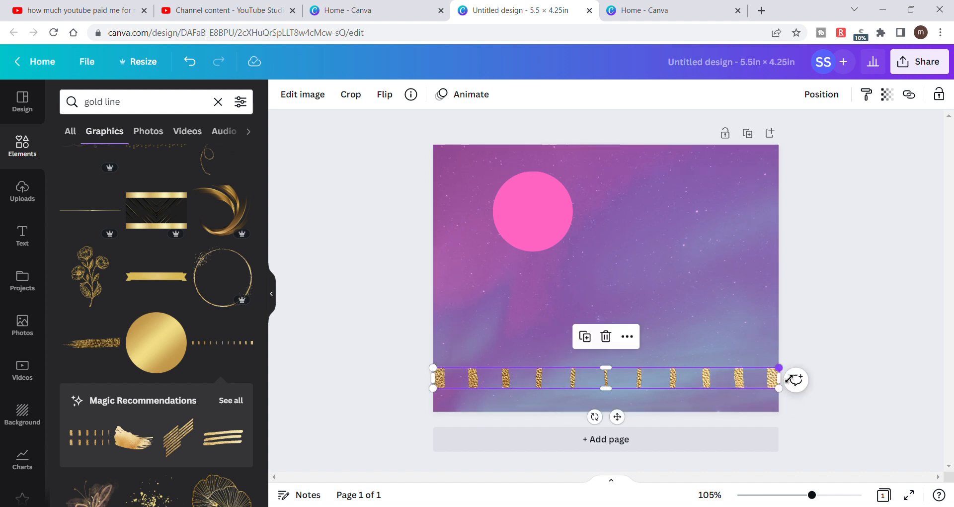
left_click(835, 292)
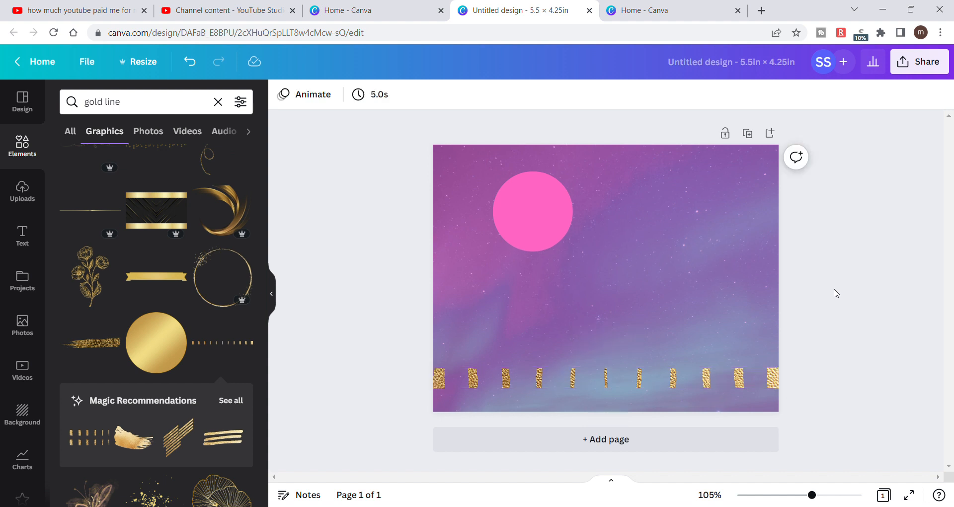
left_click_drag(653, 383, 656, 378)
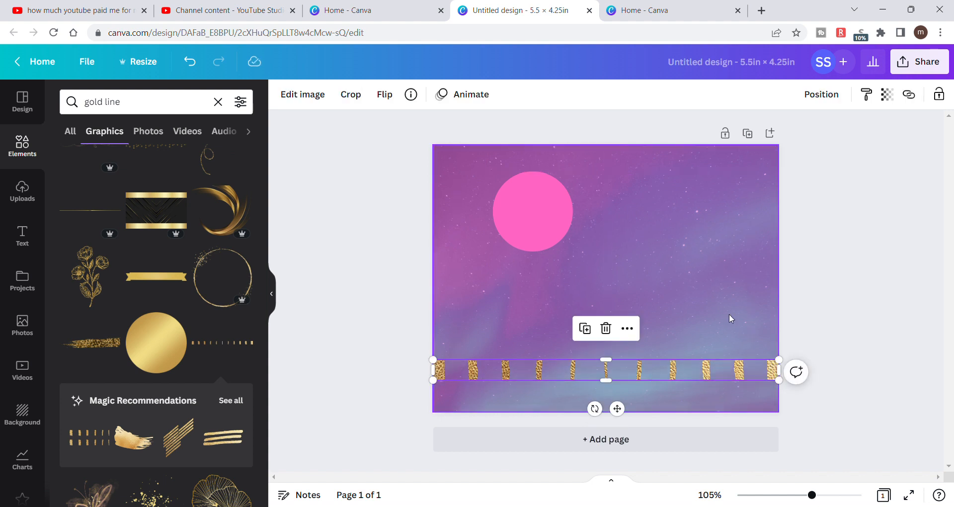
left_click(849, 338)
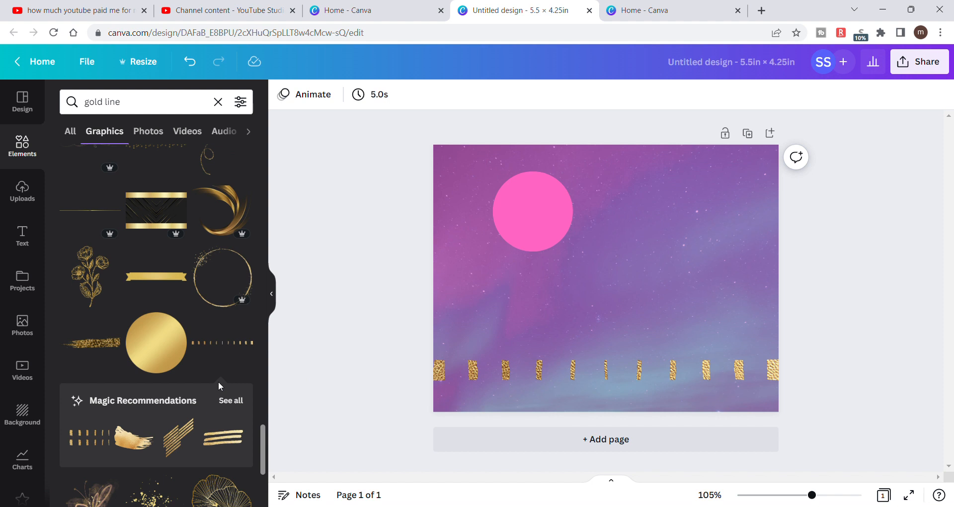
- Look further through the gold line graphics and add the square gold frame to the page
scroll(113, 347, "down", 3)
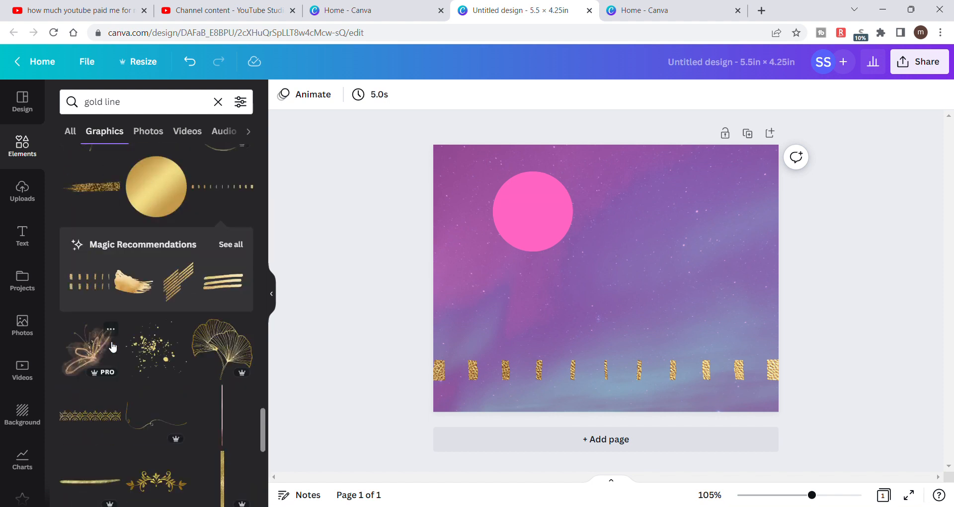
scroll(113, 347, "up", 3)
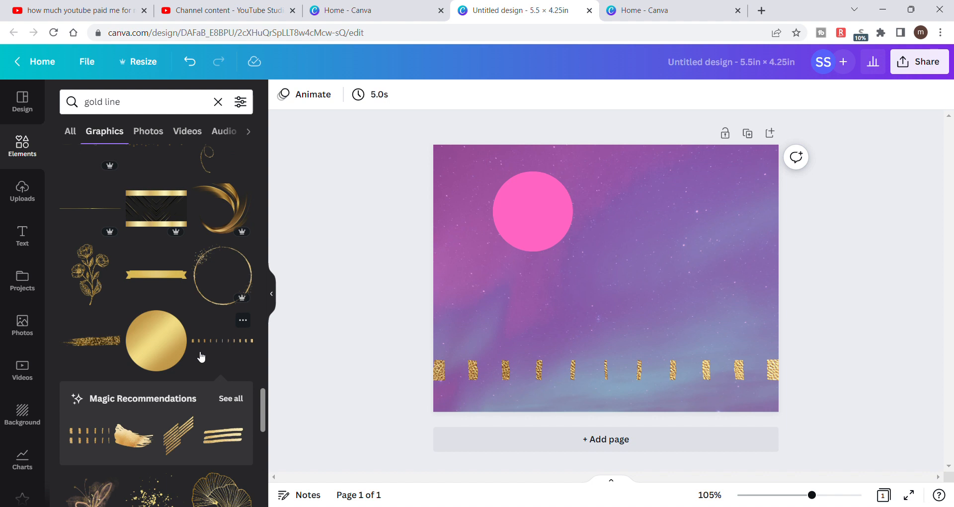
scroll(202, 357, "down", 3)
scroll(197, 355, "up", 2)
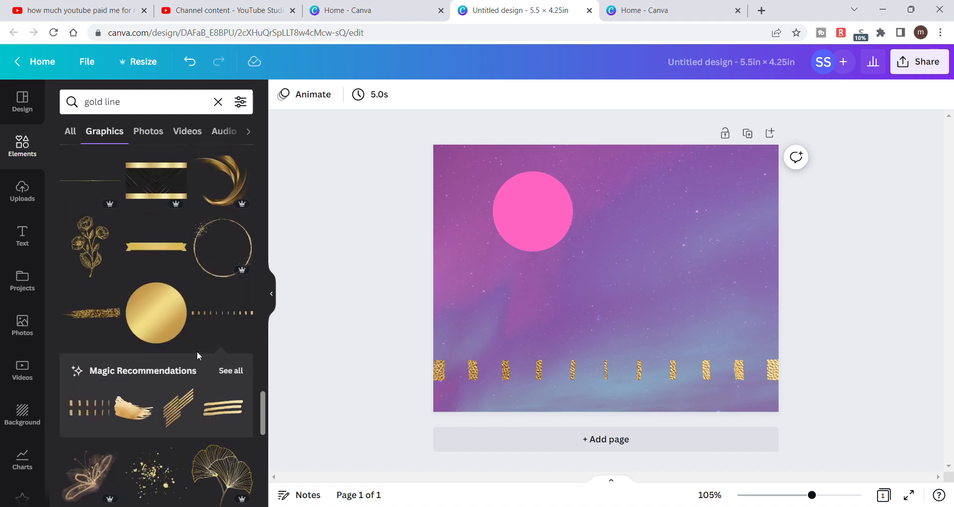
scroll(197, 352, "down", 3)
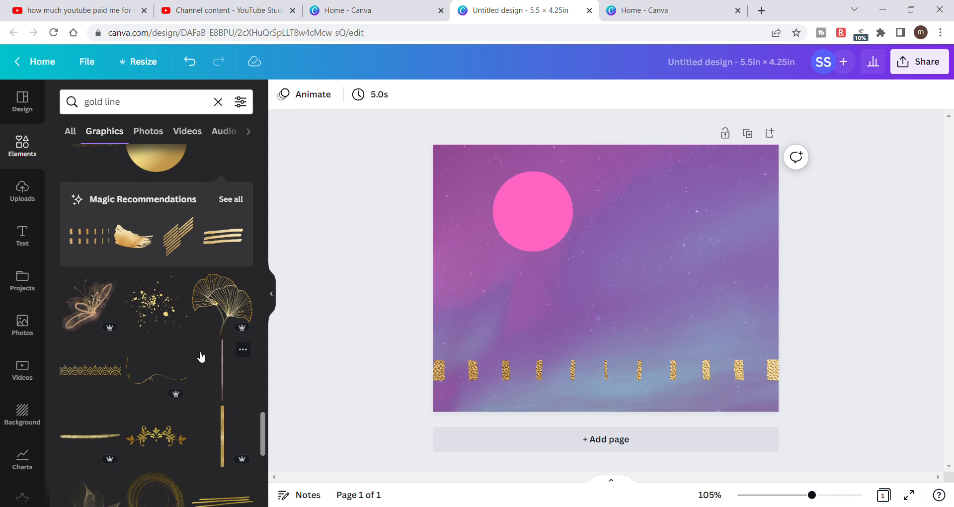
scroll(201, 357, "down", 4)
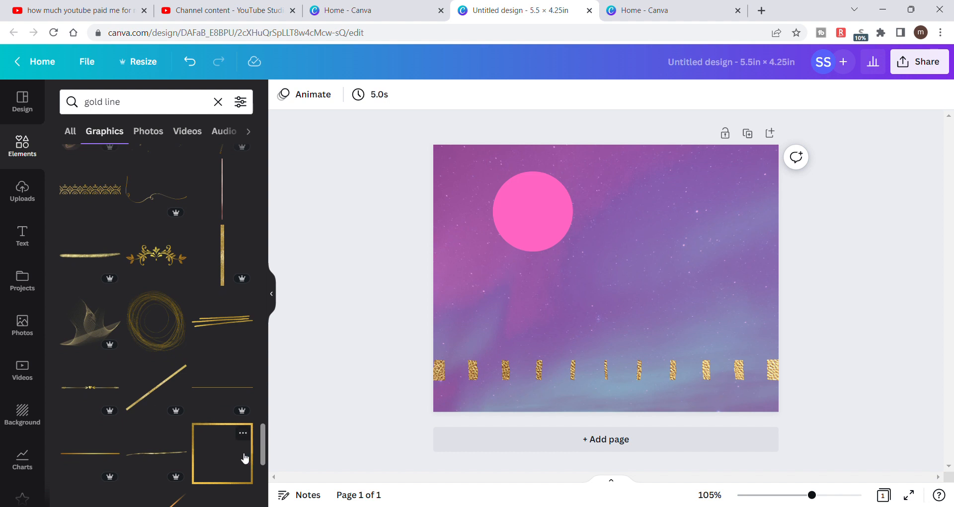
scroll(245, 458, "down", 2)
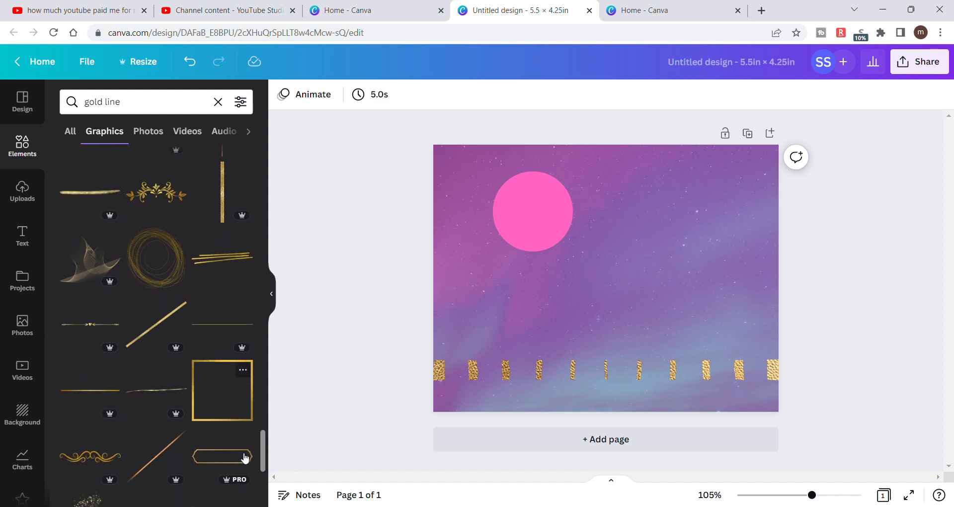
left_click(228, 393)
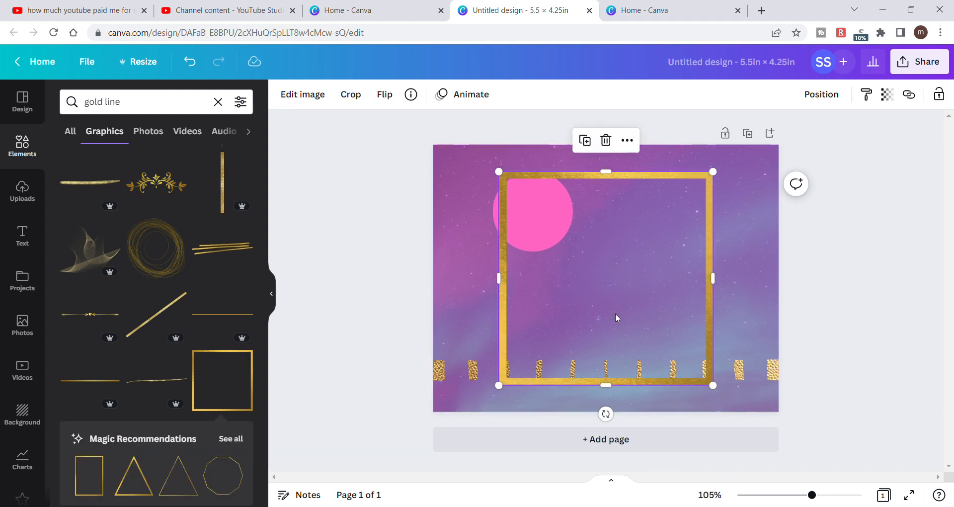
- Resize and crop the gold frame to about 5.5 × 4.3 in over the page, keeping only its two side bars
left_click_drag(500, 386, 467, 402)
left_click_drag(609, 293, 571, 272)
left_click_drag(670, 265, 785, 276)
left_click_drag(661, 290, 667, 330)
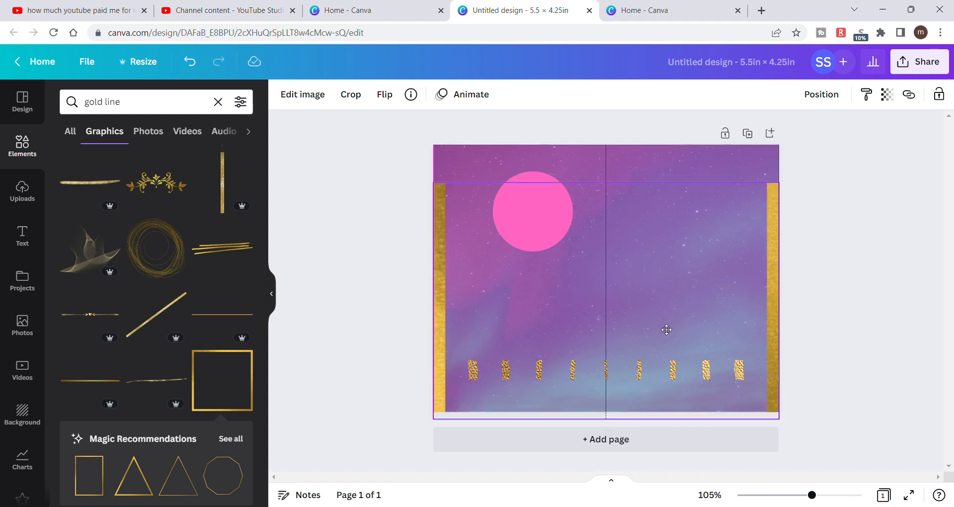
left_click_drag(666, 330, 664, 326)
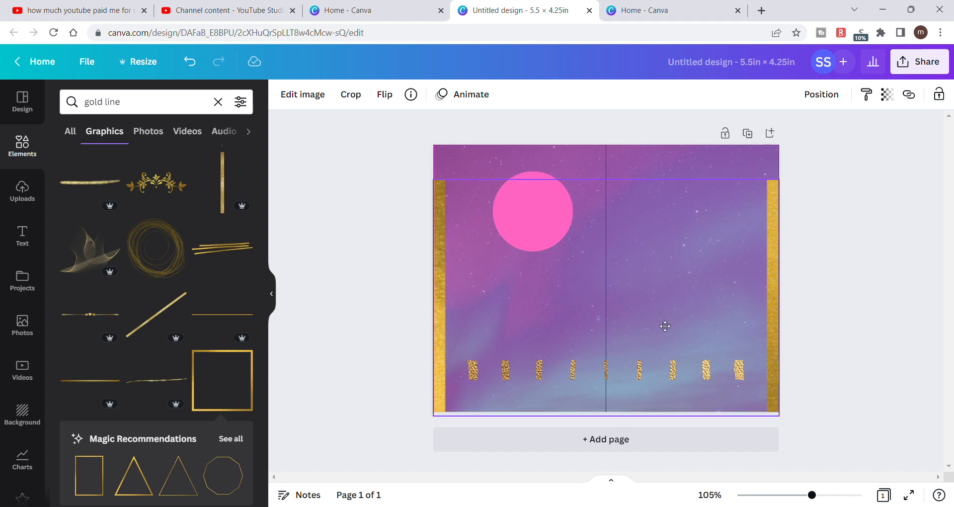
left_click_drag(665, 326, 665, 326)
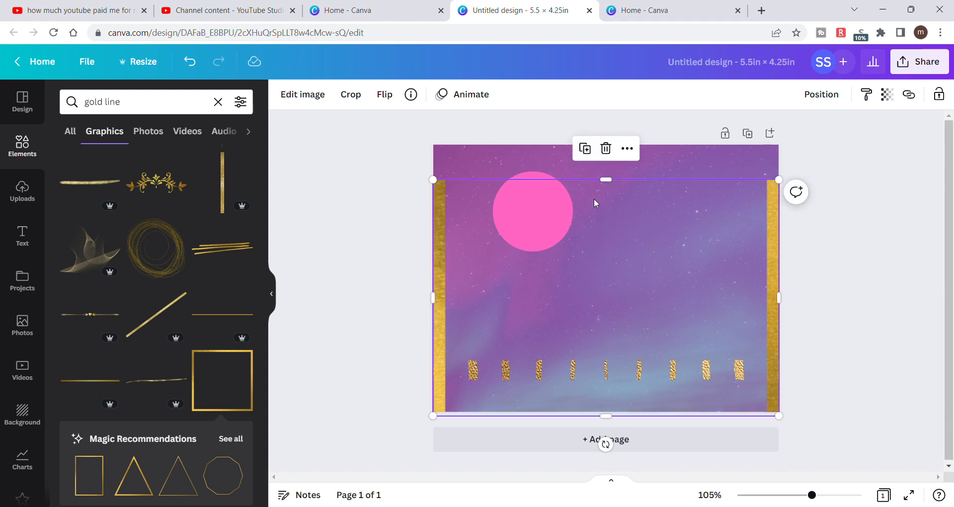
left_click_drag(613, 181, 611, 147)
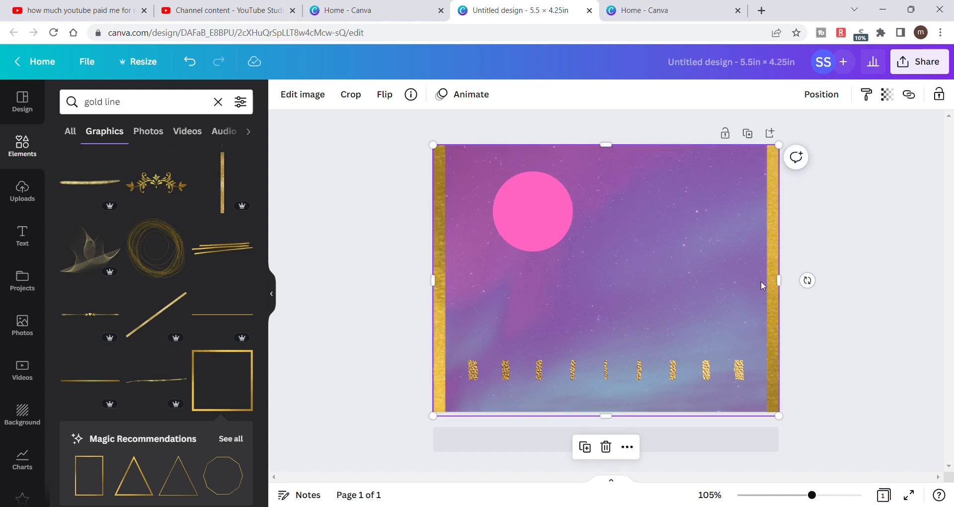
left_click_drag(784, 288, 784, 288)
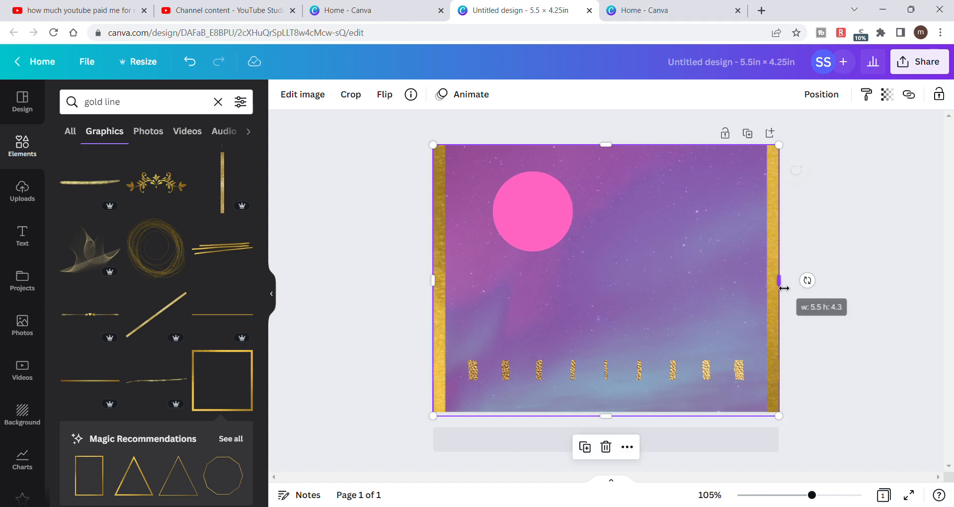
- Try to fit the gold frame exactly to the page height and undo the resulting background changes
key("Delete")
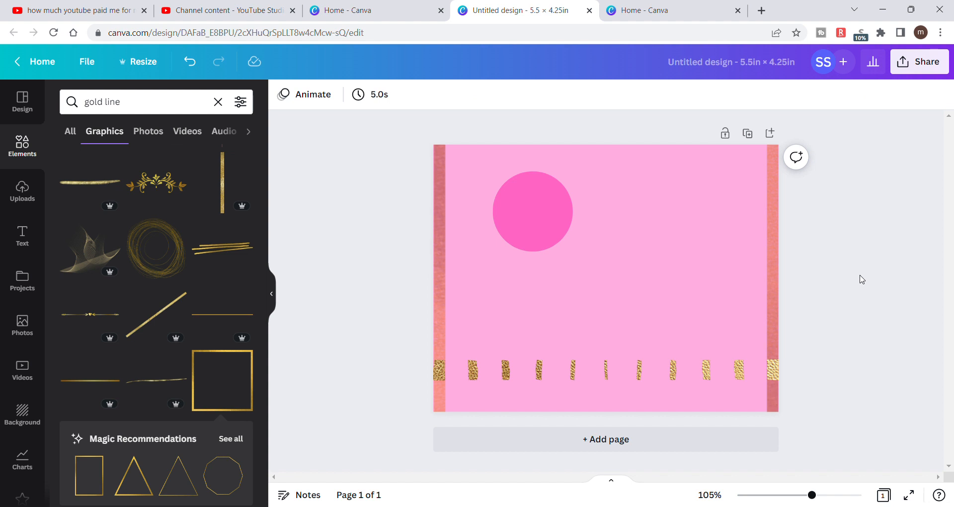
left_click(191, 67)
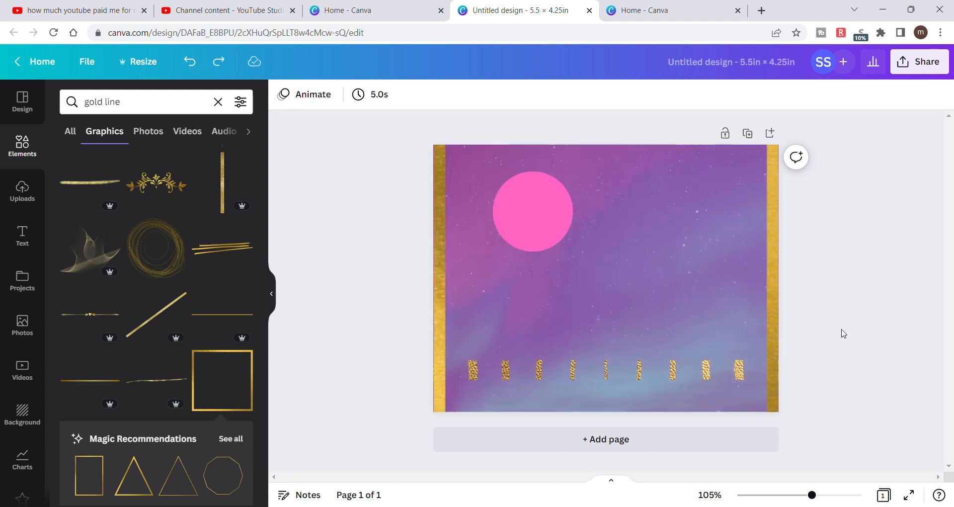
left_click(687, 325)
left_click_drag(607, 416, 607, 412)
key("Delete")
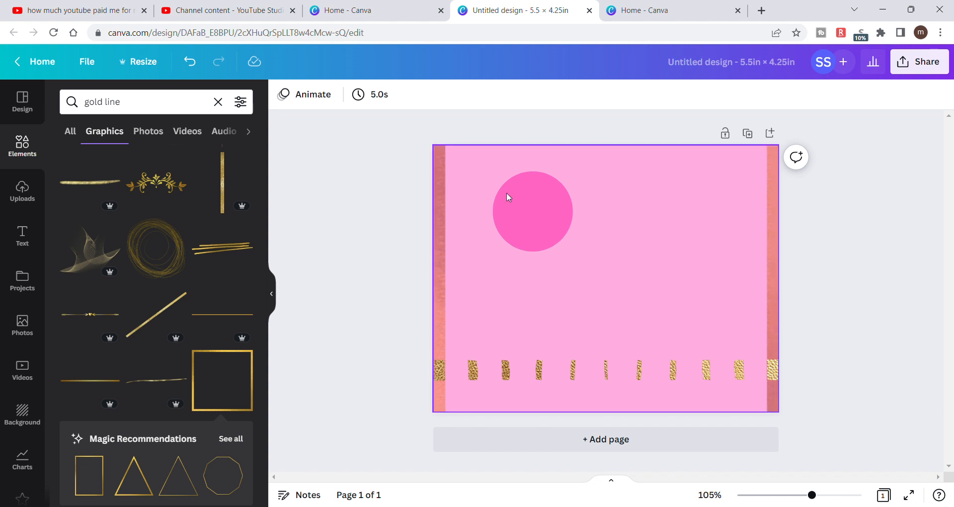
left_click(189, 62)
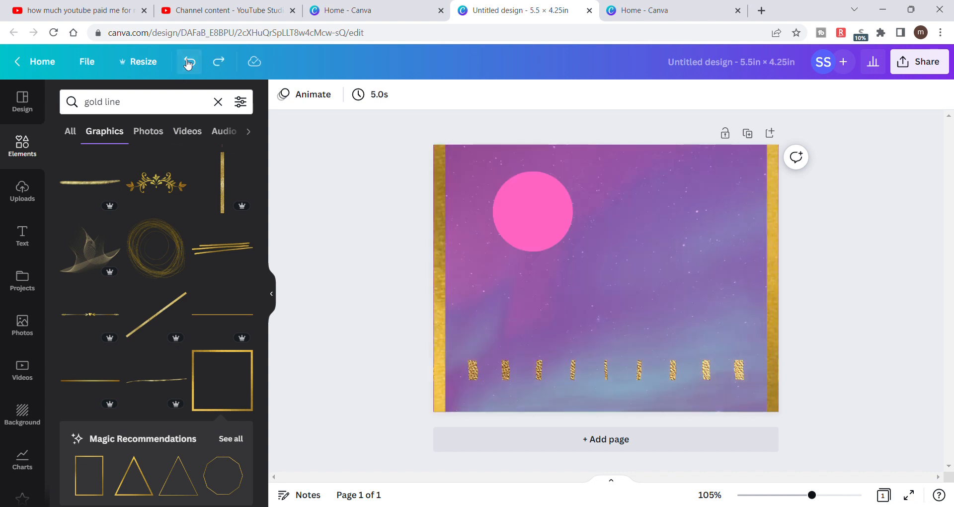
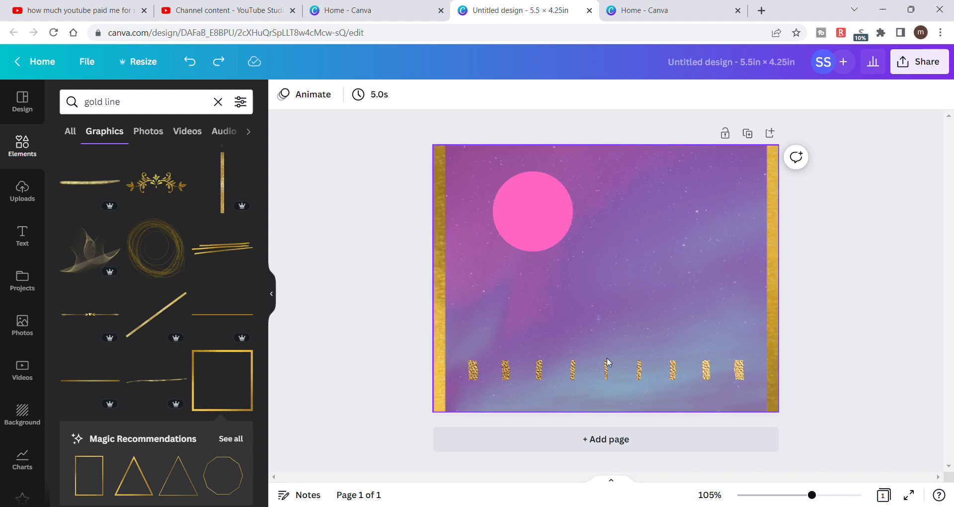
- Try to shift the gold frame slightly lower and place it behind the color overlay, undoing each change
left_click_drag(604, 374, 604, 386)
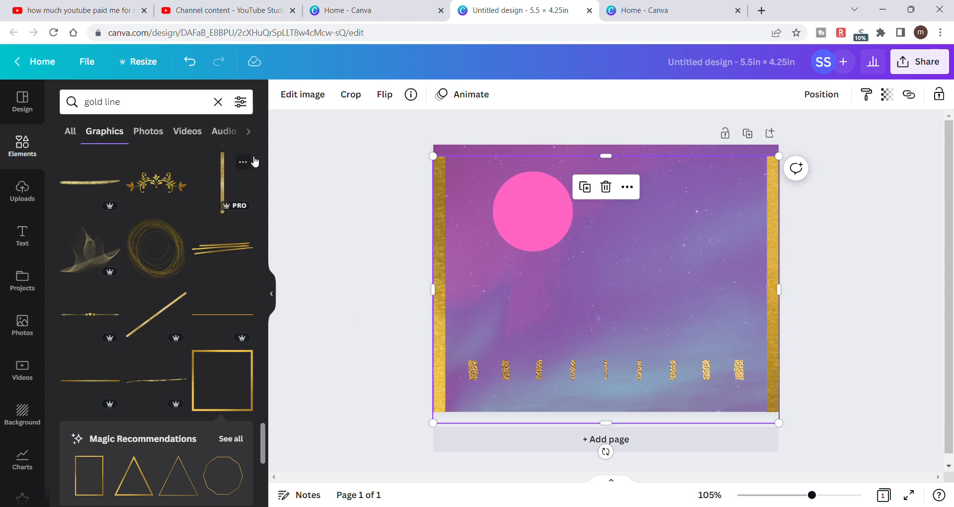
left_click(189, 61)
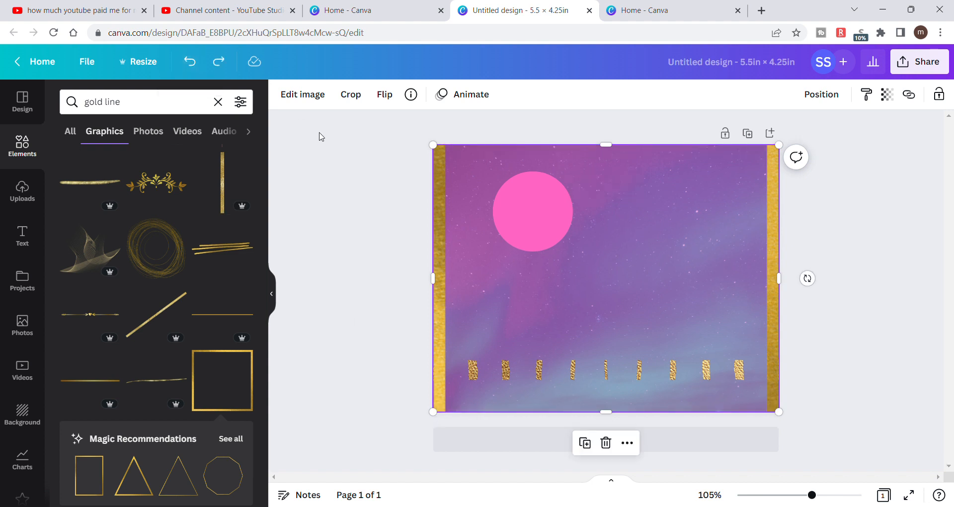
key("Delete")
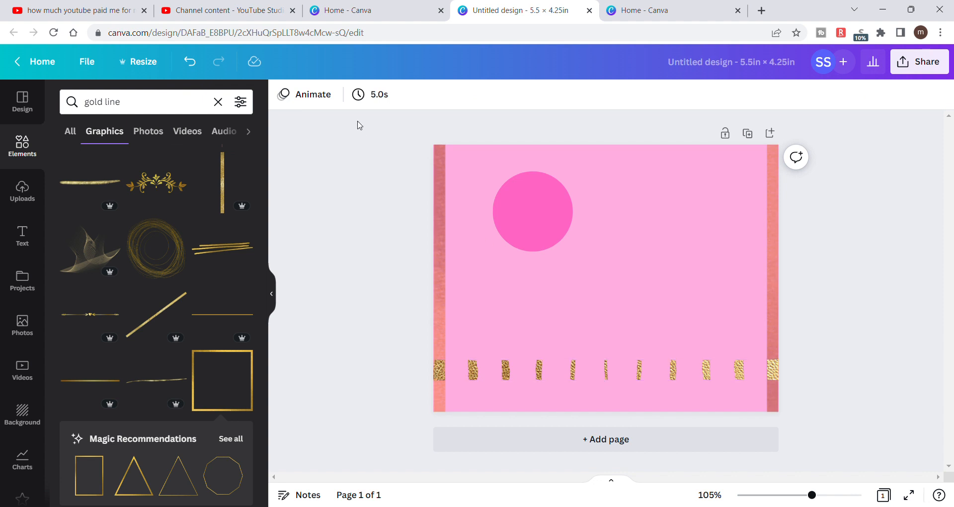
left_click(191, 62)
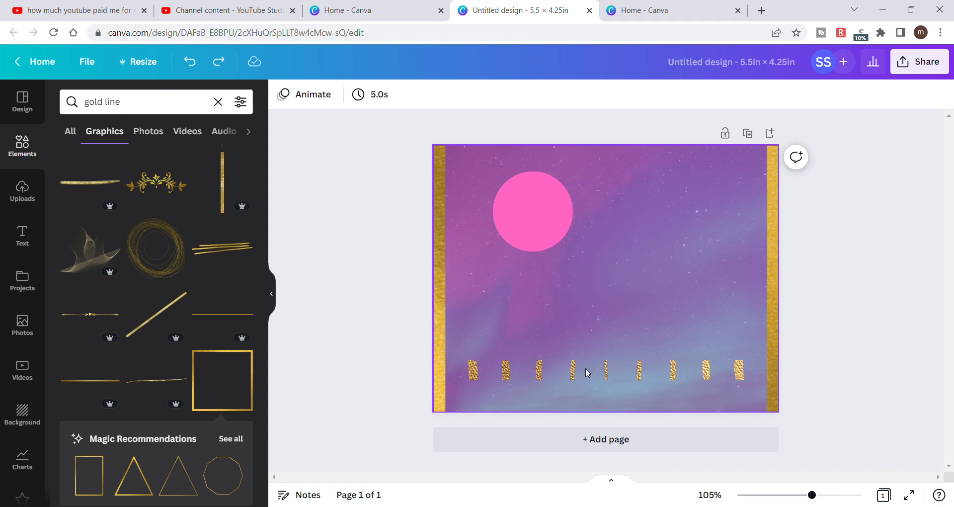
- Try sending the gold frame to the back, undo it, and try a small downward move of the frame that is also undone
left_click(532, 375)
right_click(532, 375)
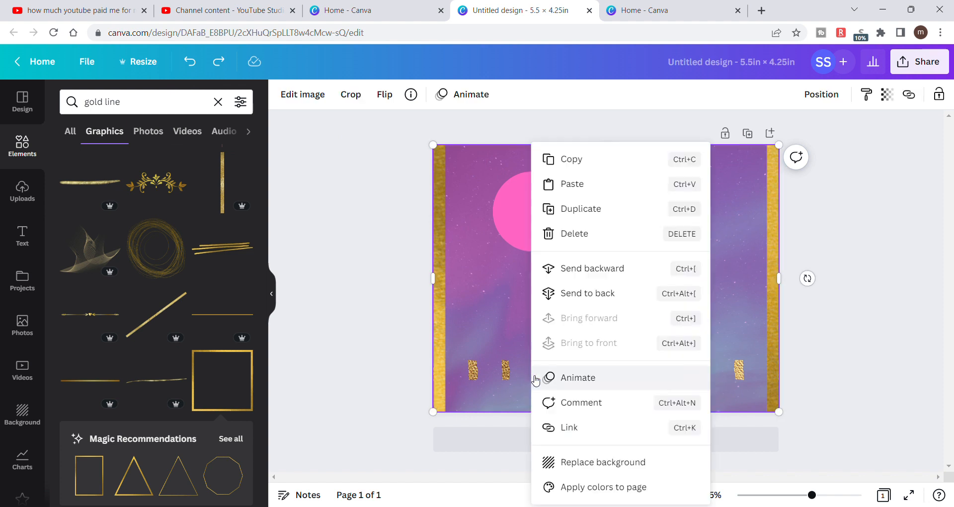
left_click(588, 297)
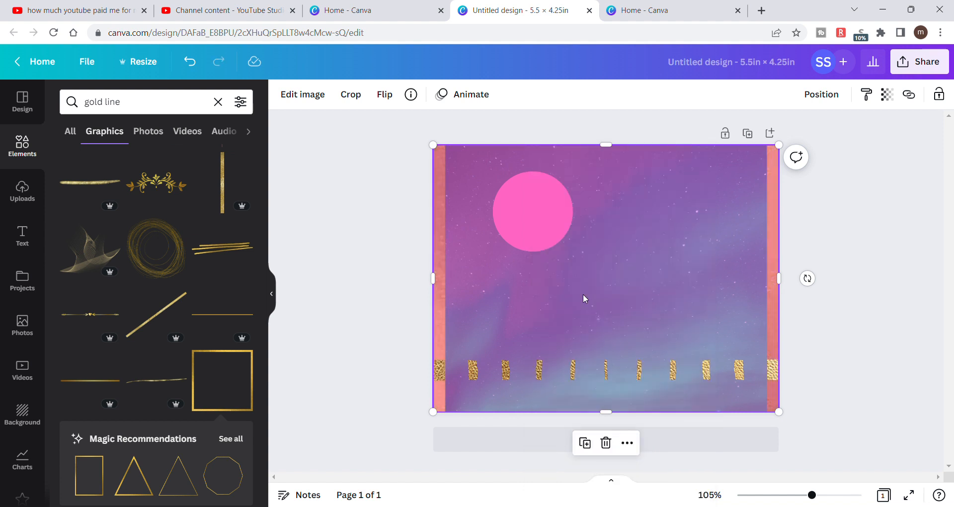
left_click(190, 61)
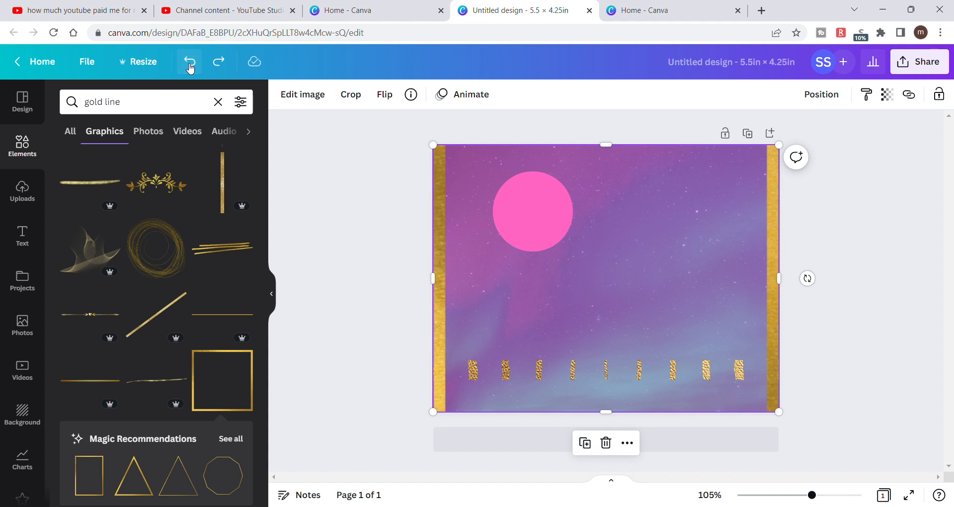
left_click_drag(538, 372, 538, 379)
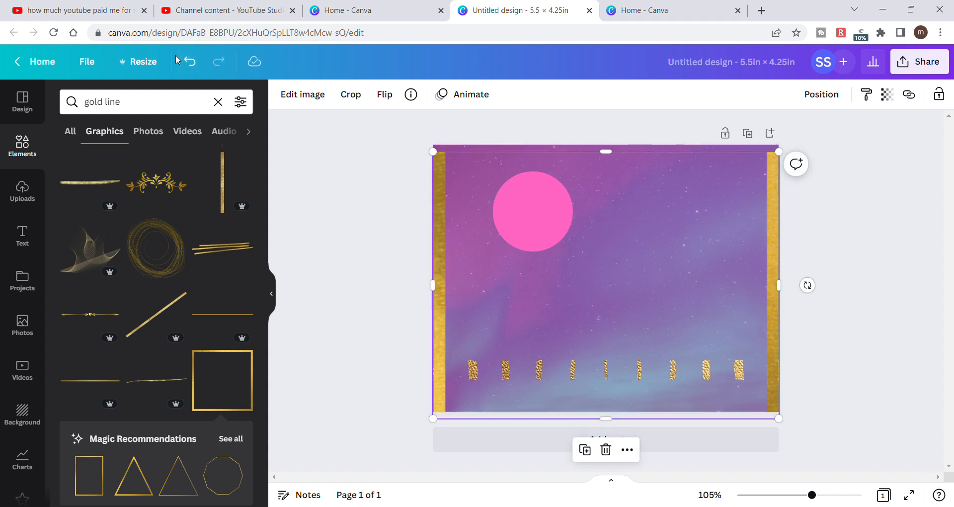
left_click(191, 62)
- Try the gold frame behind the overlay with the dashed gold line slightly lower, and undo both changes
key("Delete")
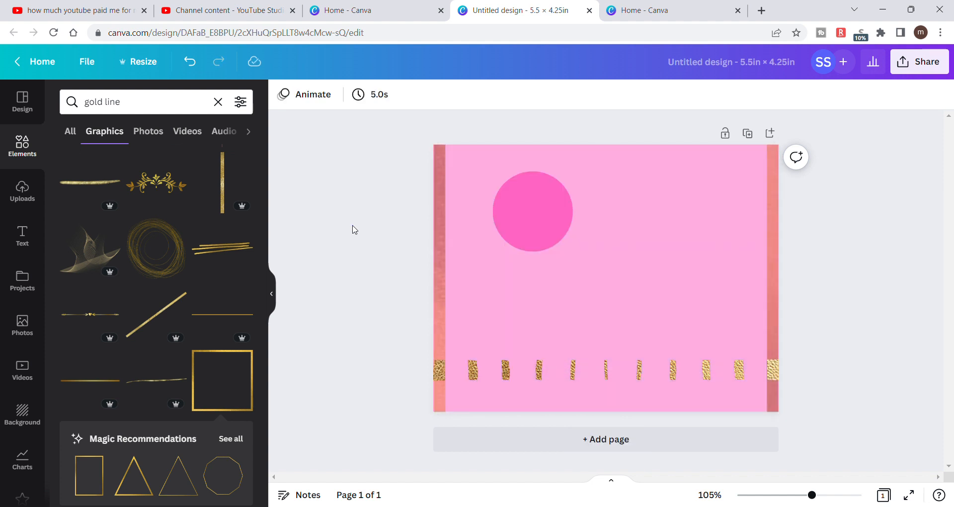
left_click_drag(521, 379, 526, 389)
left_click(337, 243)
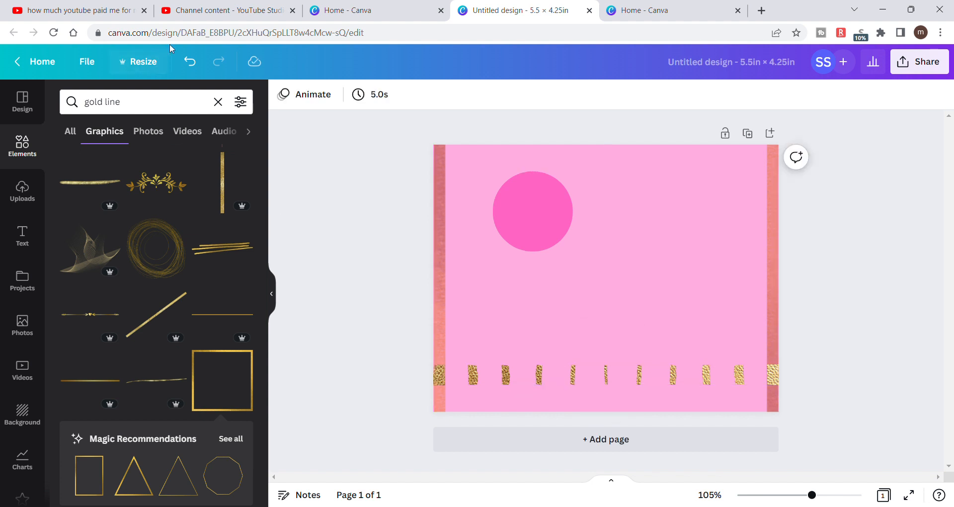
left_click(190, 64)
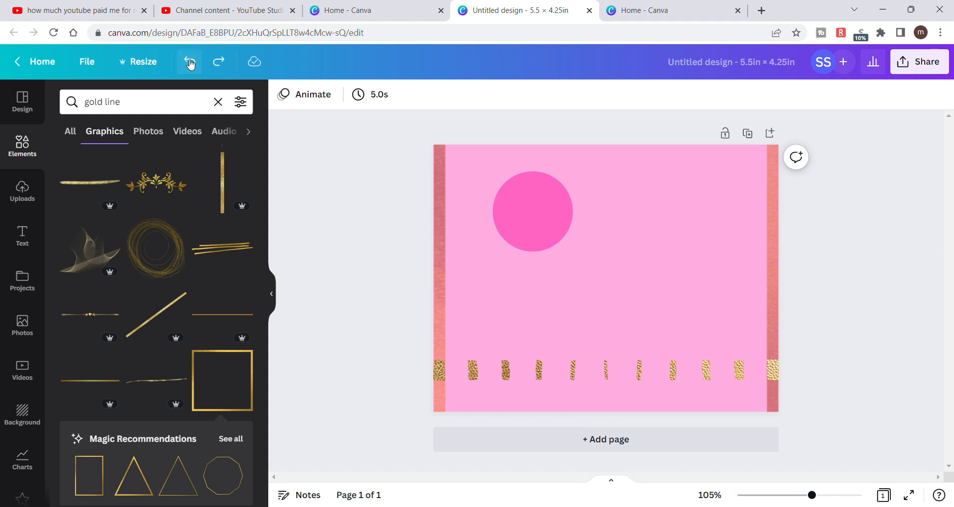
left_click(190, 64)
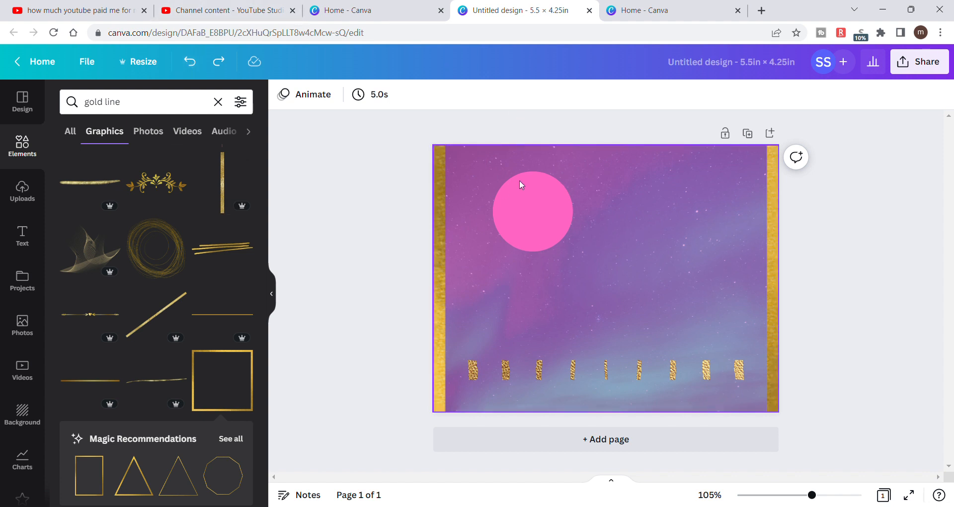
- Send the gold frame to the back and reposition the pink circle slightly lower on the page
left_click(546, 232)
right_click(546, 232)
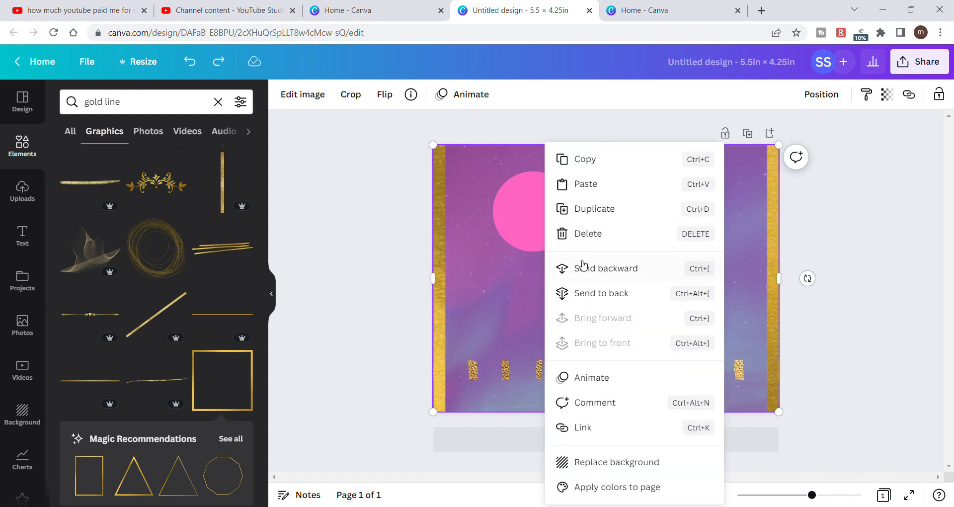
left_click(592, 293)
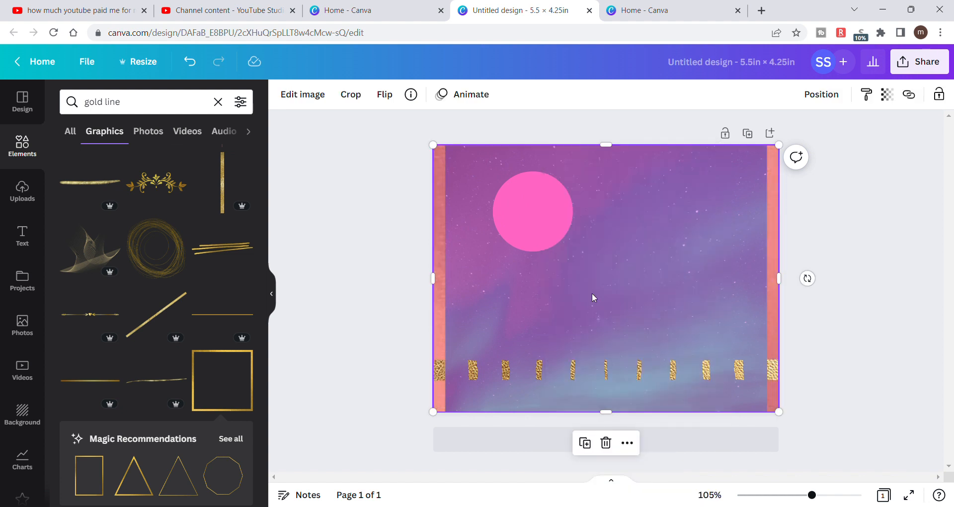
left_click(523, 226)
left_click_drag(523, 225, 485, 223)
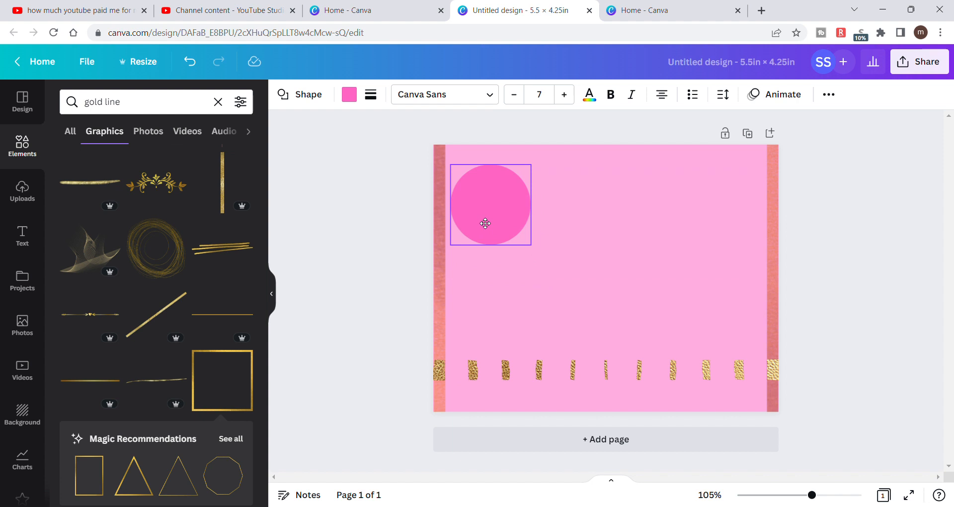
left_click_drag(485, 223, 520, 242)
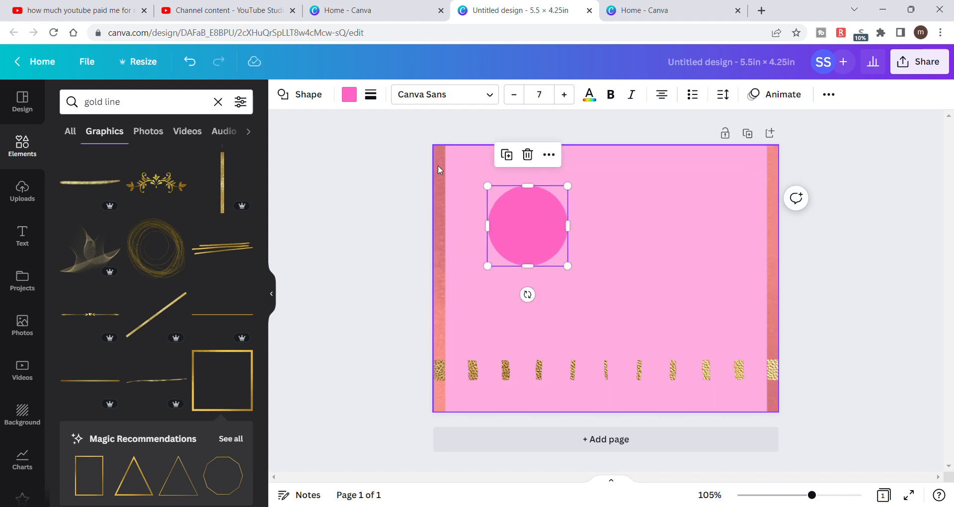
- Bring the full-page translucent pink overlay to the front and deselect it
left_click(457, 175)
right_click(457, 175)
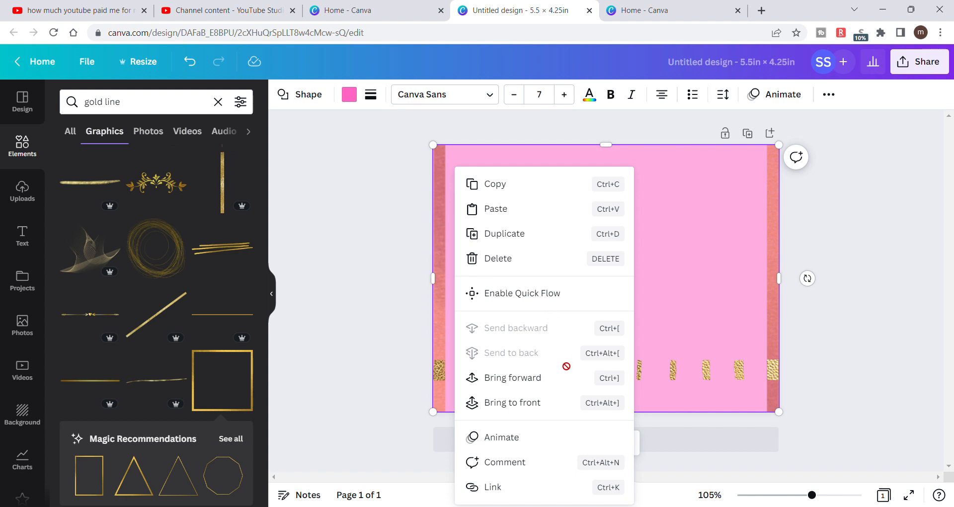
left_click(555, 401)
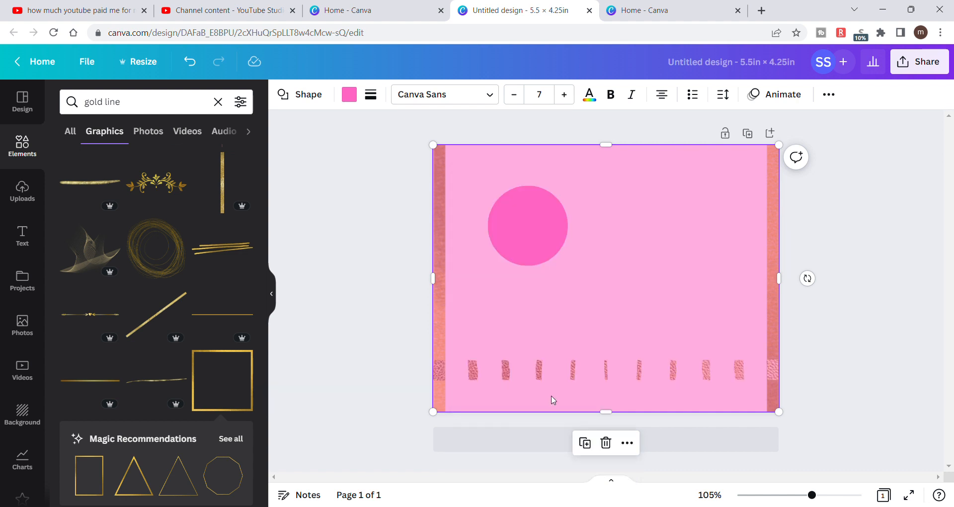
double_click(493, 238)
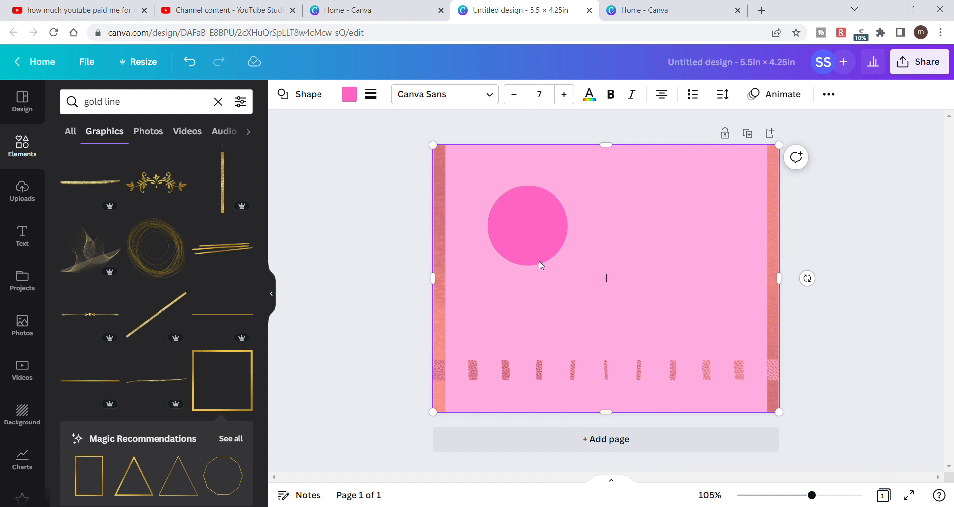
left_click(300, 194)
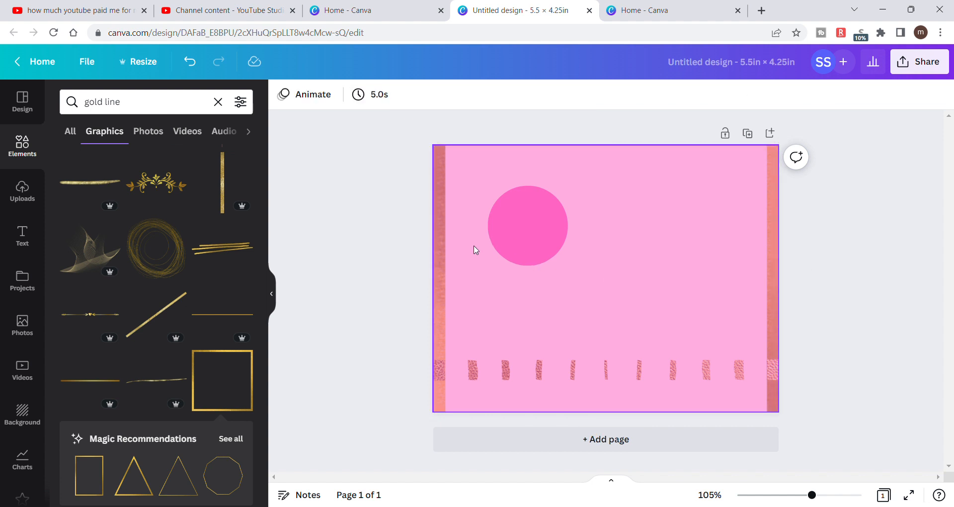
- Send the full-page translucent pink overlay to the back
left_click(522, 245)
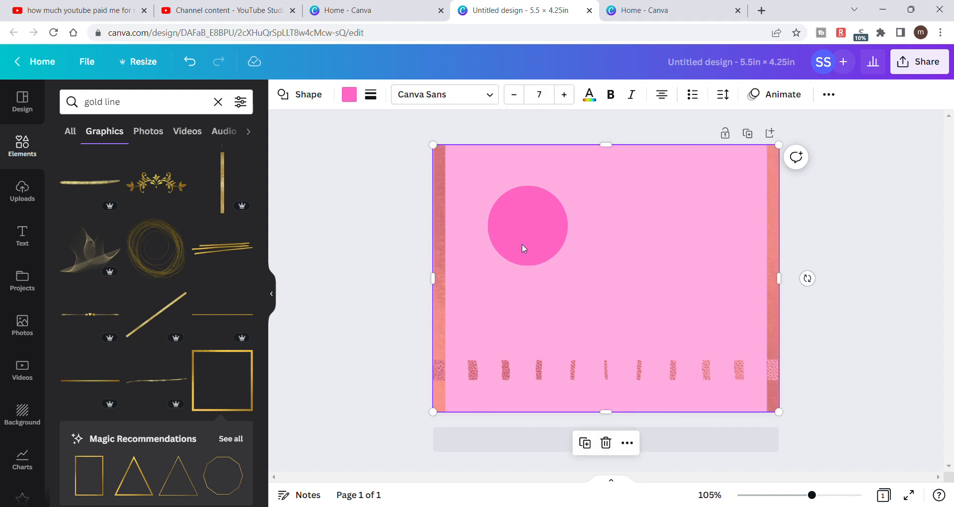
right_click(523, 244)
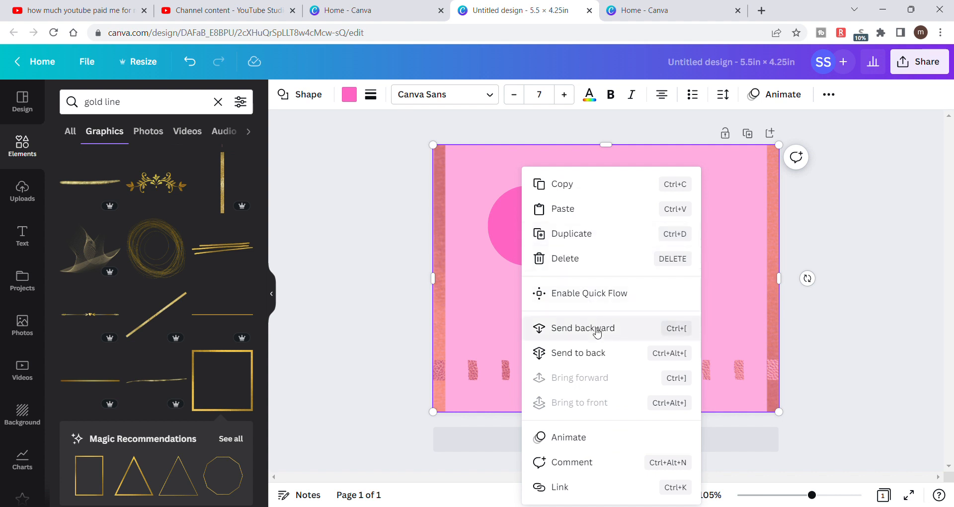
left_click(594, 353)
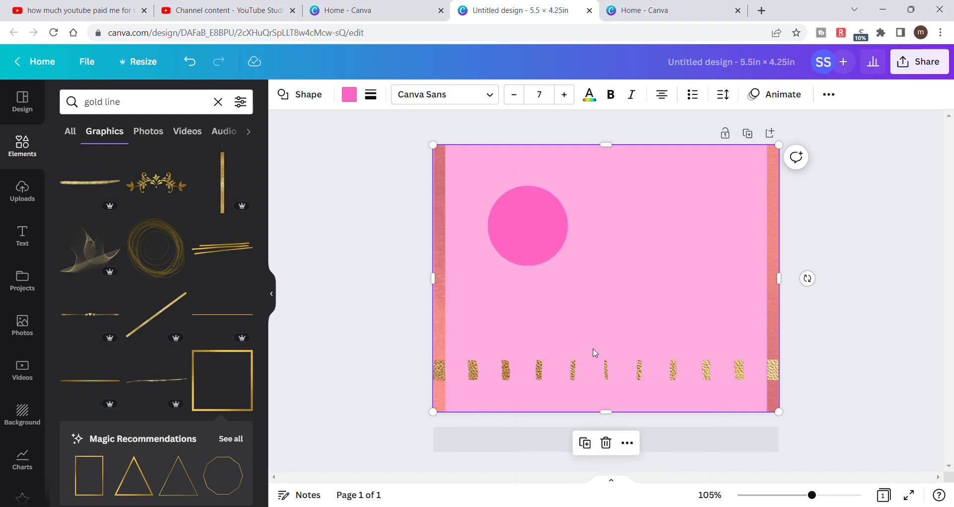
left_click(635, 279)
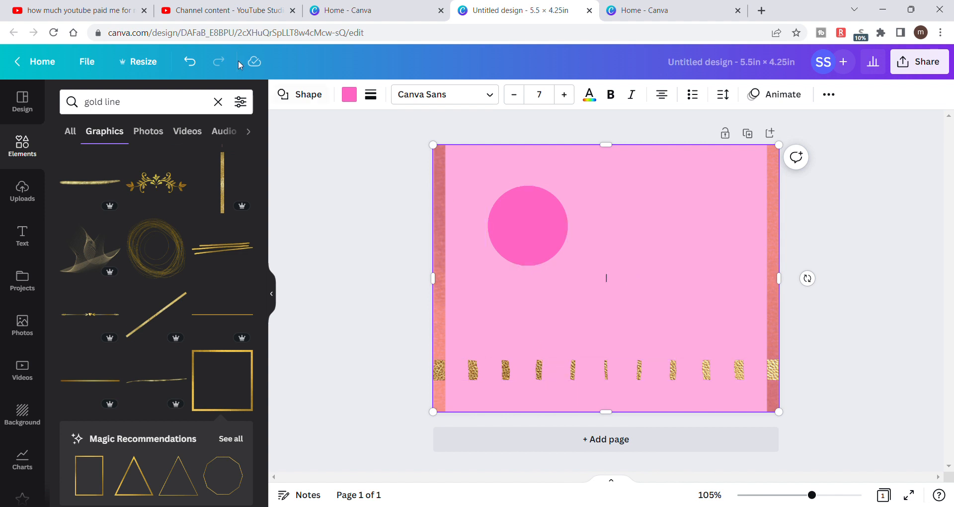
- Undo the overlay's layer order changes and the pink circle's move
left_click(190, 62)
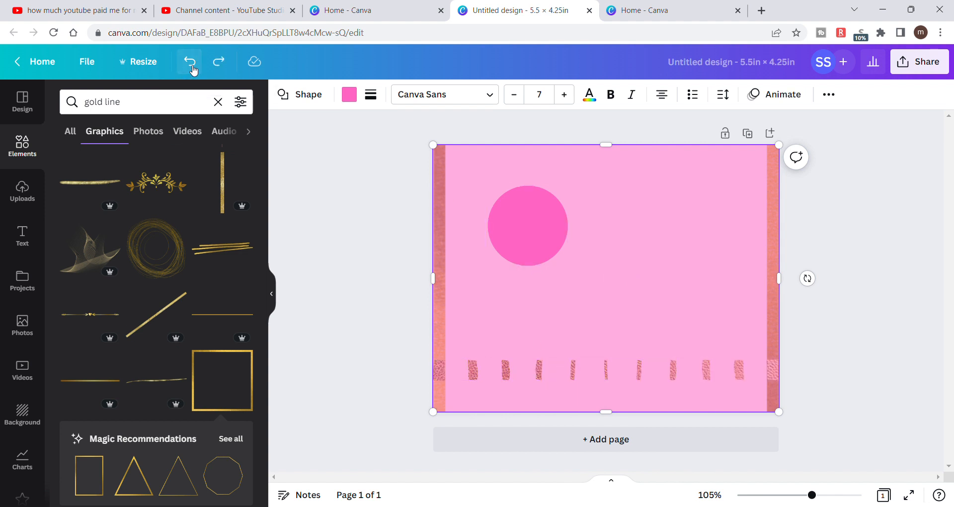
left_click(193, 68)
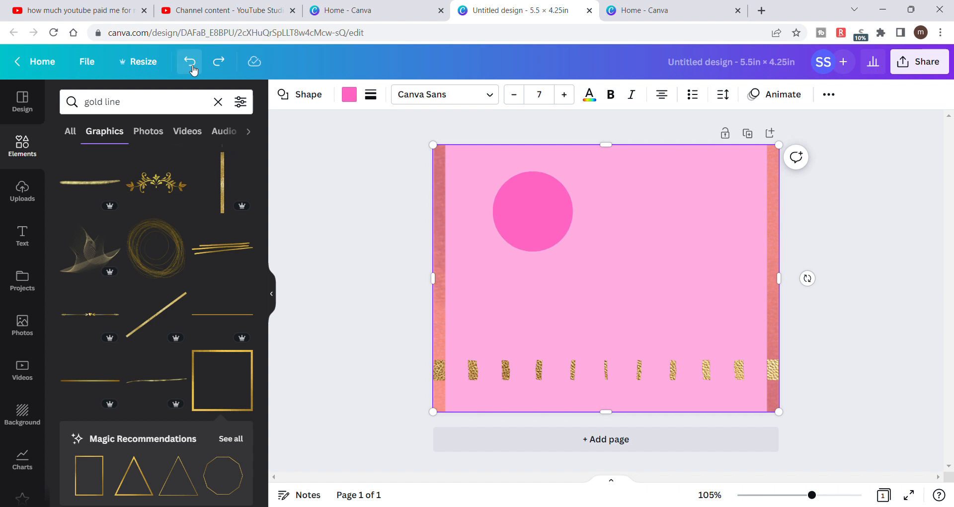
left_click(192, 66)
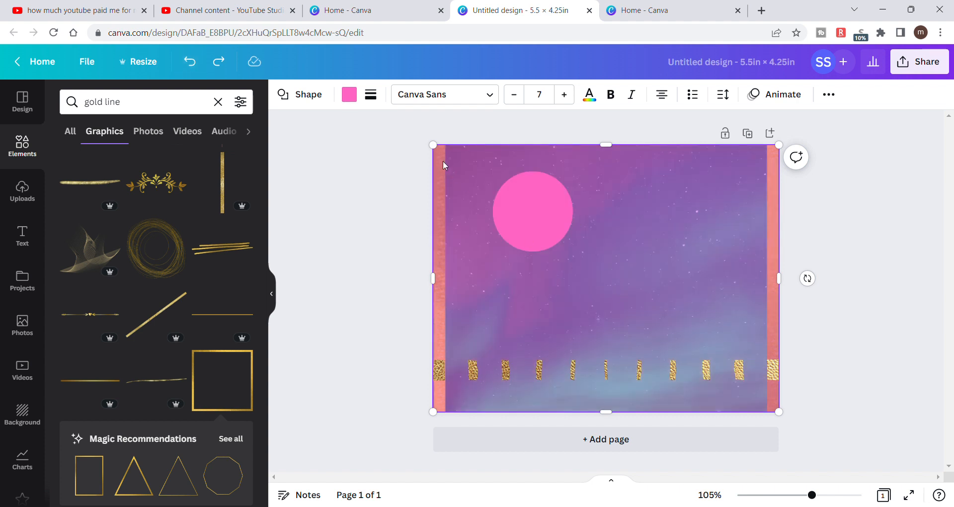
- Try shrinking the translucent overlay from its upper-left corner, and undo the resize and the gold frame's move to the back
left_click_drag(434, 145, 490, 204)
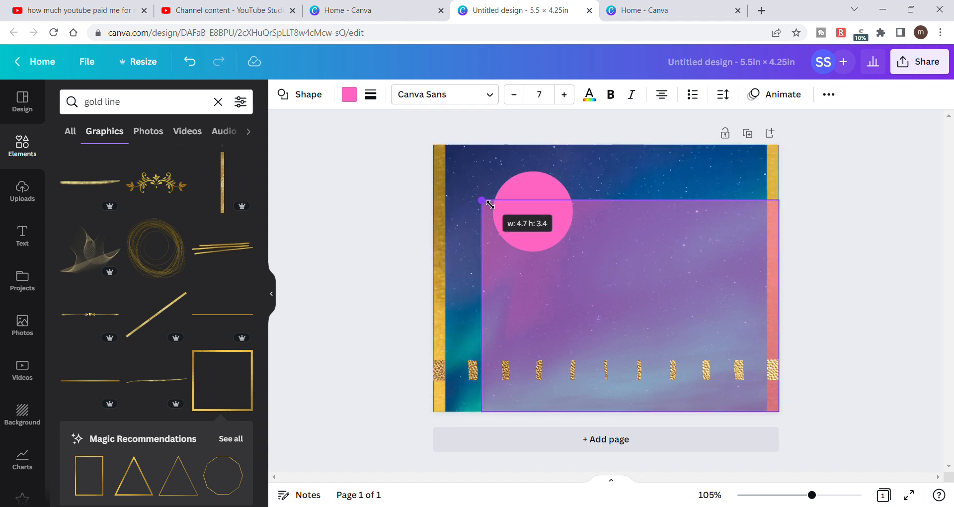
left_click_drag(490, 204, 448, 165)
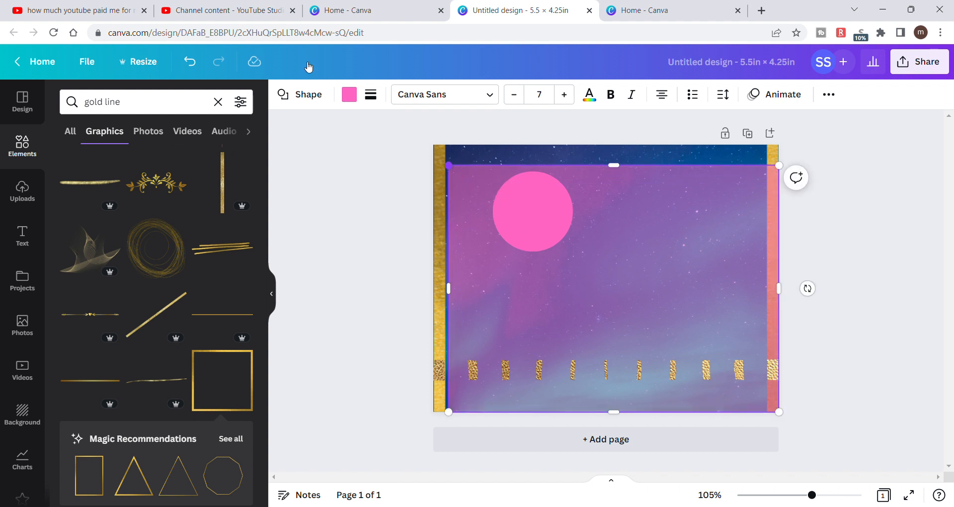
left_click(197, 65)
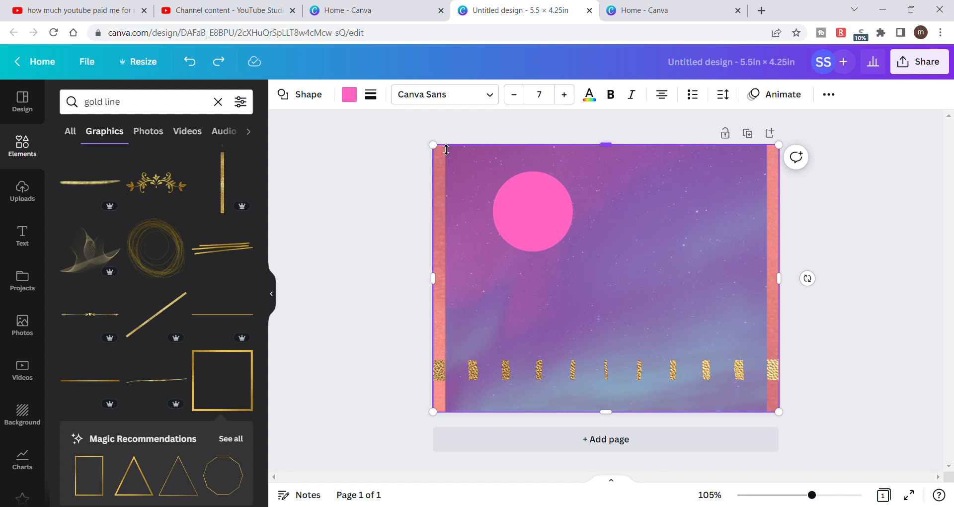
left_click(191, 62)
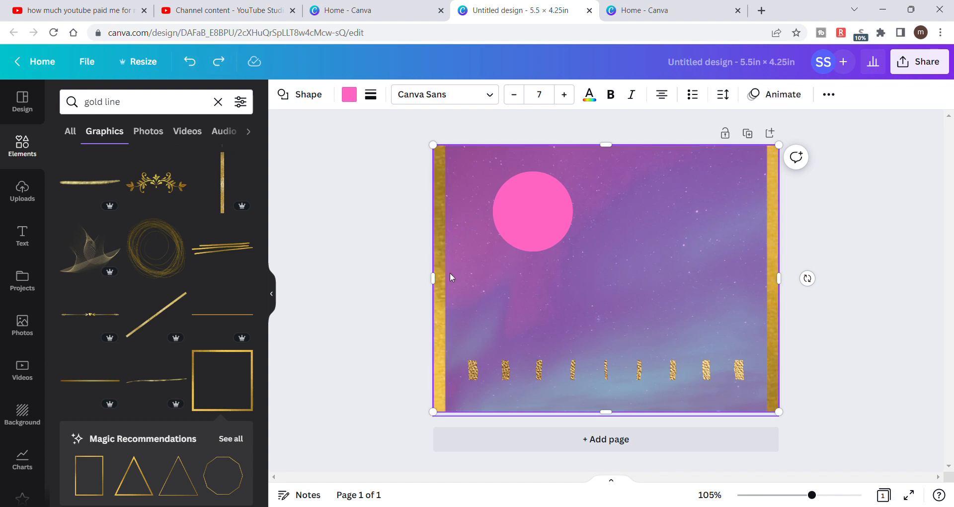
- Apply the gold frame's colors to the whole page
left_click(349, 222)
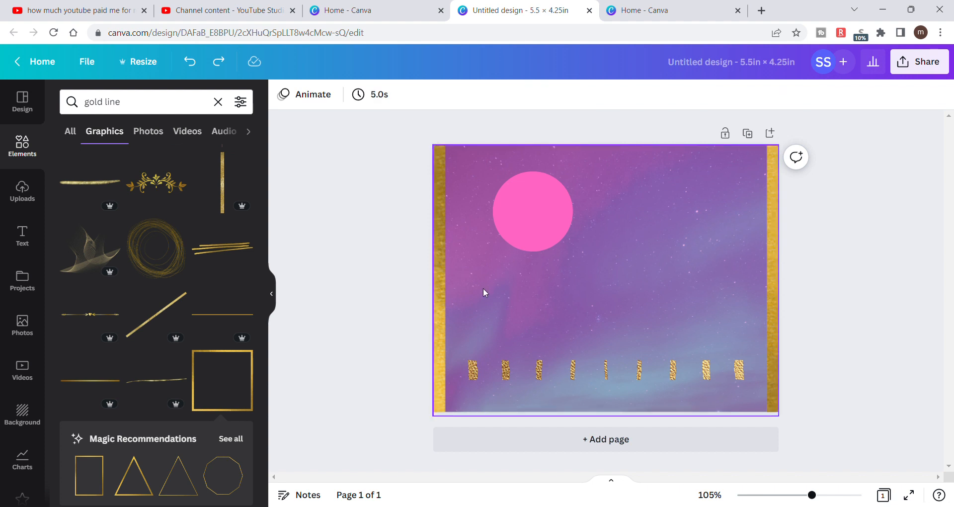
left_click(484, 264)
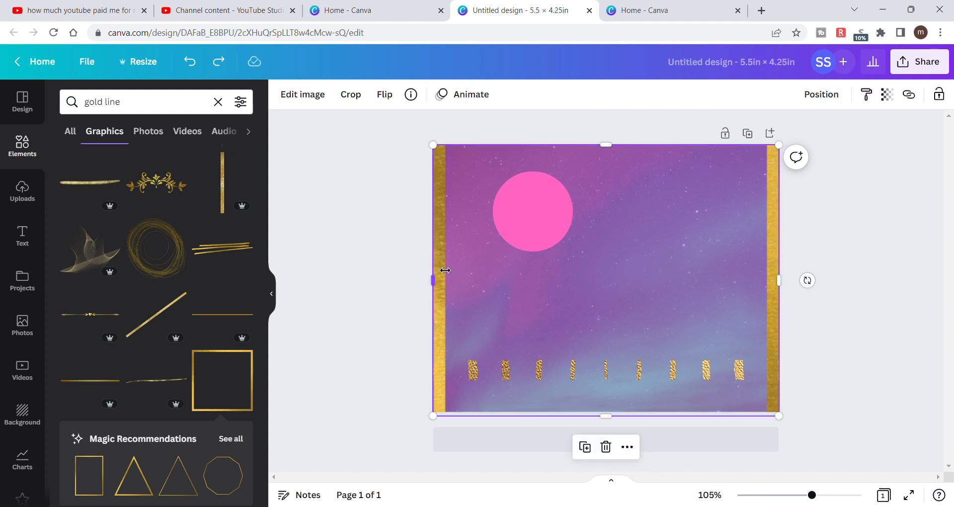
right_click(499, 264)
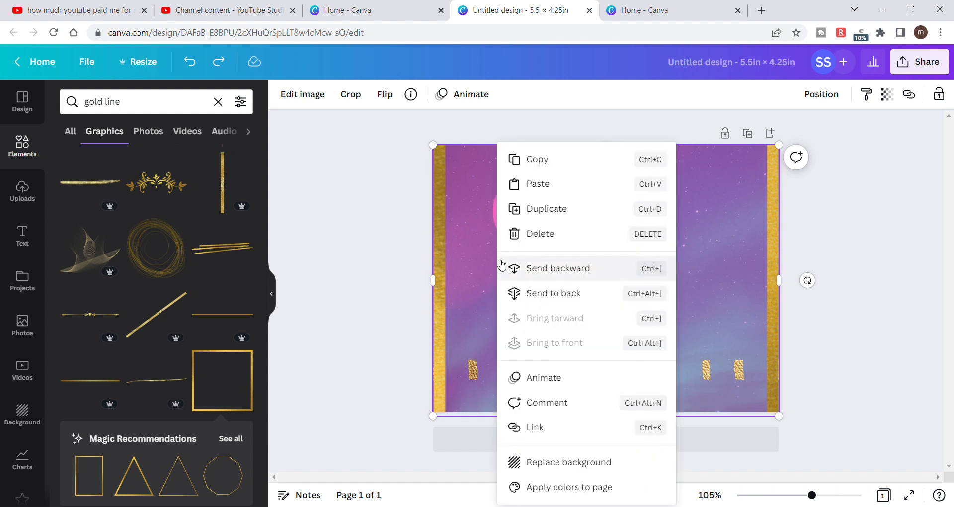
left_click(572, 487)
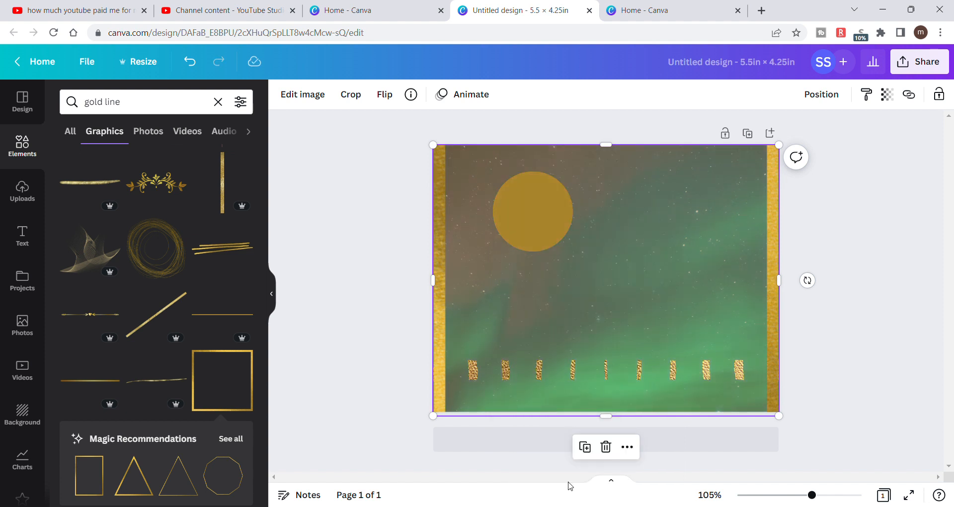
- Delete the gold frame, and undo both the deletion and the page-wide gold color change
key("Delete")
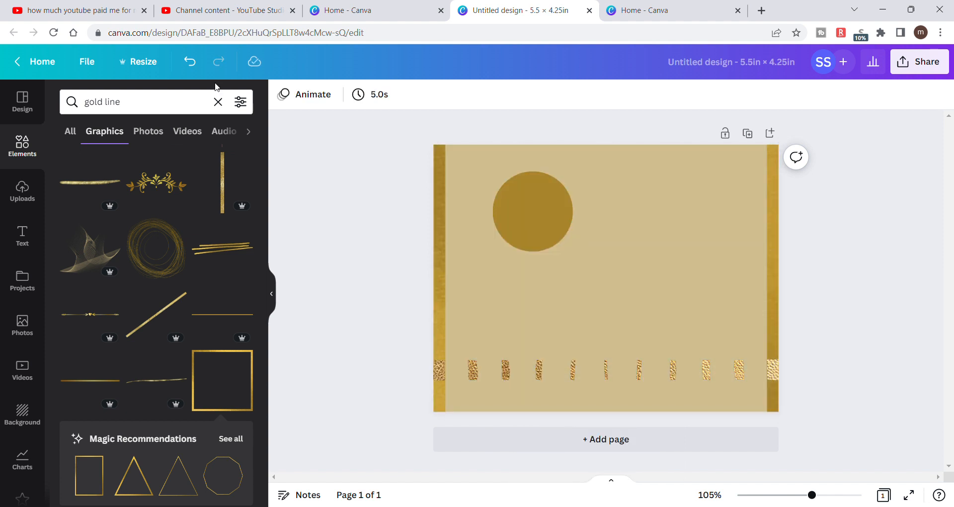
left_click(188, 65)
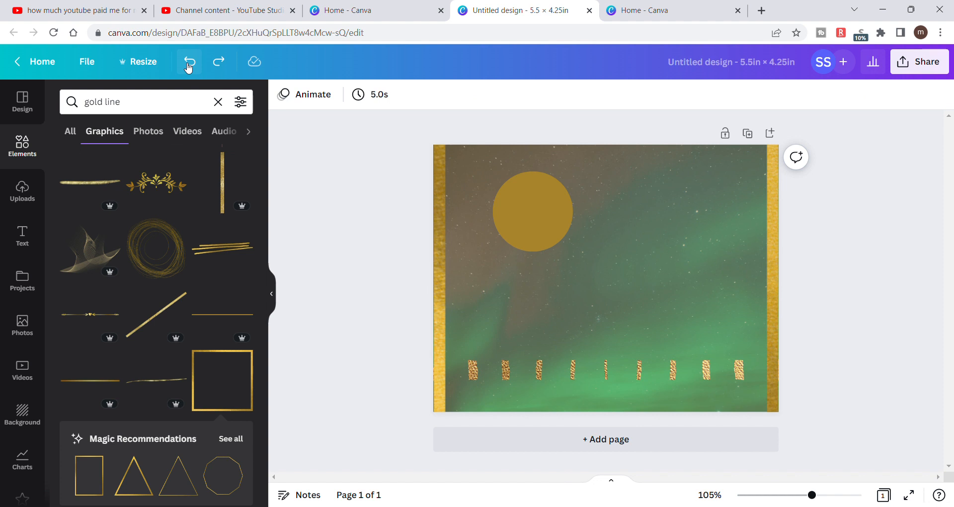
left_click(188, 65)
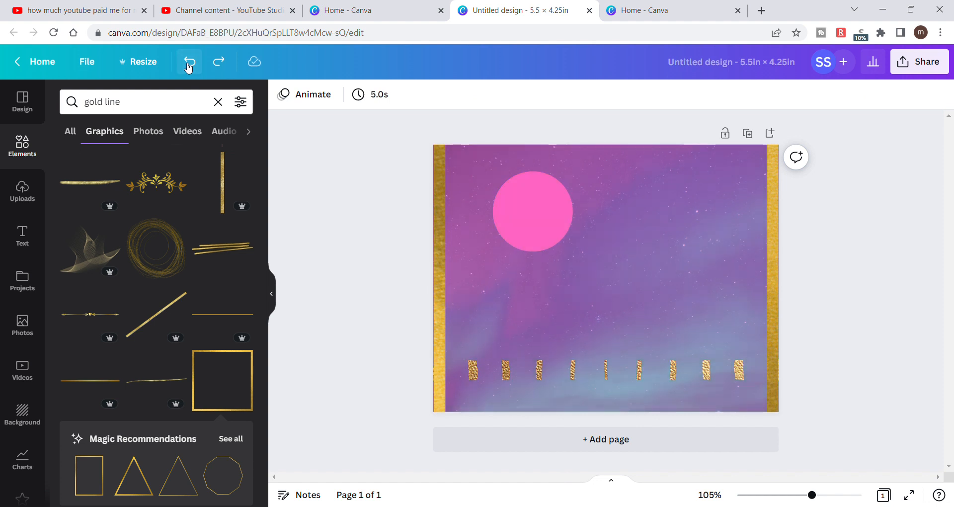
- Shrink the gold frame from its upper-left corner and move it toward the page's upper right
left_click(514, 278)
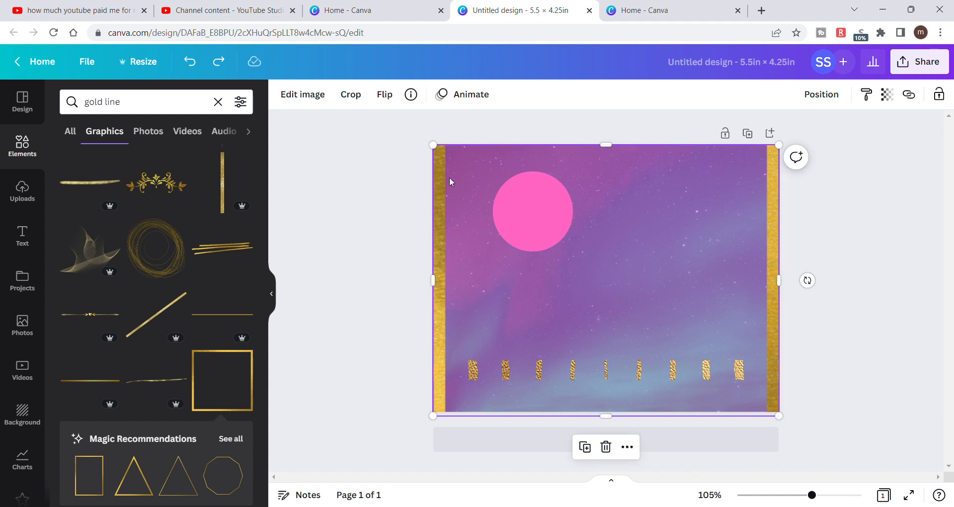
left_click_drag(443, 150, 536, 214)
left_click_drag(681, 298, 778, 197)
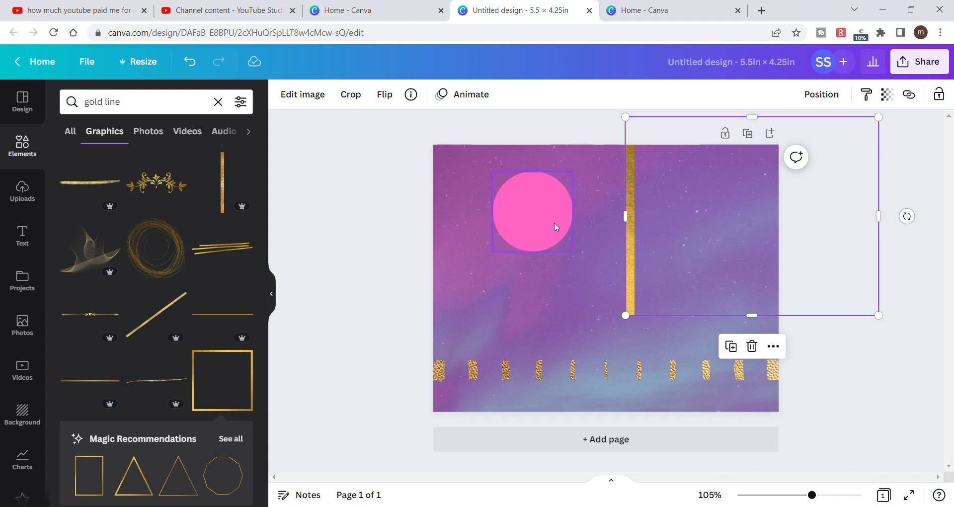
- Move the pink circle slightly left and delete the gold frame from the page
left_click_drag(550, 223, 537, 230)
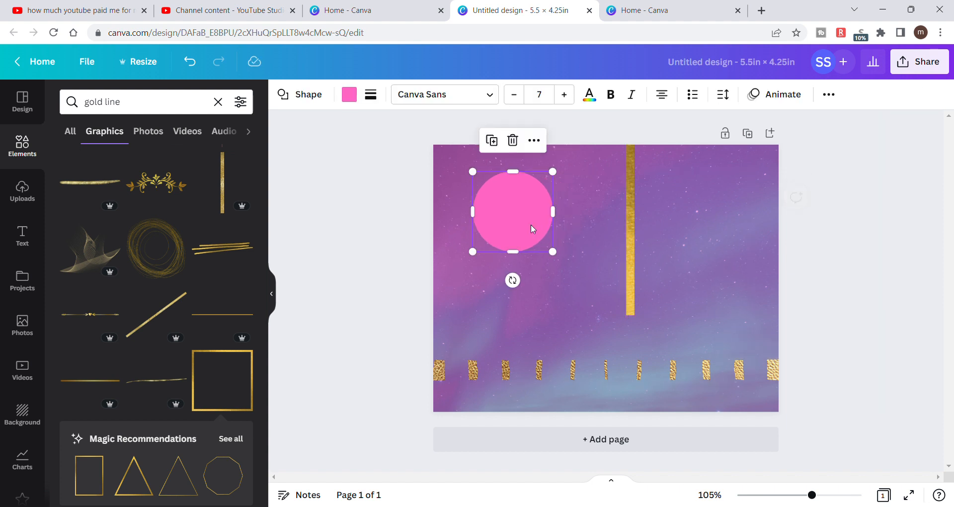
left_click_drag(701, 259, 644, 278)
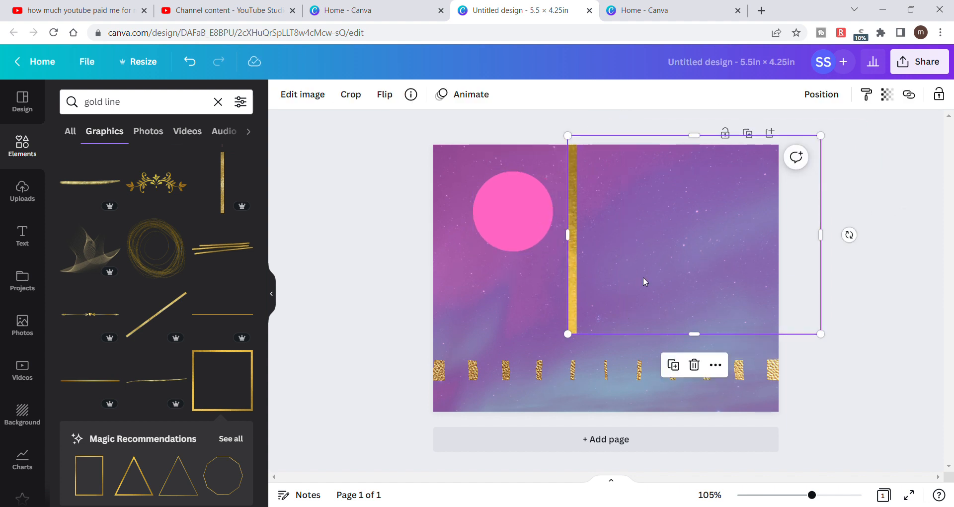
key("Delete")
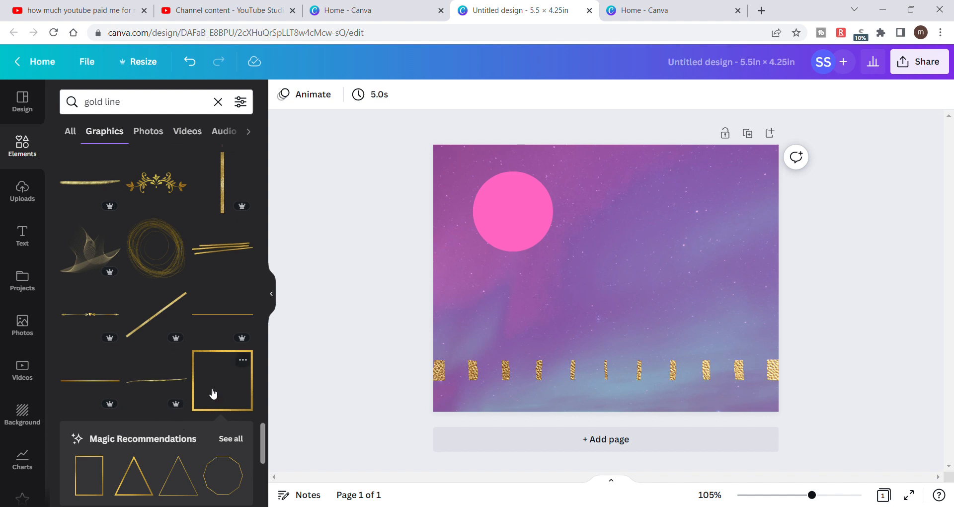
- Try the gold ginkgo leaf graphic from the gold line results on the page, and delete it again
scroll(200, 265, "up", 2)
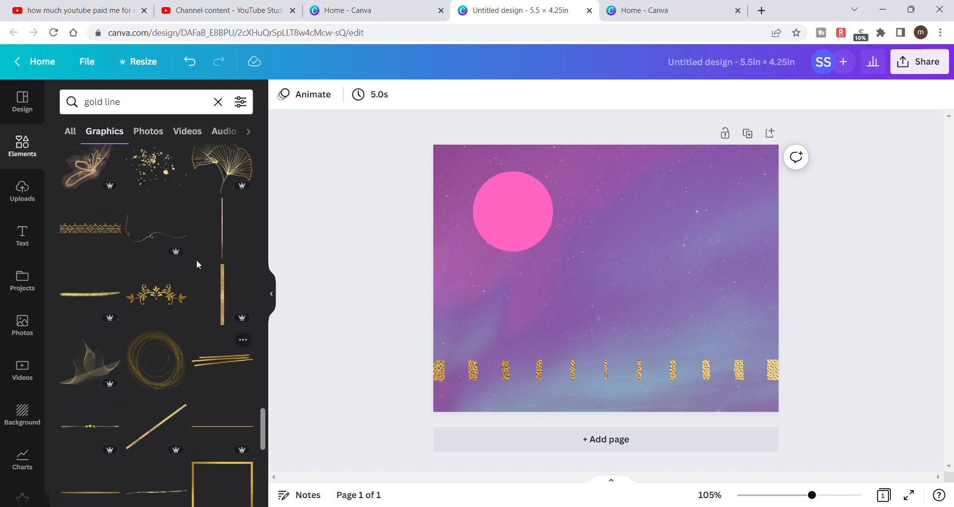
scroll(200, 265, "up", 2)
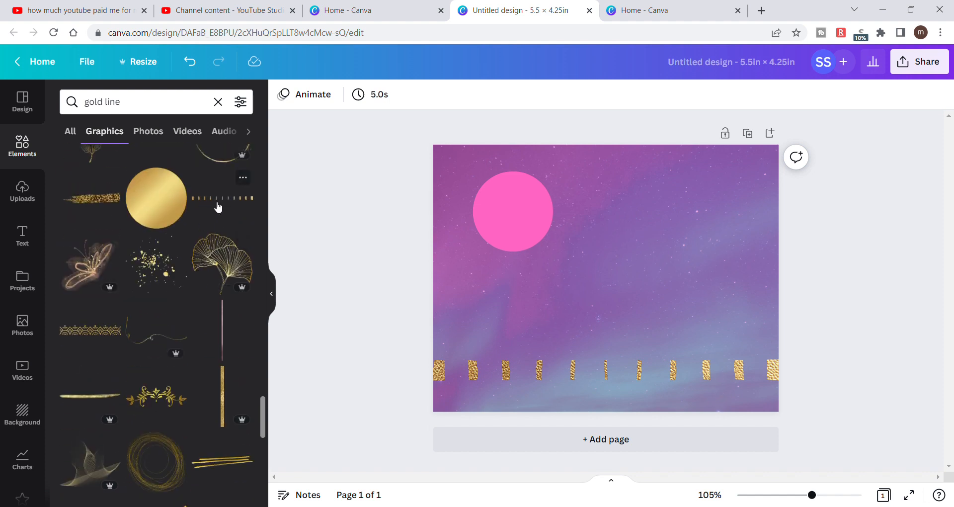
left_click(222, 254)
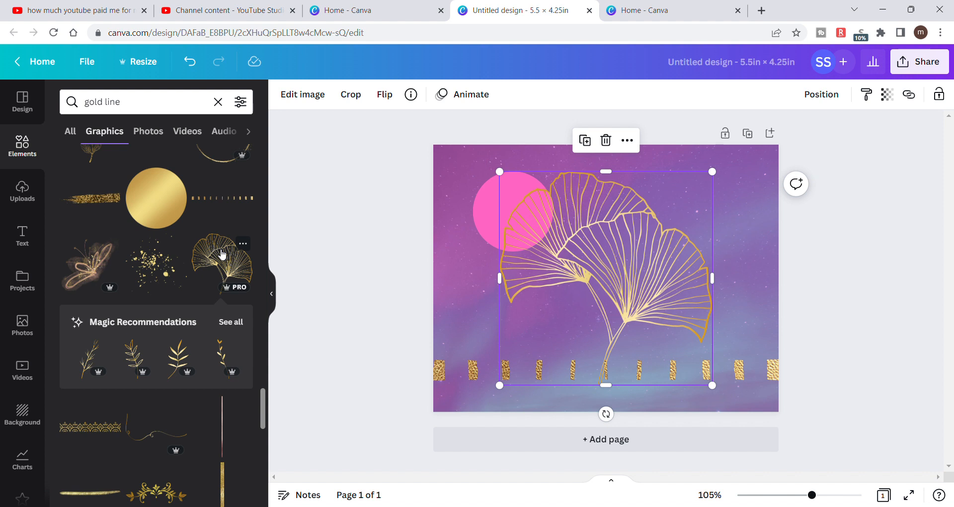
key("Delete")
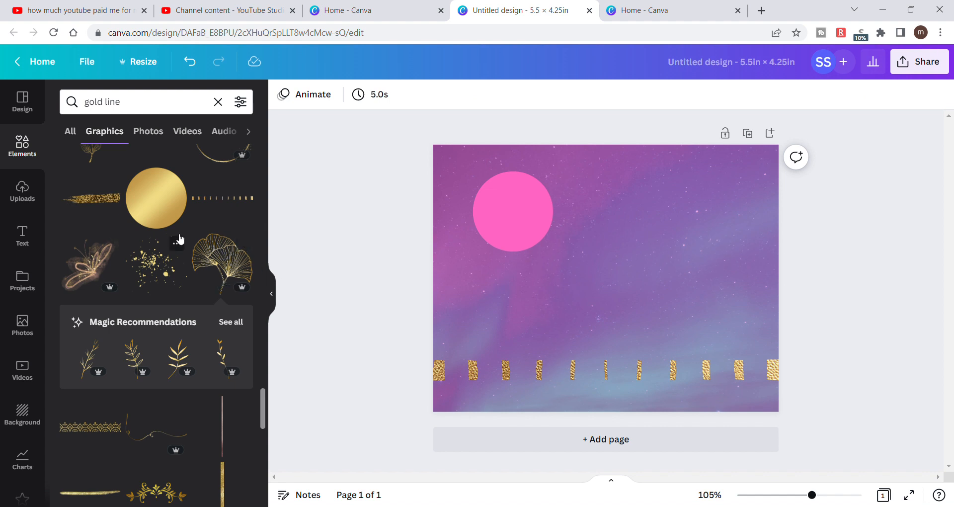
- Clear the gold line search and browse the full collection of recently used elements
scroll(180, 239, "down", 5)
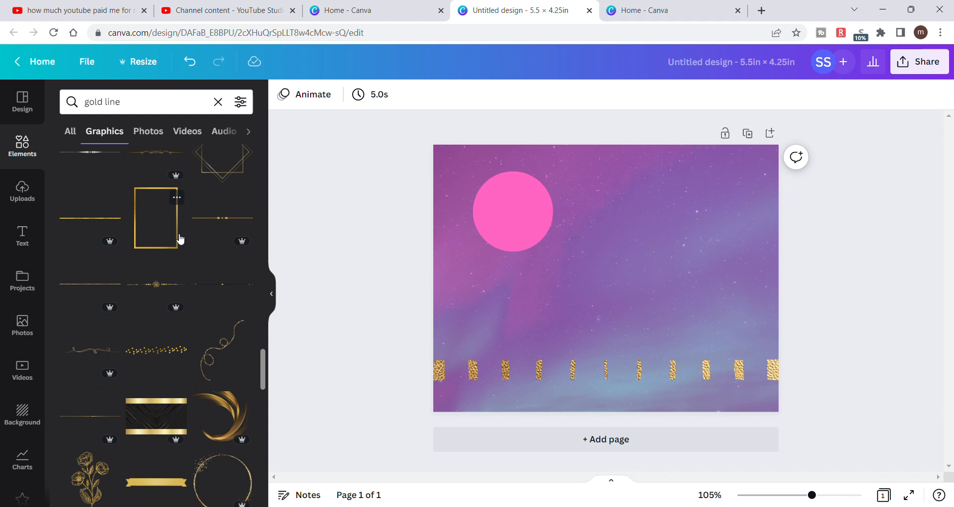
scroll(179, 239, "down", 5)
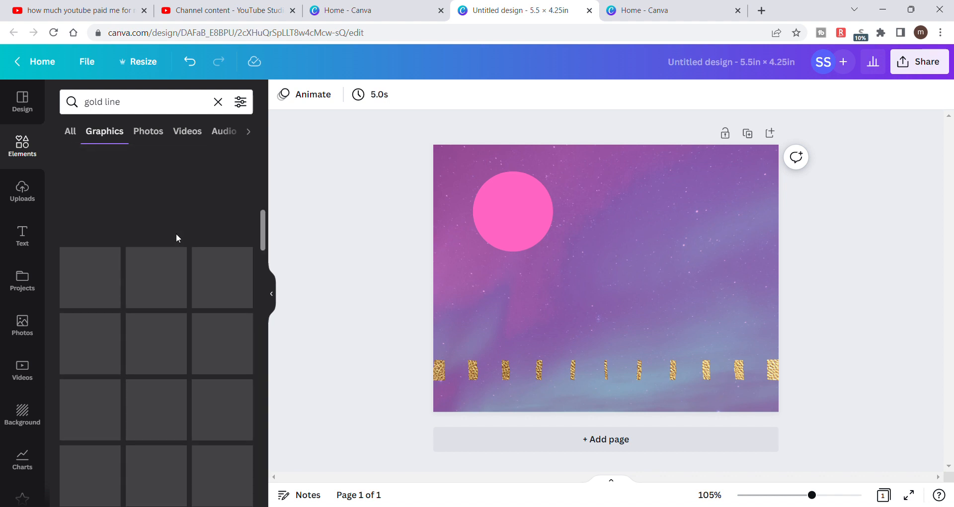
left_click(76, 137)
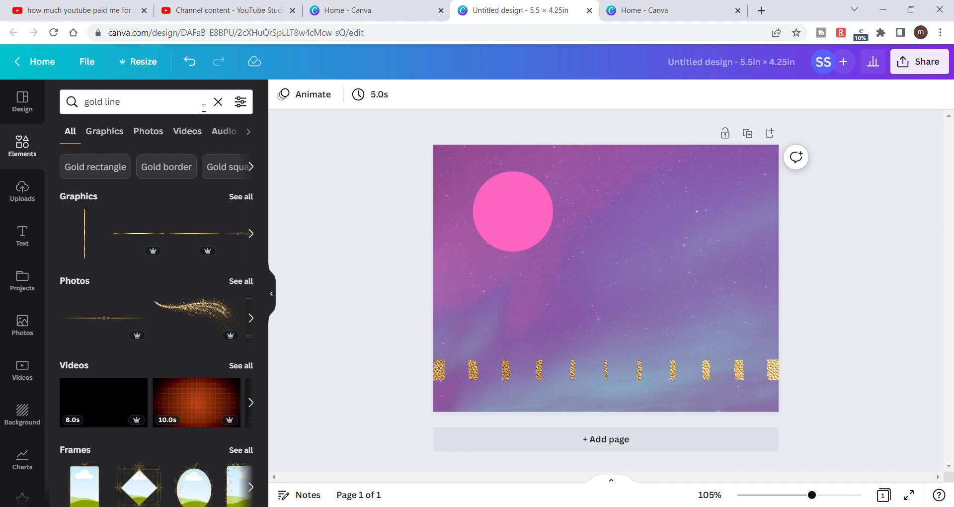
left_click(218, 102)
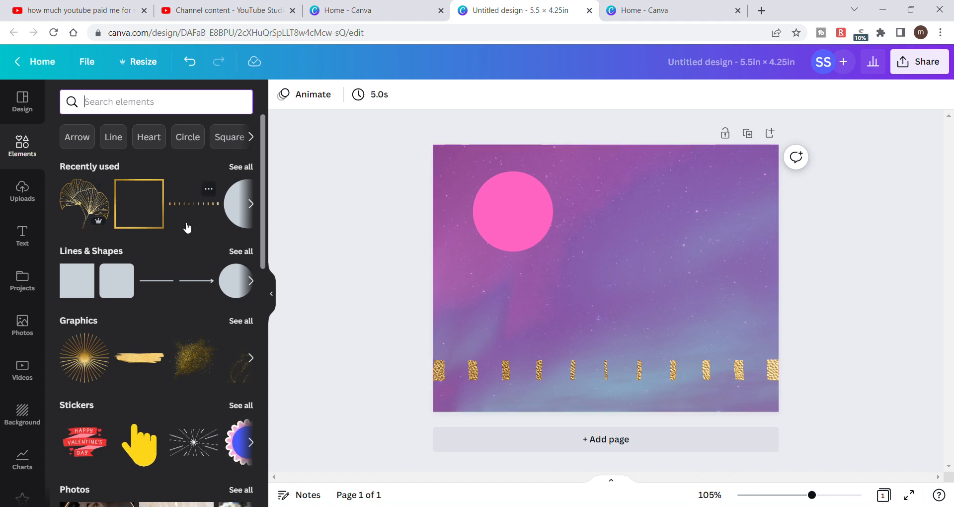
left_click(248, 166)
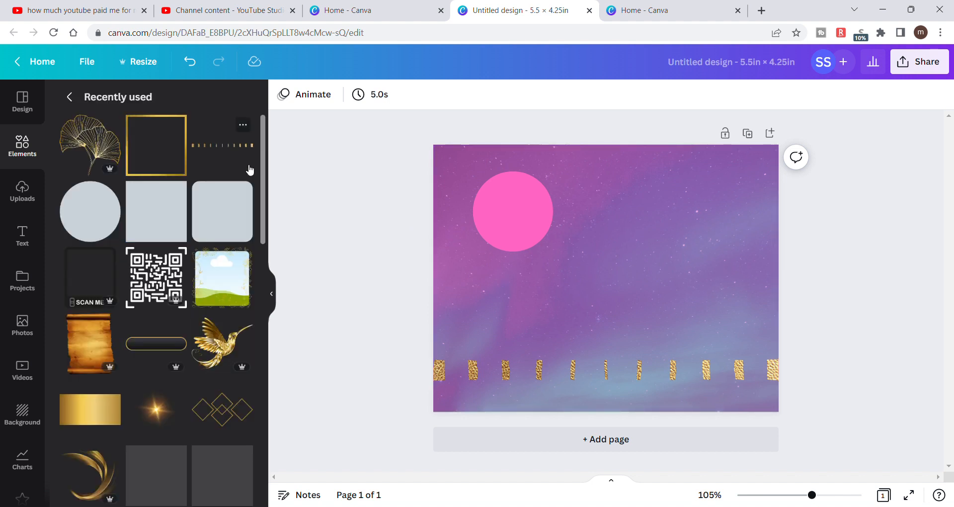
left_click(71, 96)
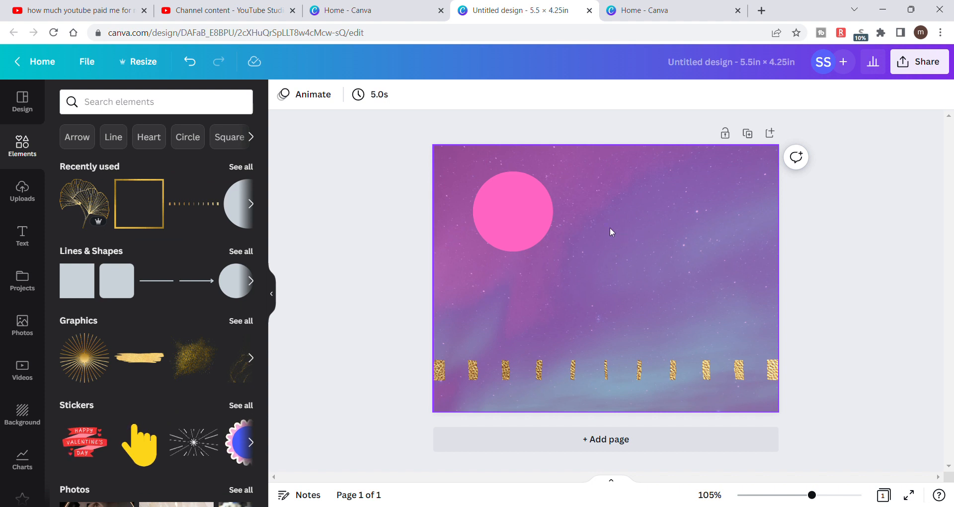
- Move the pink circle close to the page's upper-left corner, leaving a small margin
left_click_drag(532, 206, 537, 246)
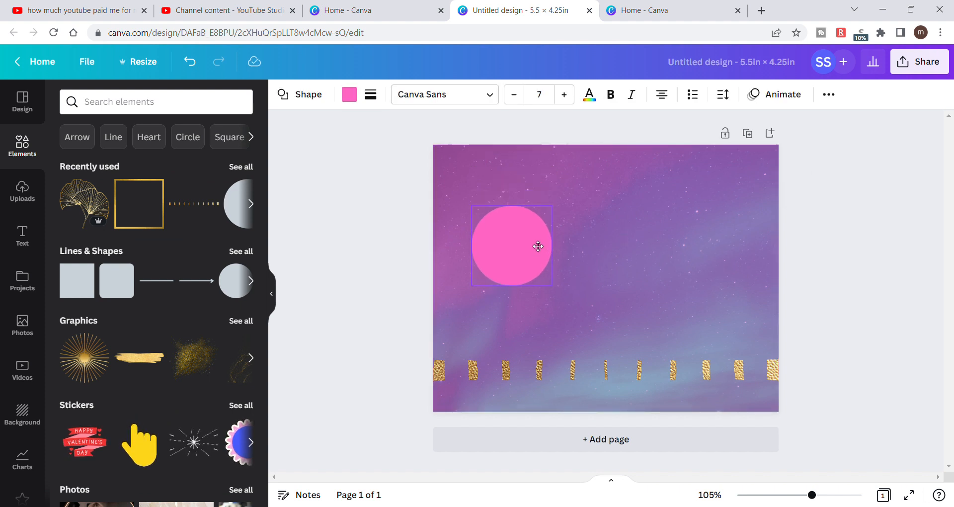
left_click_drag(538, 246, 527, 196)
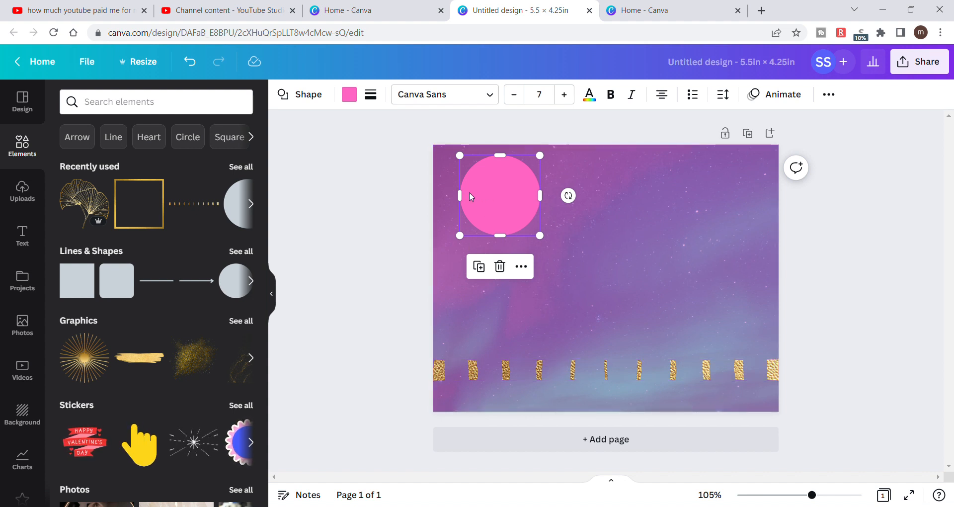
left_click_drag(482, 194, 475, 200)
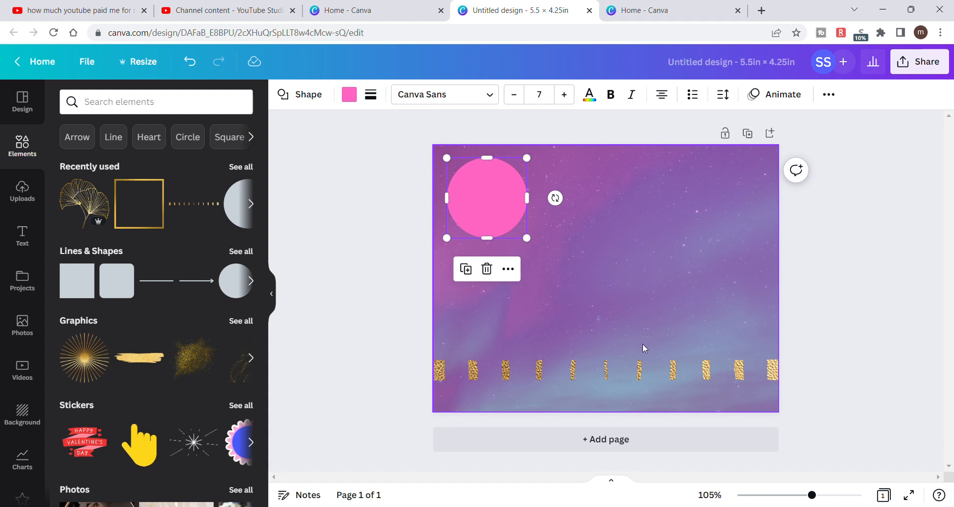
left_click(639, 370)
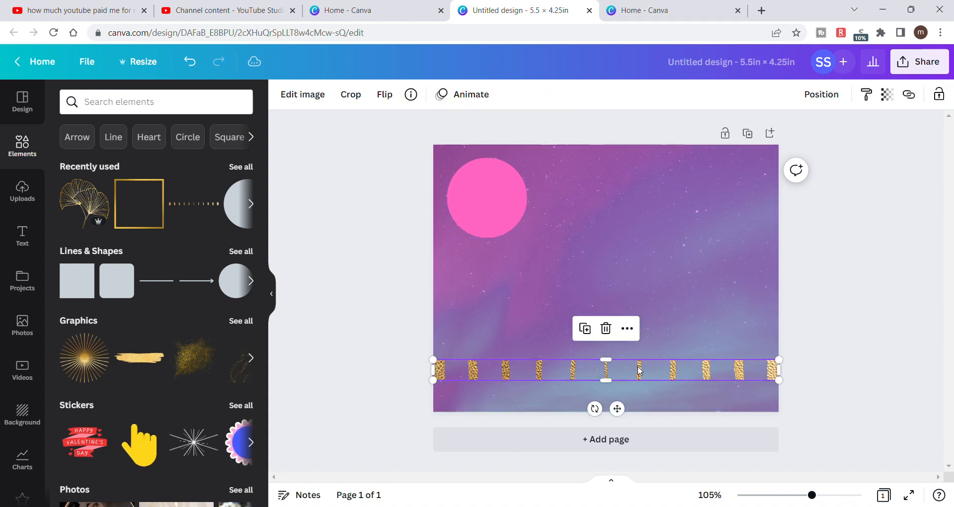
left_click(818, 92)
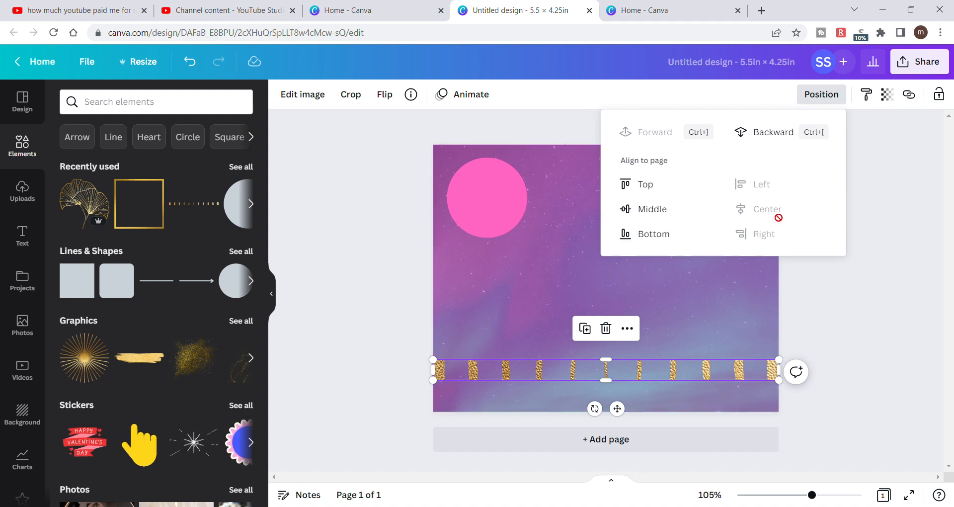
left_click(843, 313)
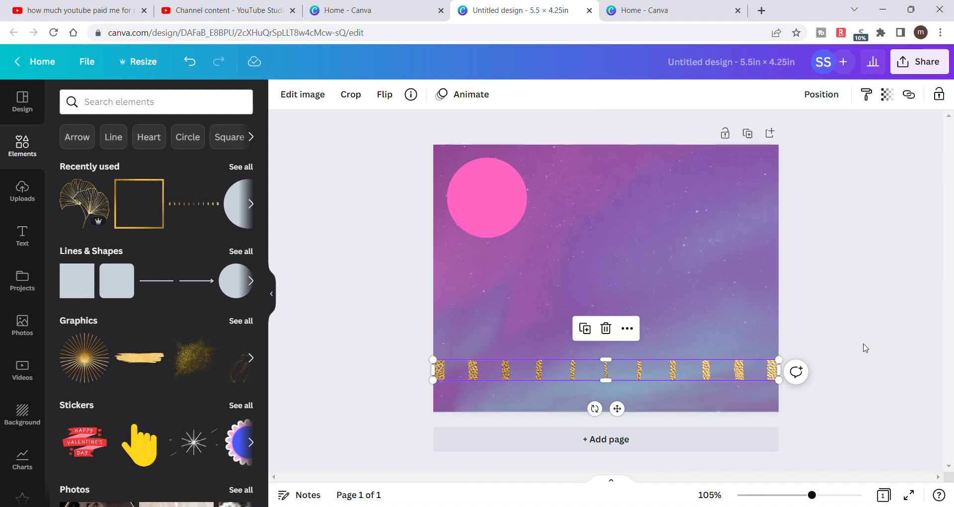
left_click(824, 264)
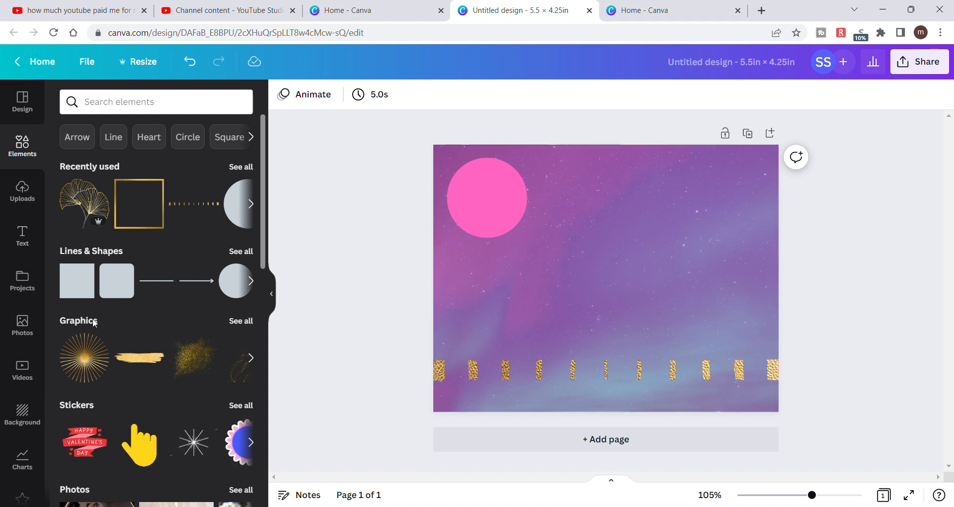
- Add the gold sunburst graphic, shrink it to a small size and place it over the left end of the dashed gold line
left_click(87, 375)
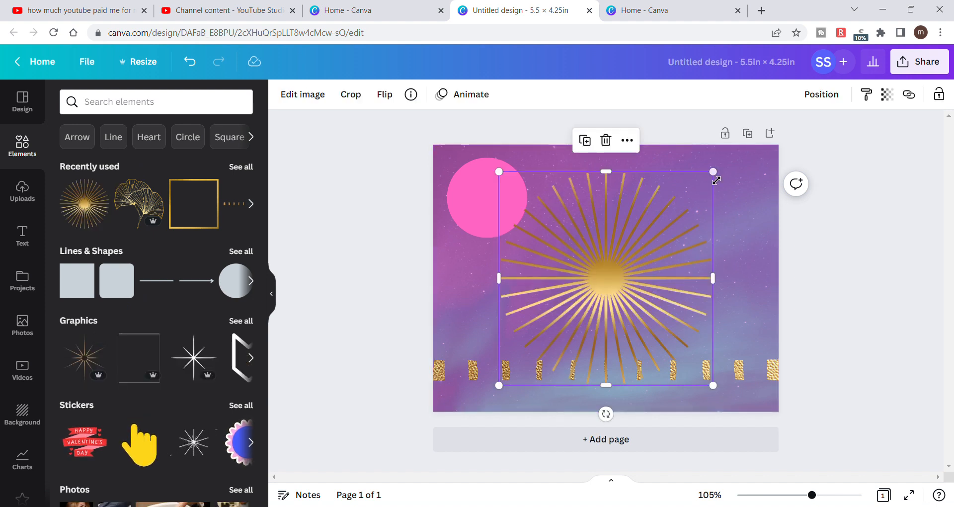
left_click_drag(714, 171, 468, 371)
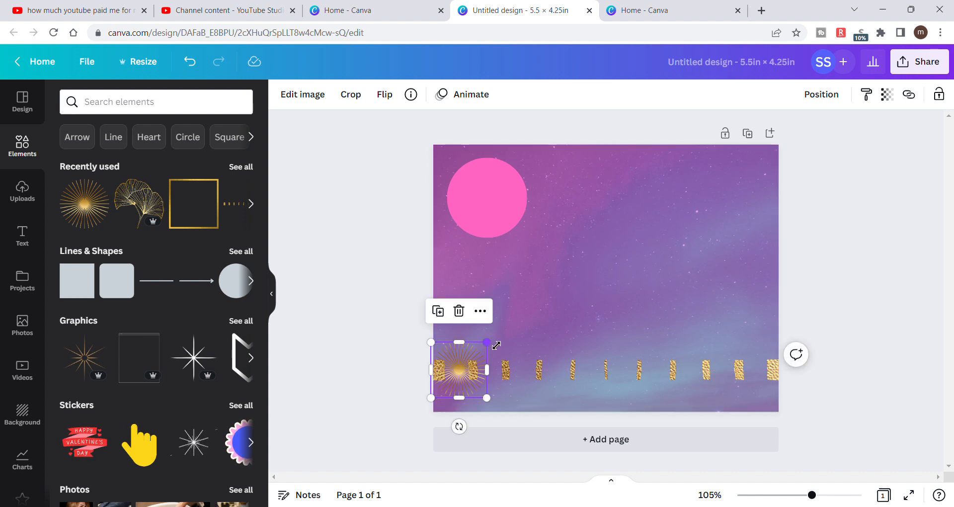
left_click_drag(487, 342, 456, 341)
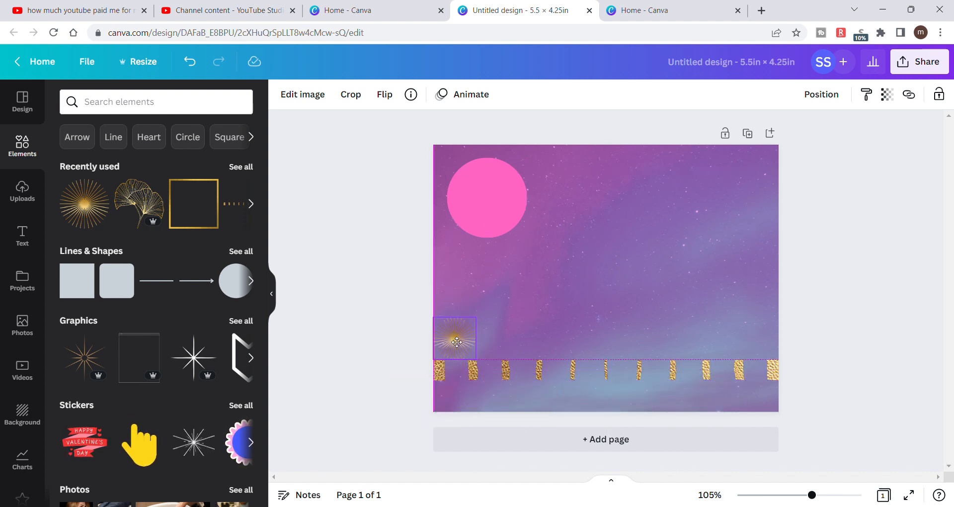
left_click_drag(457, 342, 454, 361)
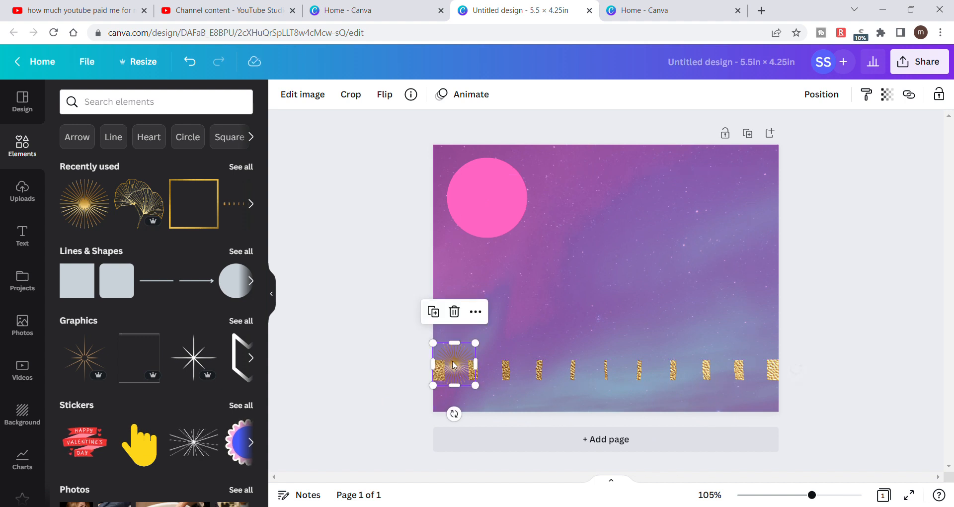
- Duplicate the small gold sunburst eight times, spacing the copies in a row along the dashed gold line
left_click(437, 319)
left_click_drag(463, 370, 490, 364)
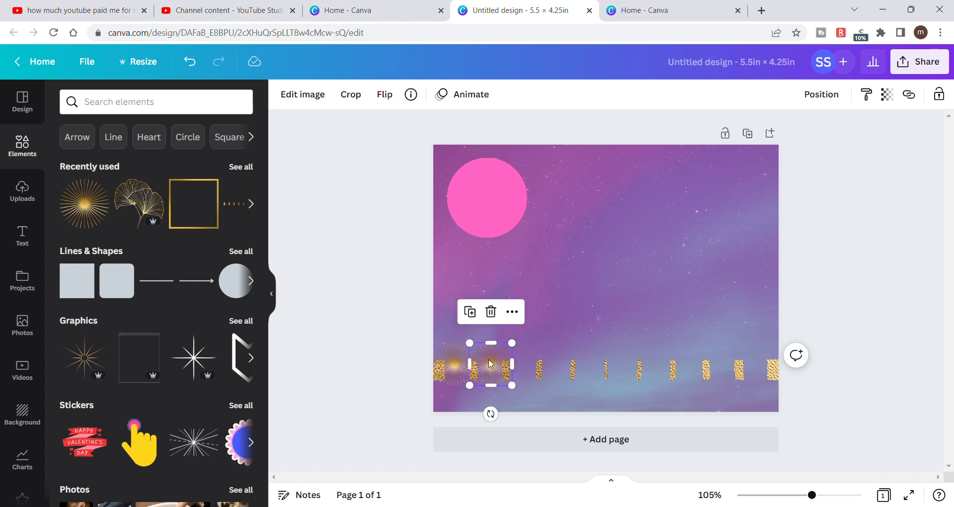
left_click(471, 313)
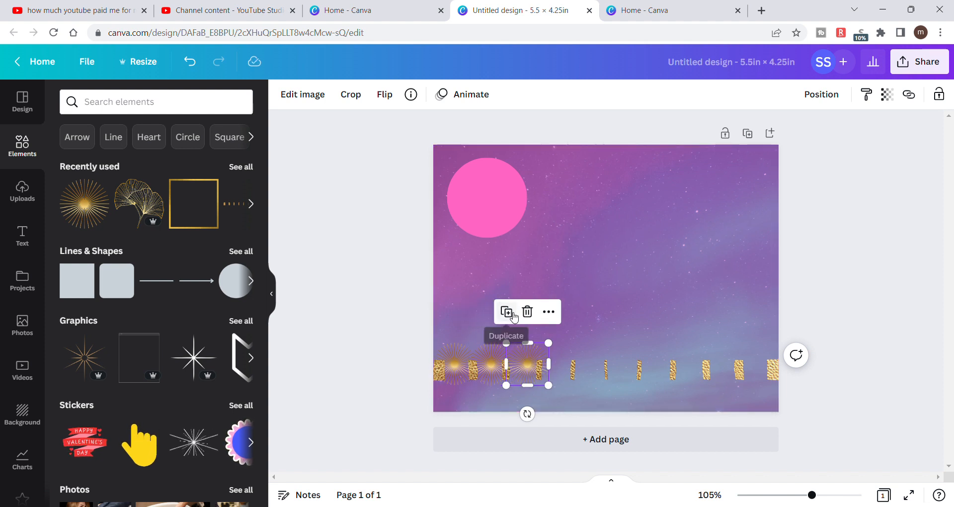
left_click(513, 314)
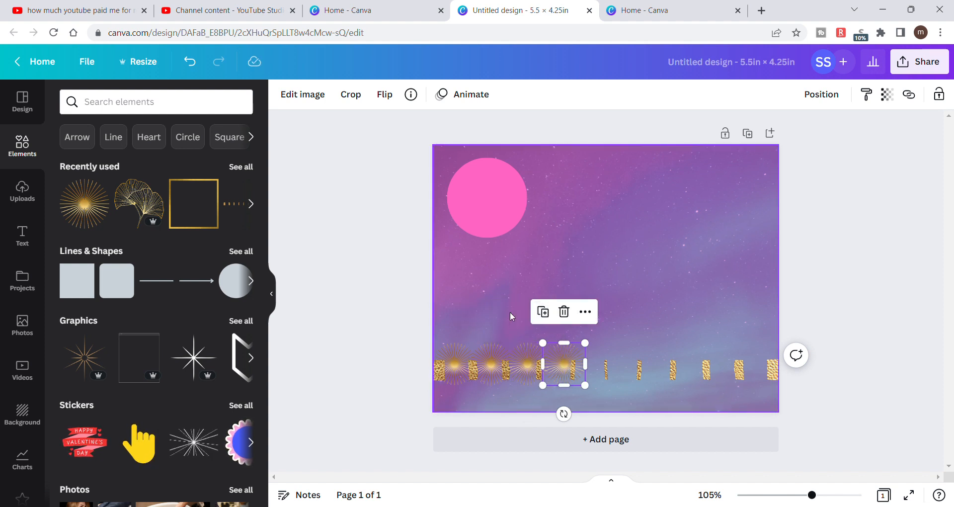
left_click(544, 312)
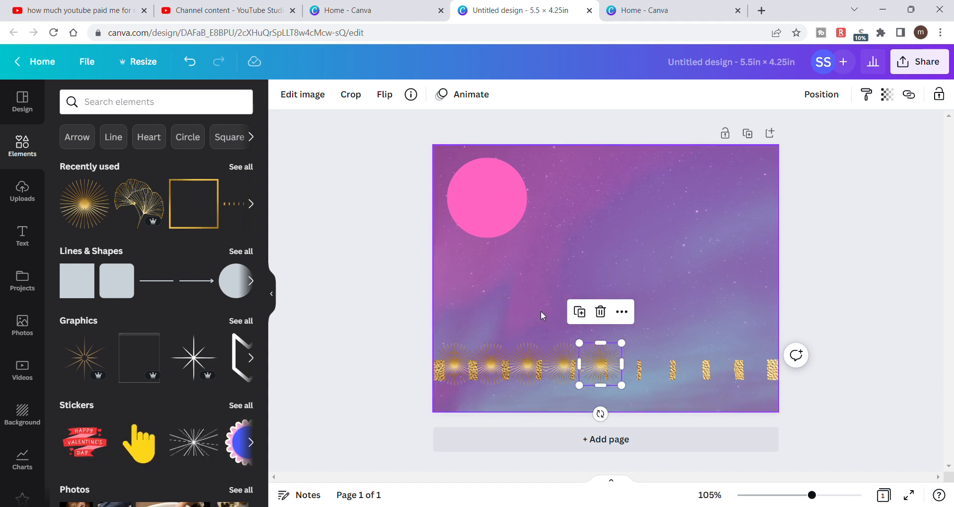
left_click(580, 312)
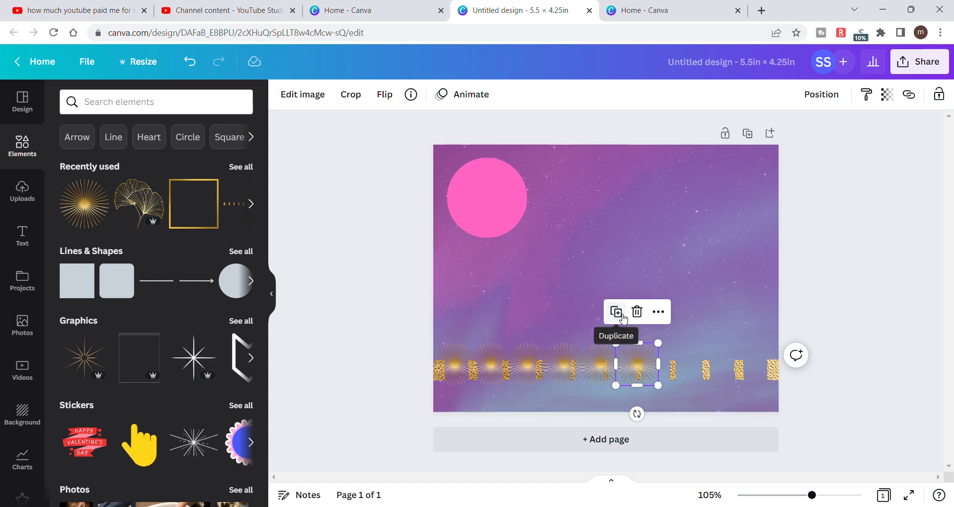
left_click(616, 312)
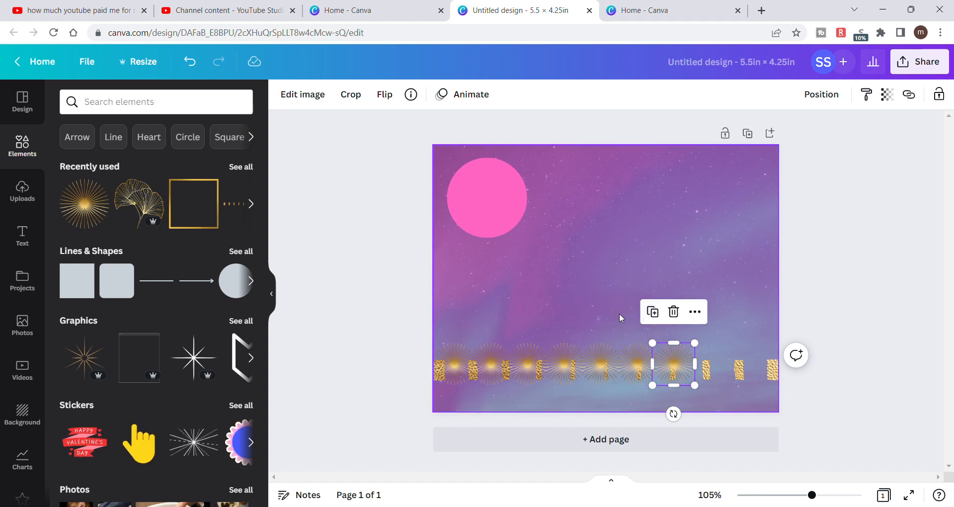
left_click(652, 312)
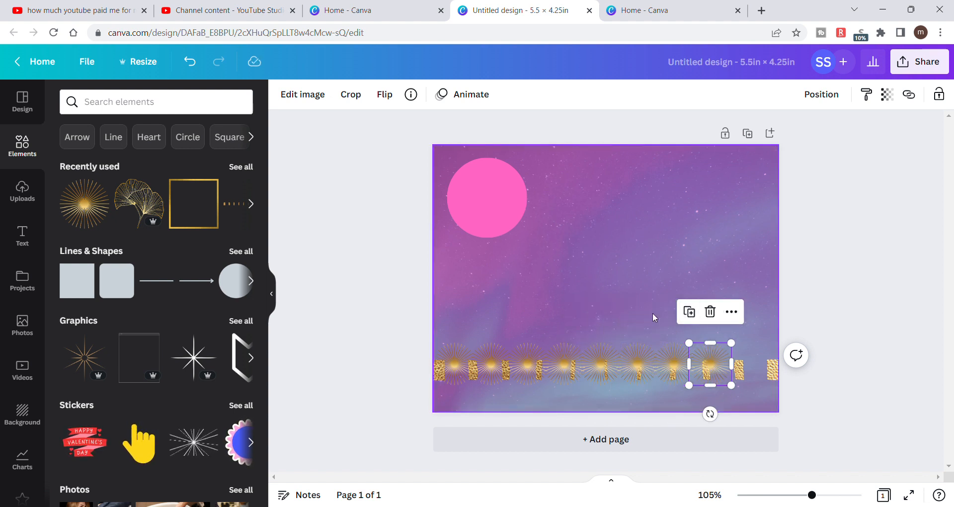
left_click(688, 312)
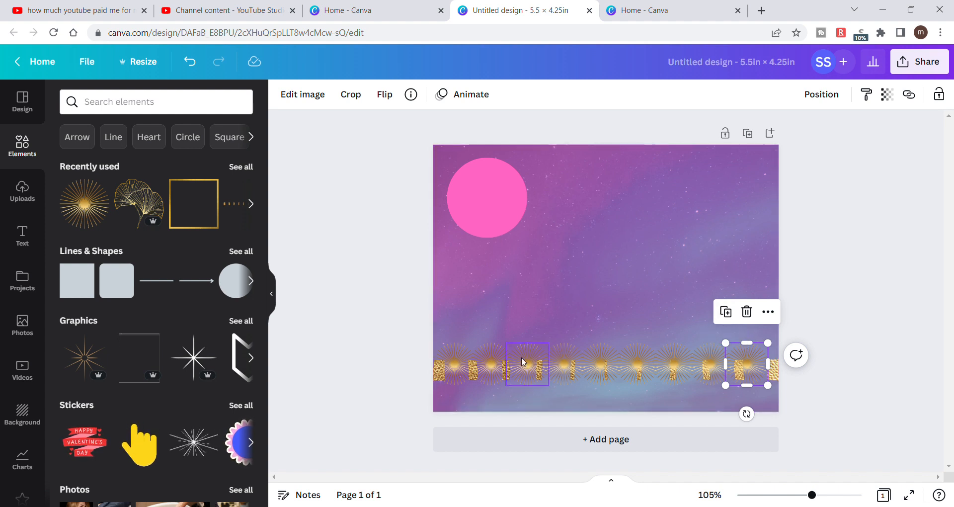
- Try to space the sunbursts and dashed gold line evenly horizontally, then with Tidy up, and undo each attempt
left_click(401, 349)
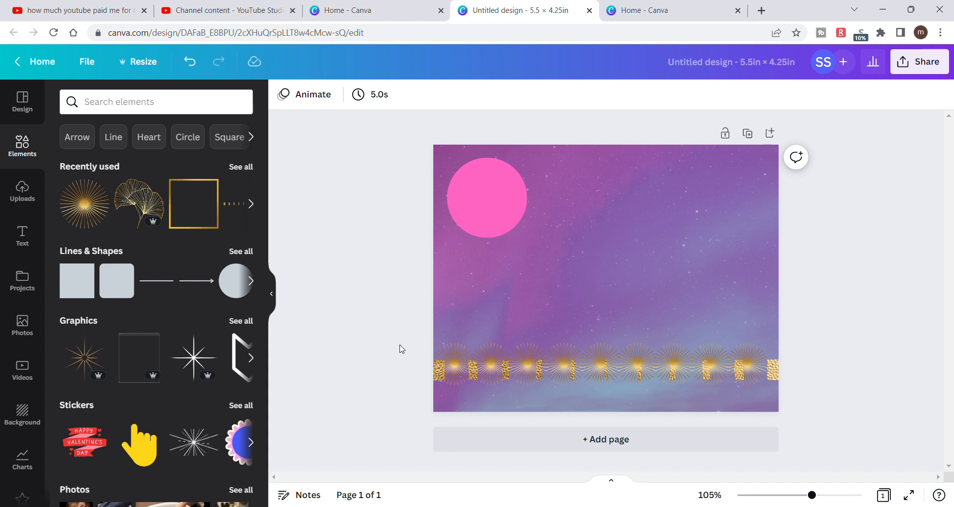
left_click_drag(422, 352, 792, 383)
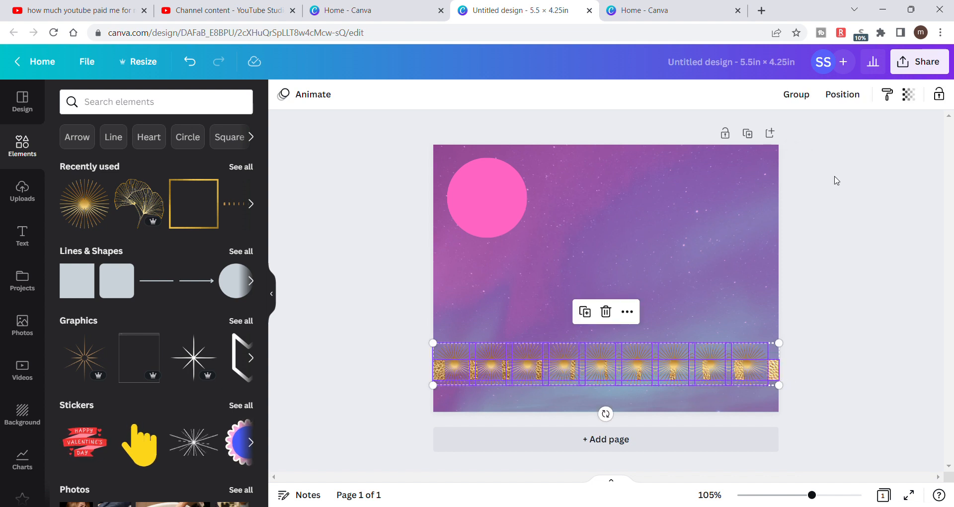
left_click(839, 102)
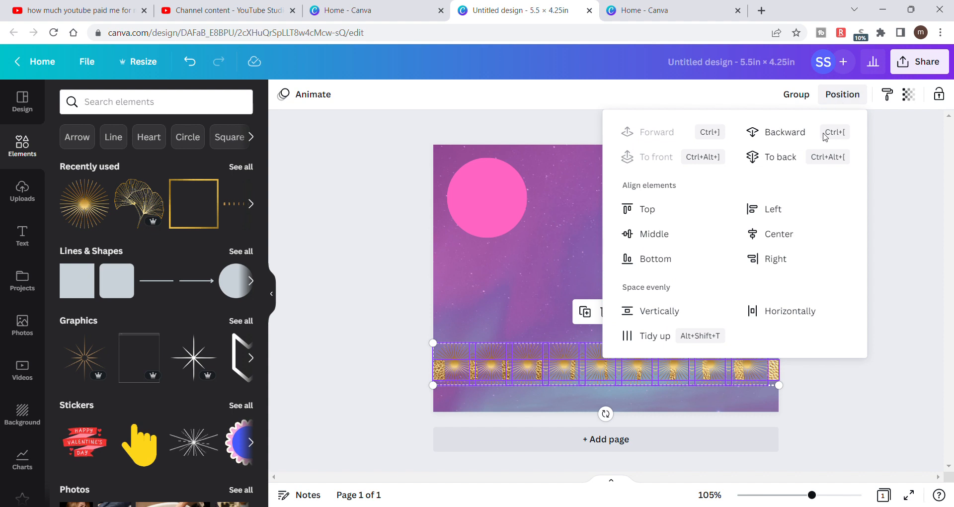
left_click(804, 308)
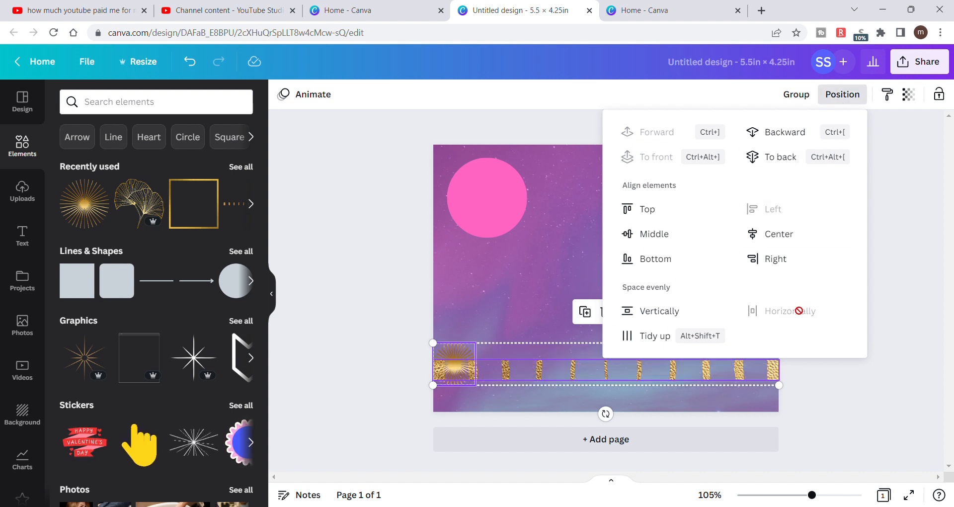
left_click(197, 64)
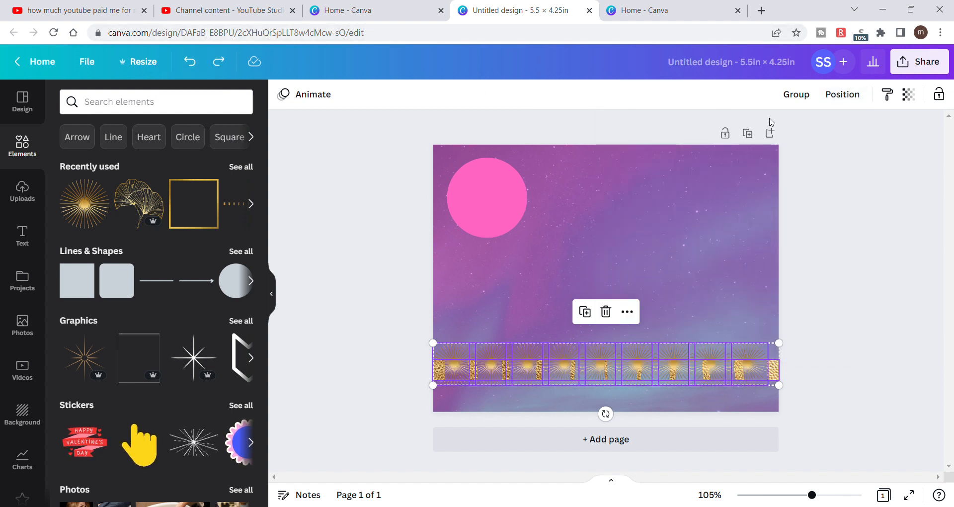
left_click(843, 94)
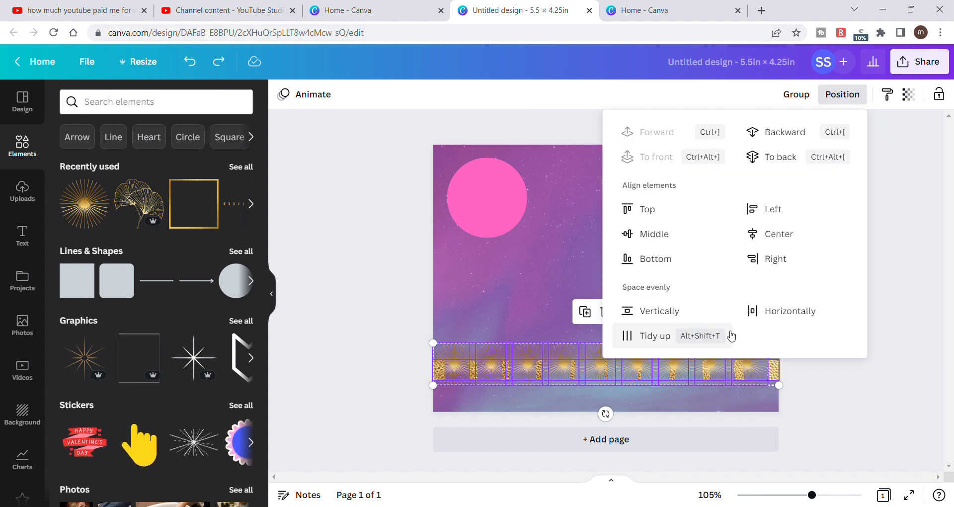
left_click(682, 340)
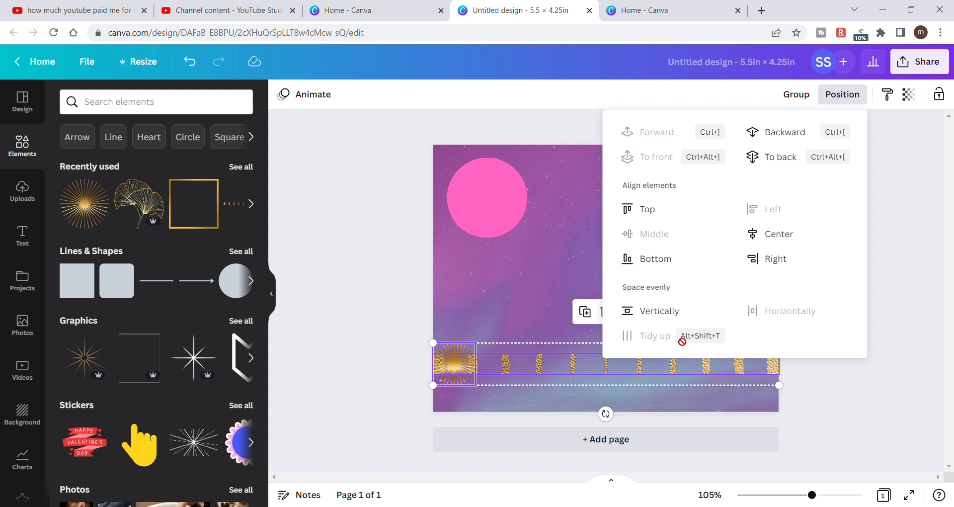
left_click(189, 61)
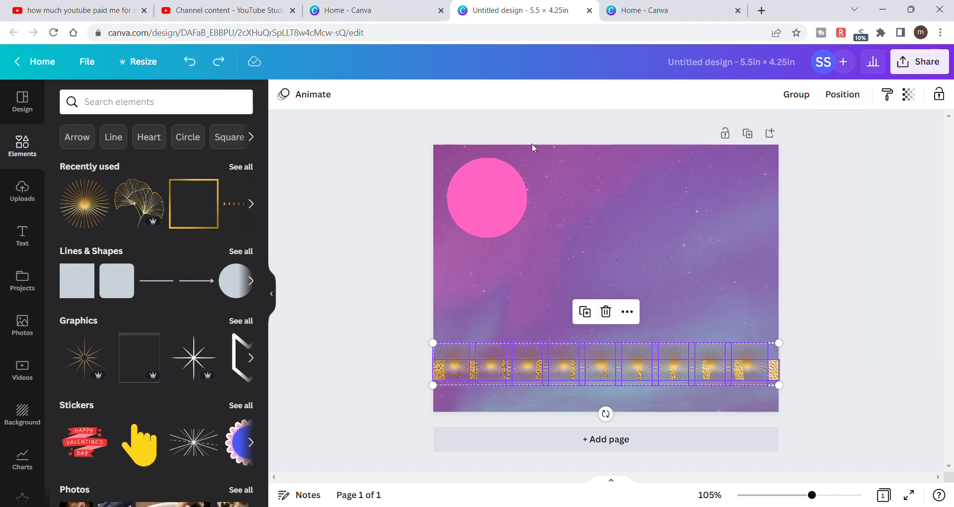
- Group the selected row of gold sunbursts with the dashed gold line
left_click(799, 97)
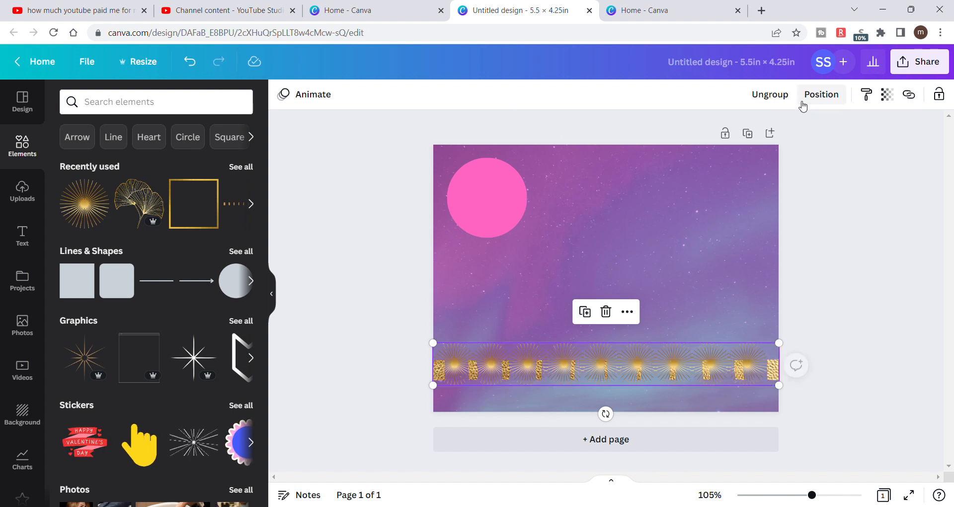
left_click(832, 239)
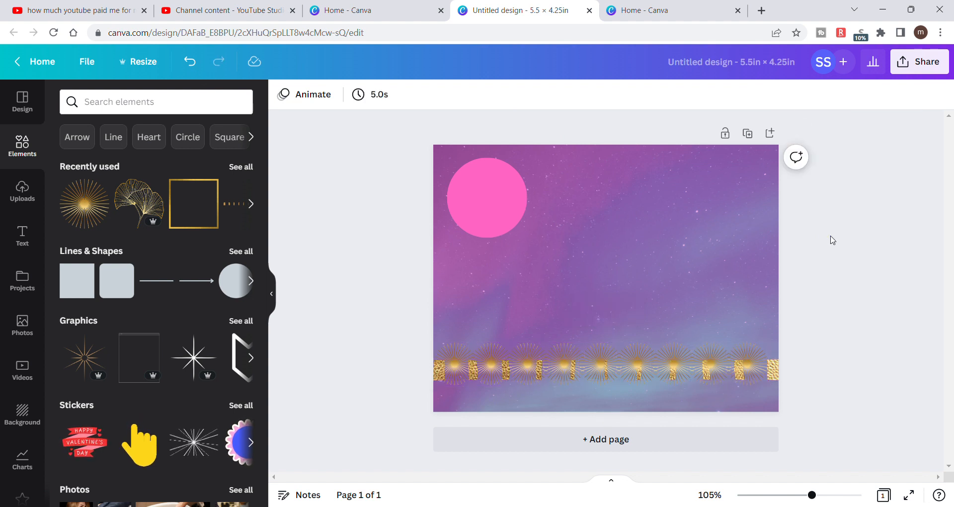
left_click(738, 366)
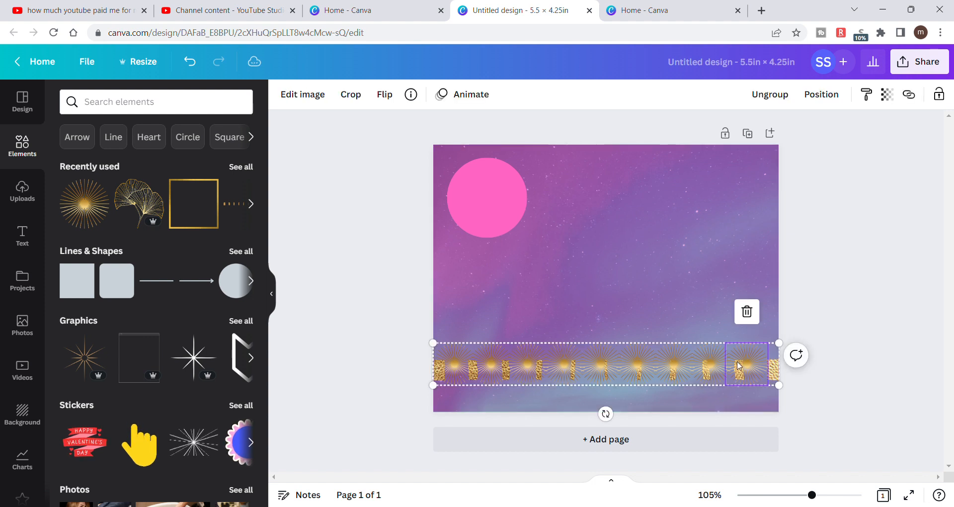
left_click(821, 95)
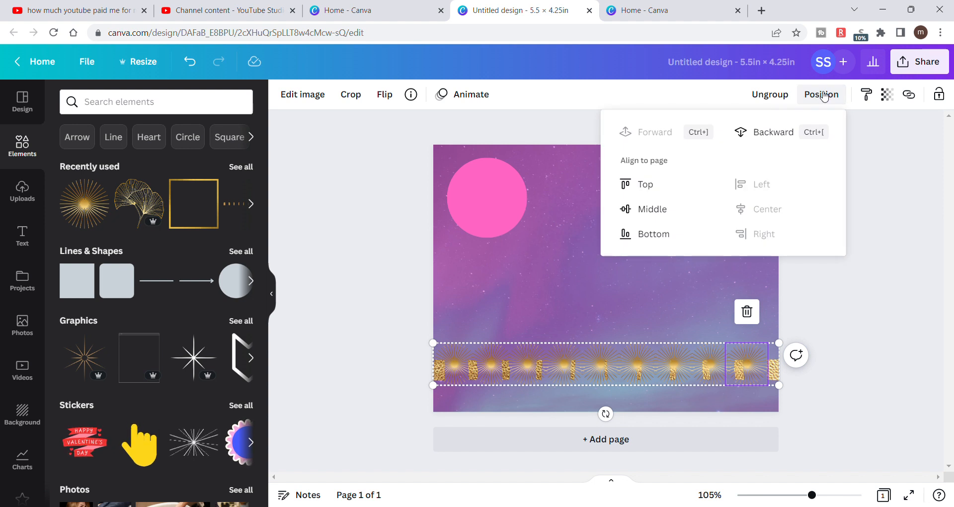
left_click(891, 222)
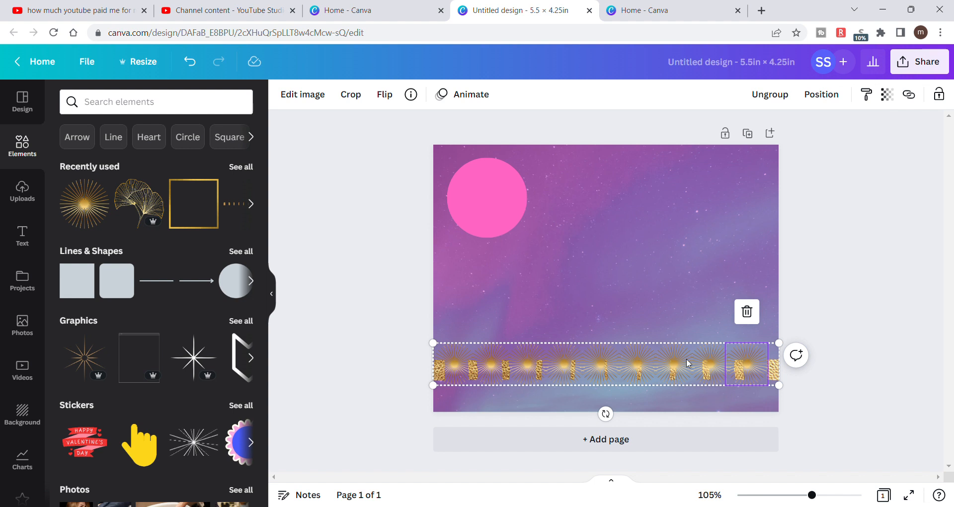
left_click(897, 277)
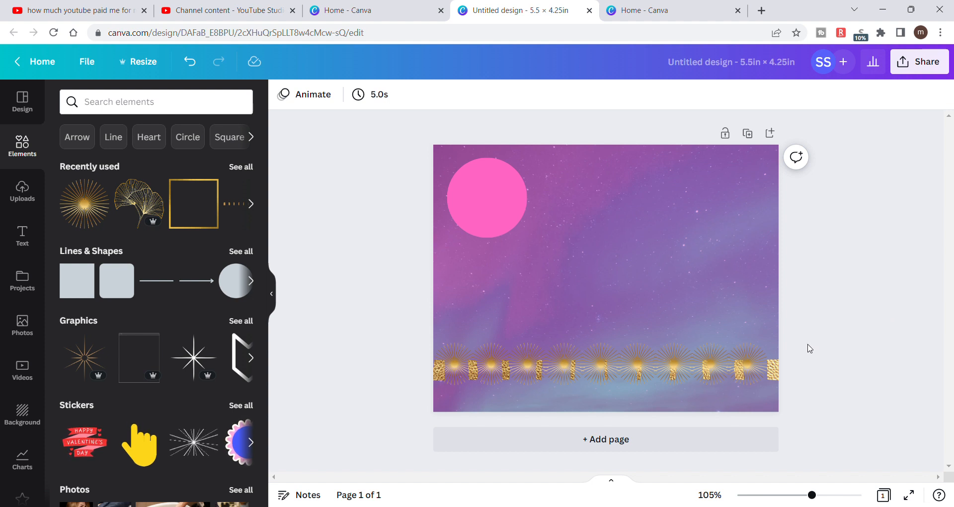
- Enlarge the pink circle and center it horizontally in the upper half of the page, above the sunburst row
mouse_move(133, 273)
mouse_move(145, 203)
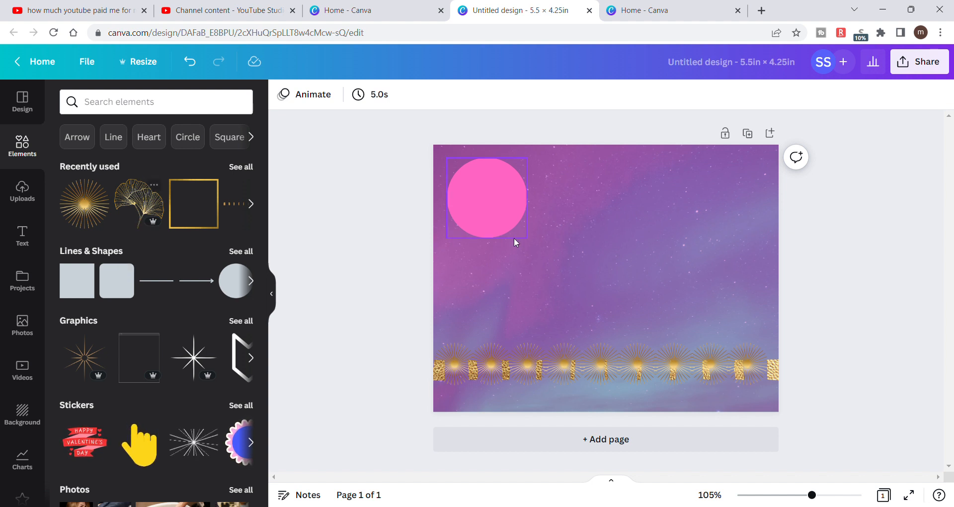
left_click_drag(494, 209, 612, 264)
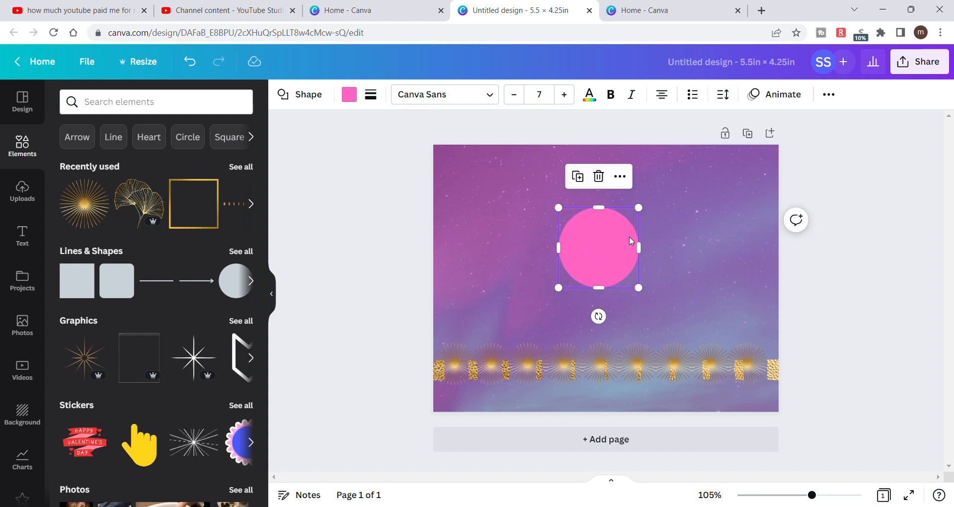
left_click_drag(646, 210, 669, 181)
mouse_move(613, 211)
left_mouse_down()
mouse_move(598, 217)
mouse_move(611, 219)
mouse_move(609, 200)
mouse_move(622, 204)
mouse_move(608, 199)
left_mouse_up()
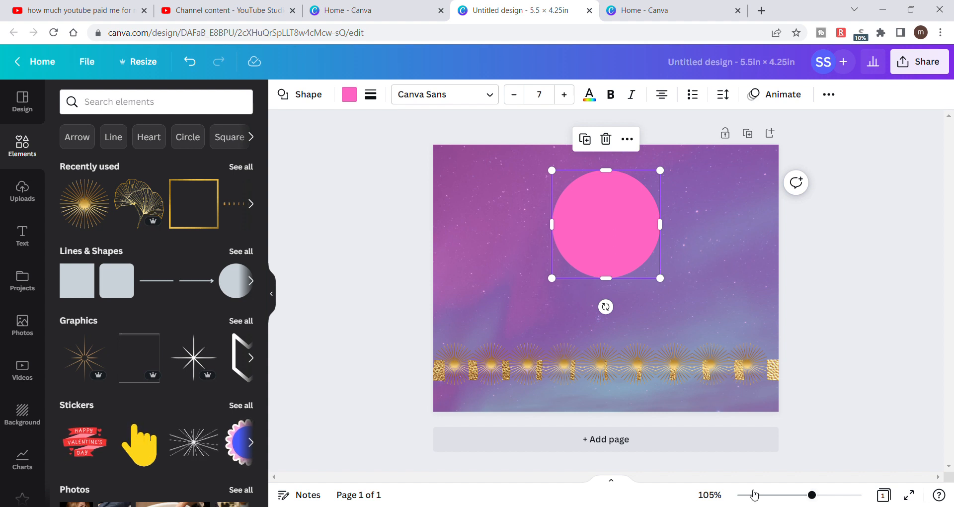
left_click_drag(811, 495, 818, 499)
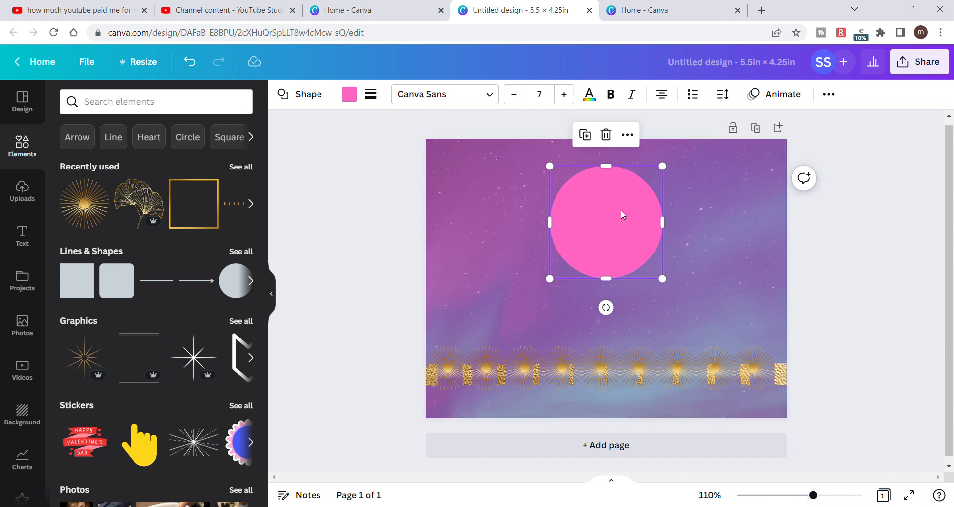
left_click_drag(813, 498, 816, 499)
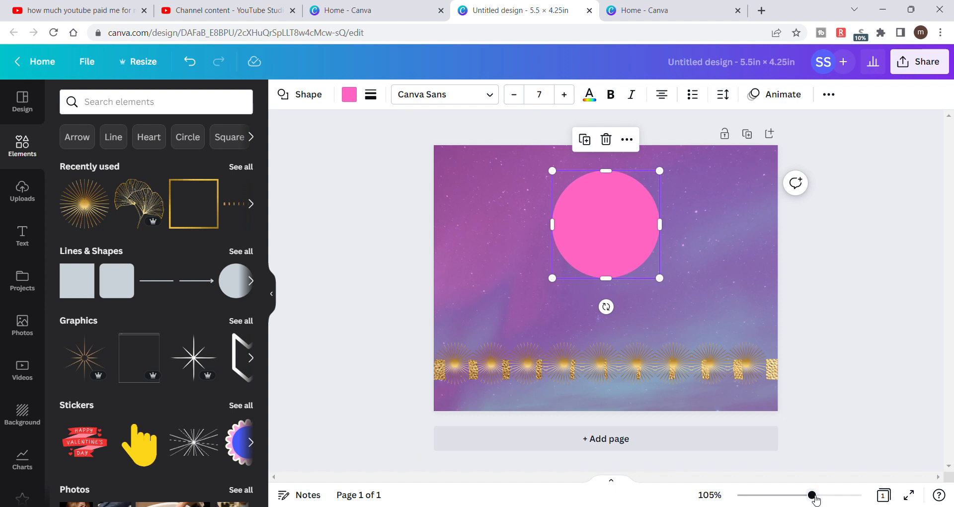
mouse_move(603, 201)
left_mouse_down()
mouse_move(609, 207)
mouse_move(604, 201)
left_mouse_up()
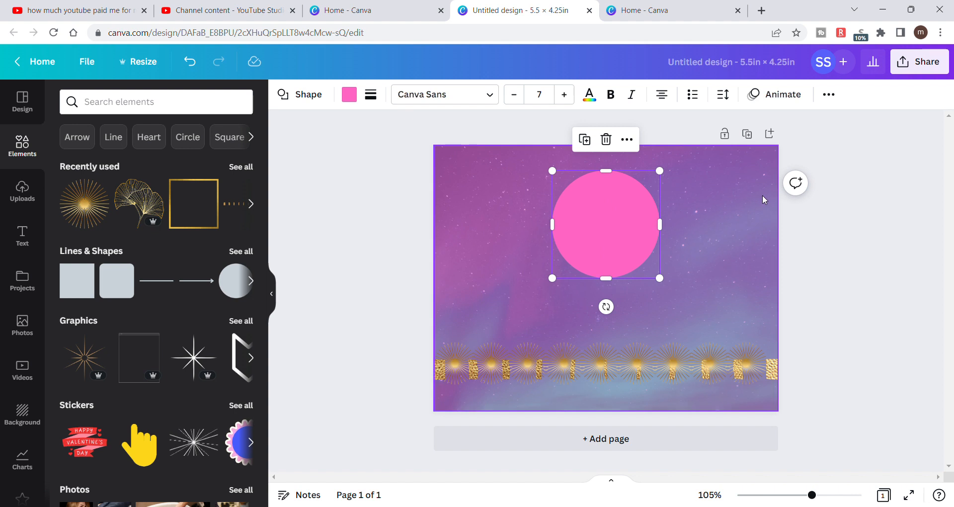
left_click(829, 94)
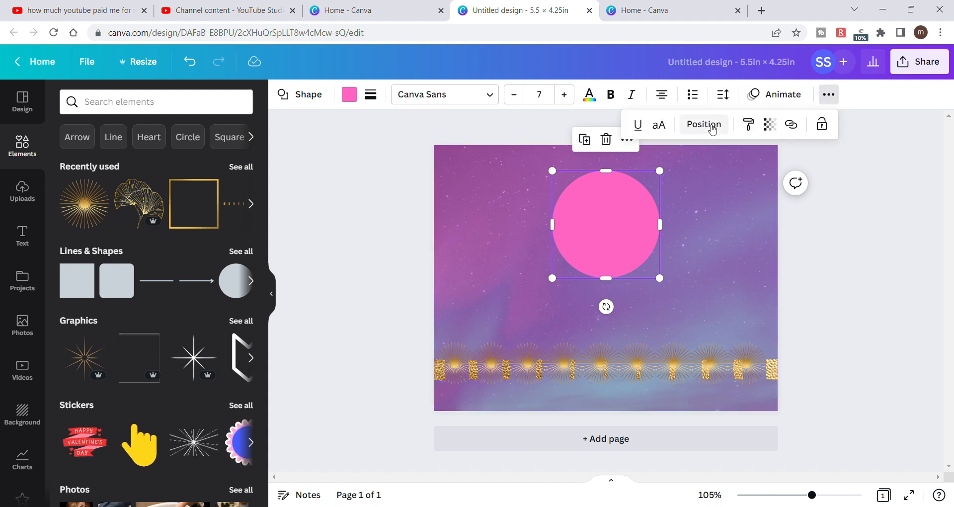
left_click(934, 252)
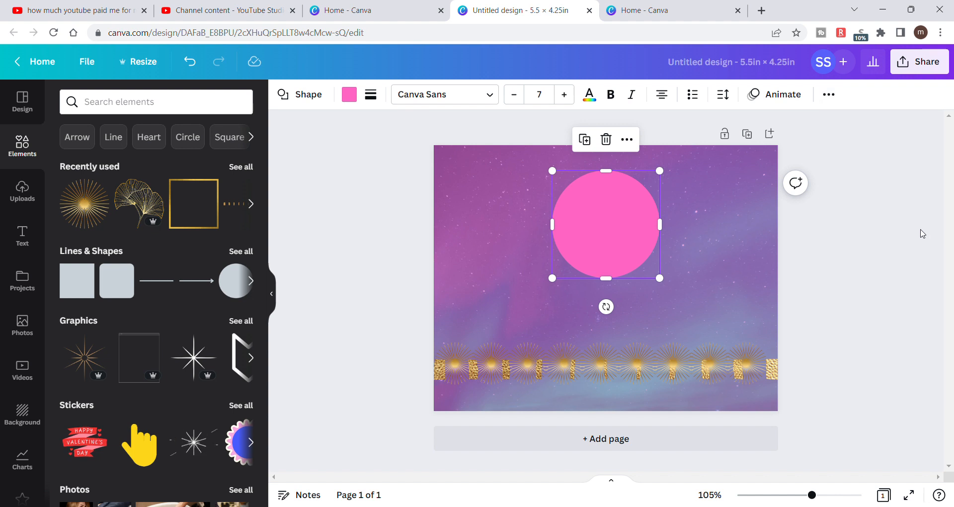
left_click(833, 99)
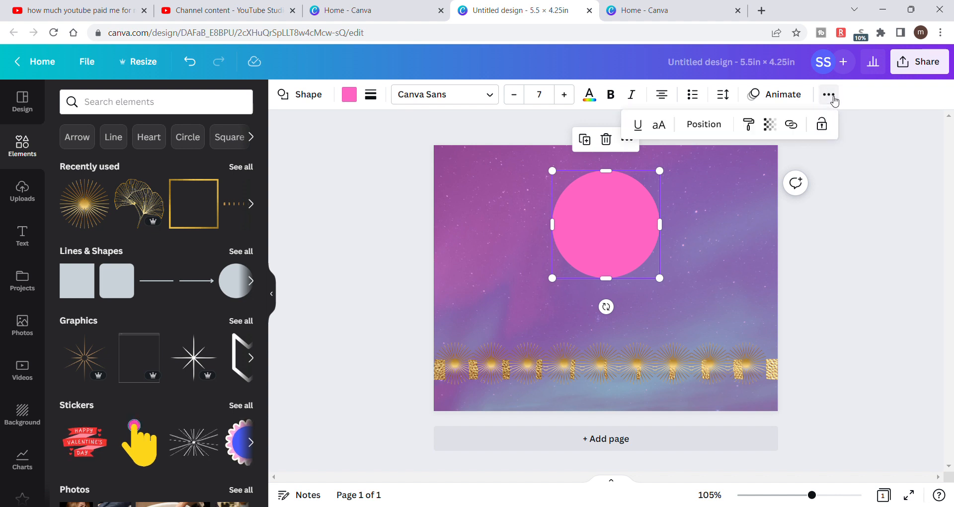
left_click(868, 186)
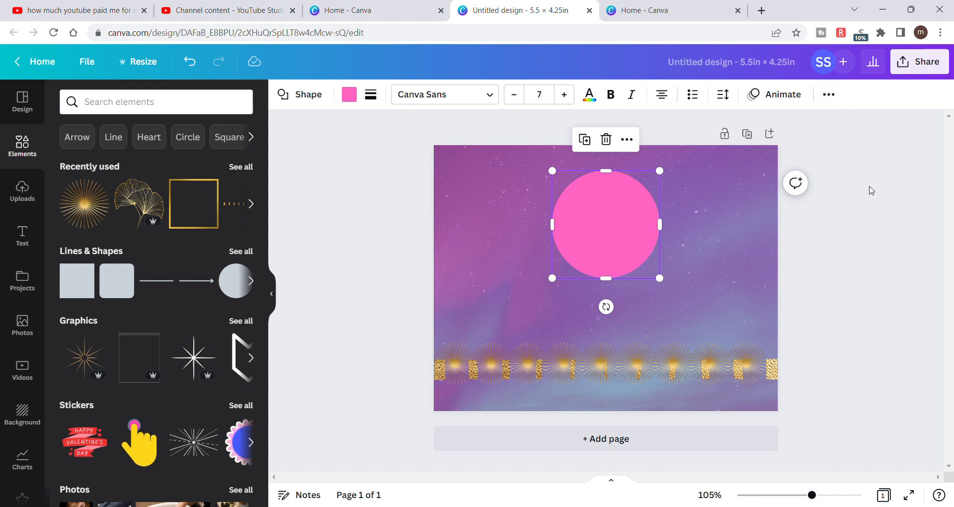
left_click(627, 140)
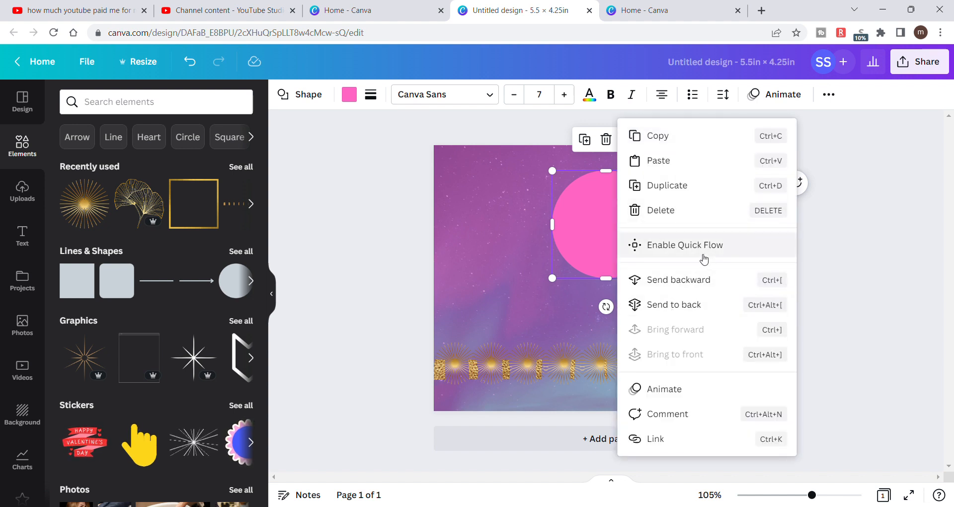
left_click(822, 257)
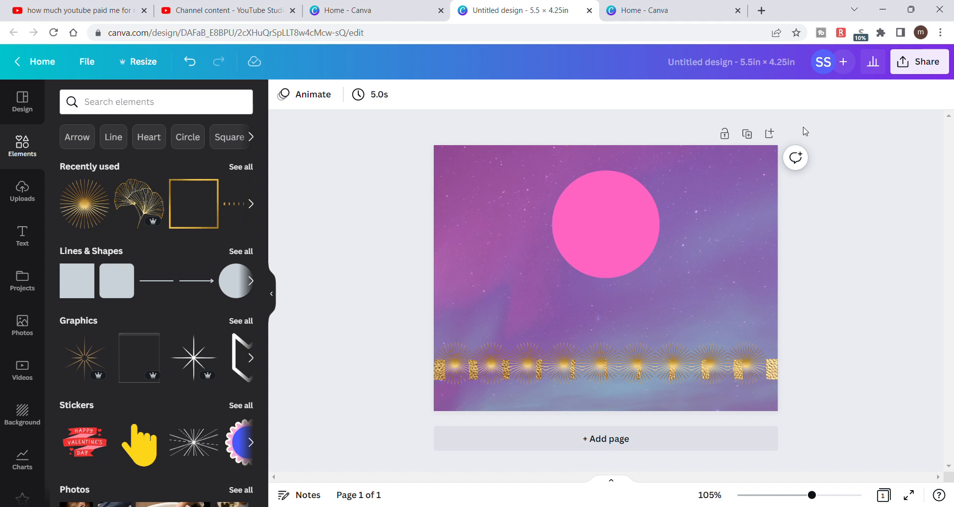
- Align the pink circle to the vertical middle of the page
left_click(604, 183)
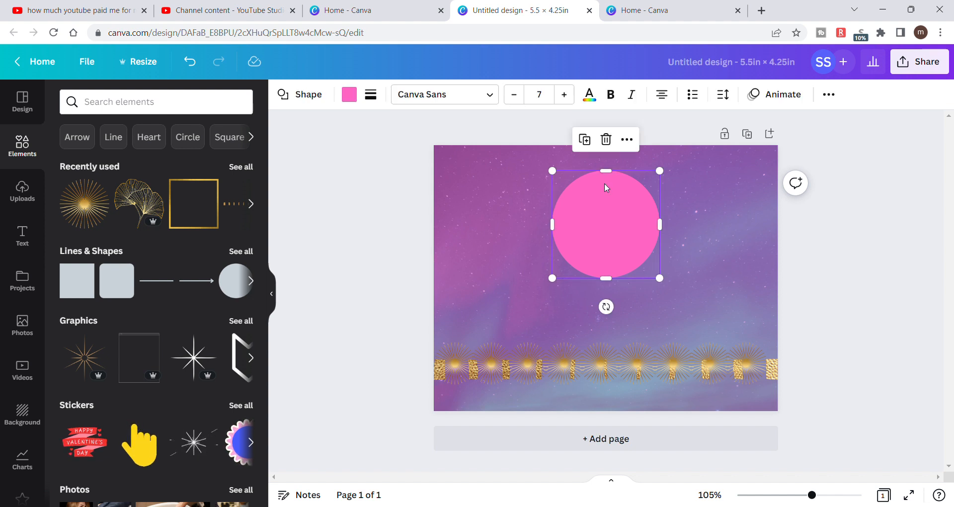
left_click(829, 97)
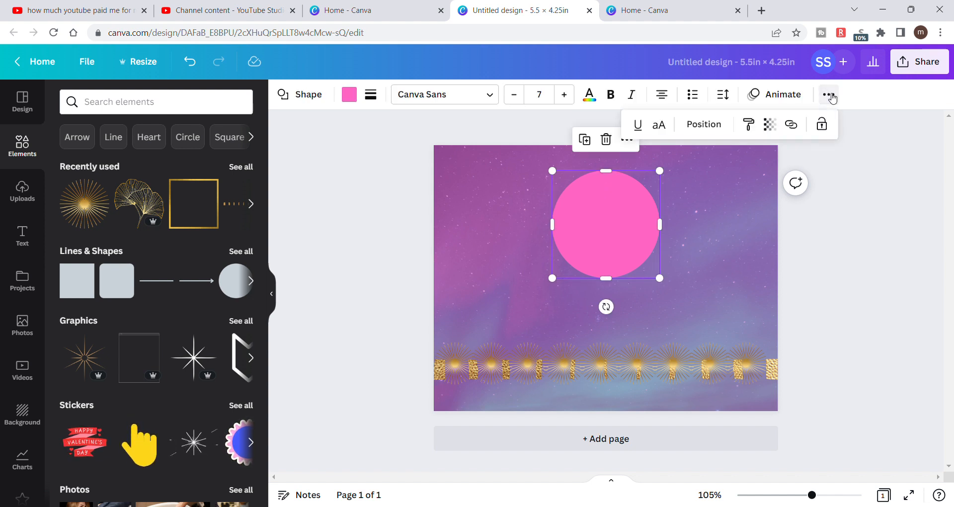
left_click(711, 124)
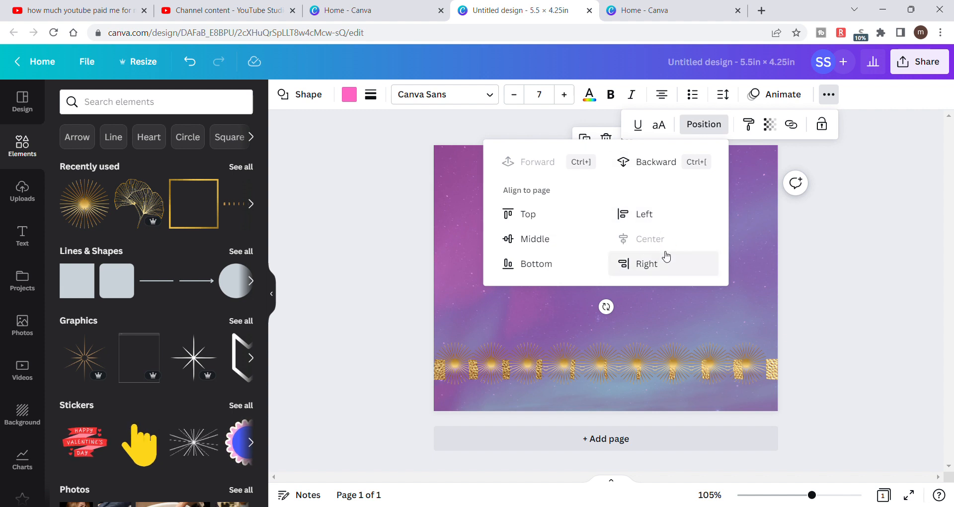
left_click(545, 239)
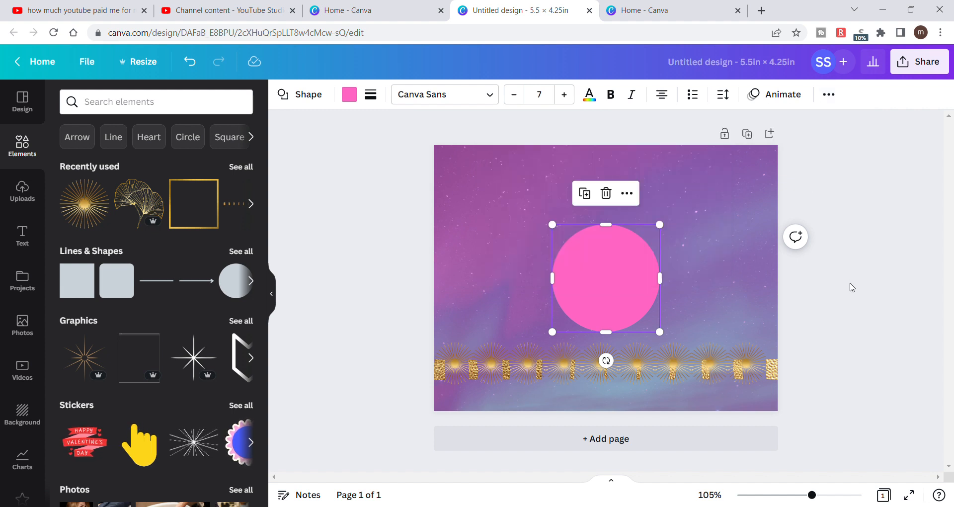
key("Escape")
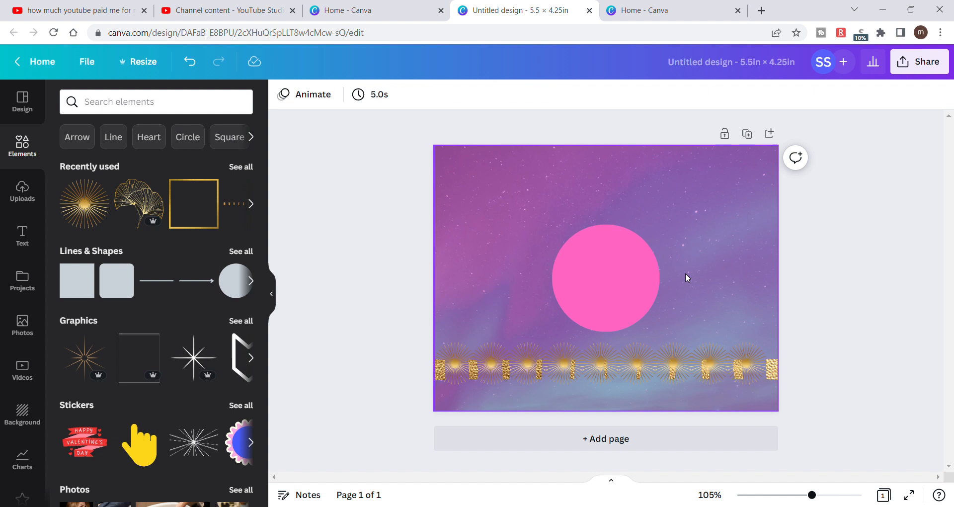
left_click(615, 276)
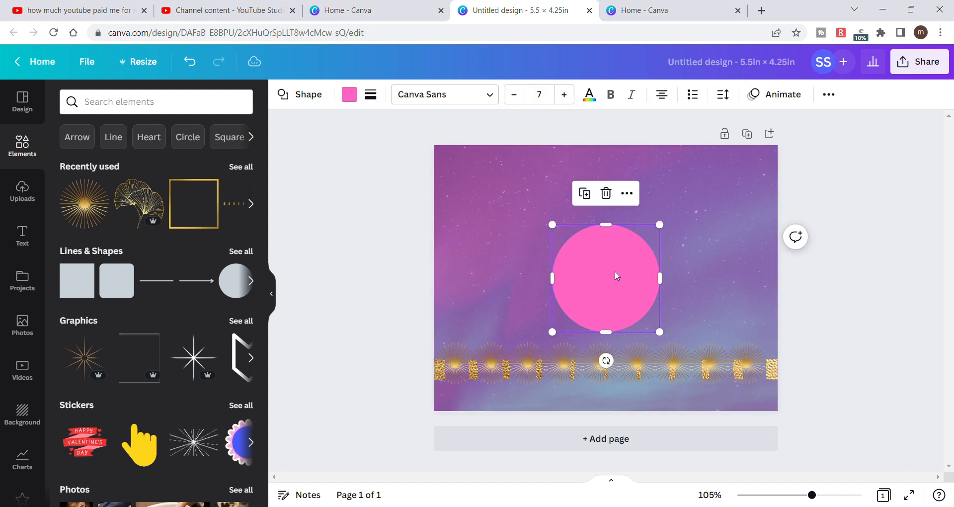
left_click(894, 291)
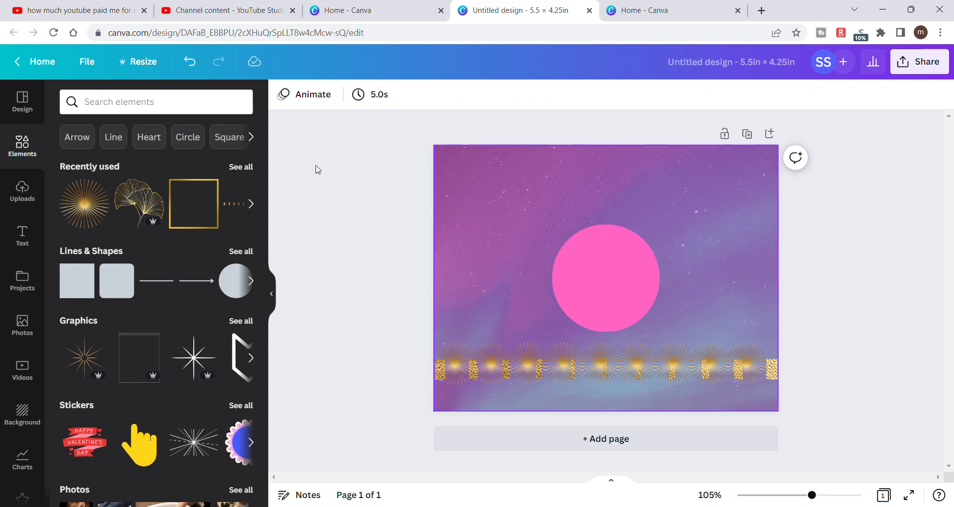
- Add a heading text box to the page and open its font choices
left_click(33, 241)
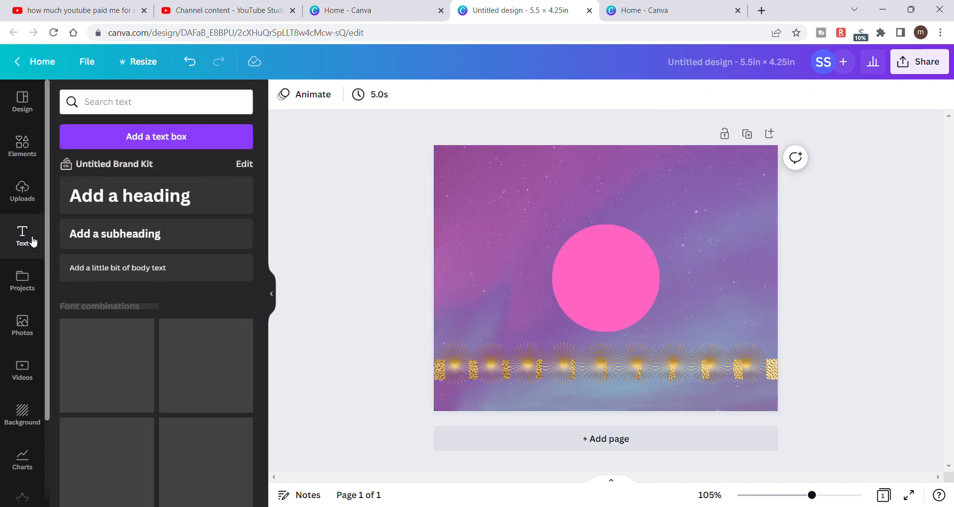
left_click(137, 206)
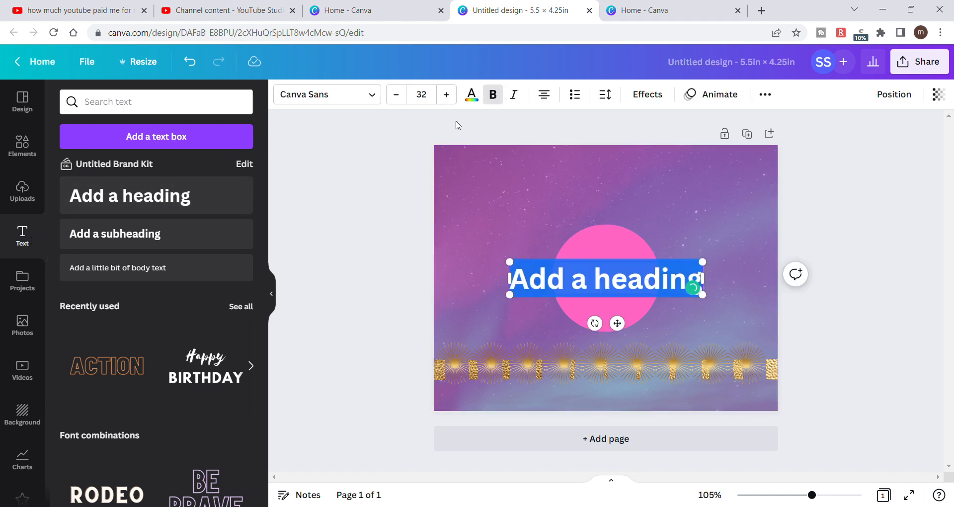
left_click(375, 102)
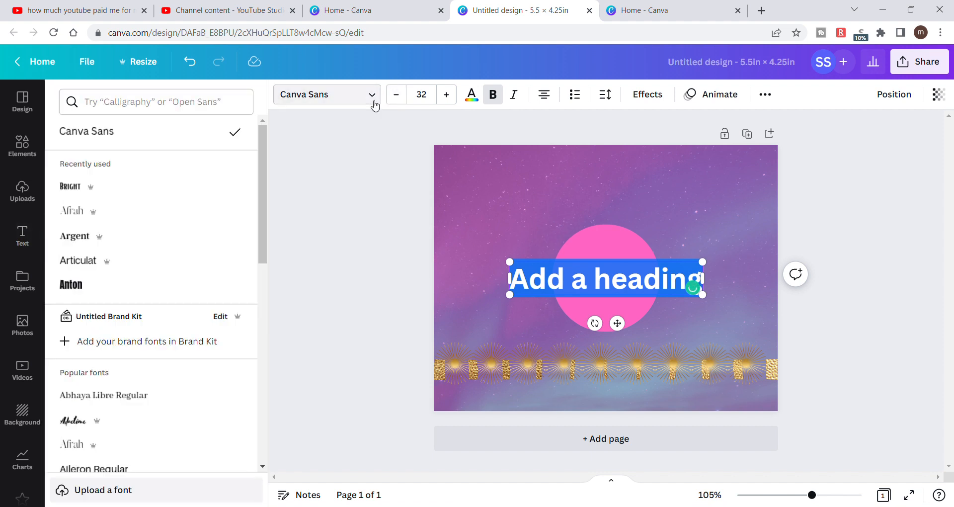
- Try the fonts Kollektif, Lato, League Spartan, Norwester, Oilvare Base and Playfair Display on the heading
scroll(167, 255, "down", 20)
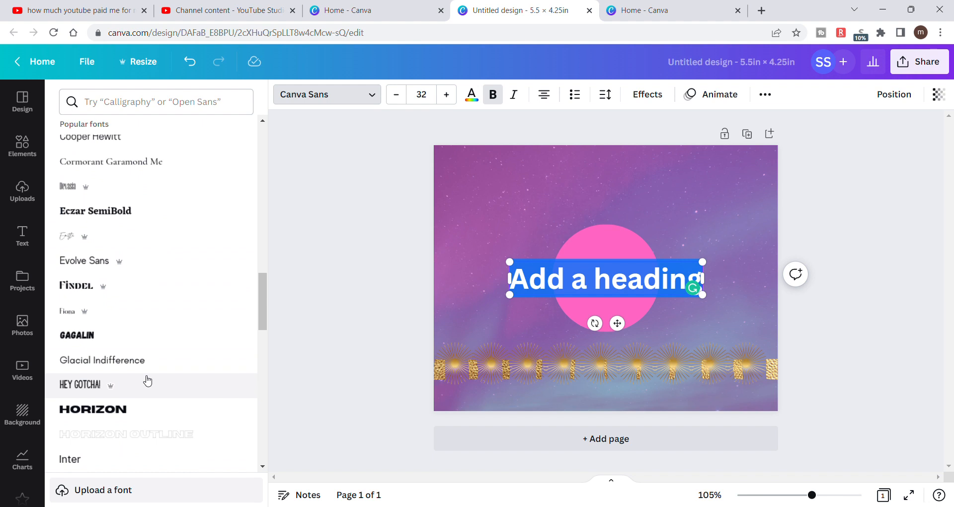
scroll(148, 381, "down", 3)
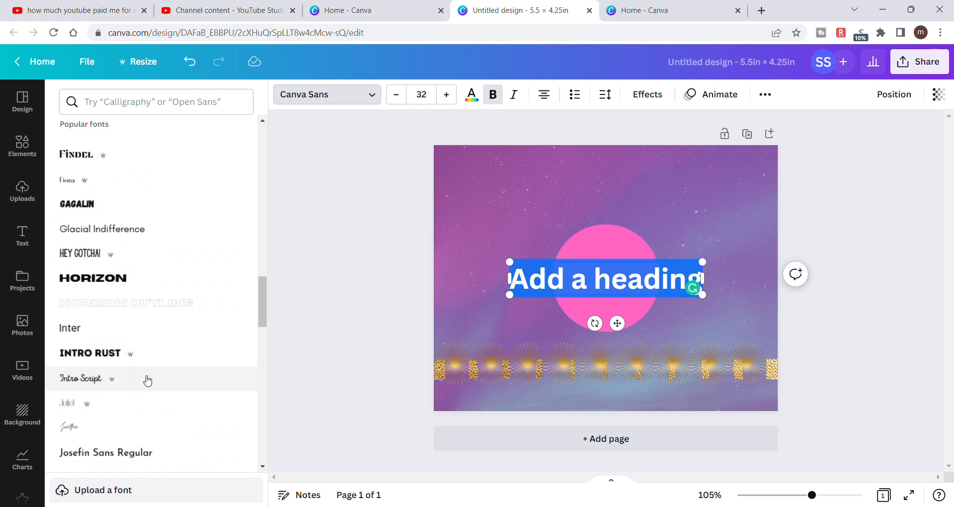
scroll(147, 381, "down", 4)
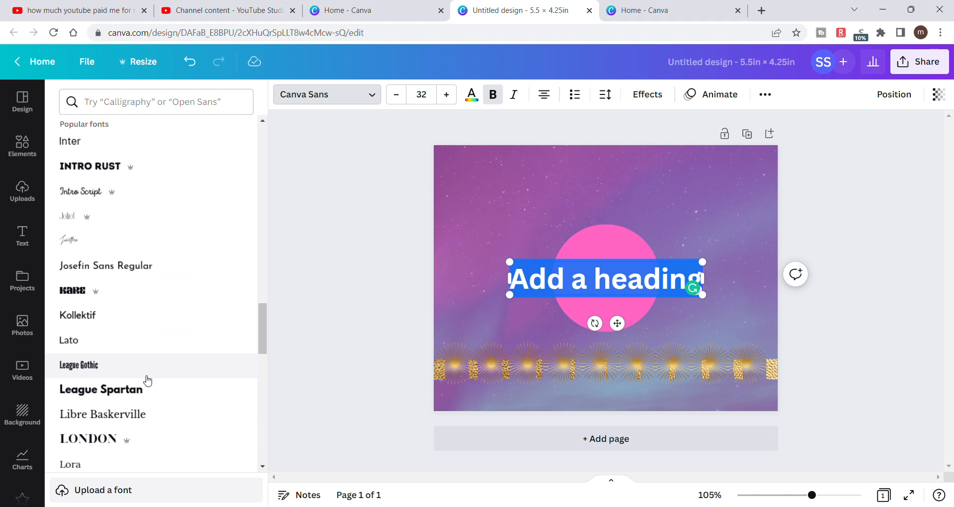
left_click(129, 330)
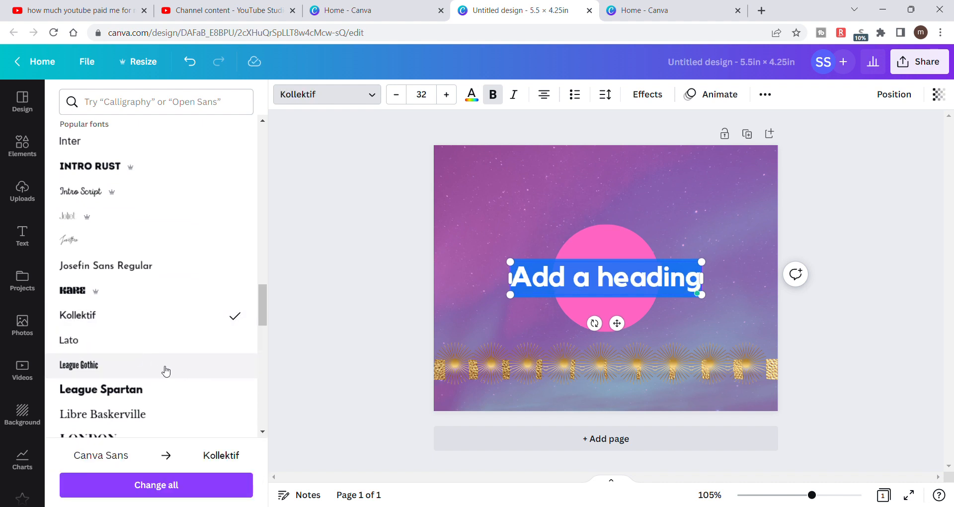
left_click(109, 343)
left_click(115, 387)
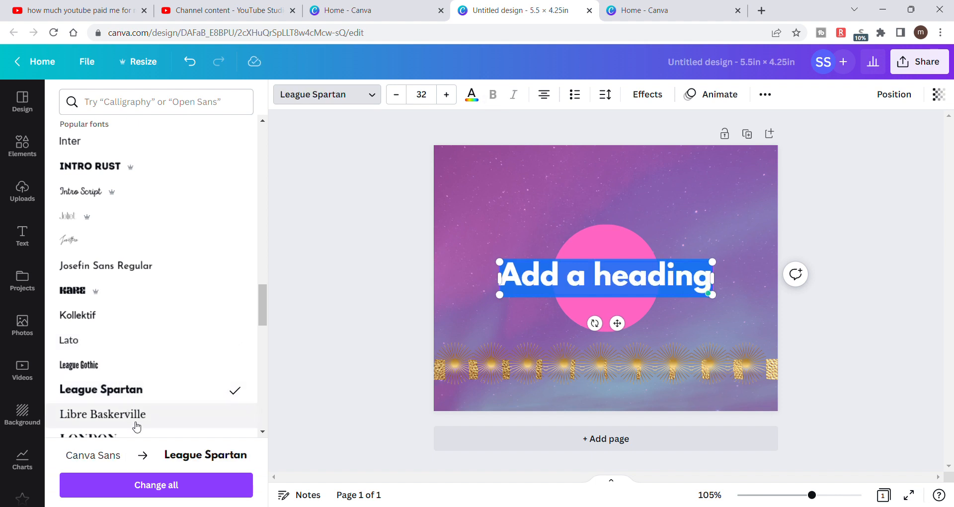
scroll(137, 426, "down", 5)
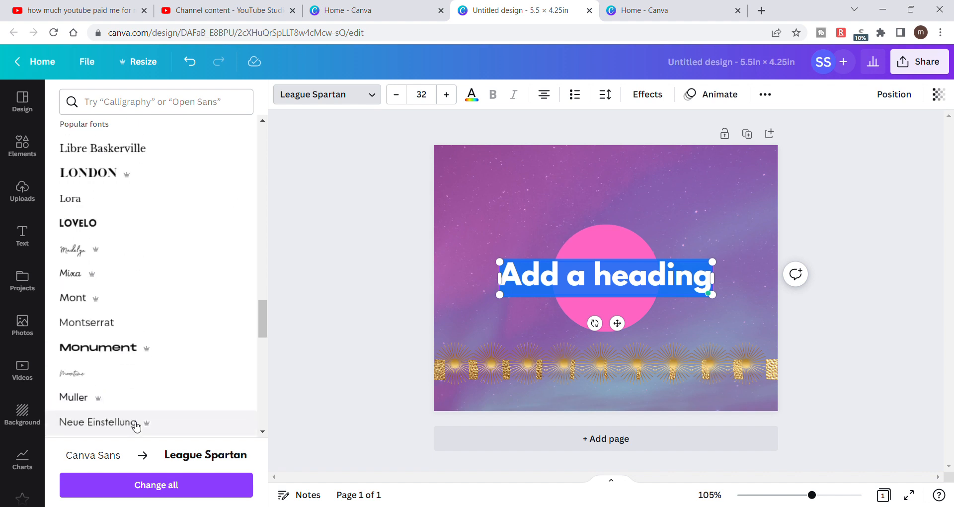
scroll(137, 426, "down", 4)
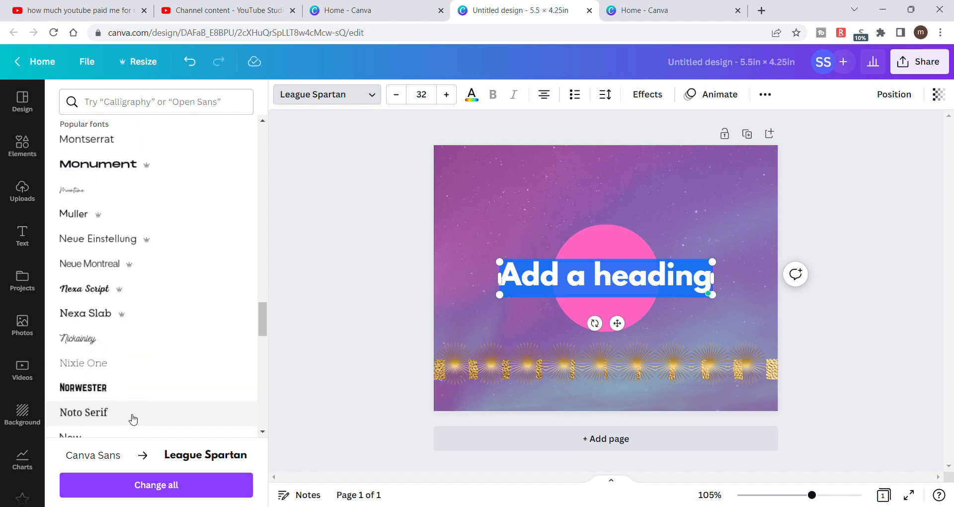
left_click(128, 401)
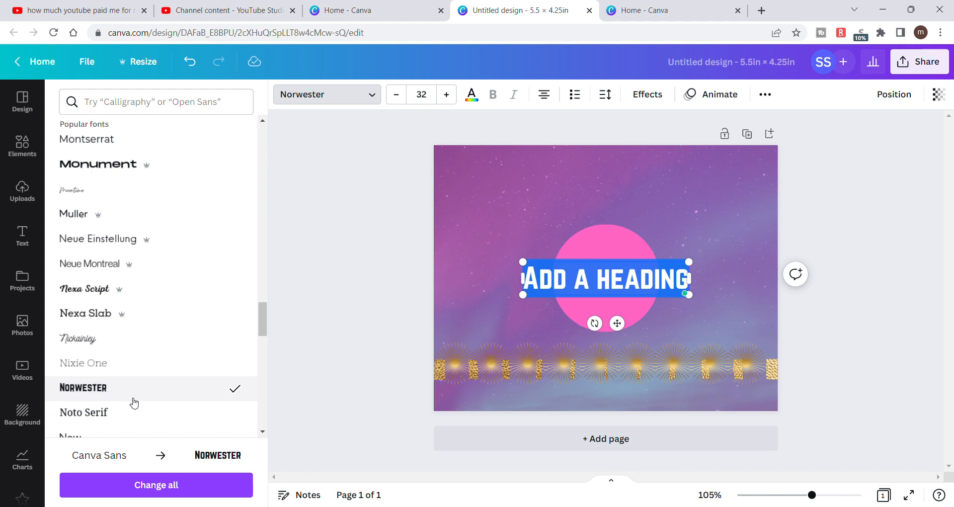
scroll(133, 403, "down", 4)
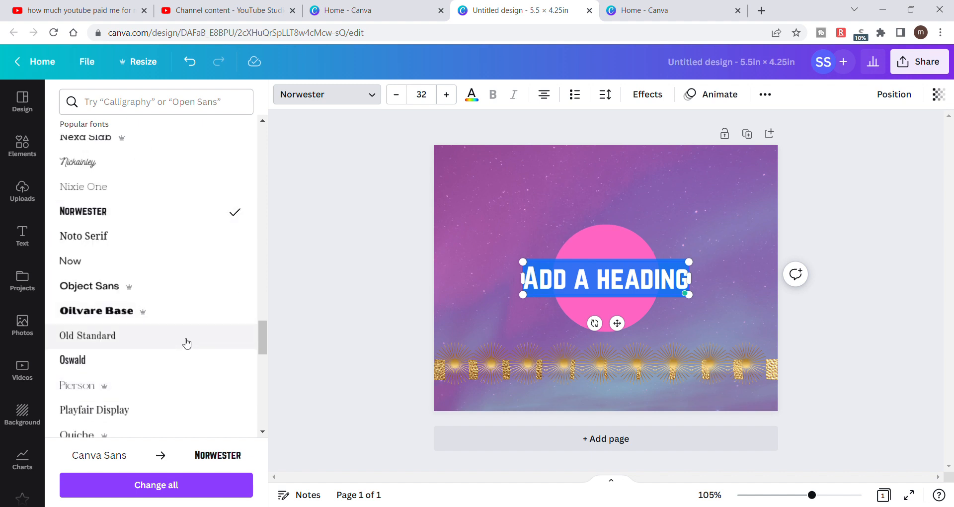
left_click(182, 323)
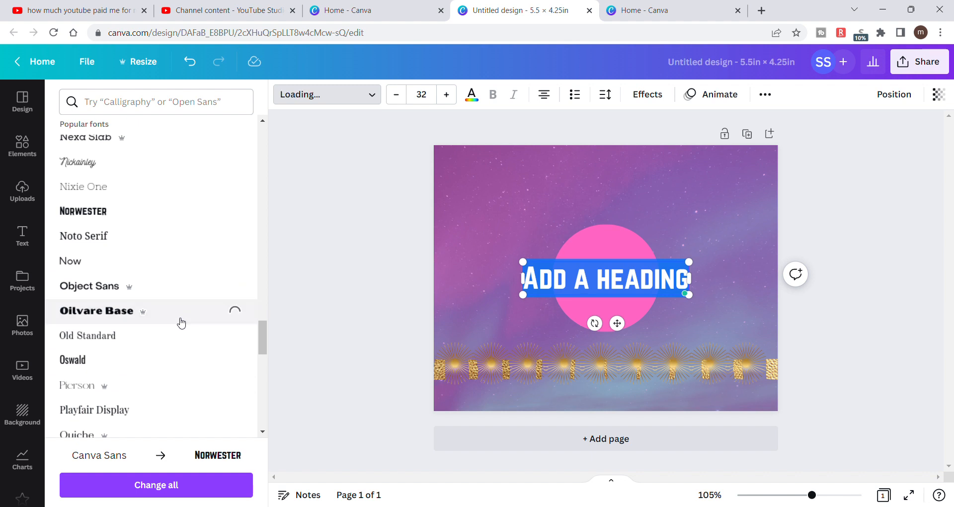
left_click(158, 411)
- Set the heading's font to Shrikhand
scroll(159, 413, "down", 5)
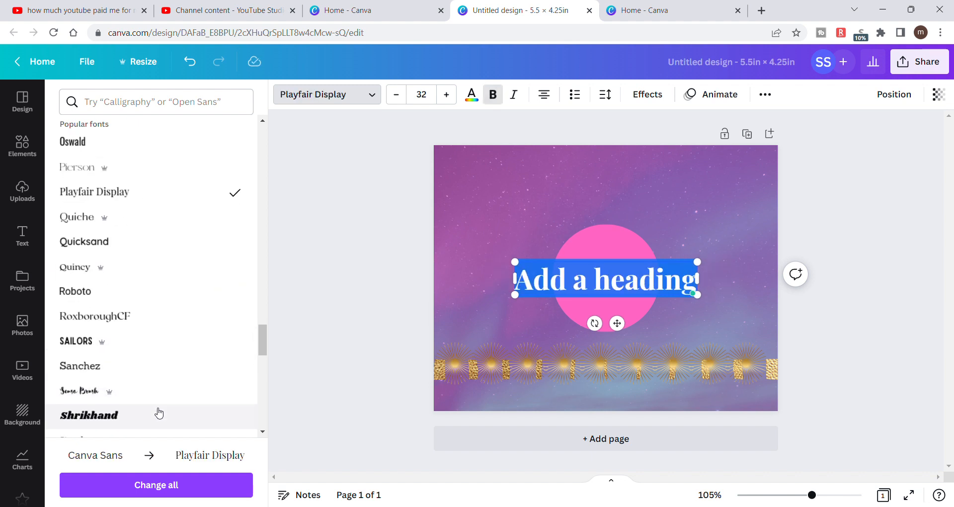
scroll(159, 412, "down", 1)
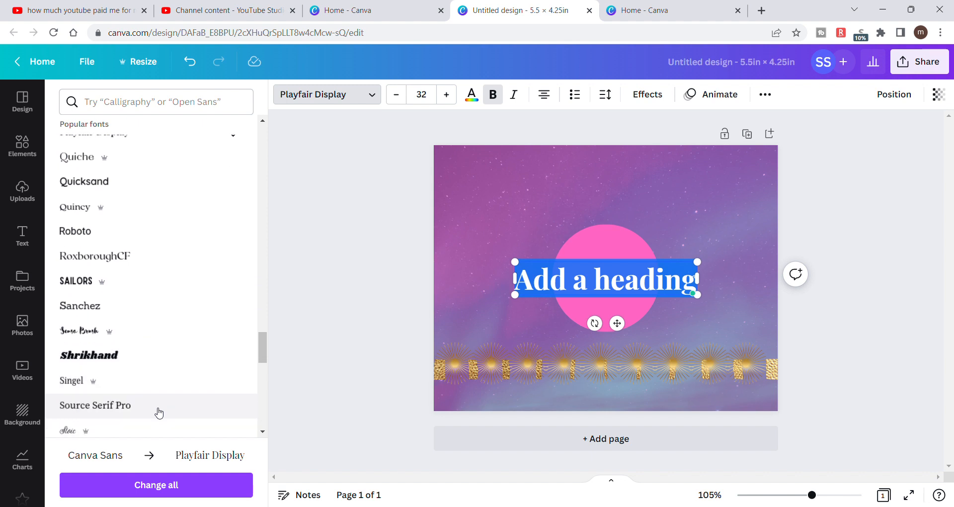
left_click(157, 364)
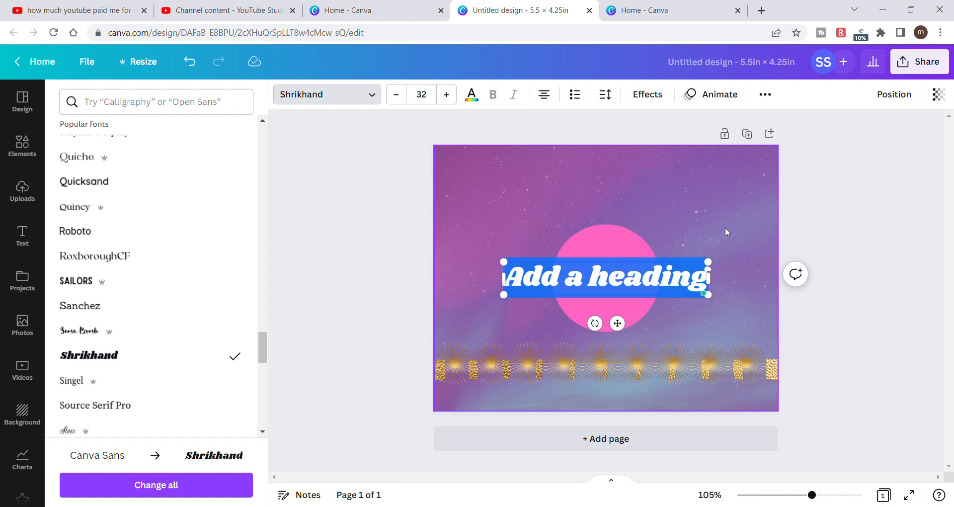
- Replace the heading's placeholder text with THANKYOU and move it above the pink circle
key("BackSpace")
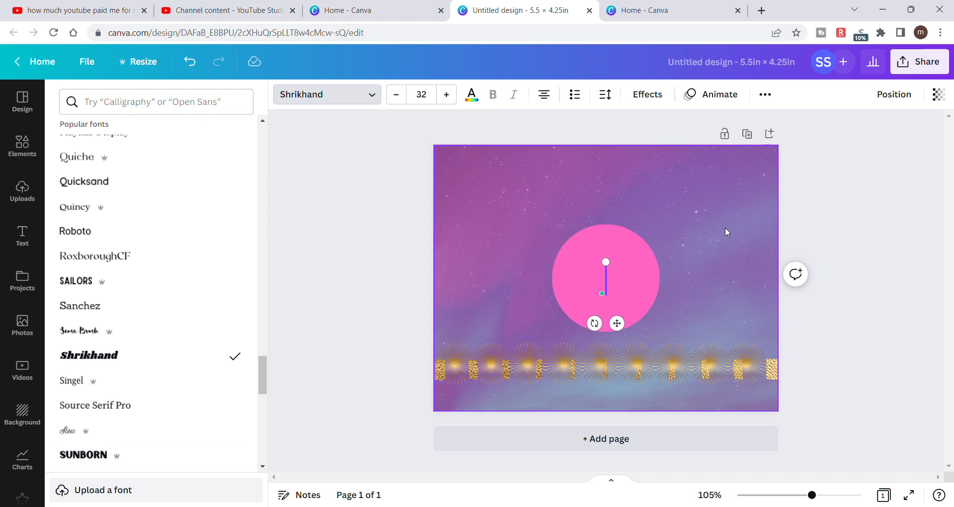
type("THAN")
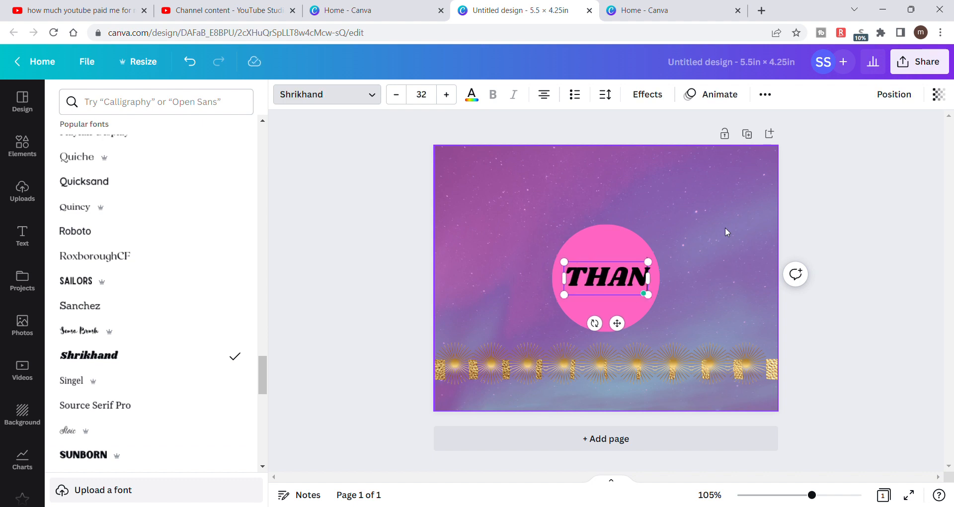
type("KYOU")
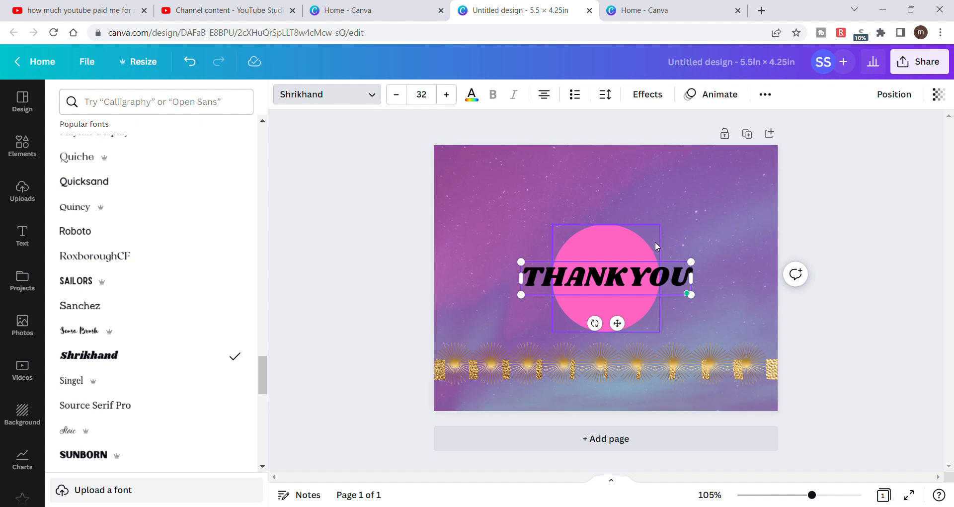
left_click_drag(668, 263, 663, 172)
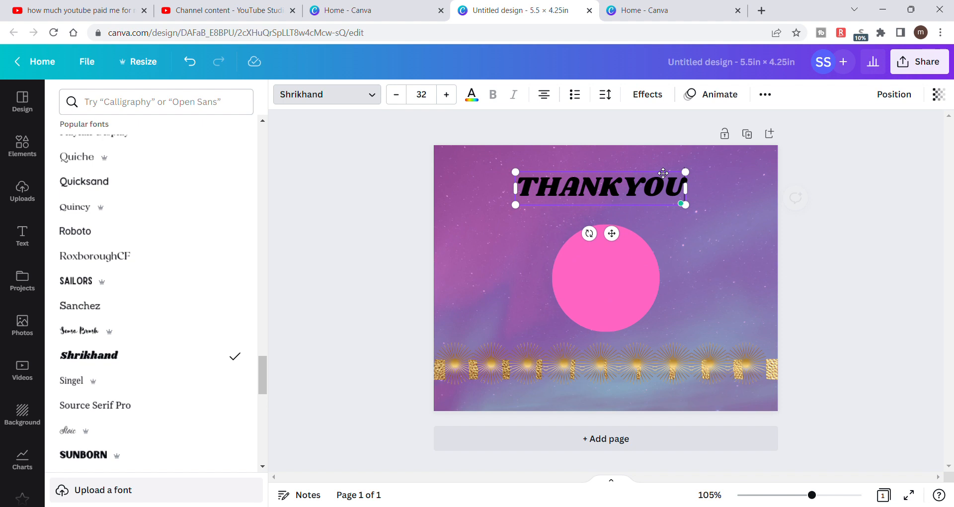
- Color the THANKYOU heading light turquoise and center it horizontally near the page's upper edge
left_click(472, 95)
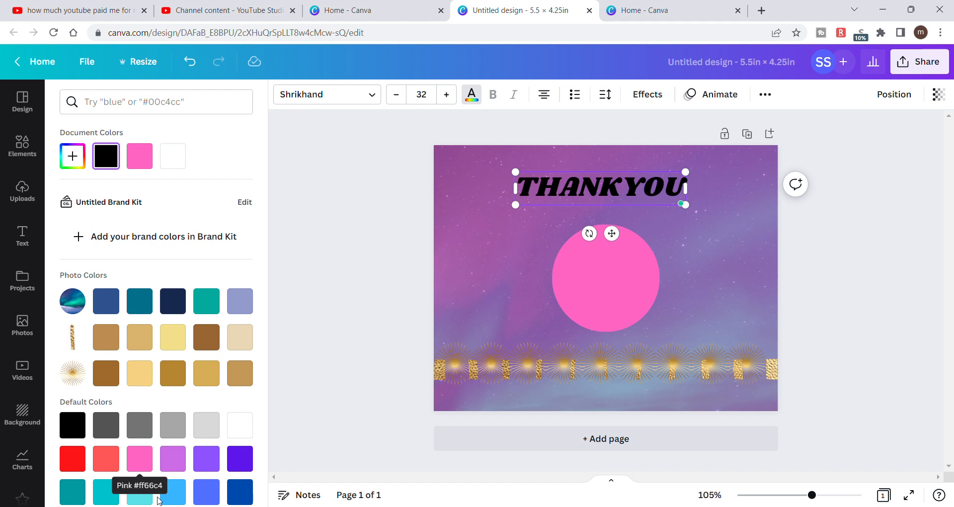
left_click(140, 492)
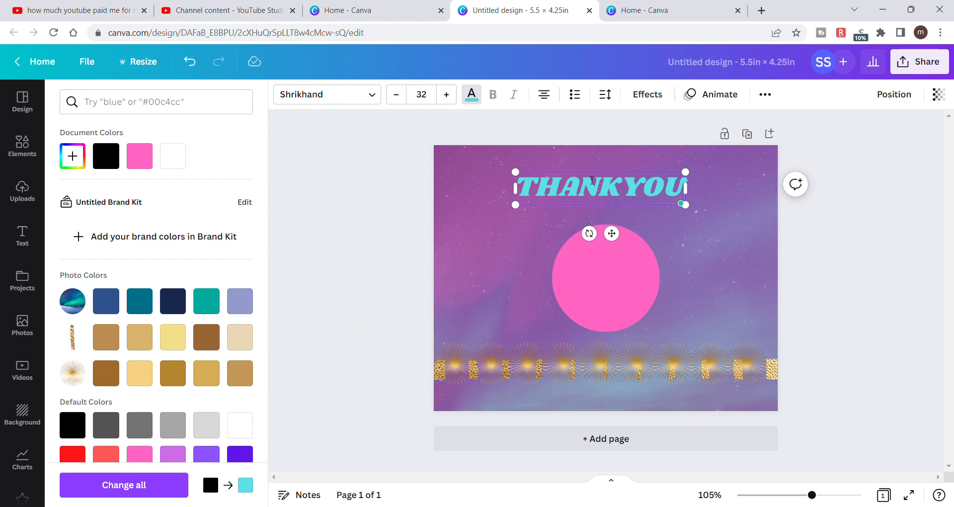
left_click_drag(594, 172, 595, 163)
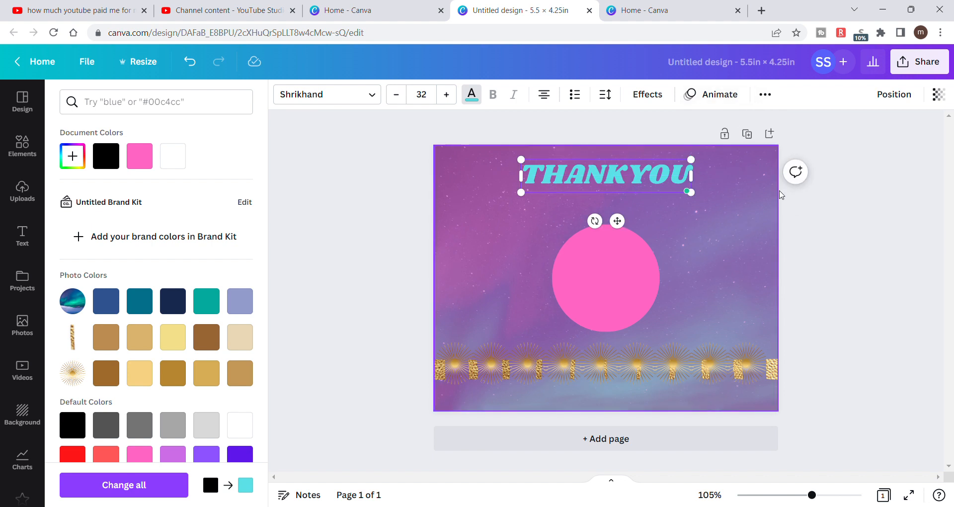
key("Escape")
left_click(833, 237)
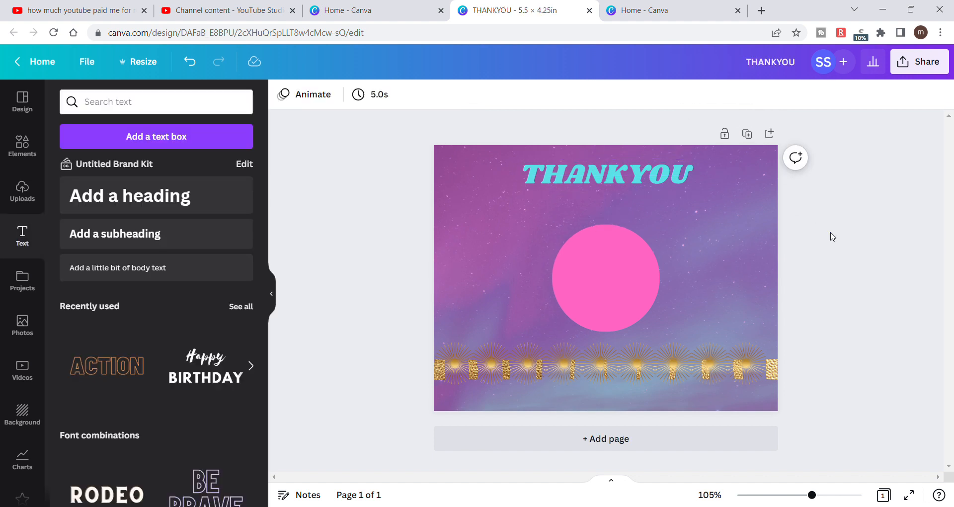
left_click(643, 175)
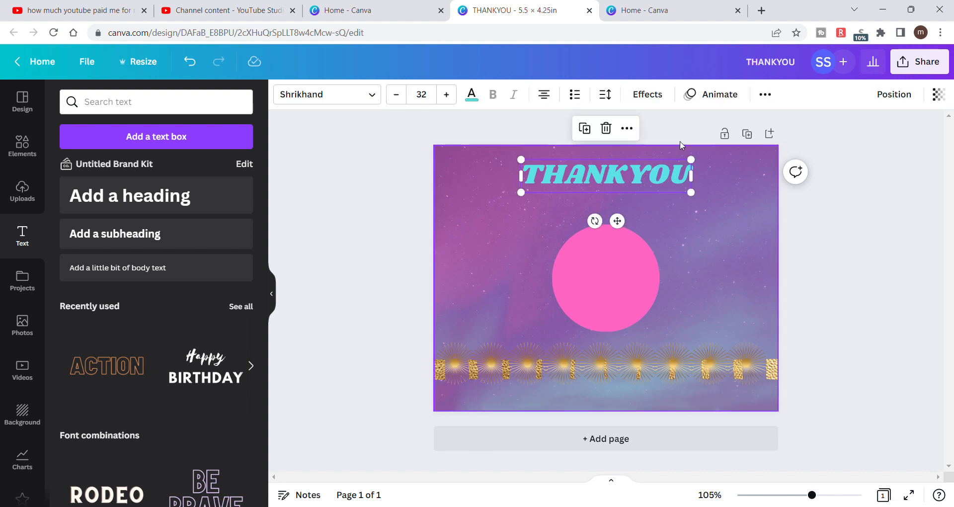
left_click(767, 96)
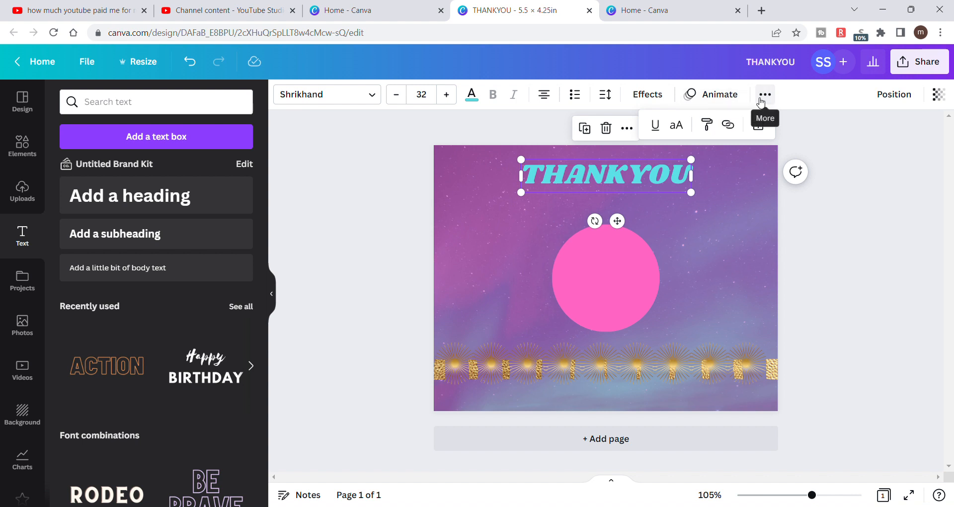
left_click(815, 141)
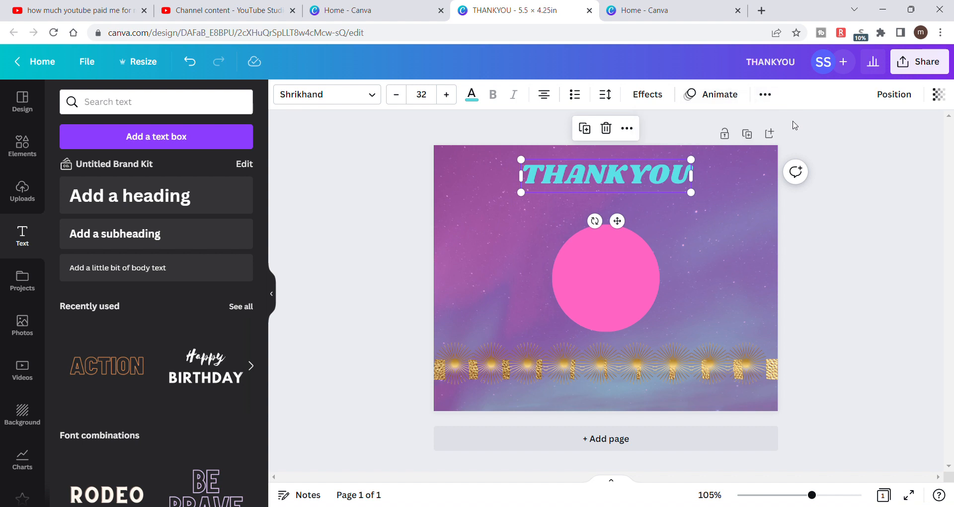
left_click(764, 97)
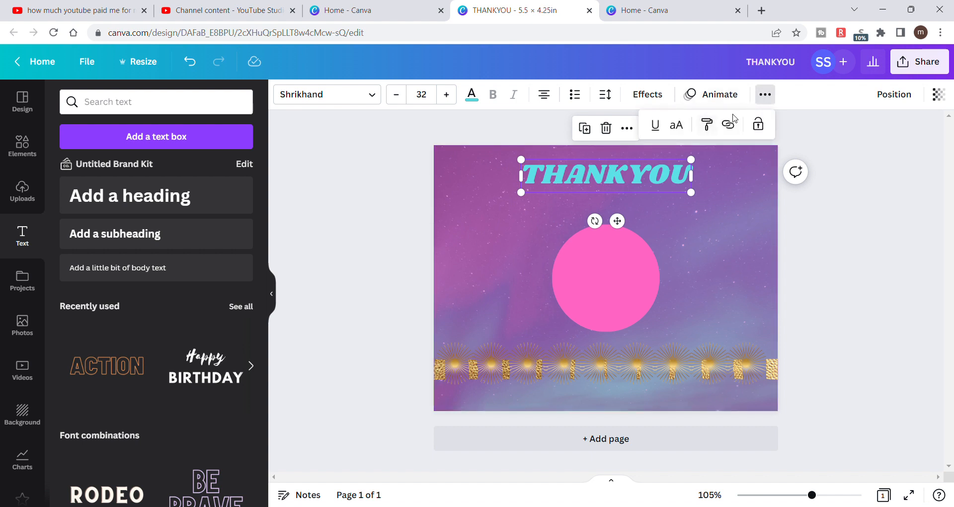
left_click(835, 137)
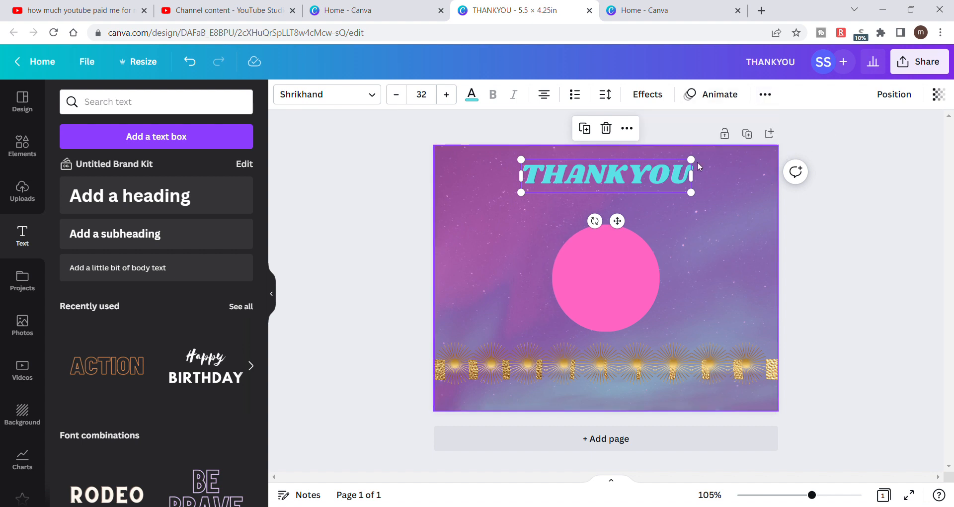
left_click(825, 257)
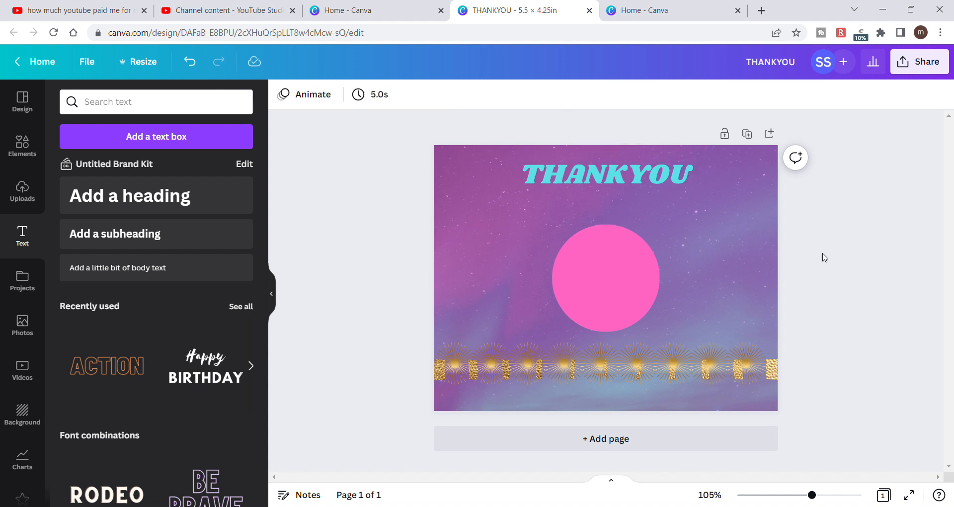
- Align the THANKYOU heading to the top of the page
left_click(650, 181)
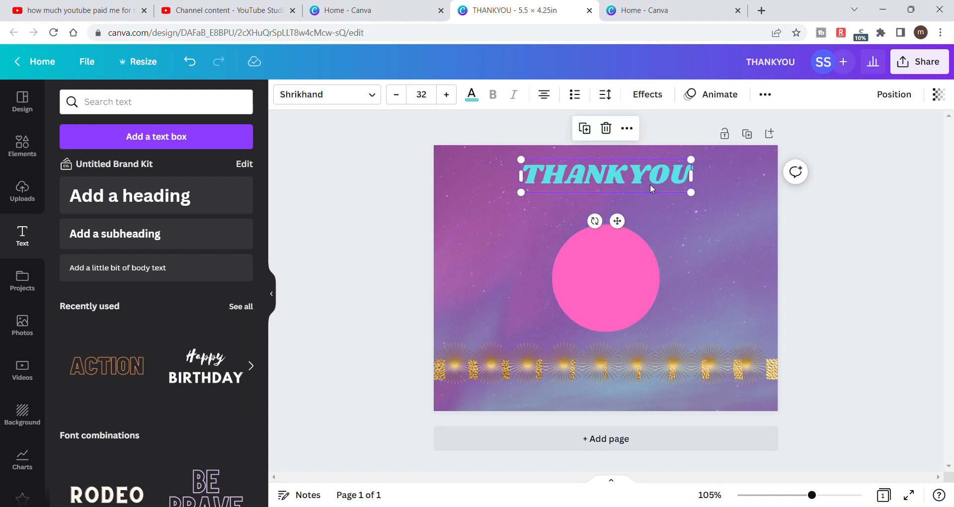
left_click(894, 97)
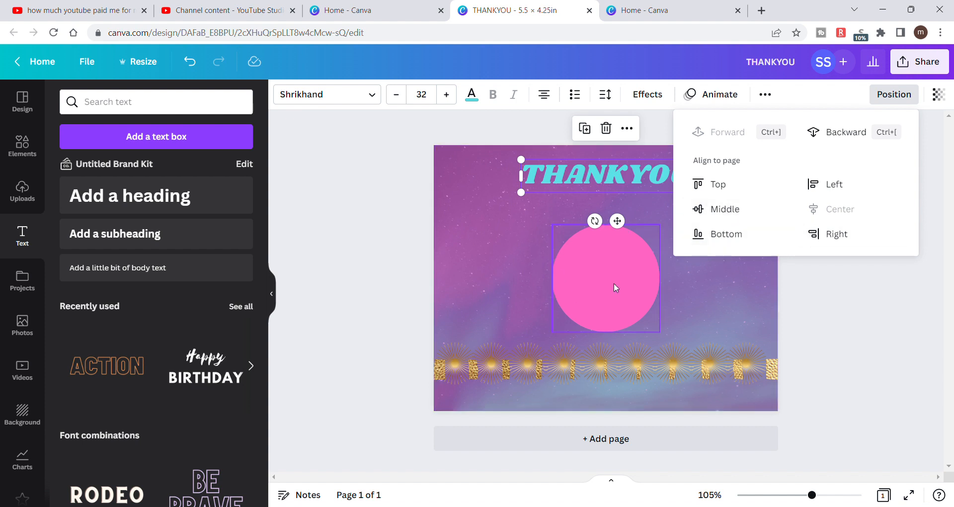
left_click(722, 194)
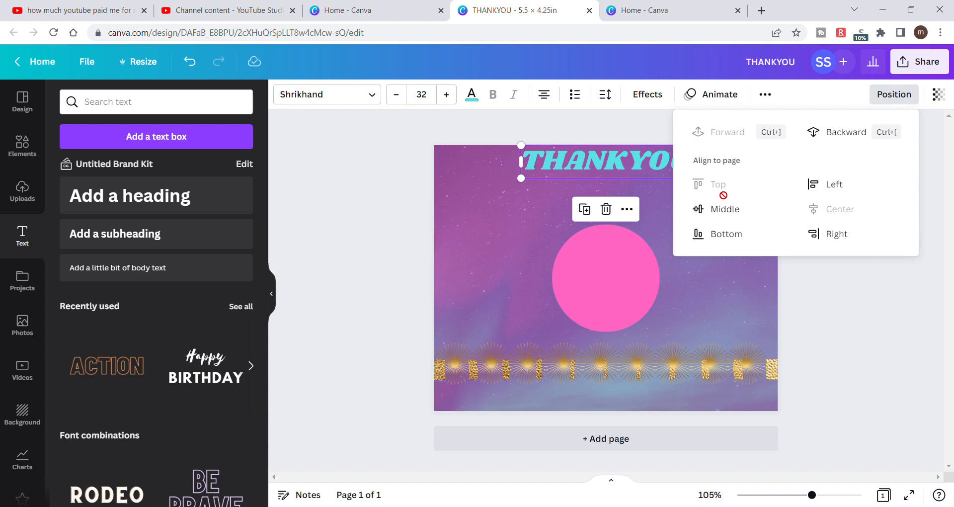
left_click(814, 295)
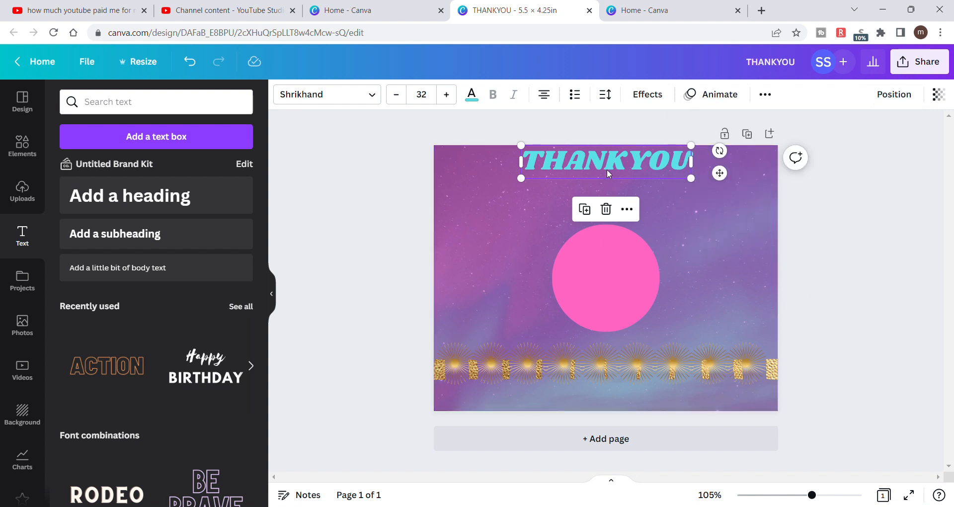
- Move the THANKYOU heading down into the gap between the page's upper edge and the pink circle, keeping it horizontally centered
left_click_drag(607, 172, 612, 191)
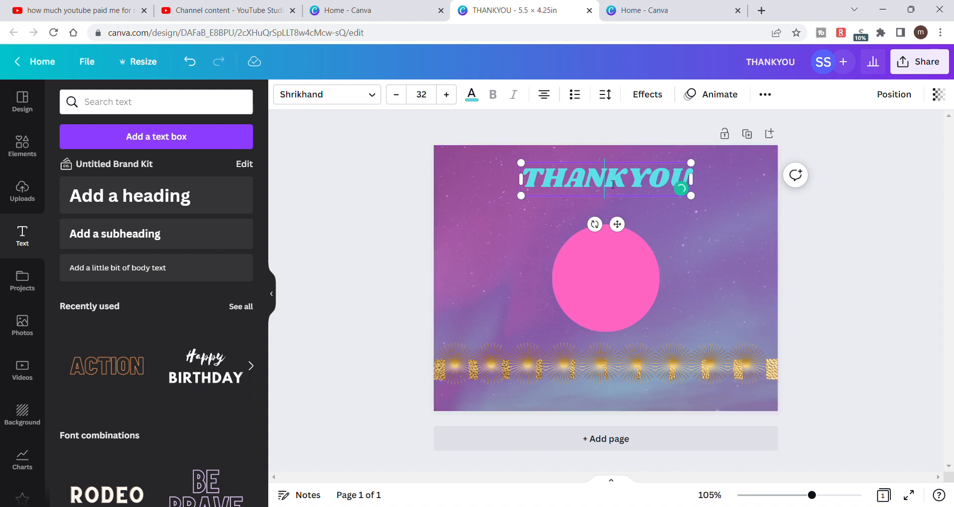
left_click(839, 257)
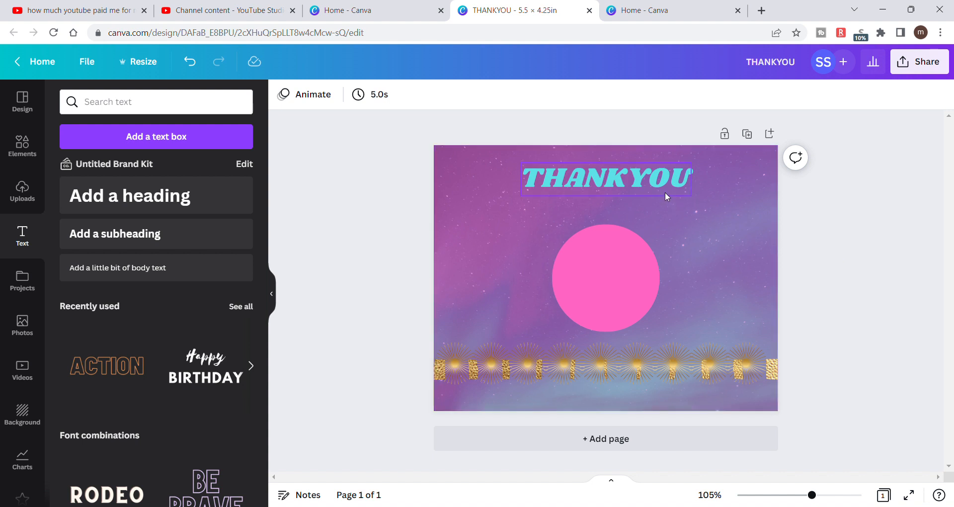
left_click(621, 176)
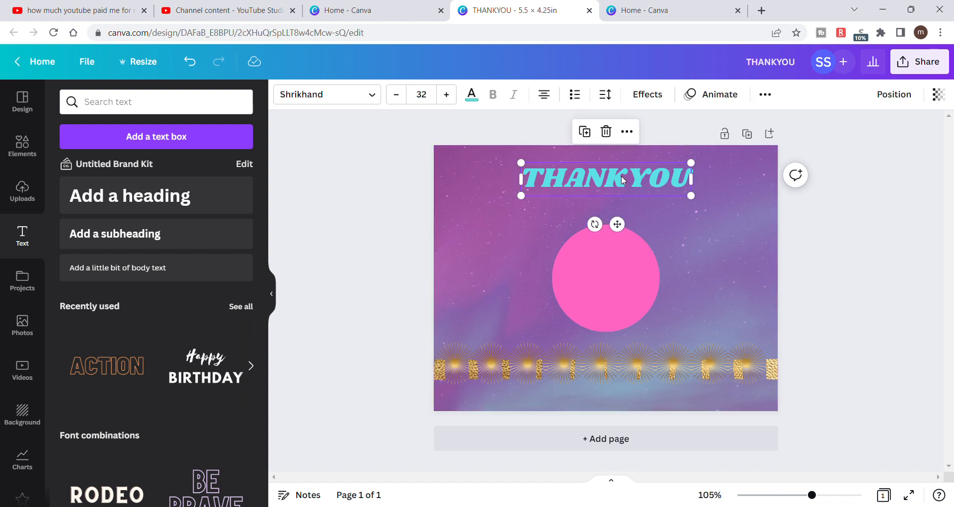
left_click_drag(621, 176, 626, 191)
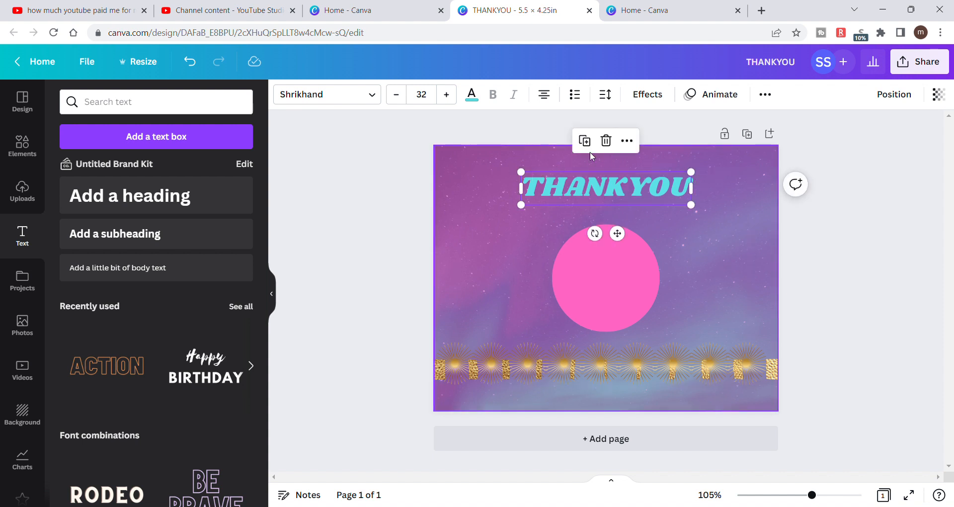
left_click(914, 294)
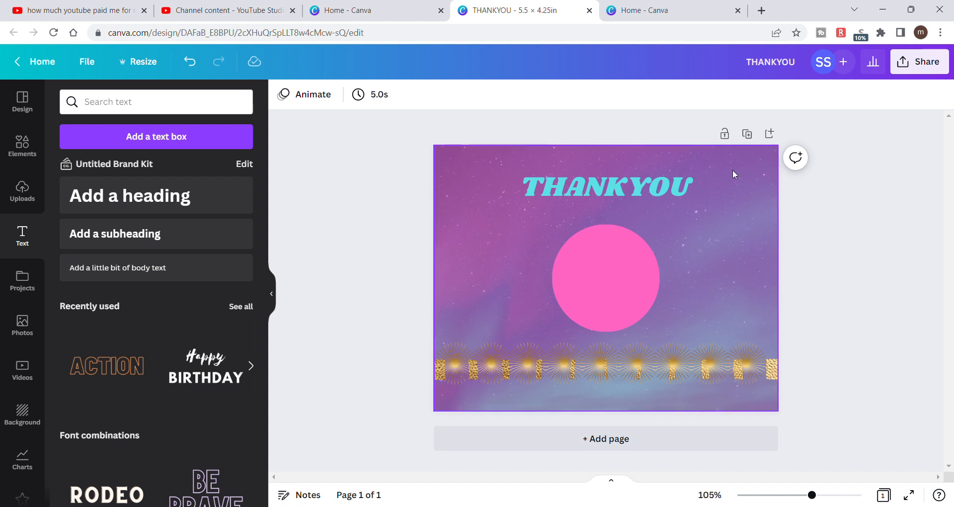
- Cycle the THANKYOU heading through the text alignment options, ending on justified
left_click(666, 187)
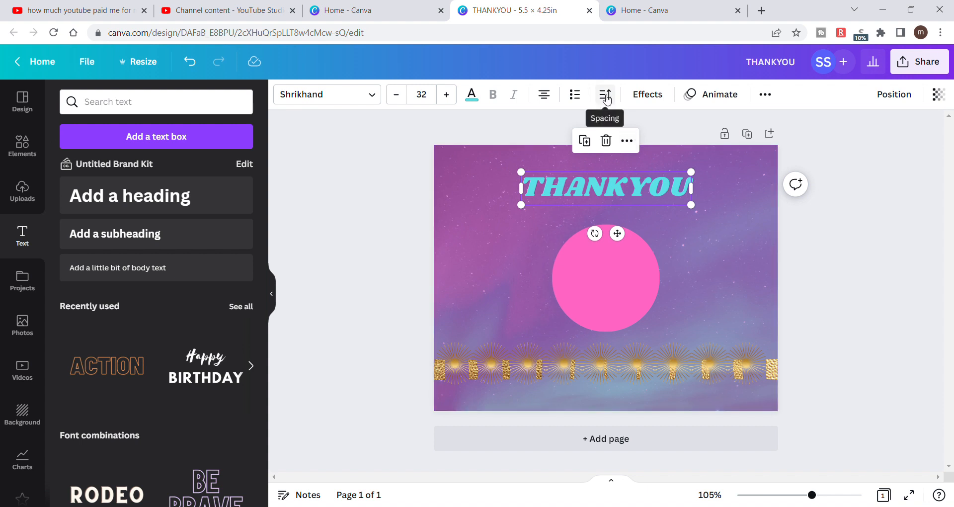
left_click(843, 246)
left_click(658, 192)
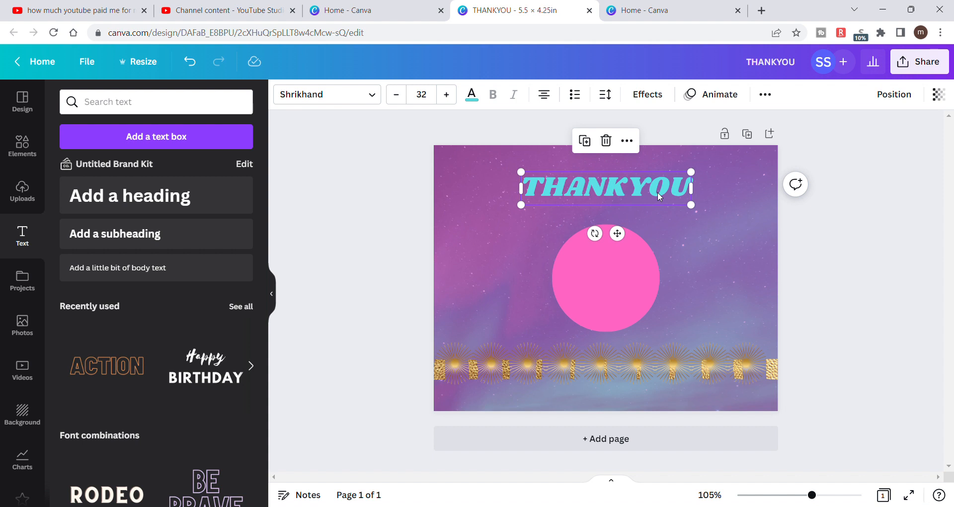
left_click(545, 98)
left_click(544, 98)
left_click(544, 98)
left_click(544, 98)
- Narrow the heading's text box to about 1.7 in so THANK and YOU split onto two lines, and center it horizontally above the circle
left_click_drag(699, 198, 638, 210)
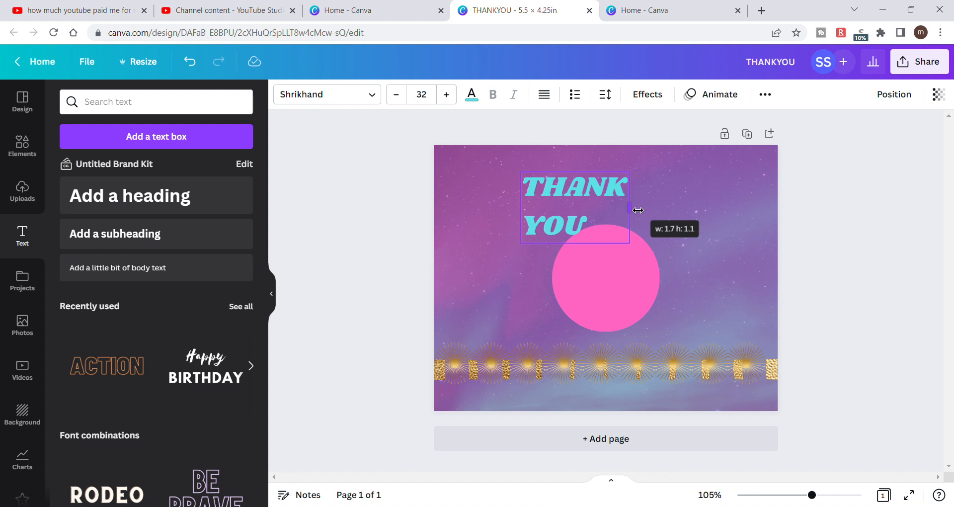
left_click_drag(638, 210, 638, 210)
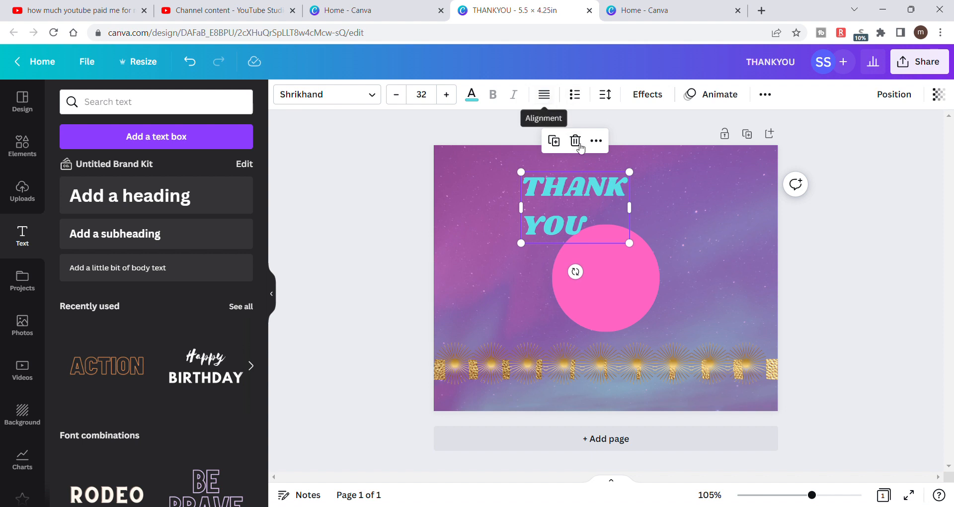
left_click_drag(590, 194, 619, 184)
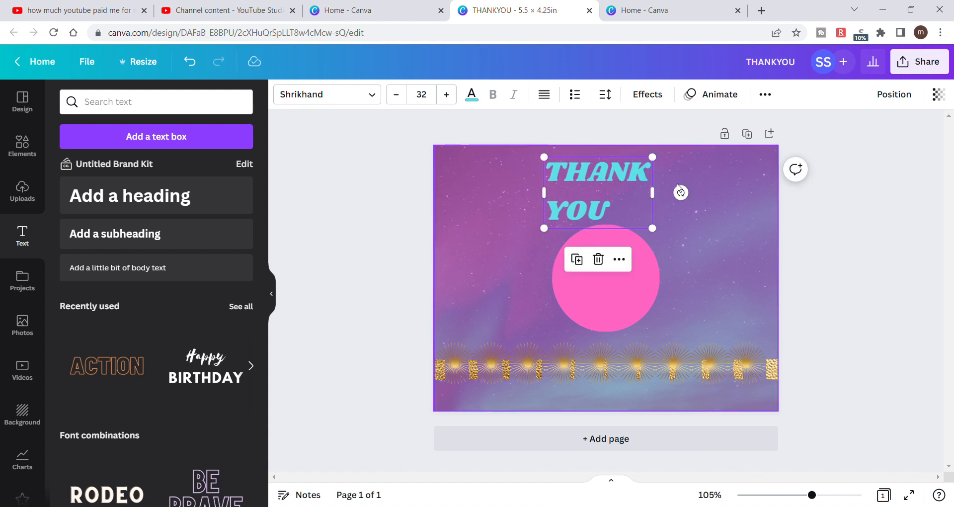
left_click(888, 98)
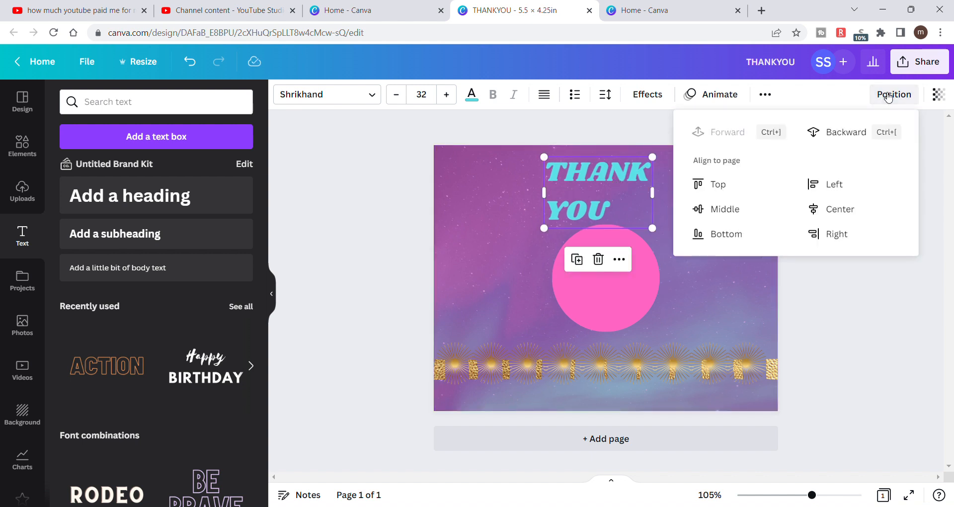
left_click(846, 205)
left_click(860, 331)
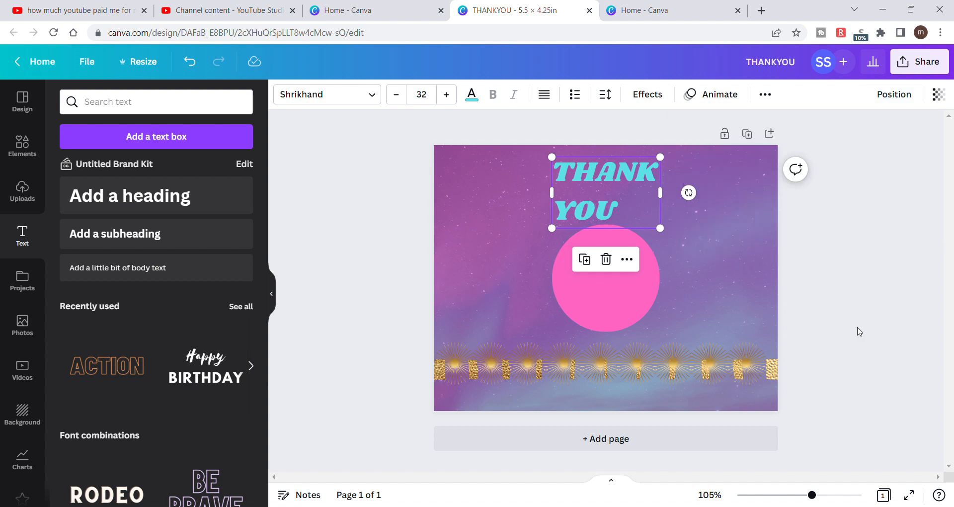
- Set the text alignment of the two-line THANK YOU heading to centered
left_click(545, 97)
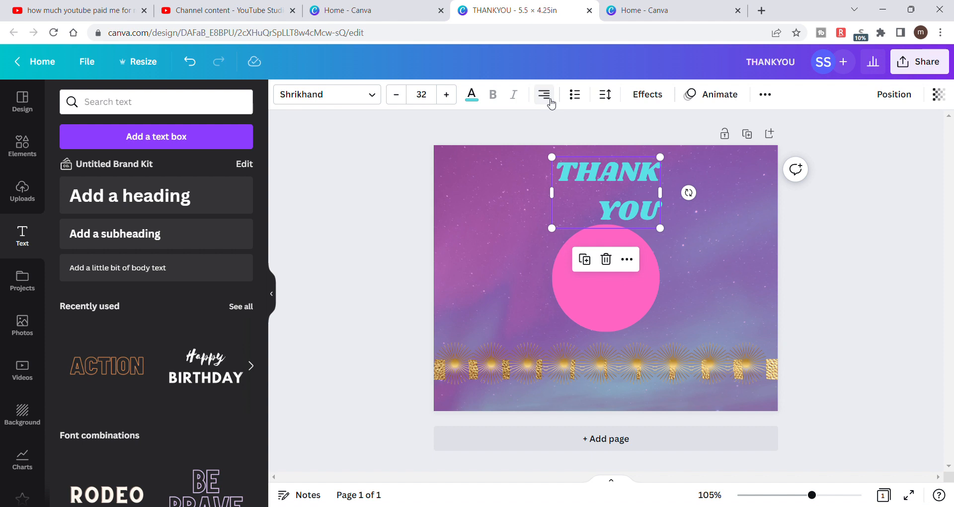
left_click(544, 97)
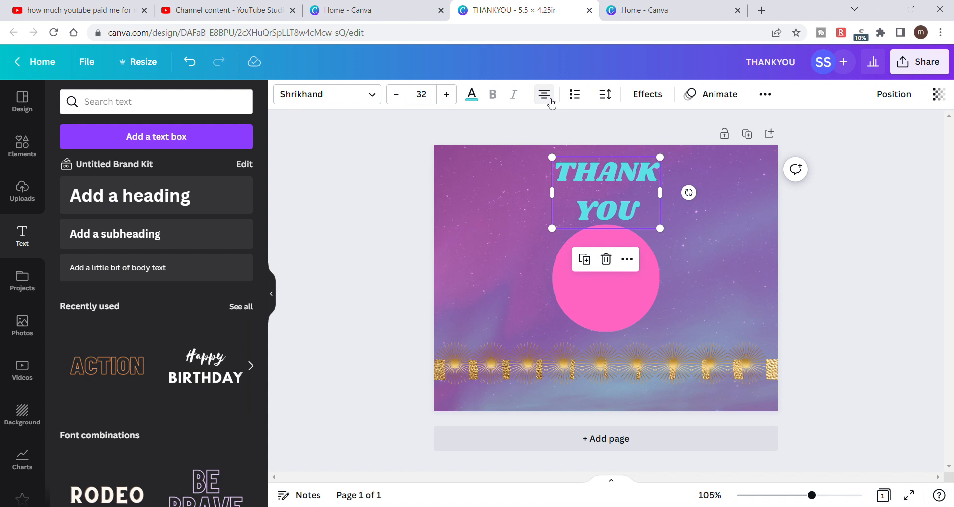
left_click(503, 128)
left_click(613, 207)
left_click(550, 101)
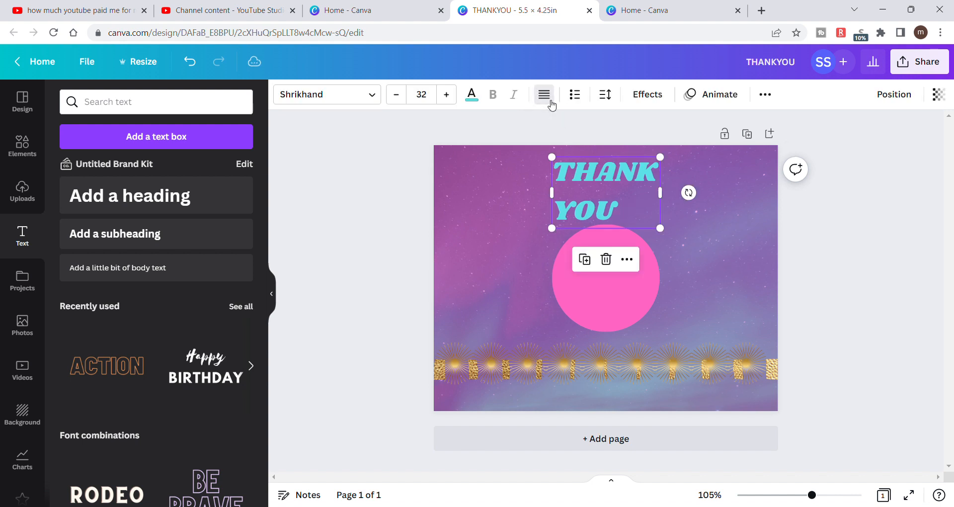
left_click(551, 102)
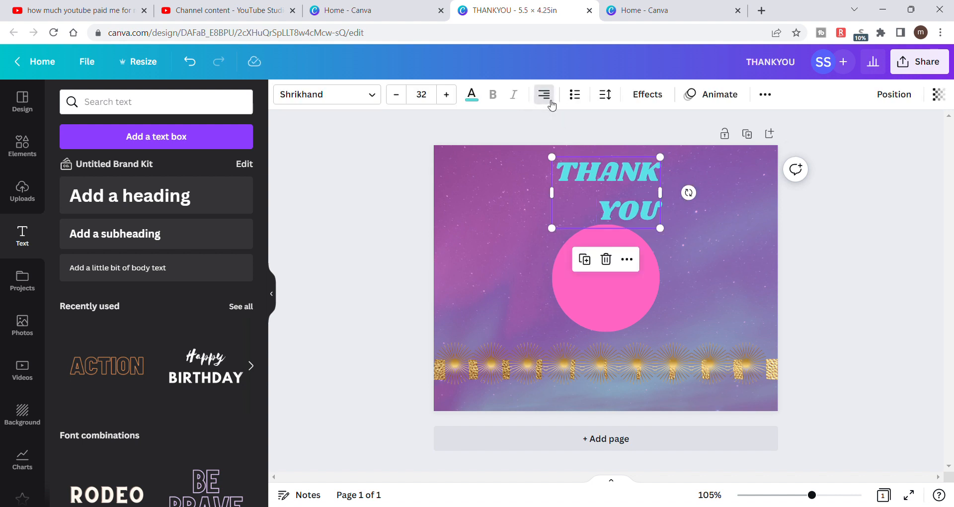
left_click(551, 102)
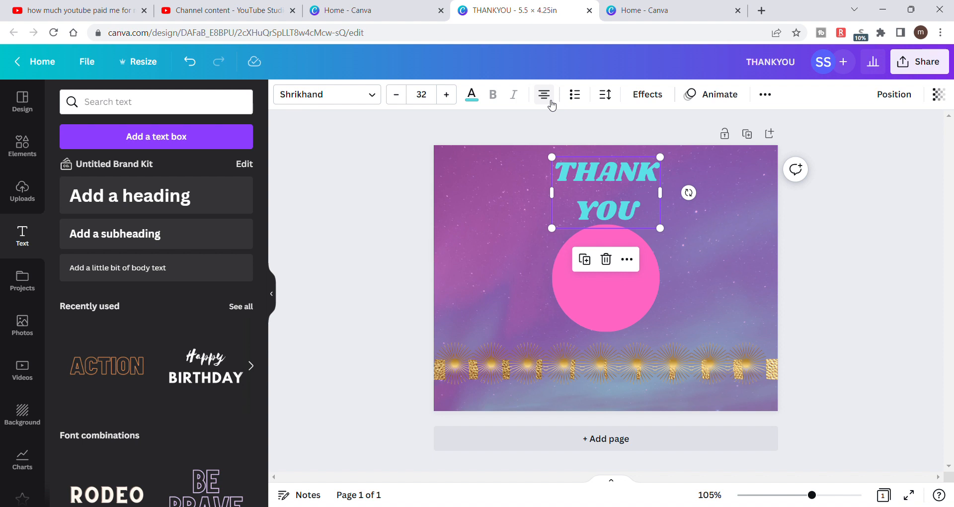
left_click(873, 263)
- Increase the line spacing between THANK and YOU slightly, keeping the letter spacing at 0
left_click(611, 176)
left_click(616, 99)
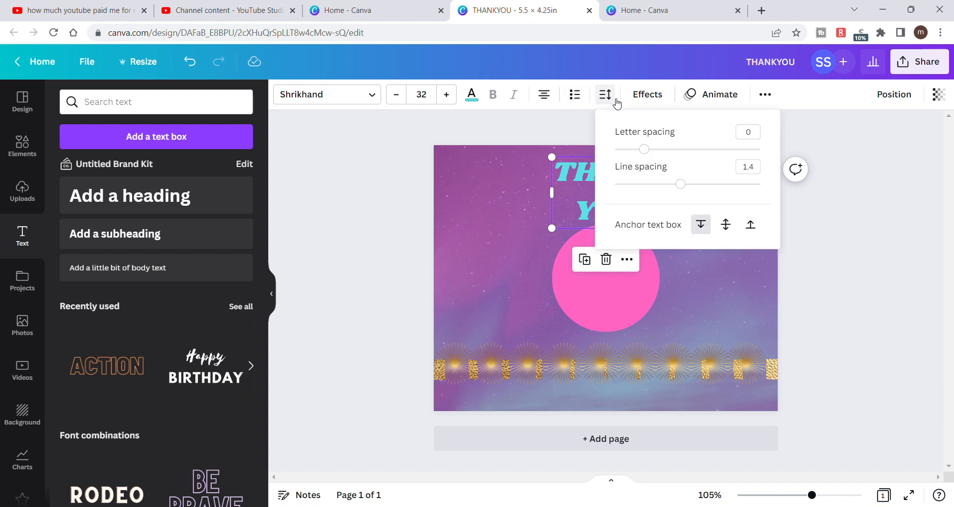
mouse_move(645, 150)
left_mouse_down()
mouse_move(640, 156)
mouse_move(664, 156)
mouse_move(645, 156)
left_mouse_up()
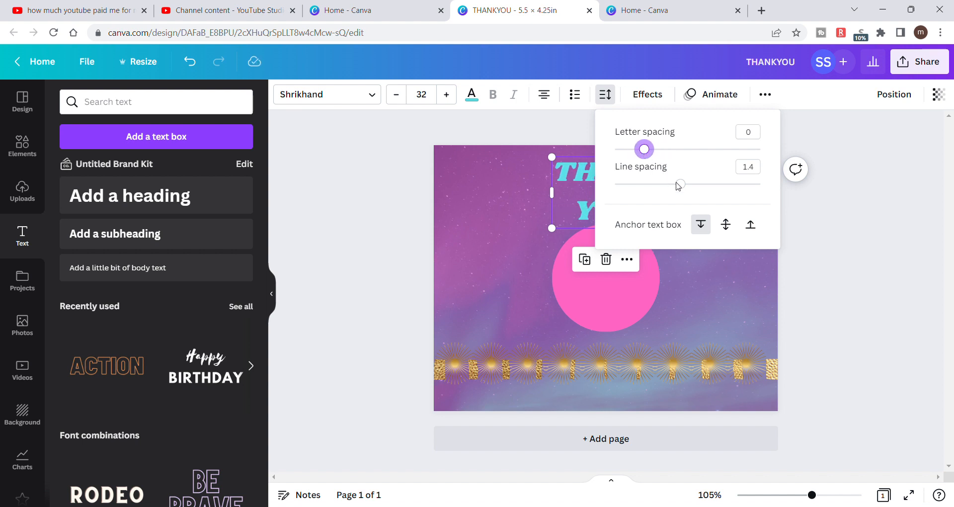
left_click_drag(680, 190, 703, 195)
left_click(856, 264)
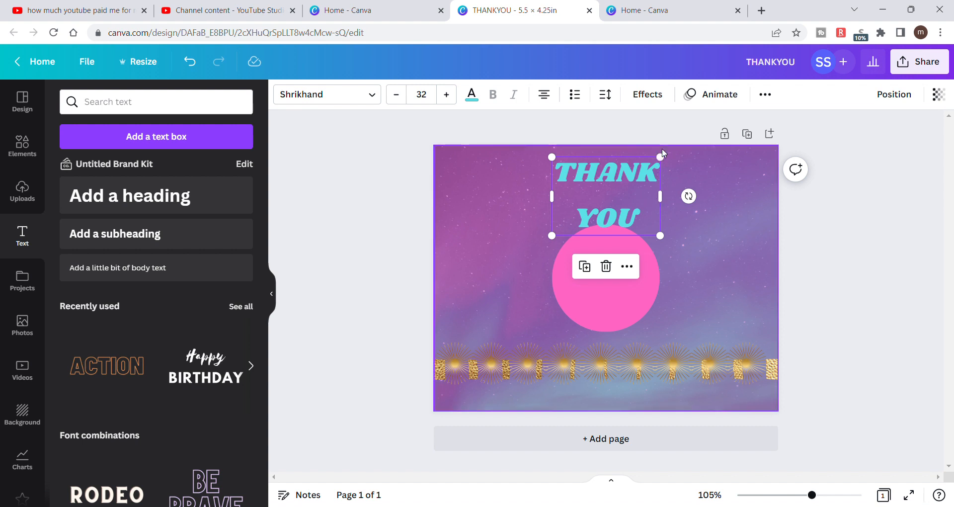
- Resize the THANK YOU heading to a font size of about 34.4, with its box reaching the page's upper edge
left_click_drag(663, 157, 677, 145)
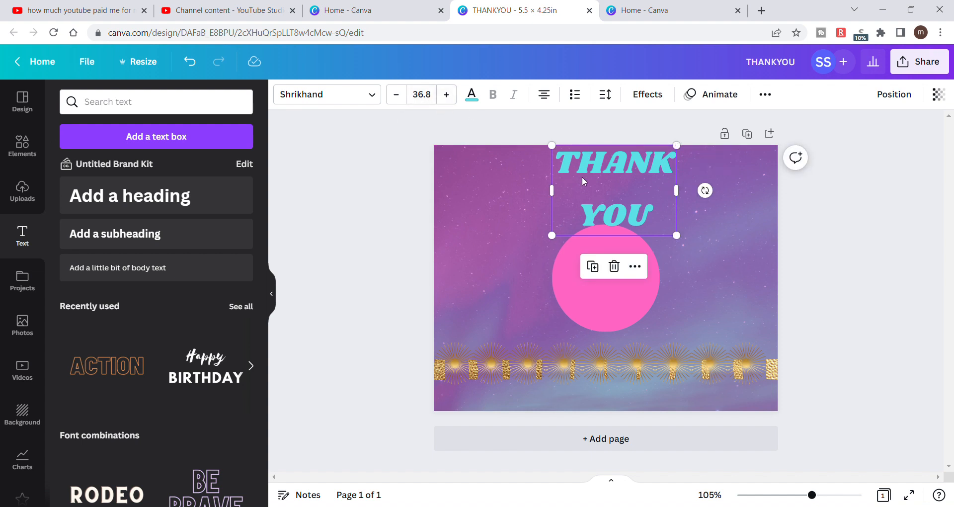
left_click_drag(616, 198, 619, 202)
left_click_drag(549, 235, 559, 237)
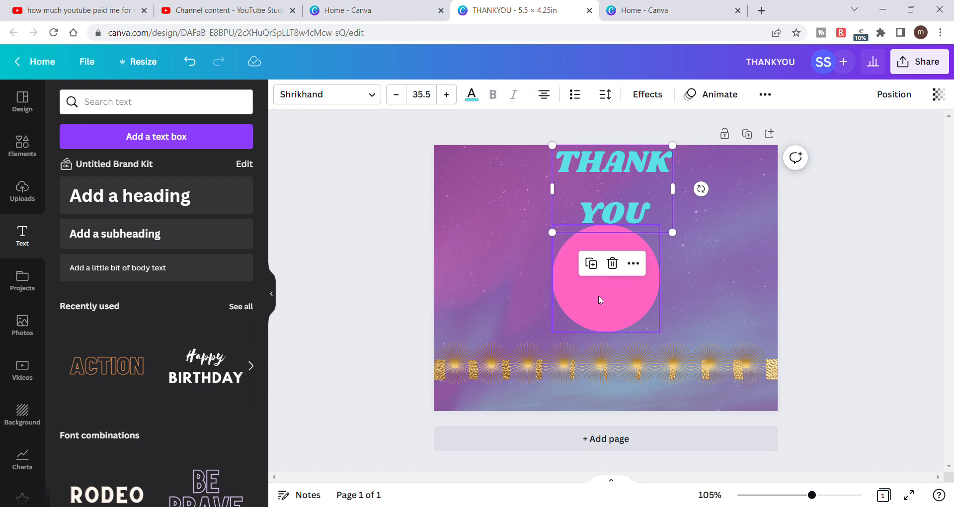
left_click_drag(562, 237, 563, 233)
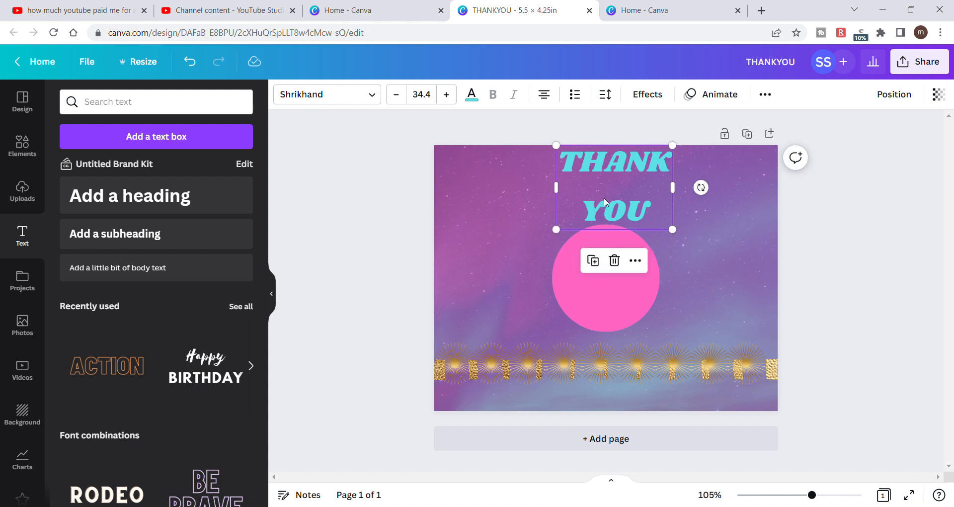
- Align the resized THANK YOU heading to the horizontal center of the page and deselect it
left_click(912, 94)
left_click(855, 208)
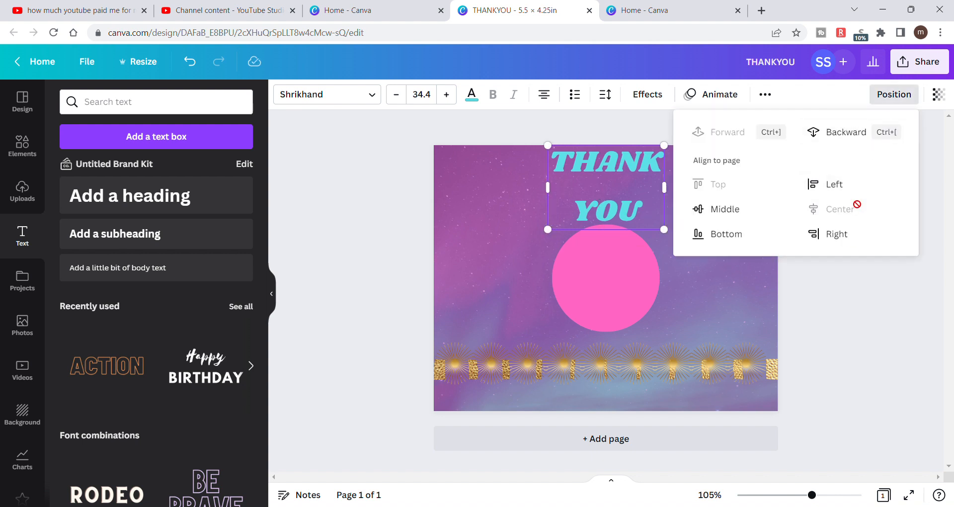
left_click(860, 326)
left_click(860, 326)
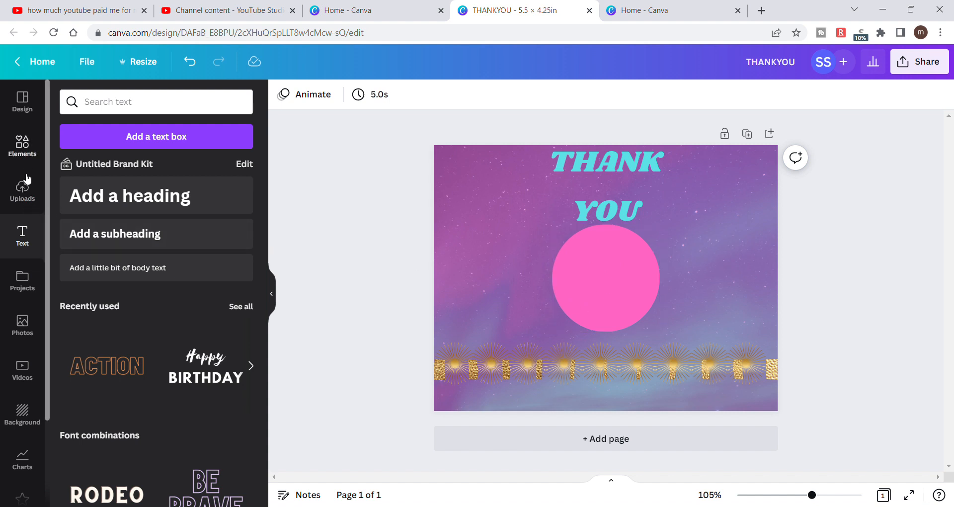
- Insert the dark monogram logo with scrollwork from the uploaded images and place it in the card's upper-right corner
left_click(25, 194)
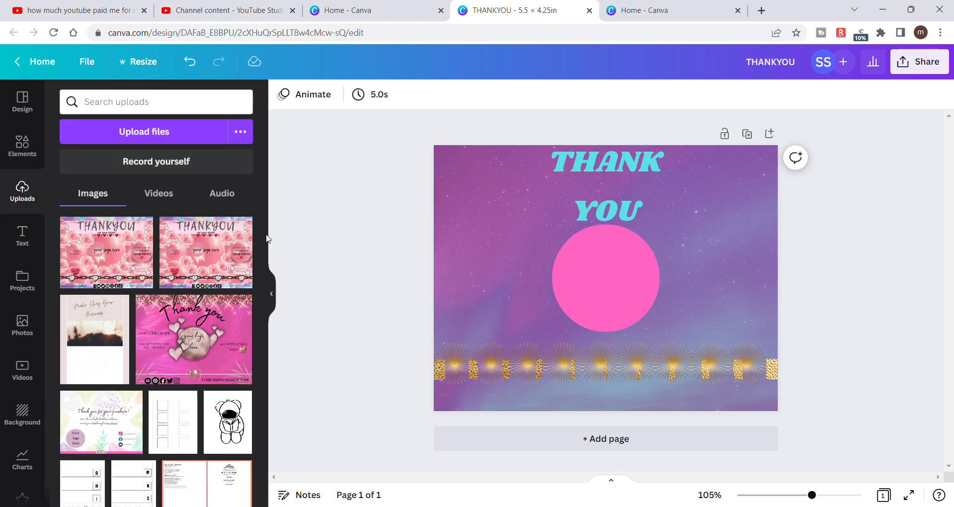
left_click_drag(264, 224, 283, 503)
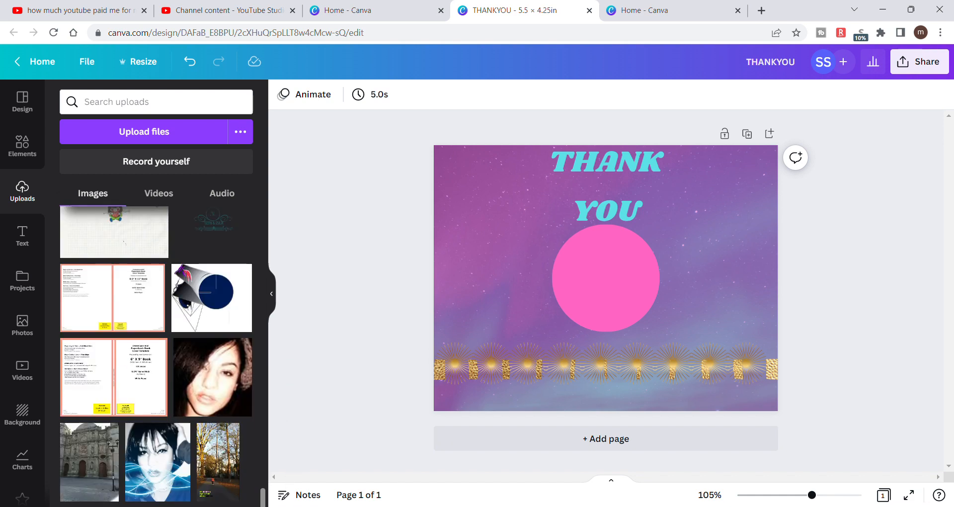
scroll(234, 424, "up", 4)
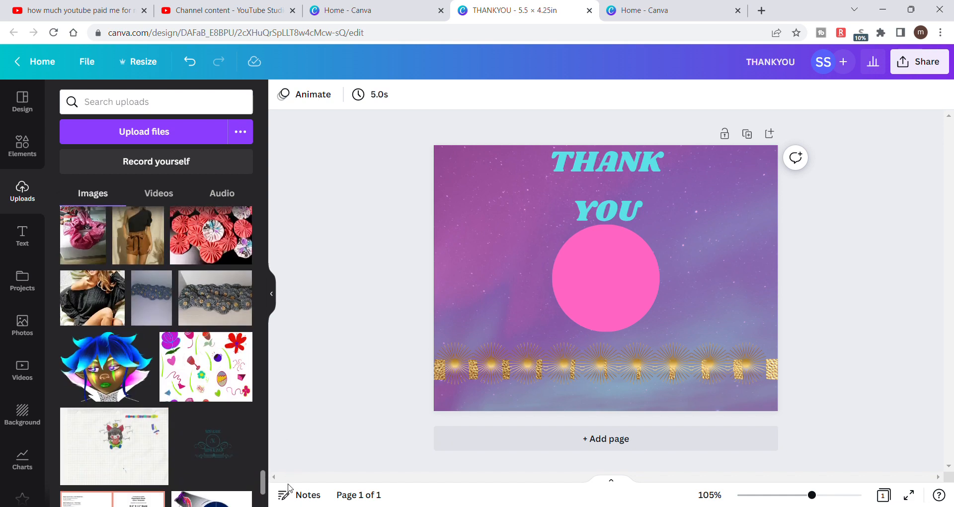
left_click(229, 443)
left_click_drag(264, 482, 248, 187)
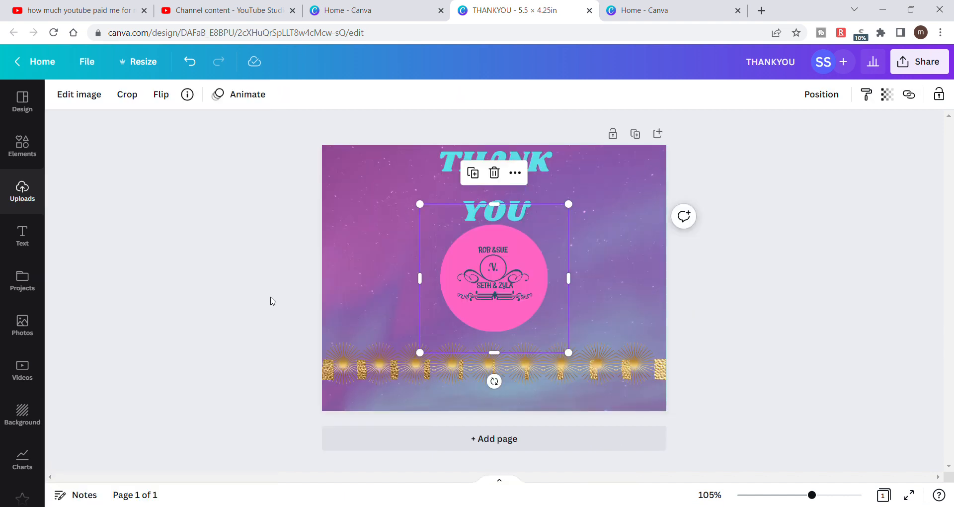
left_click(272, 297)
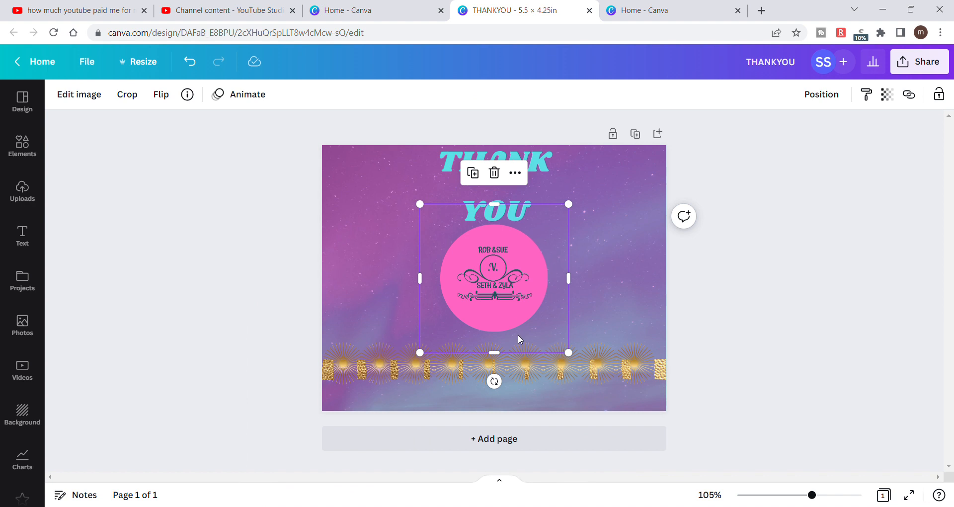
left_click(806, 322)
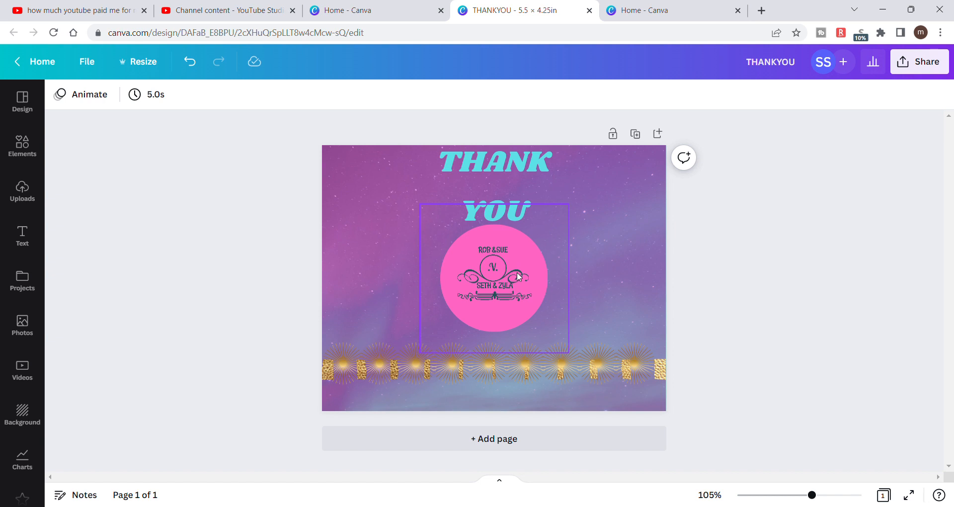
left_click_drag(518, 277, 651, 191)
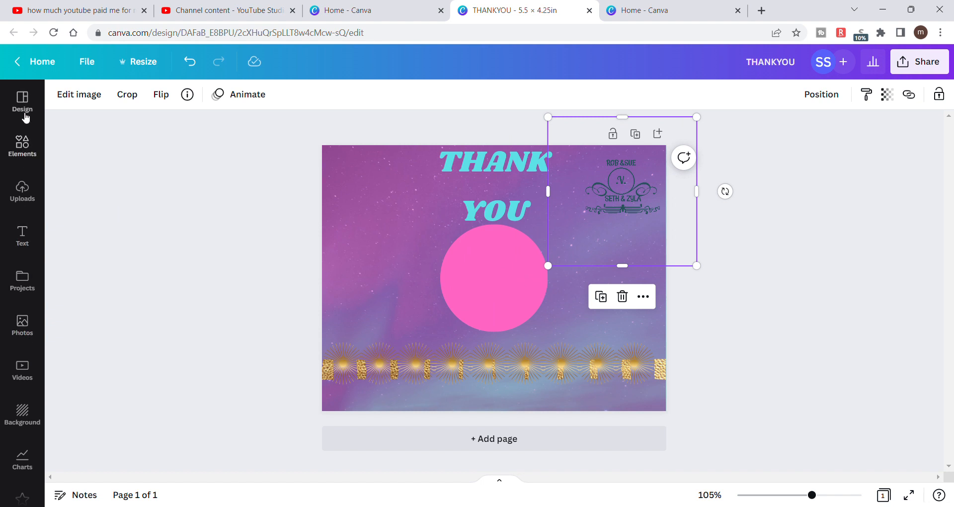
- Add a circular photo frame, shrink it to slightly larger than the pink circle and place it over that circle
left_click(30, 154)
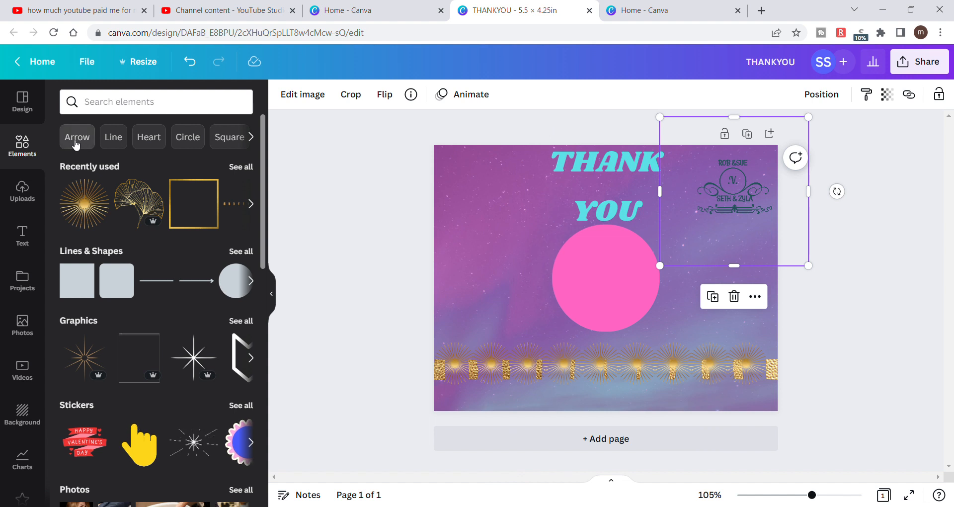
scroll(234, 283, "right", 1)
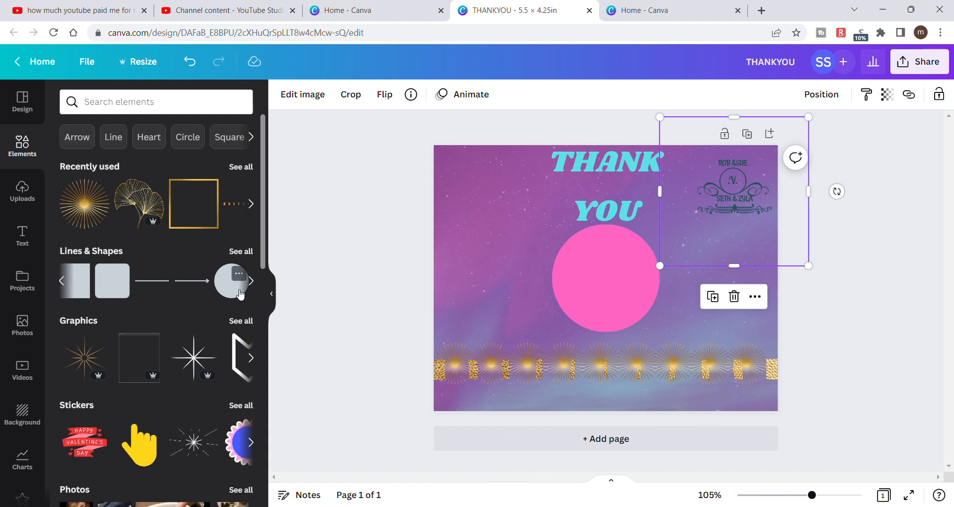
left_click_drag(261, 255, 260, 472)
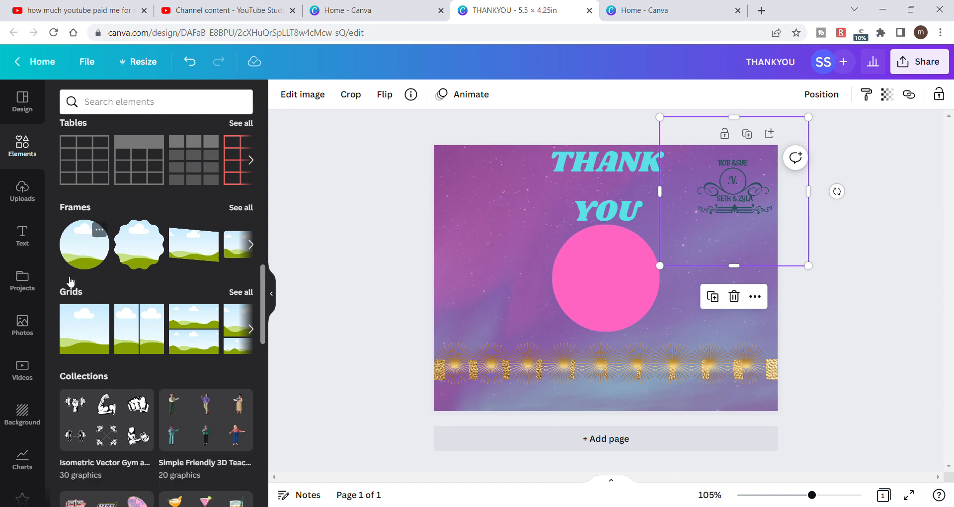
left_click(90, 251)
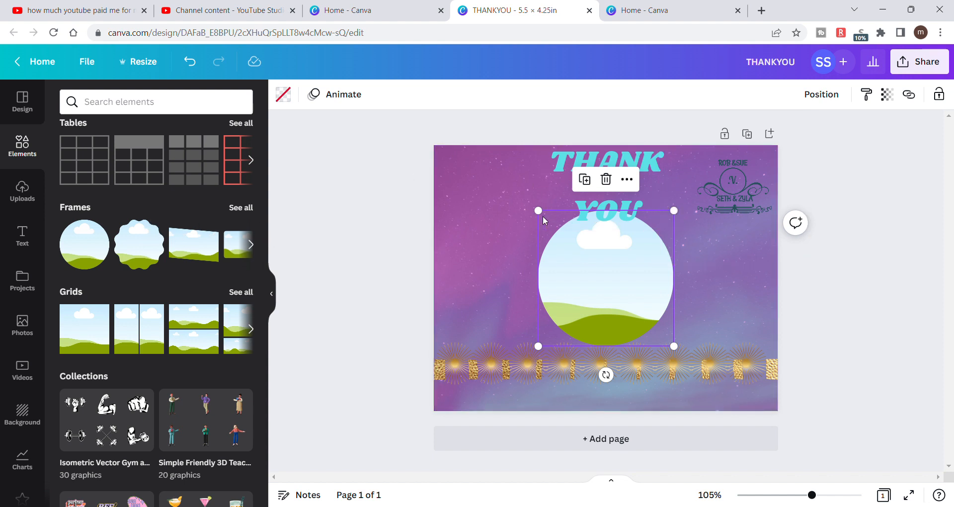
left_click_drag(545, 217, 564, 242)
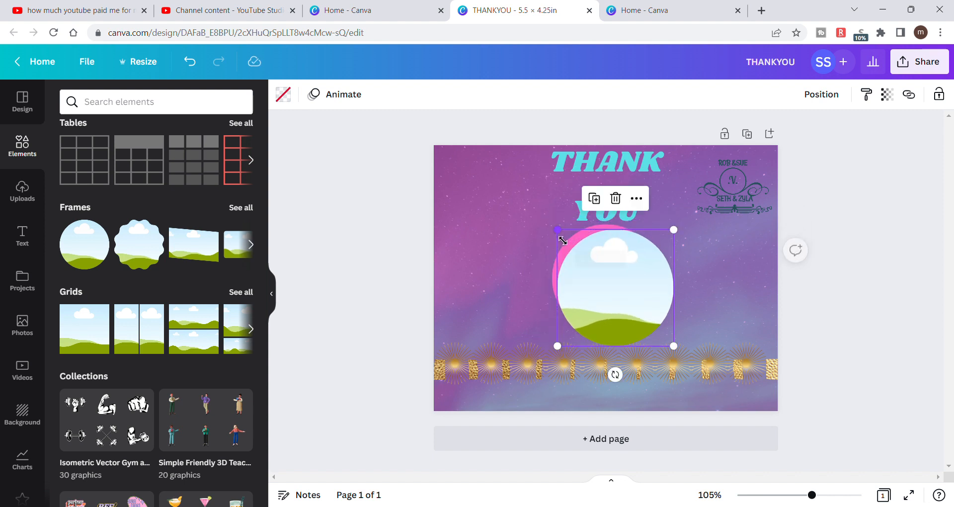
left_click_drag(601, 281, 591, 273)
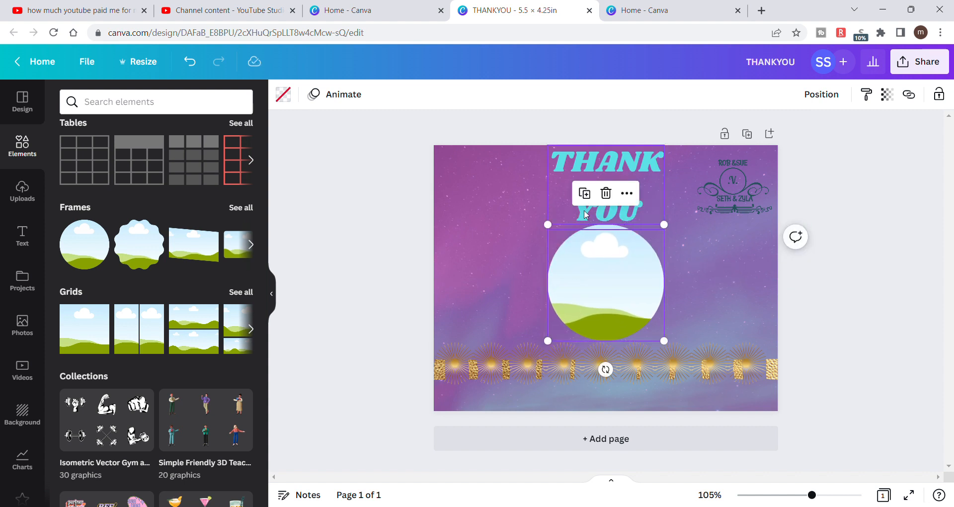
- Shrink the circular frame a little more, re-center it over the pink circle and deselect it
right_click(555, 231)
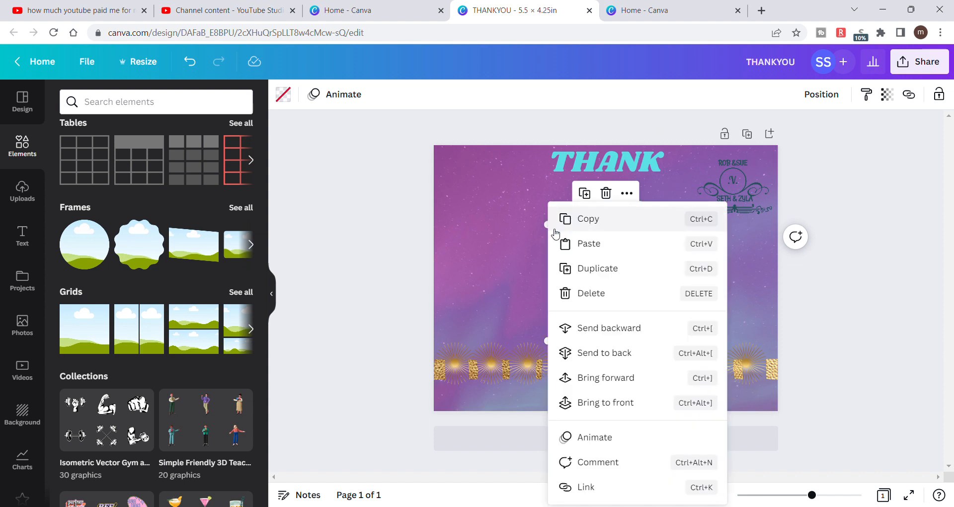
left_click(462, 205)
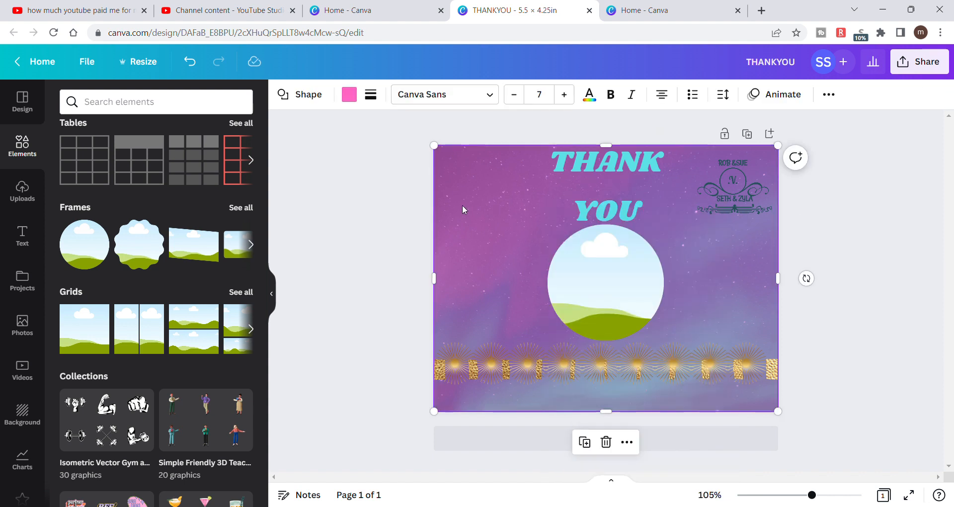
left_click(572, 255)
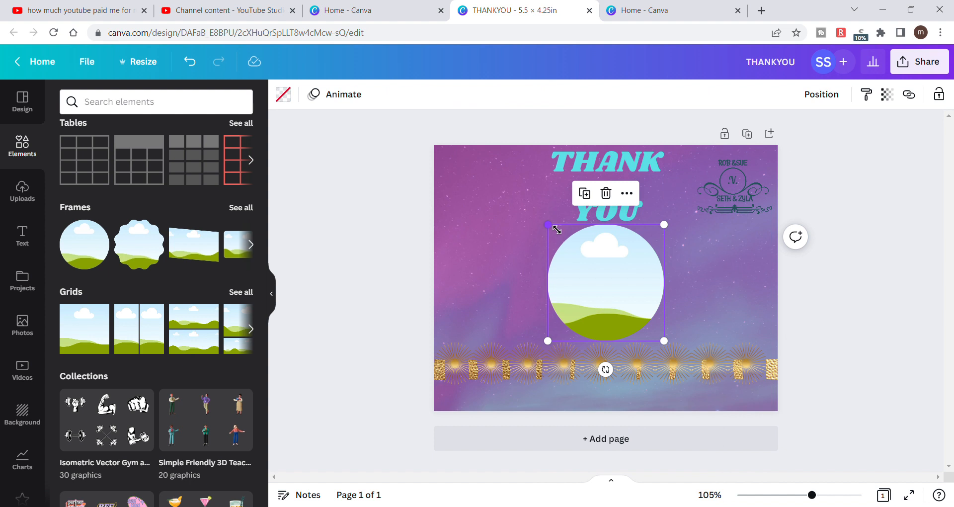
left_click_drag(557, 229, 562, 236)
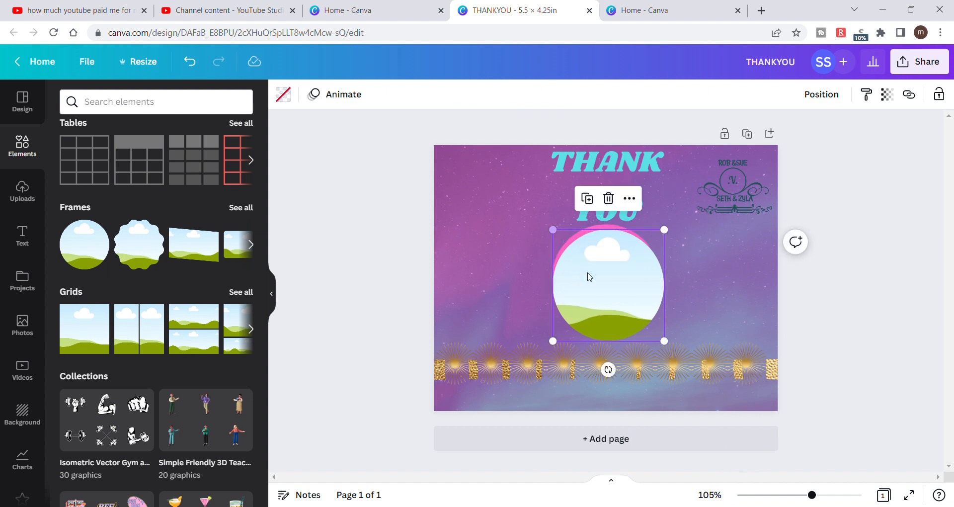
mouse_move(588, 278)
left_mouse_down()
mouse_move(591, 268)
mouse_move(602, 277)
mouse_move(591, 272)
left_mouse_up()
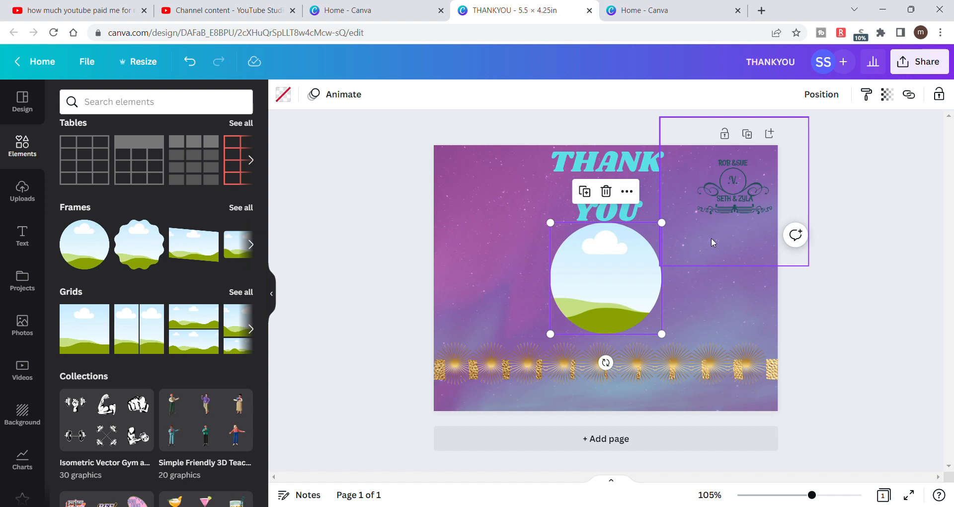
left_click(848, 203)
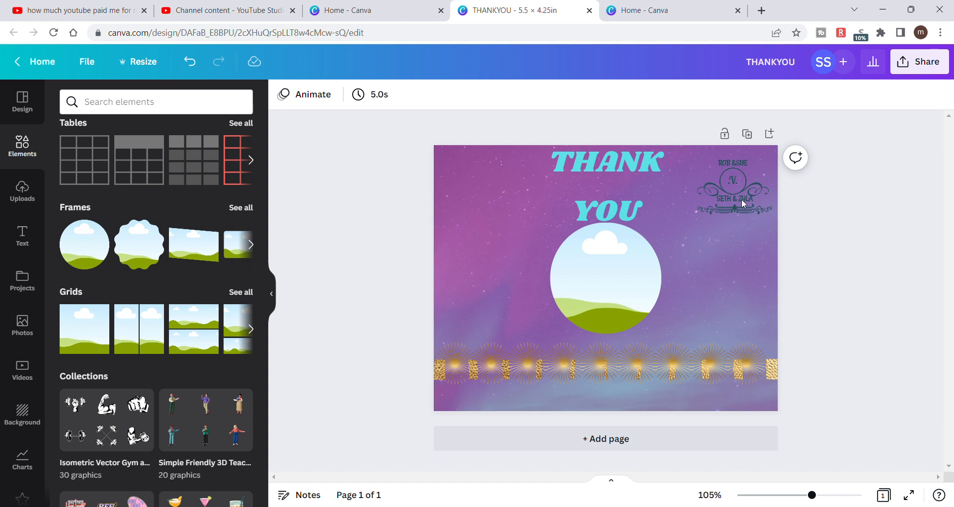
- Nudge the circular frame slightly and send it to the back so it sits behind the pink circle
left_click_drag(628, 258, 610, 267)
right_click(605, 266)
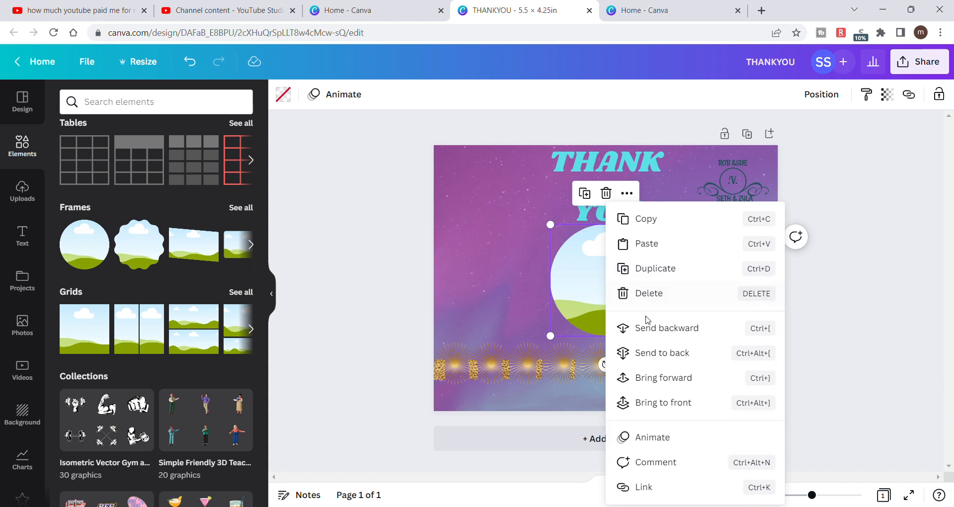
left_click(658, 353)
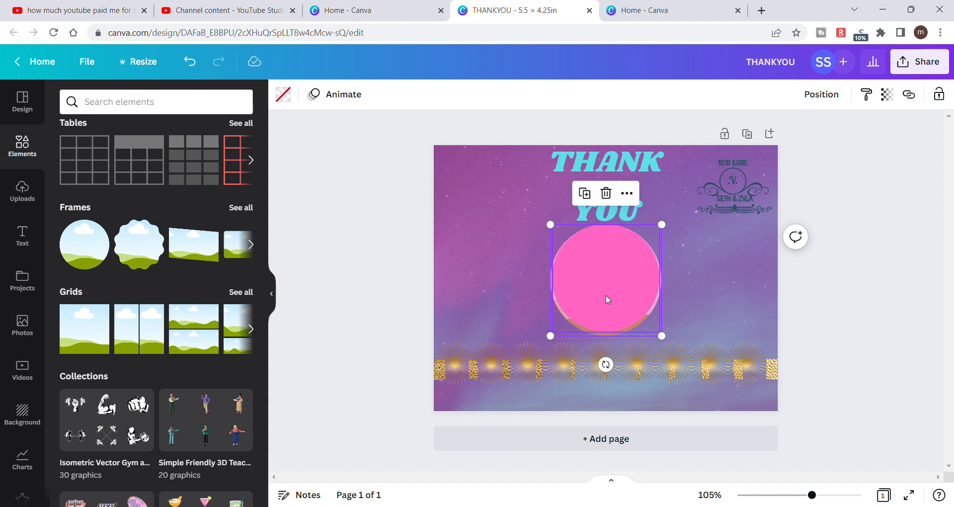
- Check the pink circle's alignment to the page
mouse_move(607, 296)
left_mouse_down()
mouse_move(610, 308)
mouse_move(611, 297)
left_mouse_up()
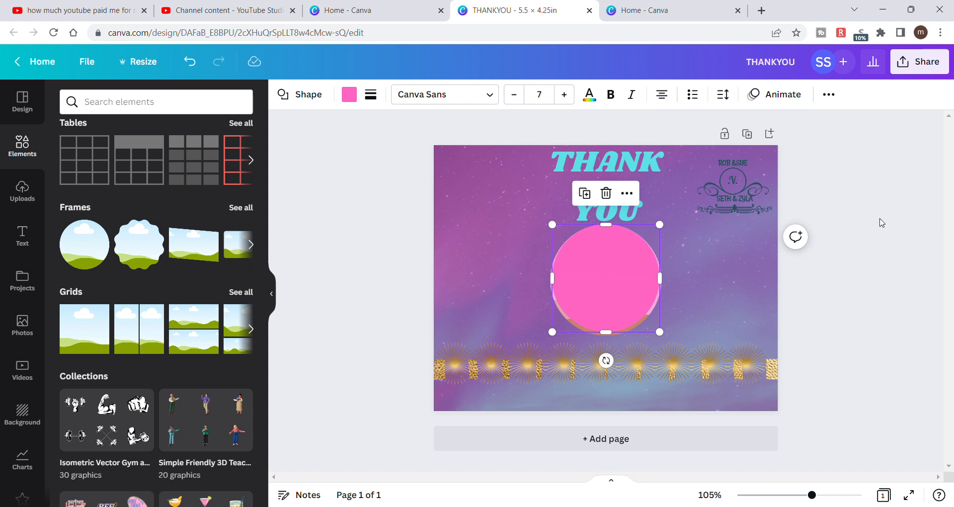
left_click(828, 94)
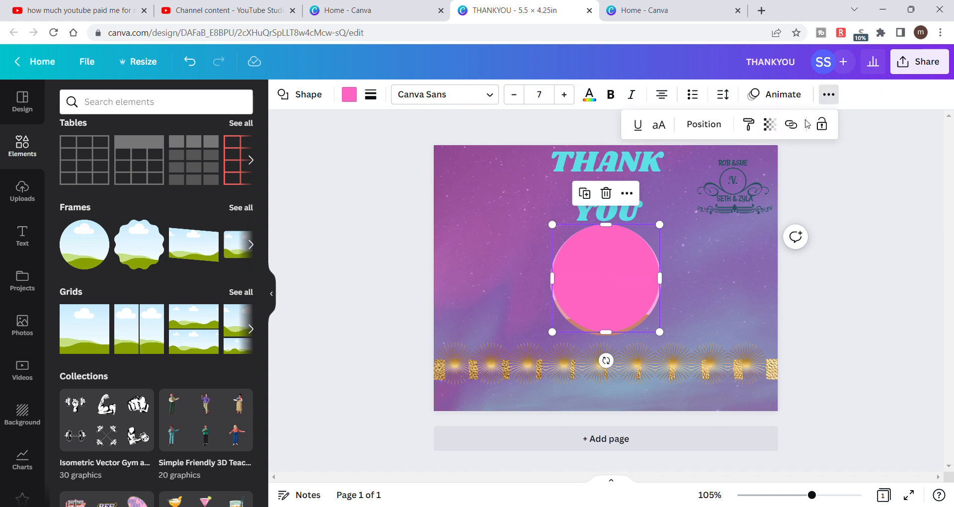
left_click(934, 230)
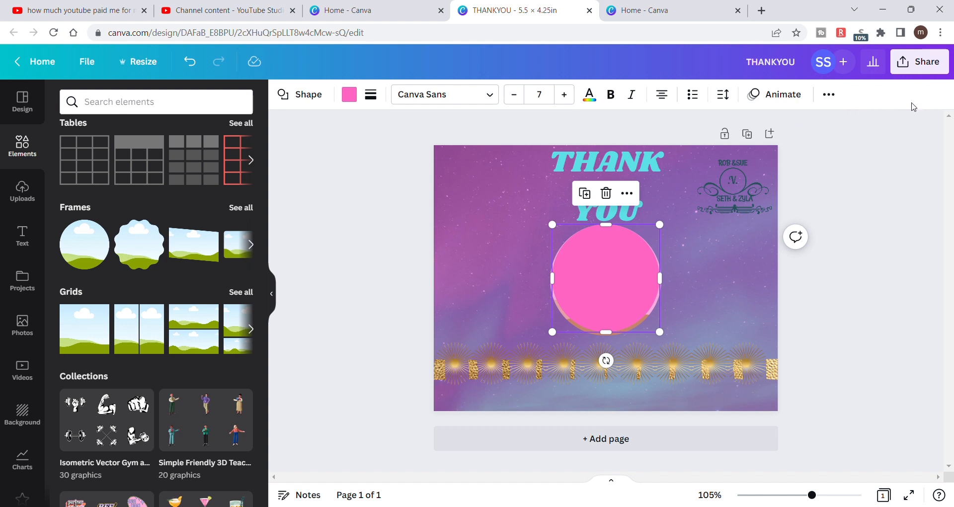
left_click(830, 97)
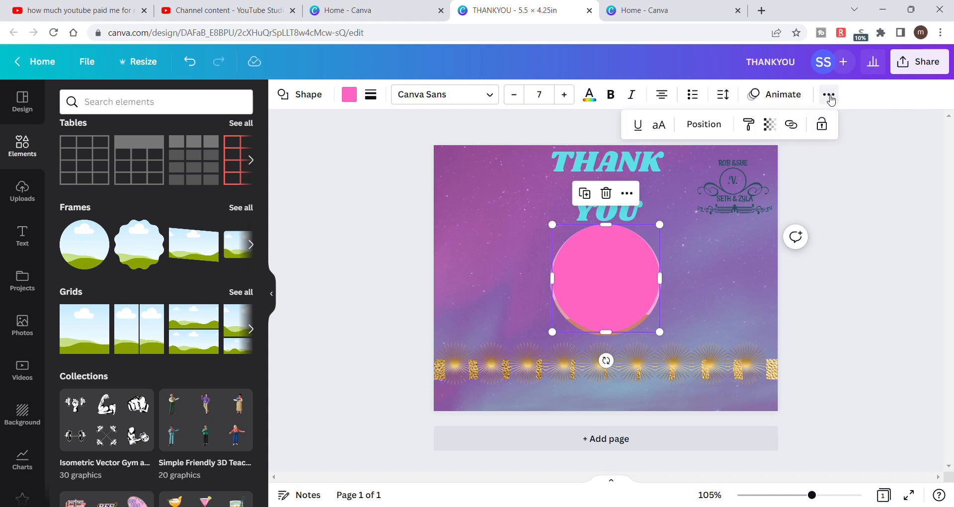
left_click(714, 128)
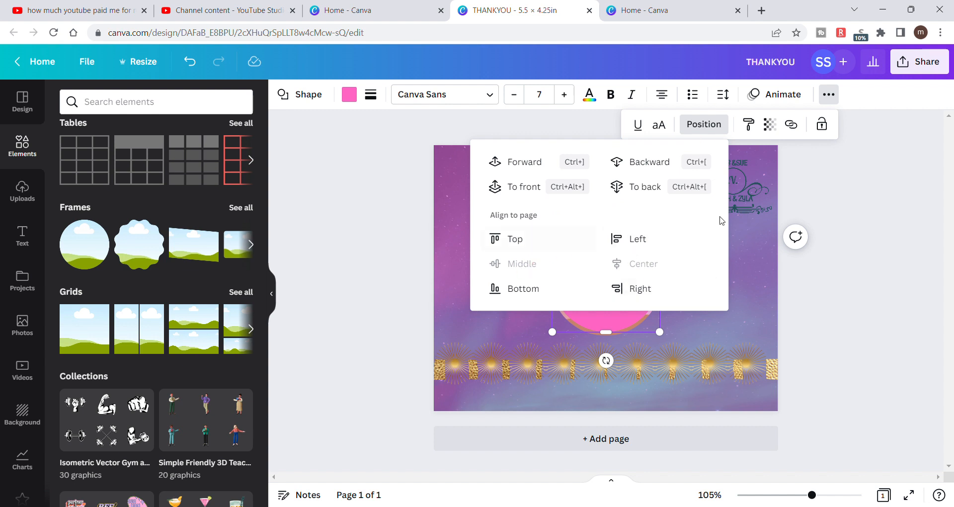
left_click(829, 285)
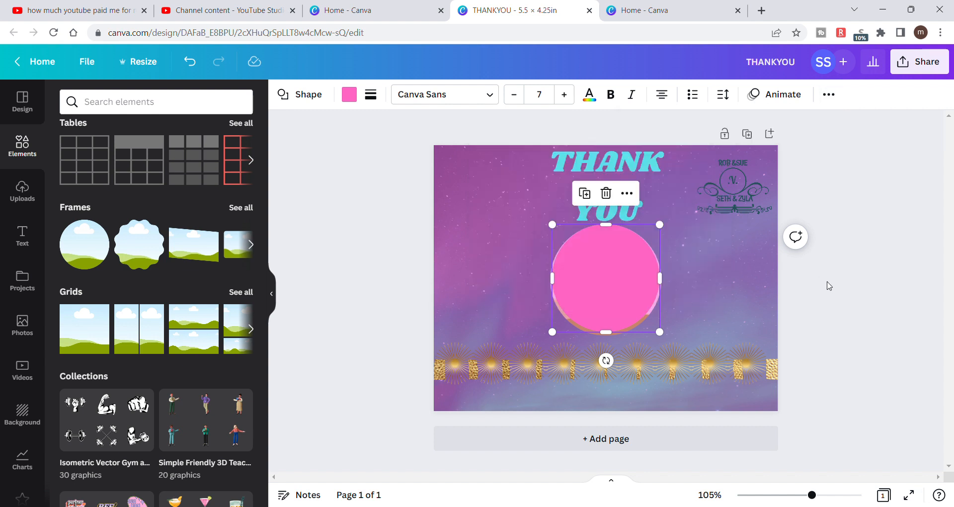
- Enlarge the pink circle slightly and shift it down to cover the circular frame behind it
left_click(833, 313)
left_click(622, 284)
mouse_move(622, 285)
left_mouse_down()
mouse_move(635, 289)
mouse_move(624, 290)
left_mouse_up()
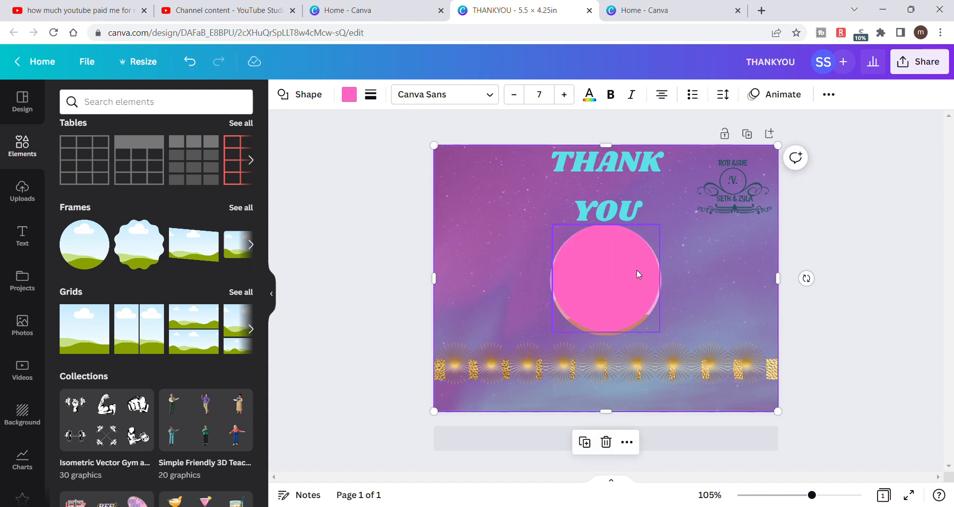
left_click(637, 269)
left_click_drag(667, 233, 671, 227)
left_click_drag(622, 261, 624, 274)
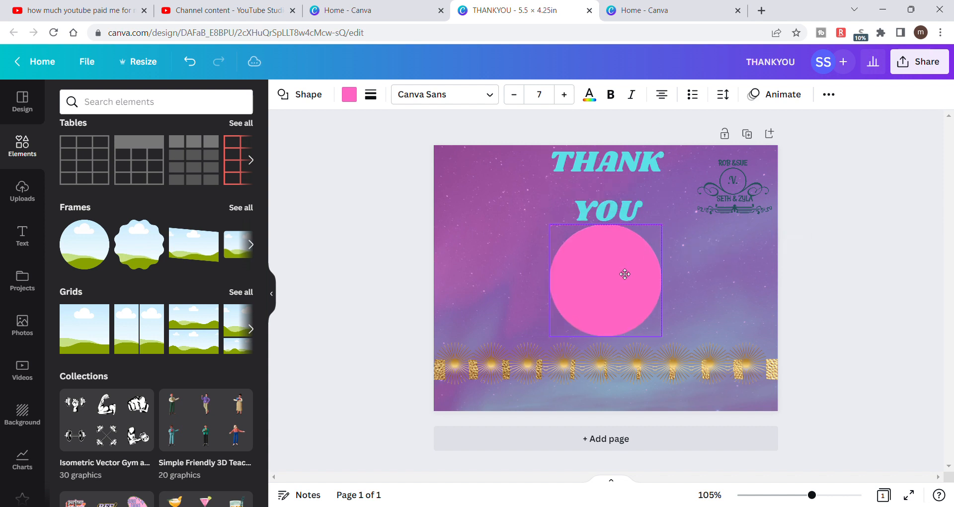
- Align the enlarged pink circle to the center and middle of the page and deselect it
left_click(828, 95)
left_click(725, 130)
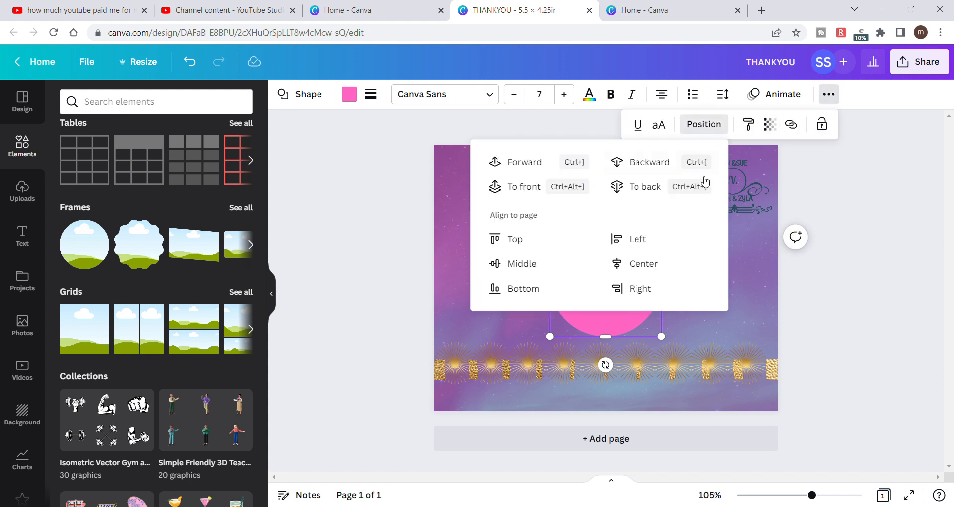
left_click(677, 268)
left_click(528, 264)
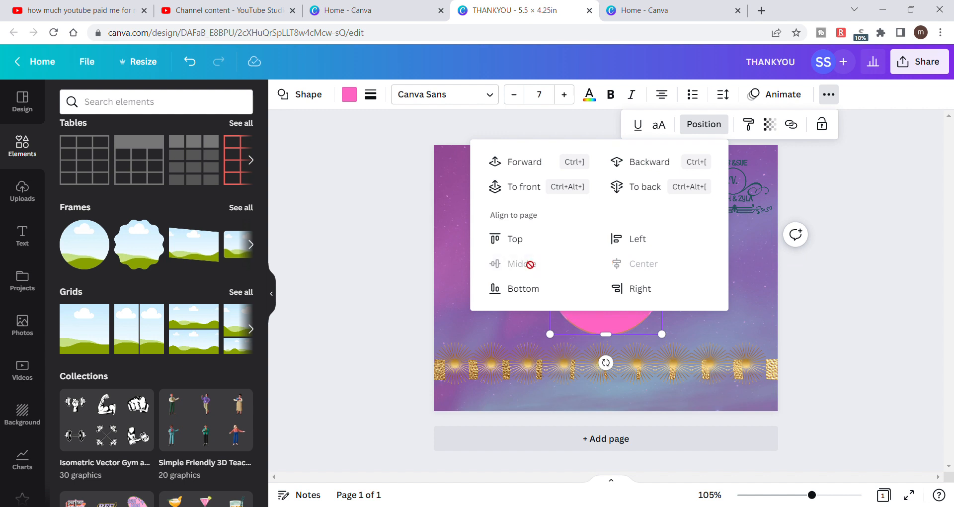
left_click(851, 339)
left_click(850, 338)
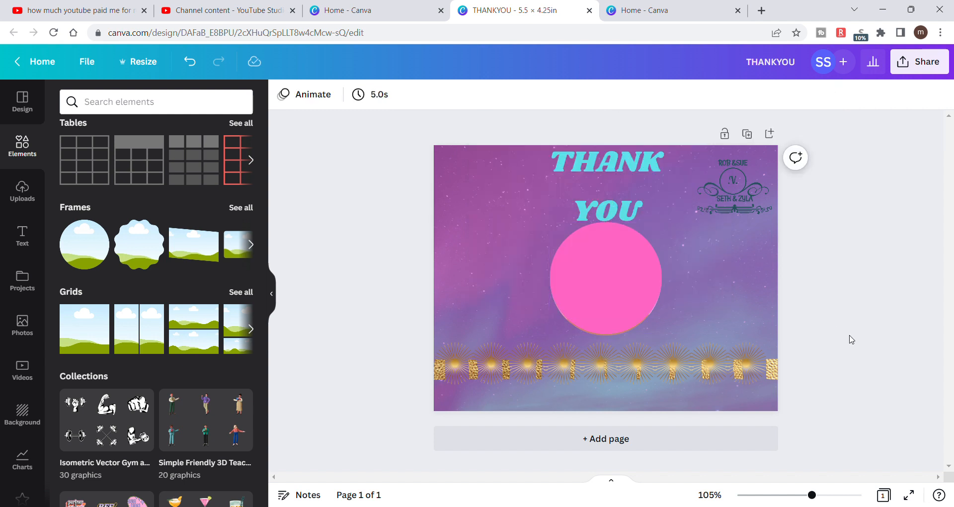
- Enlarge the pink circle slightly, realign it to the center and middle of the page, and deselect it
left_click(623, 301)
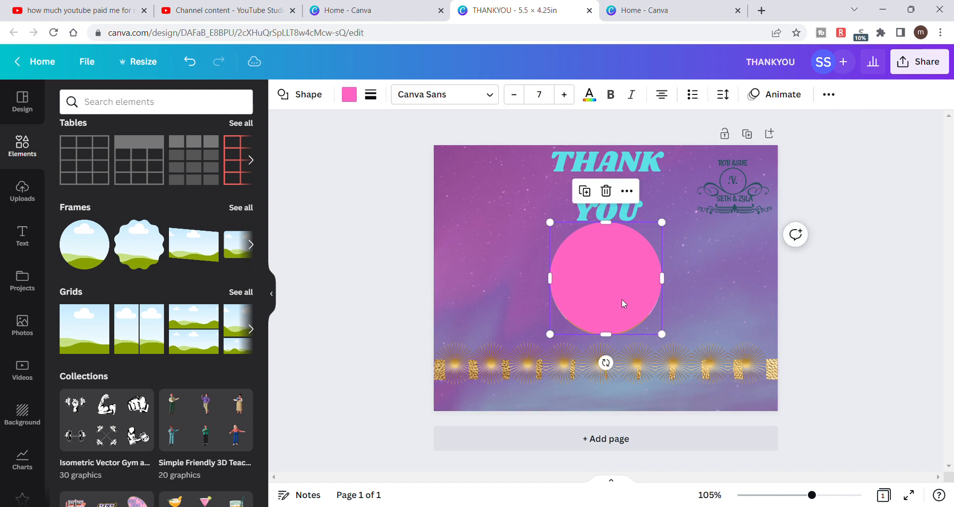
left_click_drag(670, 231, 672, 228)
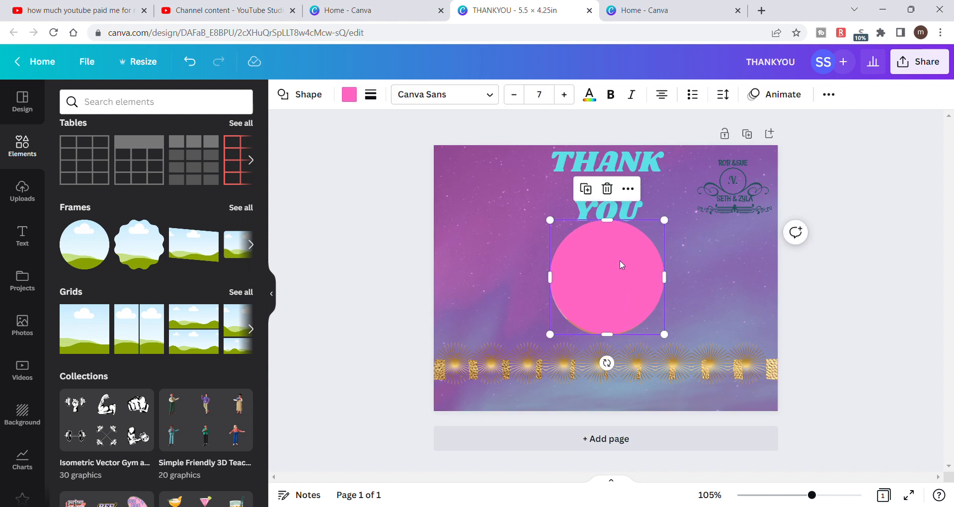
left_click(829, 95)
left_click(696, 124)
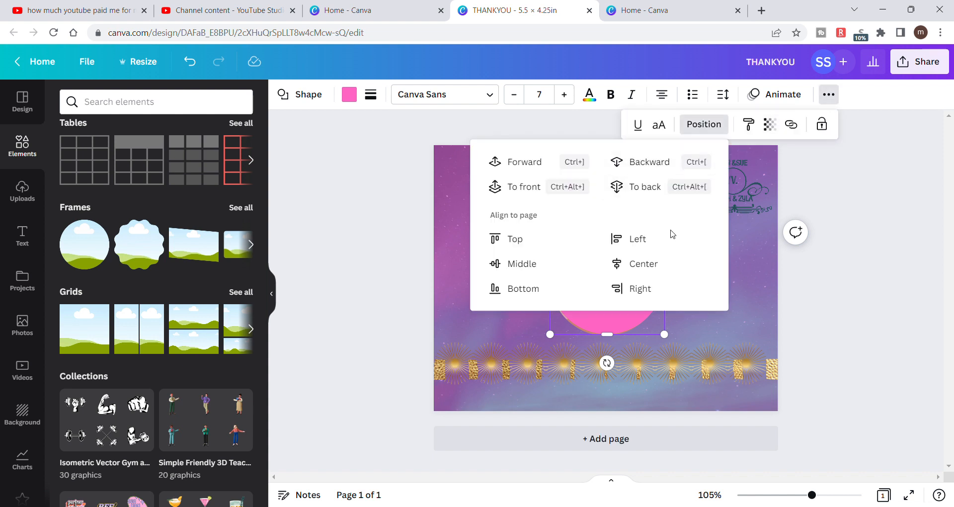
left_click(661, 264)
left_click(550, 263)
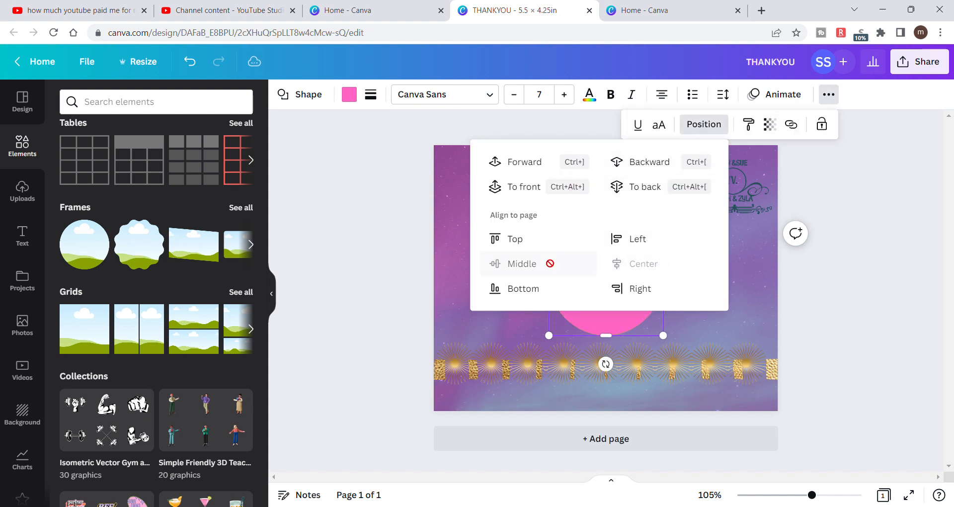
left_click(865, 291)
left_click(865, 290)
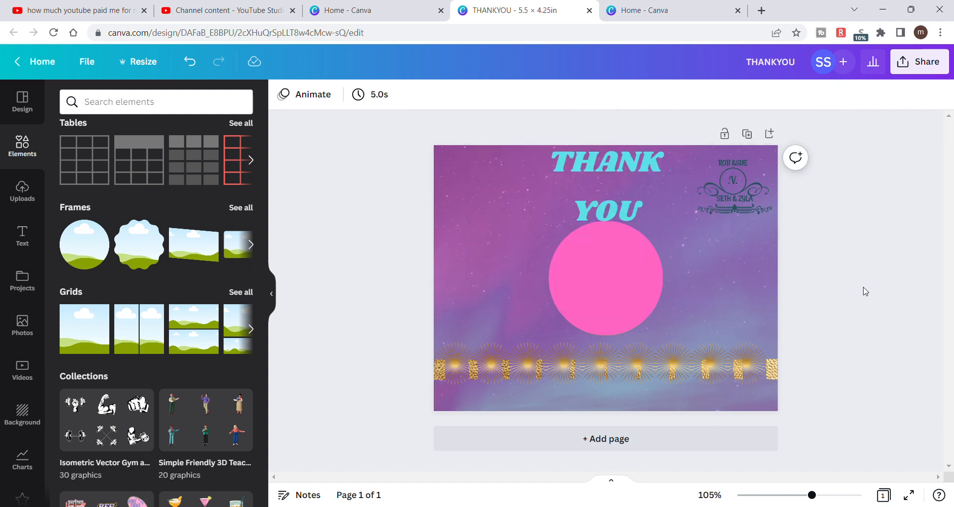
left_click(640, 278)
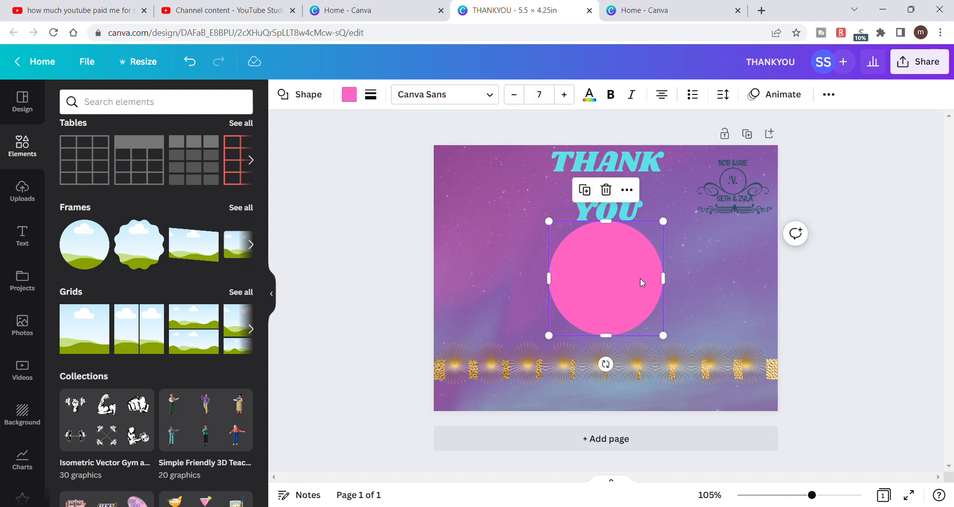
left_click(828, 94)
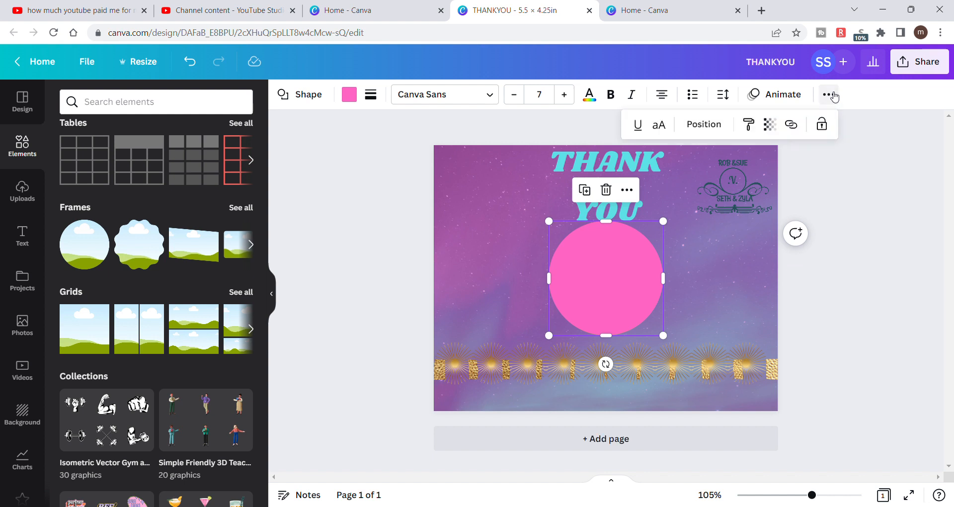
left_click(868, 172)
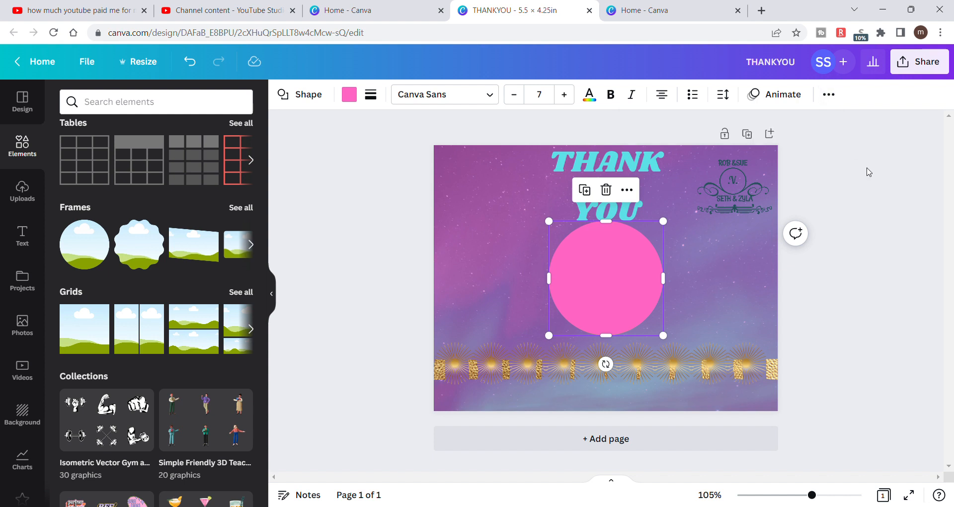
left_click(869, 171)
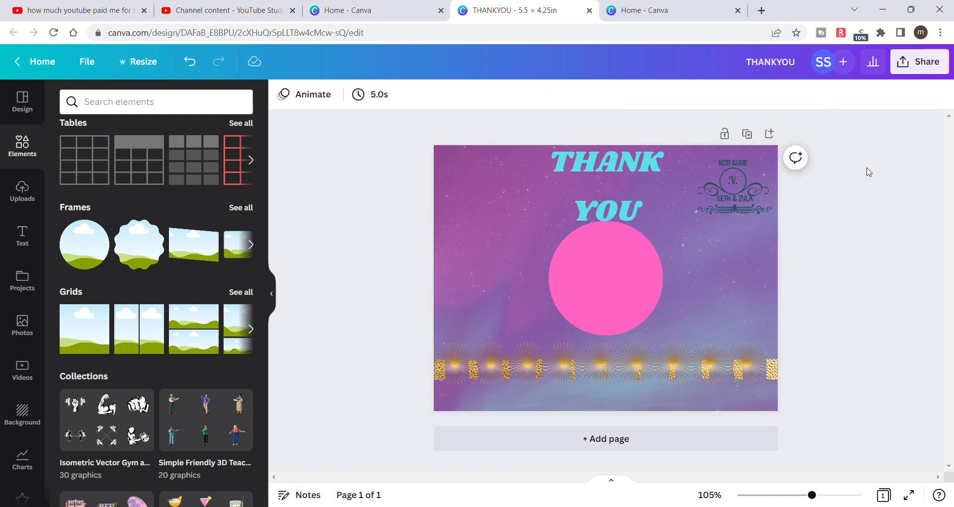
- Try to move the pink circle aside and shift the circular frame behind it, undoing the first background shift
left_click_drag(620, 276, 695, 264)
left_click_drag(566, 285, 565, 301)
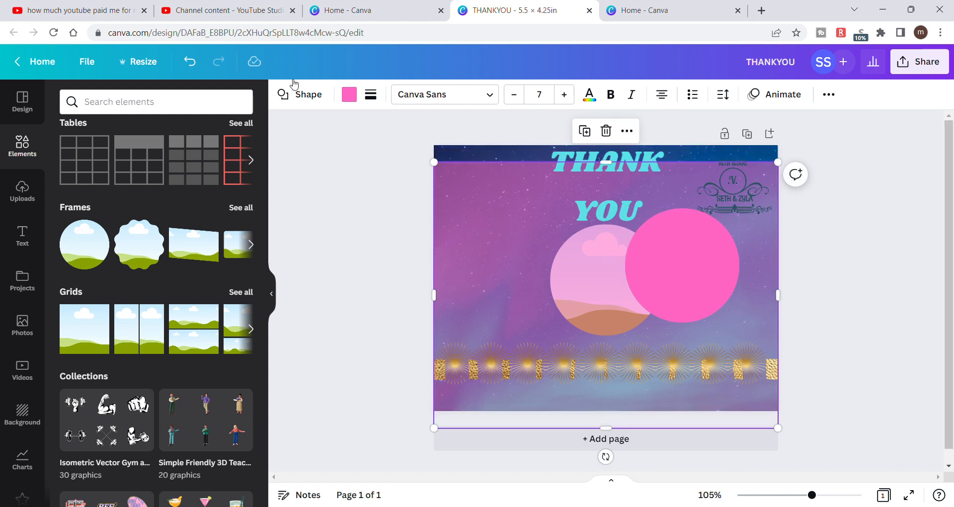
left_click(199, 63)
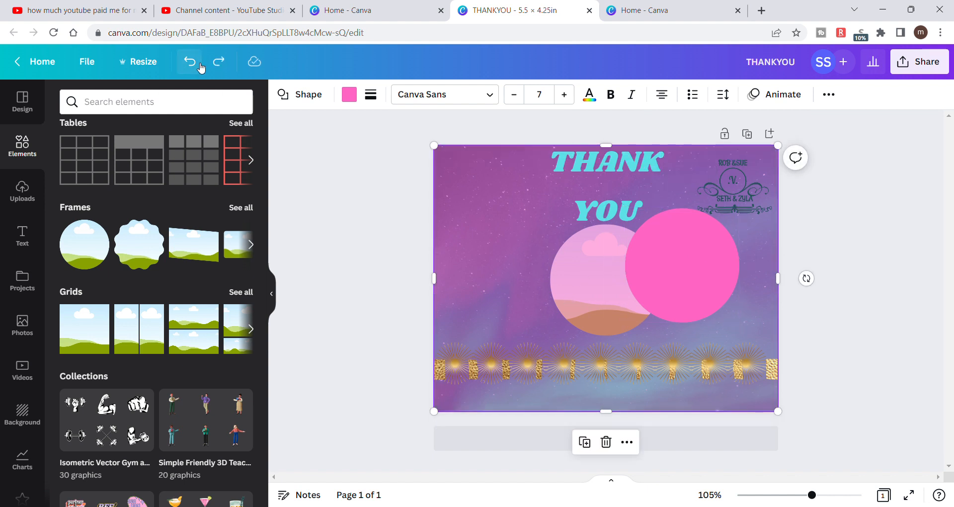
left_click(343, 186)
left_click(567, 294)
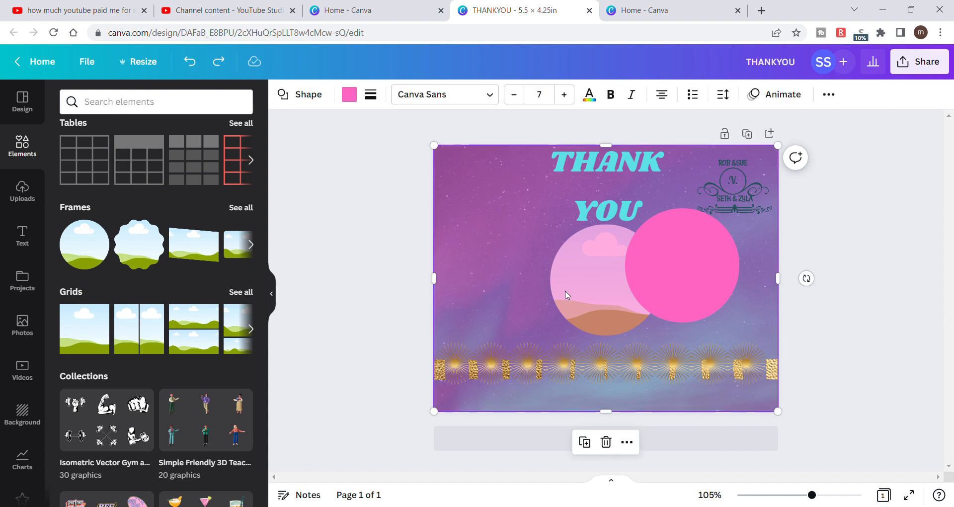
mouse_move(667, 281)
left_mouse_down()
mouse_move(627, 285)
mouse_move(620, 298)
mouse_move(670, 286)
left_mouse_up()
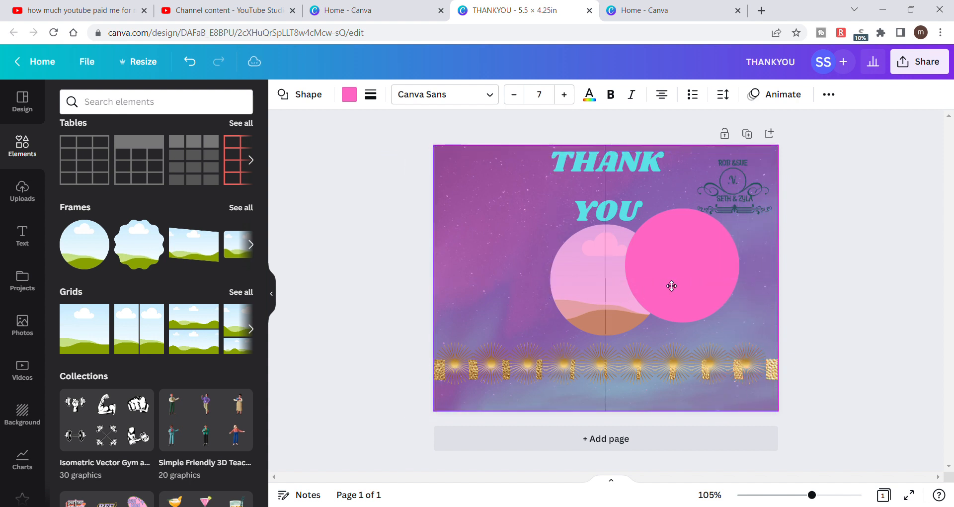
- Undo the recent moves, resizes and layer changes until the circular frame is back in front of the pink circle
left_click(196, 58)
left_click(196, 59)
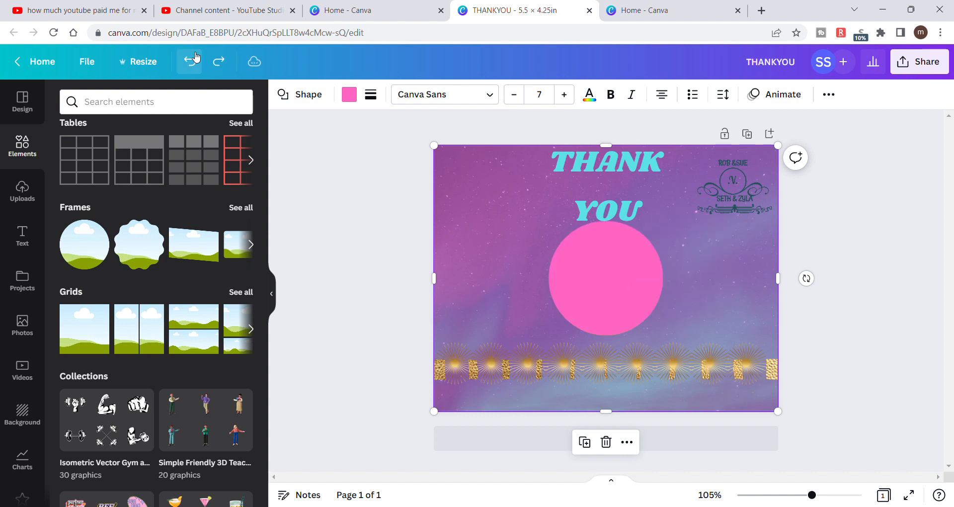
left_click(195, 59)
left_click(195, 59)
left_click(196, 58)
left_click(196, 58)
left_click(196, 58)
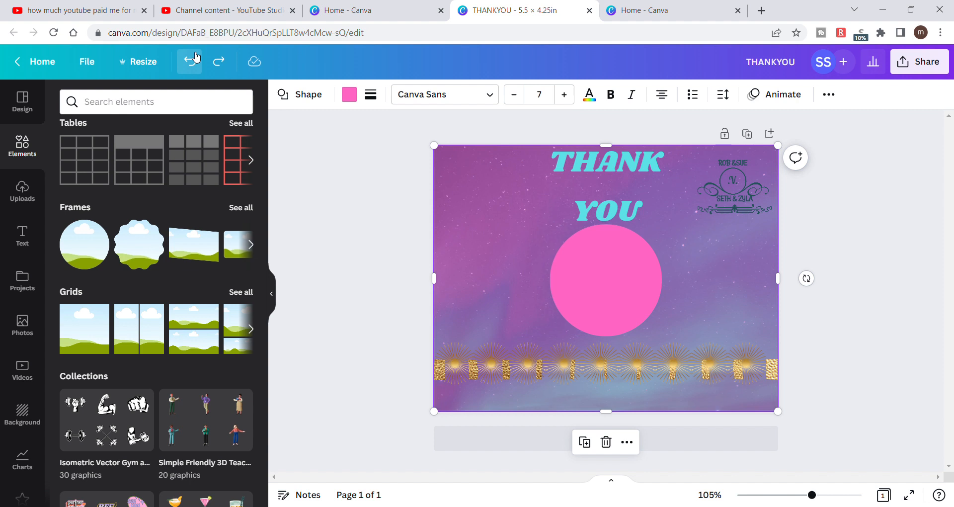
left_click(196, 58)
left_click(195, 59)
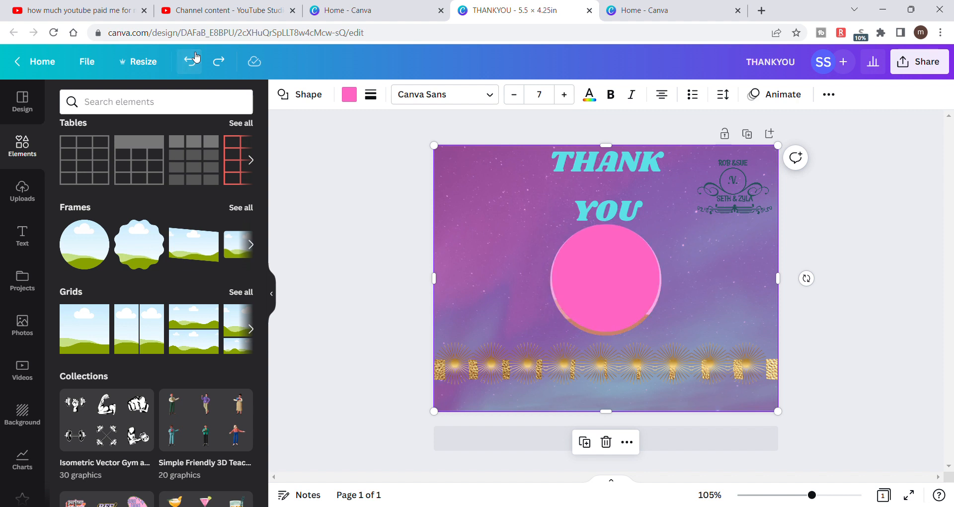
left_click(196, 59)
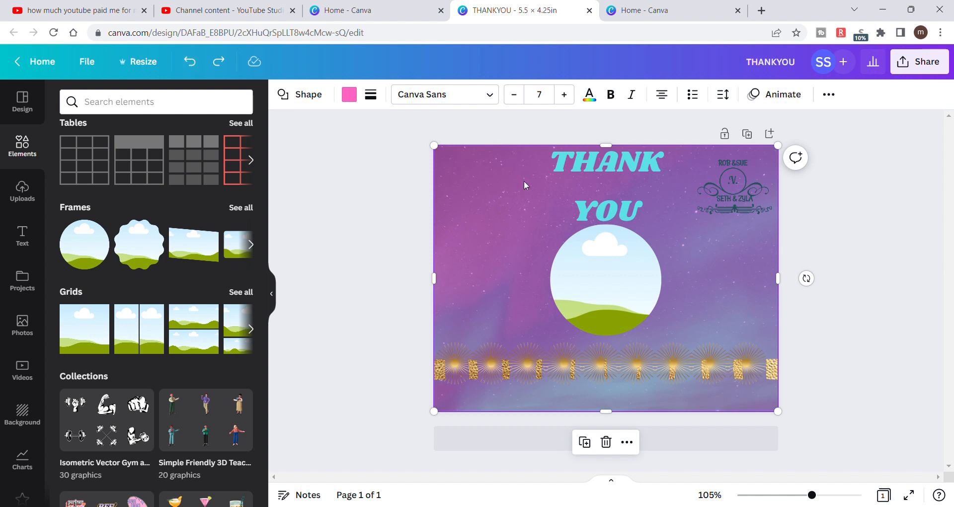
- Shift the aurora background down slightly and deselect it
left_click_drag(603, 260, 609, 266)
left_click(499, 199)
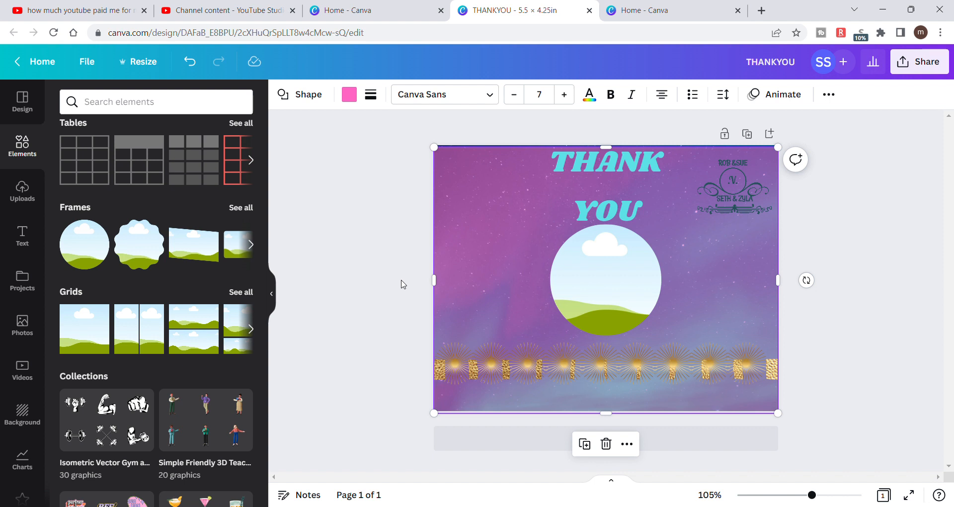
left_click(619, 421)
left_click(330, 271)
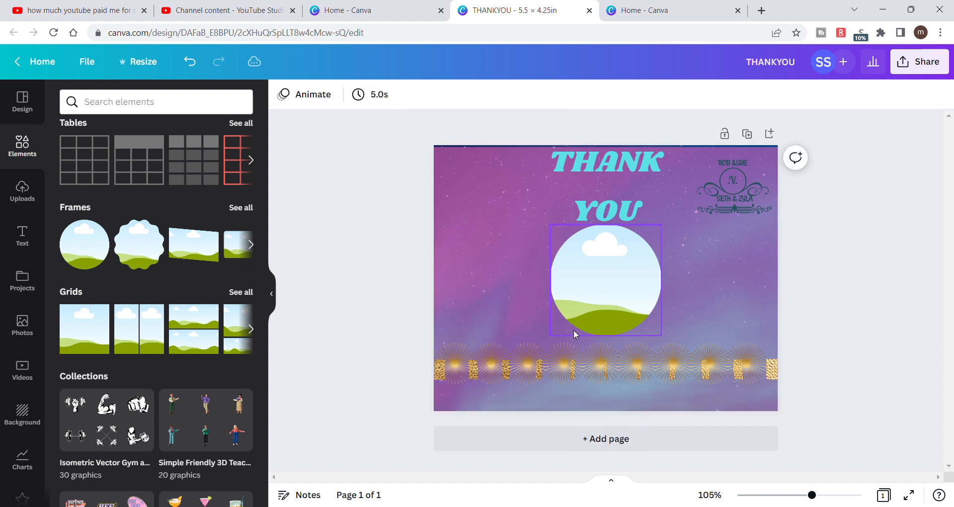
- Separate the circular frame from the pink circle and align the frame to the center and middle of the page
left_click_drag(610, 309, 715, 306)
left_click_drag(598, 285, 477, 285)
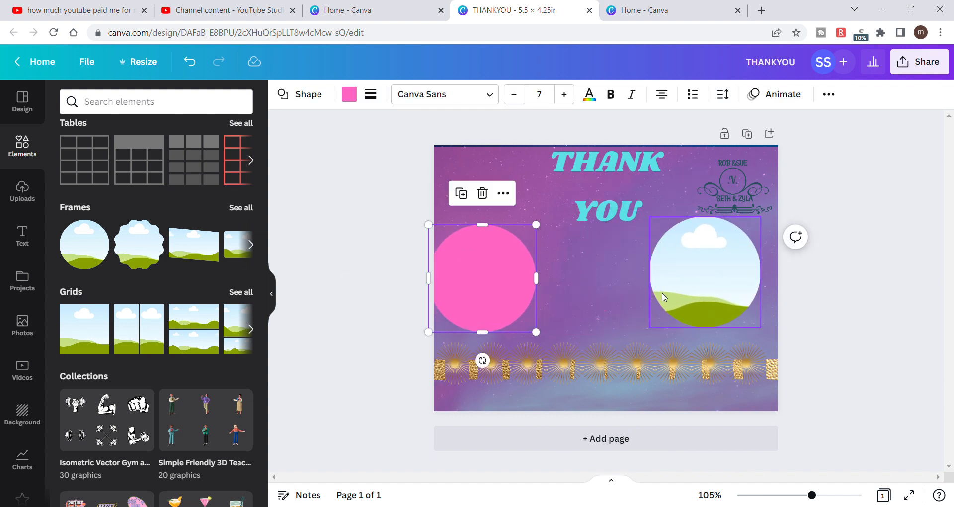
left_click_drag(692, 294, 601, 312)
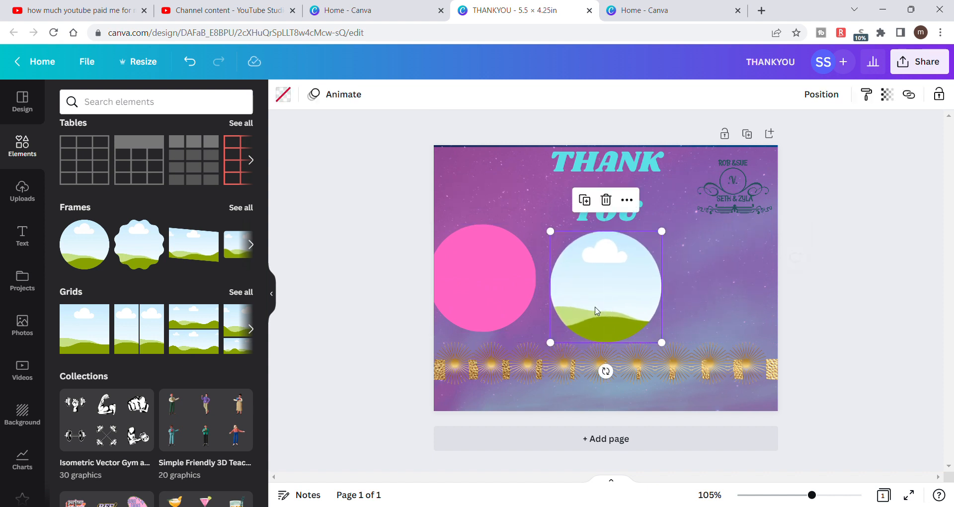
left_click(823, 95)
left_click(660, 241)
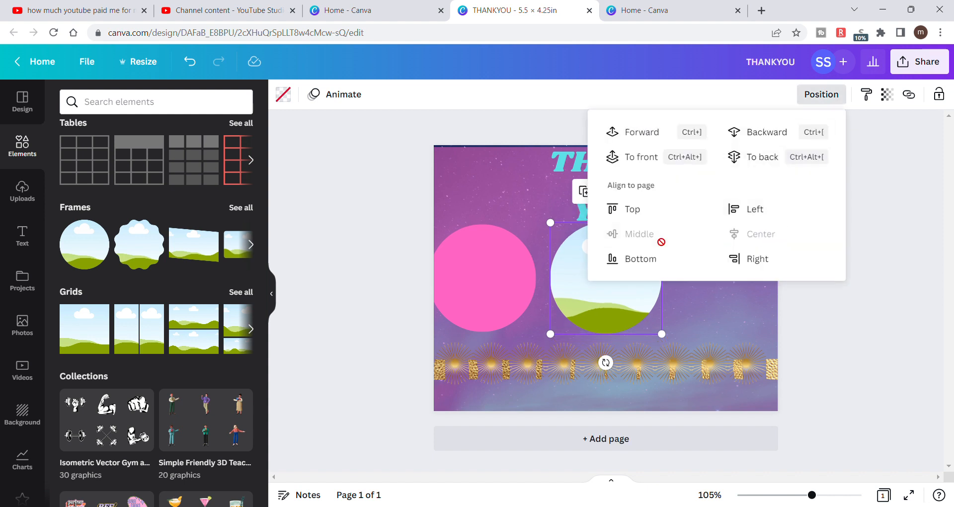
left_click(897, 354)
- Bring the pink circle to the front and place it over the circular frame
left_click_drag(505, 279, 517, 261)
right_click(517, 260)
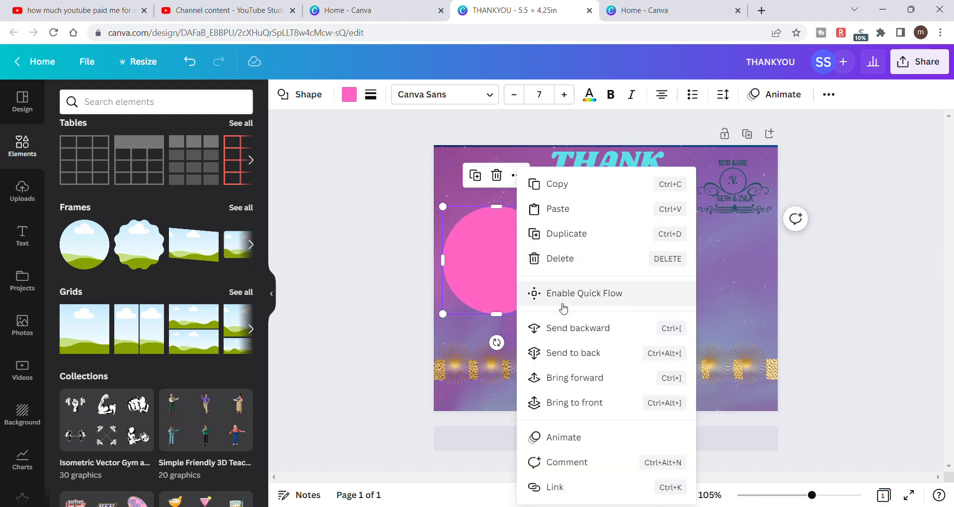
left_click(588, 402)
left_click_drag(481, 253, 565, 269)
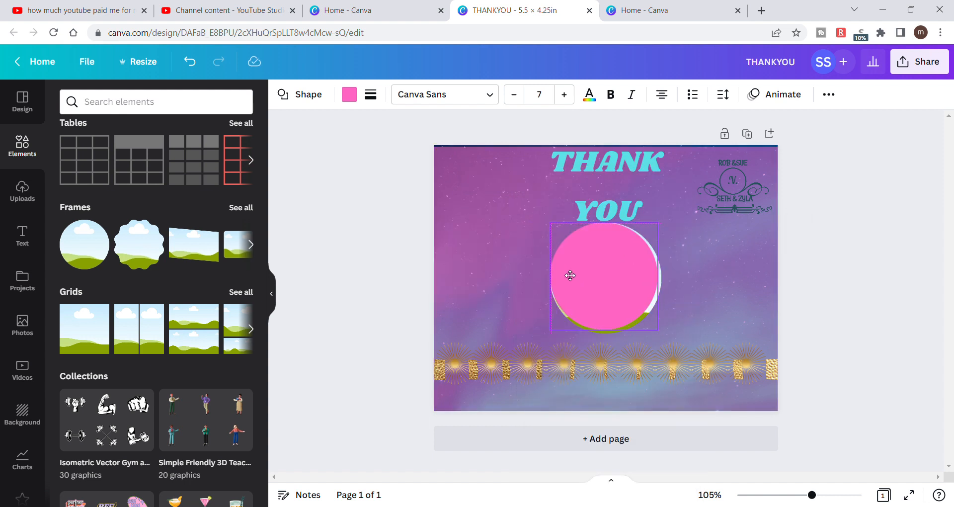
- Enlarge the pink circle to cover the frame and align it to the center and middle of the page
left_click_drag(667, 234, 675, 226)
mouse_move(636, 255)
left_mouse_down()
mouse_move(639, 262)
mouse_move(631, 255)
left_mouse_up()
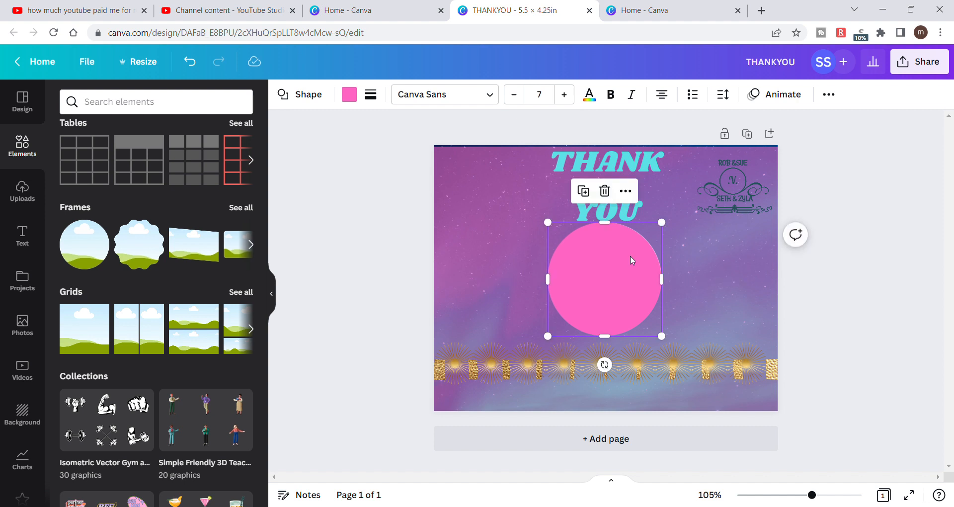
left_click(830, 93)
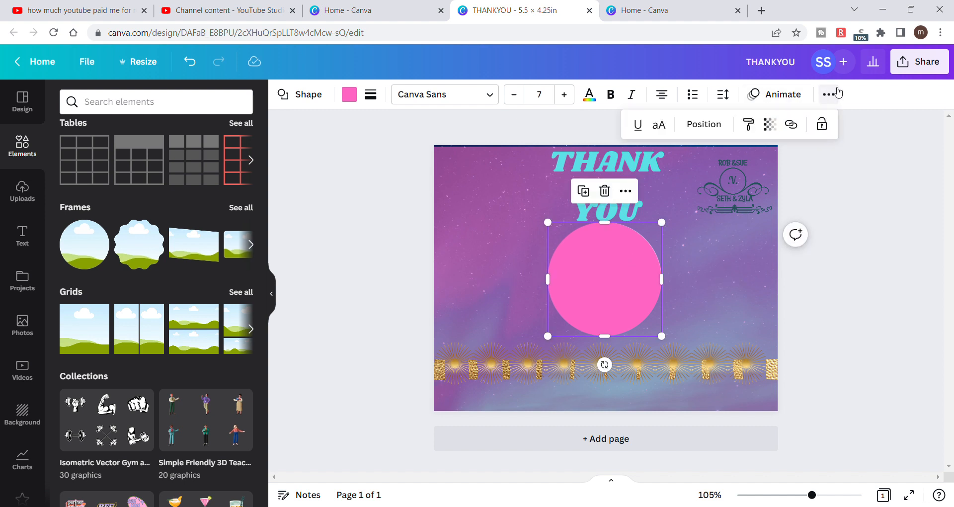
left_click(710, 122)
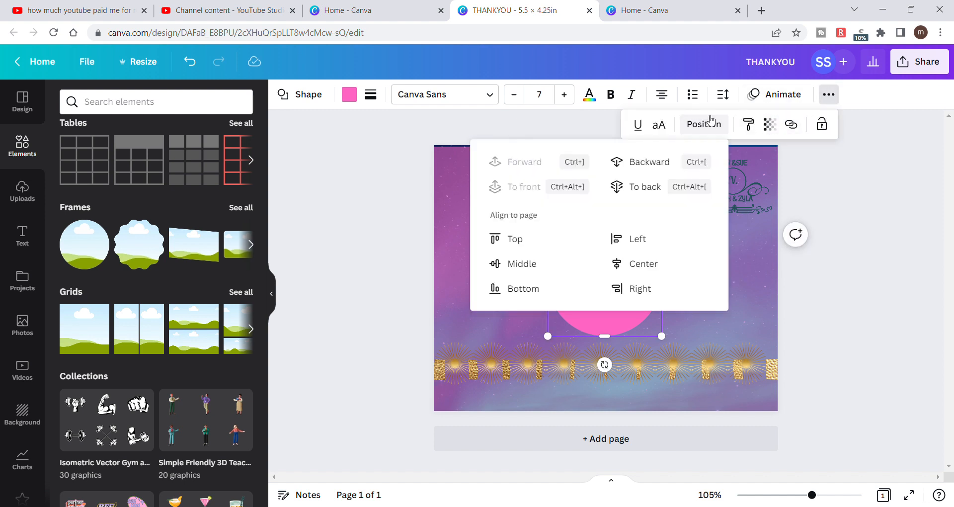
left_click(673, 264)
left_click(541, 267)
key("Escape")
left_click(889, 351)
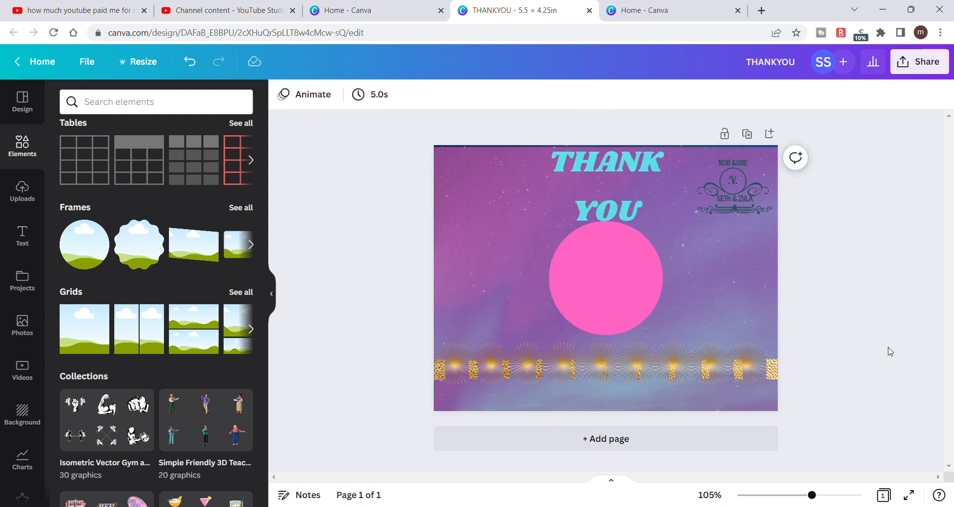
- Shrink the THANK YOU heading to size 31.5 and fit it on one line centered above the pink circle
left_click(646, 198)
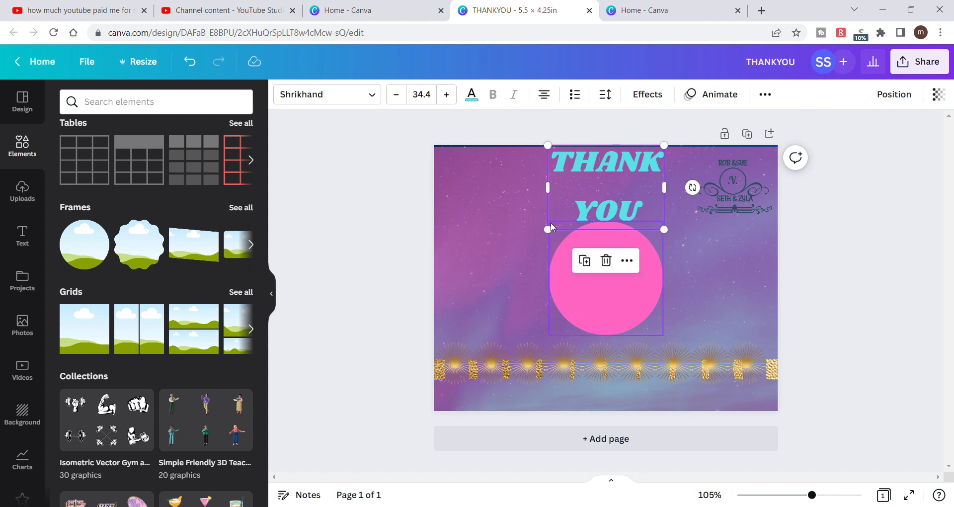
left_click_drag(548, 230, 557, 222)
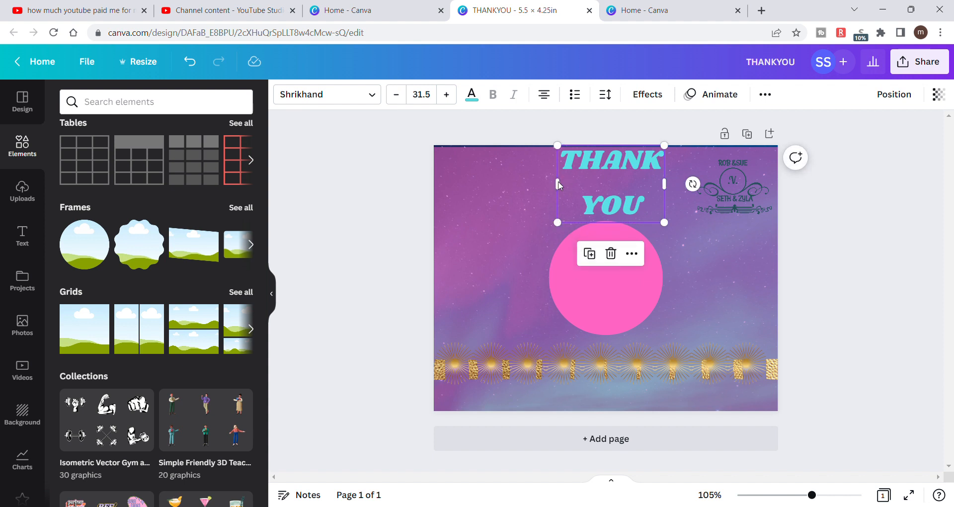
left_click_drag(559, 184, 476, 196)
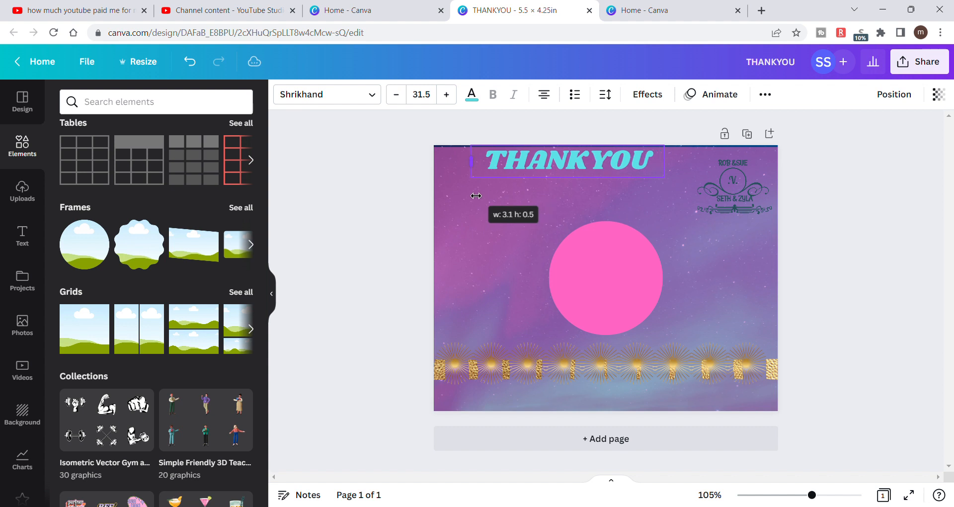
left_click_drag(547, 163, 585, 185)
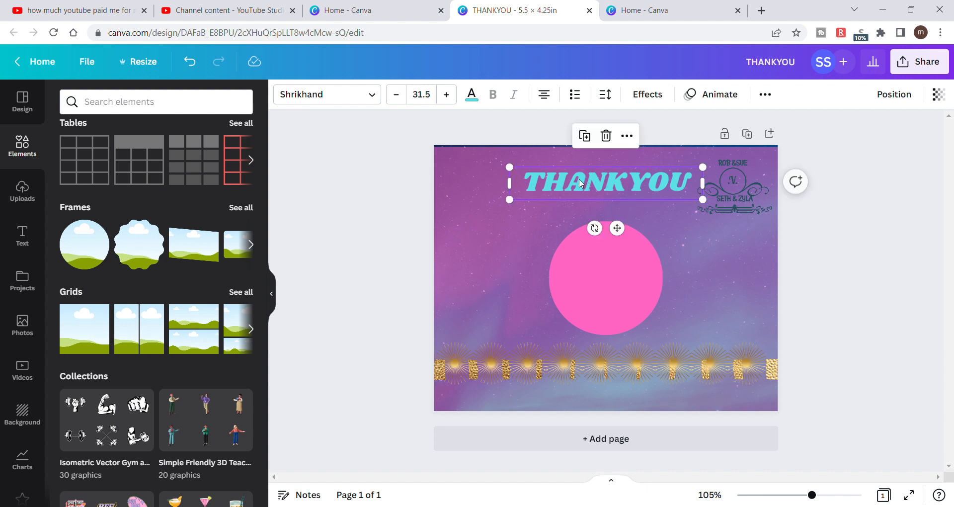
- Bring the logo to the front and center it on the pink circle, checking its alignment to the page
left_click_drag(736, 181, 715, 245)
right_click(715, 240)
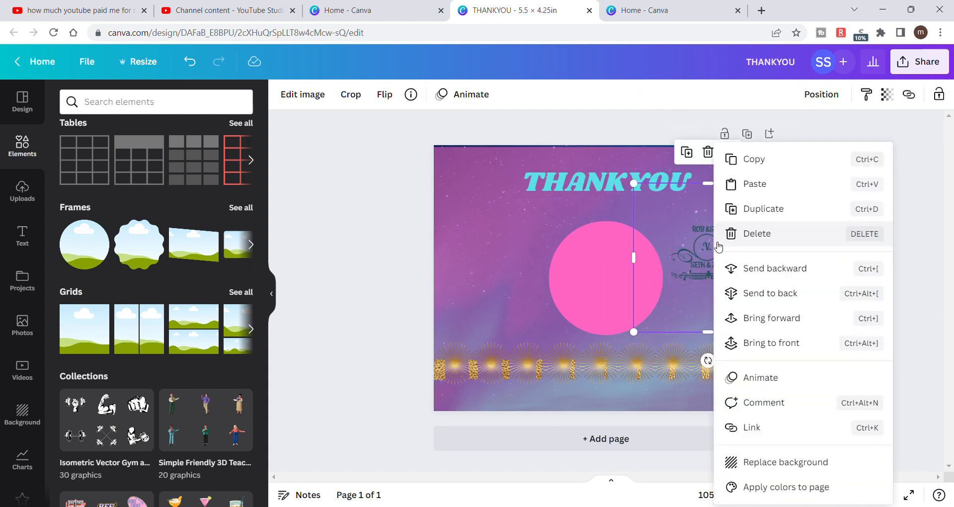
left_click(768, 342)
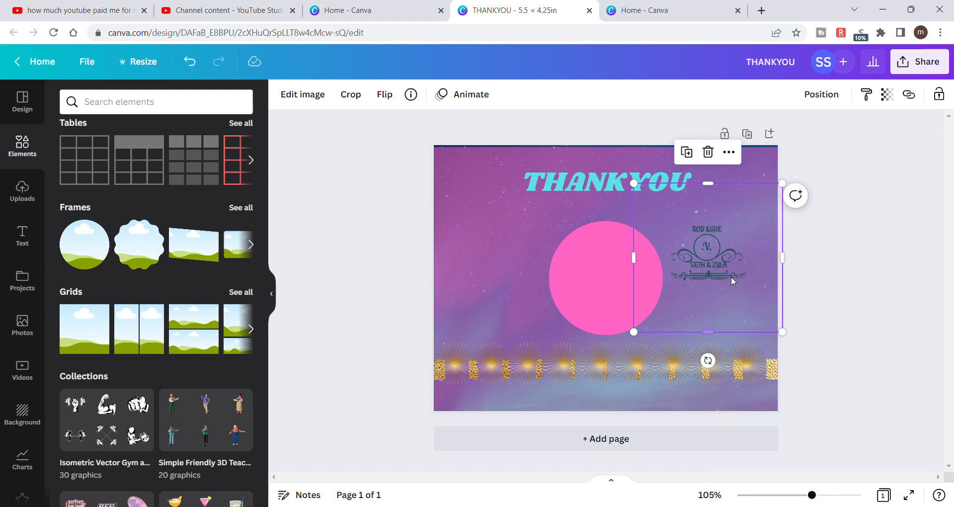
left_click_drag(714, 239, 612, 266)
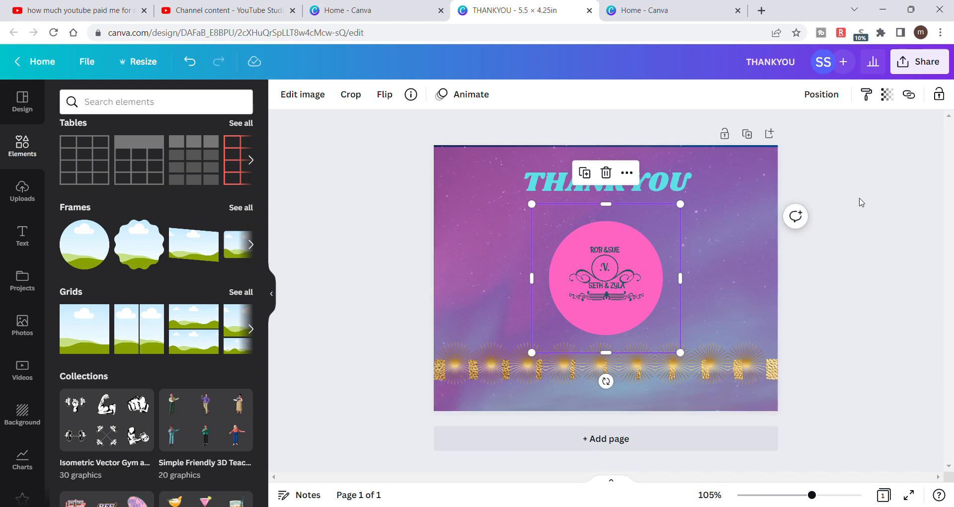
left_click(823, 99)
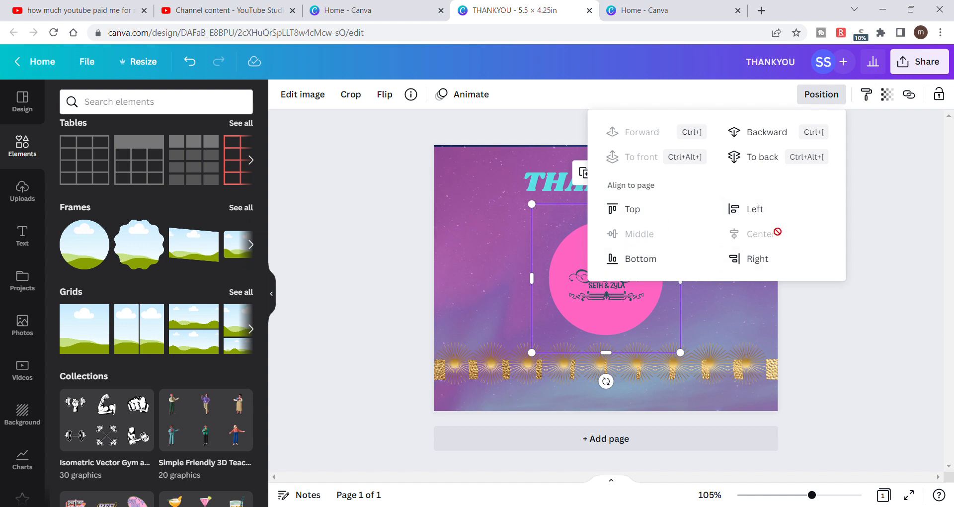
left_click(895, 310)
left_click(895, 311)
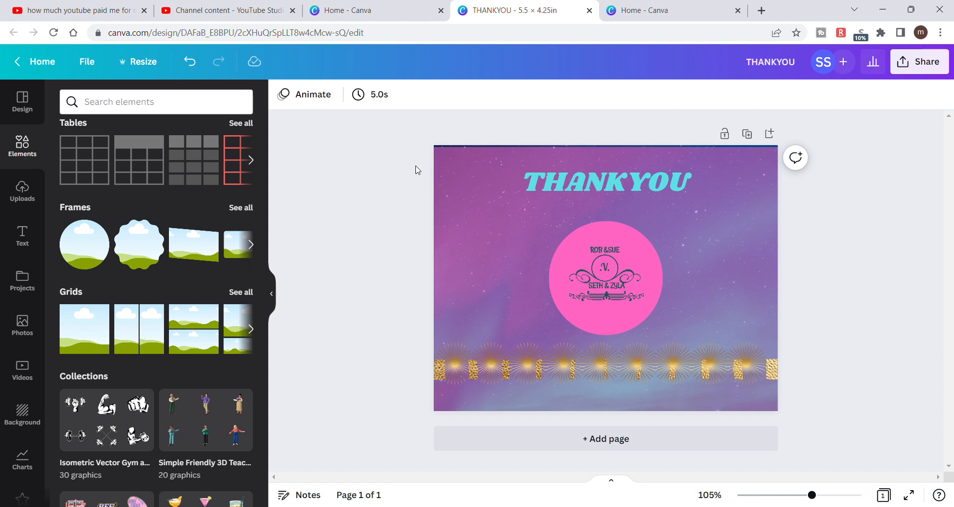
- Stretch the translucent pink overlay rectangle upward so it covers the page right to its top edge
left_click(479, 175)
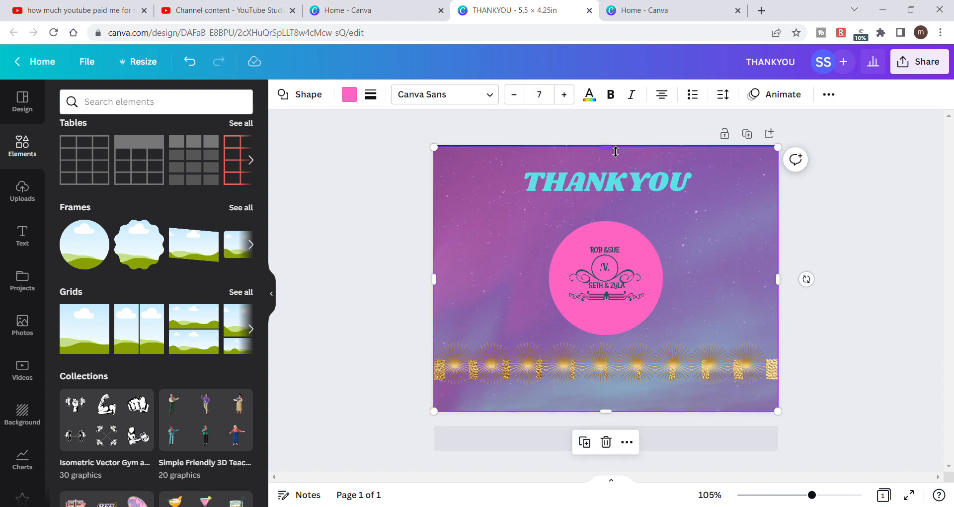
left_click_drag(616, 151, 616, 150)
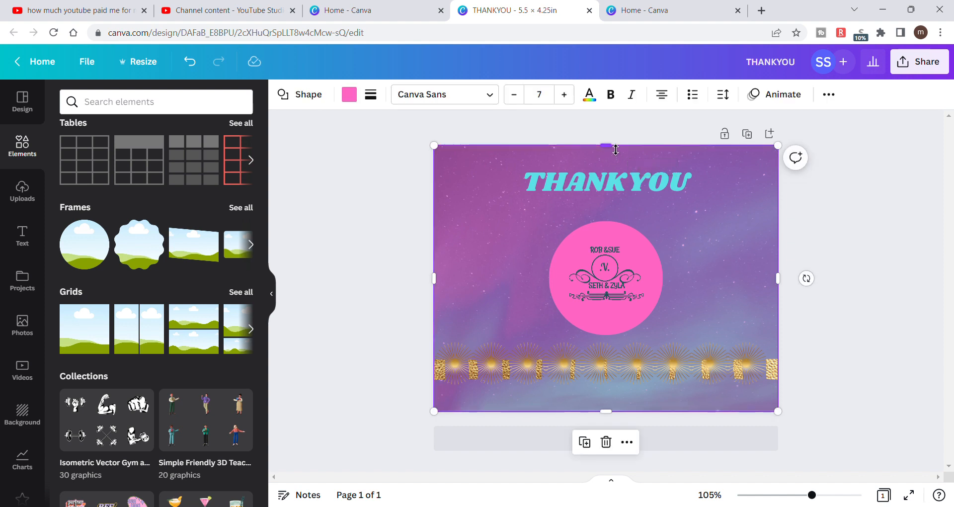
left_click(346, 189)
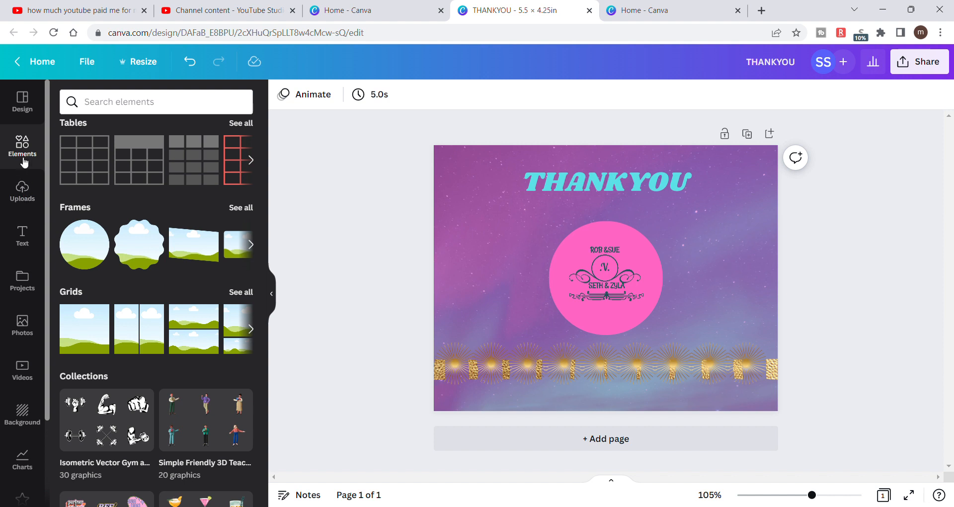
- Add a subheading text box in the Sanchez font and move it off the logo to the upper left of the pink circle
left_click(129, 112)
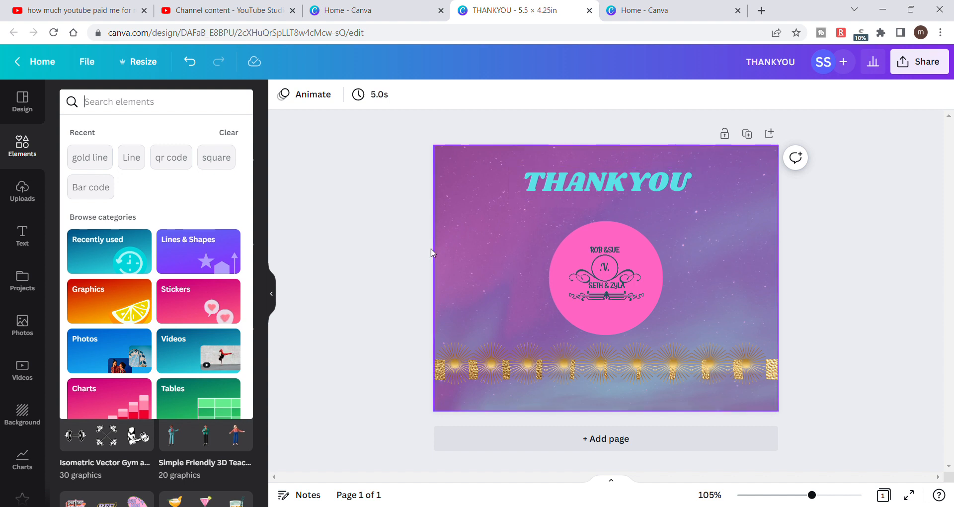
left_click(27, 239)
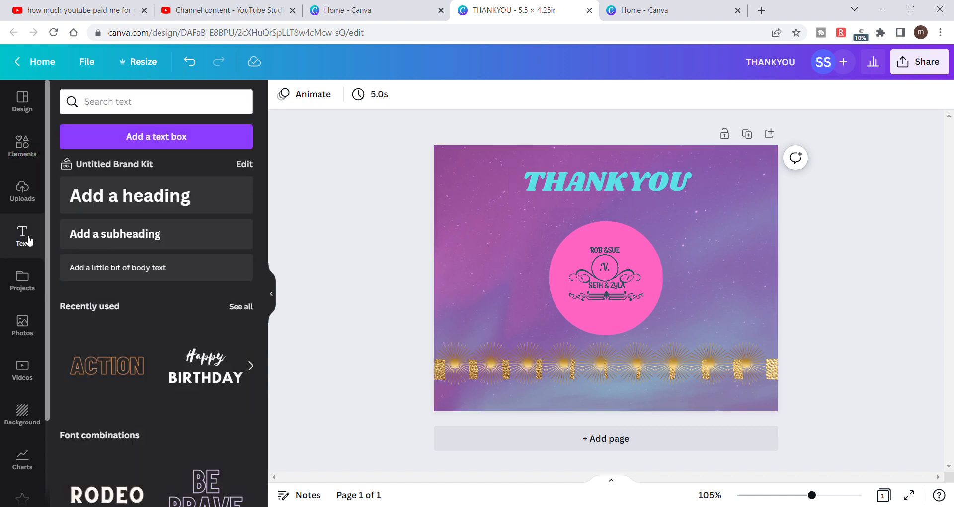
left_click(101, 237)
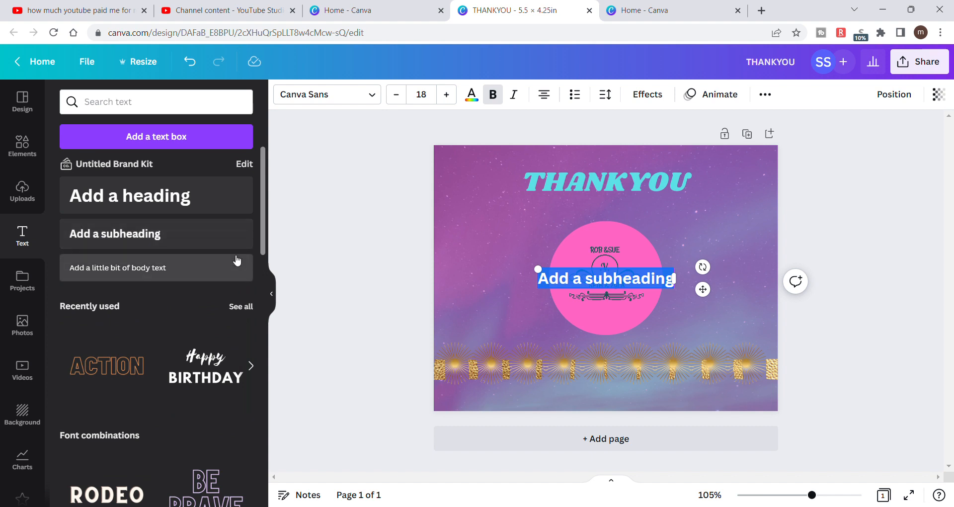
left_click(374, 95)
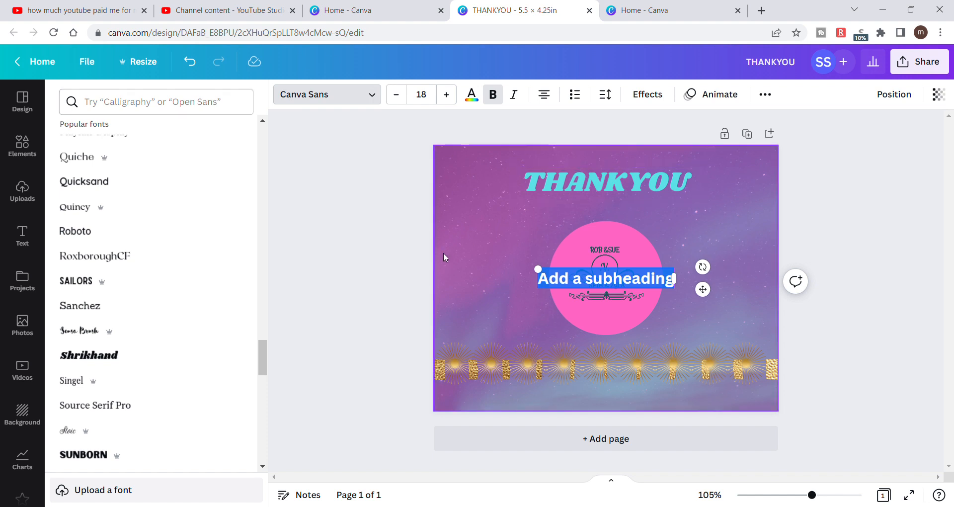
left_click(97, 316)
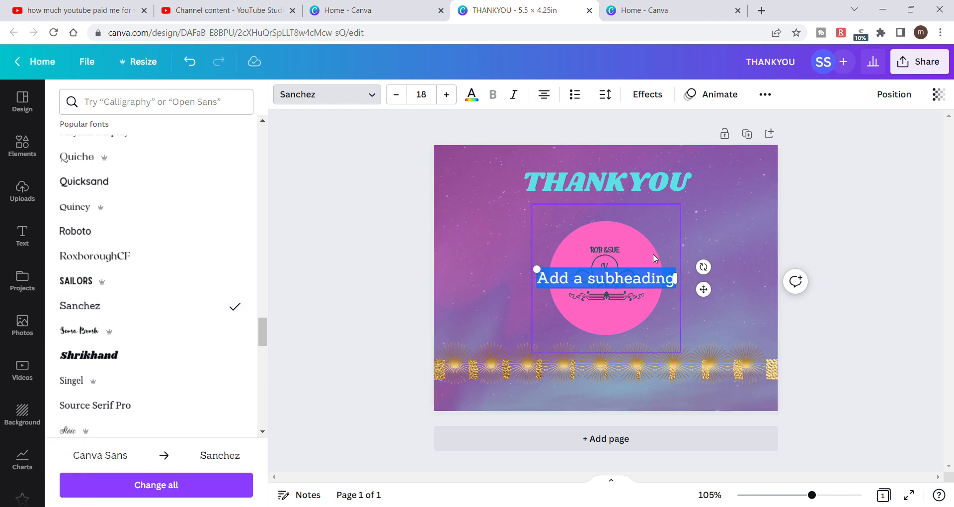
left_click_drag(663, 274, 569, 216)
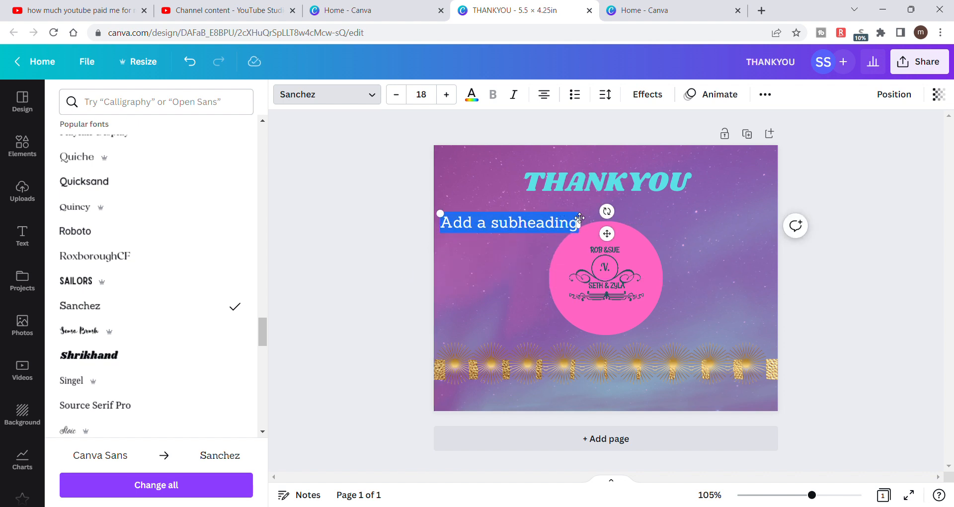
- Replace the subheading text with "for your purchase!" and center it directly below the THANK YOU heading
left_click(581, 218)
key("BackSpace")
key("BackSpace")
key("BackSpace")
key("BackSpace")
key("BackSpace")
key("BackSpace")
key("BackSpace")
key("BackSpace")
key("BackSpace")
key("BackSpace")
key("BackSpace")
key("BackSpace")
key("BackSpace")
key("BackSpace")
key("BackSpace")
key("BackSpace")
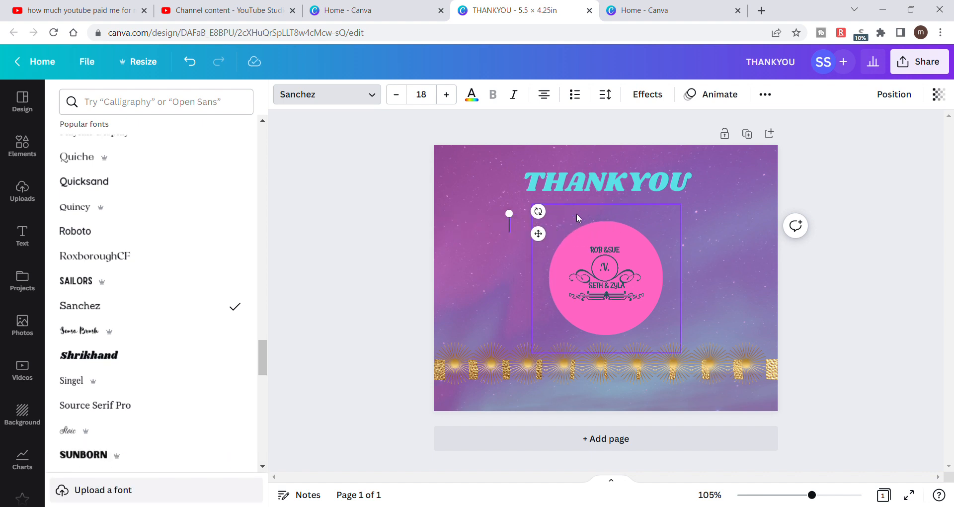
type("Y")
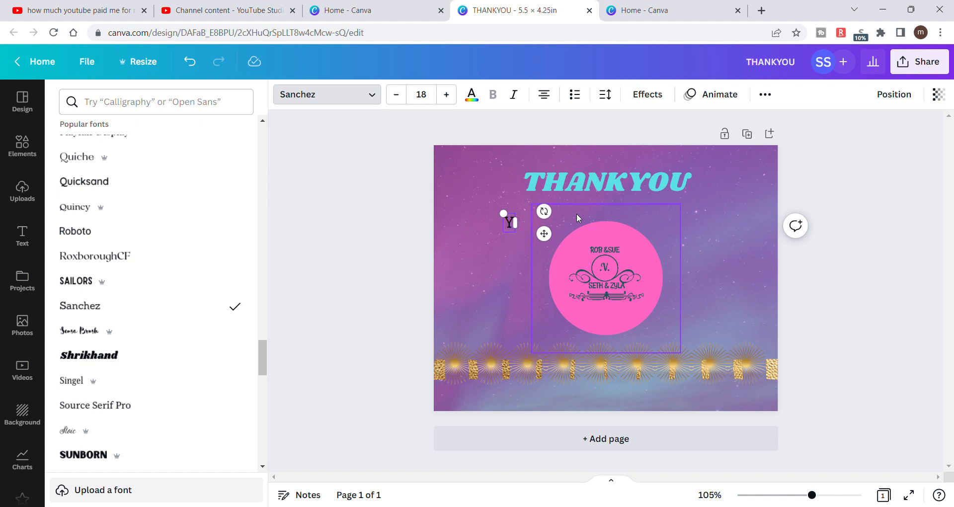
key("BackSpace")
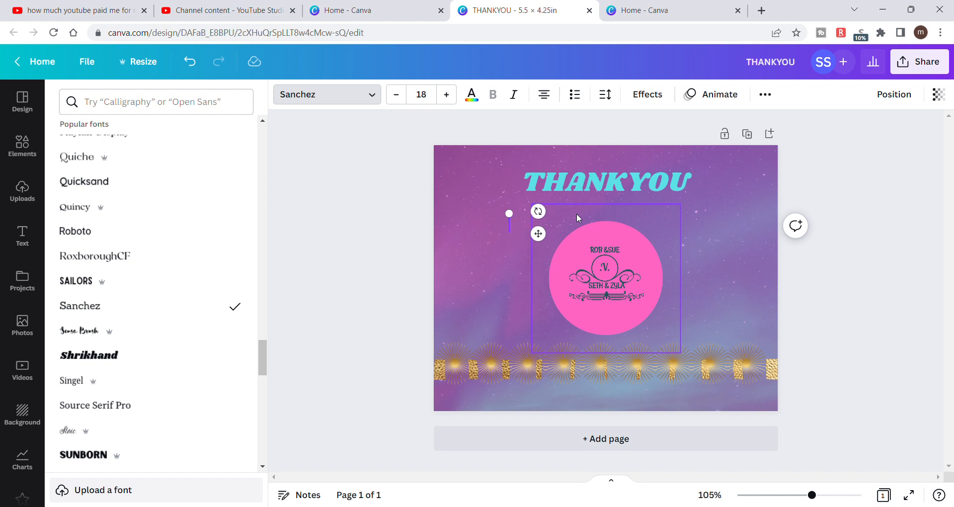
type("for your ord")
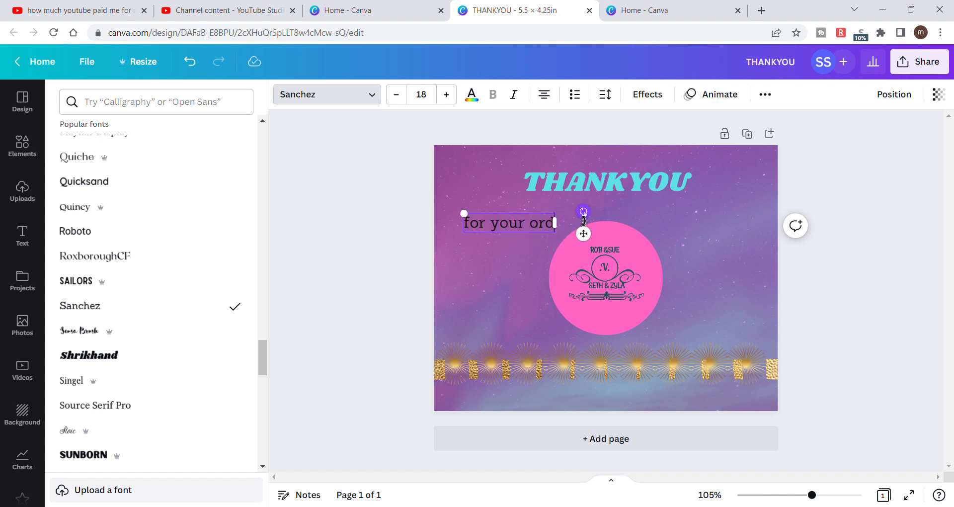
type("er")
key("BackSpace")
key("BackSpace")
key("BackSpace")
key("BackSpace")
key("BackSpace")
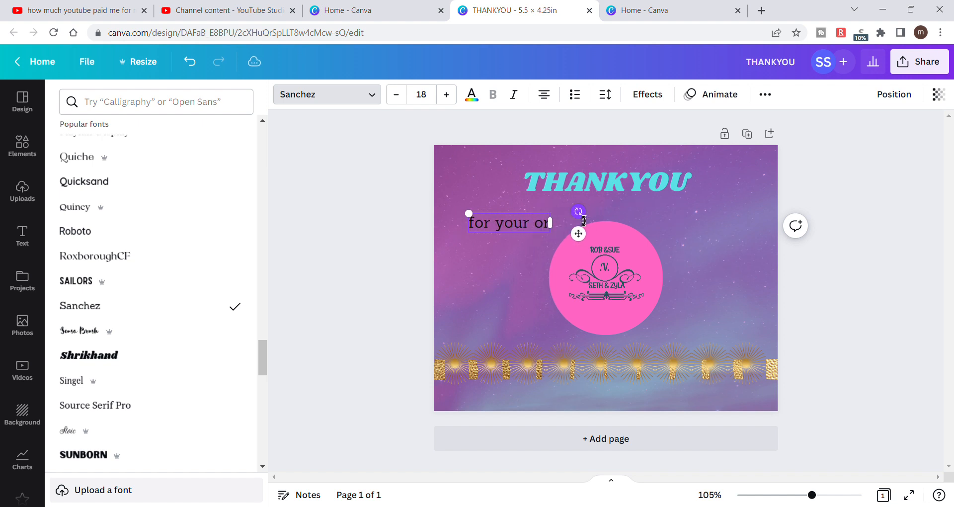
type("pur")
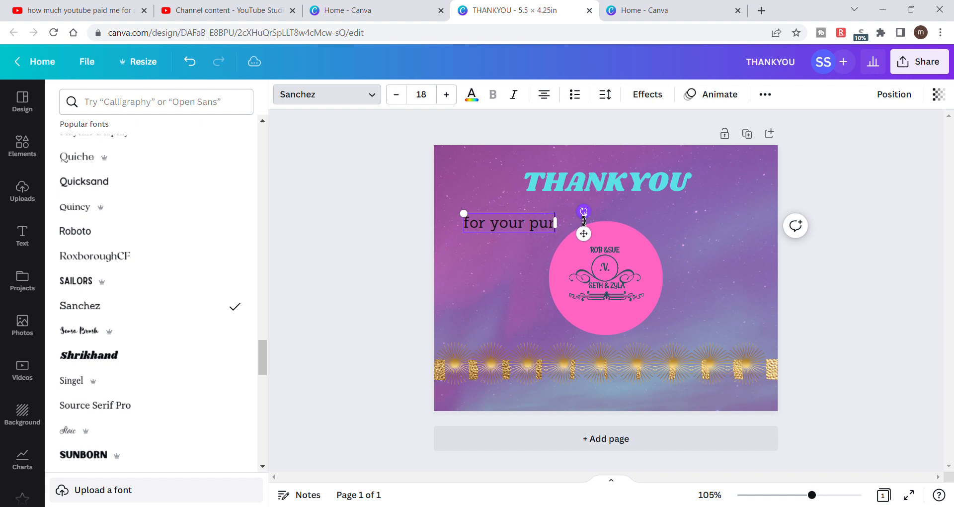
type("chase")
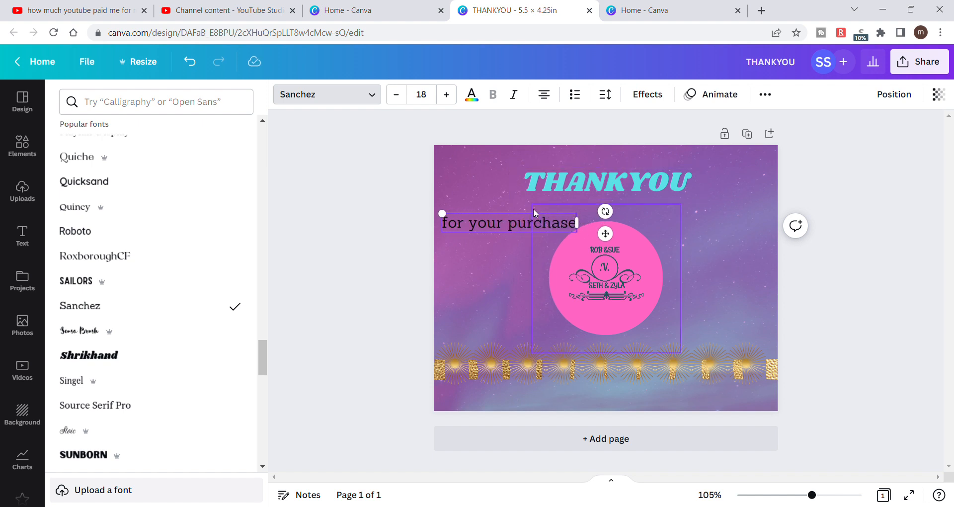
left_click_drag(533, 220, 635, 201)
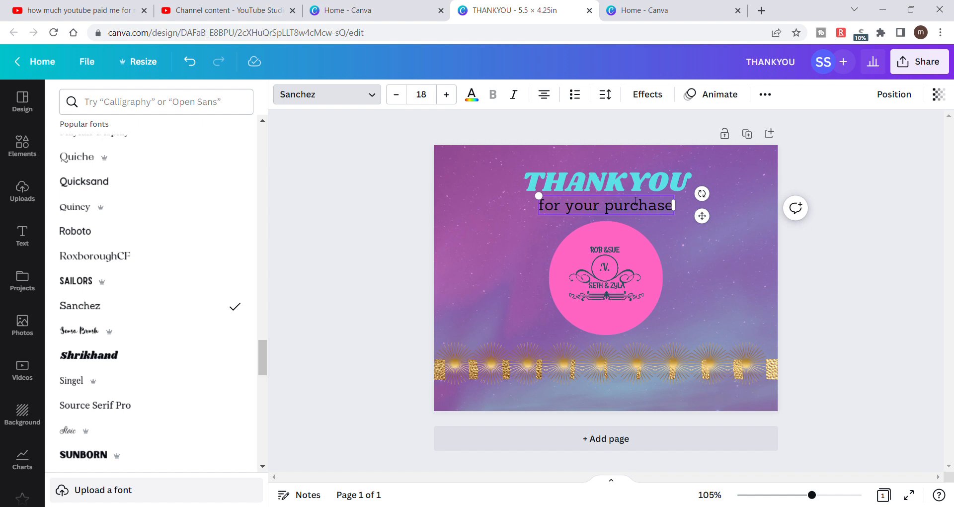
left_click(408, 193)
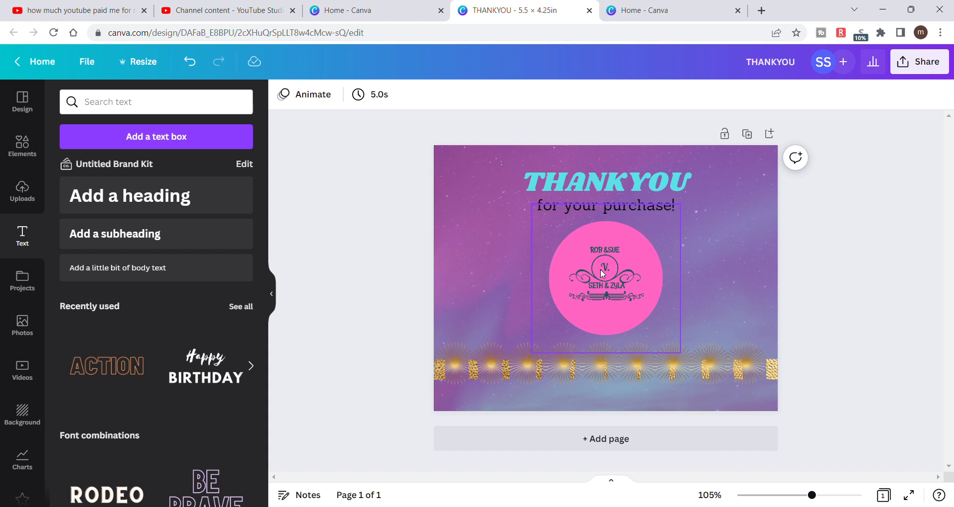
left_click(603, 180)
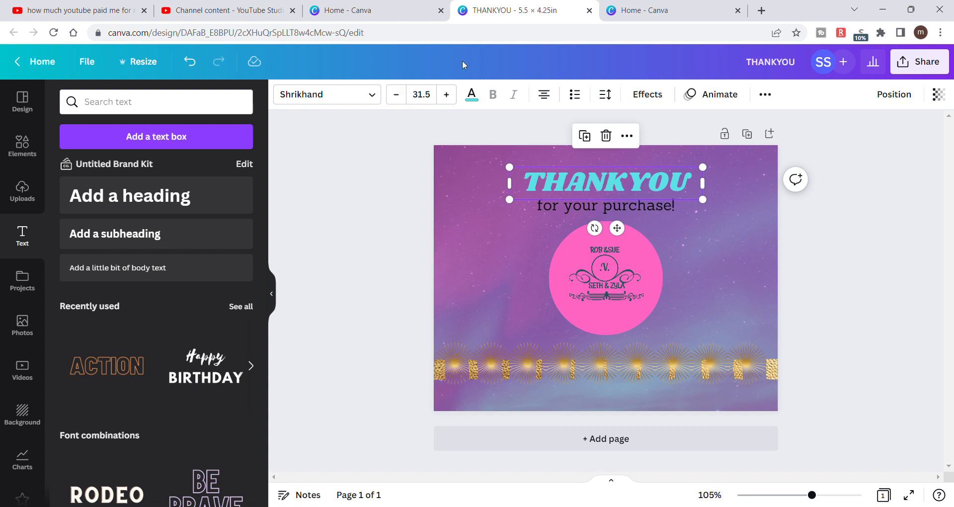
left_click(472, 94)
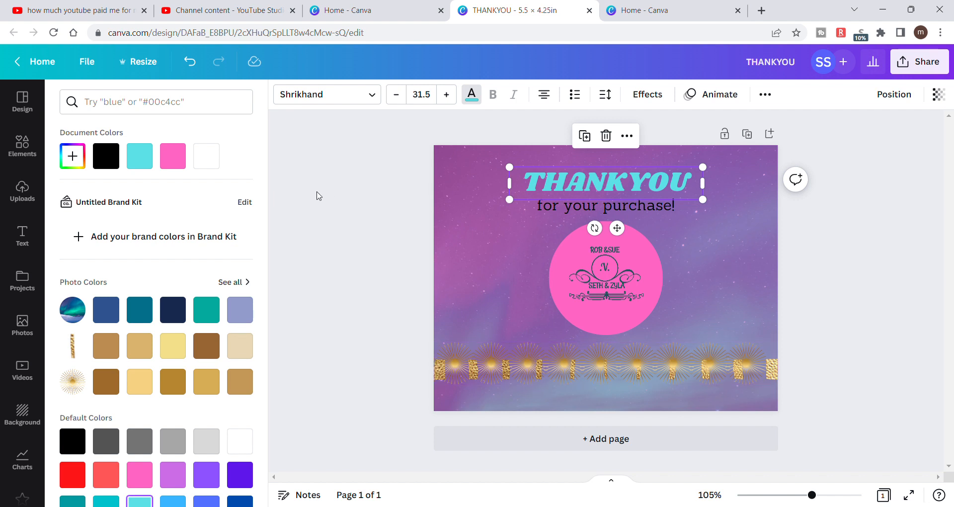
key("Escape")
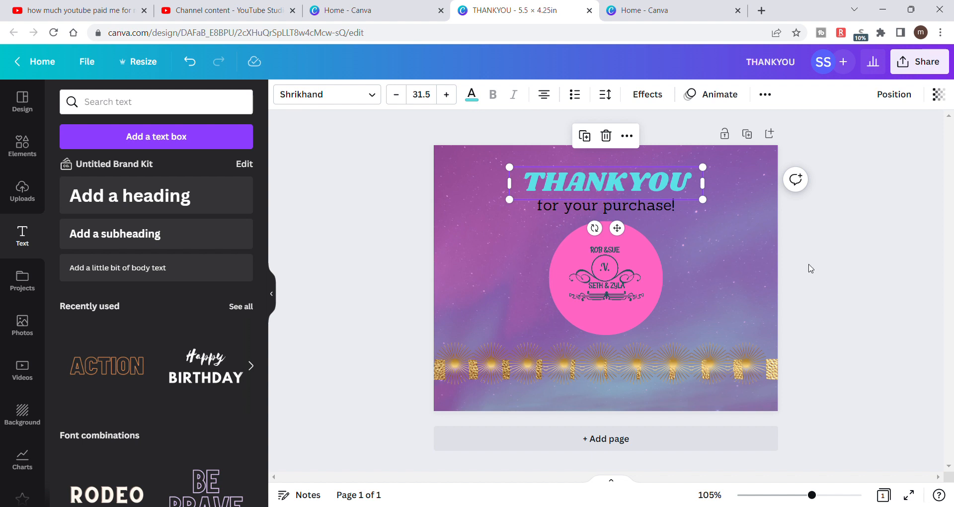
key("Escape")
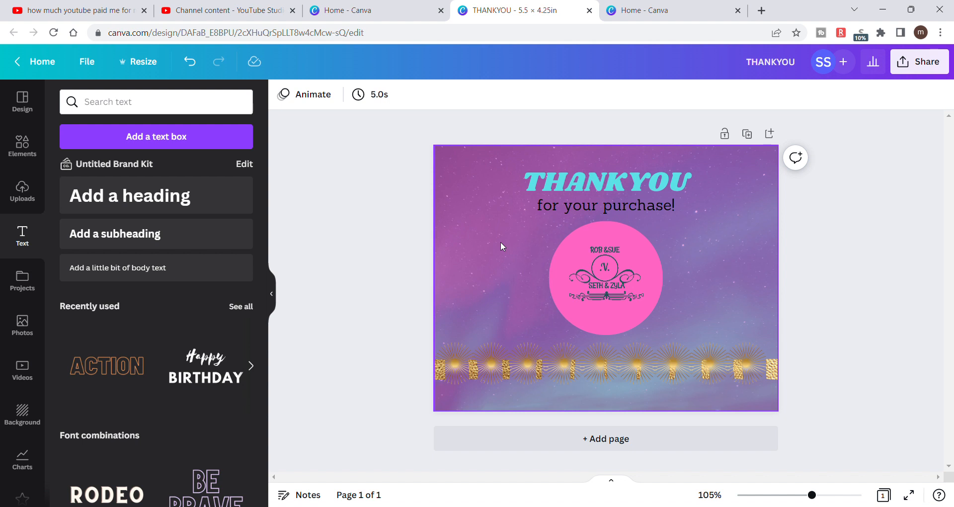
- Search the design elements for "purple petals"
left_click(127, 105)
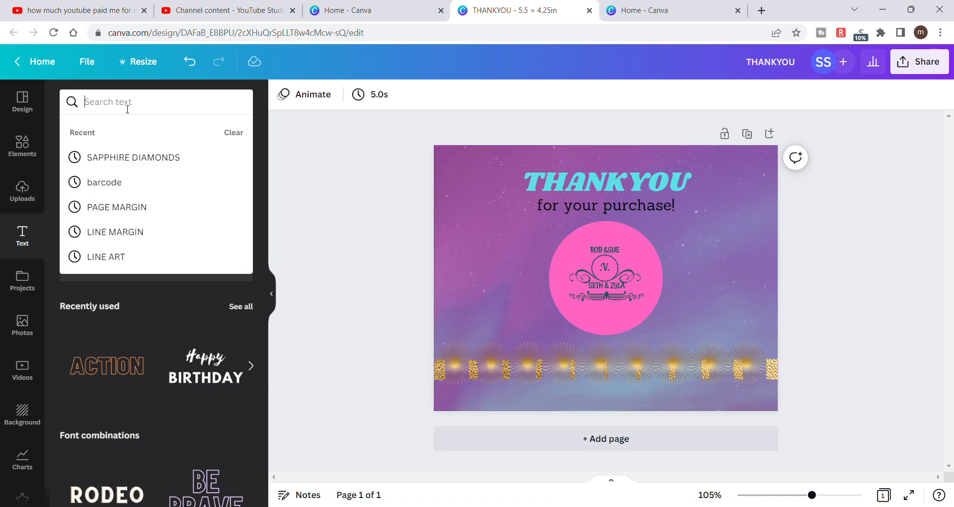
left_click(23, 145)
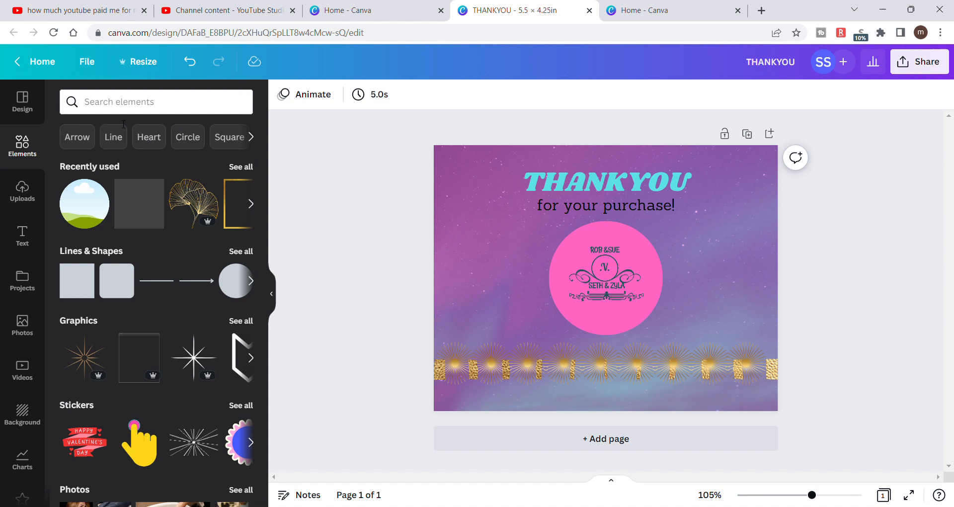
left_click(122, 103)
type("p")
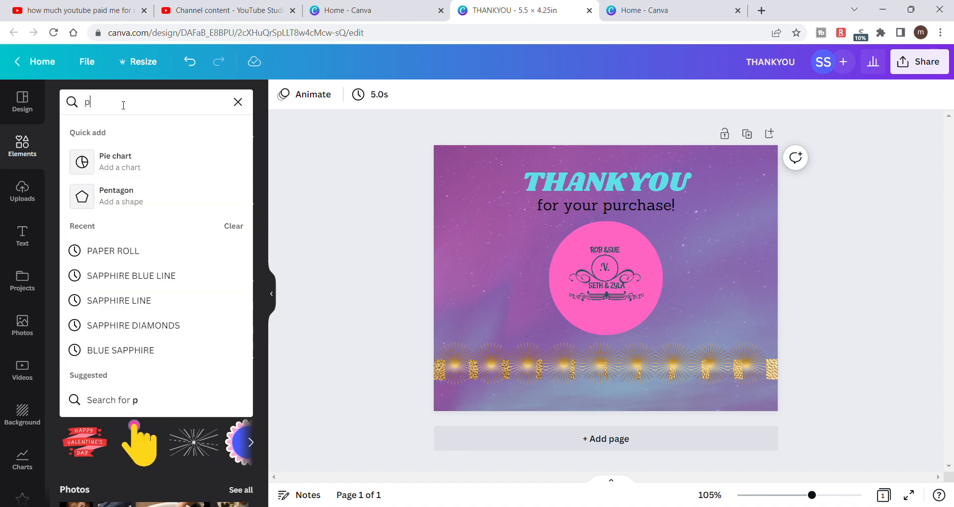
type("urple ")
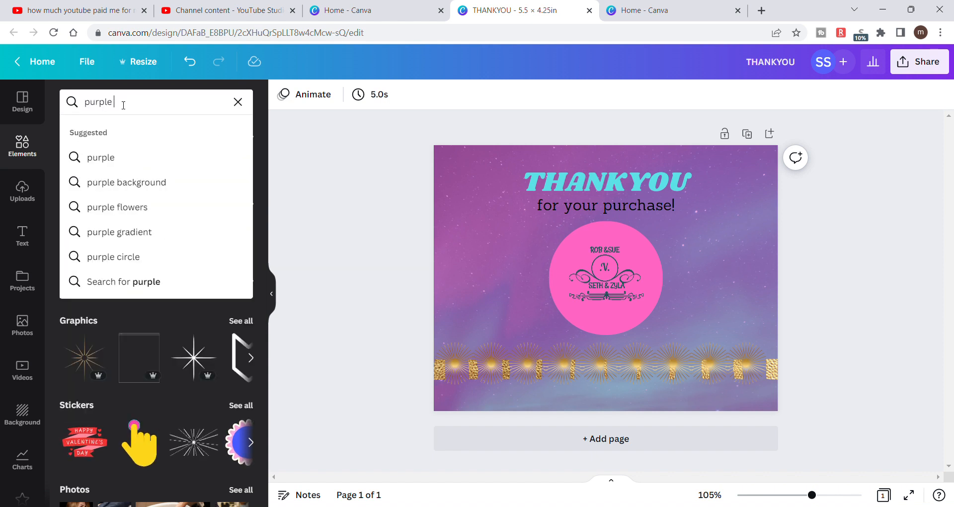
type("petals")
key("Return")
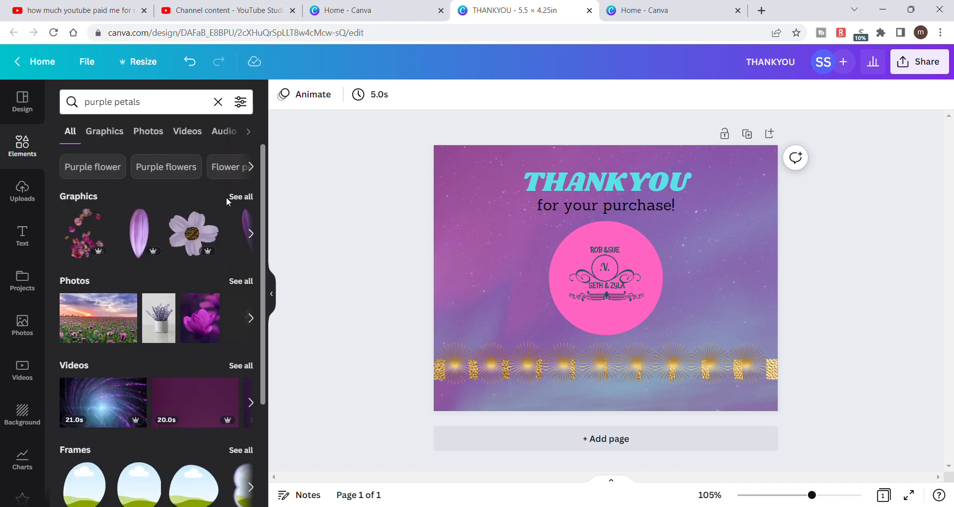
- Show all graphics results for "purple petals" and look through them for a decoration that suits the card
left_click(243, 198)
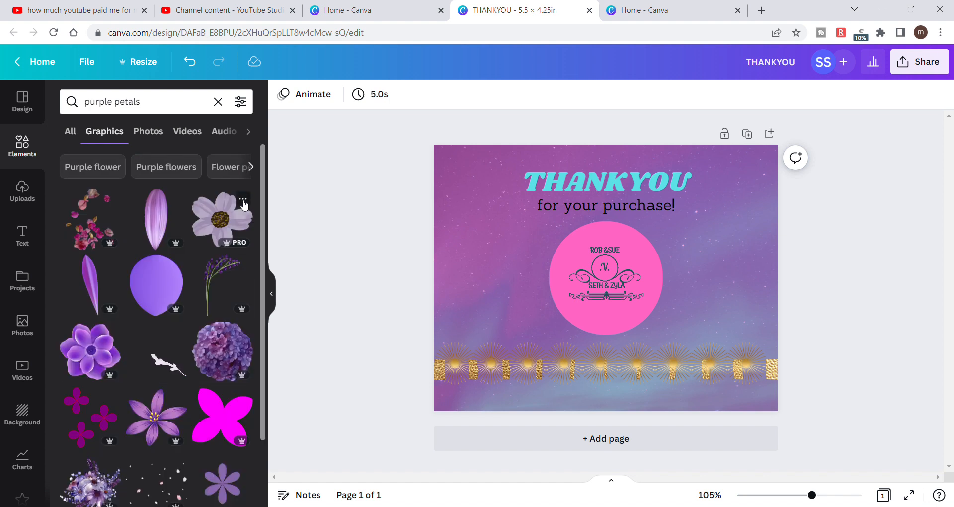
scroll(202, 338, "down", 3)
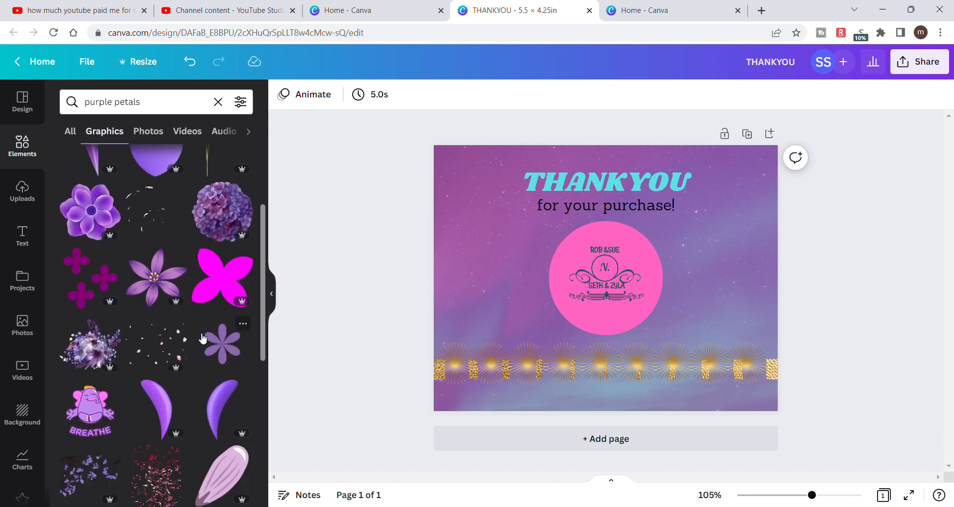
scroll(202, 338, "down", 3)
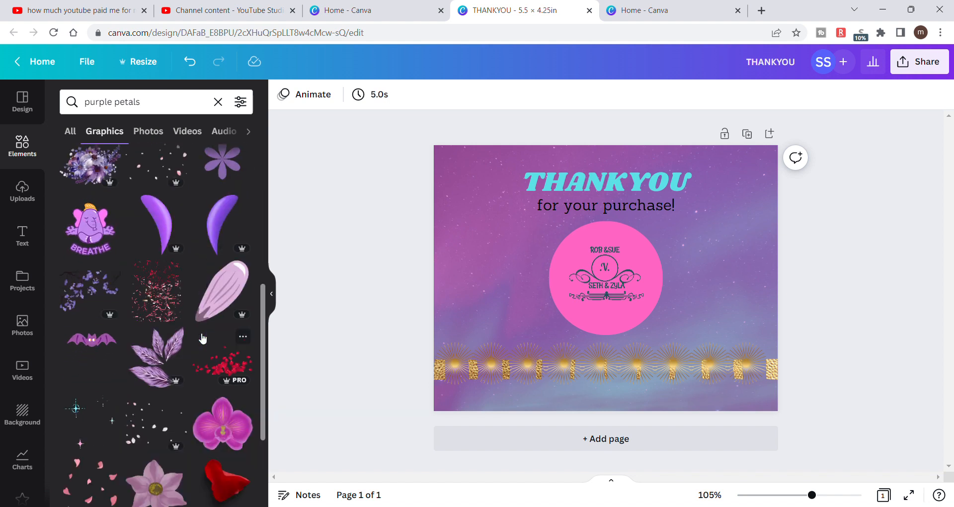
scroll(202, 338, "down", 3)
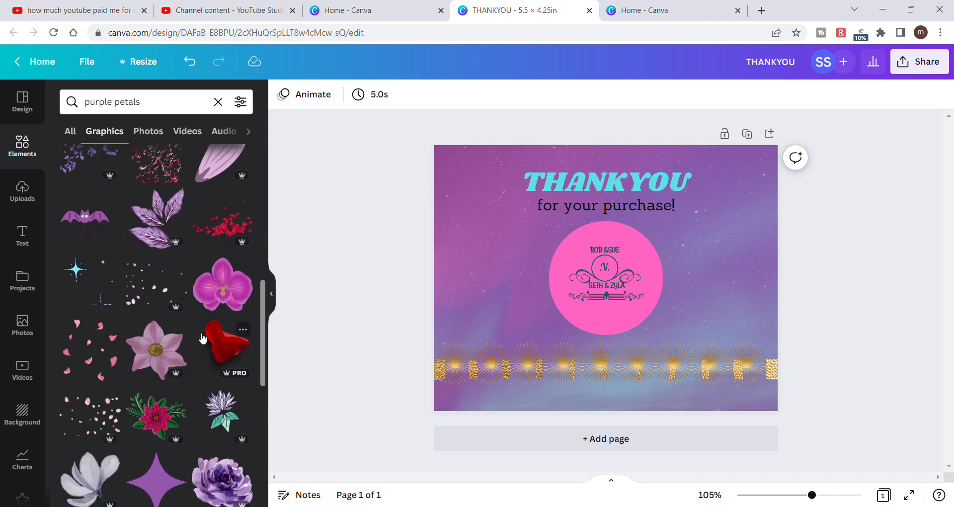
scroll(199, 336, "down", 2)
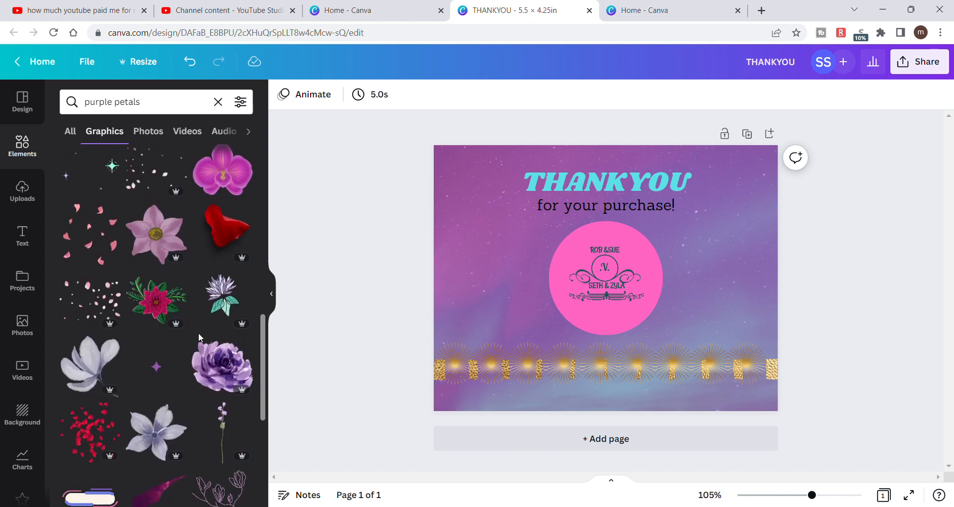
scroll(199, 334, "down", 3)
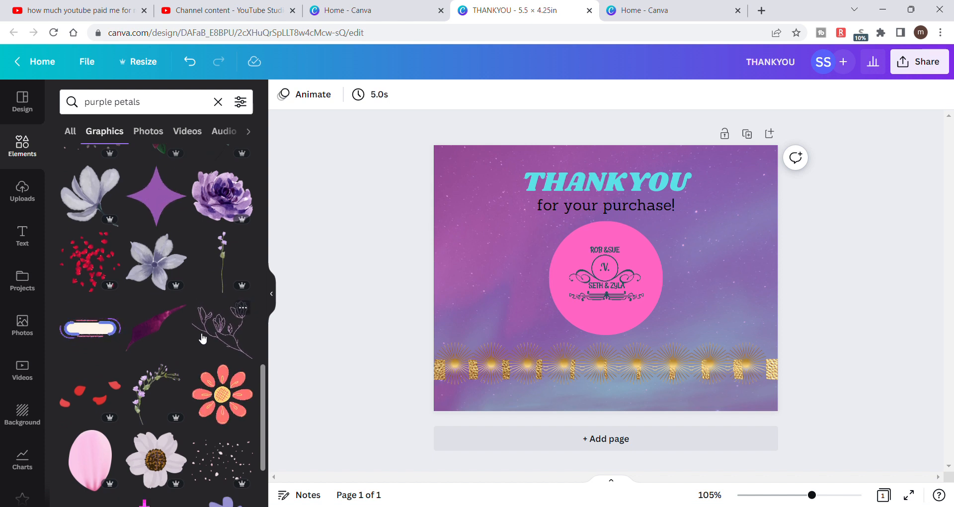
scroll(202, 338, "down", 2)
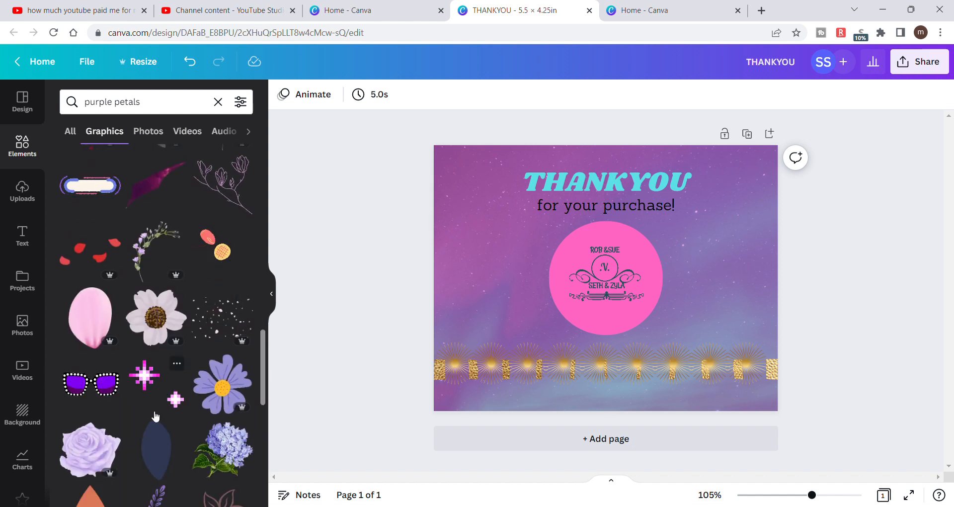
scroll(155, 416, "down", 2)
scroll(155, 416, "down", 1)
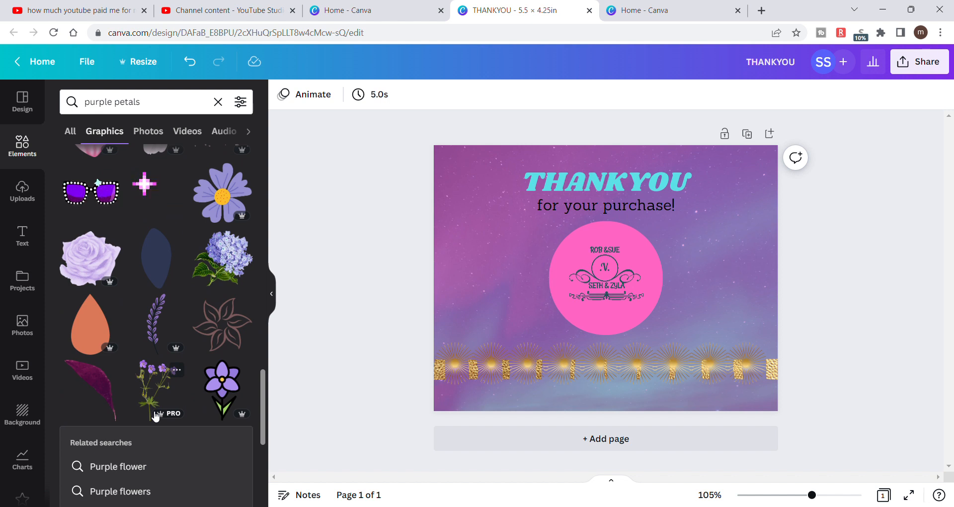
scroll(155, 415, "down", 5)
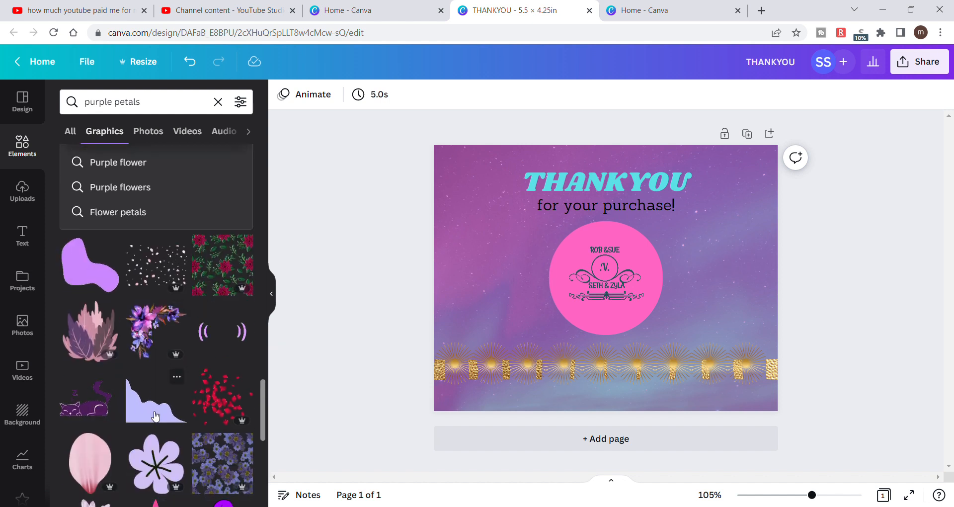
scroll(156, 416, "down", 2)
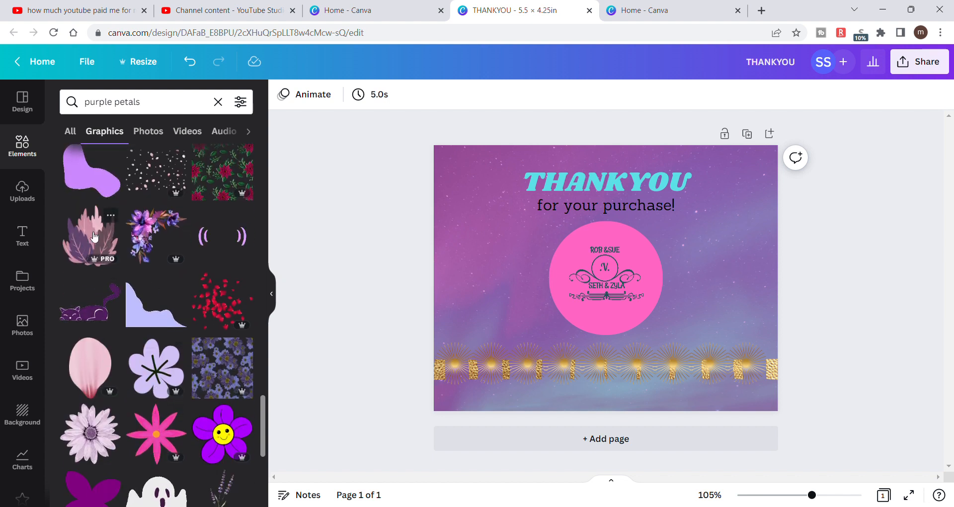
scroll(164, 365, "down", 2)
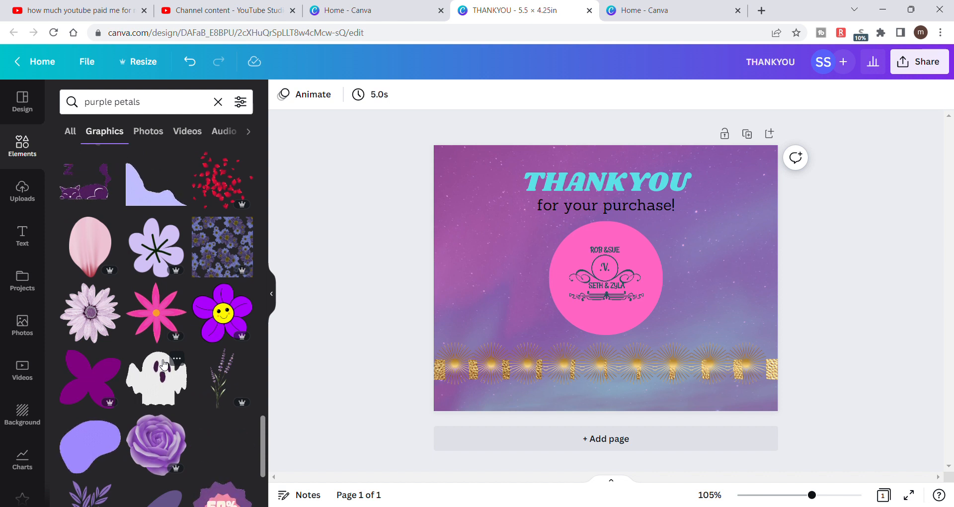
scroll(164, 365, "down", 2)
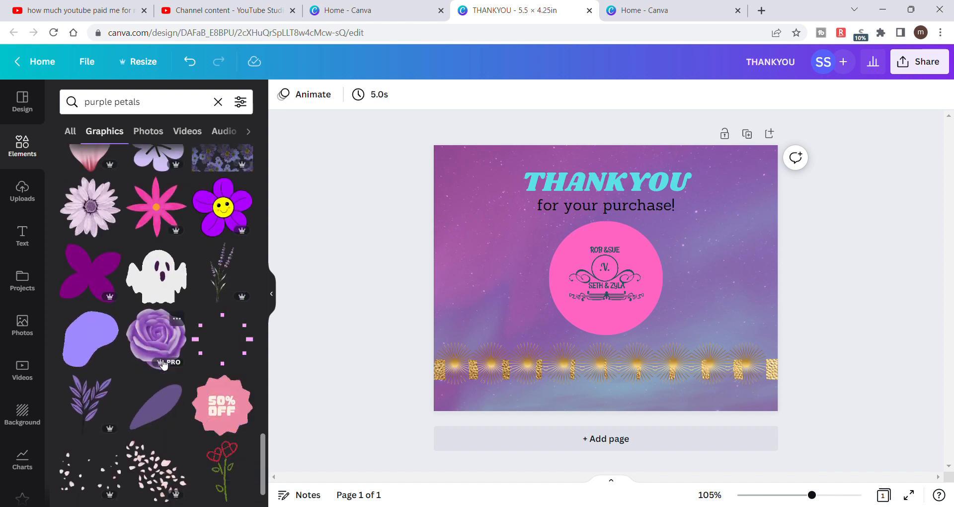
scroll(164, 366, "down", 2)
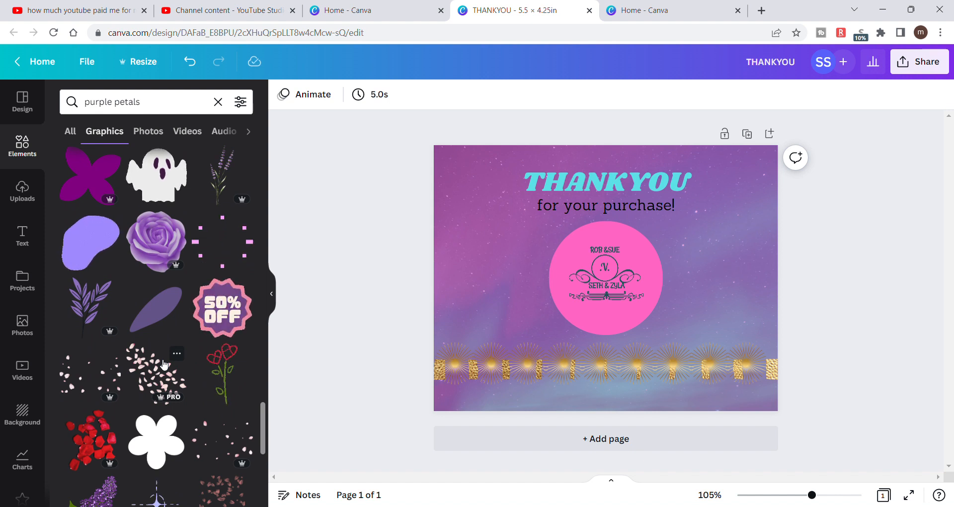
scroll(164, 365, "up", 5)
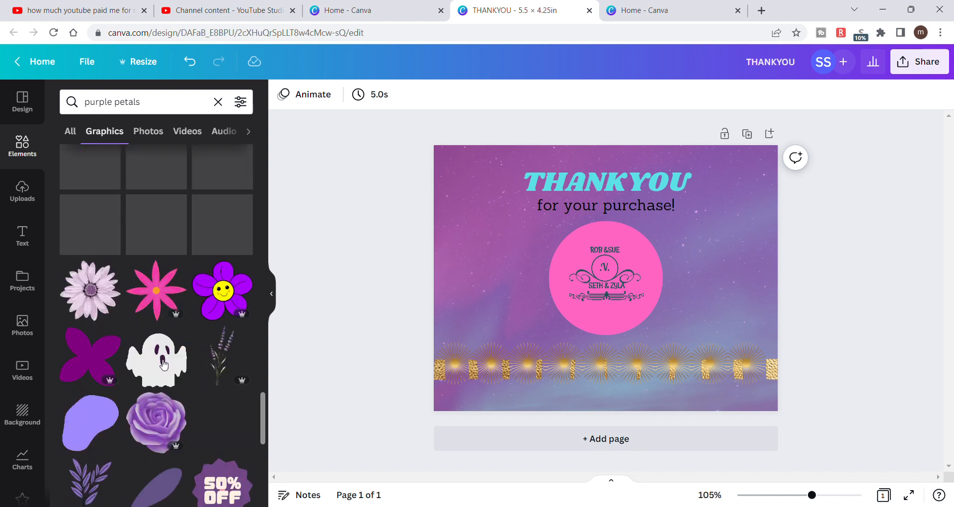
scroll(160, 359, "up", 5)
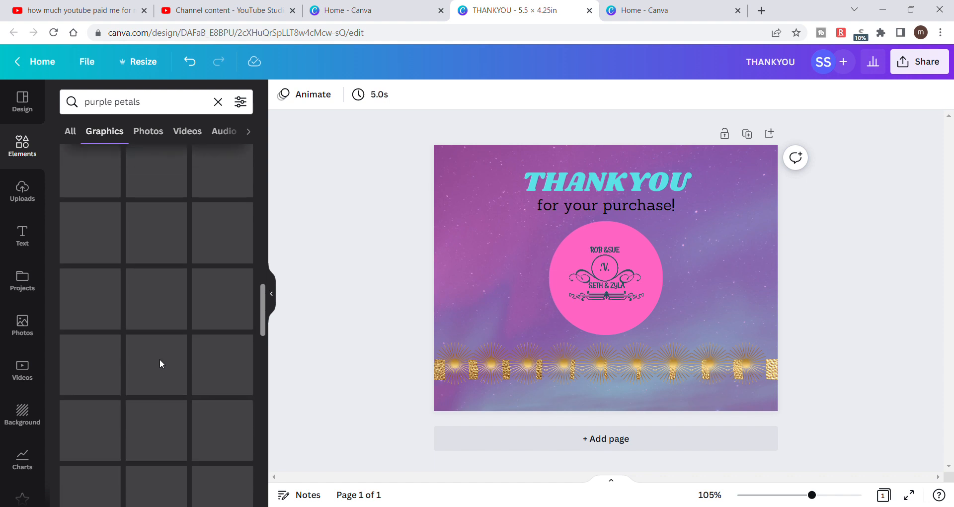
scroll(160, 359, "down", 3)
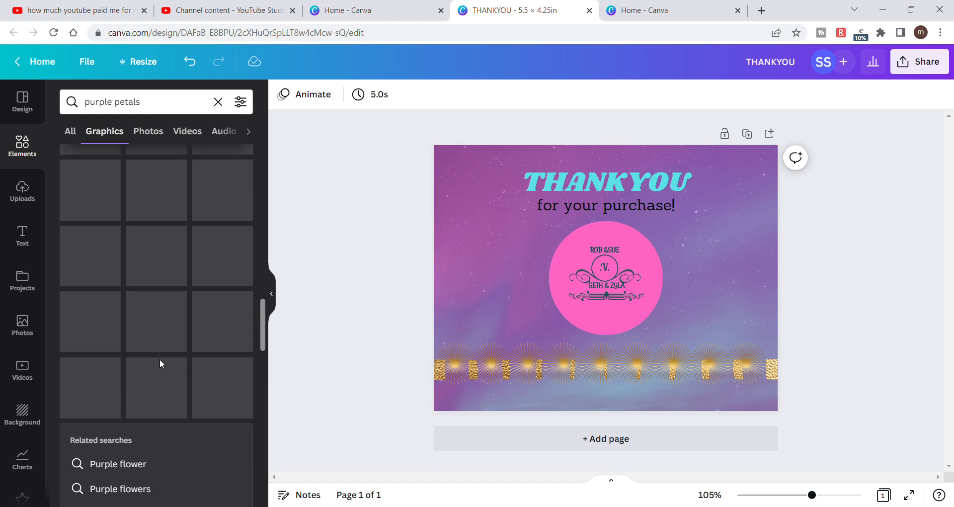
scroll(160, 359, "up", 4)
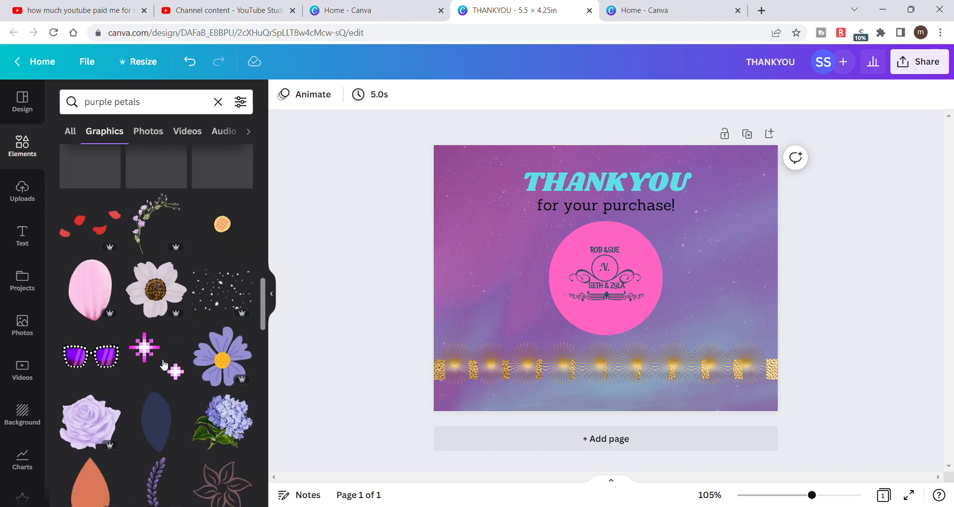
scroll(163, 365, "up", 4)
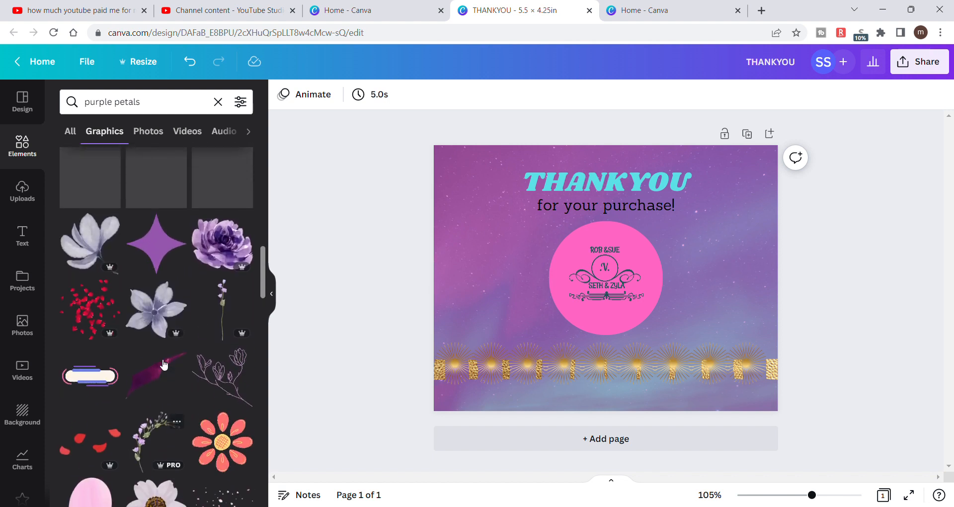
scroll(161, 362, "down", 5)
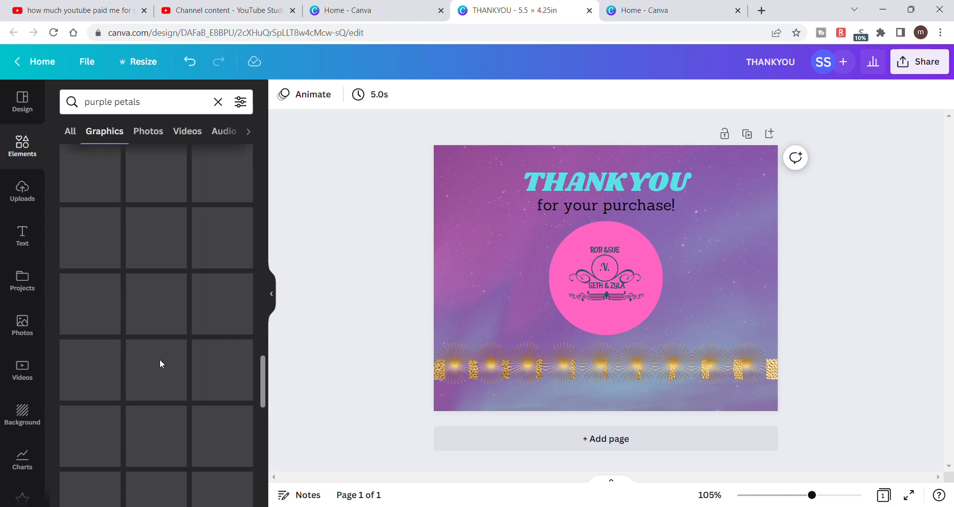
- Try the pink and purple leaf cluster graphic on the card, then delete it
scroll(160, 359, "up", 3)
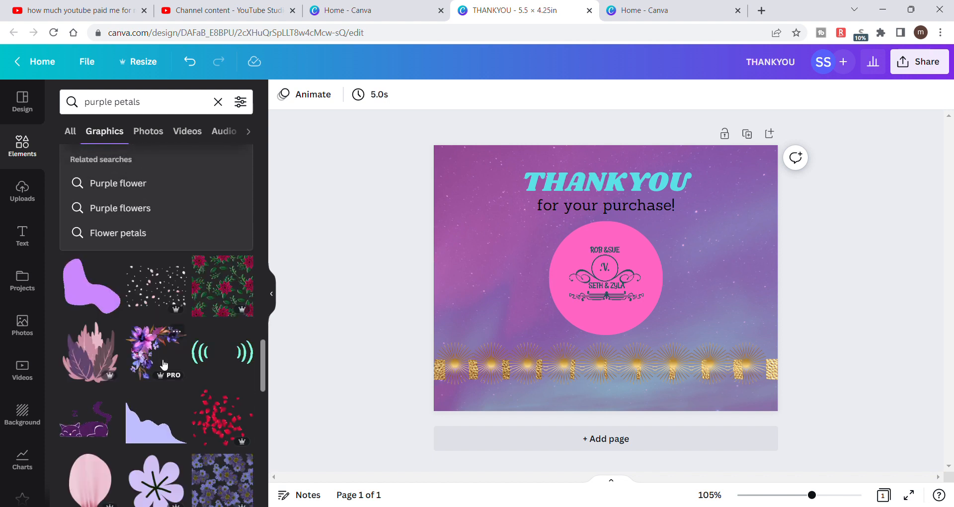
left_click(91, 352)
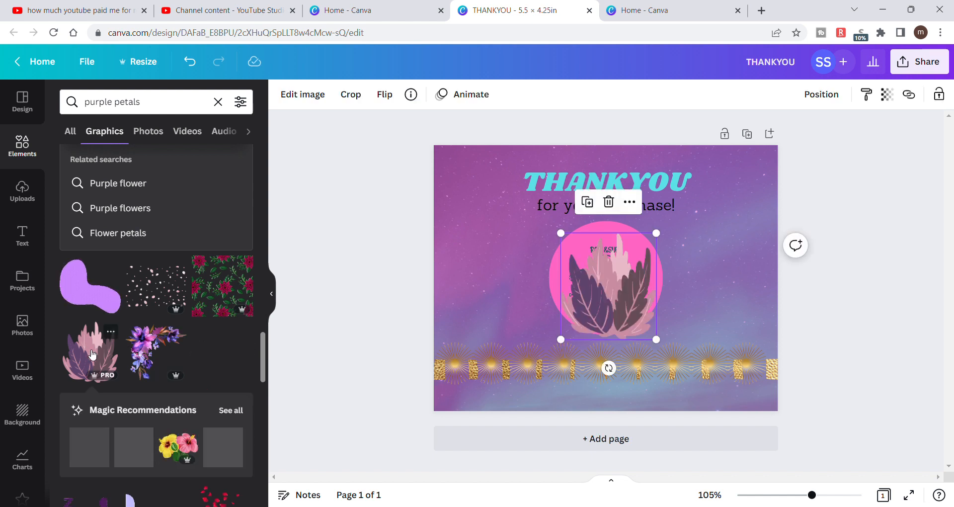
key("Delete")
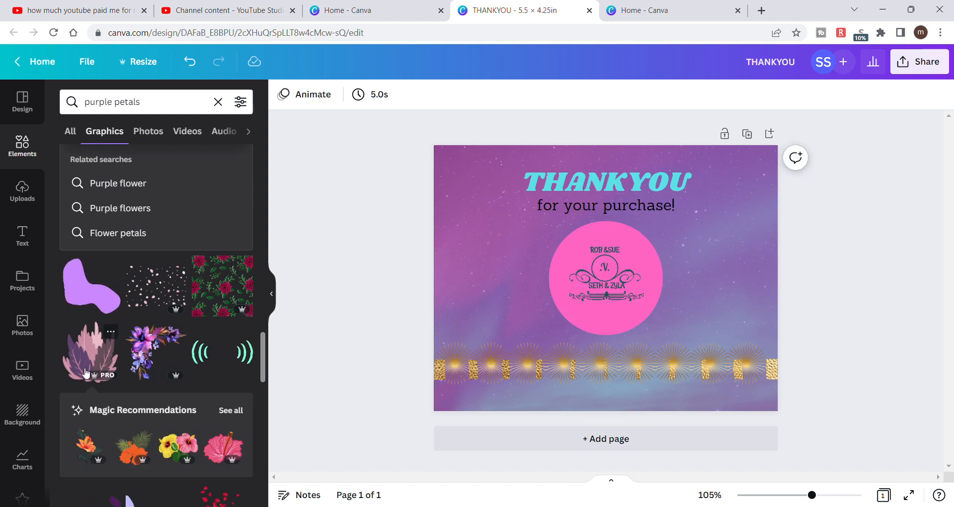
- Look further through the "purple petals" graphics results for a different flower or petal decoration that suits the thank-you card
scroll(101, 378, "down", 6)
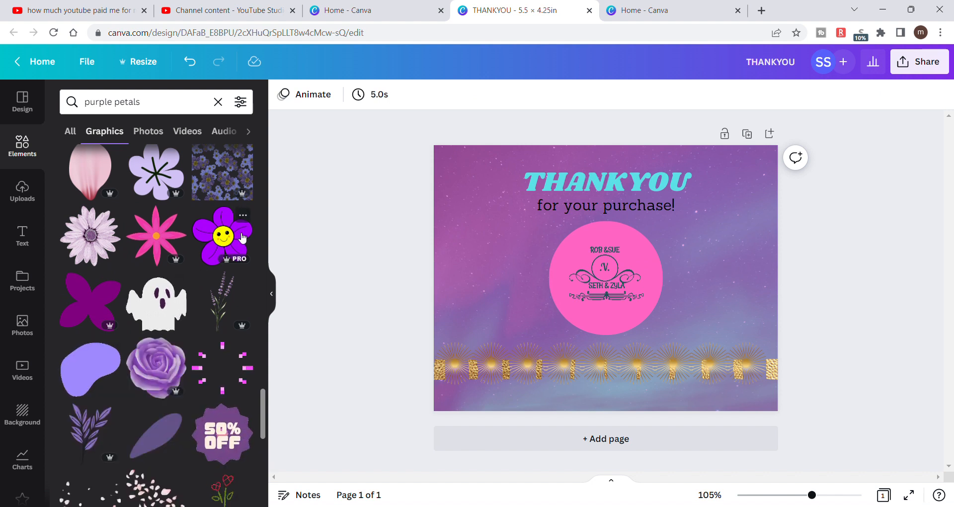
scroll(145, 336, "down", 3)
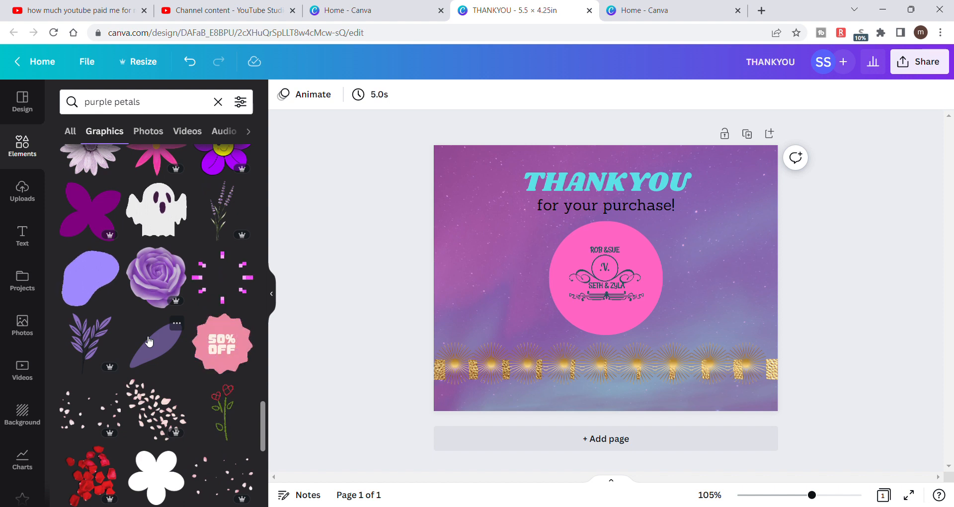
scroll(148, 341, "down", 3)
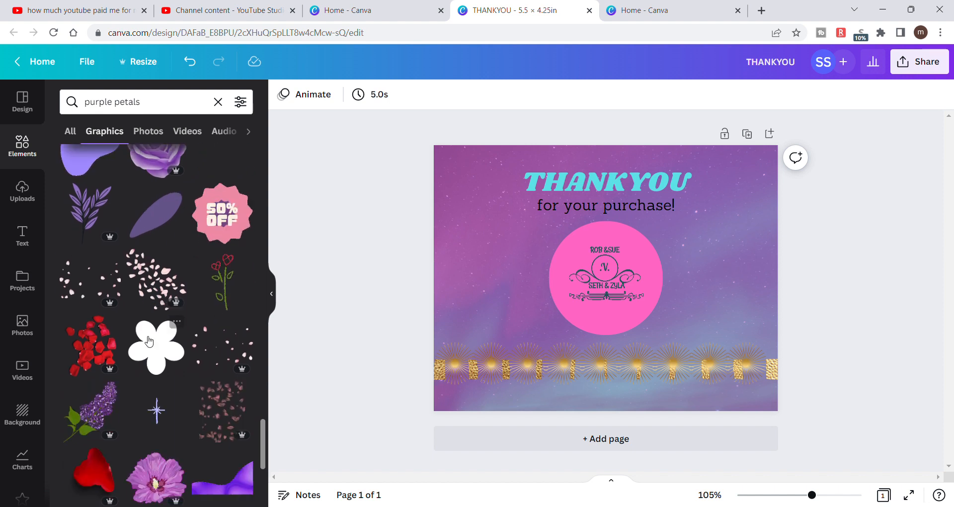
scroll(148, 341, "down", 4)
scroll(149, 341, "down", 3)
scroll(148, 341, "down", 2)
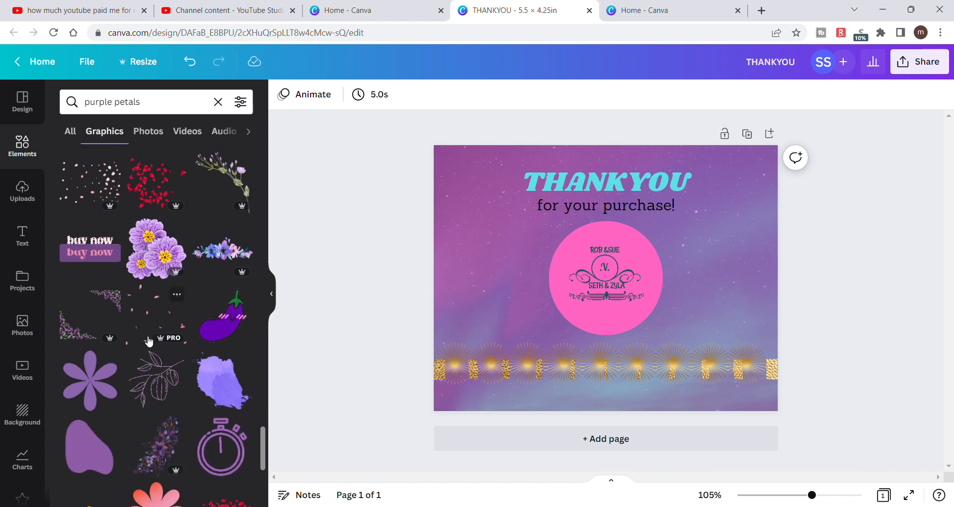
scroll(148, 341, "down", 4)
scroll(149, 341, "down", 3)
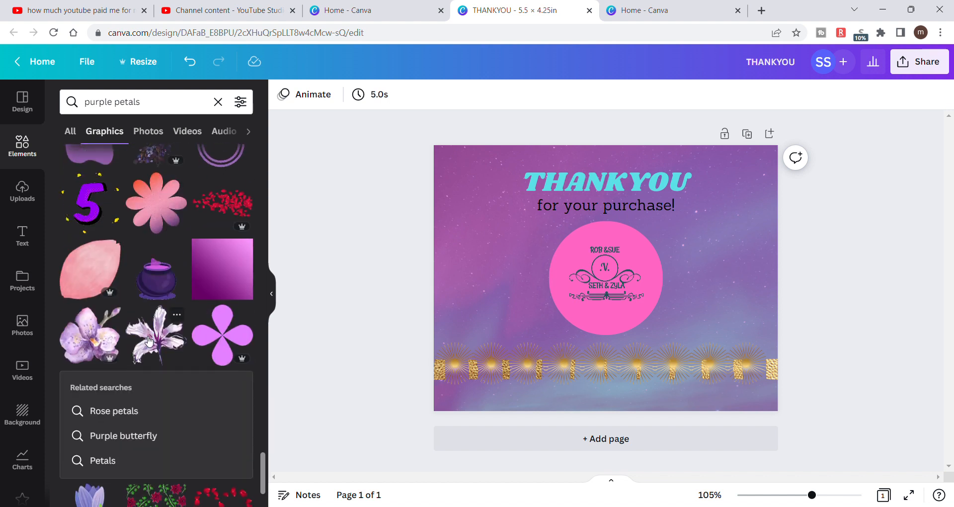
scroll(149, 341, "down", 3)
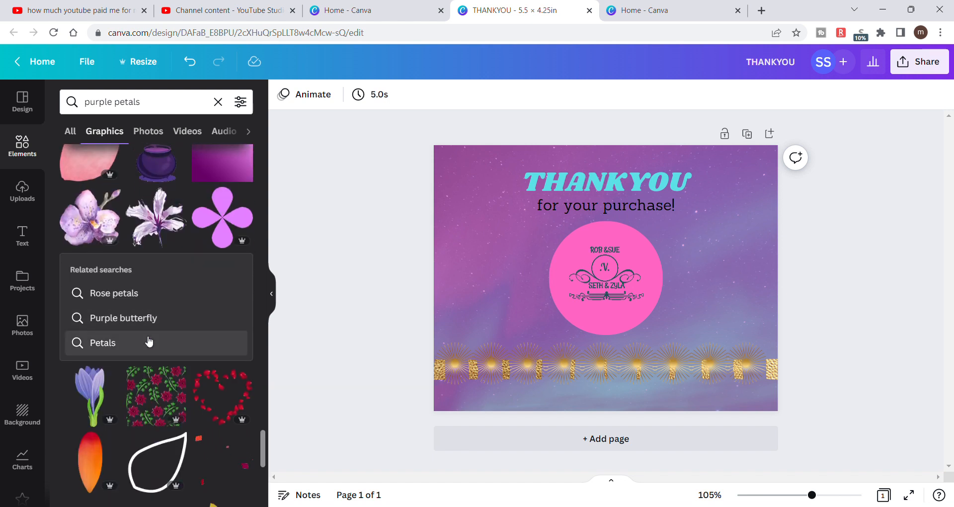
scroll(148, 341, "down", 3)
scroll(149, 341, "up", 3)
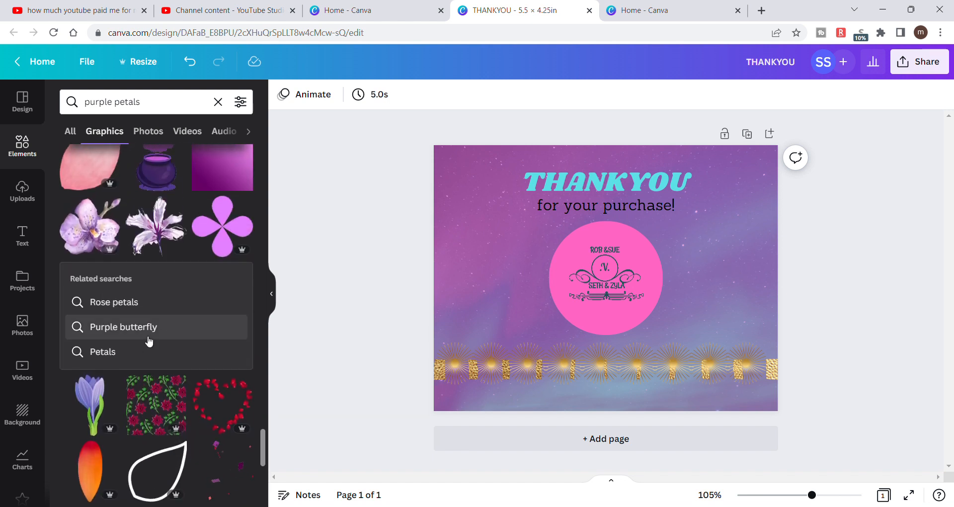
scroll(182, 348, "down", 7)
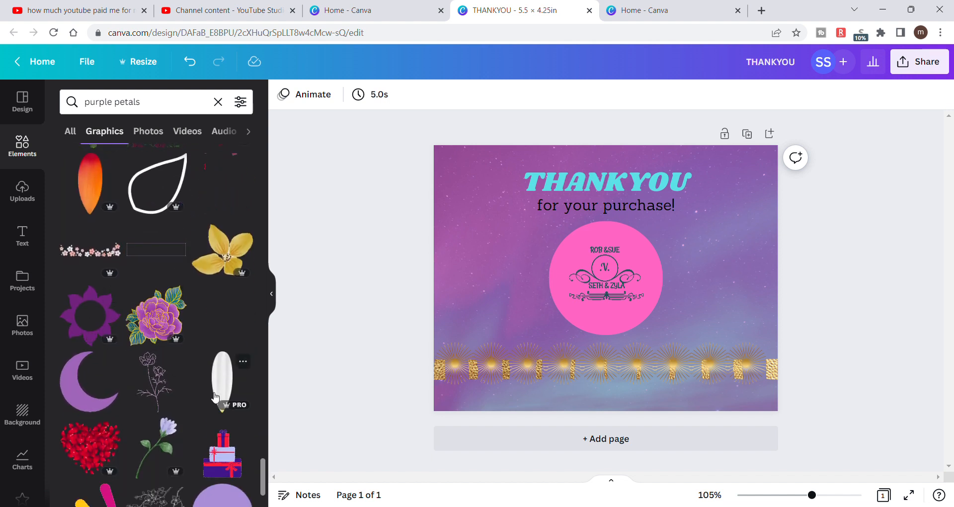
scroll(215, 396, "down", 3)
scroll(212, 393, "down", 3)
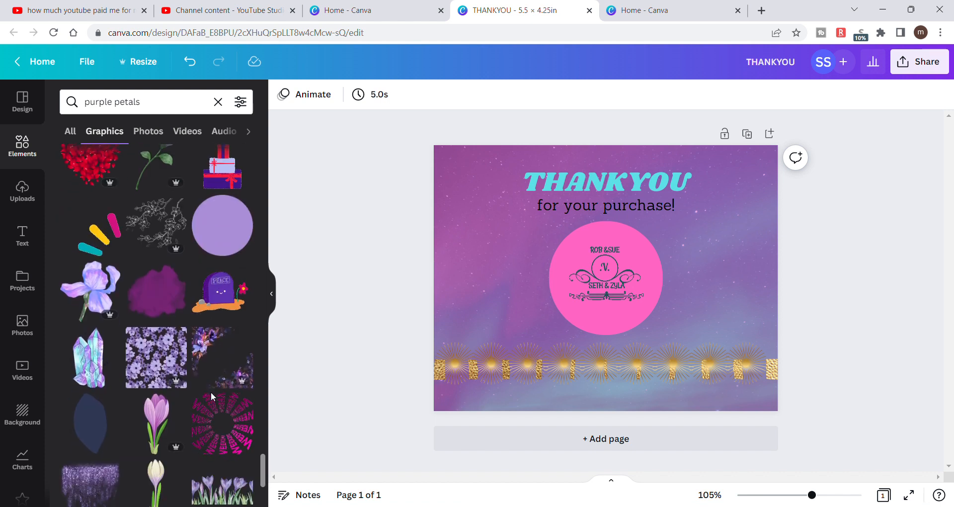
scroll(212, 393, "down", 5)
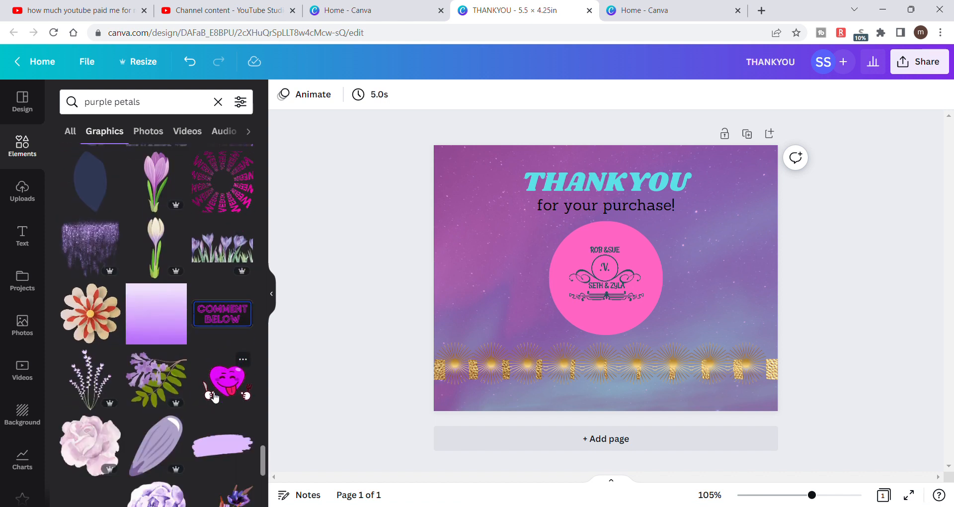
scroll(215, 396, "down", 5)
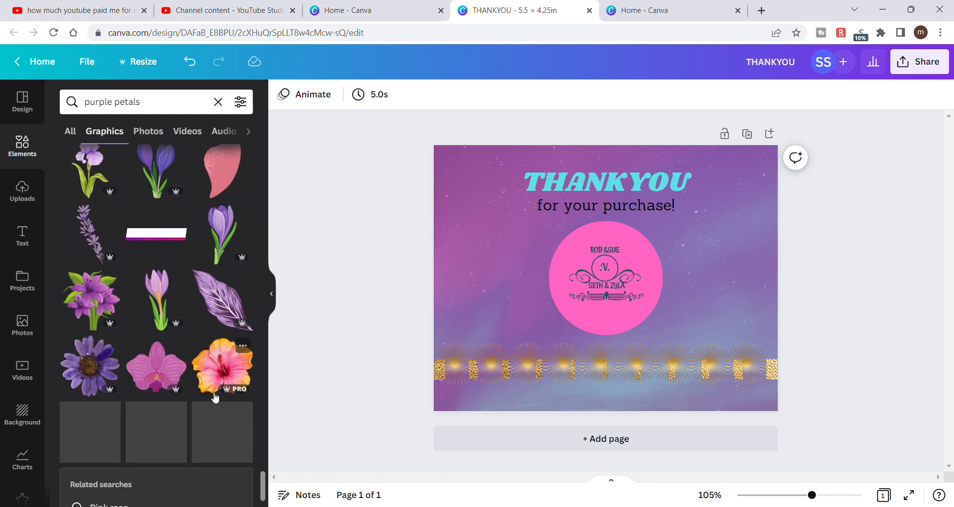
scroll(215, 396, "down", 3)
scroll(215, 396, "down", 5)
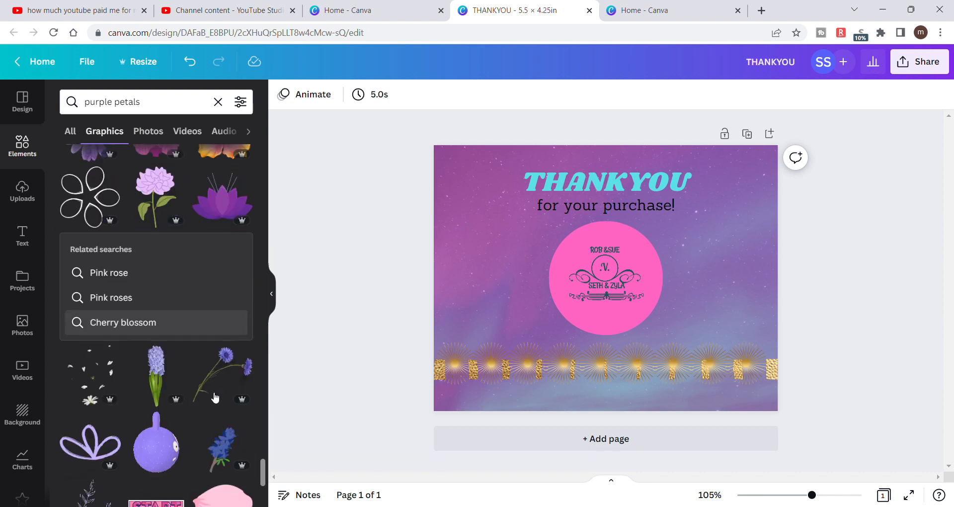
scroll(214, 396, "down", 2)
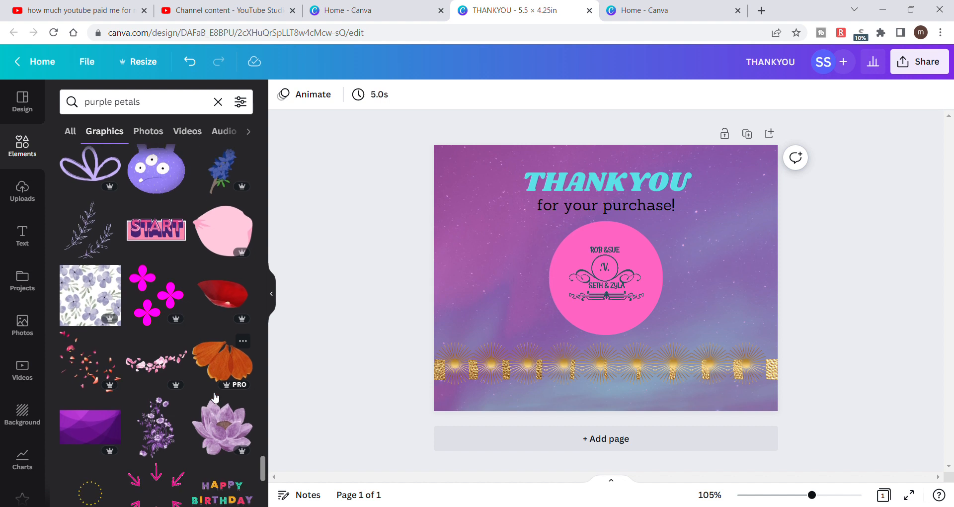
scroll(214, 396, "down", 3)
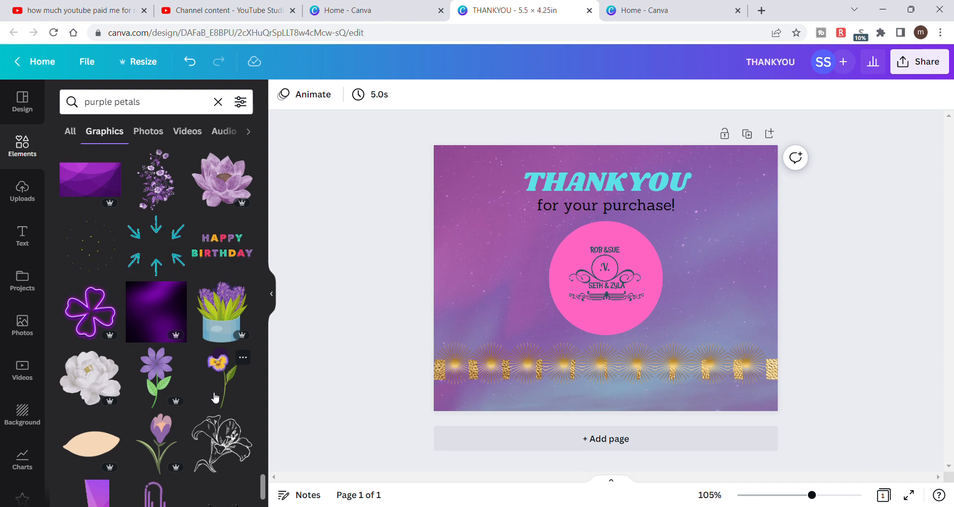
scroll(214, 396, "down", 3)
scroll(215, 396, "down", 2)
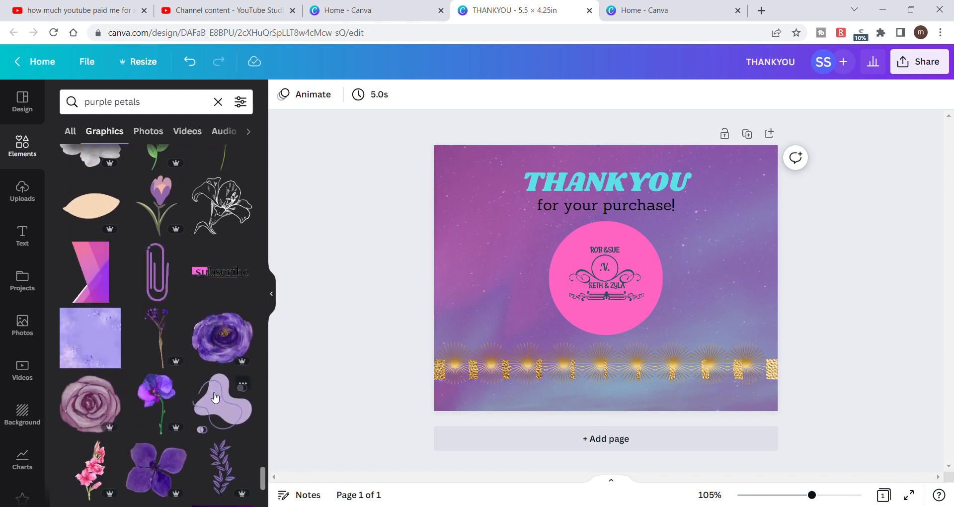
scroll(214, 397, "down", 2)
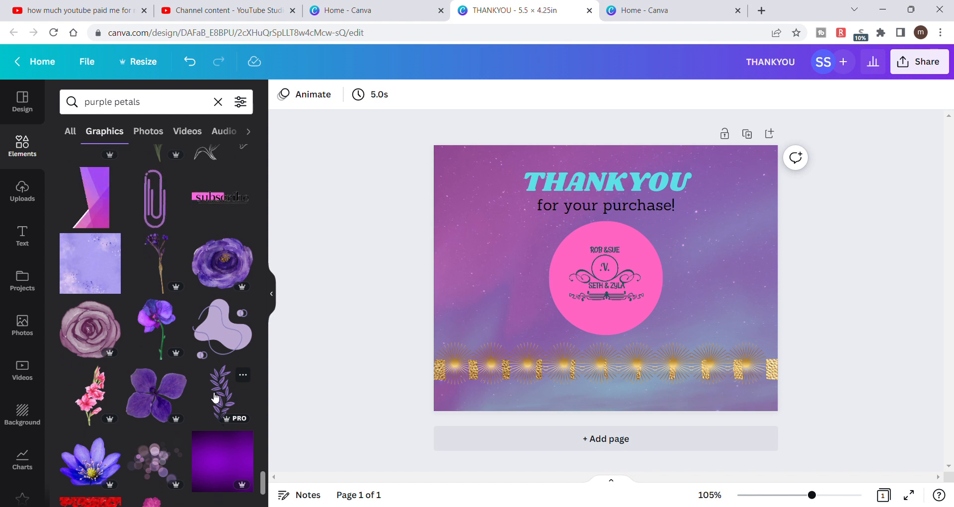
scroll(215, 396, "down", 1)
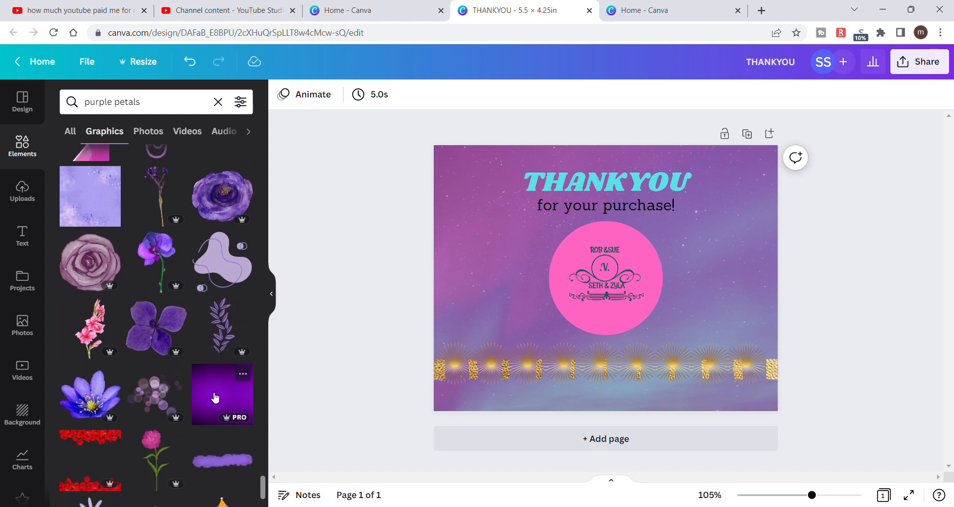
scroll(215, 396, "down", 2)
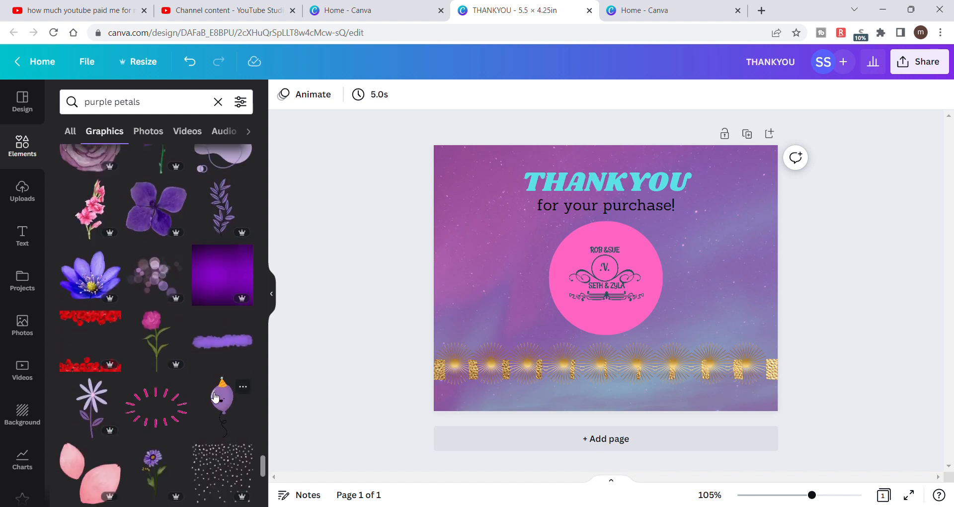
scroll(215, 396, "down", 1)
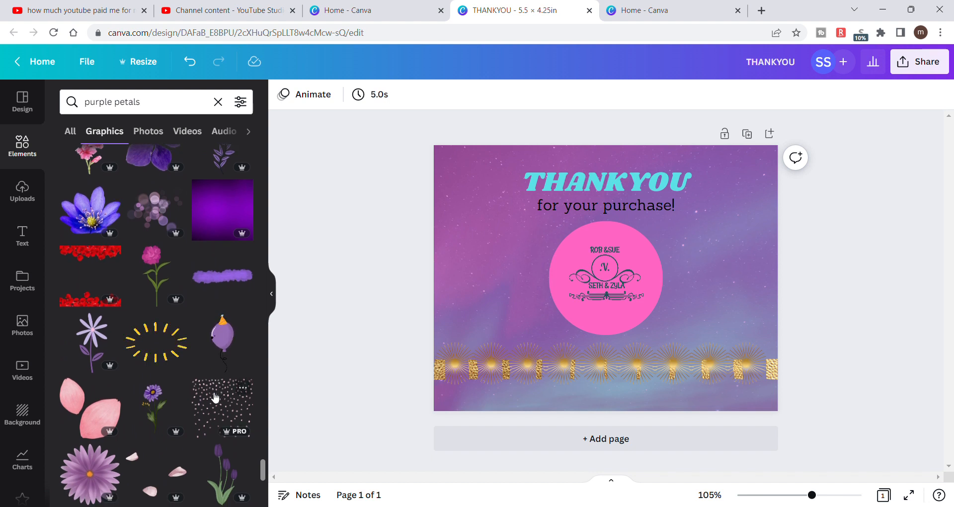
scroll(214, 396, "down", 3)
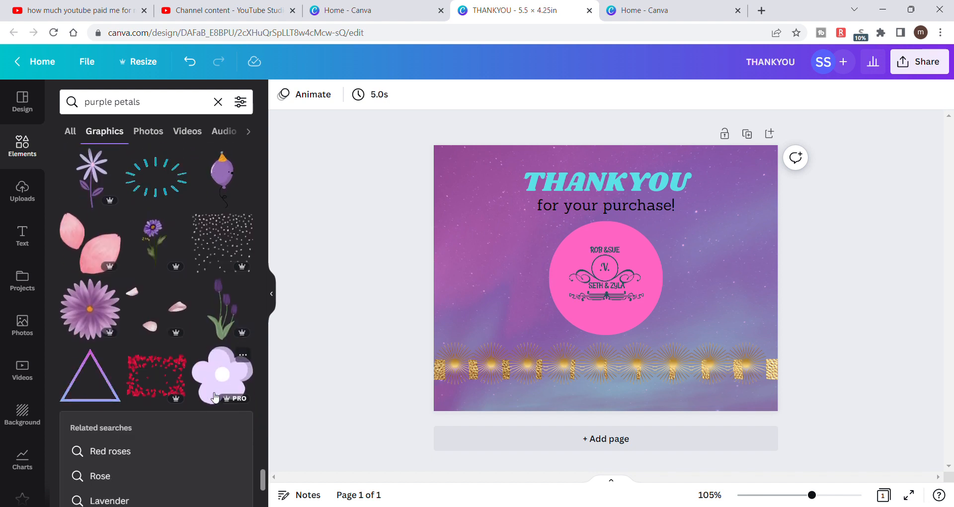
scroll(214, 396, "down", 3)
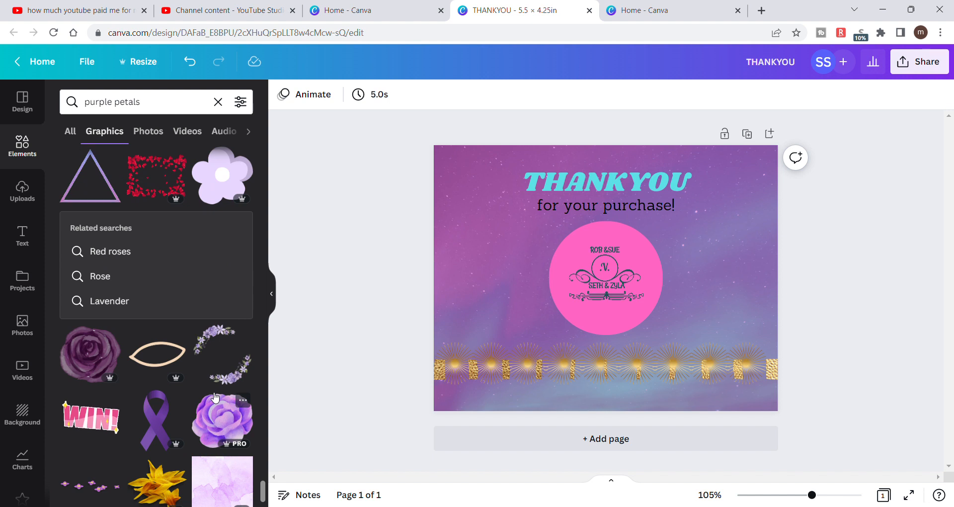
scroll(214, 396, "down", 3)
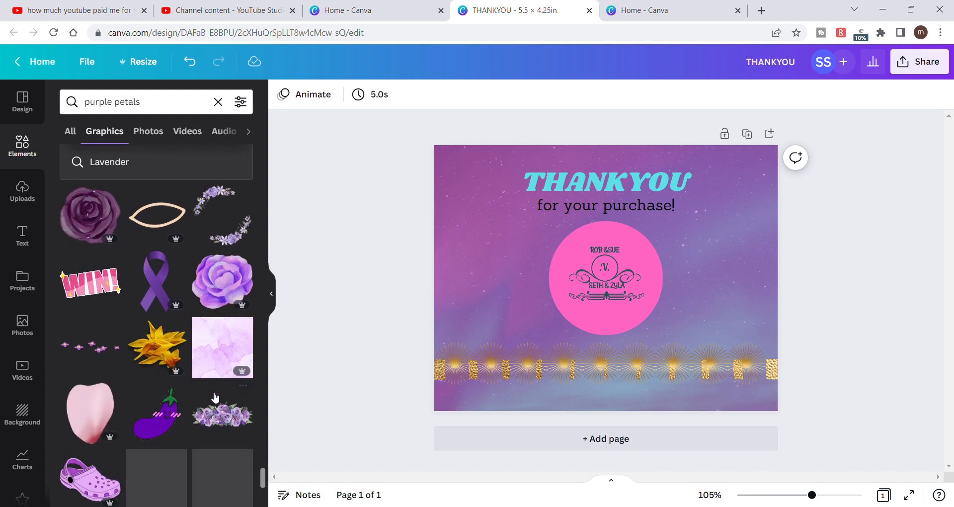
scroll(215, 396, "down", 3)
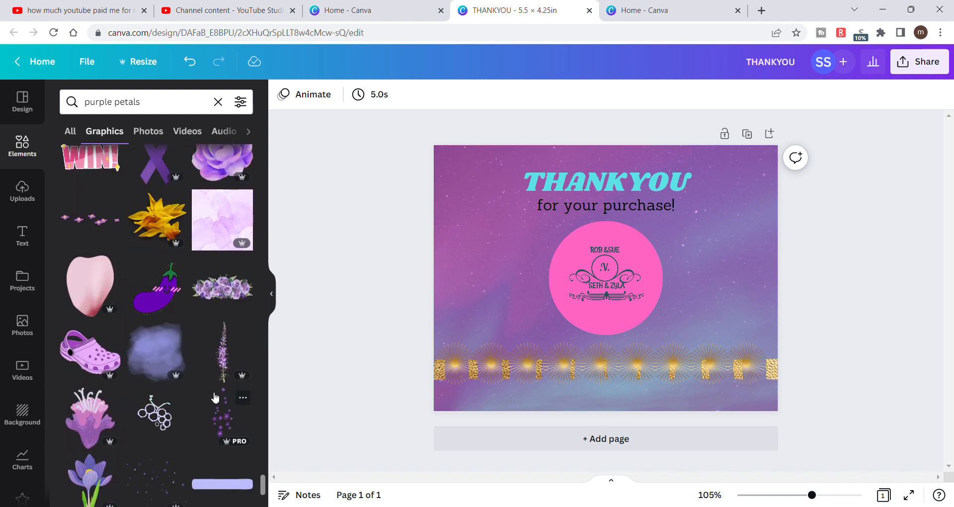
scroll(214, 397, "down", 3)
scroll(215, 396, "down", 2)
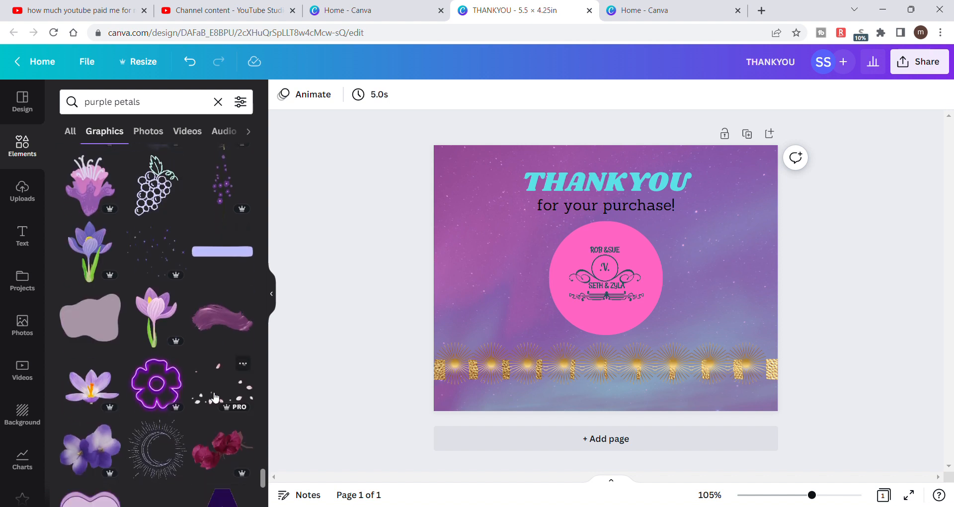
scroll(215, 396, "down", 2)
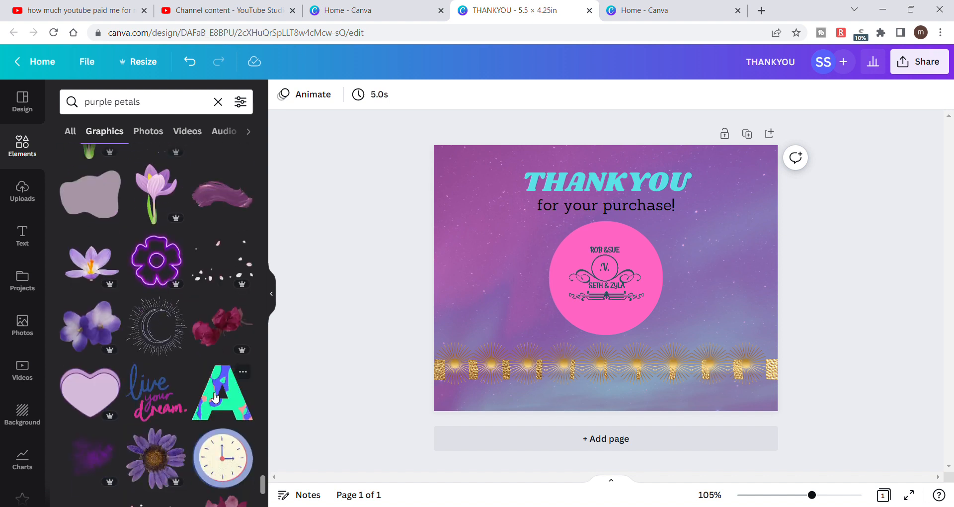
scroll(215, 396, "down", 4)
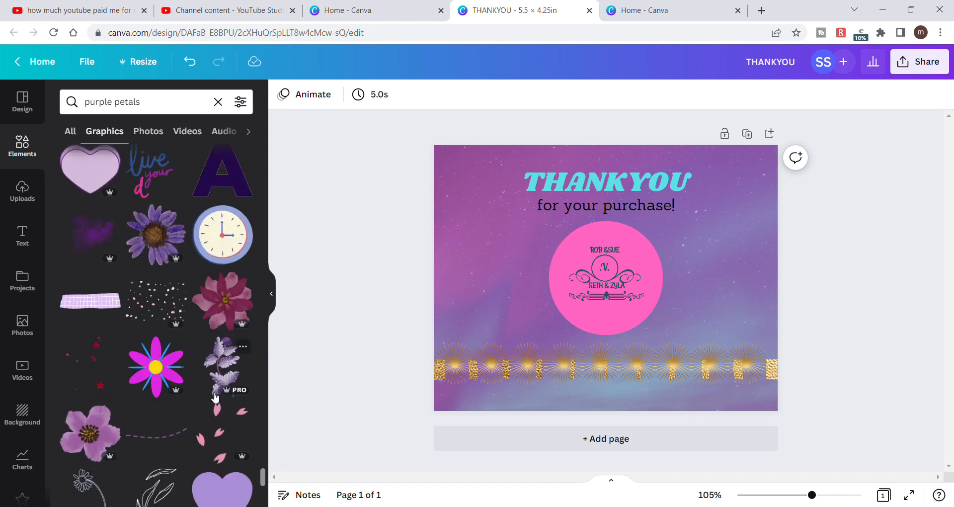
scroll(215, 396, "down", 3)
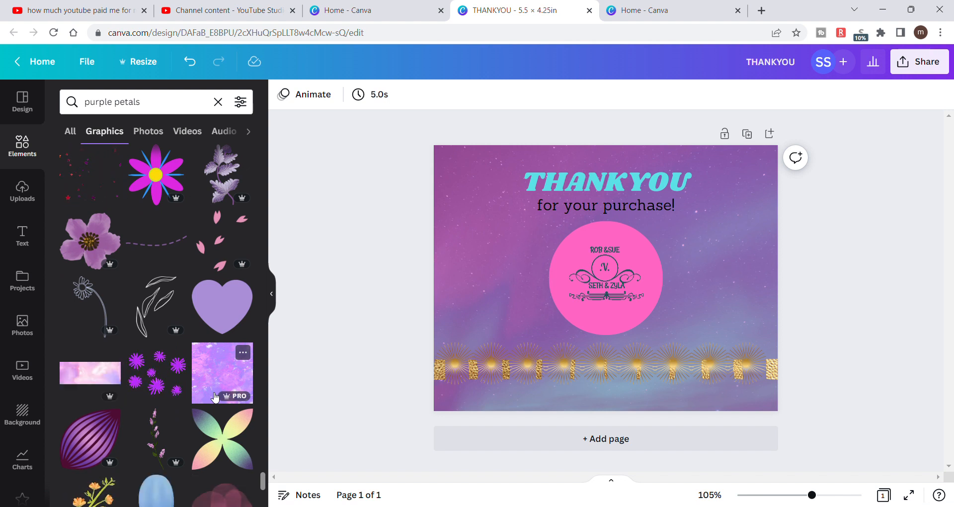
scroll(215, 396, "down", 1)
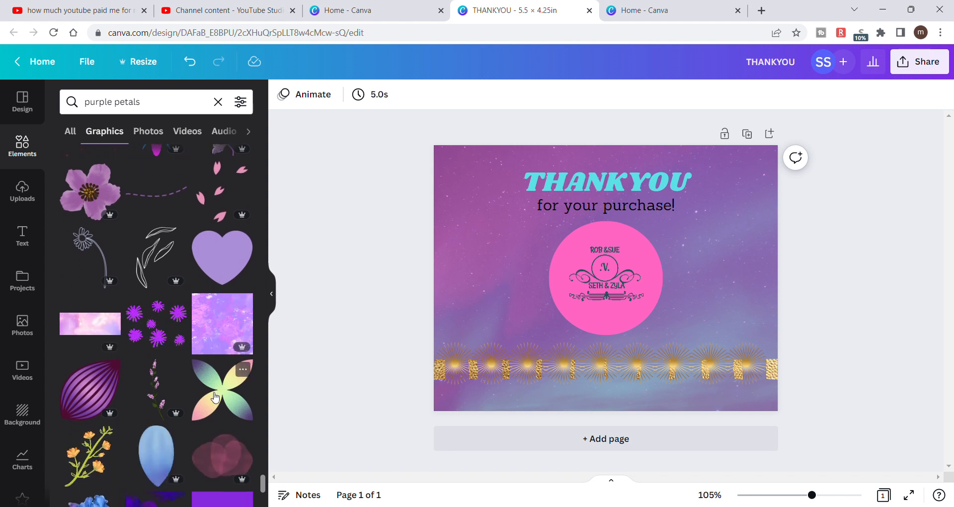
scroll(215, 396, "down", 2)
scroll(215, 396, "down", 5)
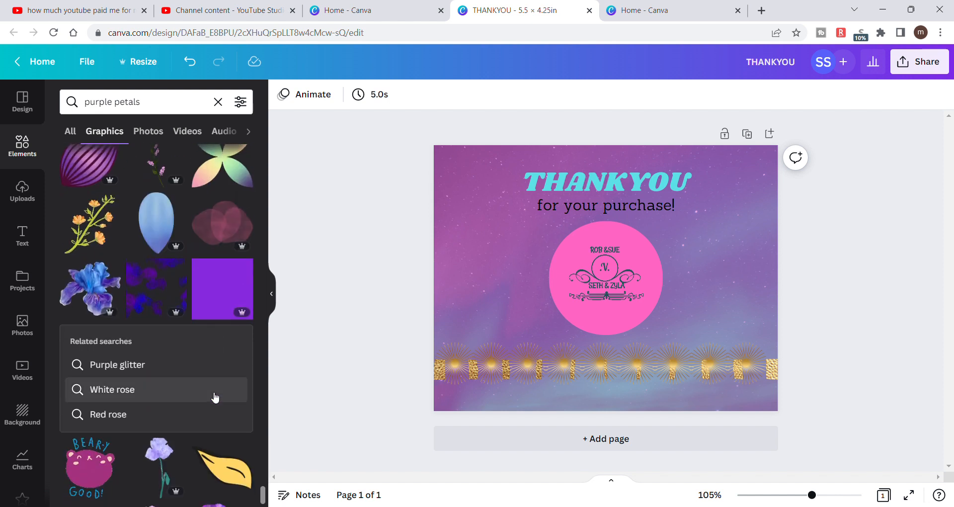
scroll(214, 396, "down", 2)
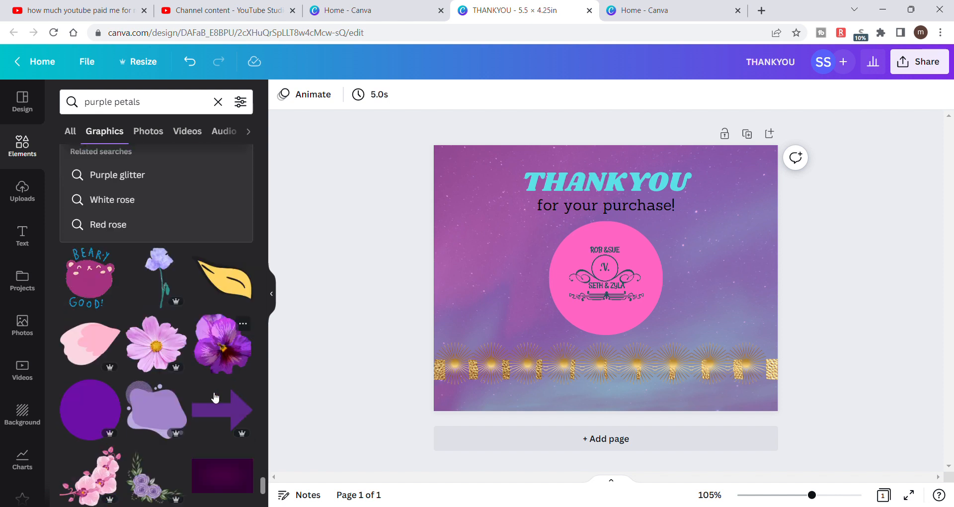
scroll(215, 397, "down", 1)
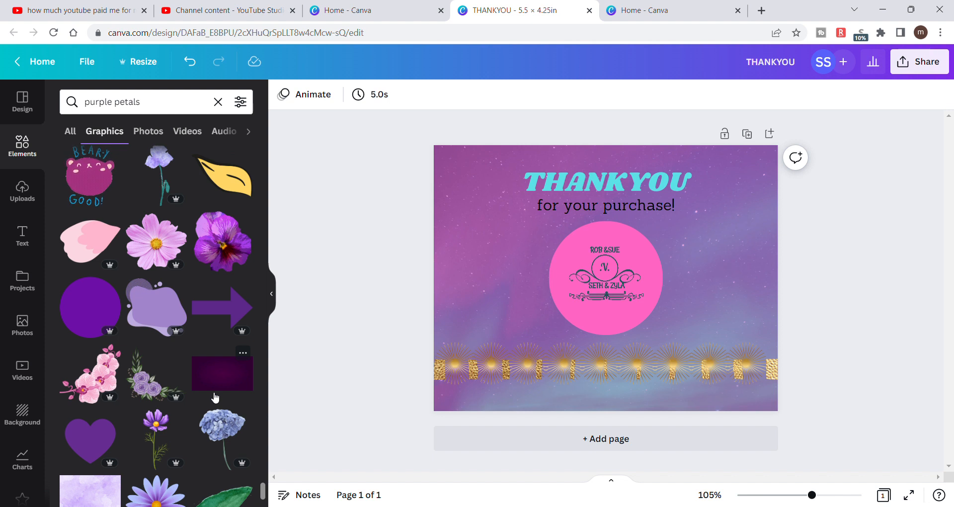
scroll(215, 396, "down", 2)
scroll(215, 396, "down", 2)
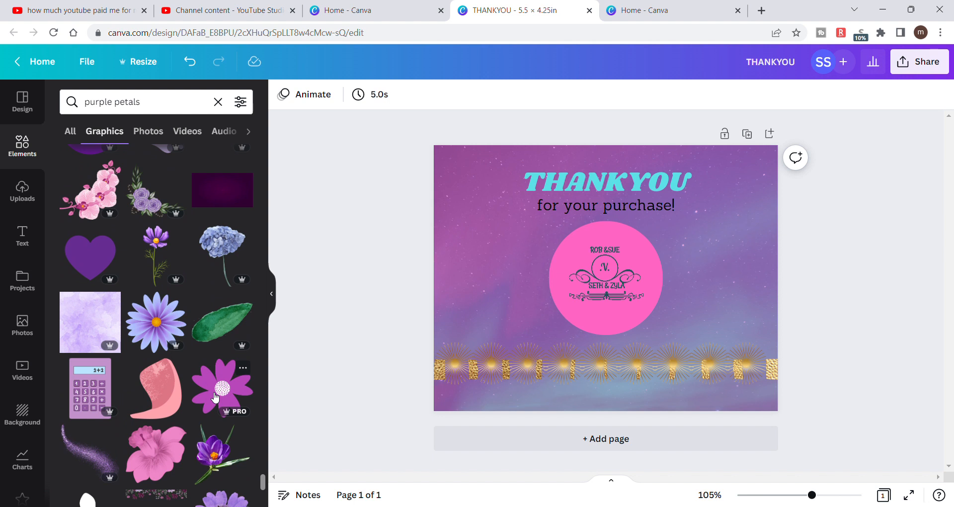
scroll(215, 396, "down", 3)
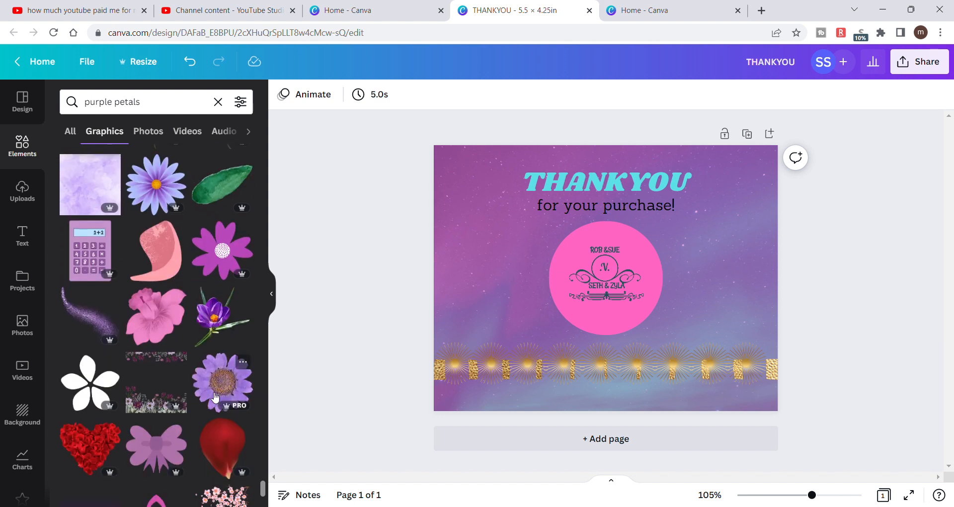
scroll(215, 396, "down", 1)
scroll(215, 396, "down", 3)
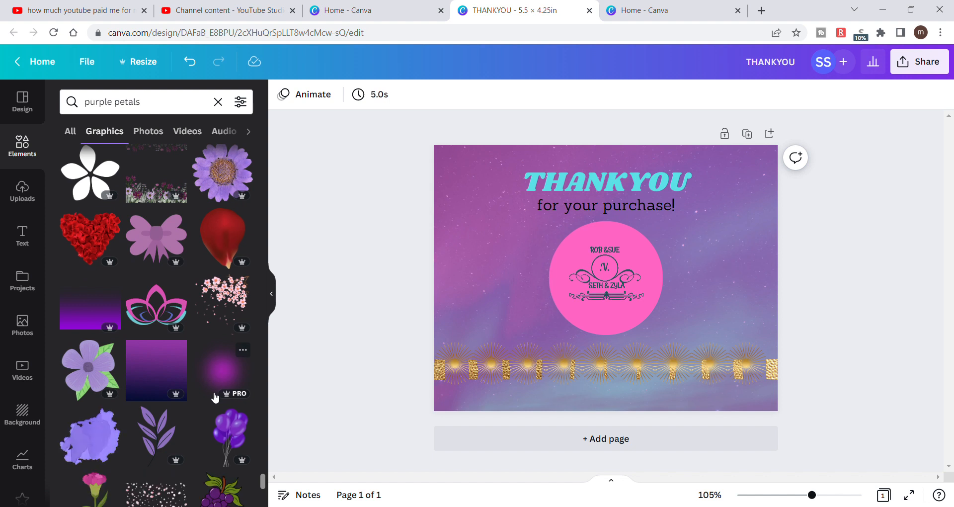
scroll(215, 396, "down", 1)
scroll(214, 396, "up", 1)
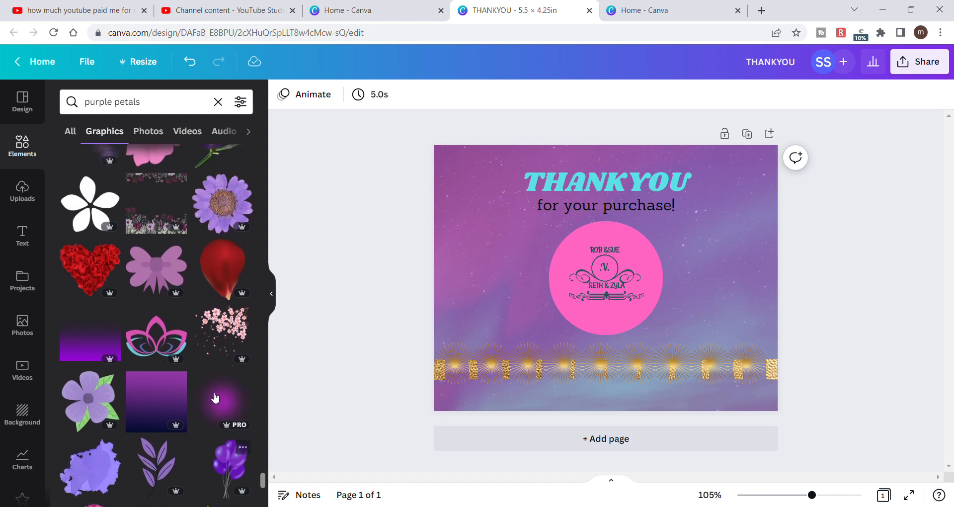
- Look further down the "purple petals" graphics and back up for a purple flower that suits the card
scroll(214, 396, "down", 3)
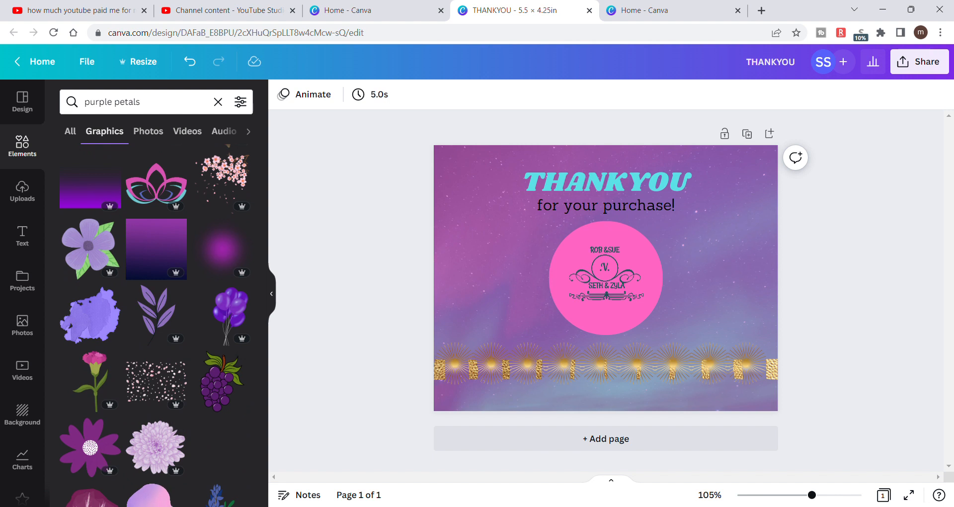
scroll(126, 435, "down", 4)
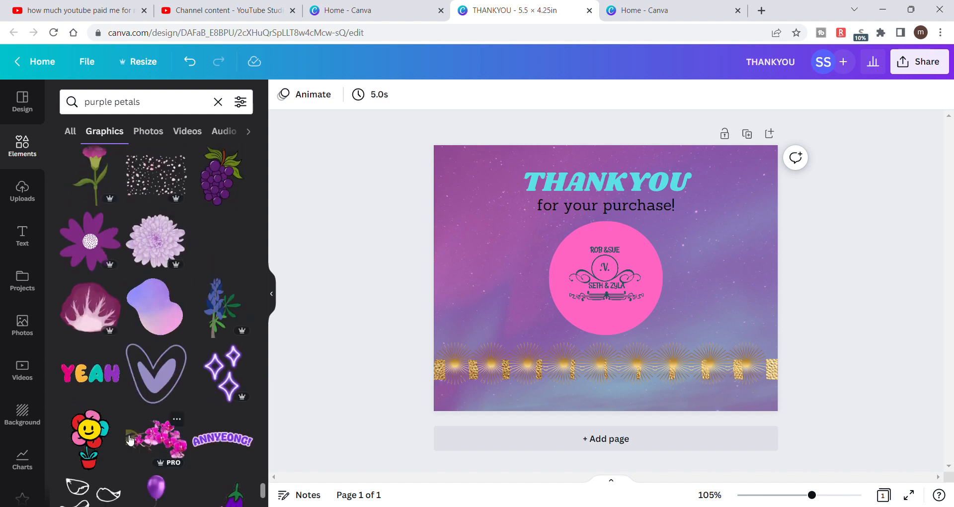
scroll(129, 441, "down", 1)
scroll(129, 441, "down", 1)
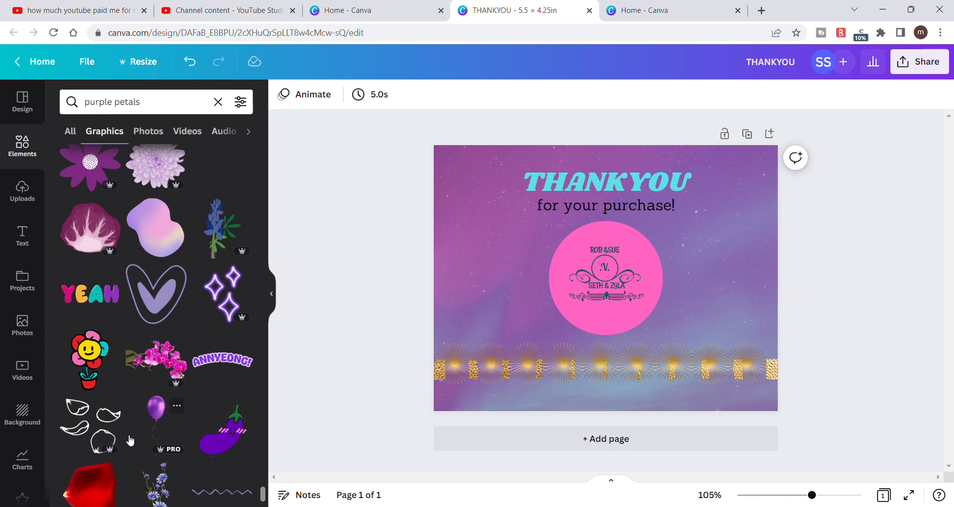
scroll(130, 440, "up", 6)
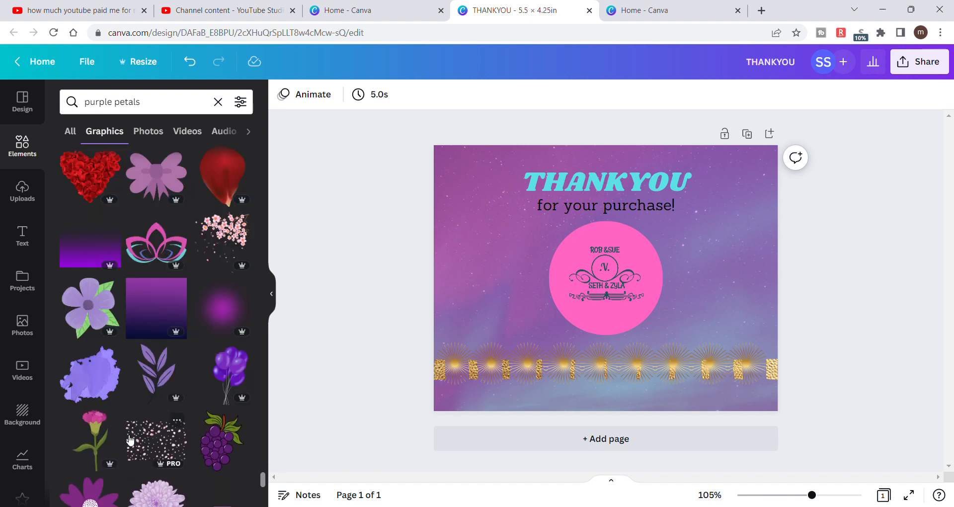
scroll(130, 440, "up", 2)
scroll(130, 441, "up", 3)
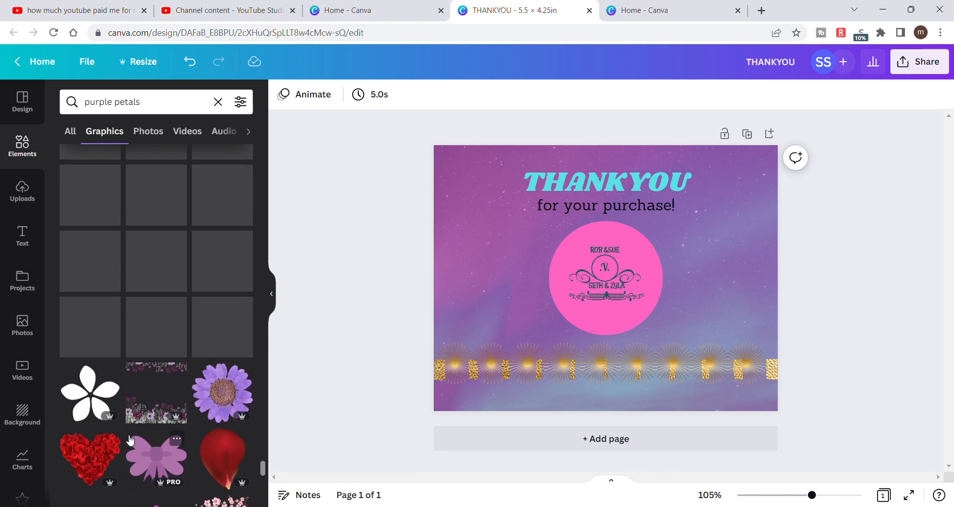
scroll(130, 440, "up", 4)
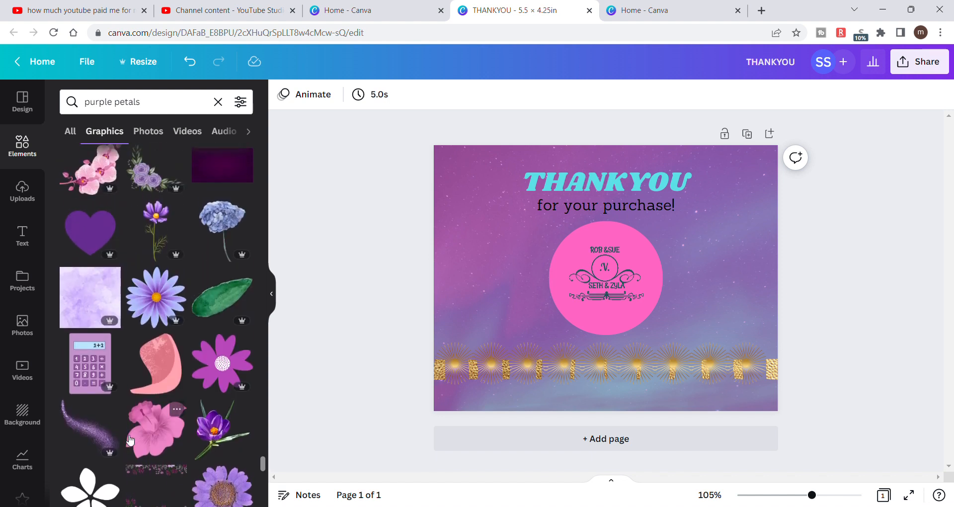
scroll(130, 440, "up", 2)
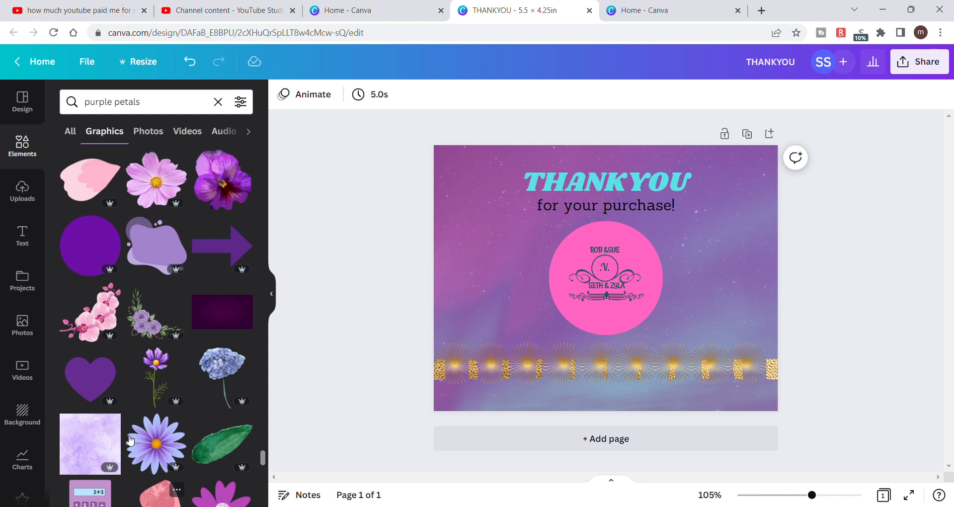
scroll(130, 440, "up", 2)
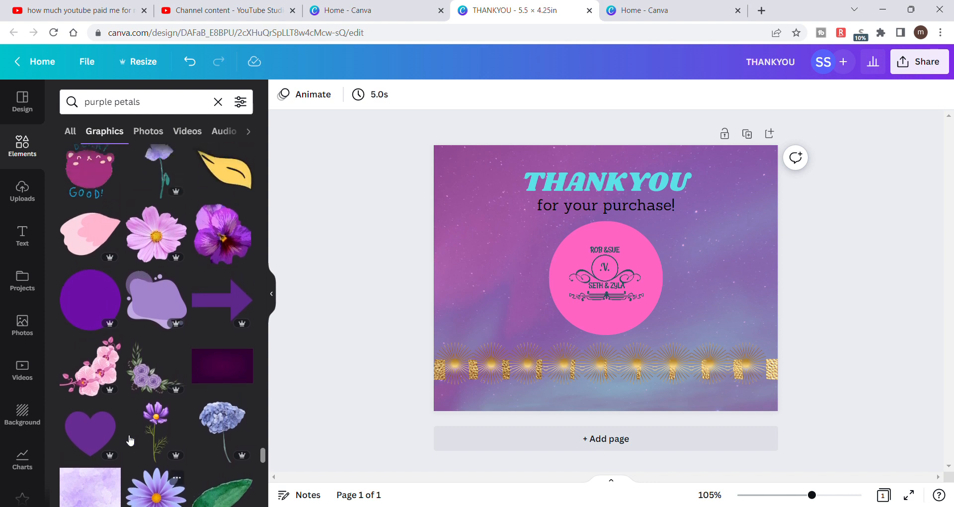
- Add the purple pansy graphic, shrink it to about 1 in wide and place it in the card's upper-left corner
left_click(228, 260)
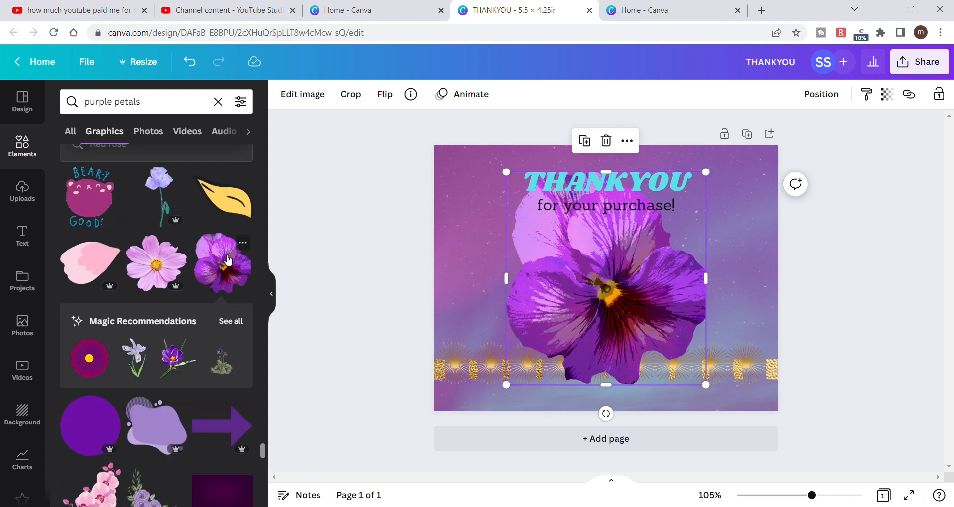
left_click_drag(712, 182, 577, 321)
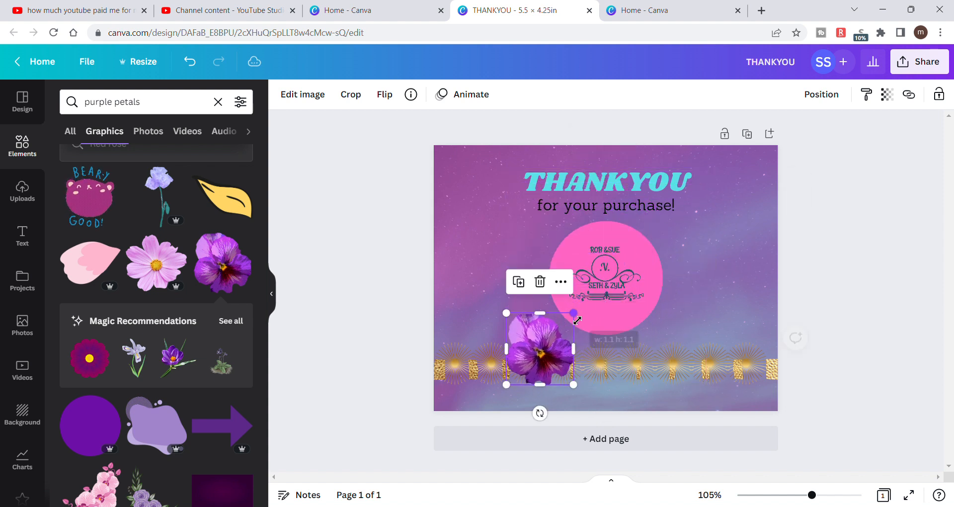
left_click_drag(534, 348, 463, 176)
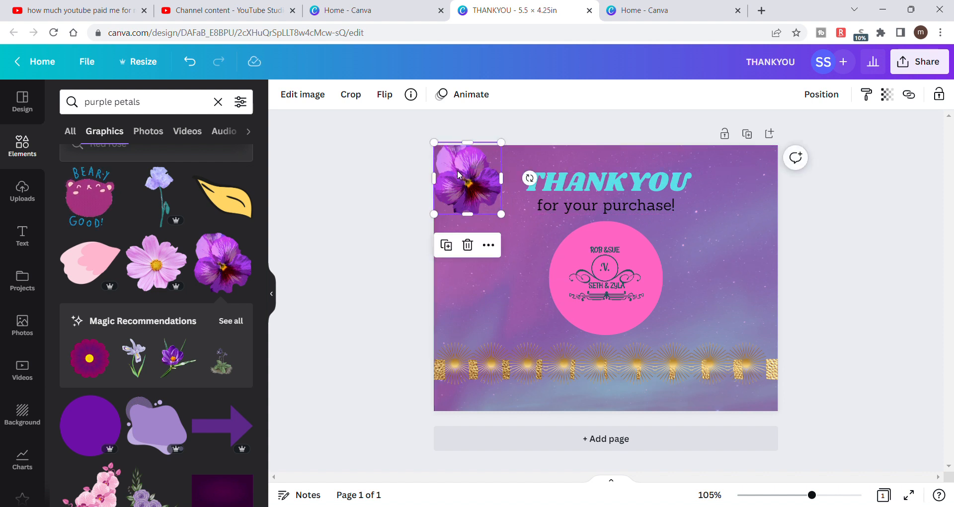
left_click_drag(508, 148, 502, 154)
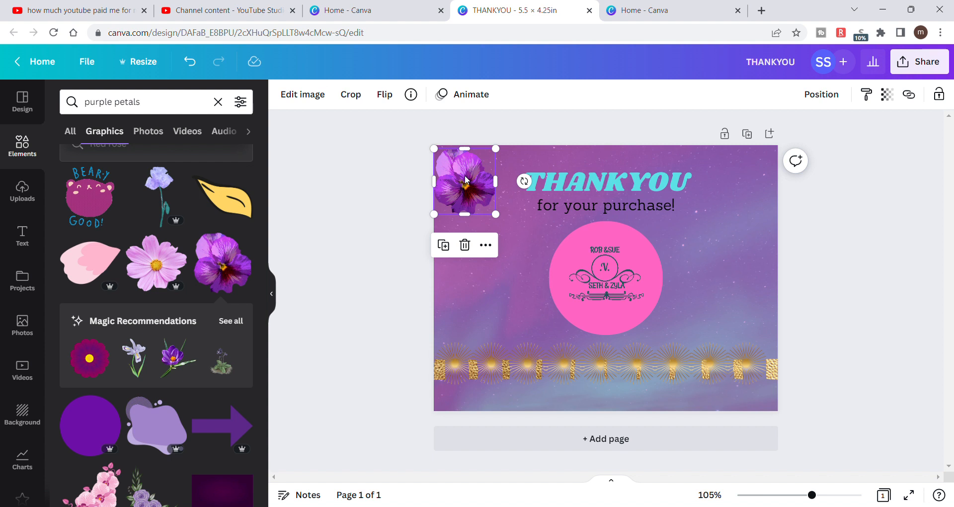
left_click(368, 179)
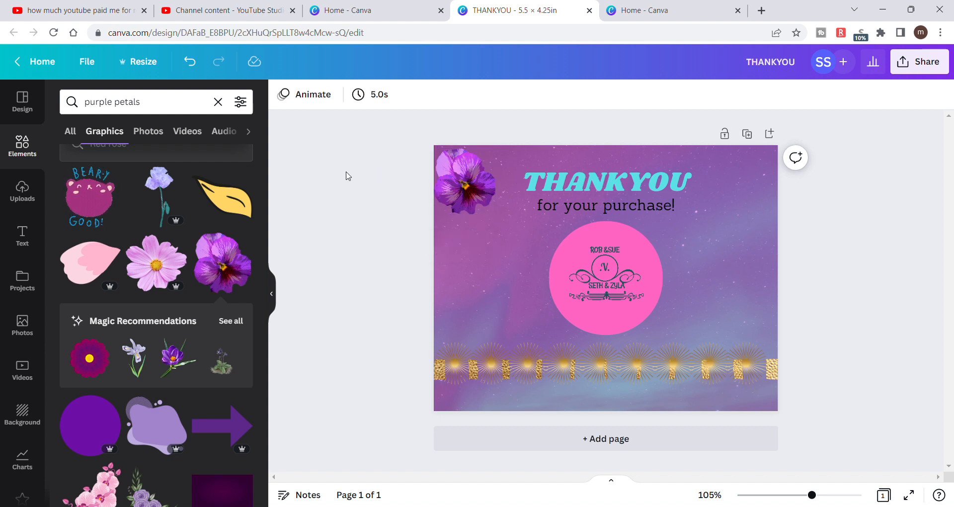
- Try the Photogenic effect Belvedere on the corner pansy, then switch the effect to Fresco
left_click(451, 173)
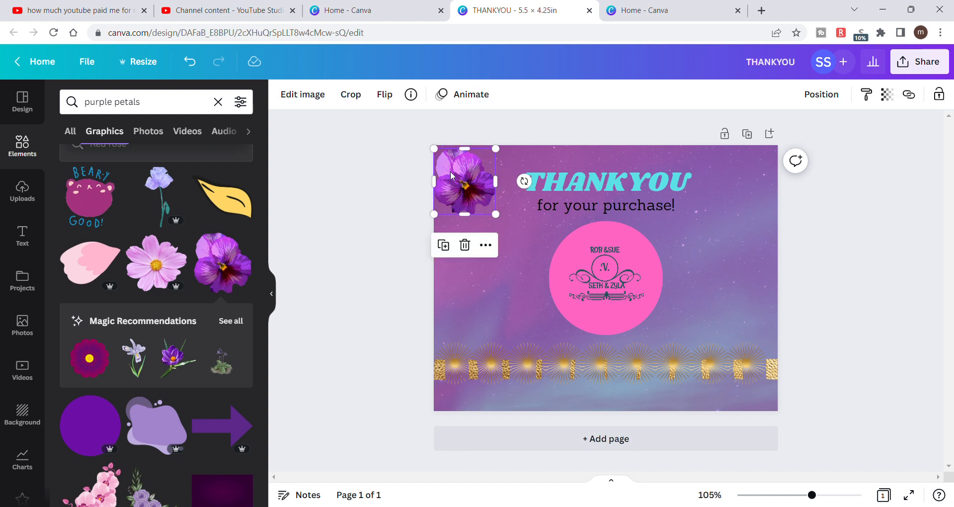
left_click(316, 100)
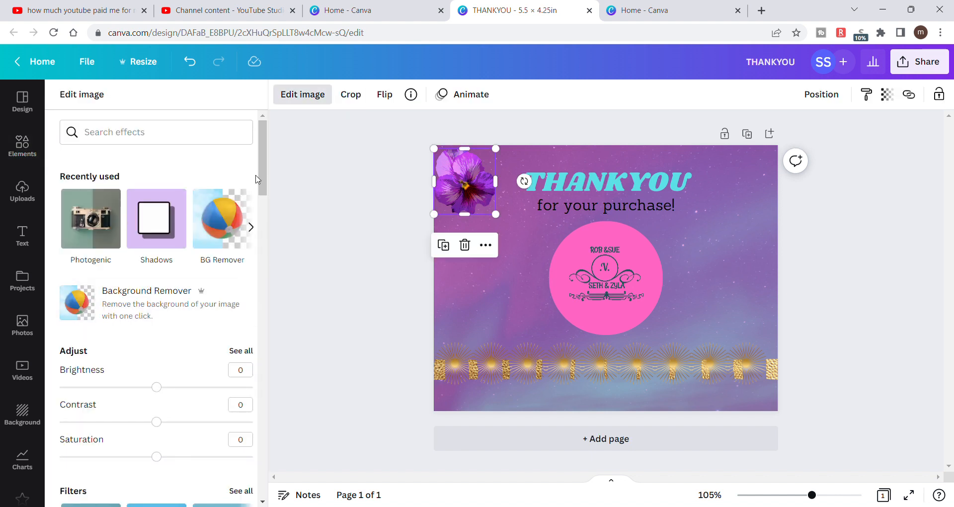
mouse_move(258, 174)
left_mouse_down()
mouse_move(269, 279)
mouse_move(260, 342)
left_mouse_up()
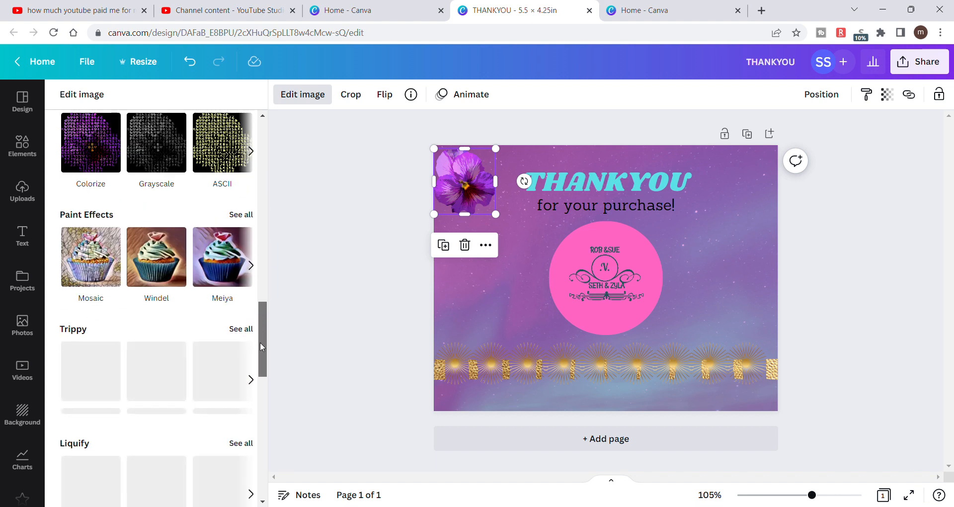
mouse_move(260, 342)
left_mouse_down()
mouse_move(267, 419)
mouse_move(269, 299)
left_mouse_up()
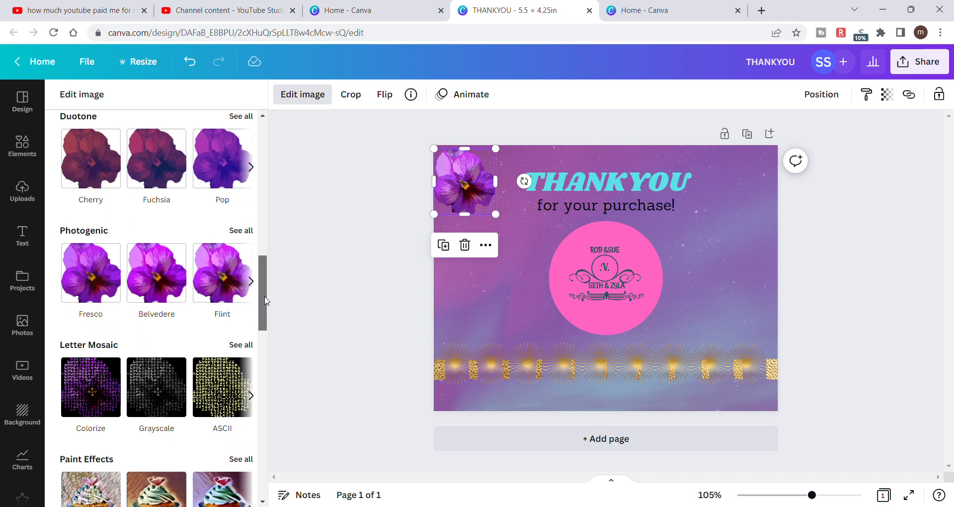
left_click(158, 279)
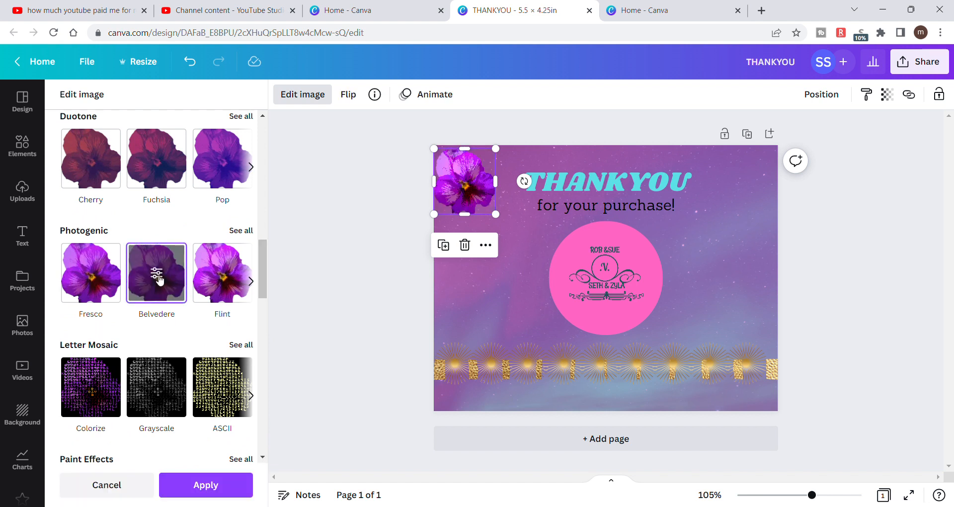
left_click(110, 287)
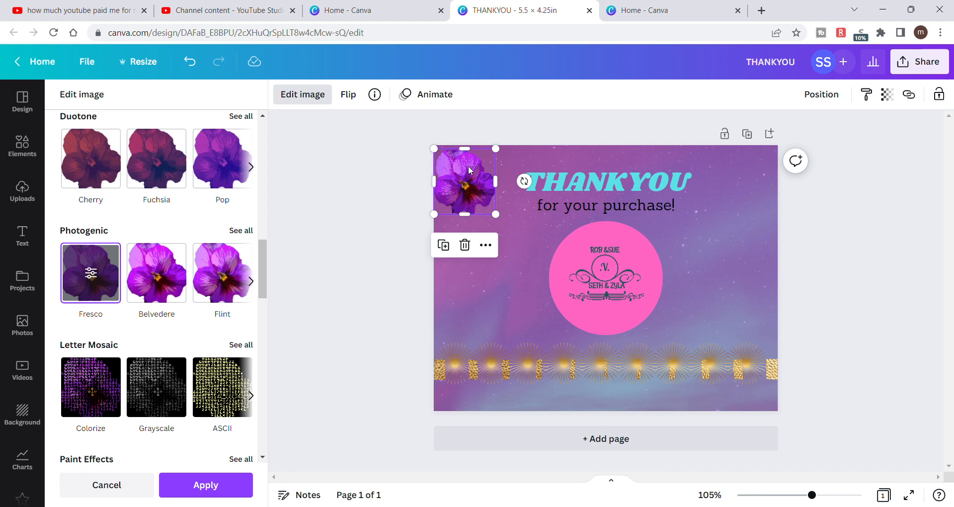
- Duplicate the pansy, place the copy below it along the card's left edge and shift the original closer into the corner
left_click(443, 245)
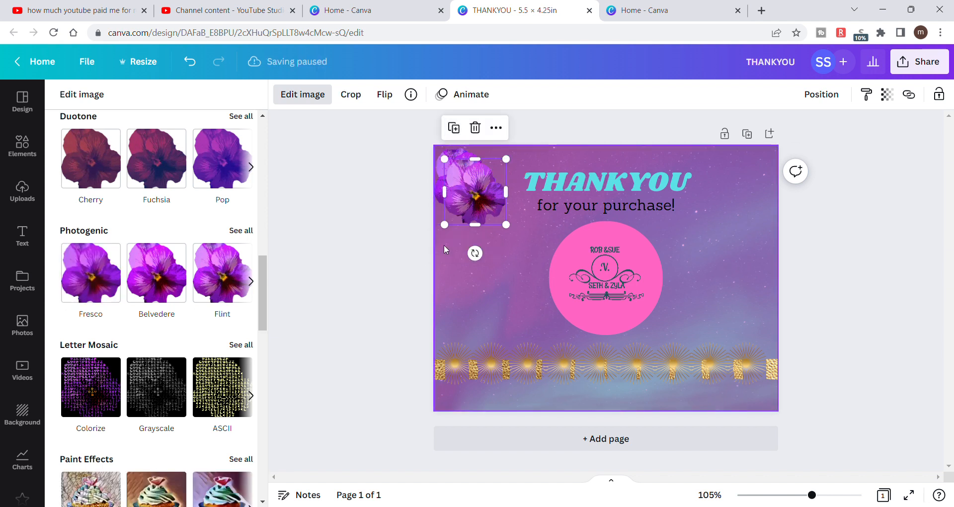
left_click_drag(485, 195, 462, 221)
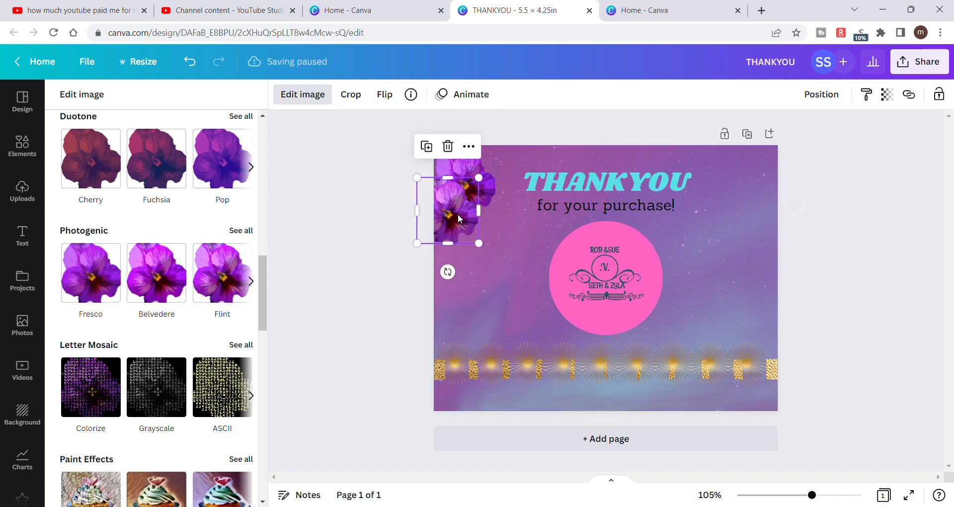
mouse_move(477, 173)
left_mouse_down()
mouse_move(482, 165)
mouse_move(471, 157)
left_mouse_up()
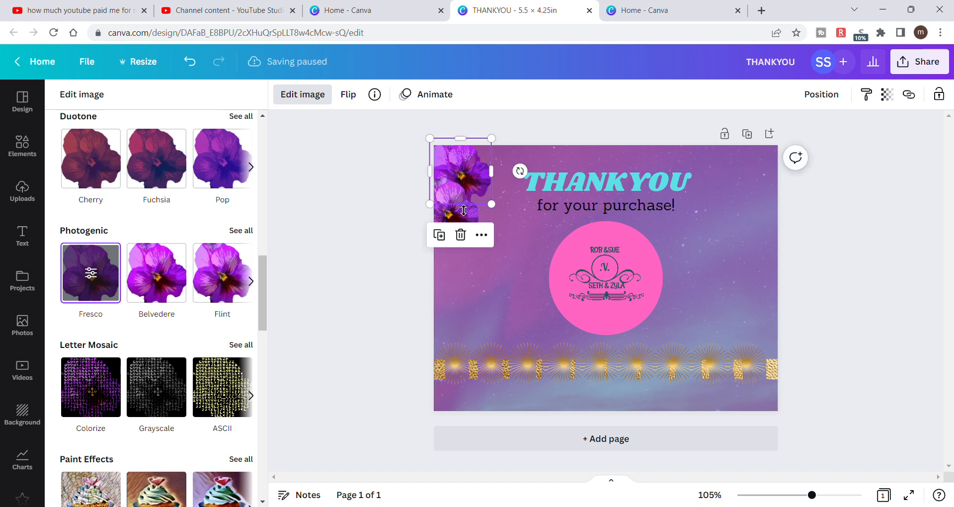
- Duplicate the corner pansy again and place the copy along the card's top edge, partly past the border beside the heading
left_click(439, 235)
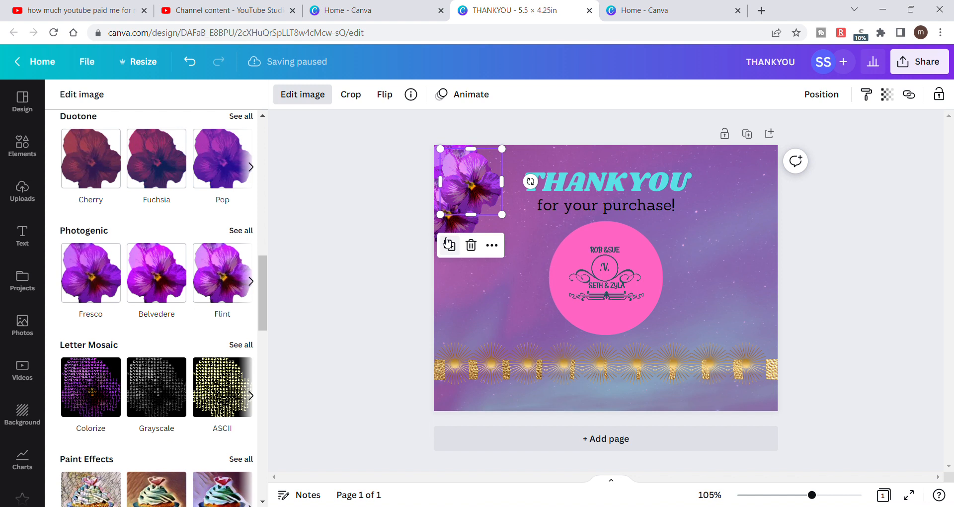
left_click_drag(478, 189, 511, 165)
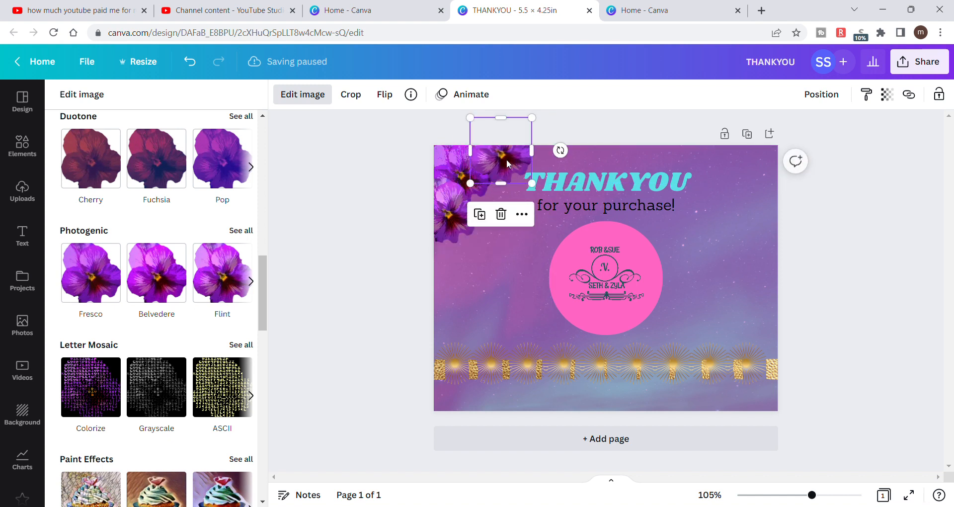
left_click(424, 274)
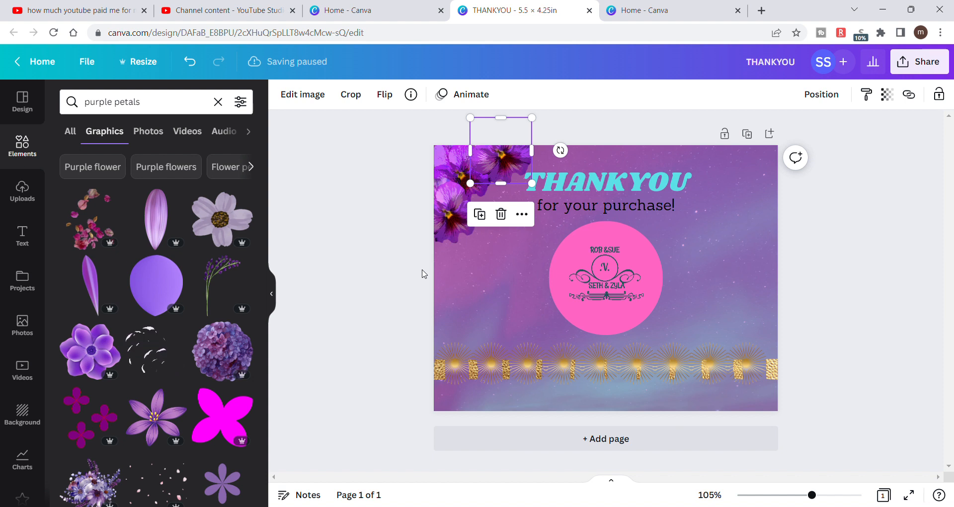
left_click(424, 273)
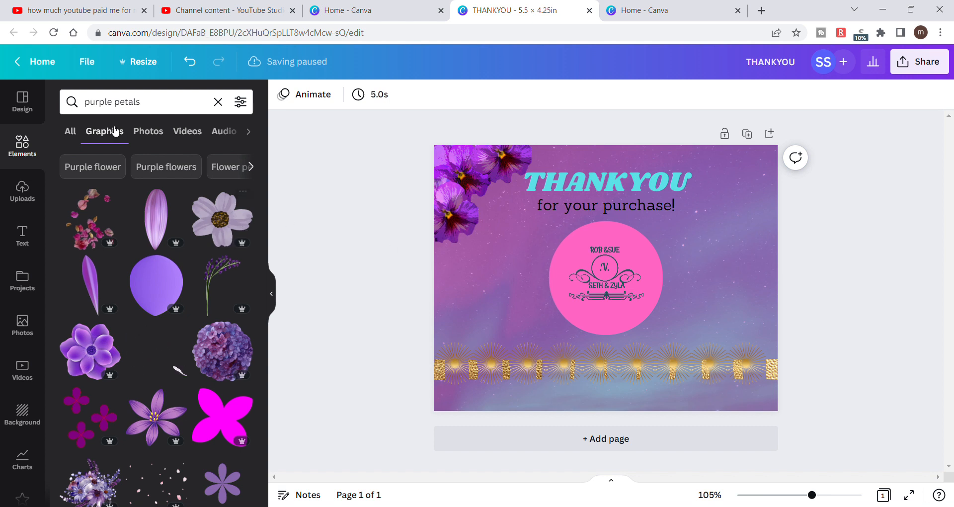
- Replace the element search with "gold diamond"
left_click(217, 102)
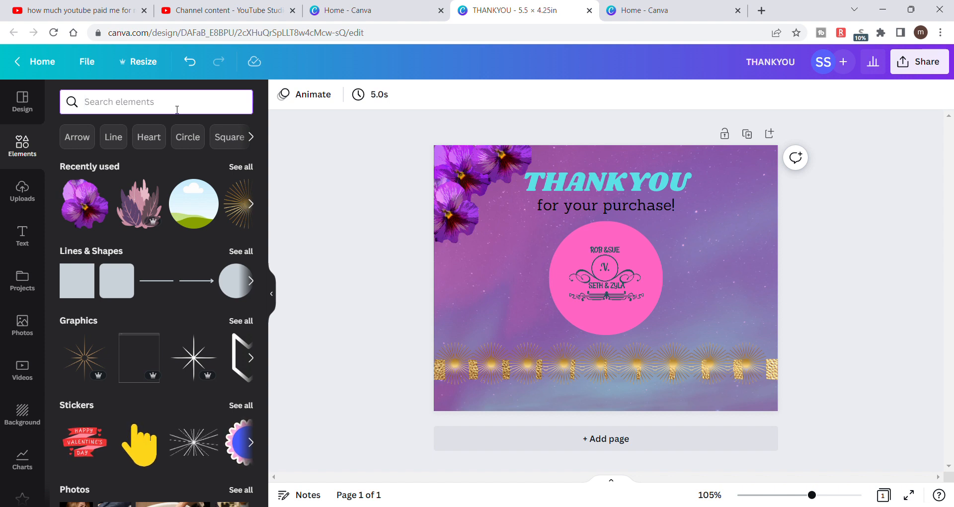
type("gold")
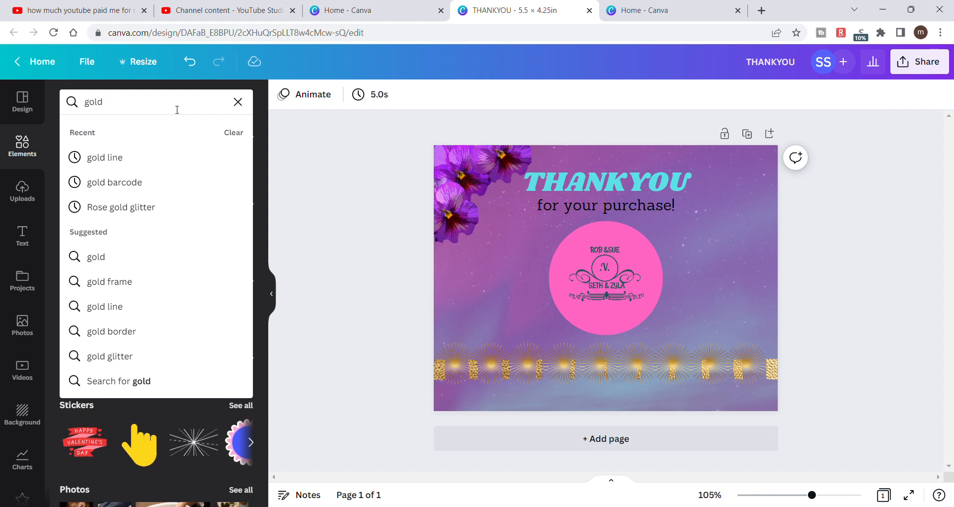
type("diamo")
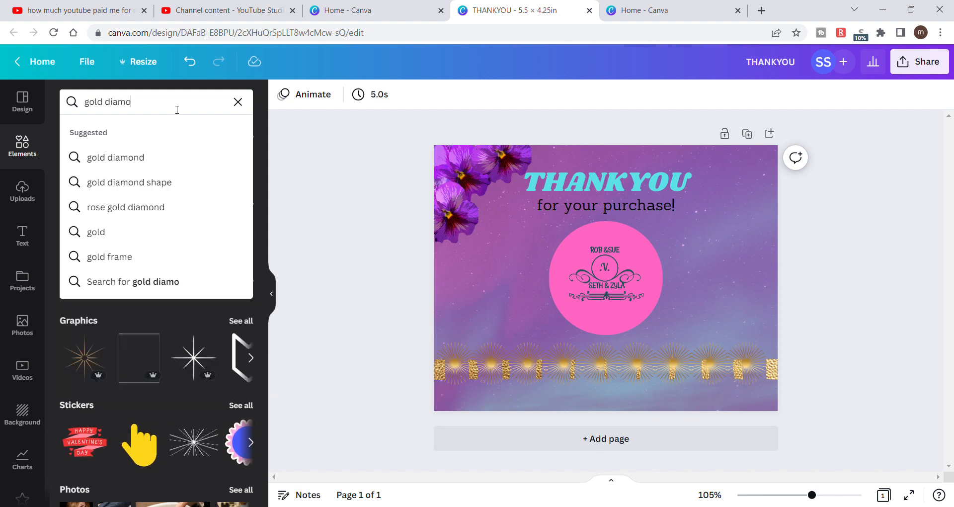
type("nd")
key("Return")
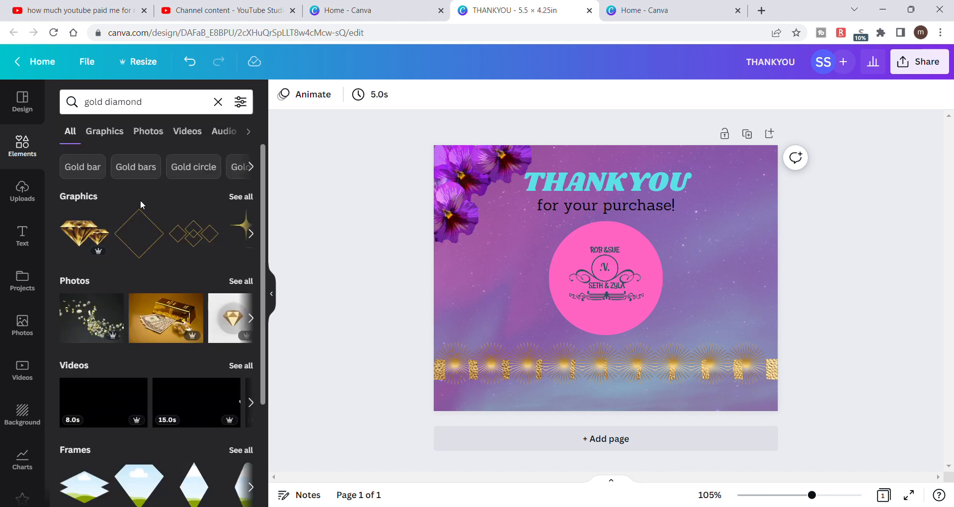
- Show all graphics found for "gold diamond" and look through the results for a diamond decoration that suits the card
left_click(241, 197)
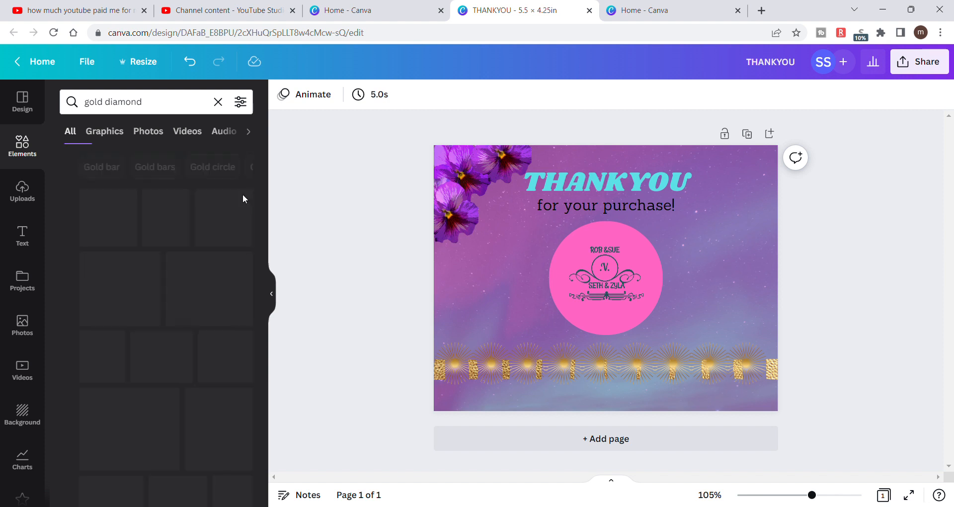
scroll(180, 313, "down", 5)
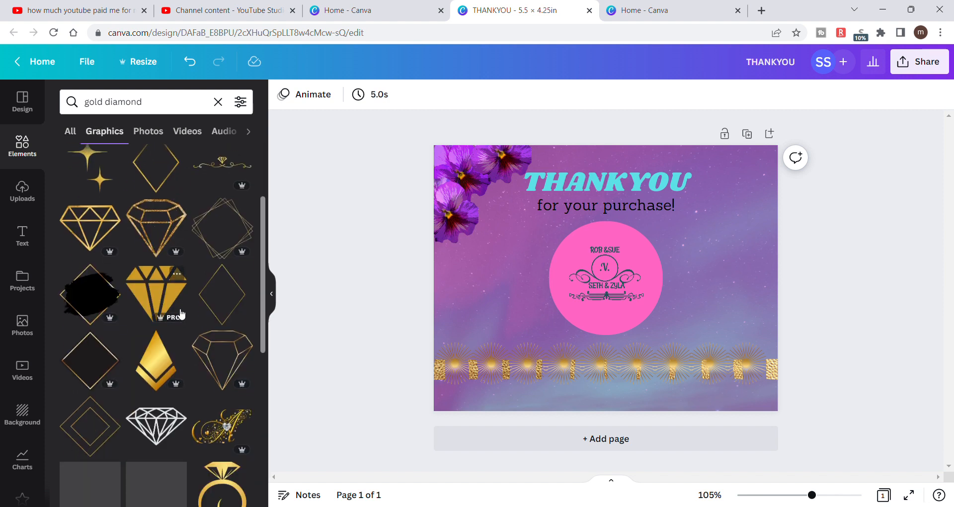
scroll(181, 313, "down", 5)
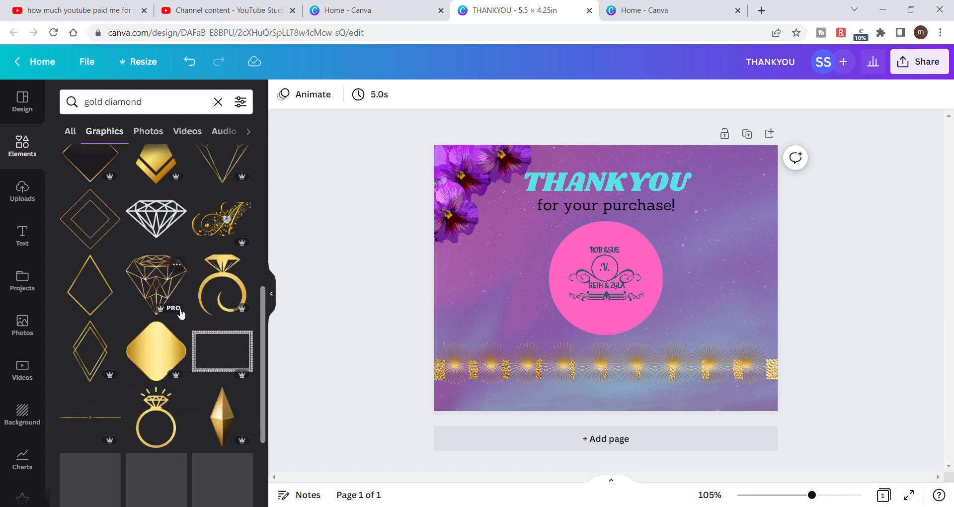
scroll(181, 313, "down", 5)
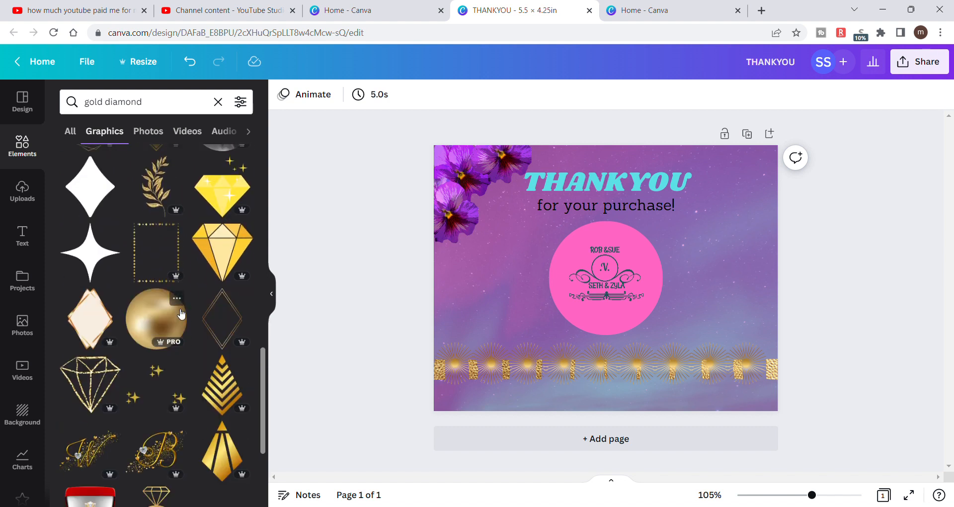
scroll(182, 313, "down", 2)
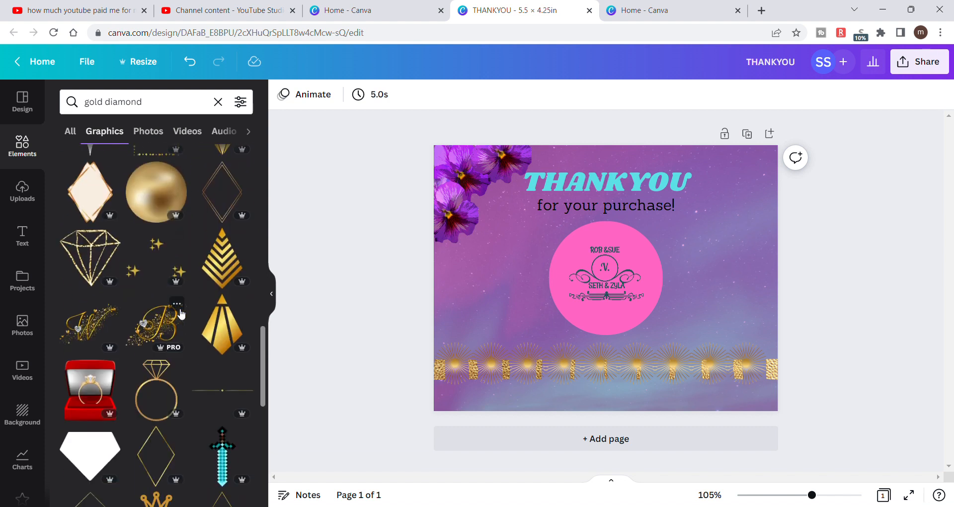
scroll(181, 313, "down", 3)
scroll(181, 313, "down", 1)
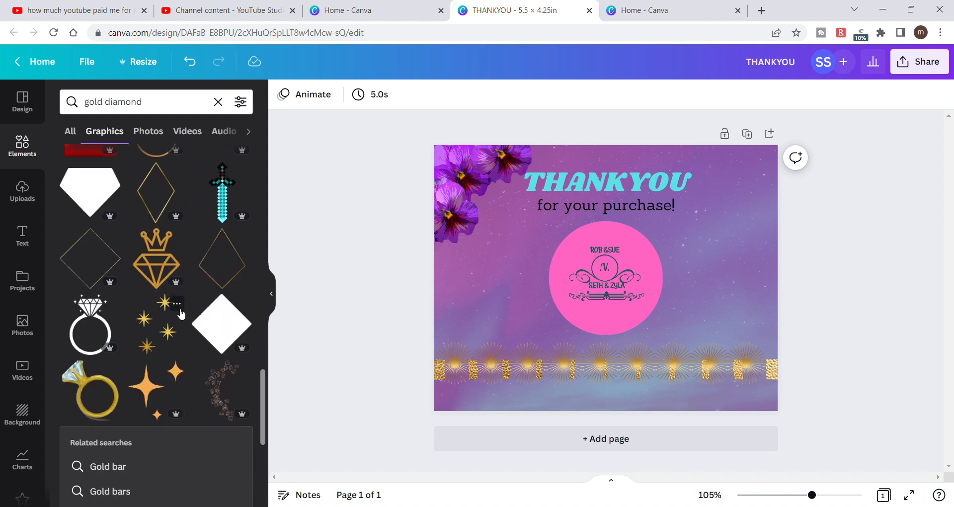
scroll(181, 313, "down", 3)
scroll(181, 313, "down", 3)
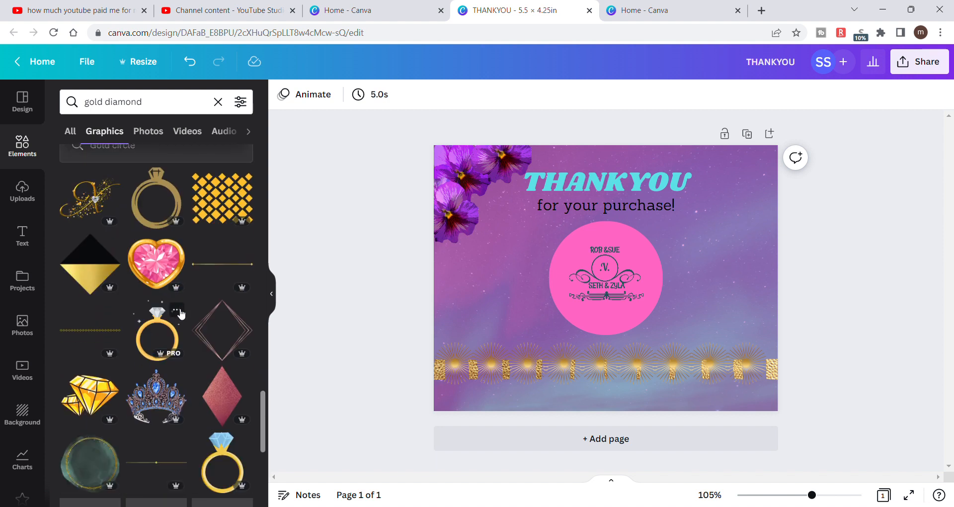
scroll(182, 313, "down", 2)
scroll(182, 313, "down", 4)
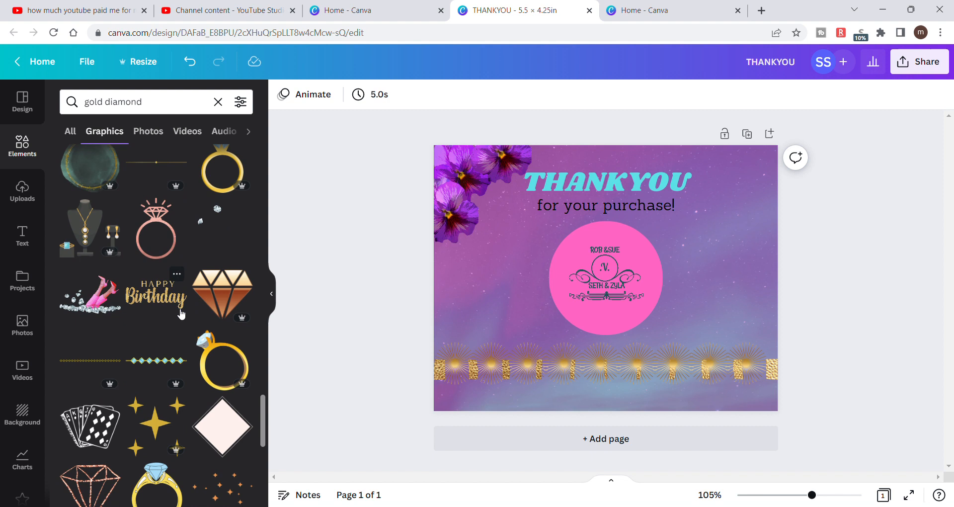
scroll(179, 312, "down", 2)
scroll(177, 308, "down", 2)
scroll(181, 313, "down", 2)
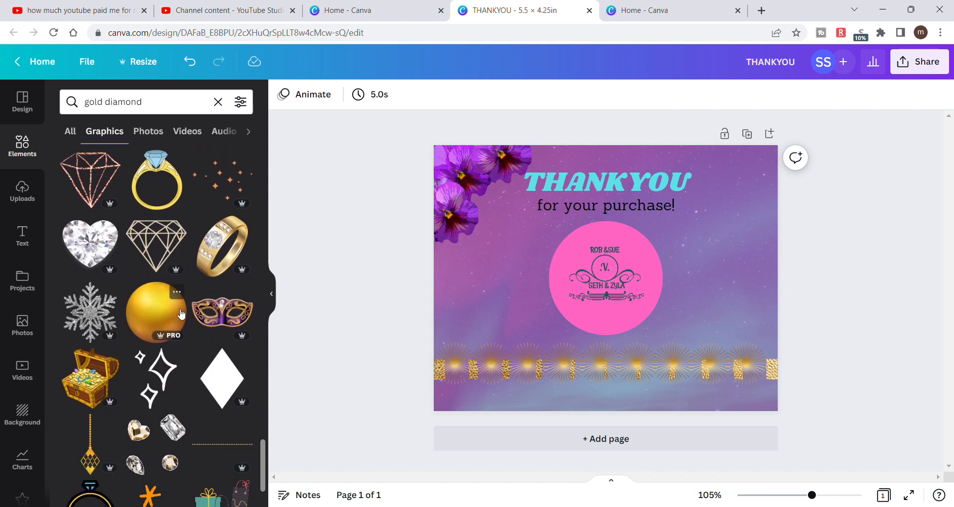
scroll(182, 313, "down", 1)
scroll(181, 313, "down", 2)
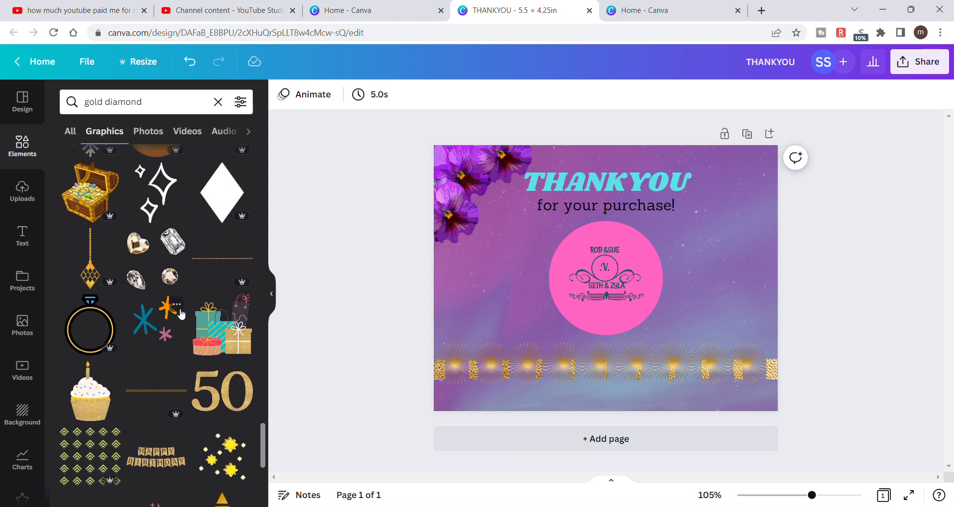
scroll(180, 313, "down", 3)
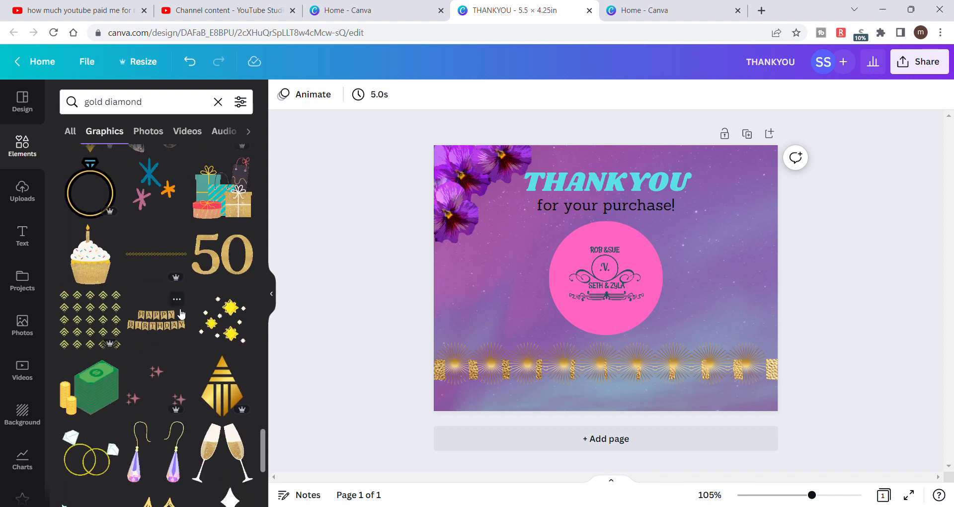
scroll(180, 313, "down", 3)
scroll(180, 314, "down", 7)
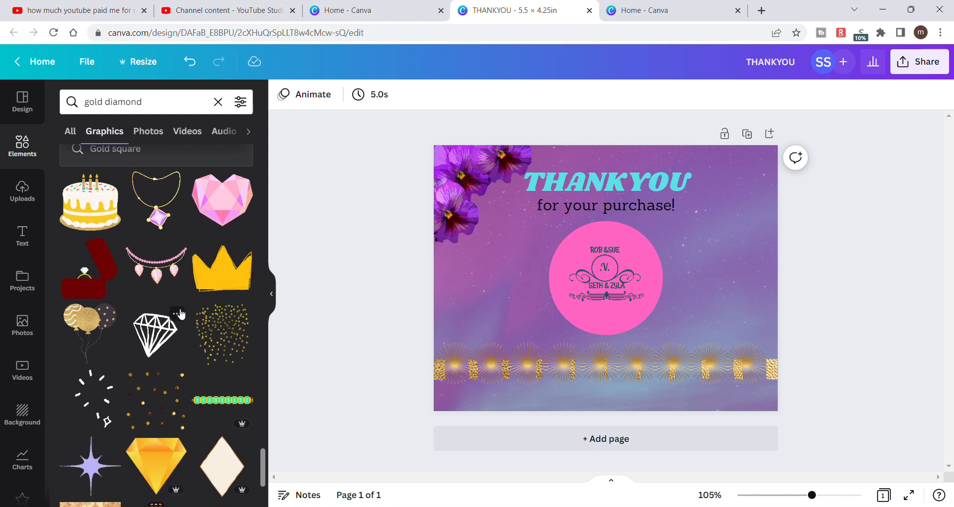
scroll(181, 313, "down", 7)
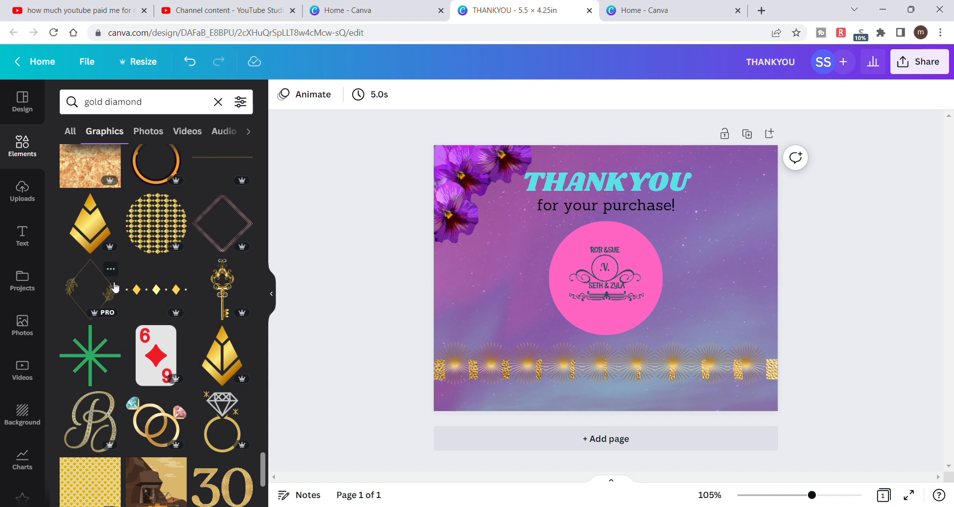
scroll(115, 287, "down", 10)
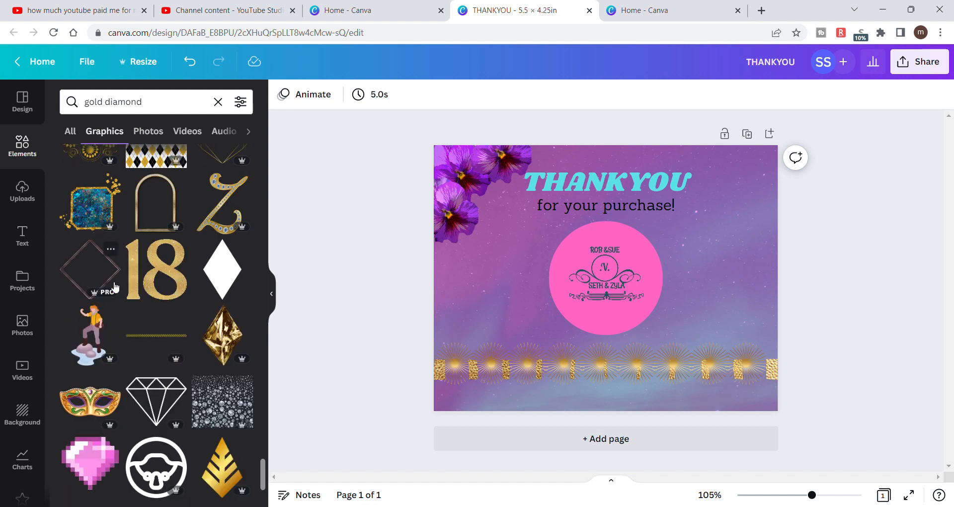
scroll(114, 287, "down", 4)
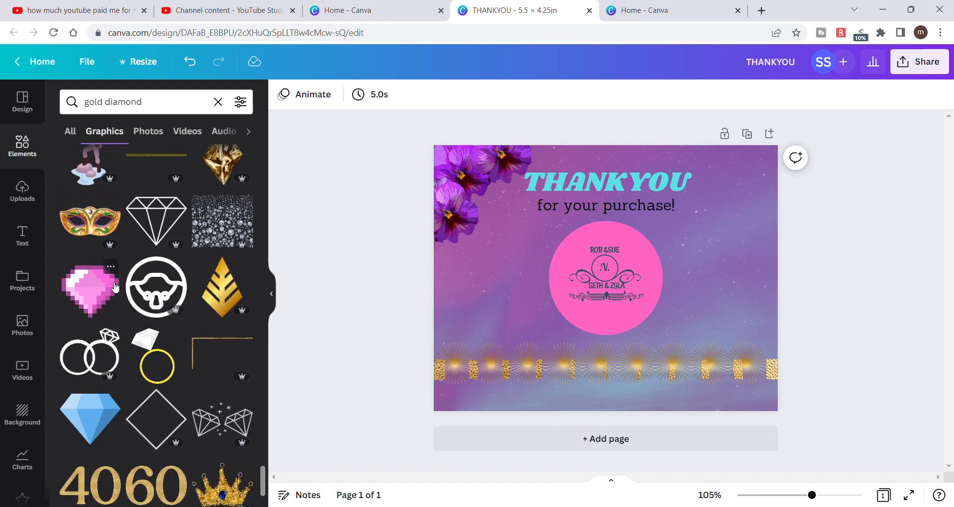
scroll(115, 287, "down", 8)
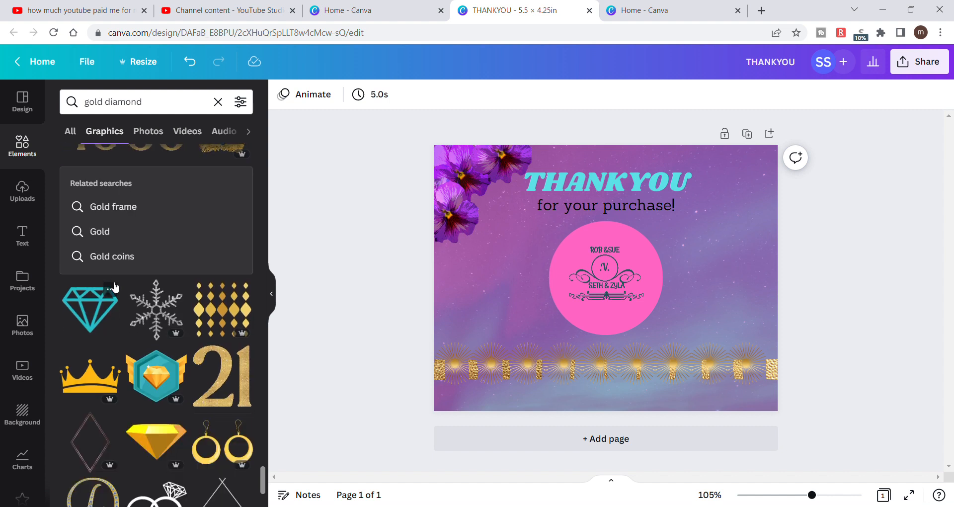
scroll(115, 287, "down", 4)
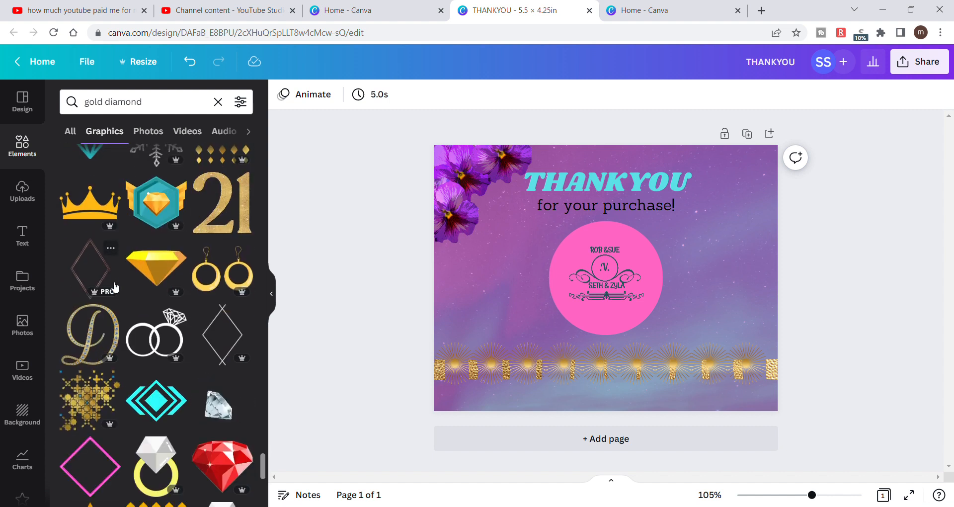
scroll(115, 287, "down", 3)
scroll(115, 288, "down", 3)
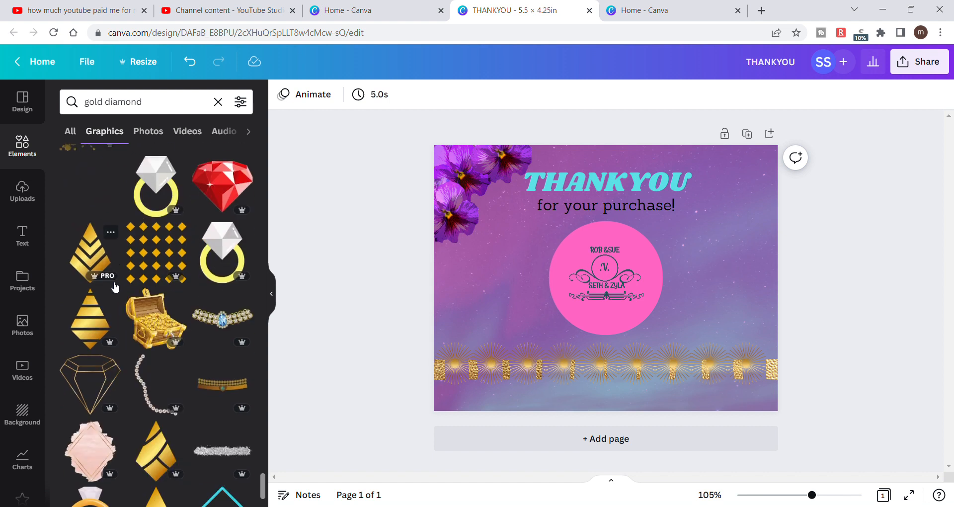
scroll(115, 287, "down", 3)
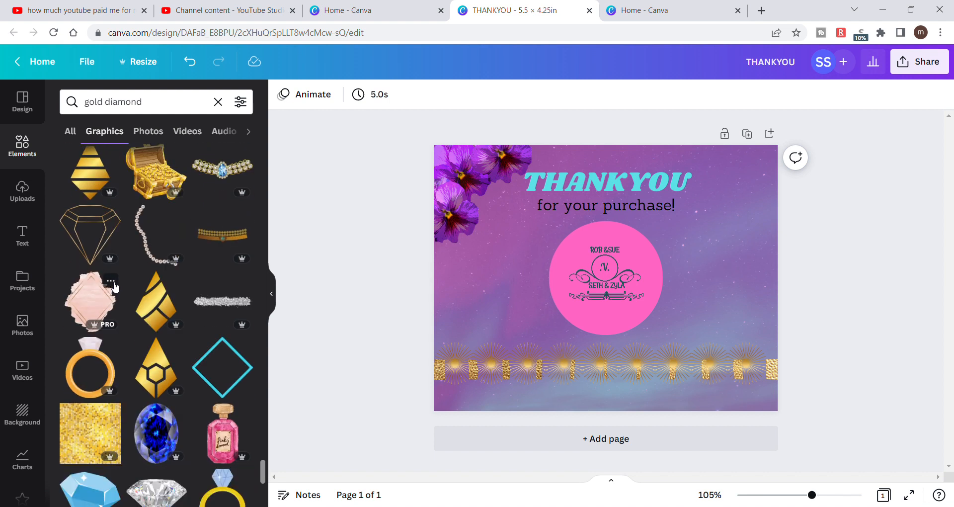
scroll(115, 287, "down", 6)
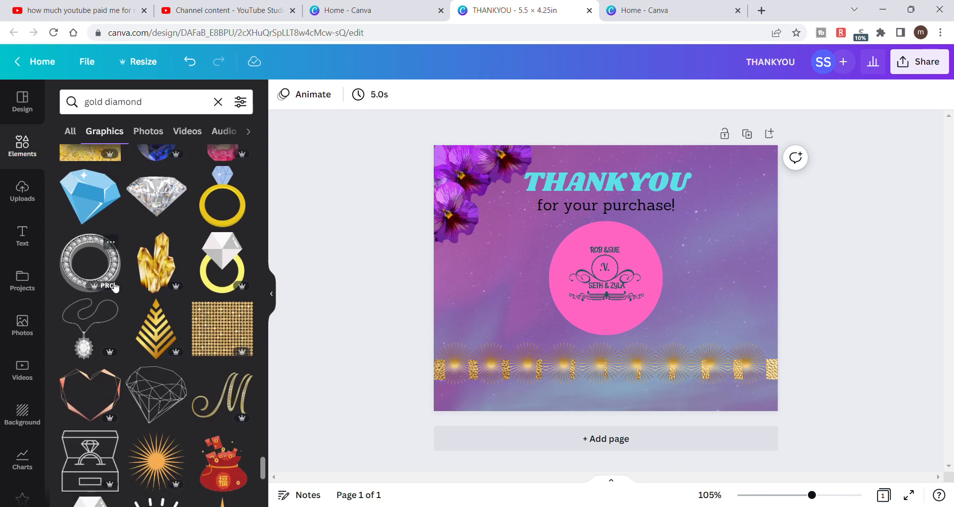
scroll(115, 287, "down", 2)
scroll(115, 287, "down", 3)
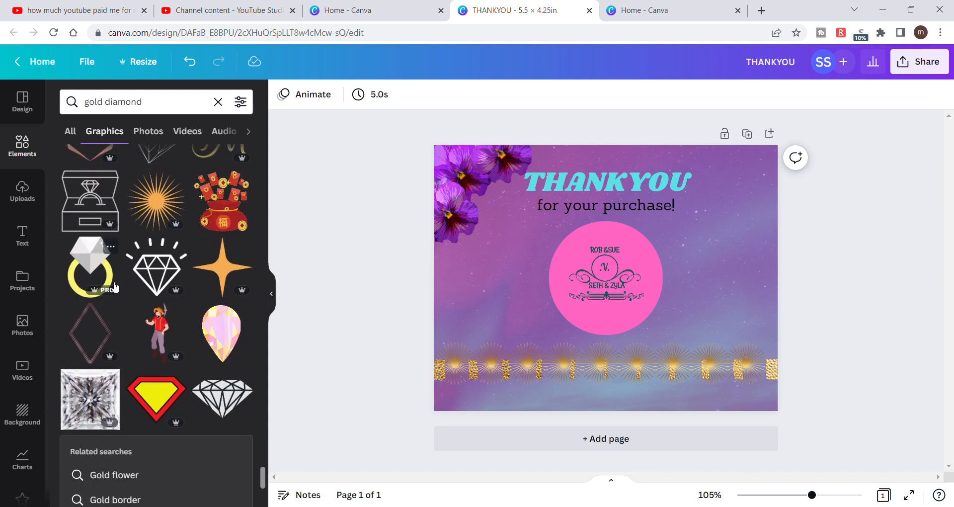
- Go back through the gold diamond graphics towards the first results, comparing the gold diamond designs again
scroll(114, 287, "up", 3)
scroll(115, 287, "up", 1)
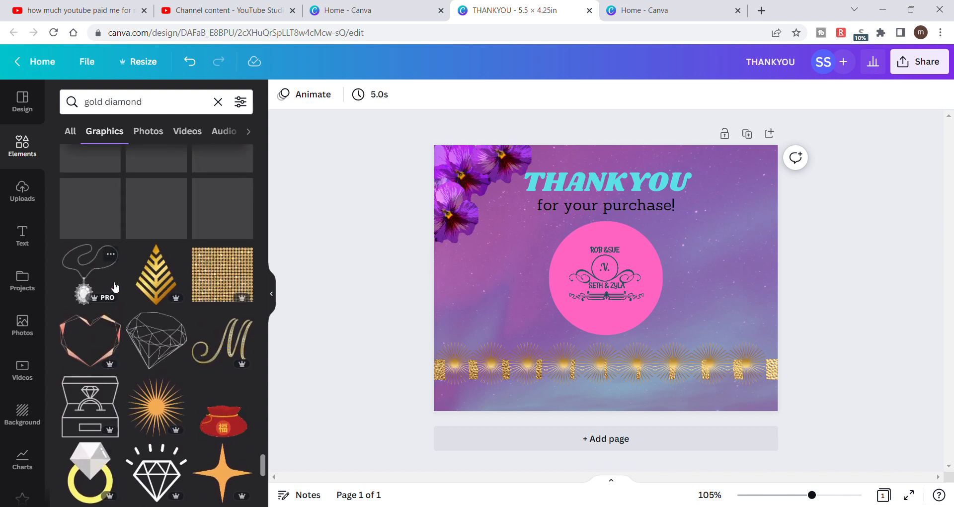
scroll(115, 287, "up", 20)
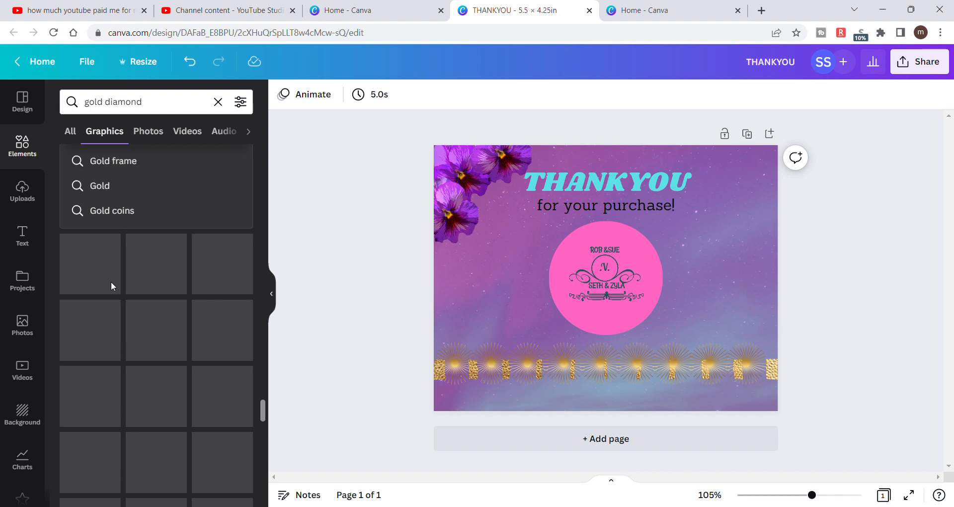
scroll(111, 282, "up", 5)
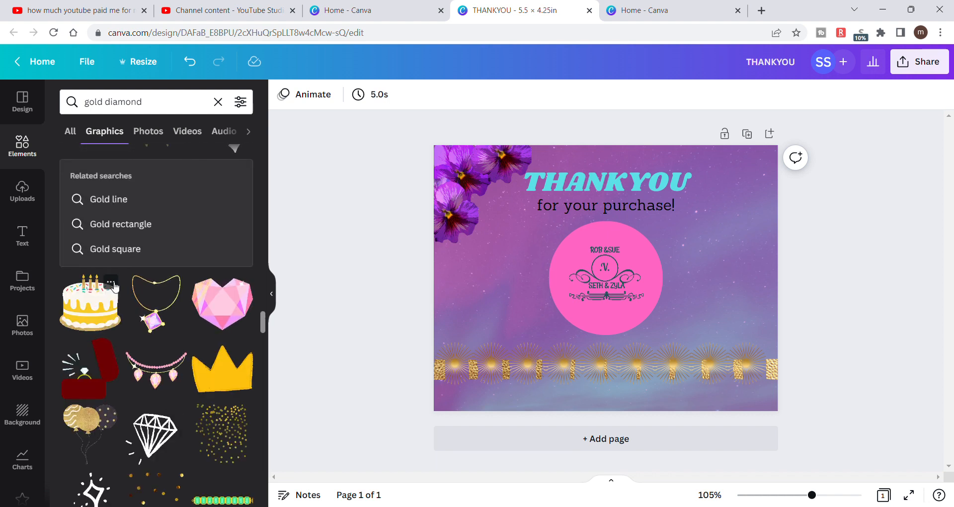
scroll(114, 286, "up", 4)
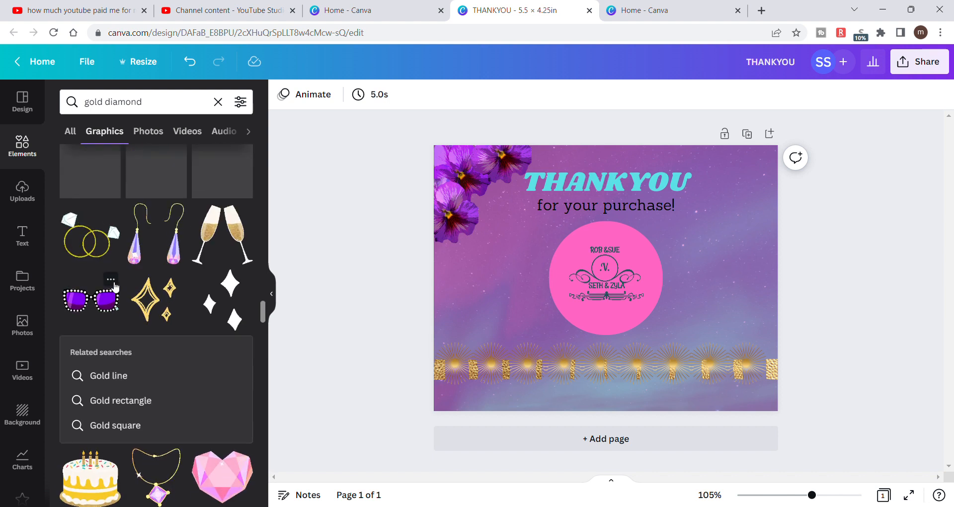
scroll(114, 287, "up", 7)
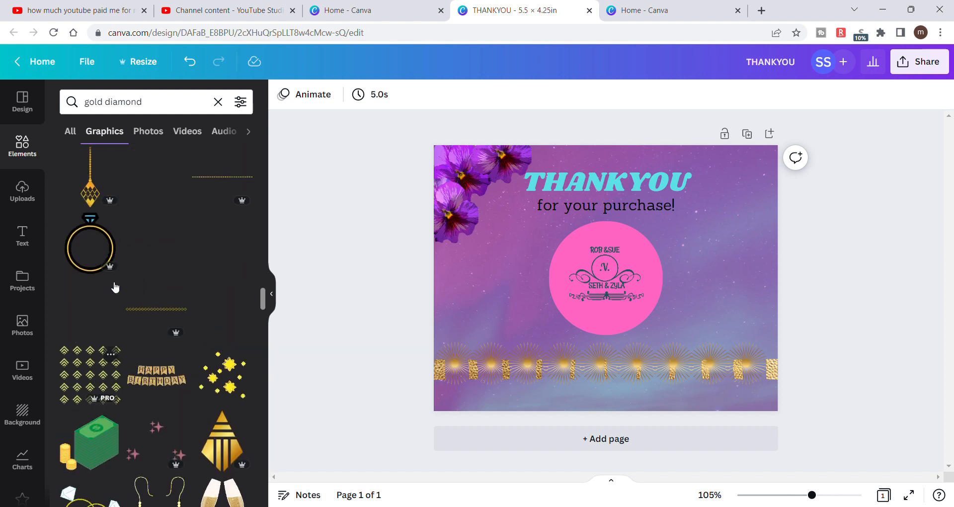
scroll(114, 285, "up", 3)
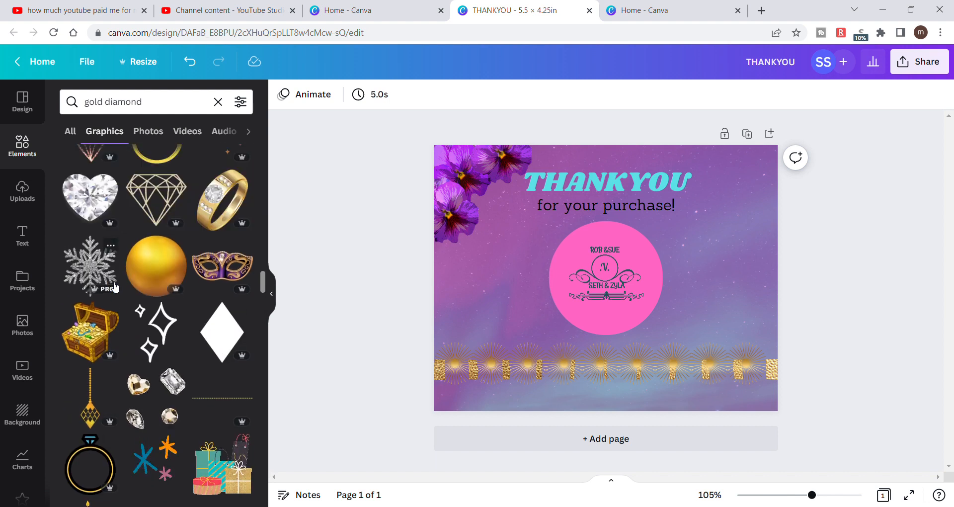
scroll(112, 281, "up", 6)
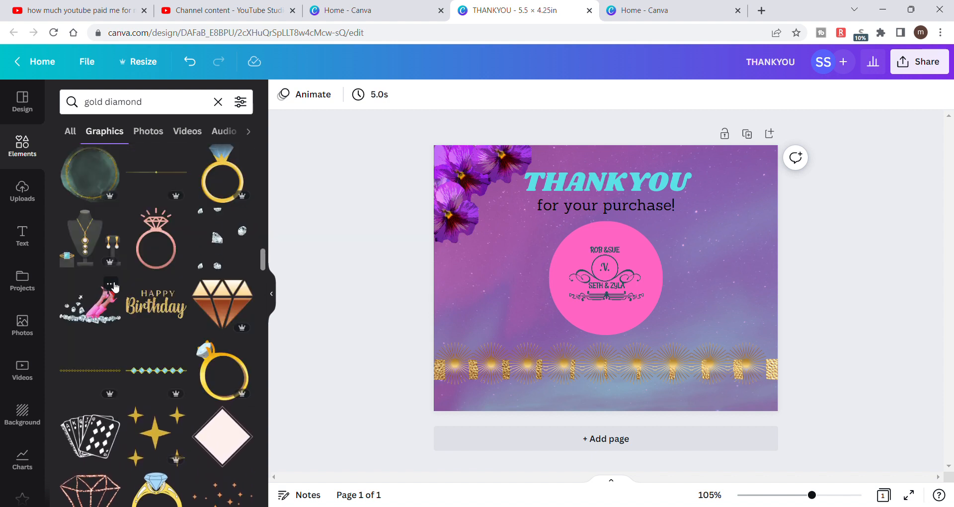
scroll(114, 286, "up", 5)
scroll(115, 287, "up", 3)
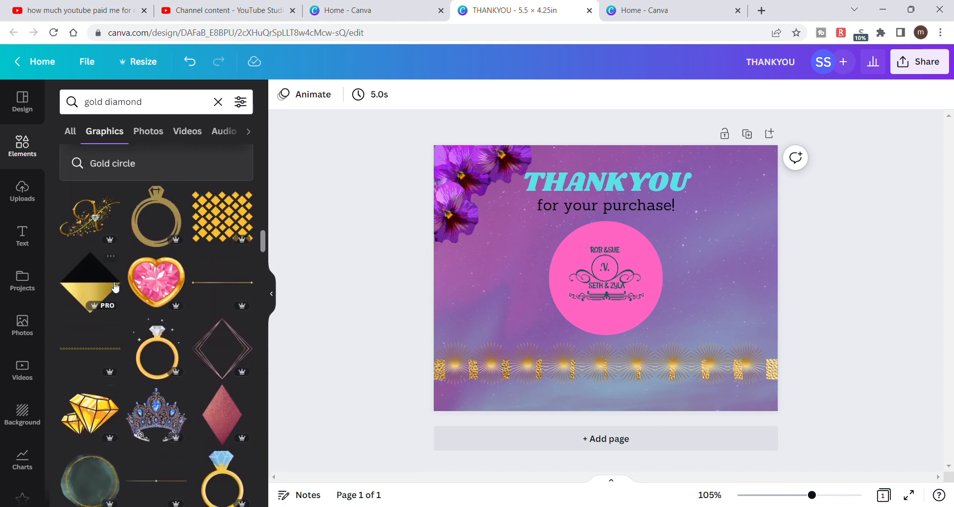
scroll(115, 287, "up", 5)
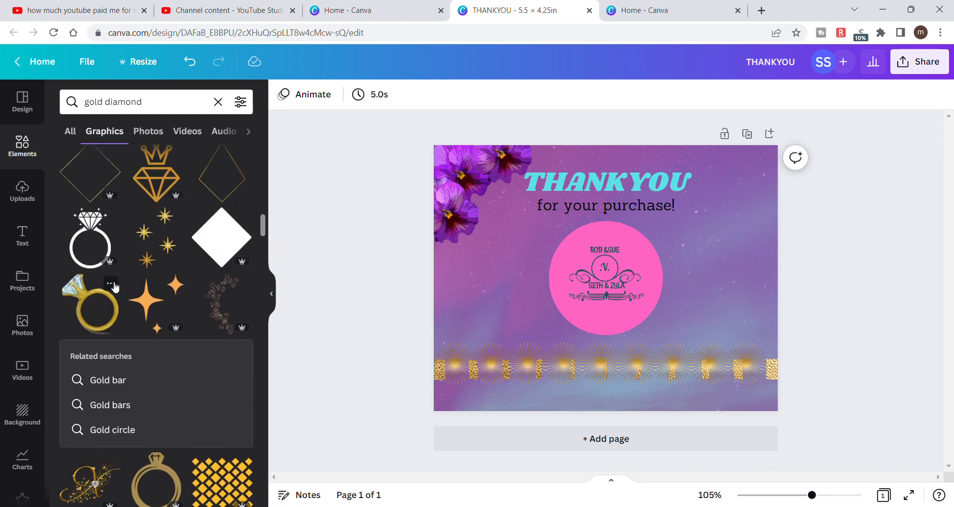
scroll(115, 288, "up", 6)
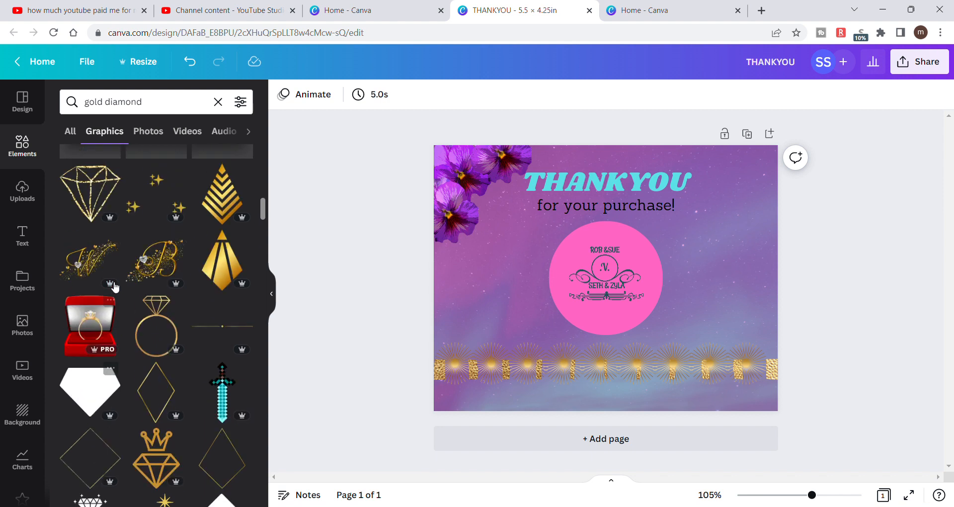
scroll(115, 287, "up", 5)
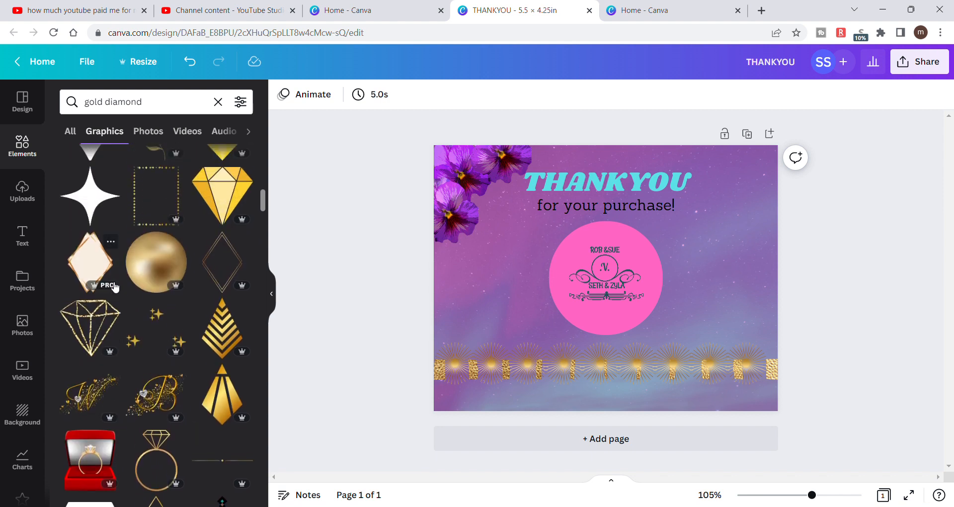
scroll(114, 287, "up", 2)
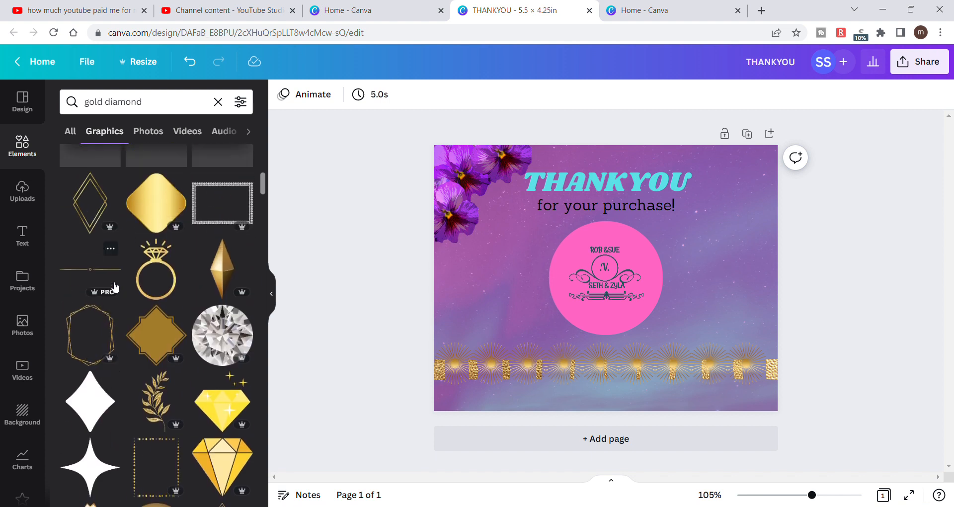
scroll(114, 287, "up", 3)
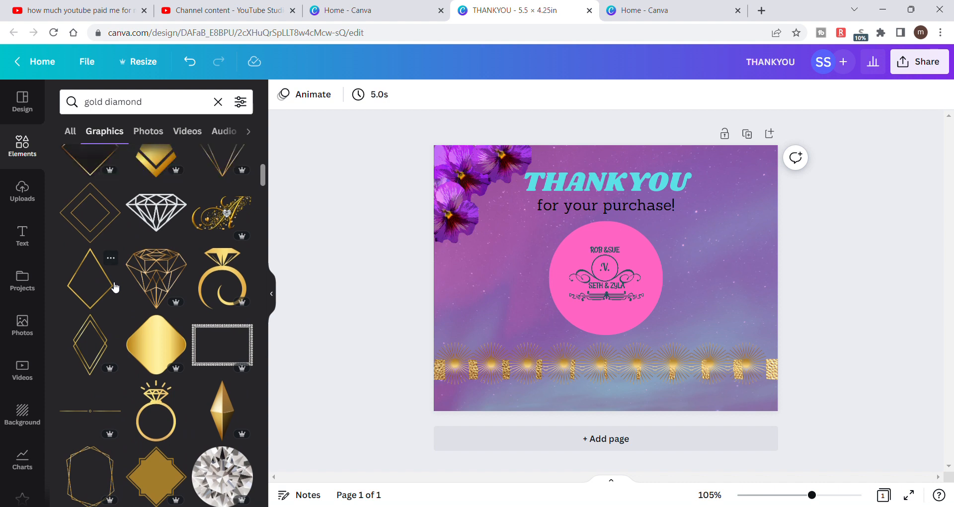
scroll(115, 287, "up", 4)
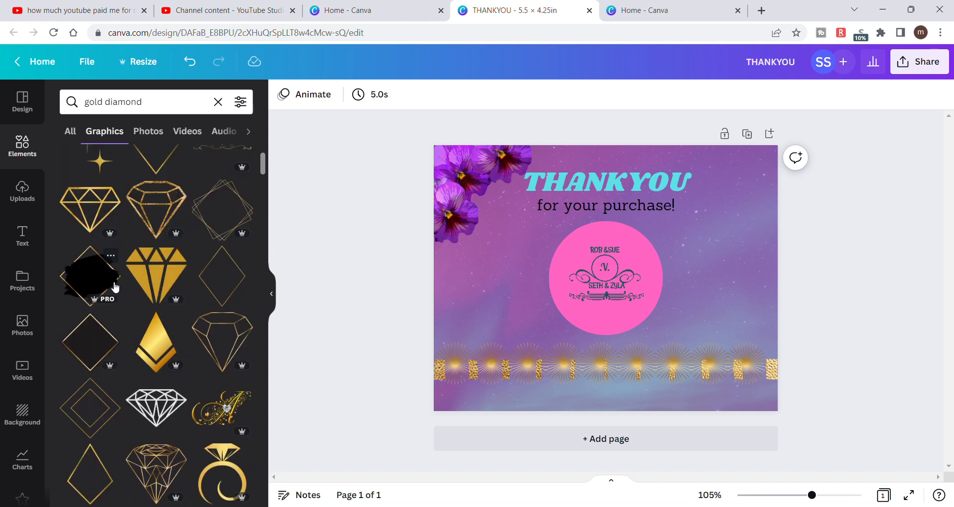
- Shorten the element search to just "gold"
scroll(114, 287, "up", 3)
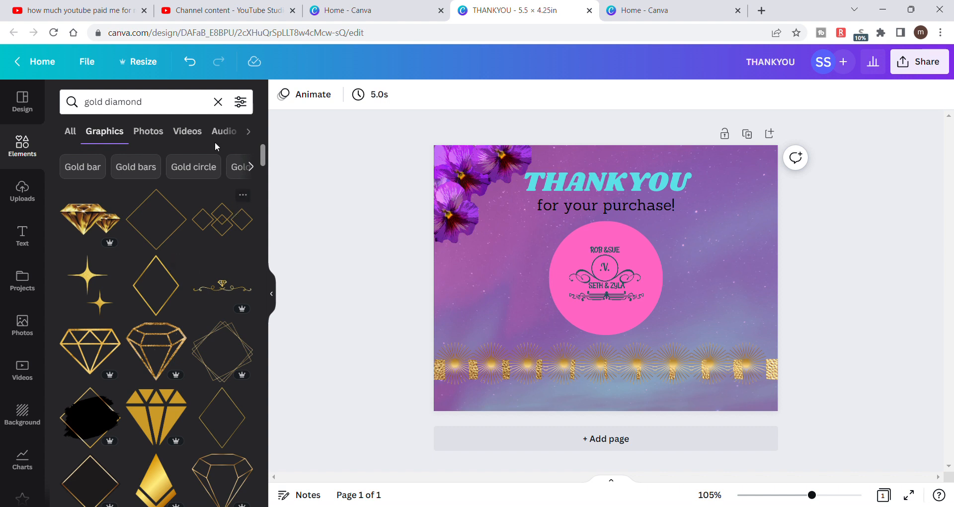
left_click(155, 111)
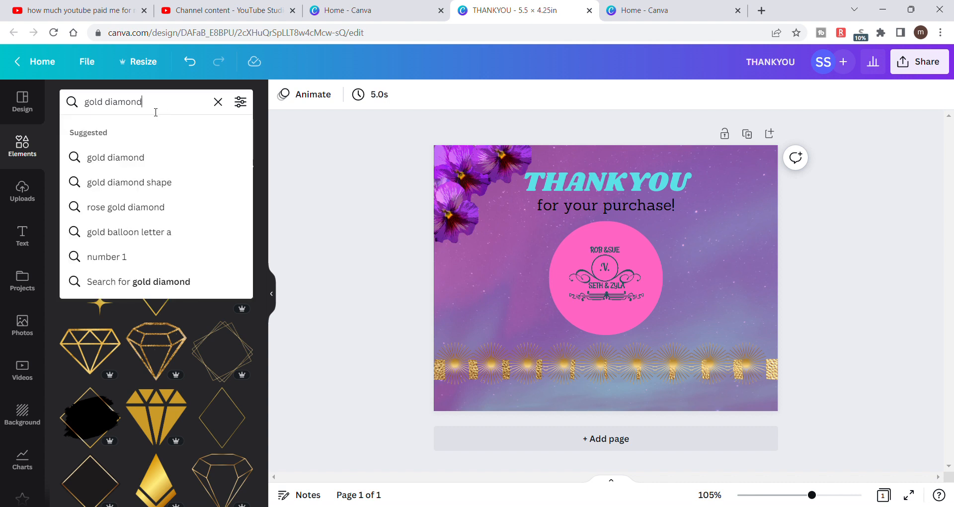
key("BackSpace")
key("BackSpace")
key("BackSpace")
key("BackSpace")
key("BackSpace")
key("BackSpace")
key("BackSpace")
key("BackSpace")
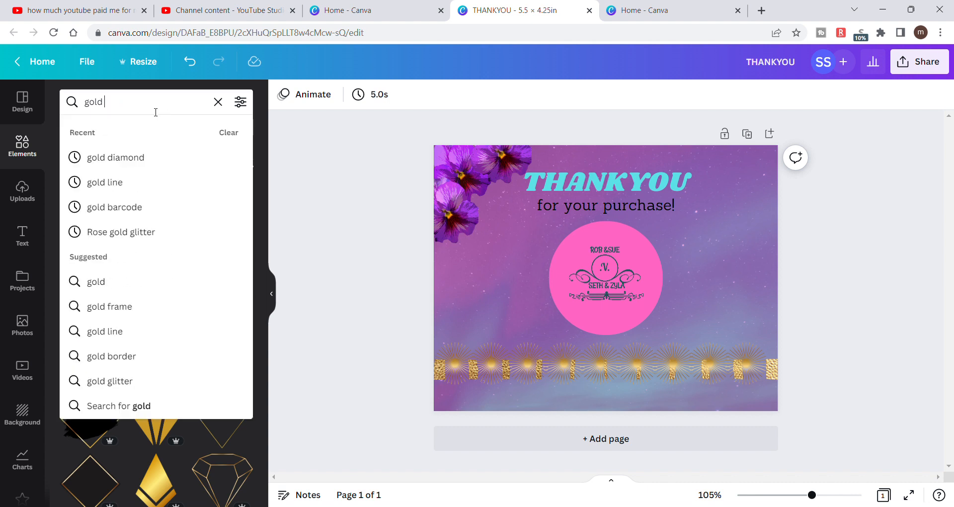
key("Return")
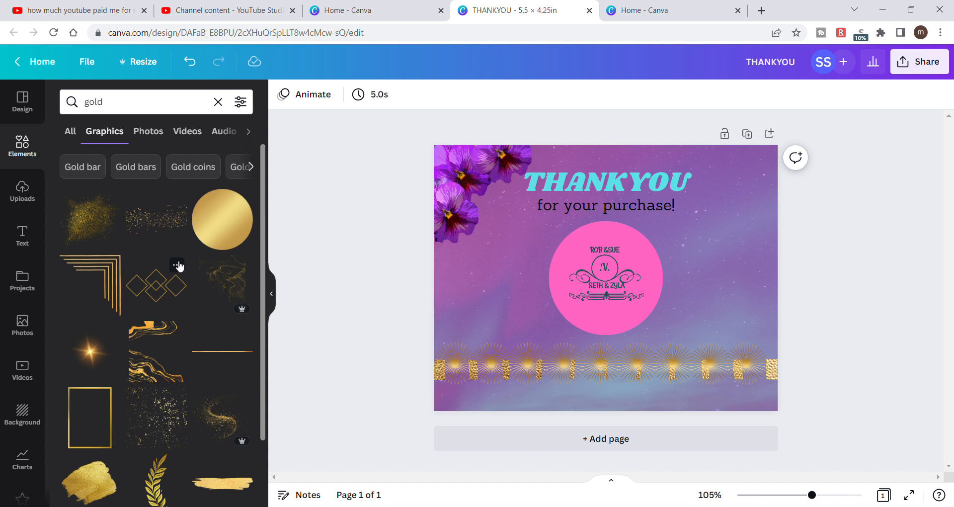
- Look through the gold graphics for a small decoration that suits the card and its purple pansies
scroll(180, 267, "down", 7)
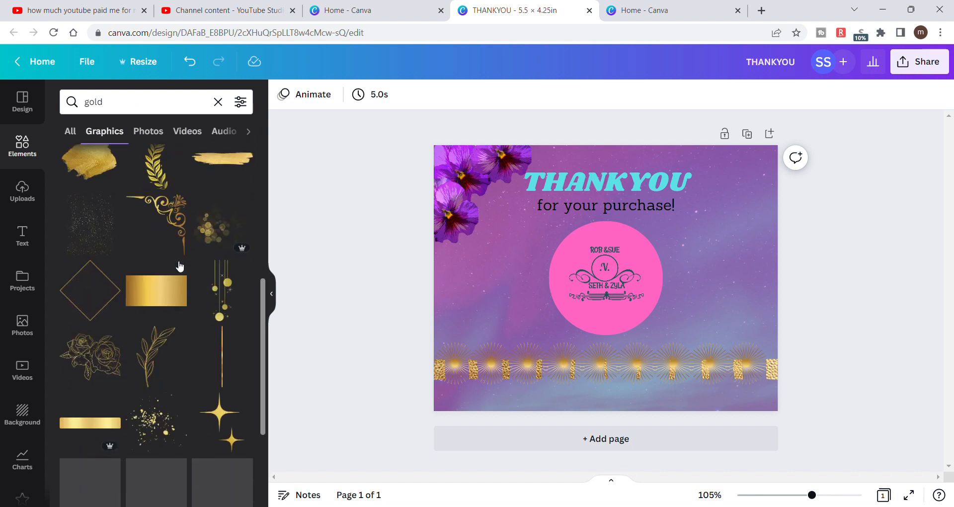
scroll(180, 267, "down", 3)
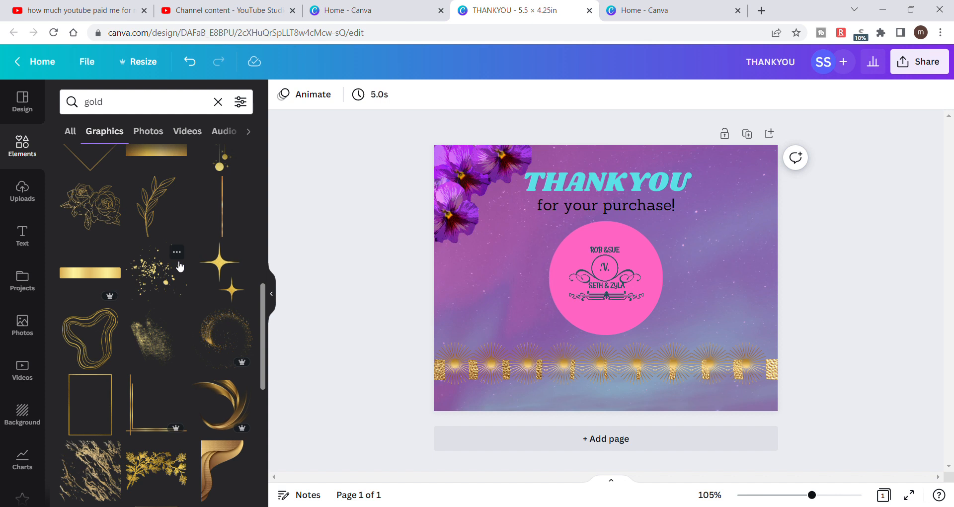
scroll(180, 267, "down", 5)
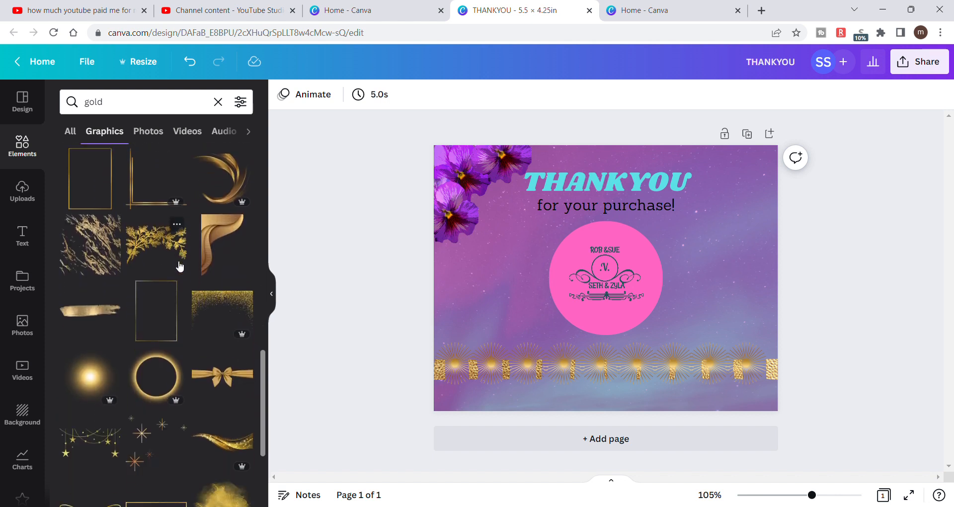
scroll(180, 266, "down", 2)
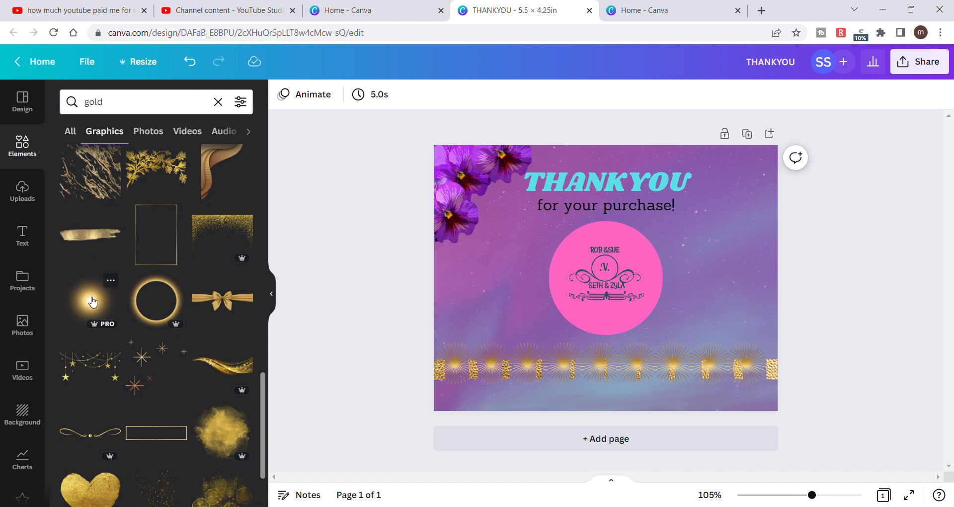
scroll(229, 285, "down", 8)
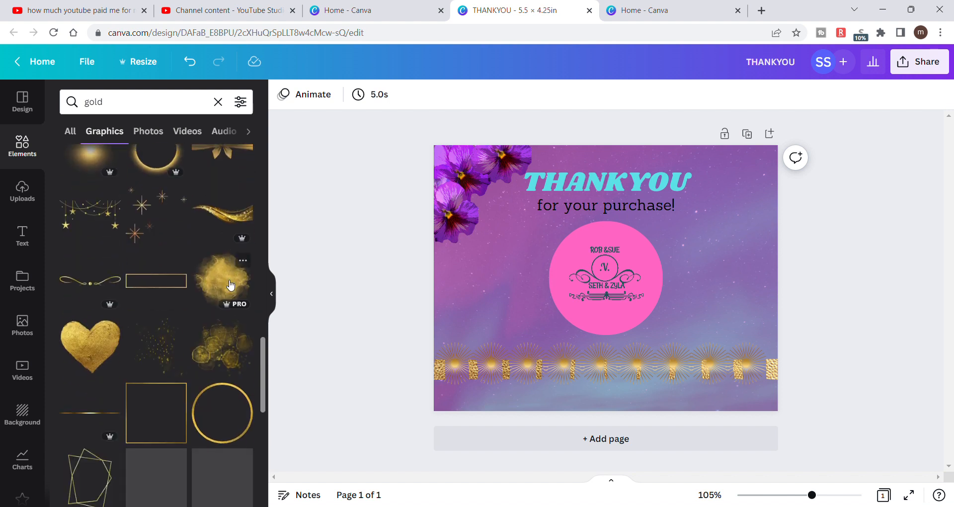
scroll(226, 281, "down", 4)
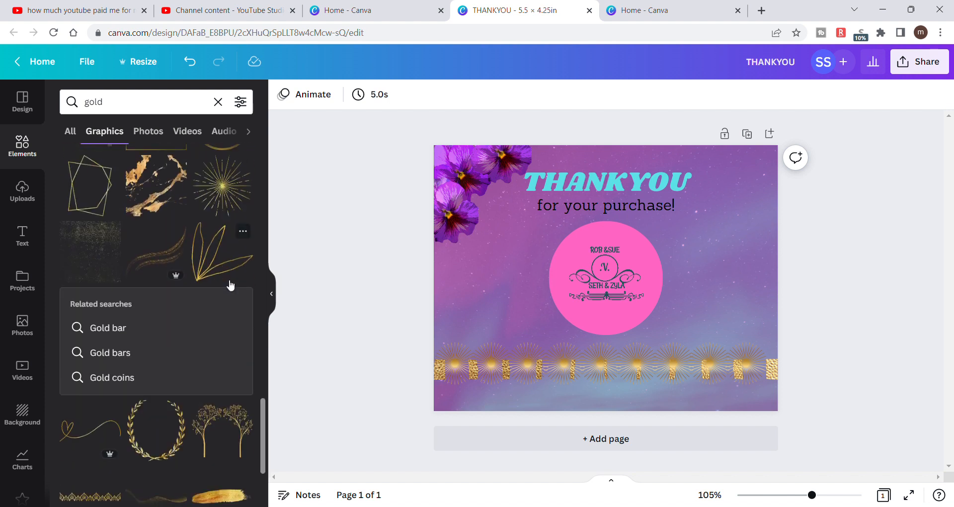
scroll(227, 281, "down", 2)
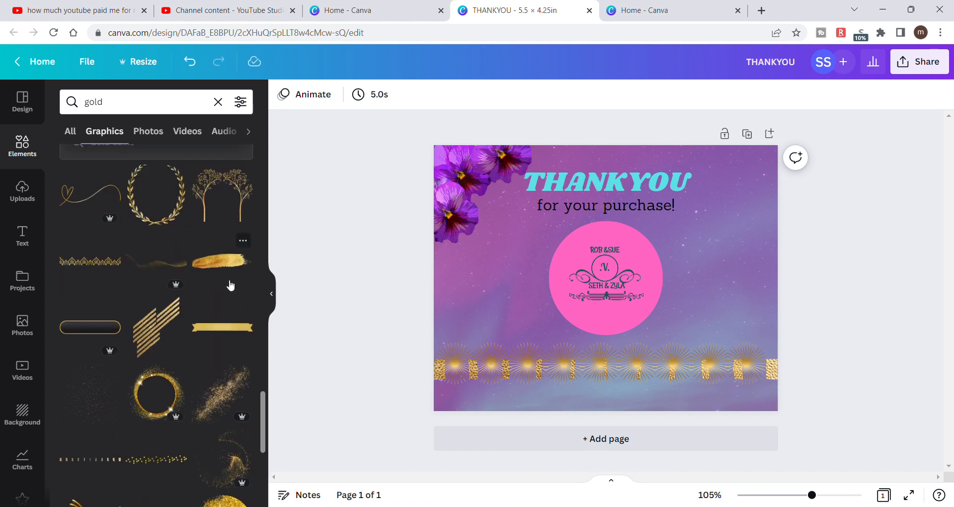
scroll(230, 284, "down", 8)
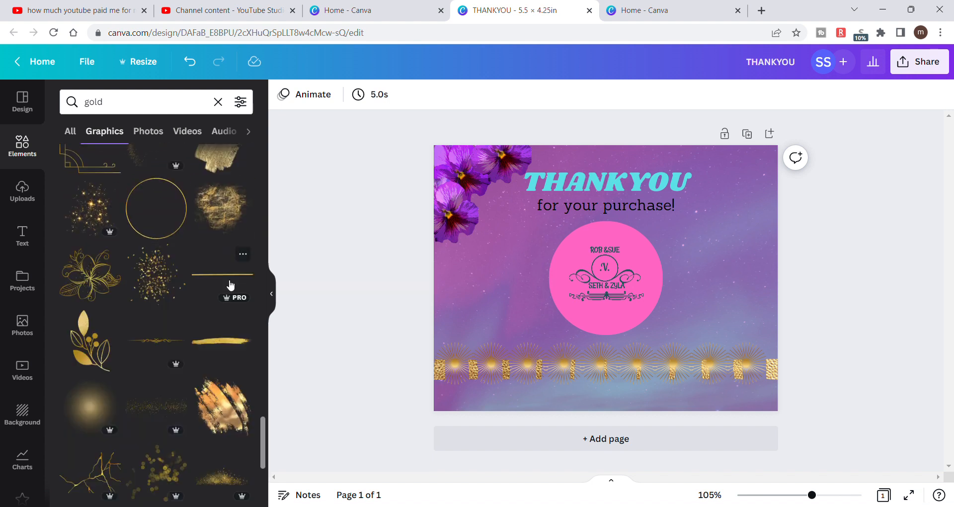
scroll(230, 285, "down", 5)
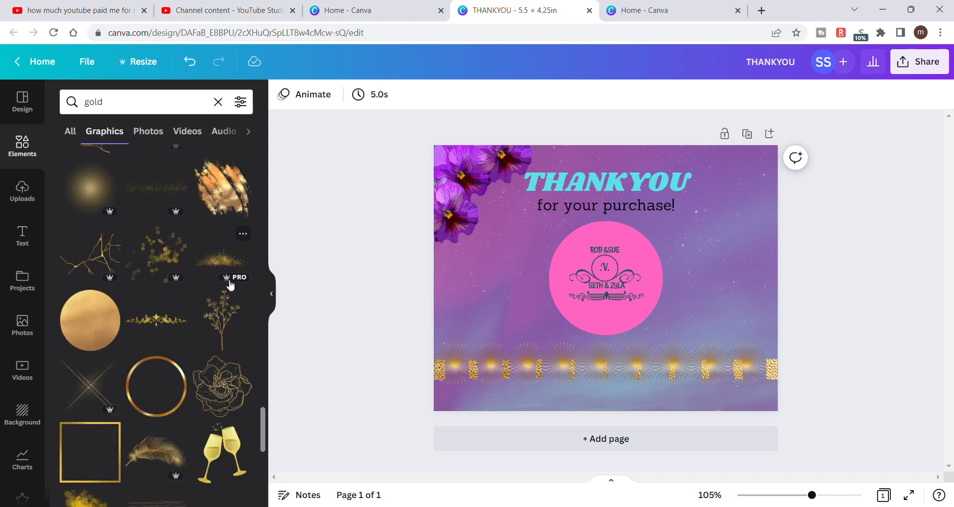
- Add the round gold foil graphic to the card, move it between the pansies and the gold line, and shrink it to a small circle
left_click(94, 329)
left_click_drag(722, 182, 570, 329)
left_click_drag(538, 368, 508, 318)
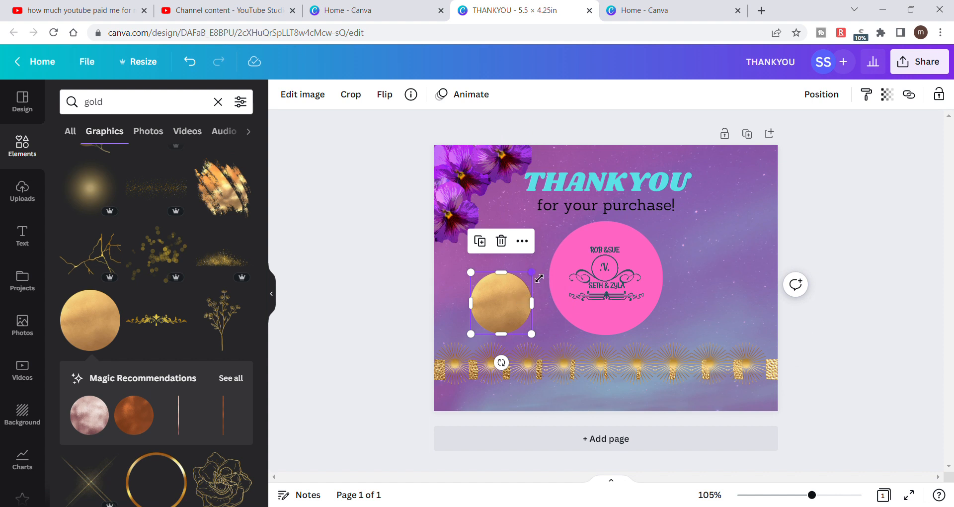
left_click_drag(532, 273, 496, 282)
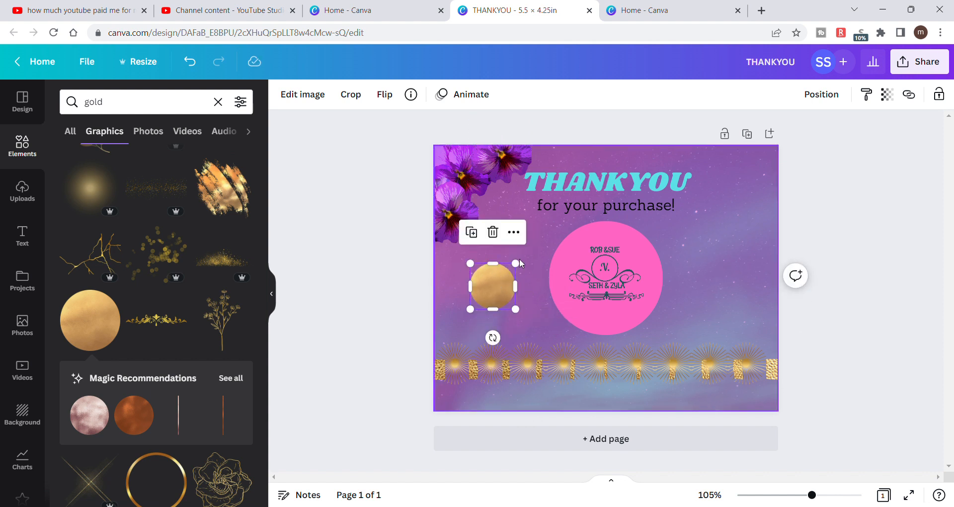
left_click_drag(524, 267, 518, 273)
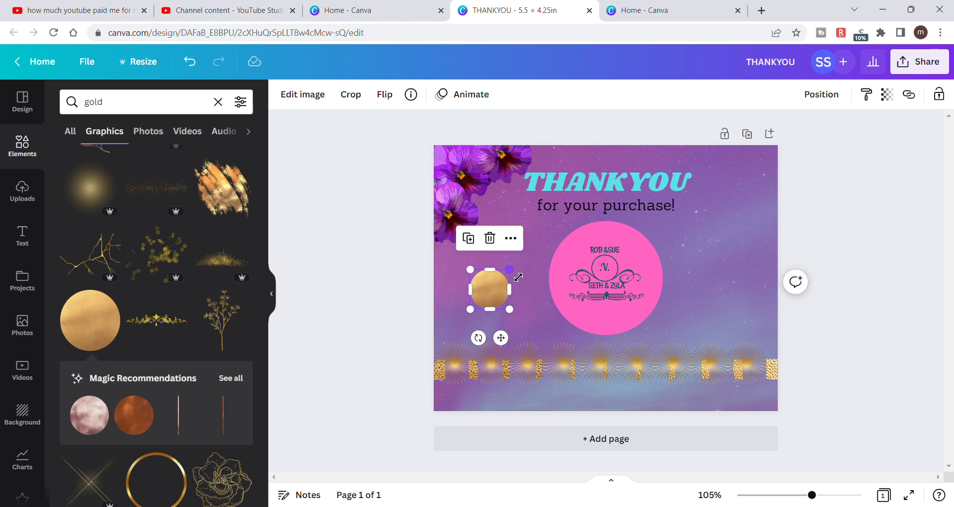
- Try the Glow shadow effect on the gold circle
left_click(310, 93)
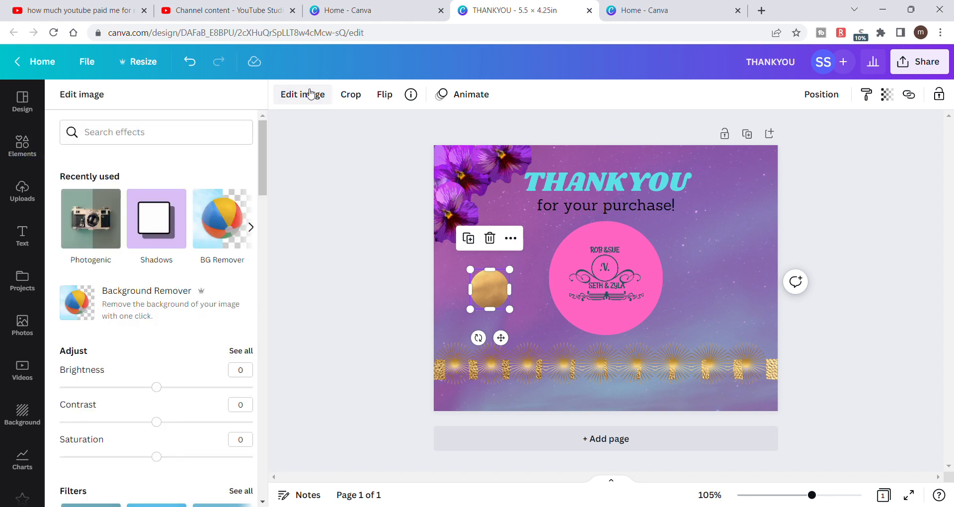
left_click(161, 219)
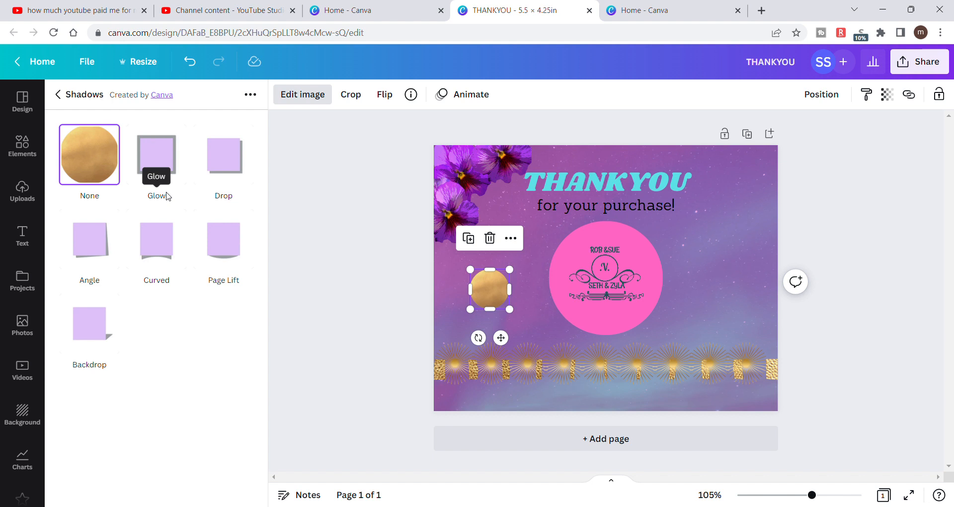
left_click(168, 152)
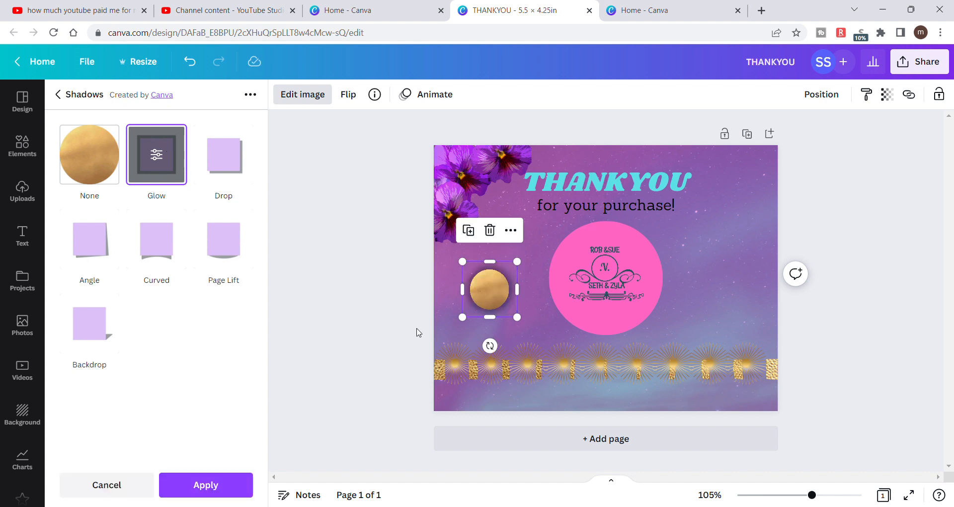
- Shrink the gold circle to fit the lowest pansy's centre and place a duplicate on the centre of each of the other two pansies
left_click_drag(515, 282, 457, 221)
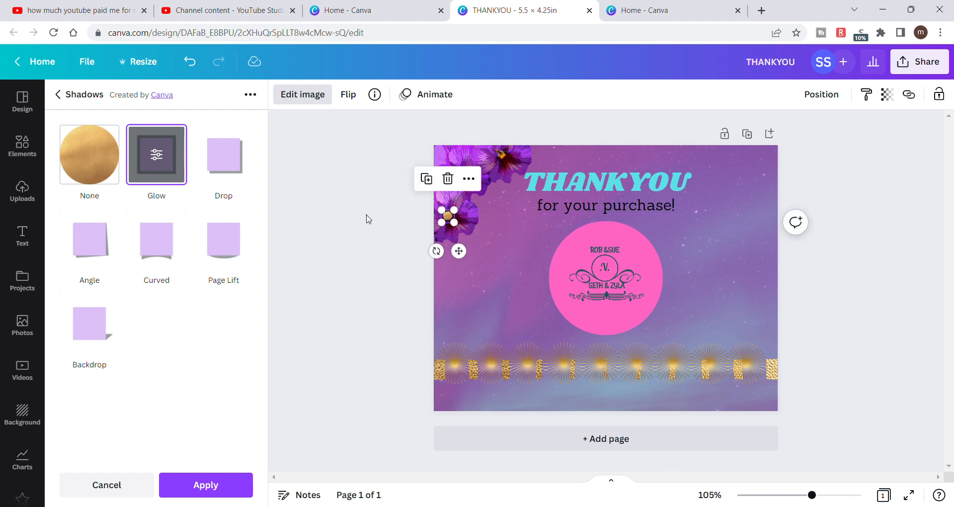
left_click(368, 219)
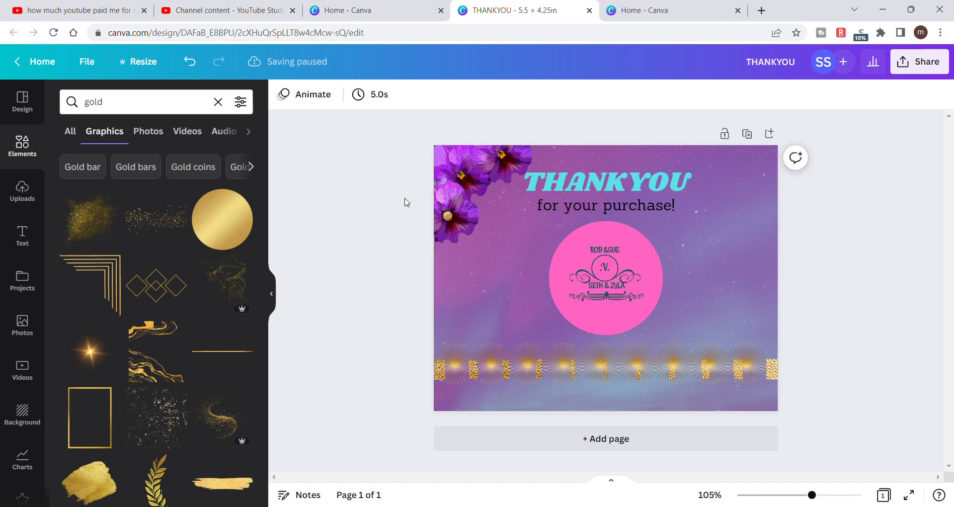
left_click(447, 216)
left_click(427, 179)
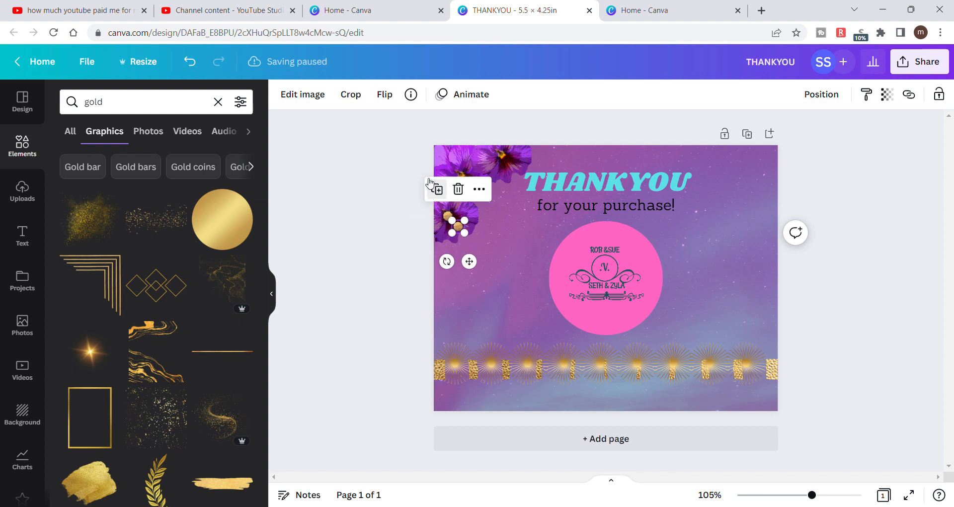
left_click(431, 186)
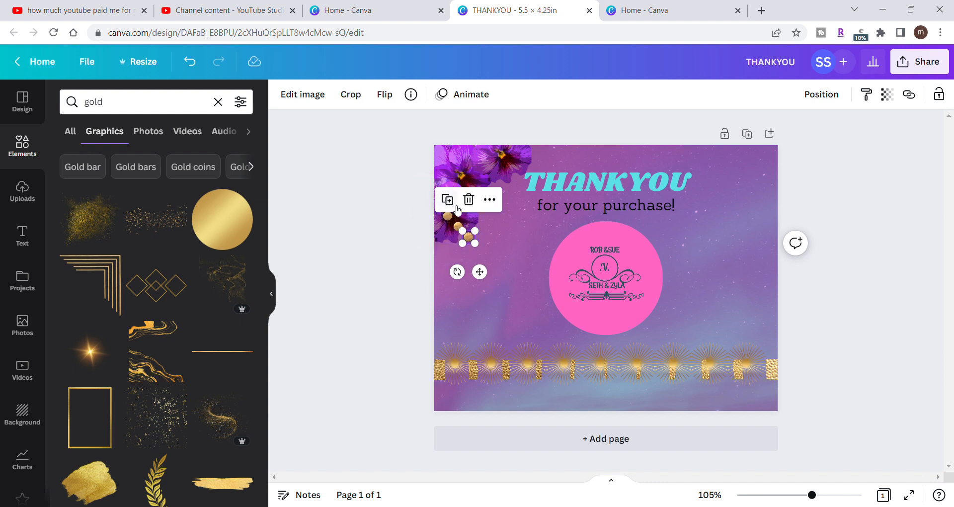
left_click_drag(468, 237, 470, 183)
left_click_drag(460, 227, 509, 162)
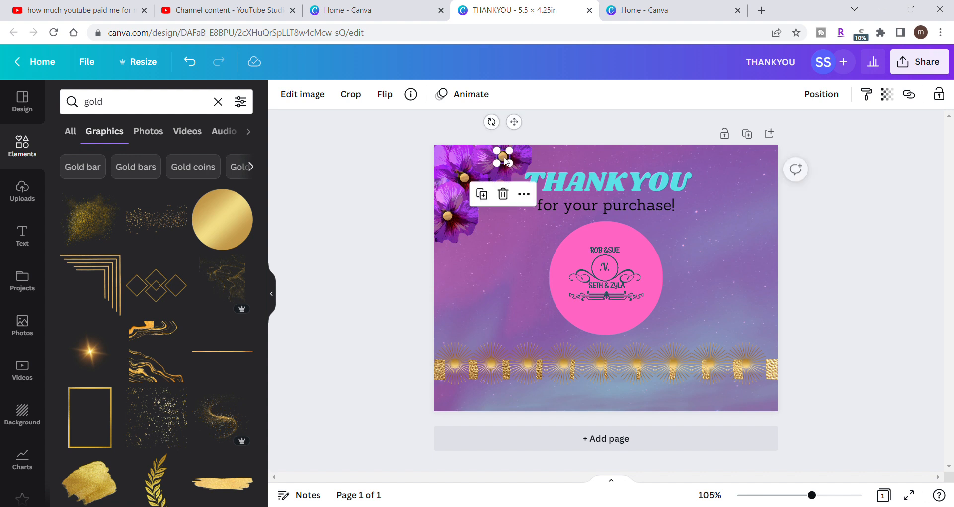
left_click(367, 227)
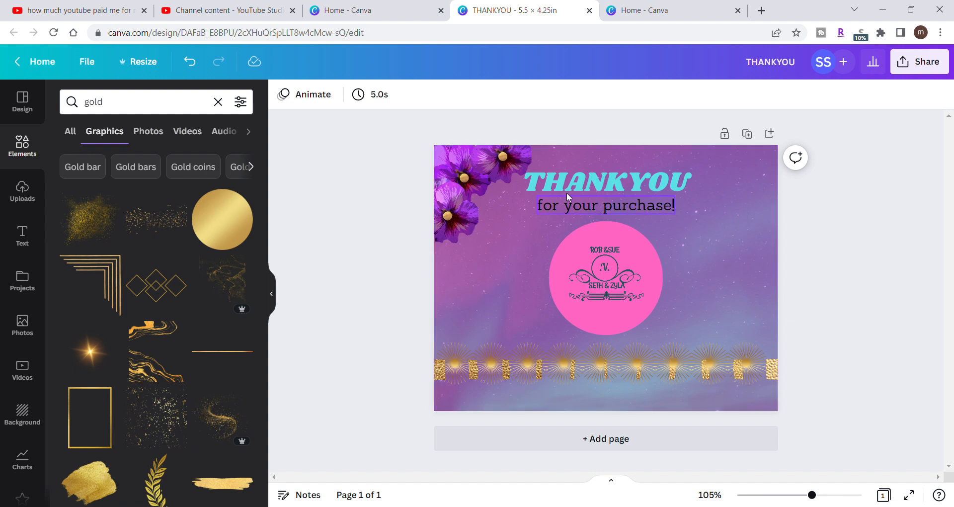
- Recolor the THANKYOU heading, trying the lighter default purples and choosing the dark violet #5E17EB
left_click(596, 194)
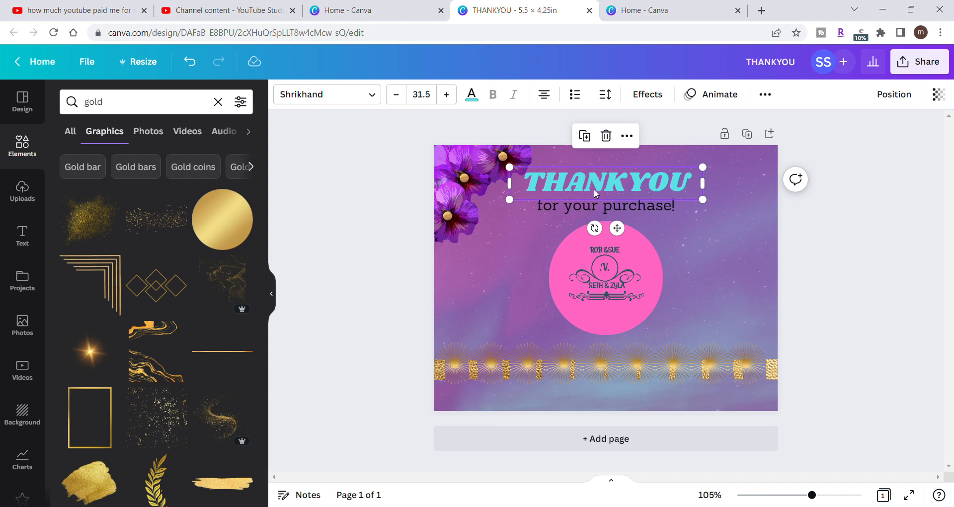
left_click(472, 95)
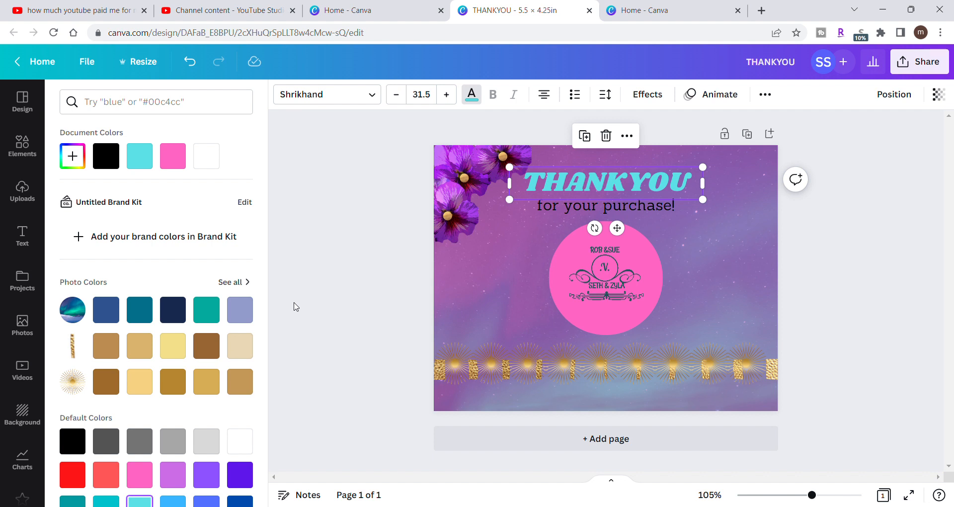
scroll(230, 402, "down", 1)
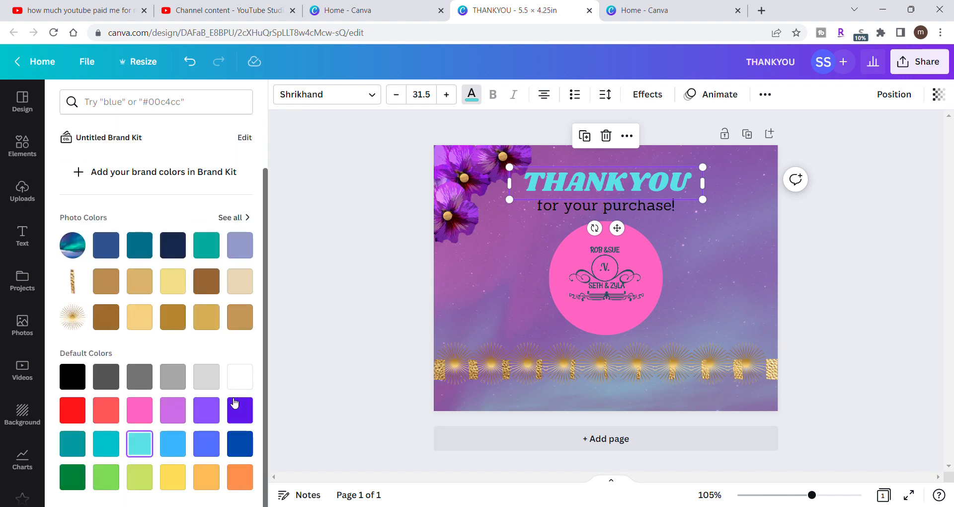
left_click(182, 419)
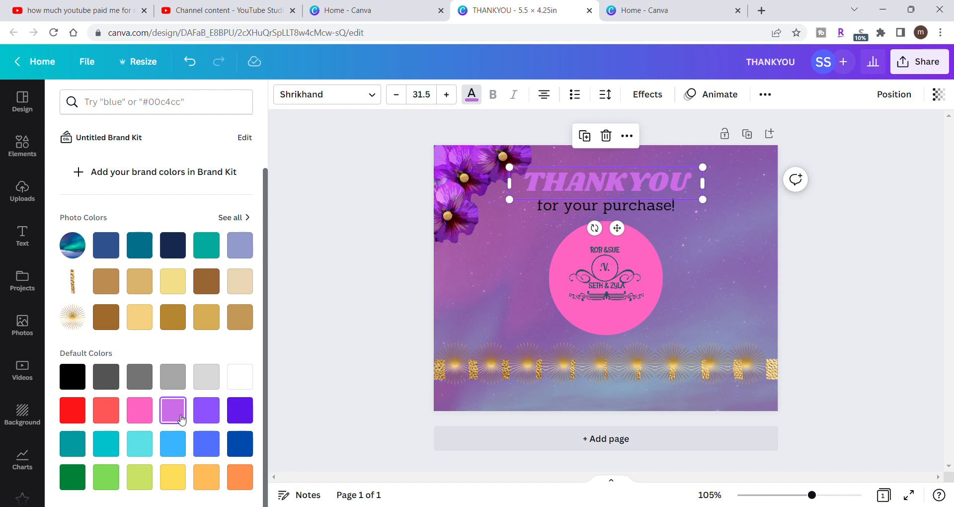
left_click(206, 415)
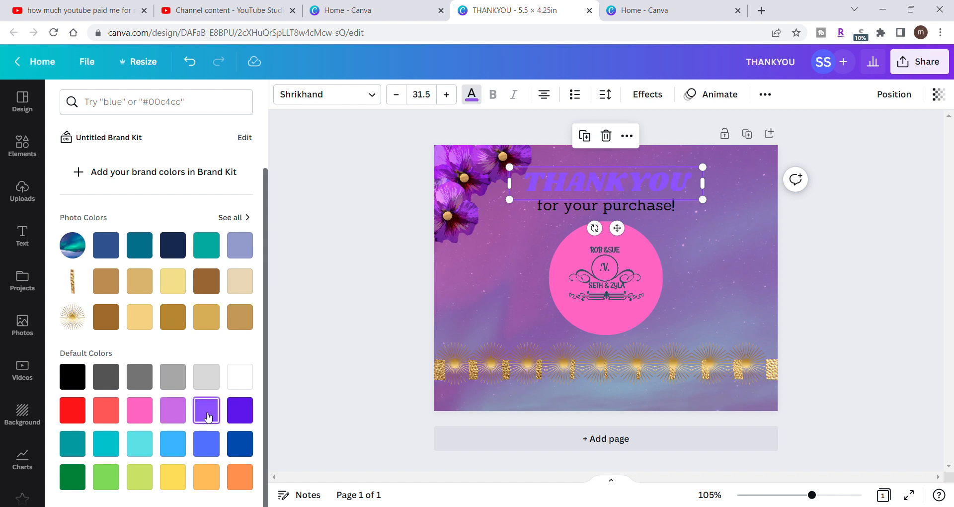
left_click(239, 414)
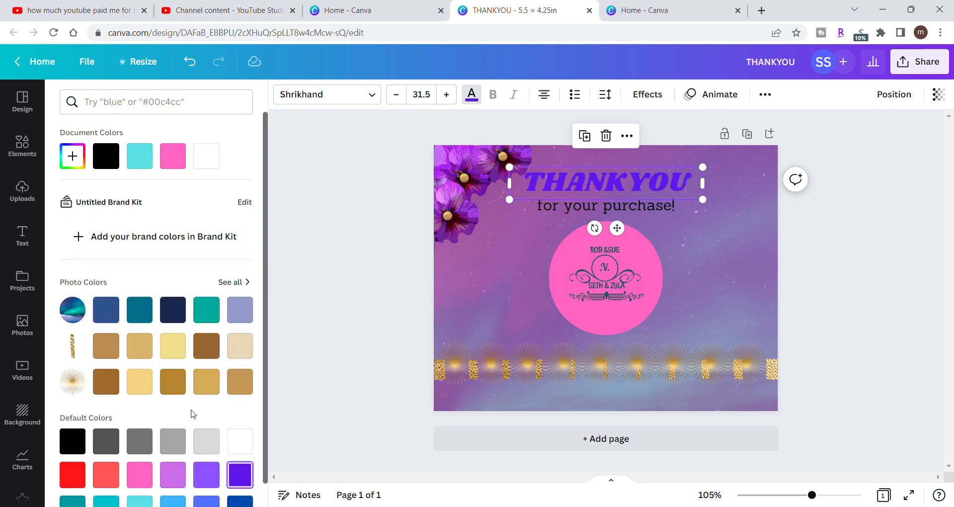
- Search the text colours for "purple" to find palettes for the THANKYOU heading
left_click(73, 158)
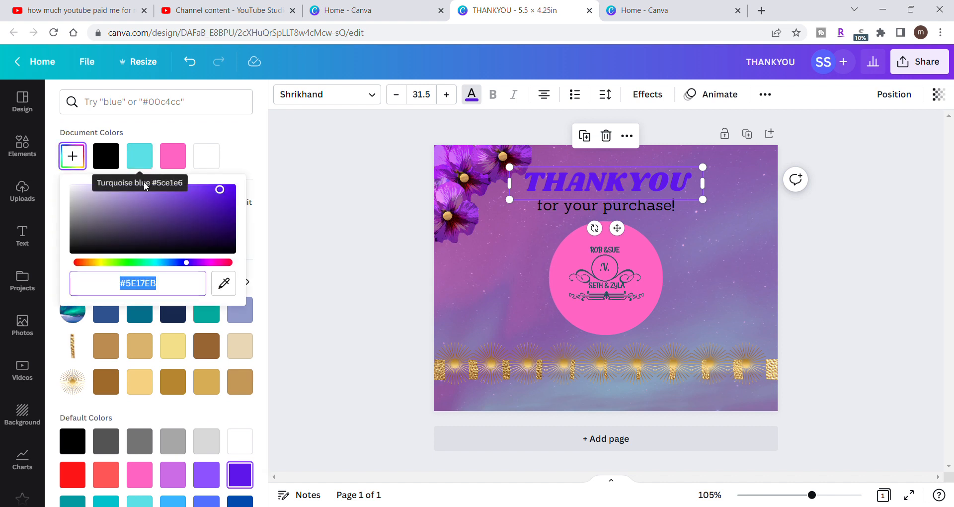
left_click(144, 113)
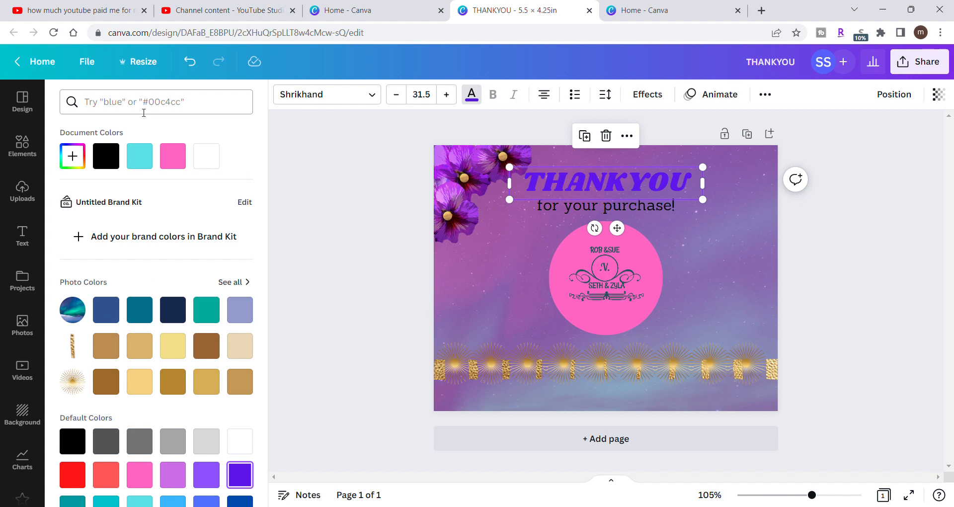
left_click(143, 113)
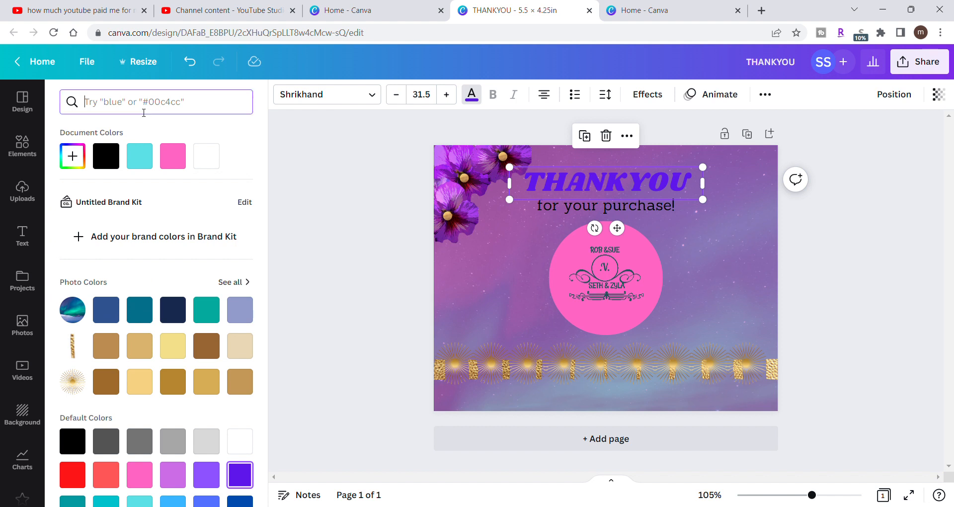
type("pur")
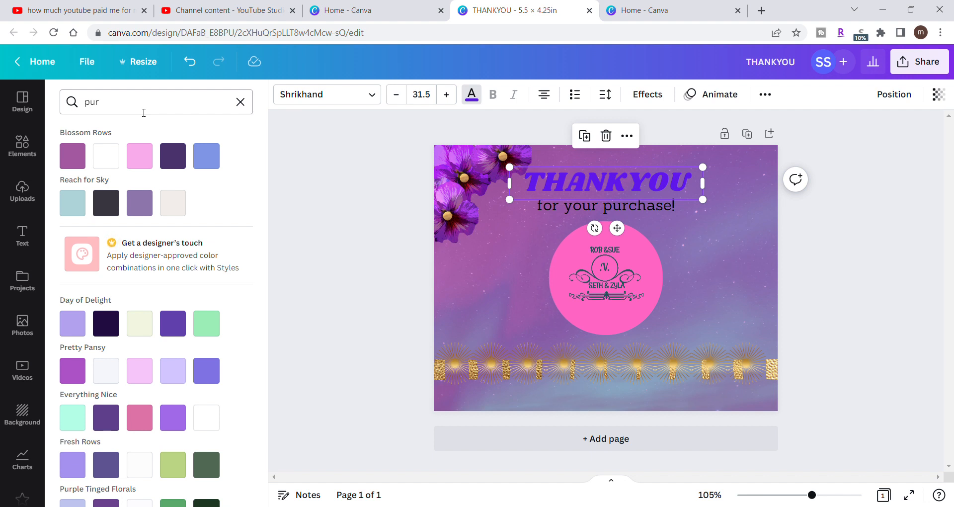
left_click(110, 104)
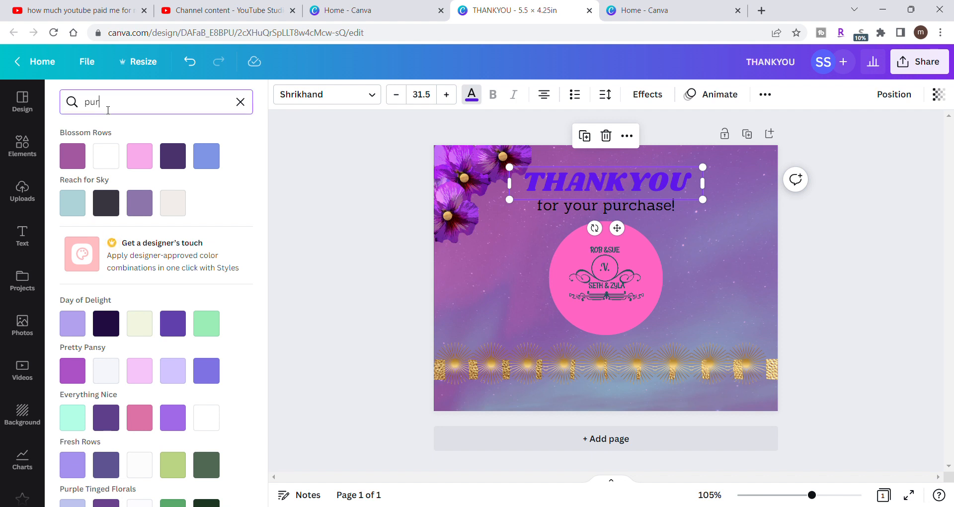
type("ple")
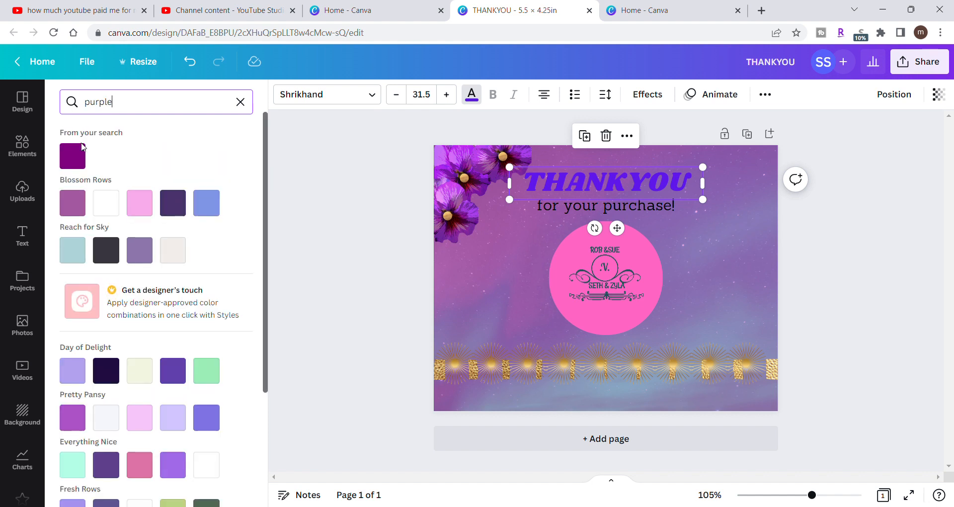
- Recolor the THANKYOU heading, trying plain purple and the Blossom Rows mauve and dark purple, and choosing the light pink from Blossom Rows
left_click(72, 156)
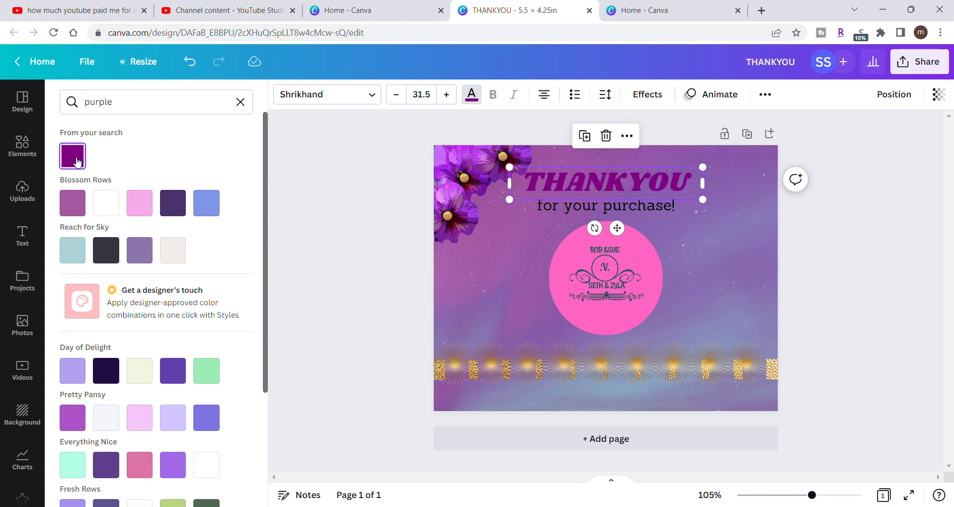
left_click(148, 202)
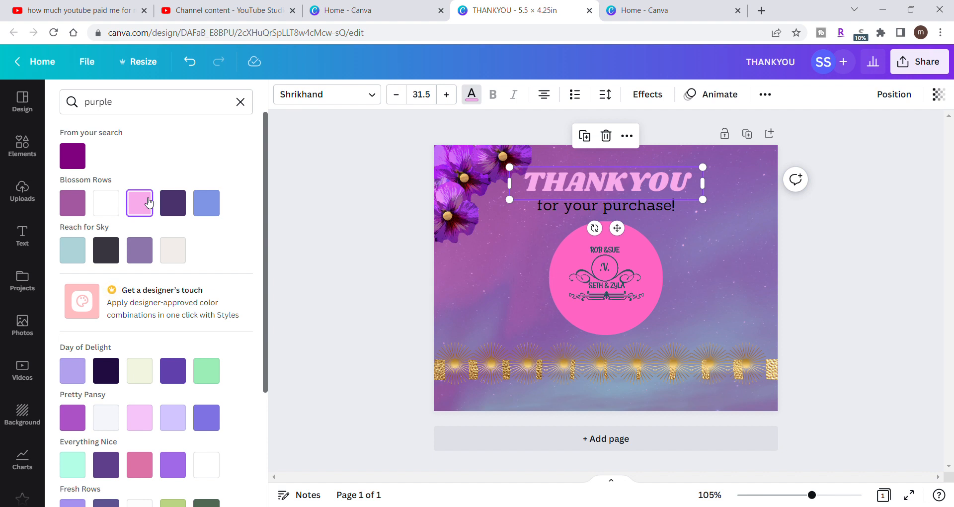
left_click(84, 205)
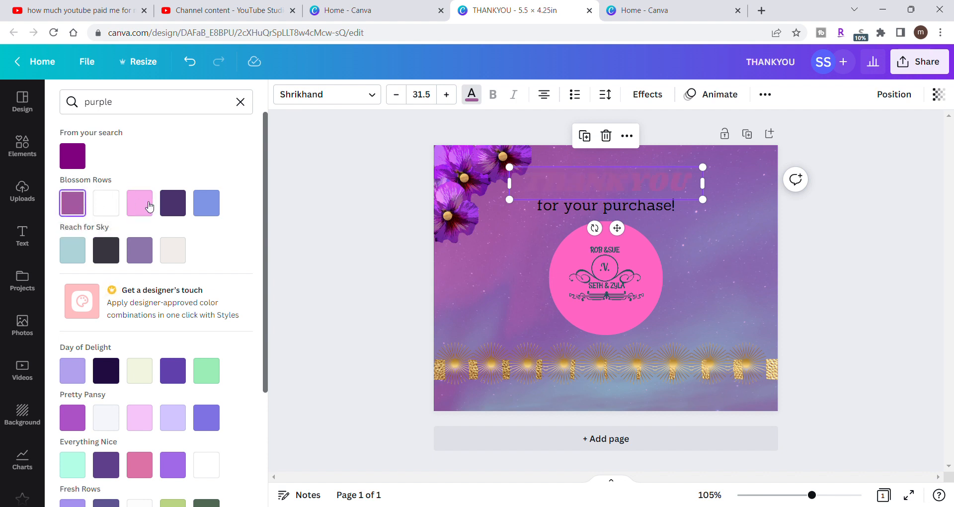
left_click(175, 208)
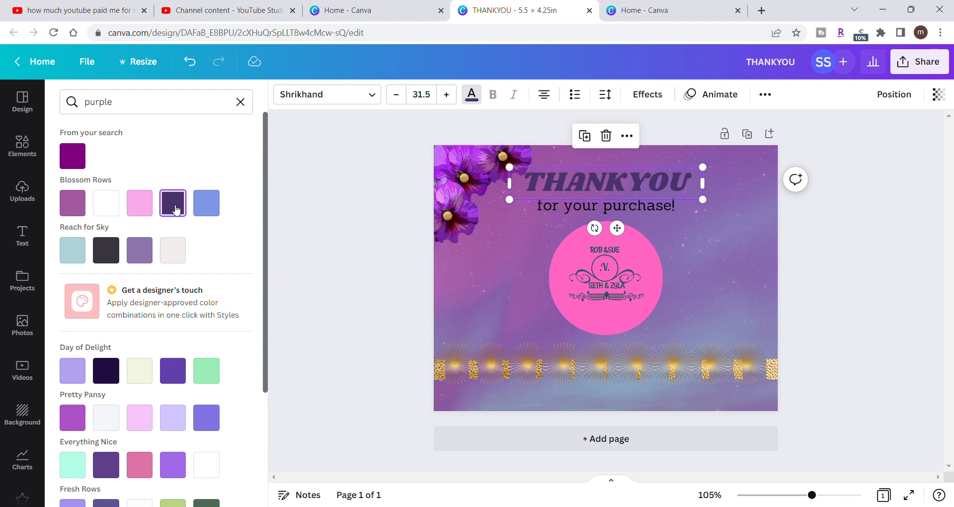
left_click(145, 206)
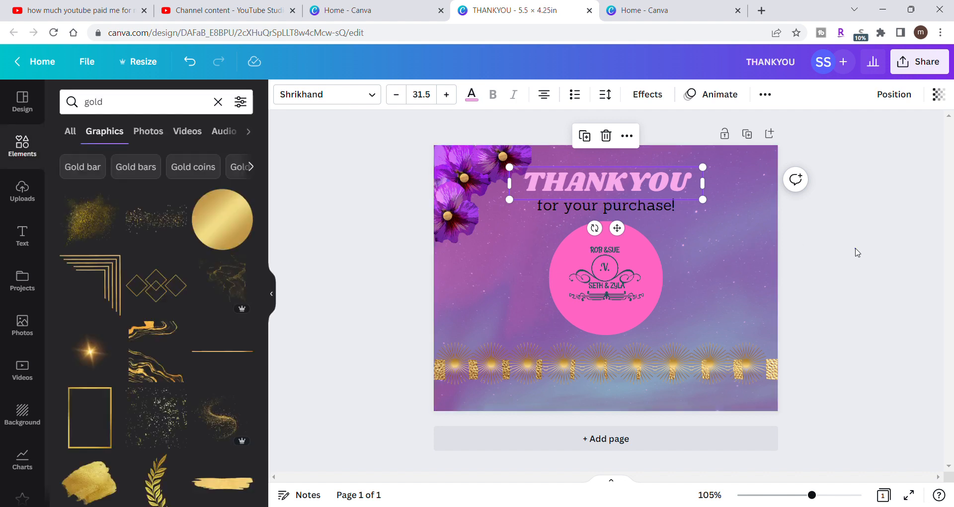
left_click(857, 252)
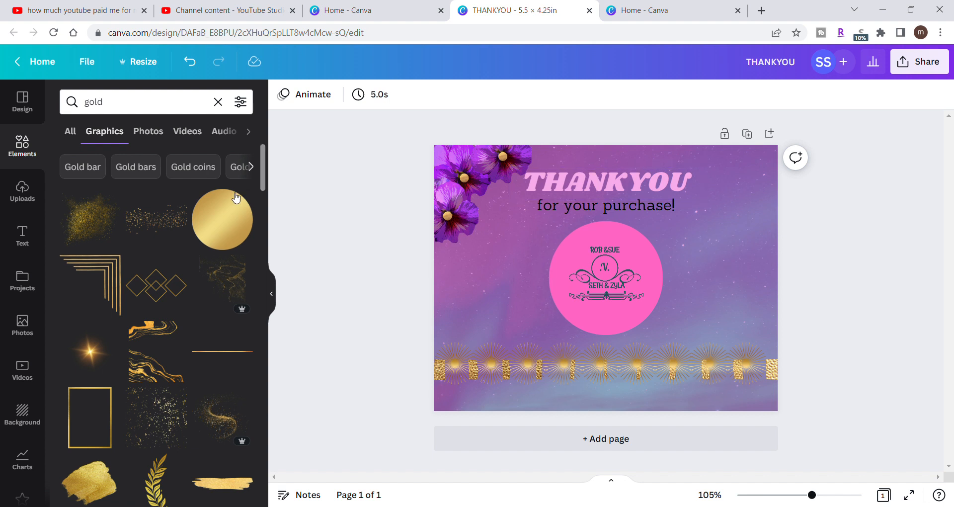
- Search the elements for "youtube logo" and list all matching graphics
left_click(218, 102)
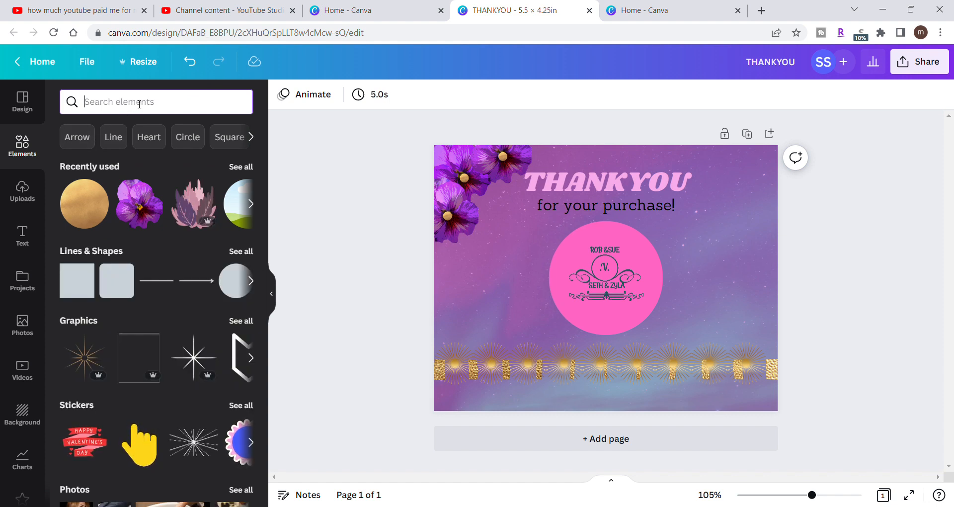
type("yout")
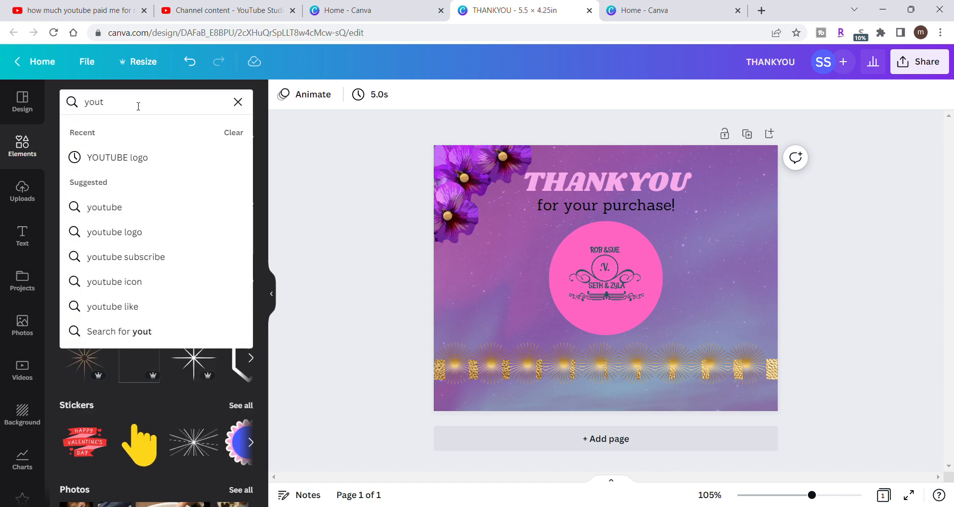
left_click(132, 232)
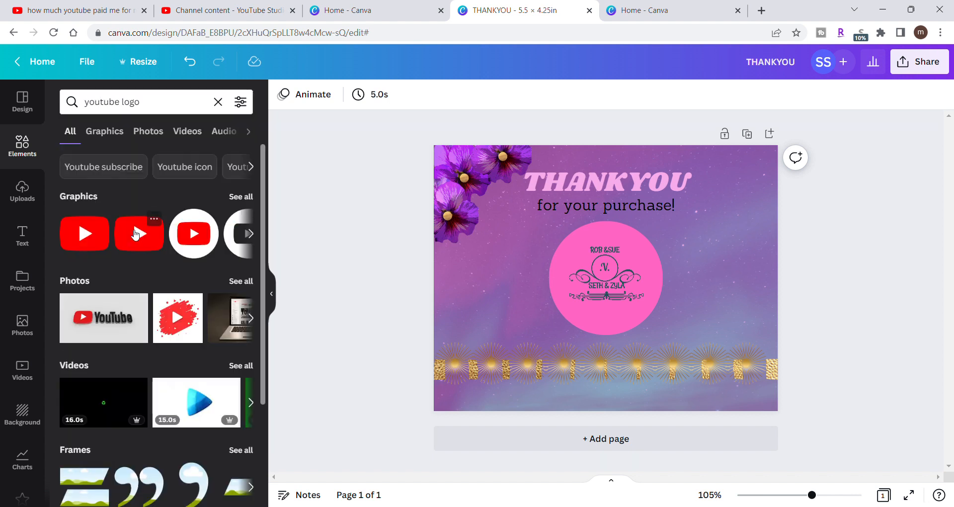
left_click(250, 197)
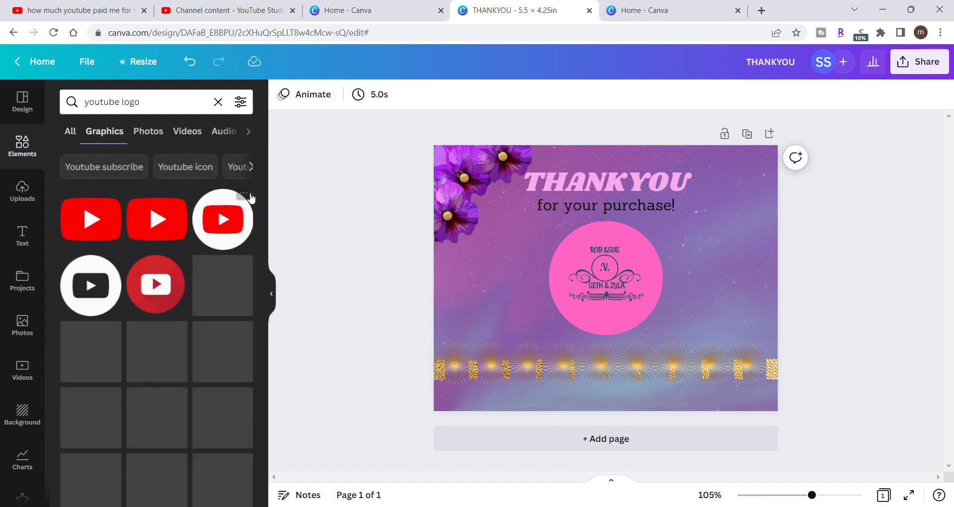
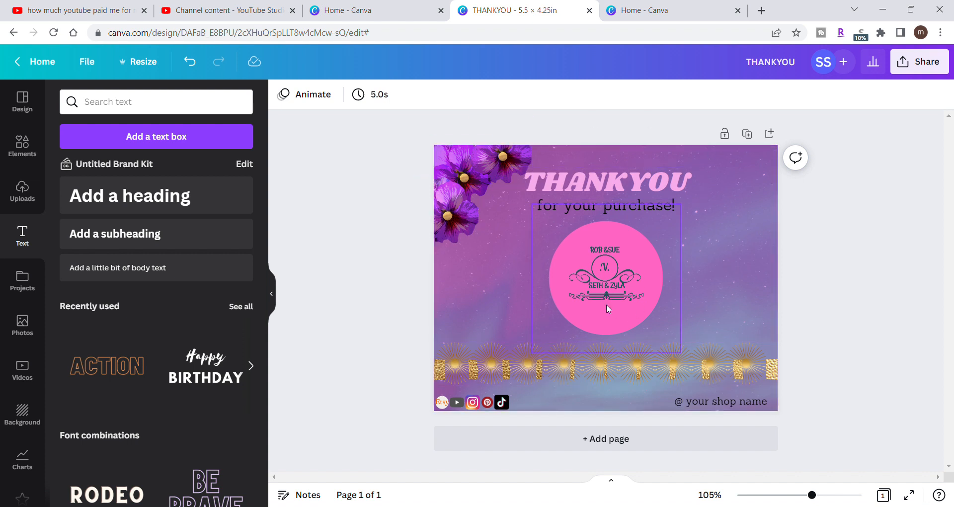
- Duplicate the card page and delete the logo from the pink circle on page 2
left_click(610, 443)
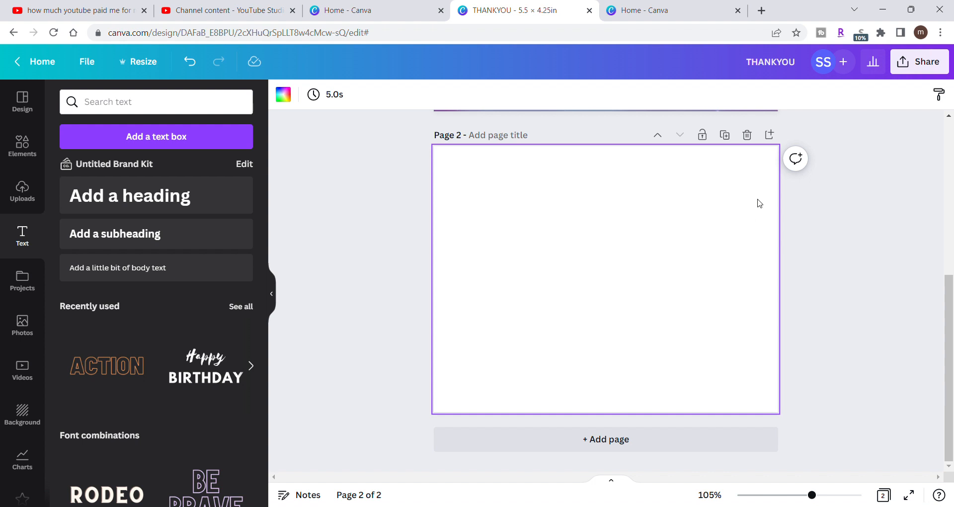
left_click(747, 135)
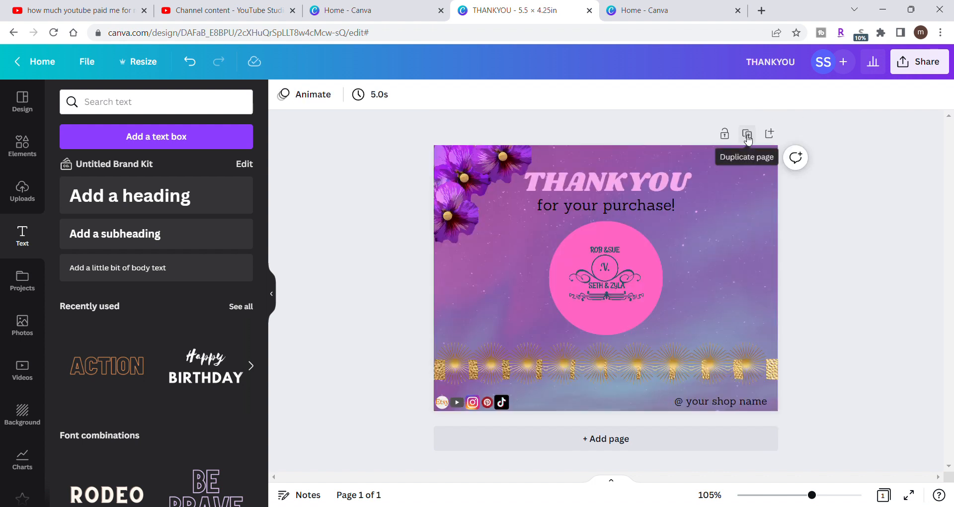
left_click(747, 134)
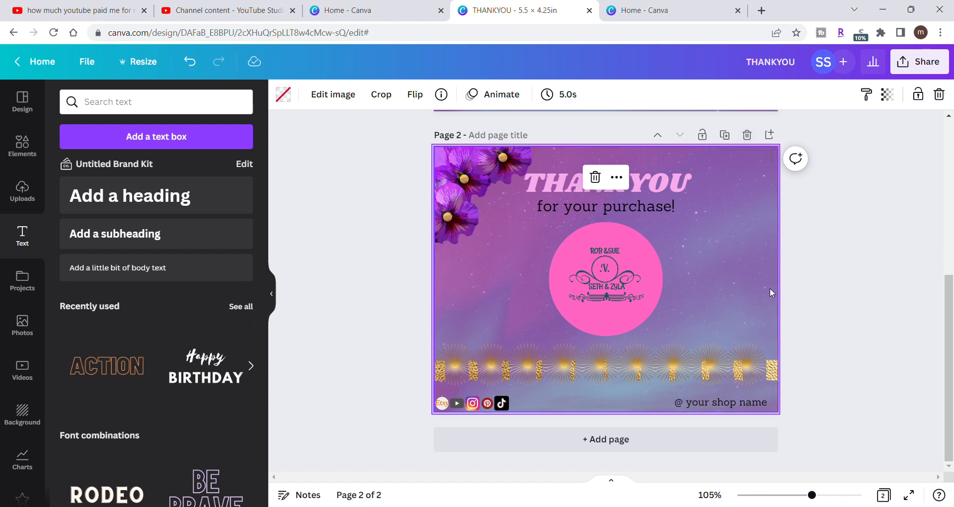
left_click(606, 287)
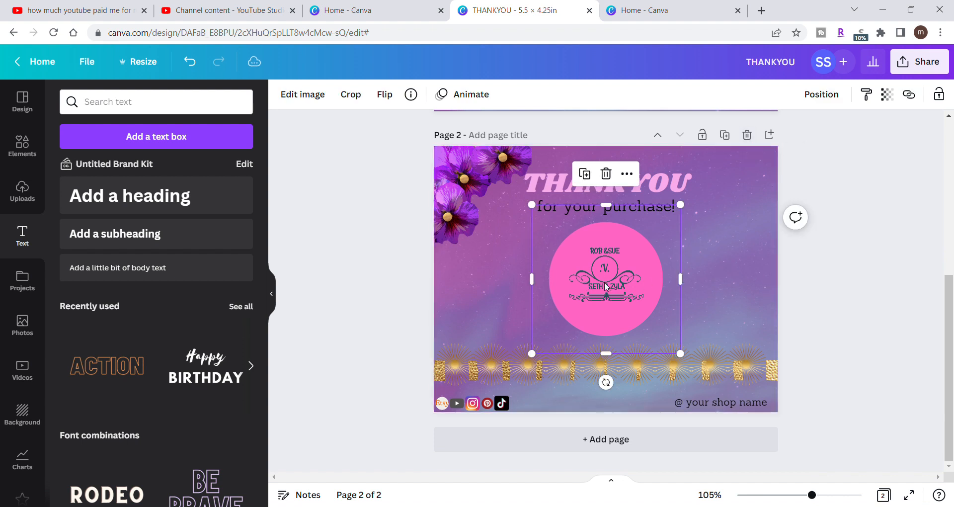
key("Delete")
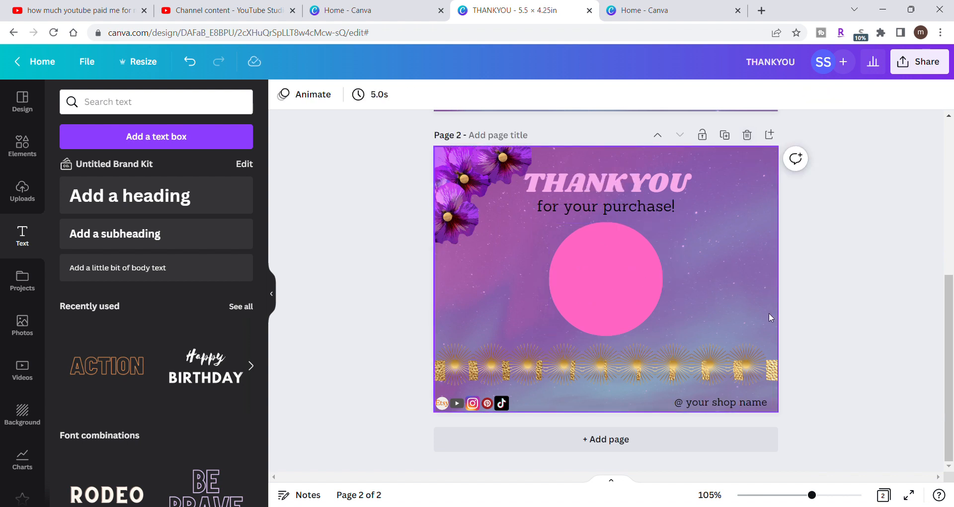
scroll(877, 271, "up", 4)
scroll(877, 271, "up", 3)
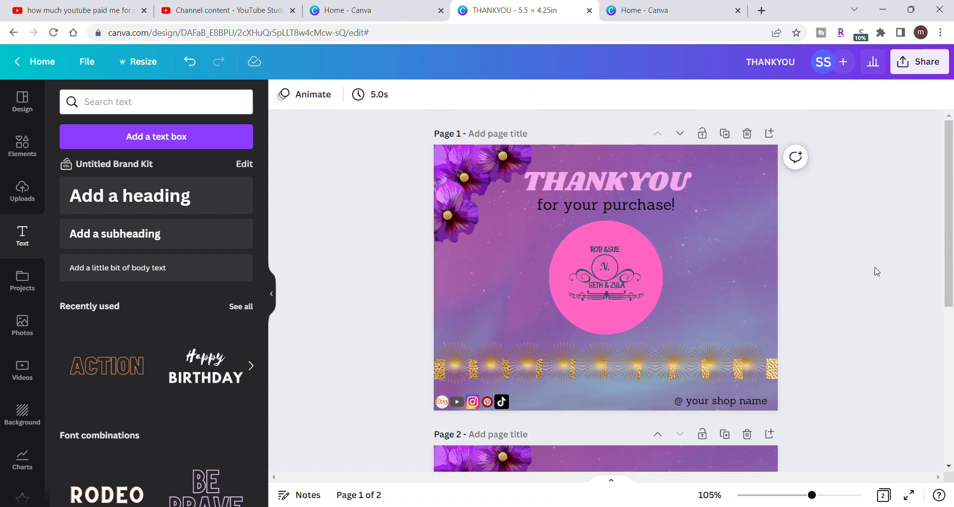
scroll(877, 271, "down", 6)
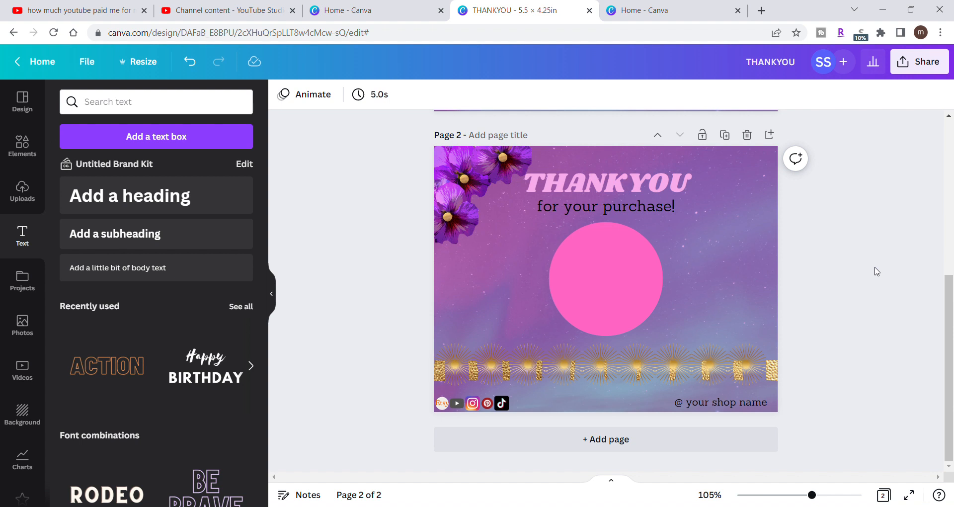
- Add a body text box to page 1 and set its font, trying Sanchez and choosing Ahsing
scroll(877, 271, "up", 6)
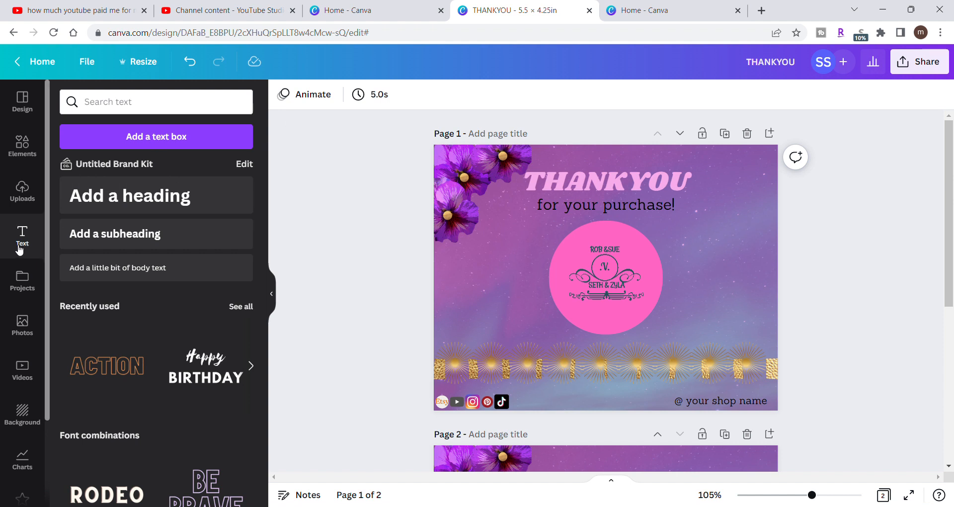
left_click(143, 275)
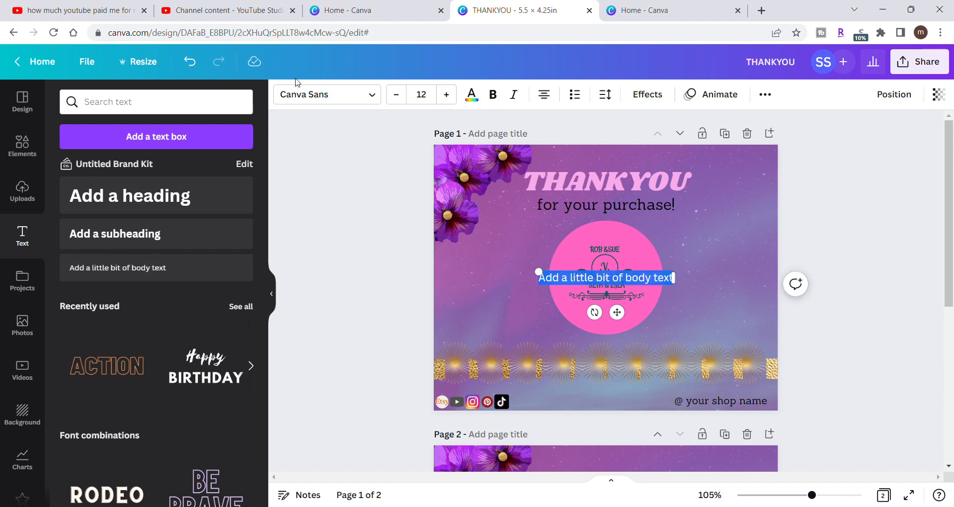
left_click(379, 100)
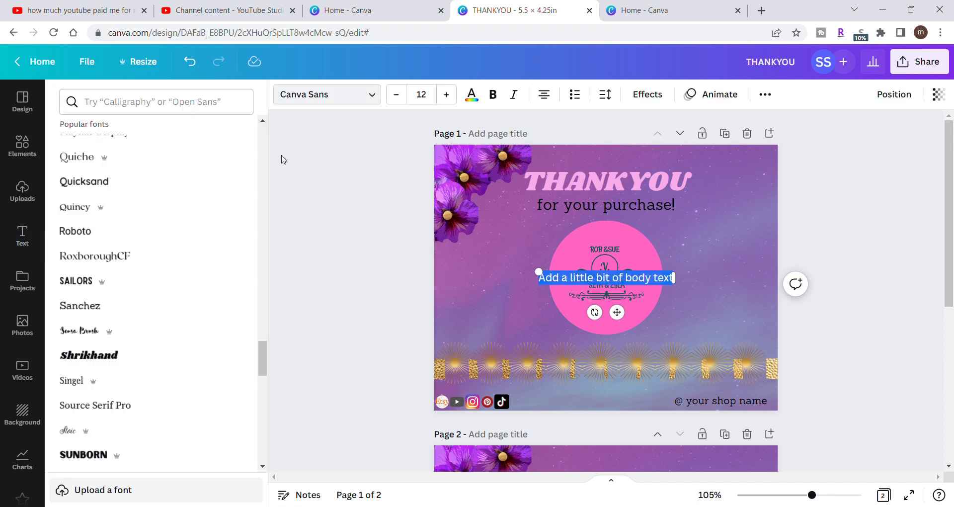
left_click(173, 307)
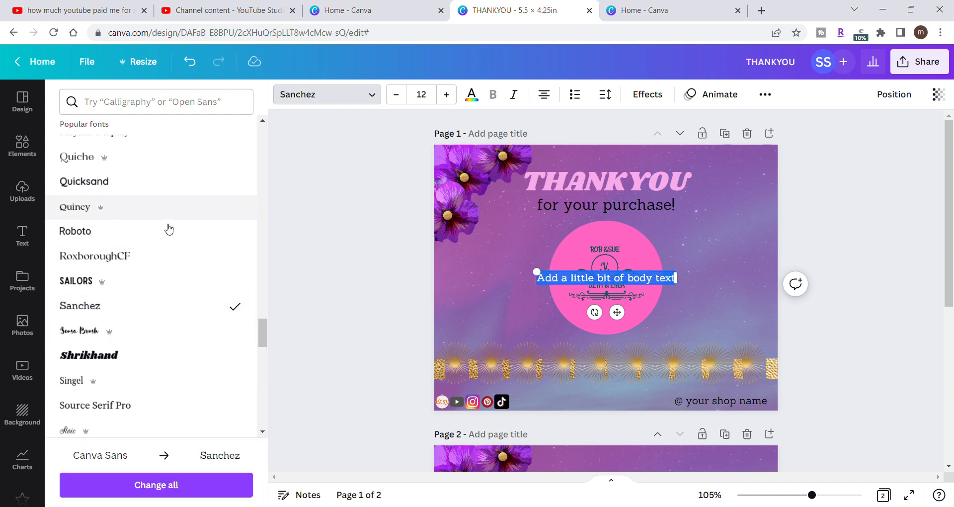
scroll(171, 353, "down", 10)
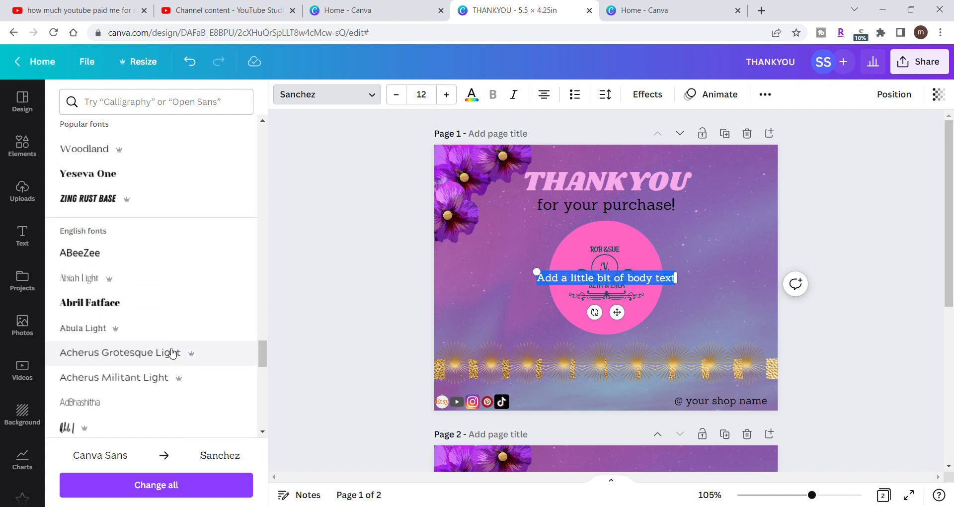
scroll(172, 354, "down", 5)
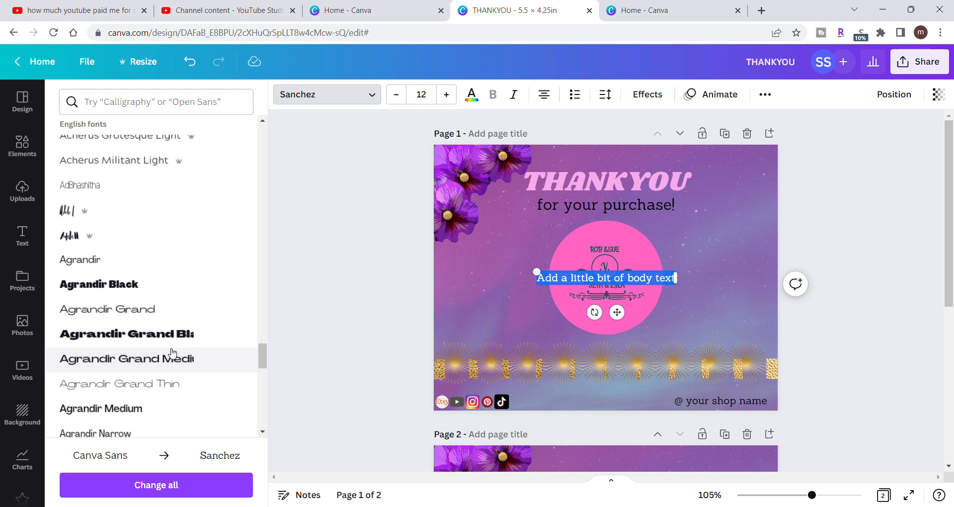
scroll(171, 354, "down", 5)
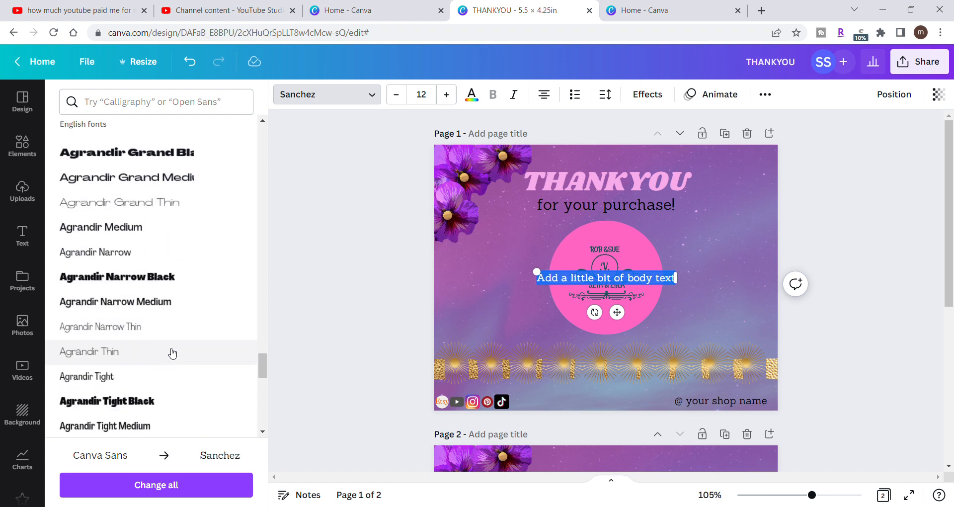
scroll(172, 354, "down", 2)
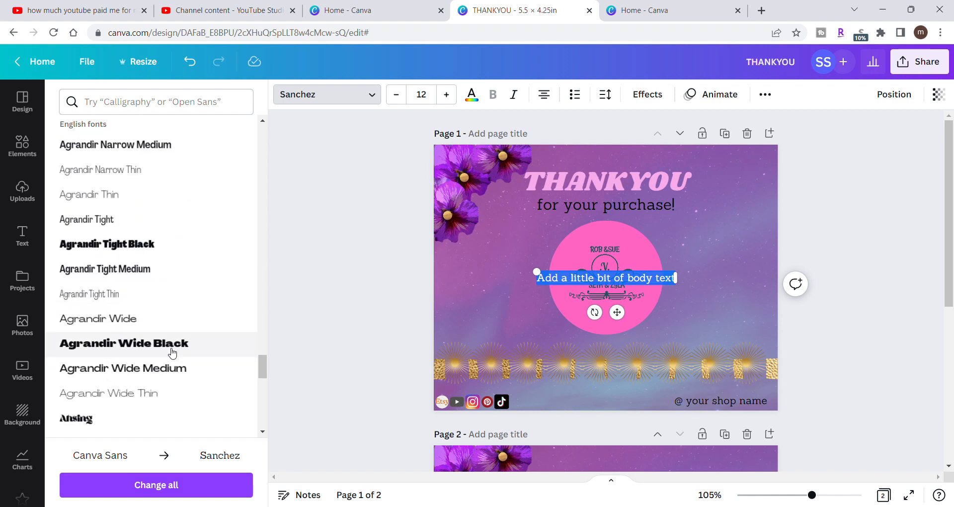
scroll(172, 353, "down", 4)
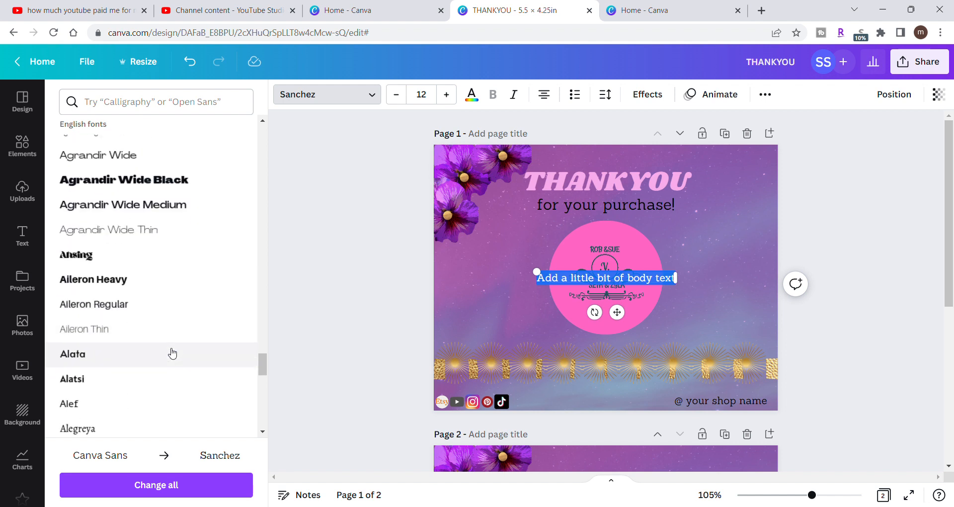
left_click(143, 260)
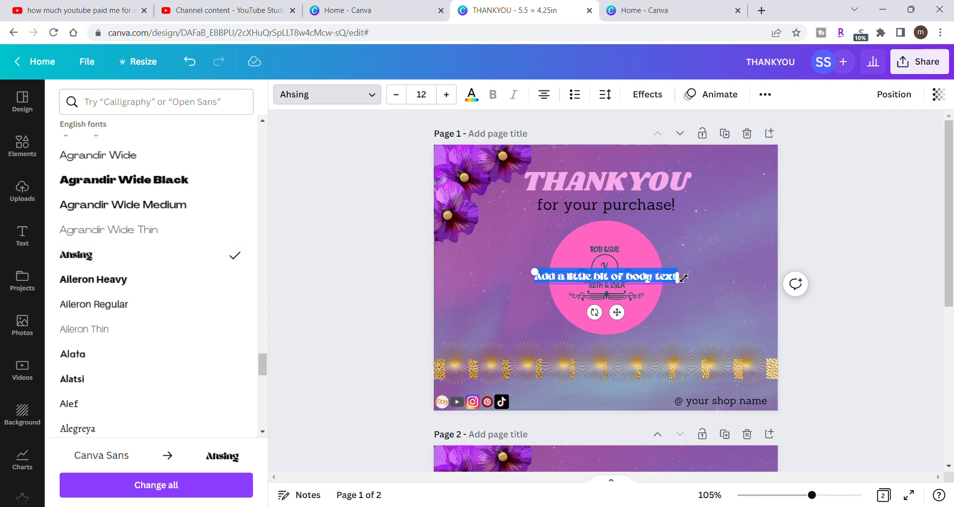
- Replace the placeholder body text with a message opening, trying "If you lik" and trimming it back to "If"
key("BackSpace")
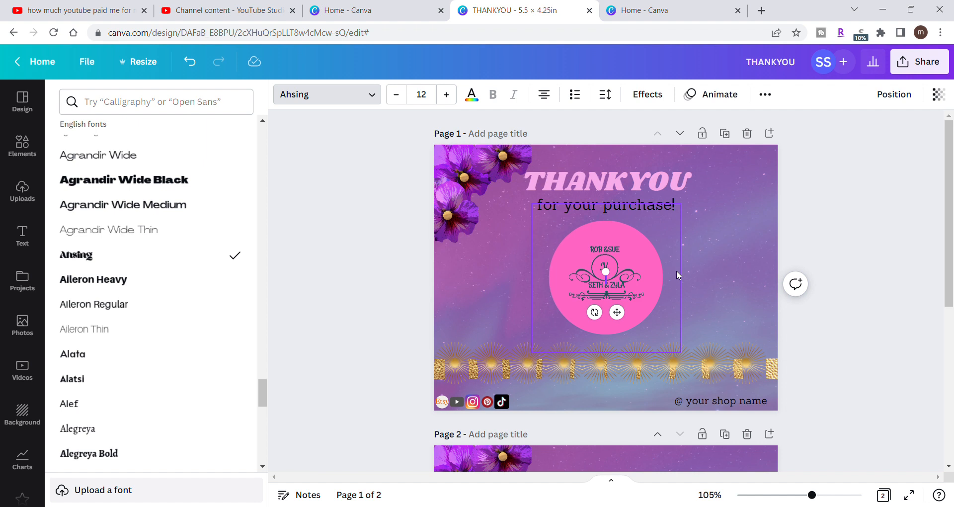
type("if you")
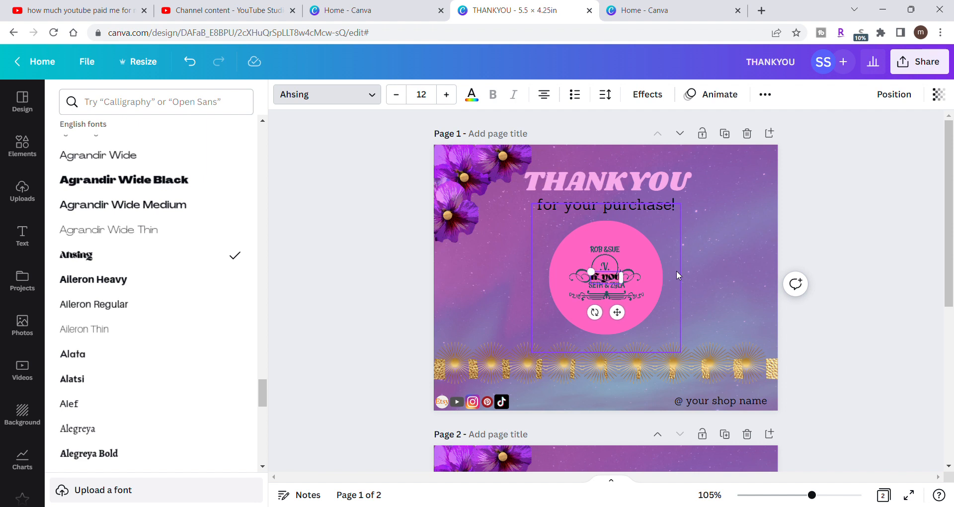
type(" lik")
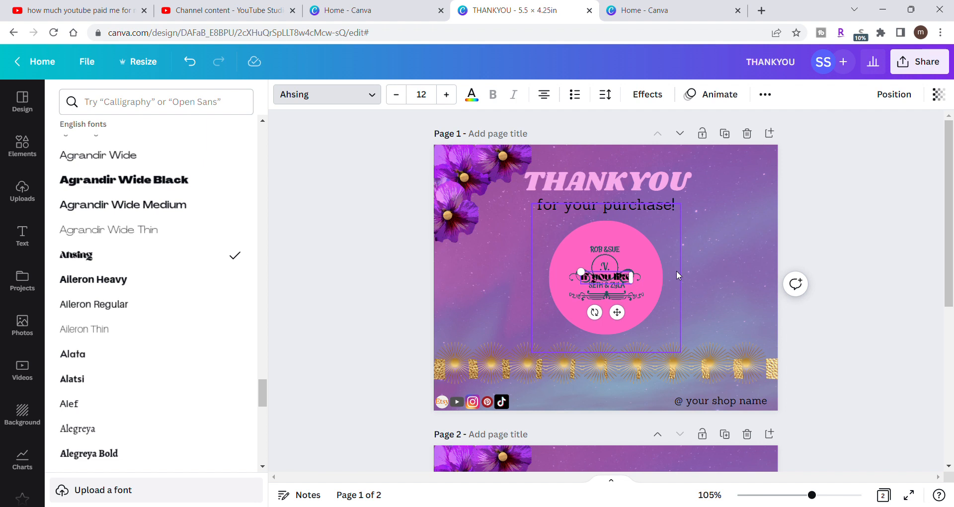
key("BackSpace")
key("BackSpace")
key("BackSpace")
key("BackSpace")
key("BackSpace")
key("BackSpace")
key("BackSpace")
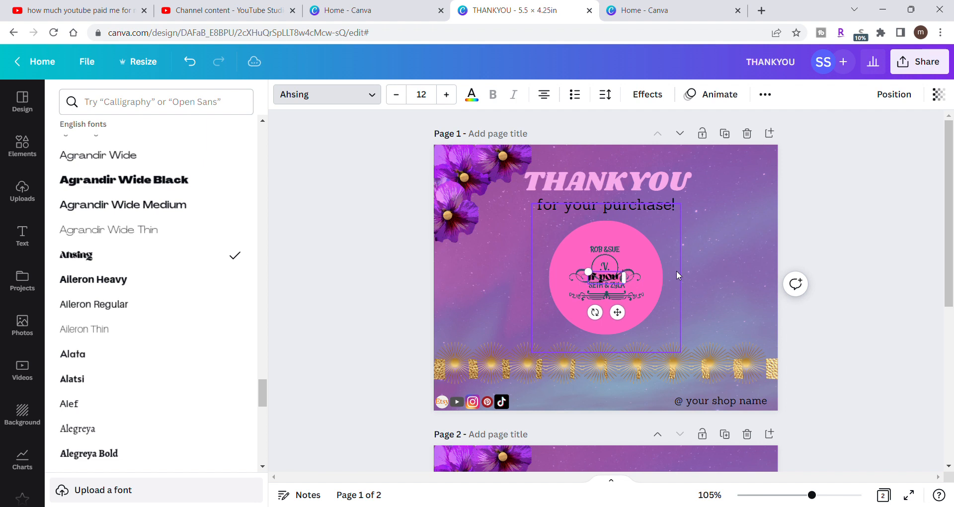
key("BackSpace")
key("BackSpace")
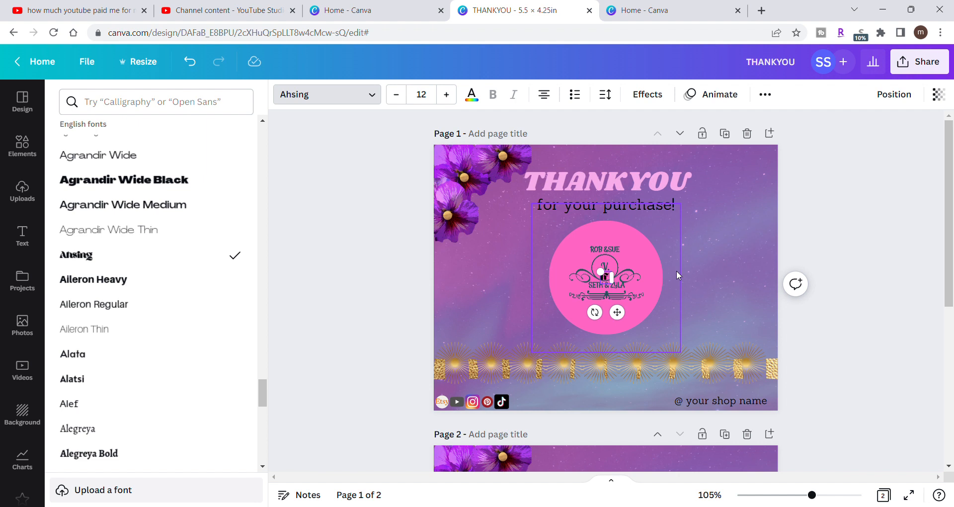
- Continue the message after "If" with "everything went better than expected"
type("ever")
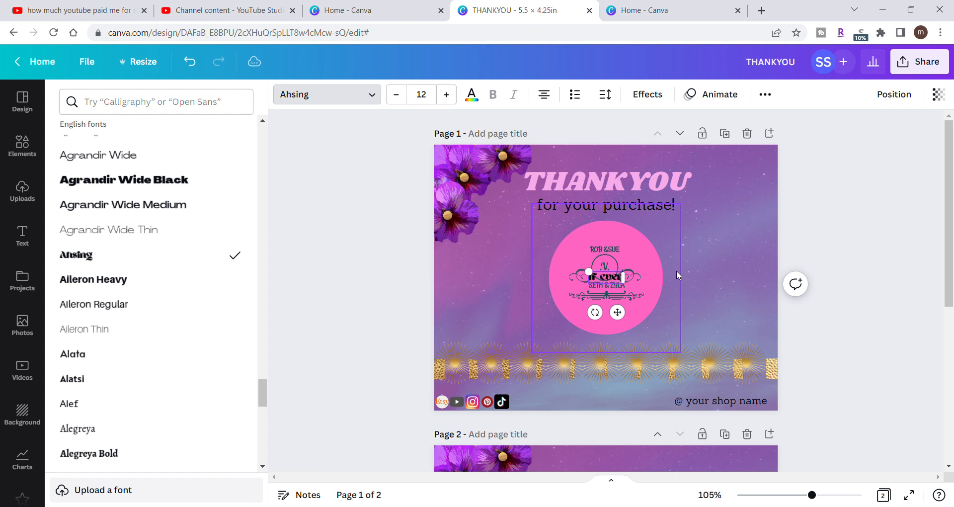
type("ything")
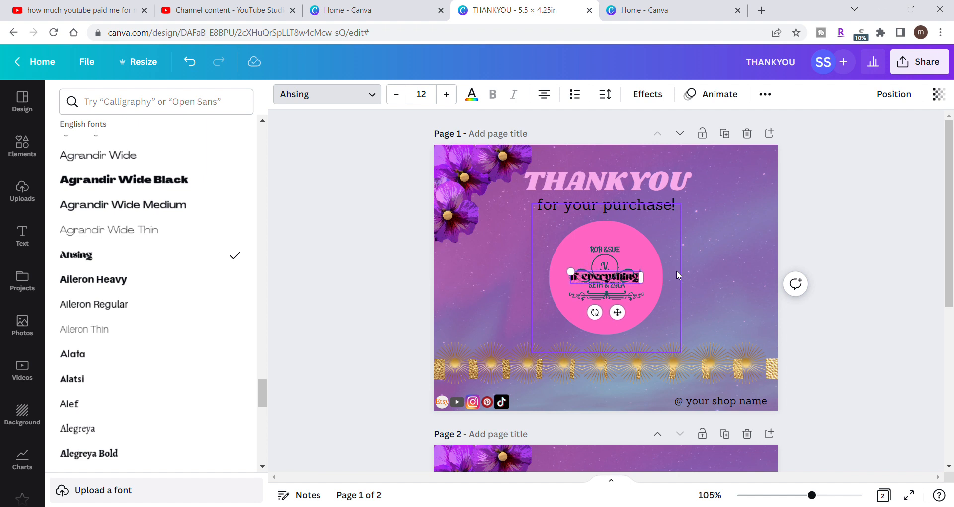
type(" went")
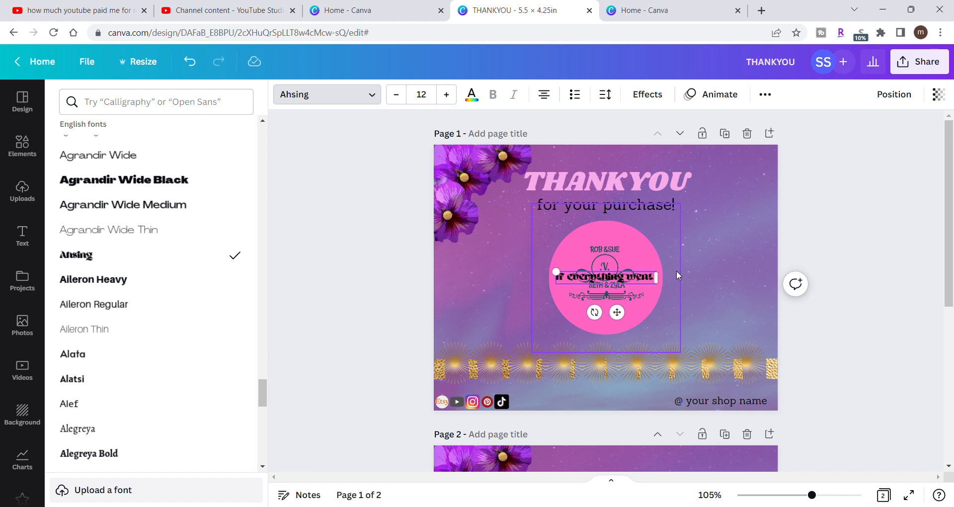
type(".better")
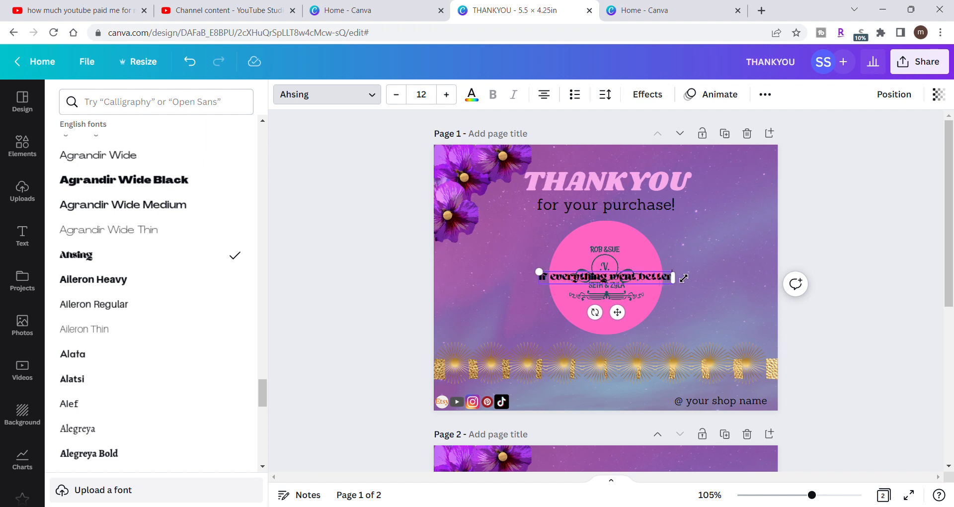
type(" than")
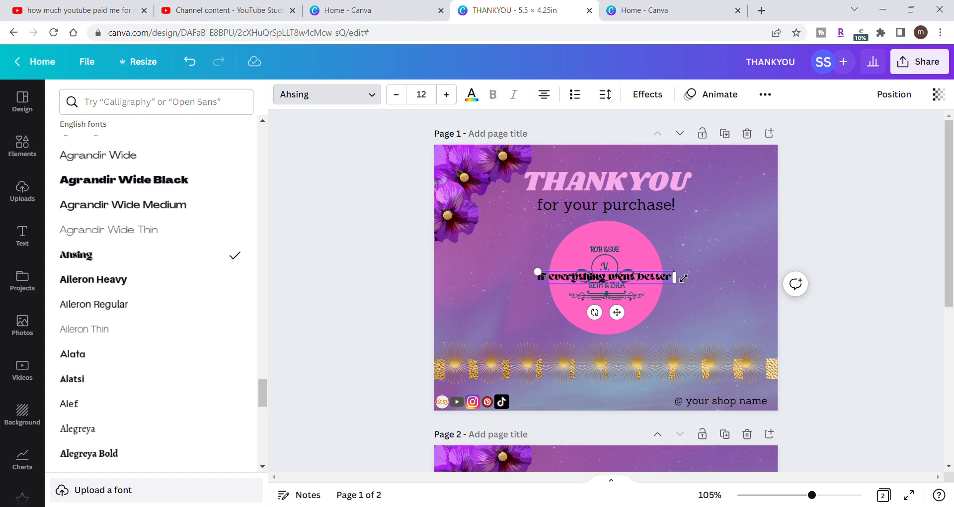
type(" expecte")
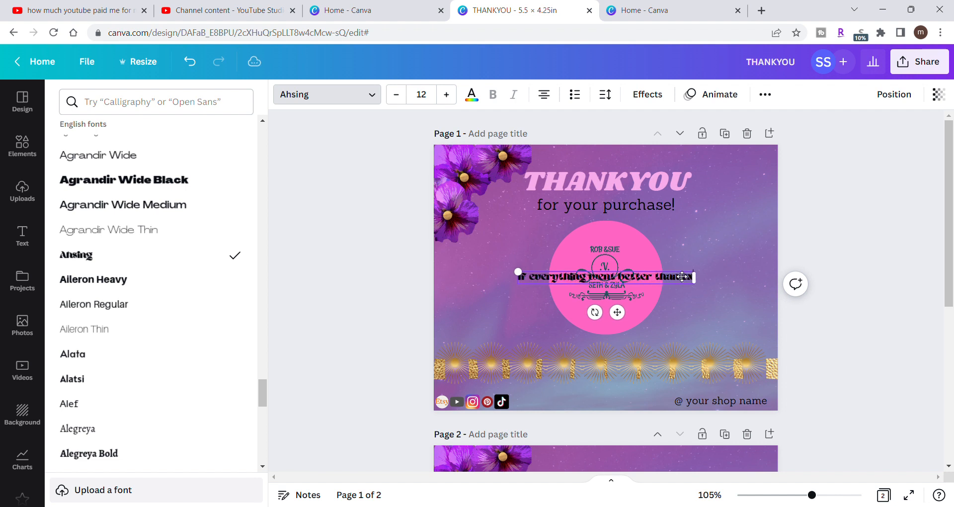
type("d p")
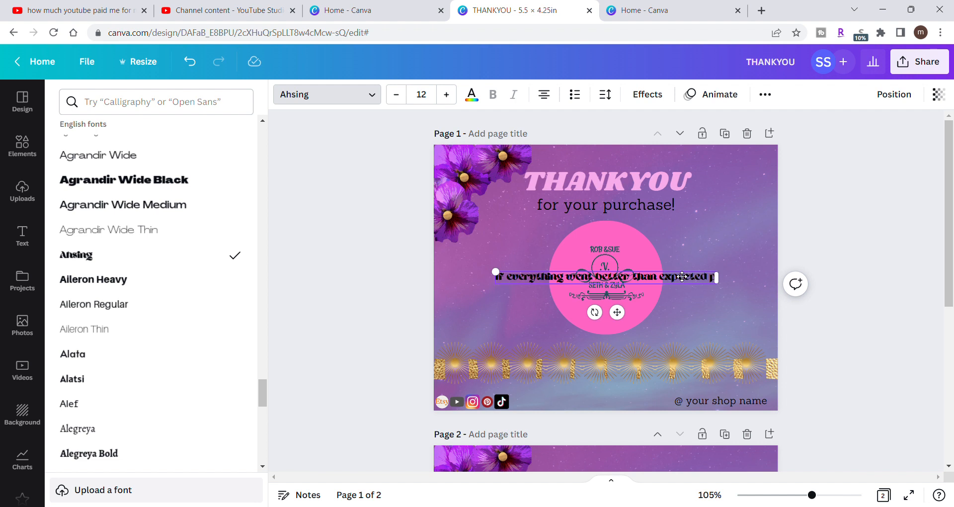
key("BackSpace")
key("BackSpace")
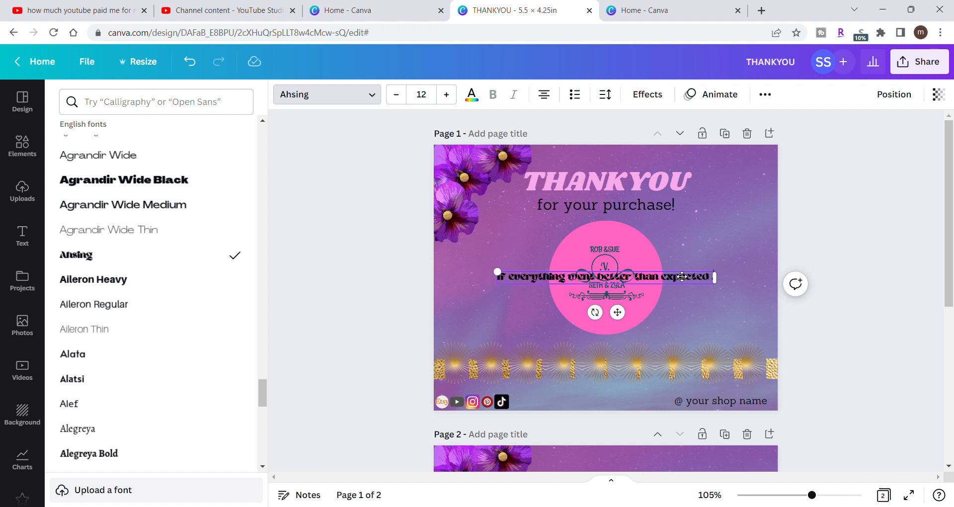
- Extend the message with ",please leave us" and narrow its text box to wrap onto four lines beside the pink circle
type(",please")
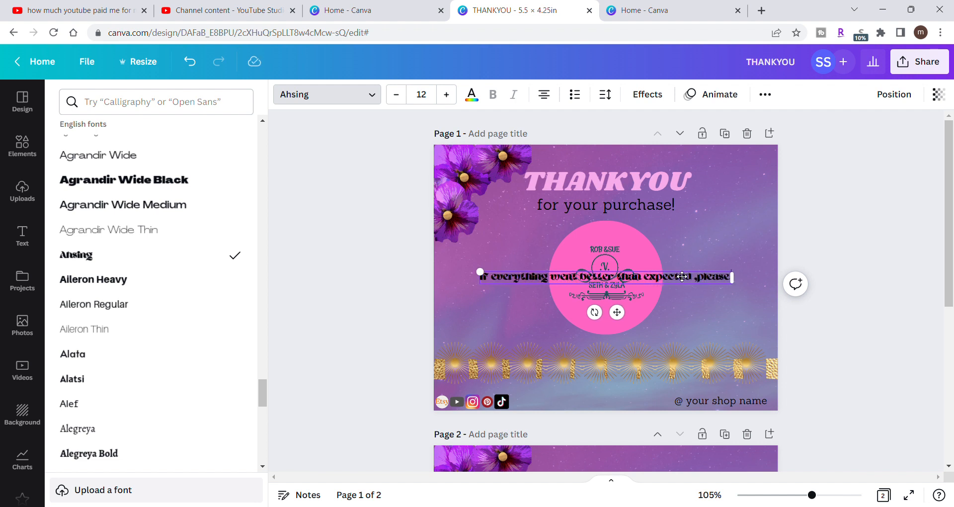
type(" leave us a")
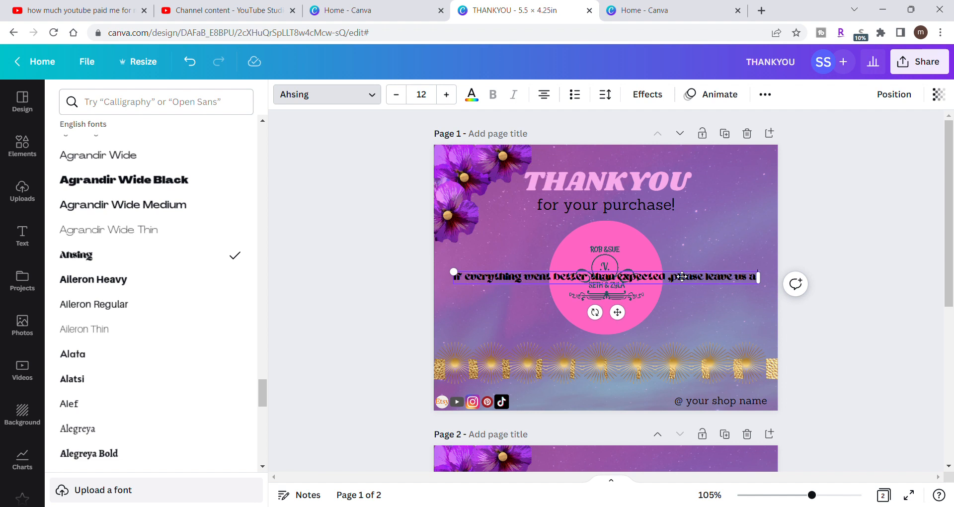
key("BackSpace")
key("BackSpace")
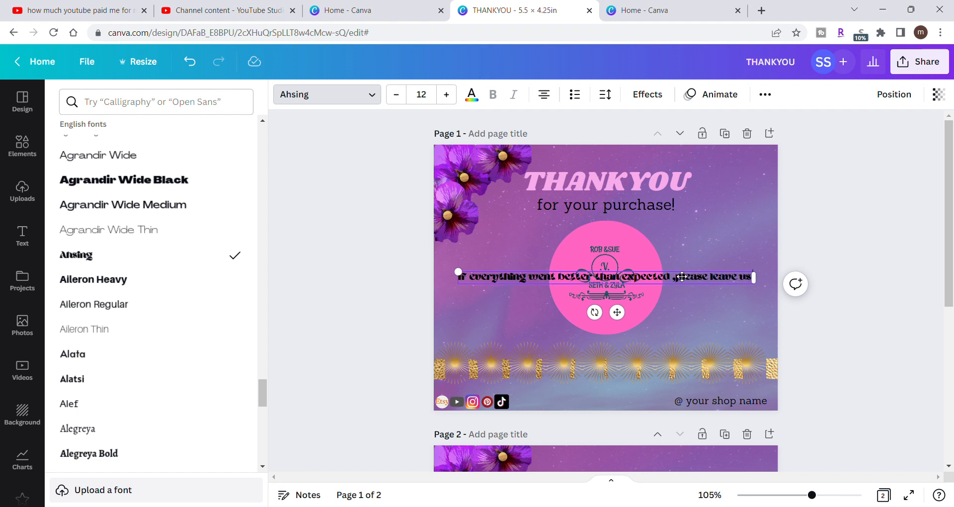
type("a")
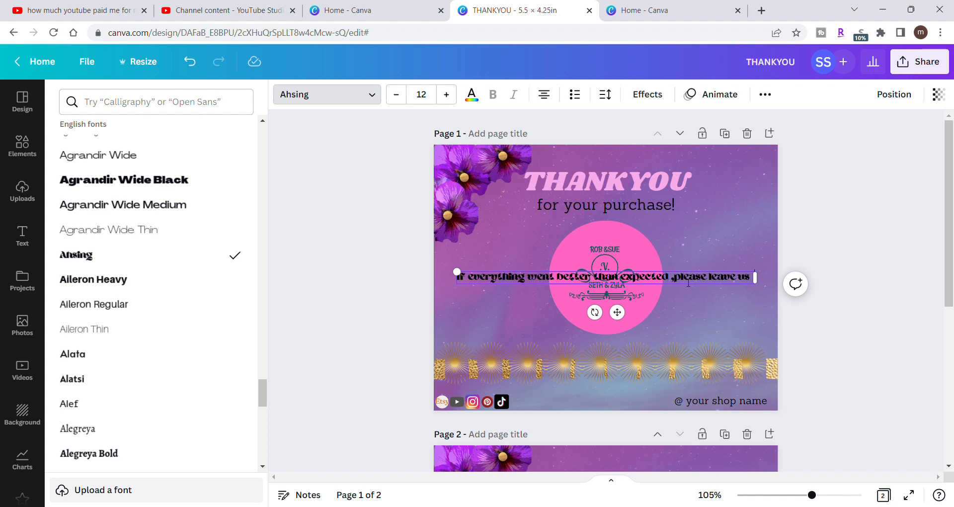
left_click_drag(767, 286, 551, 305)
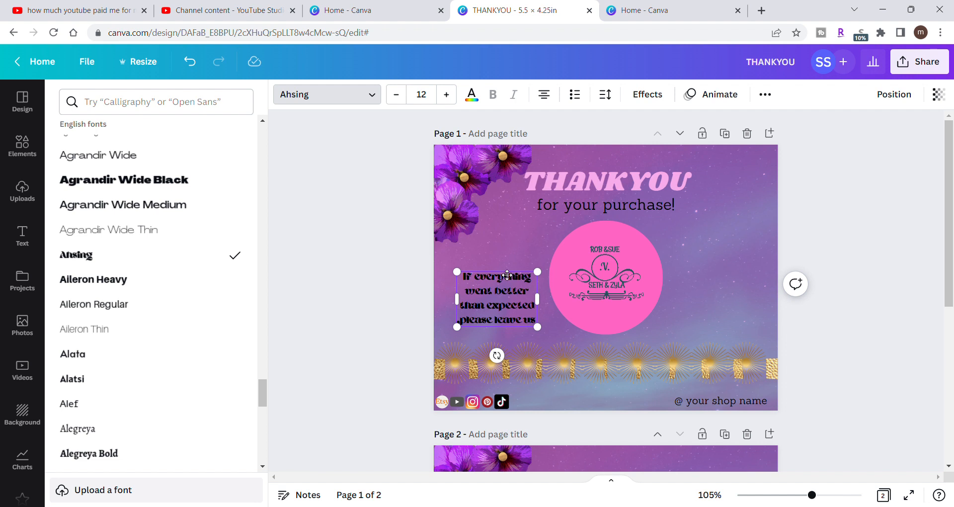
- Enlarge the message text to size 13.8 and position it between the pansies and the gold line, beside the pink circle
left_click_drag(508, 275, 500, 262)
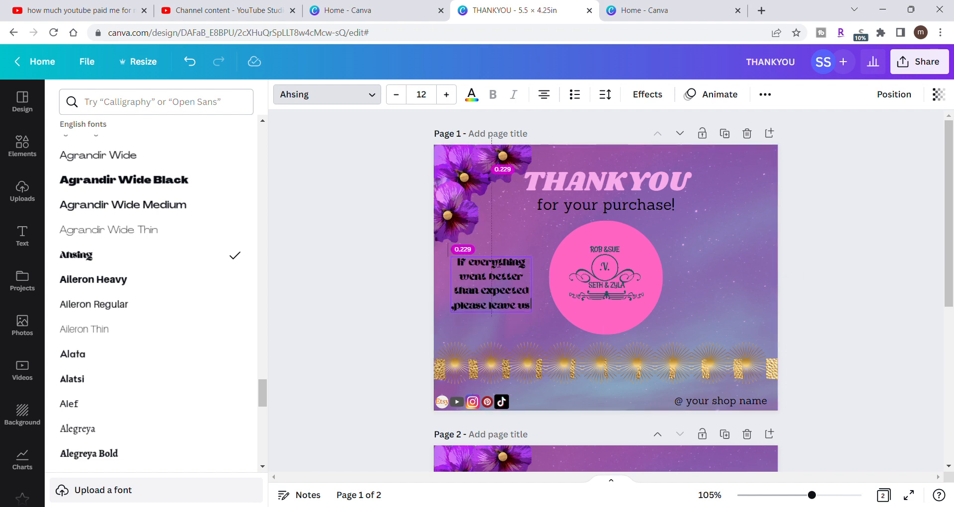
left_click_drag(499, 264, 499, 264)
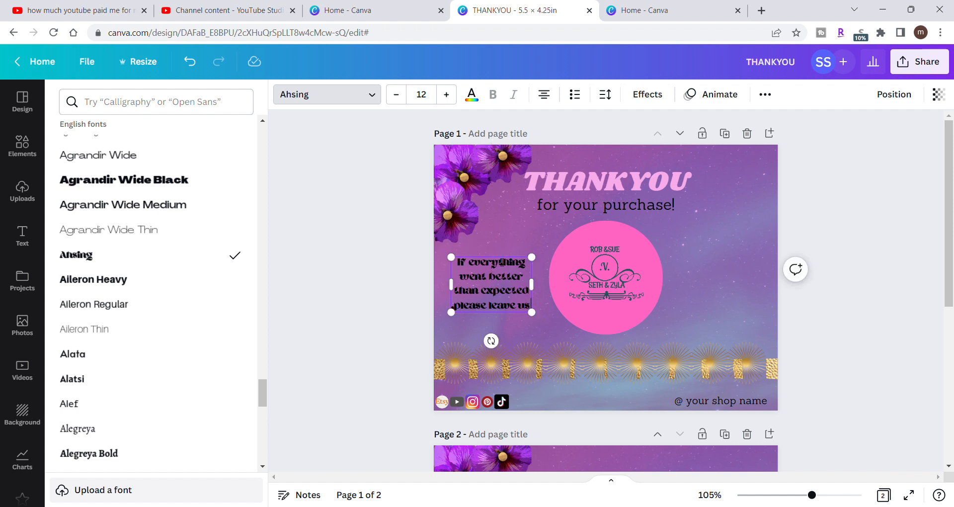
left_click_drag(501, 258, 558, 256)
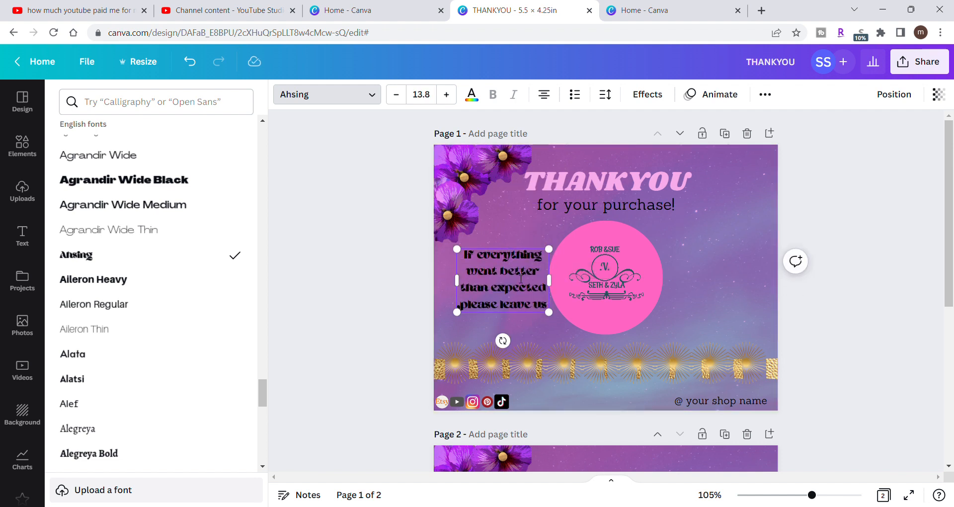
left_click_drag(508, 253, 500, 253)
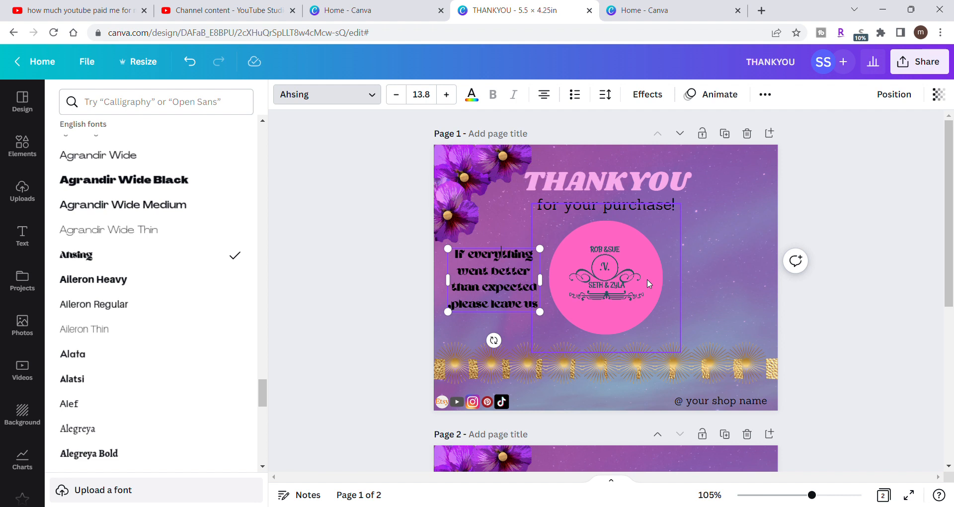
- Search the elements library for "stars" and refine the query to "five stars"
left_click(21, 166)
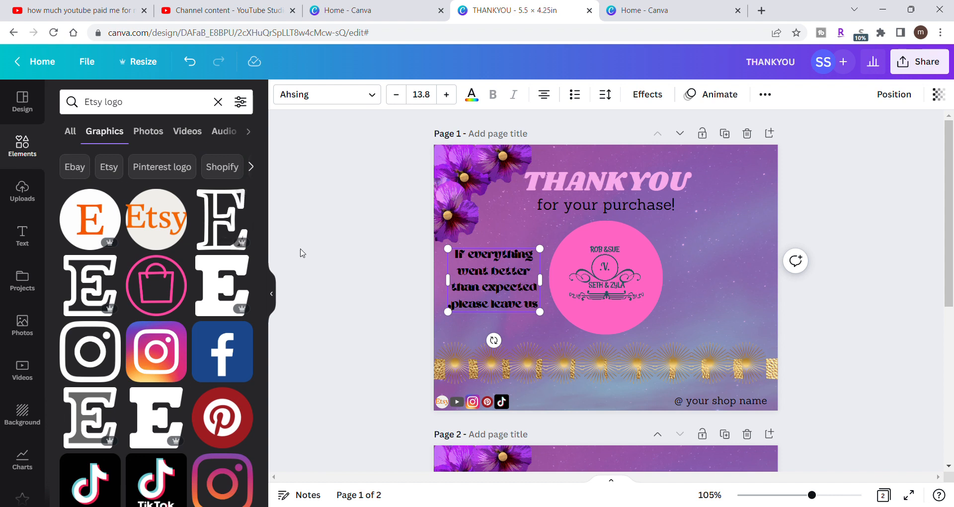
left_click(299, 252)
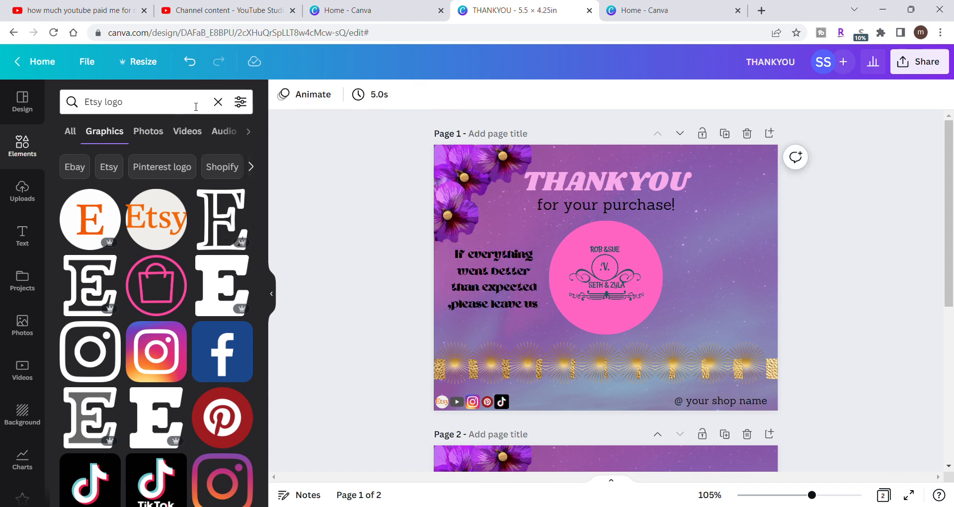
left_click(217, 102)
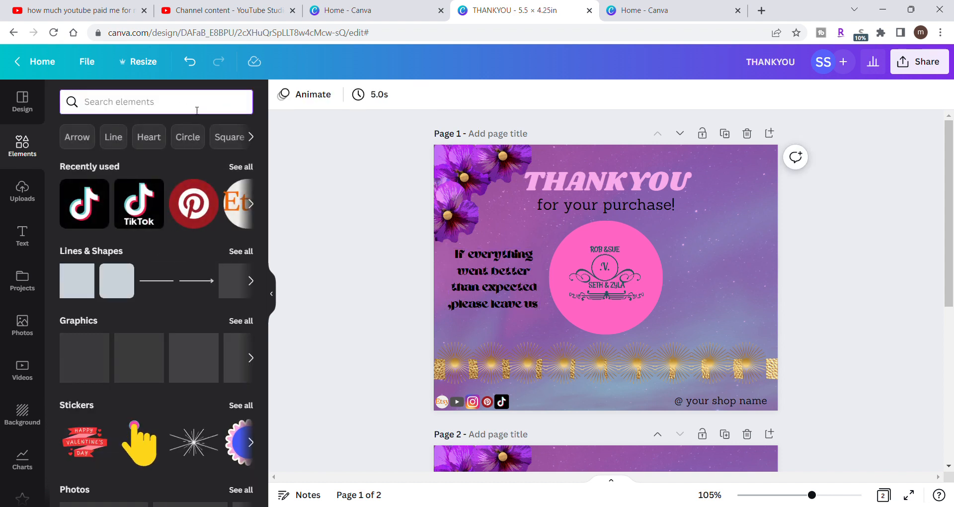
left_click(196, 110)
type("stars")
key("Return")
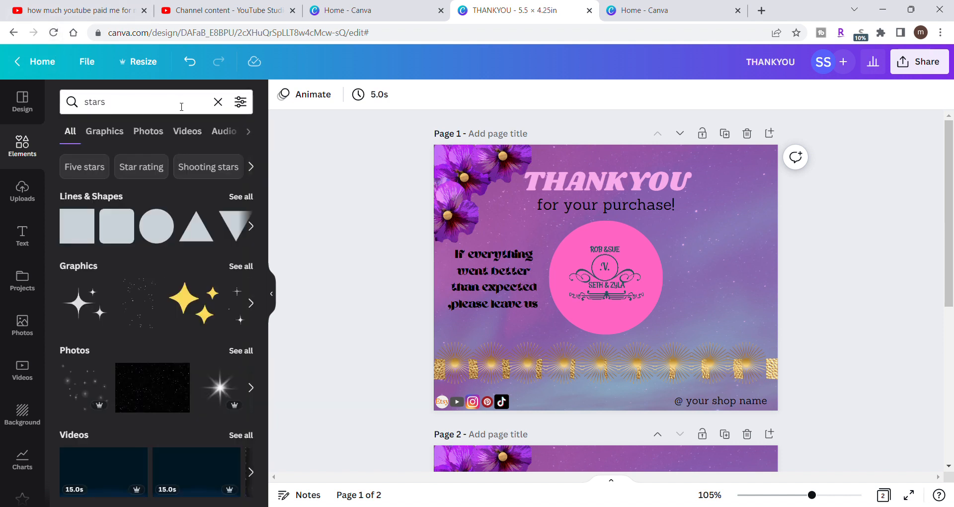
left_click(217, 101)
type("five stars")
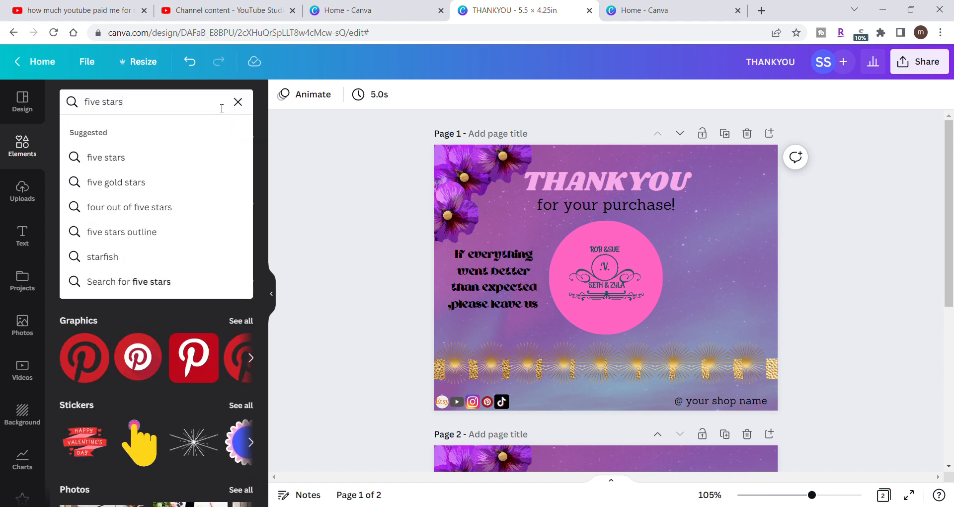
left_click(192, 156)
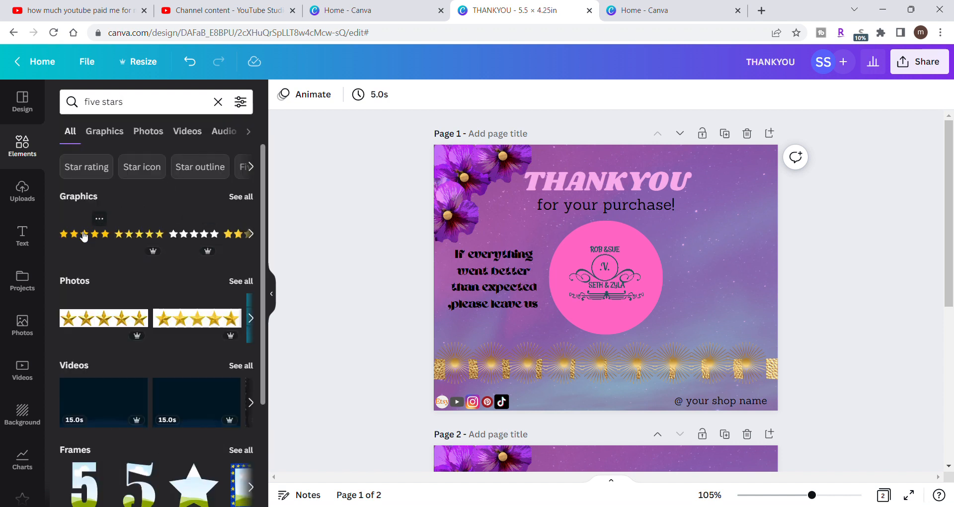
- Add the first gold five-star graphic to page 1, shrinking it to the message's width and placing it directly below "please leave us"
left_click(84, 236)
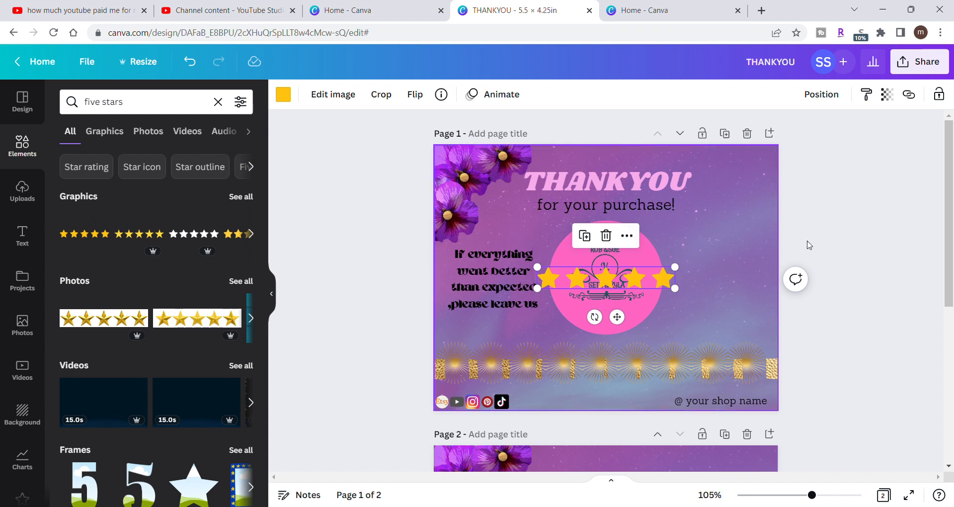
left_click_drag(661, 278, 499, 324)
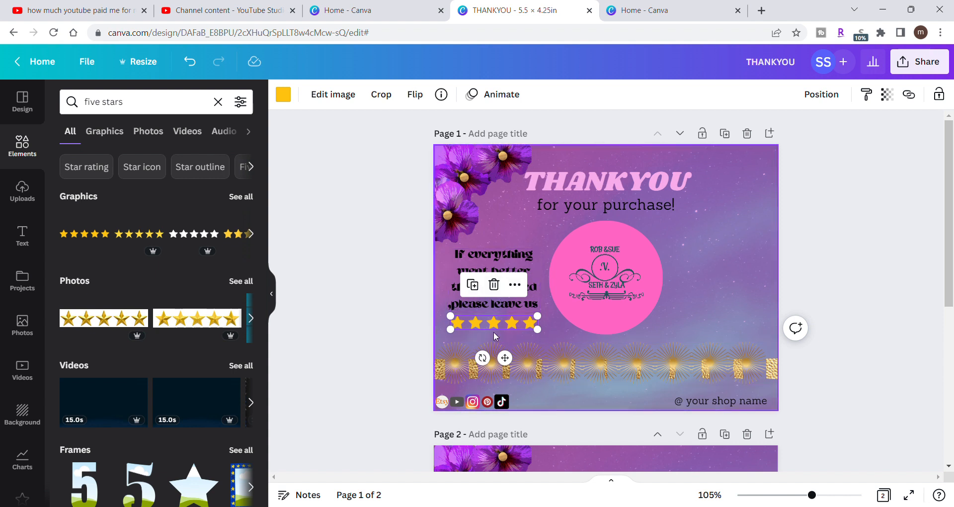
left_click(373, 311)
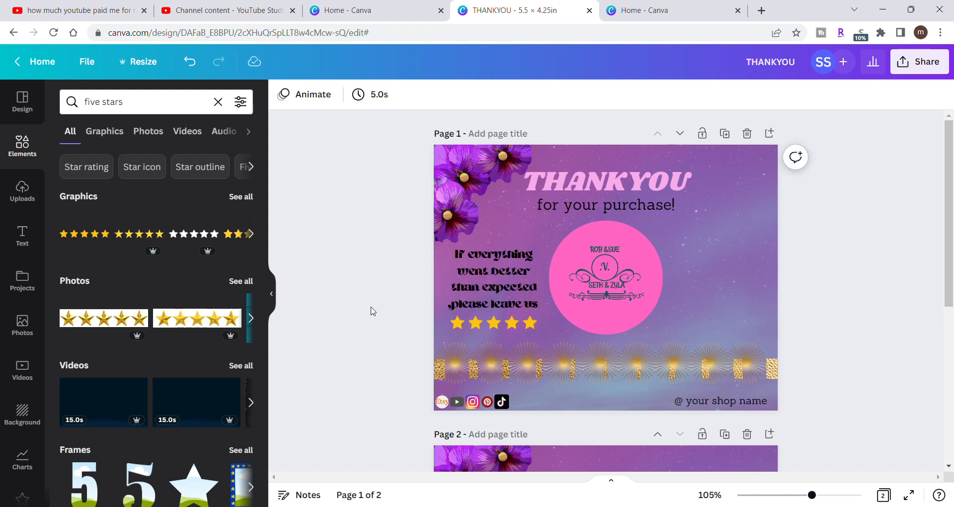
- Examine the image effects, element animations, layering commands and page alignment options available for the five-star graphic
left_click(495, 323)
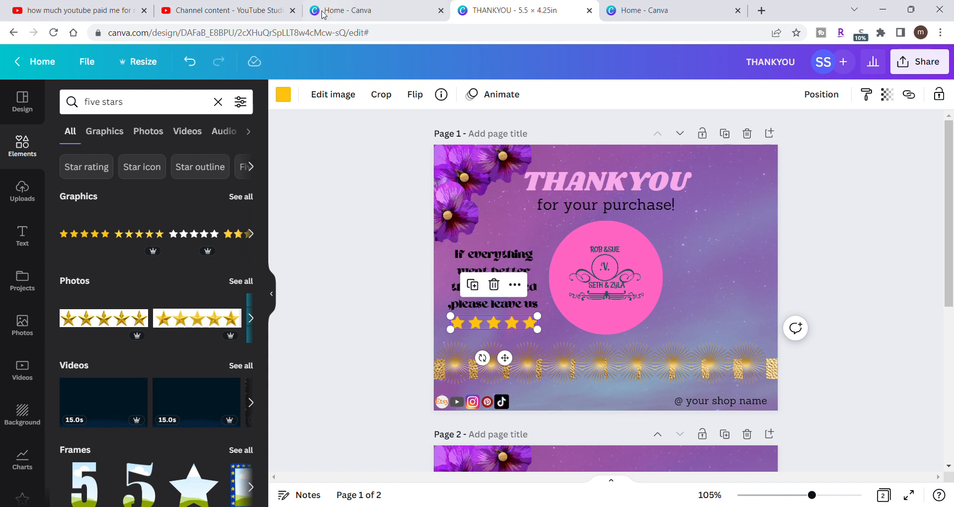
left_click(339, 96)
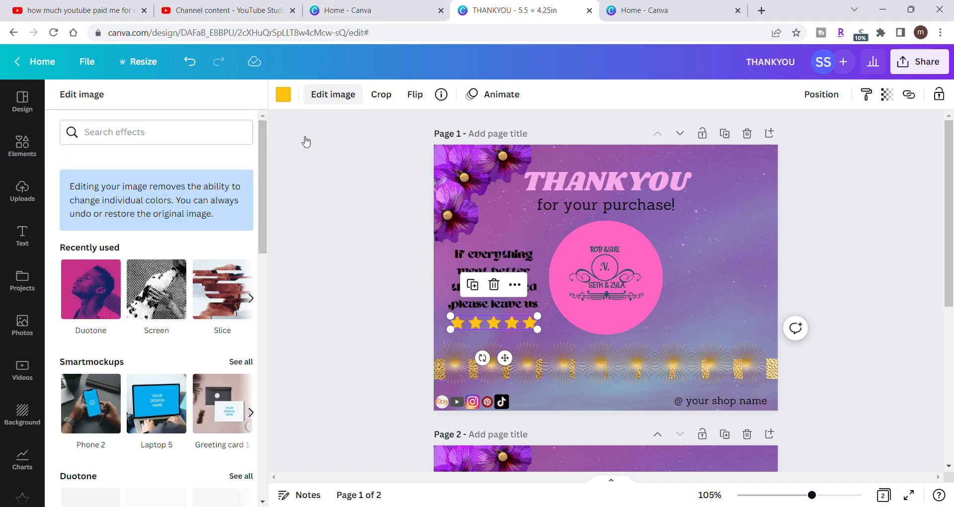
scroll(258, 263, "down", 2)
mouse_move(258, 264)
left_mouse_down()
mouse_move(260, 432)
mouse_move(281, 497)
mouse_move(277, 424)
left_mouse_up()
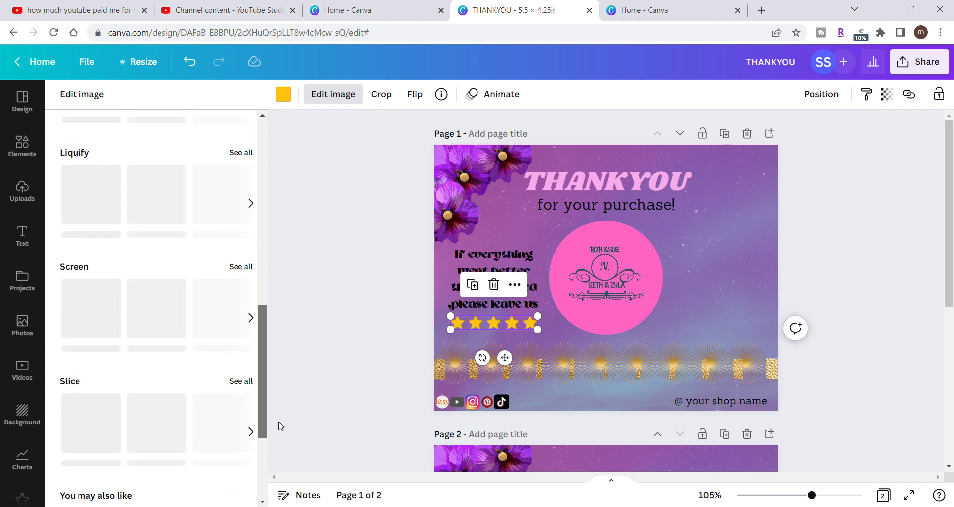
left_click(507, 94)
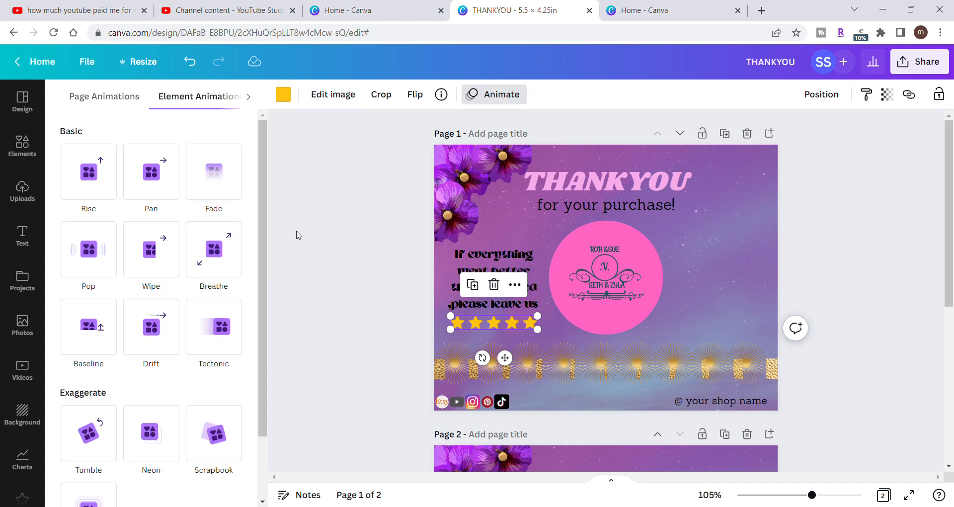
left_click_drag(263, 238, 273, 209)
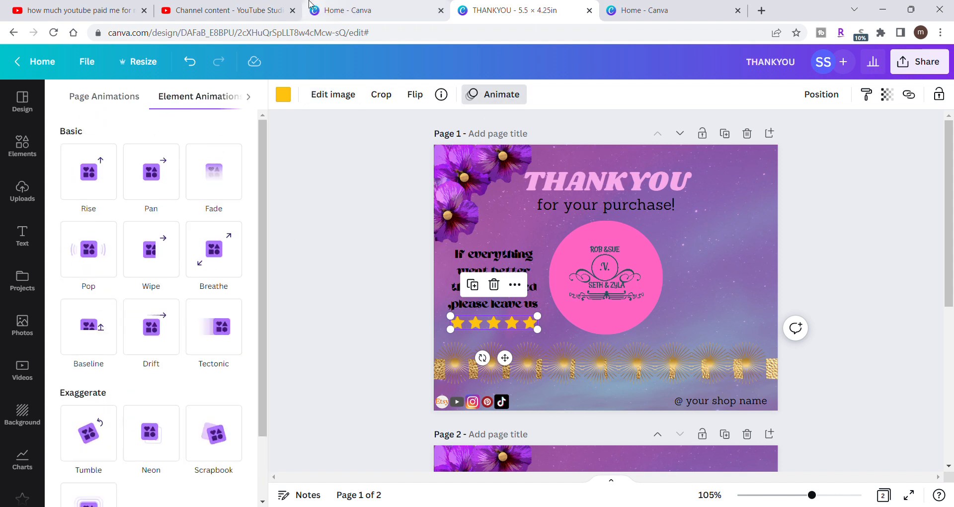
right_click(485, 327)
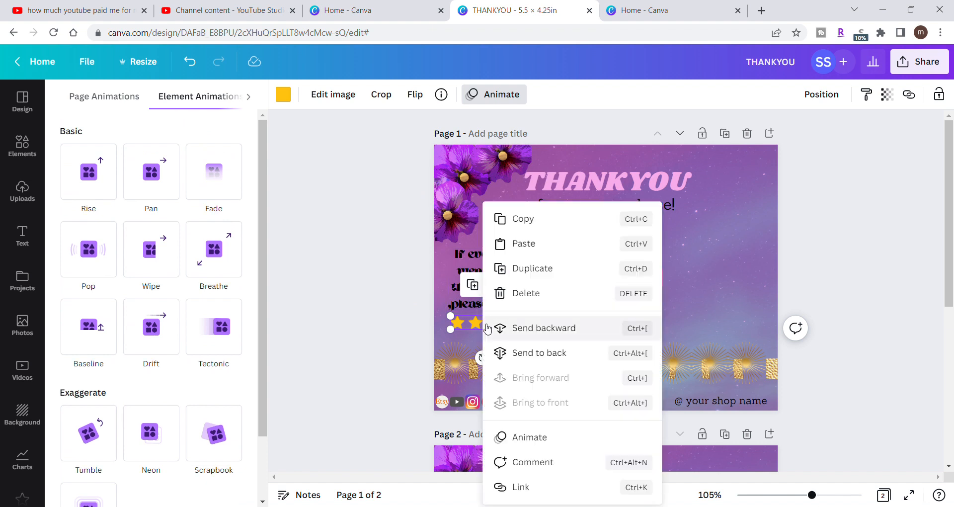
left_click(298, 277)
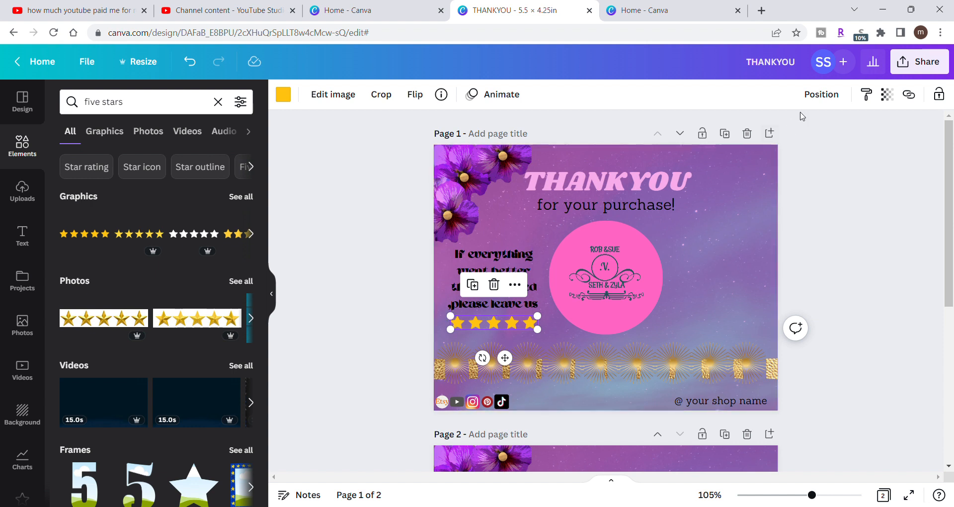
left_click(826, 95)
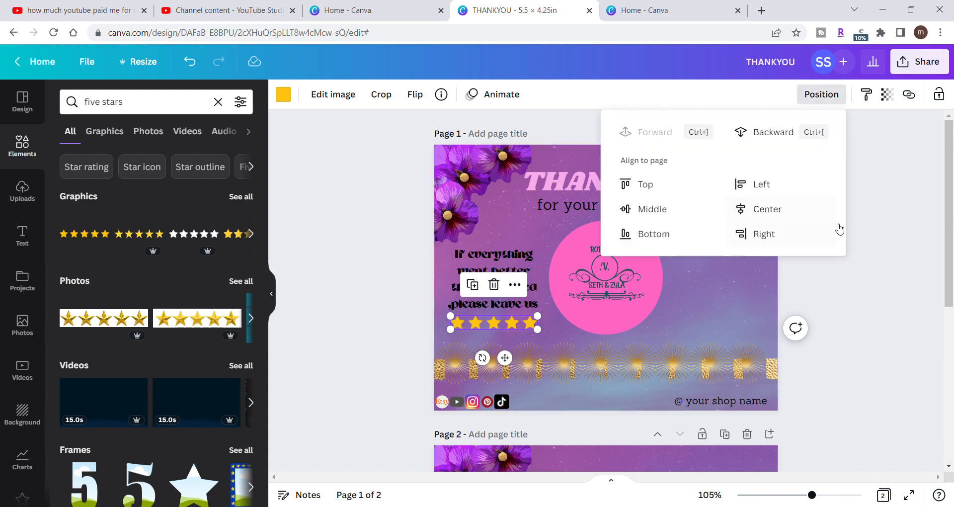
left_click(895, 281)
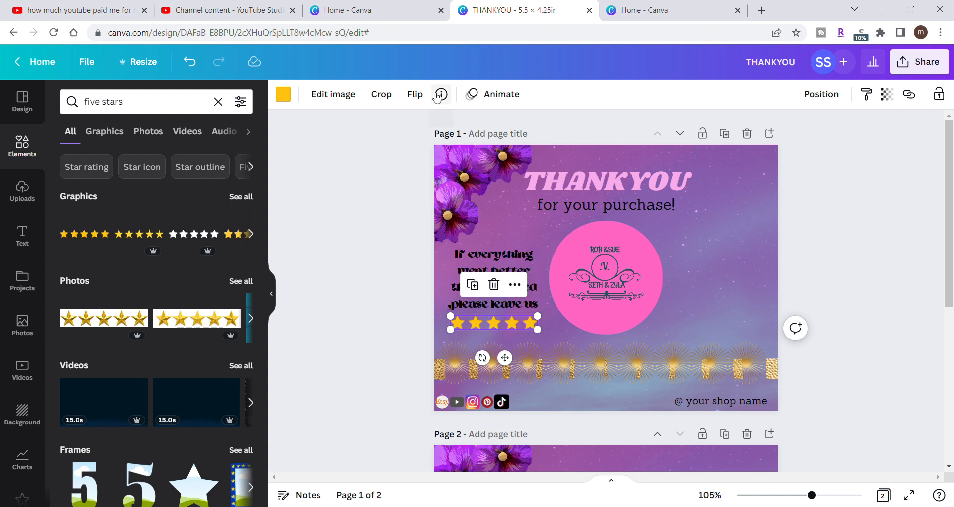
- Review the effects, crop, flip, animation and position options for the star row without applying any
left_click(345, 101)
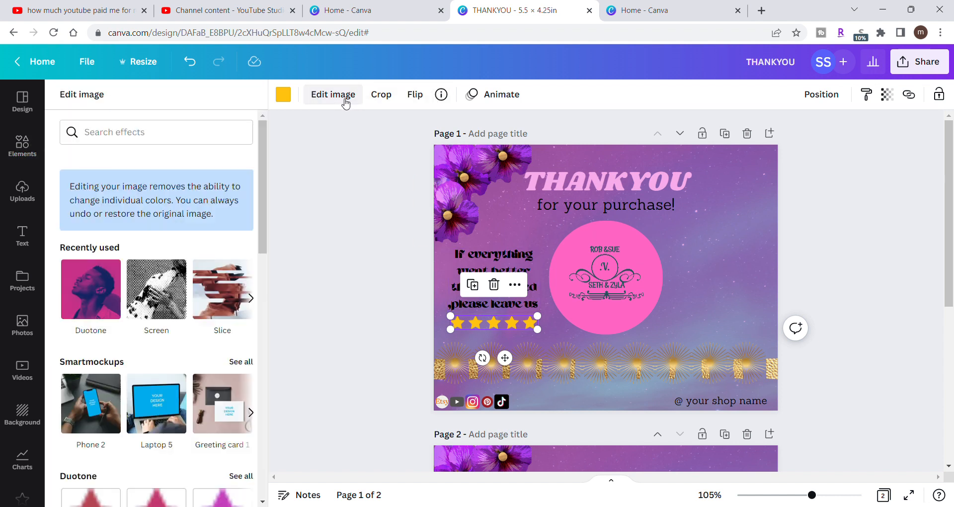
scroll(244, 199, "down", 7)
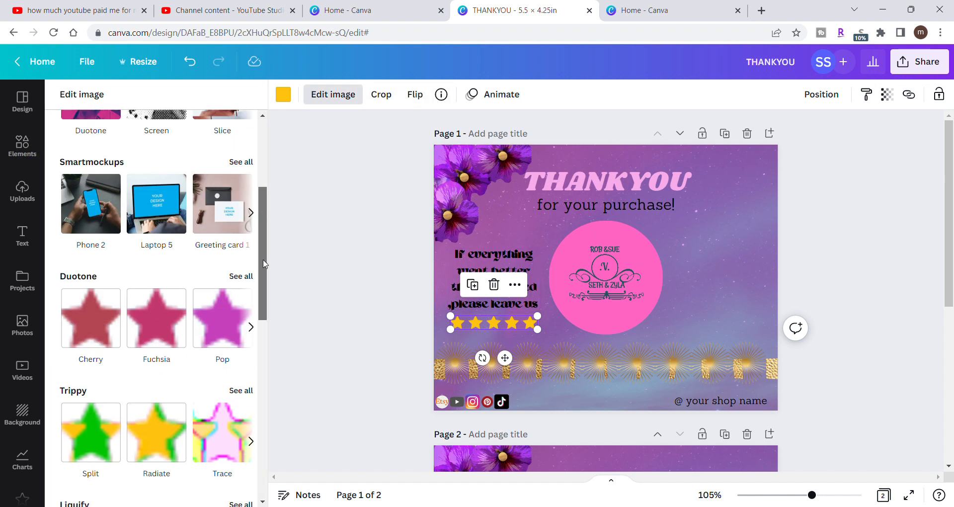
left_click_drag(293, 356, 263, 149)
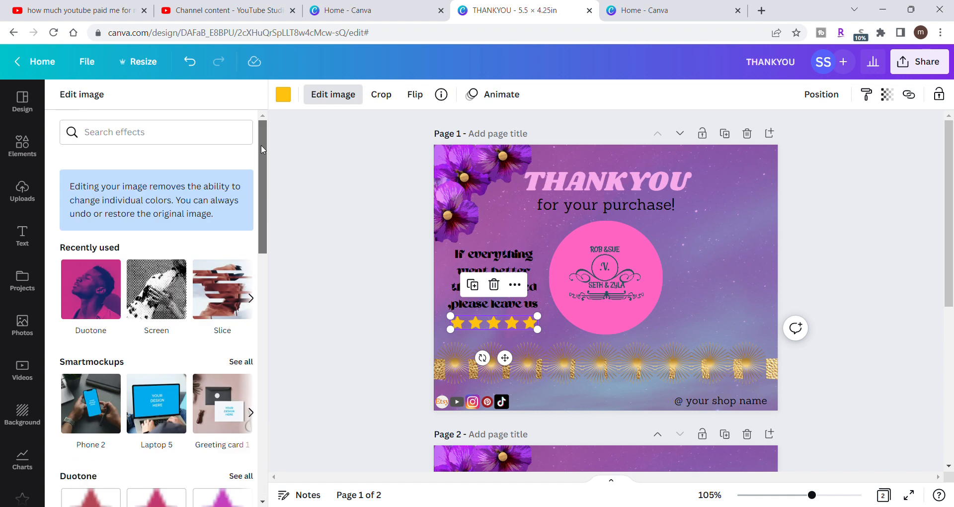
left_click(381, 95)
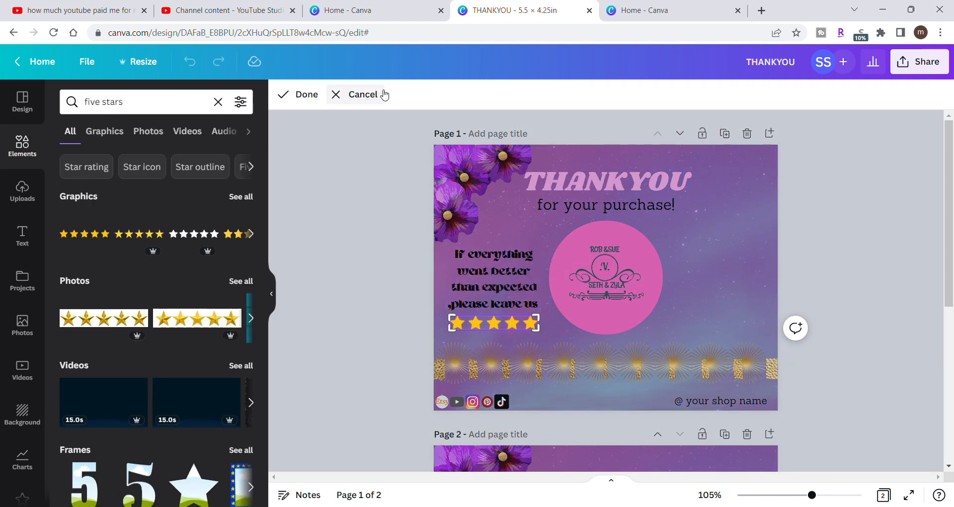
left_click(364, 97)
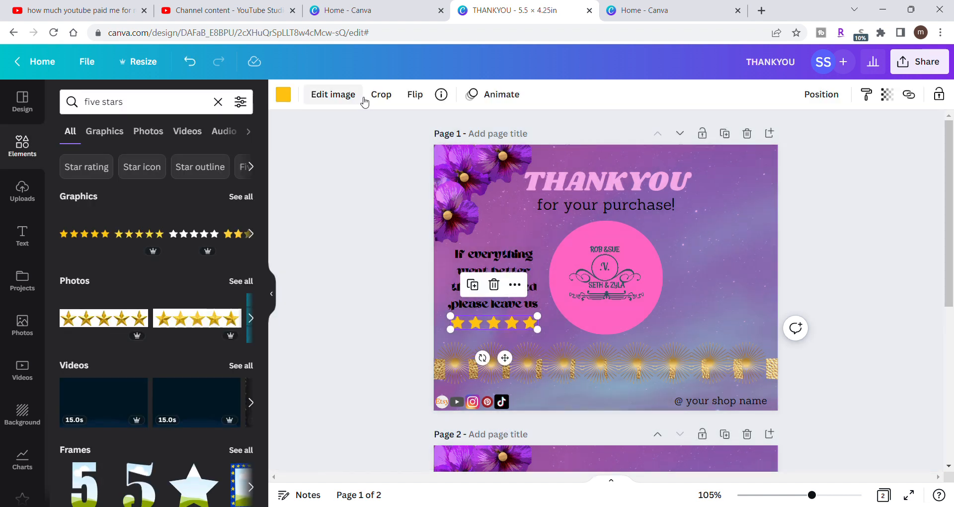
left_click(415, 95)
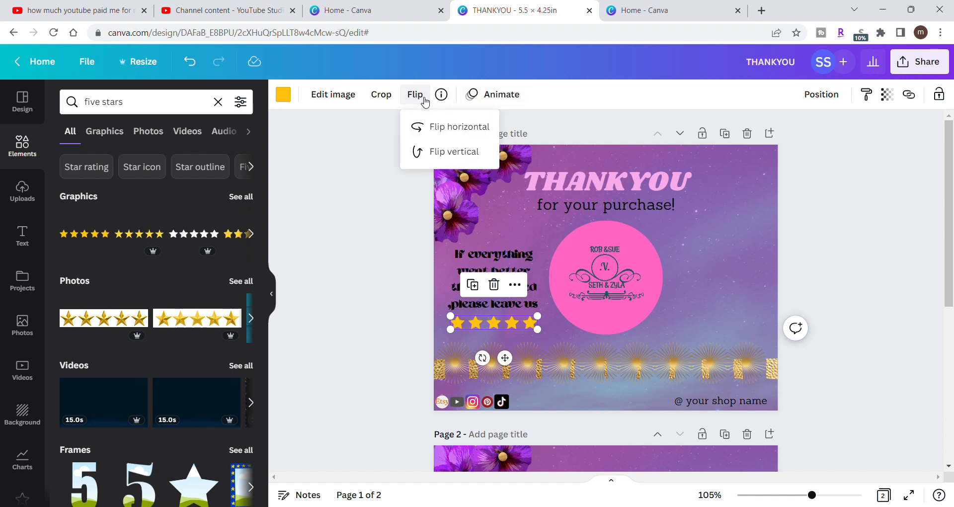
left_click(502, 94)
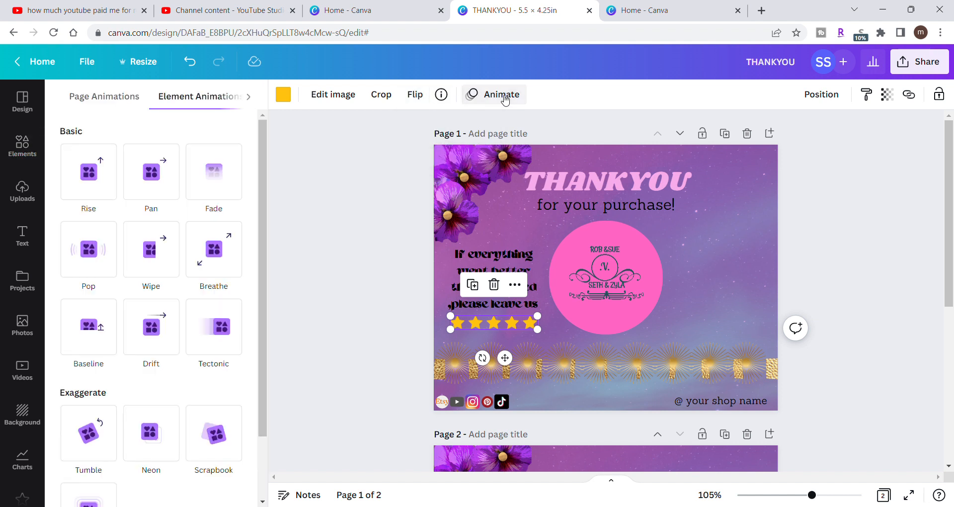
left_click(804, 96)
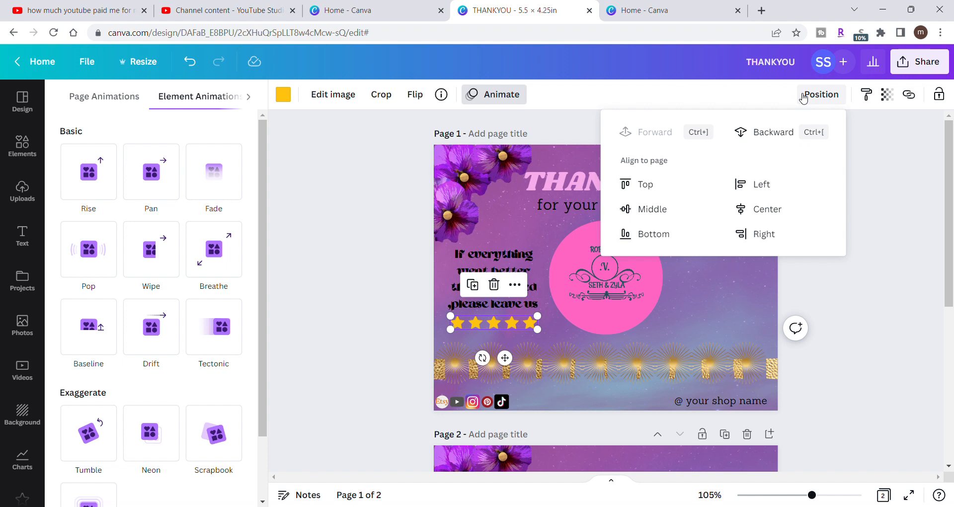
left_click(883, 155)
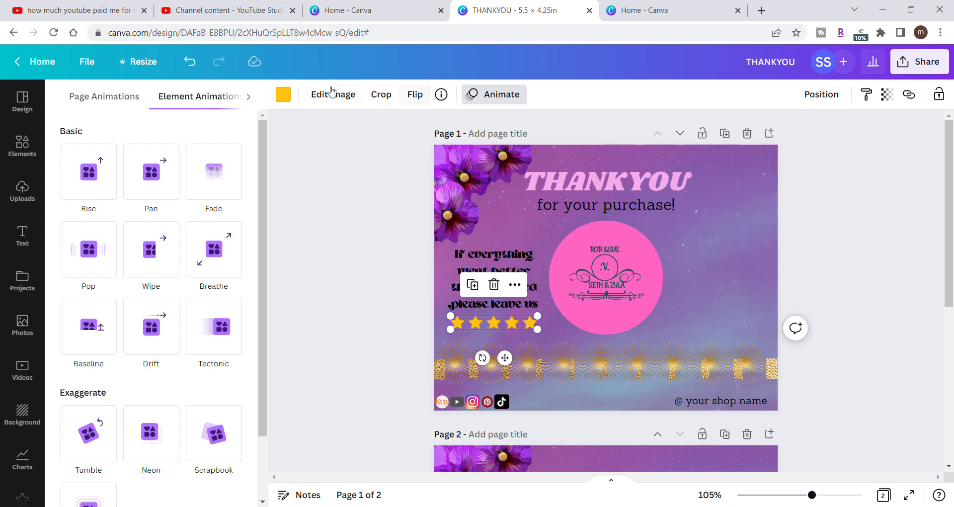
- Check the document, photo and default colors offered for the stars, along with their additional object commands
left_click(293, 95)
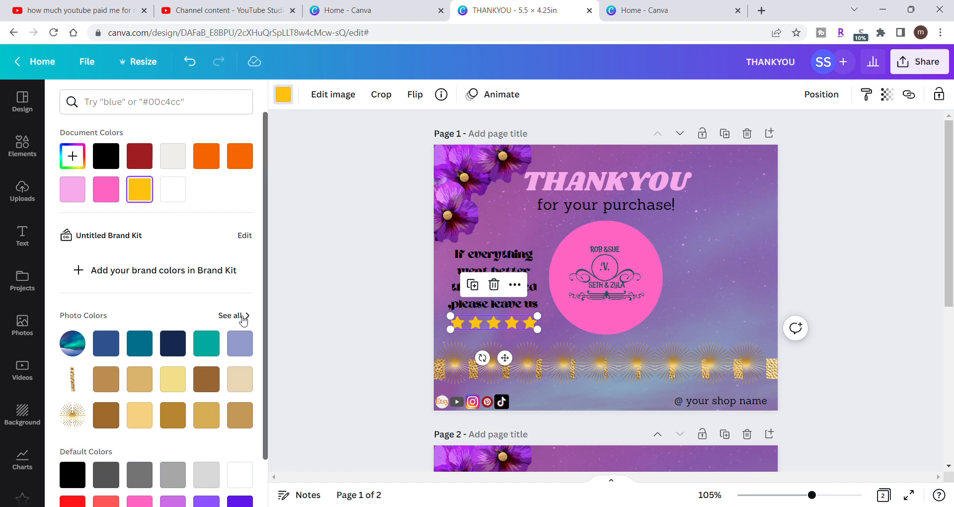
scroll(273, 418, "down", 2)
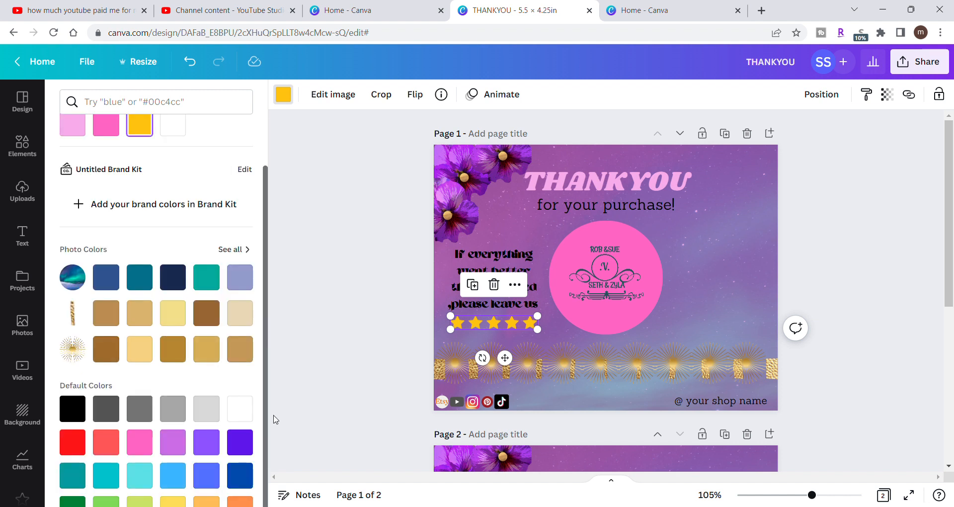
left_click(515, 285)
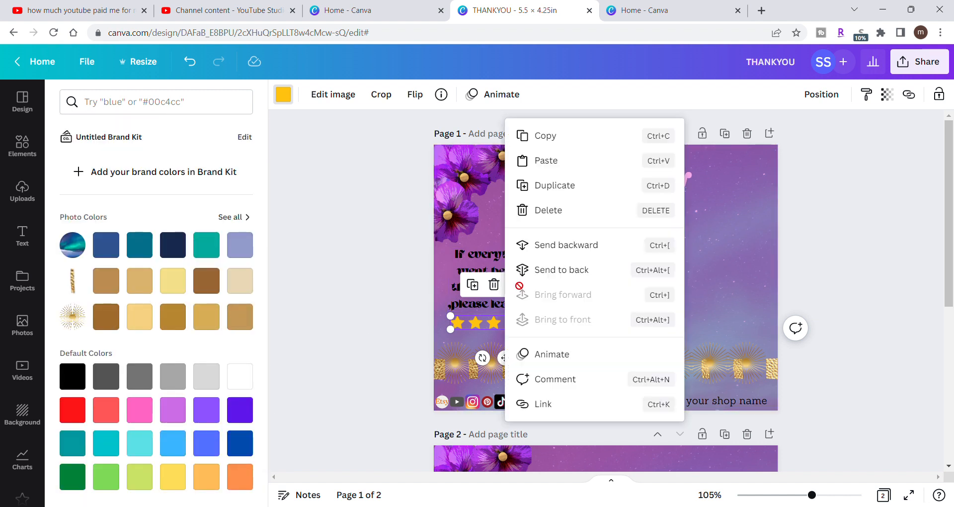
left_click(355, 296)
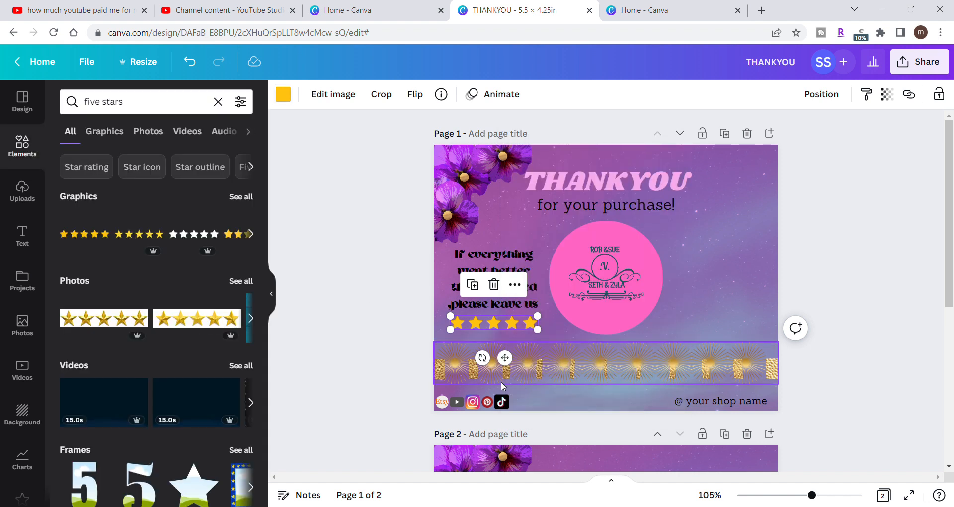
left_click(515, 285)
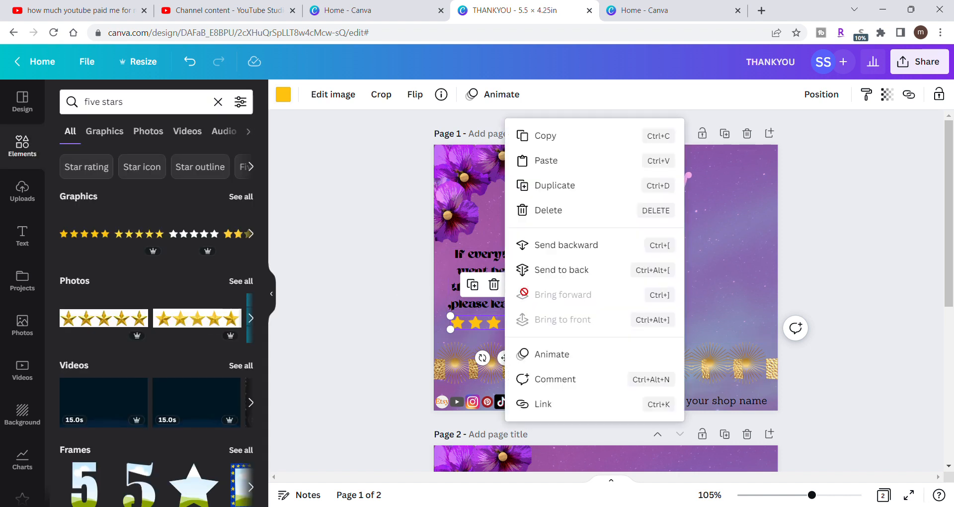
- Delete the gold five-star graphic below "please leave us" on page 1
left_click(352, 336)
left_click(352, 336)
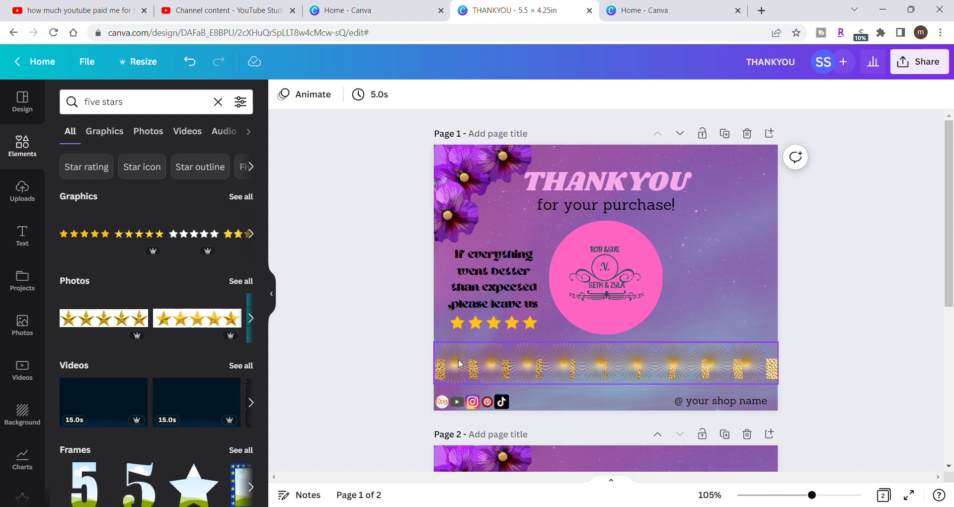
left_click(499, 327)
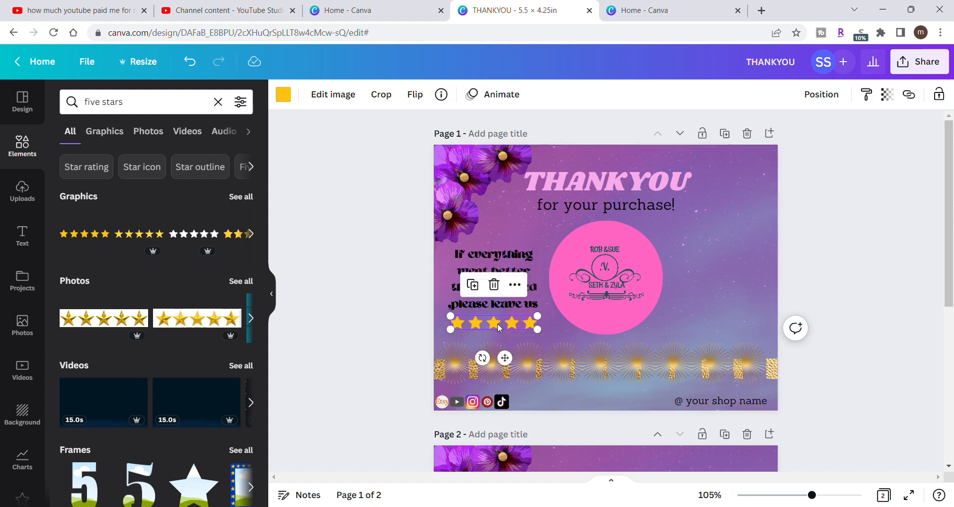
key("Delete")
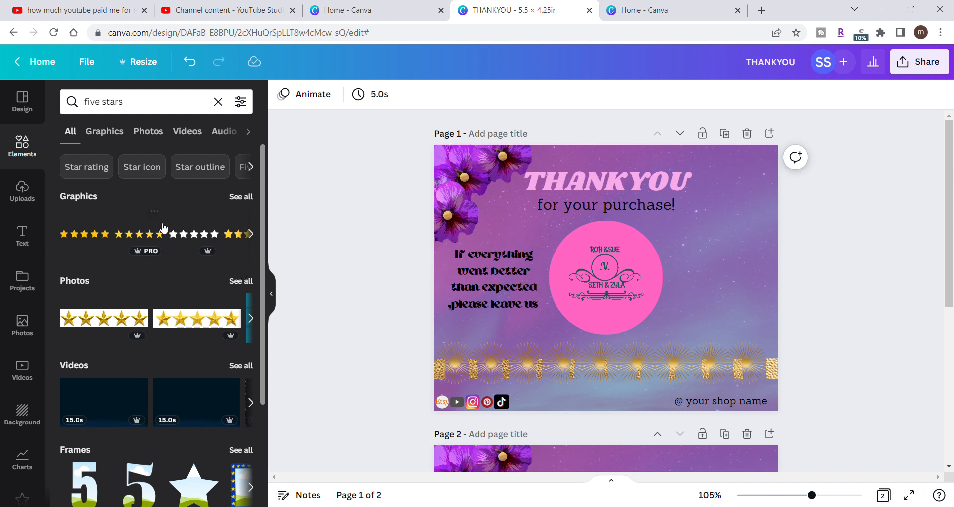
- Find the "Star icon" graphics, add the faceted golden-orange star to page 1, and shrink it to a tiny star beside the pink logo circle
left_click(236, 199)
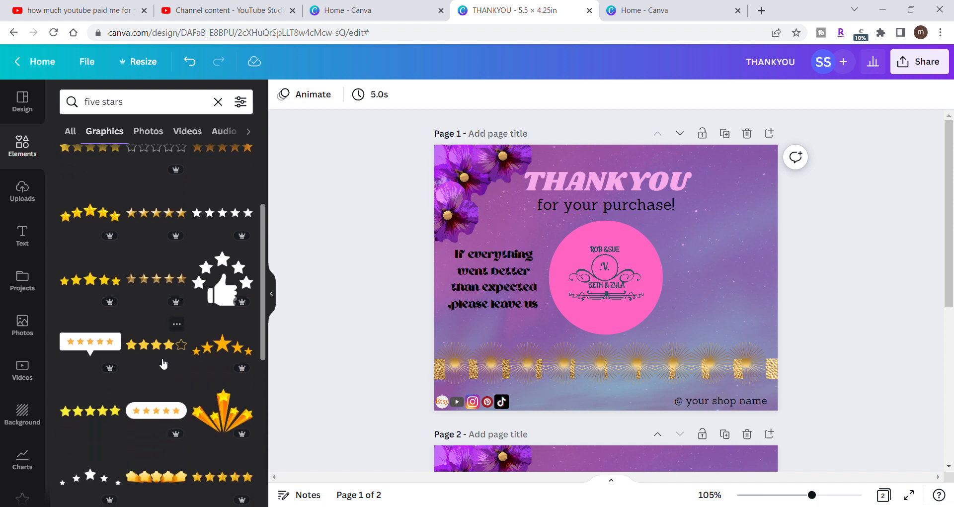
scroll(164, 364, "up", 3)
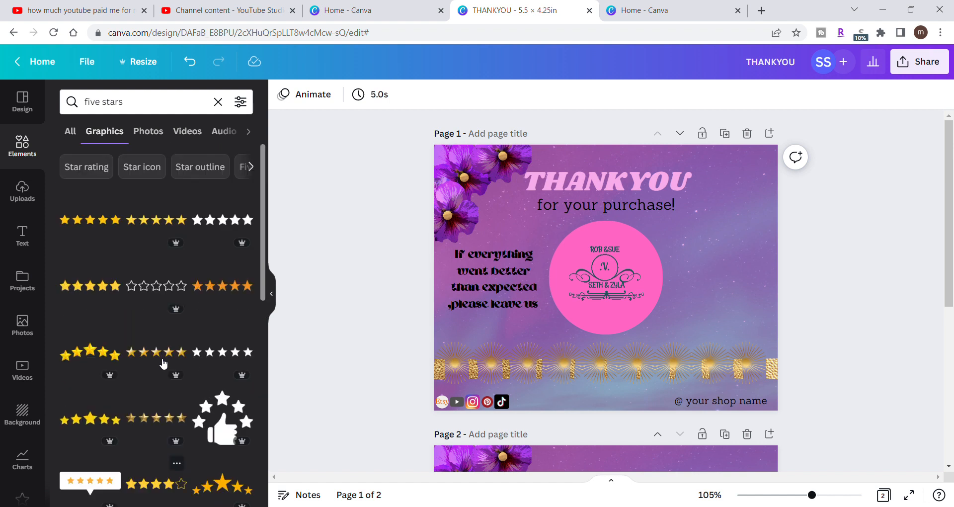
left_click(154, 174)
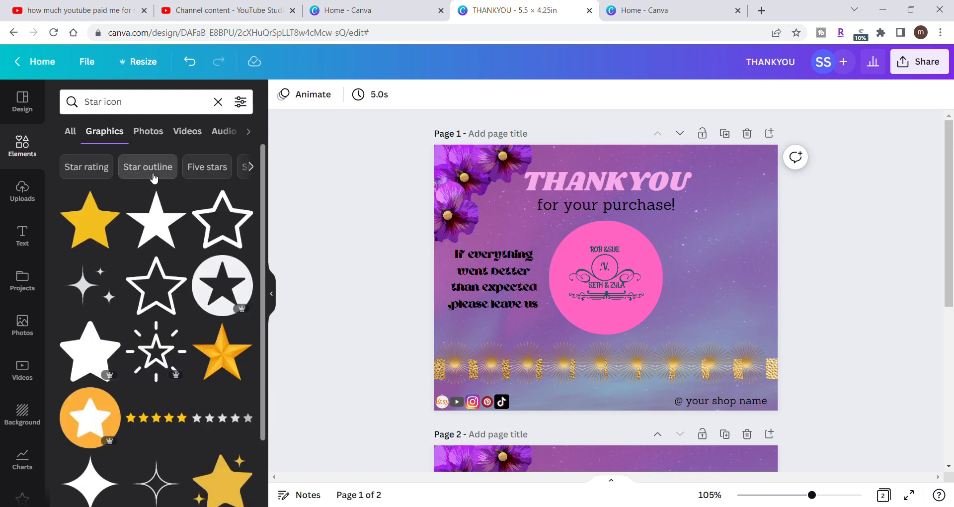
left_click(227, 359)
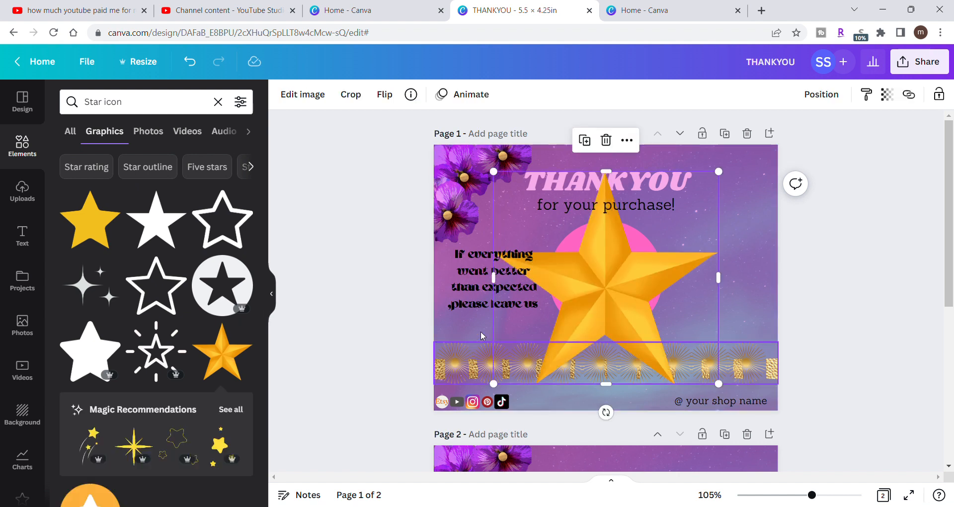
left_click_drag(719, 171, 706, 184)
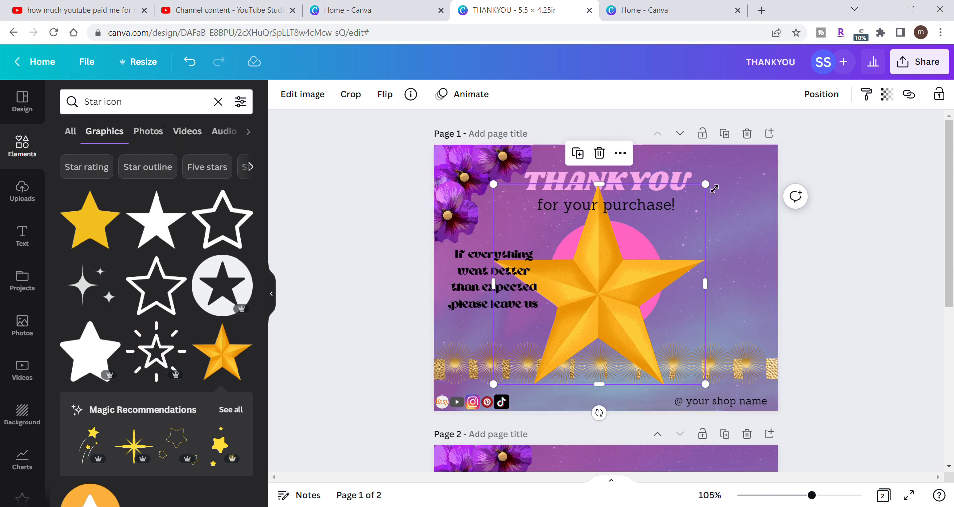
left_click_drag(714, 188, 706, 245)
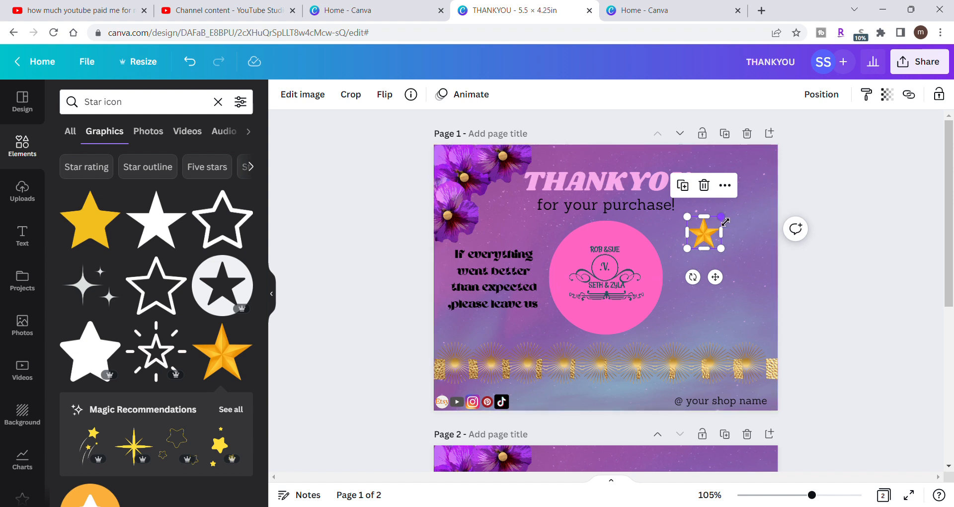
left_click_drag(730, 222, 719, 233)
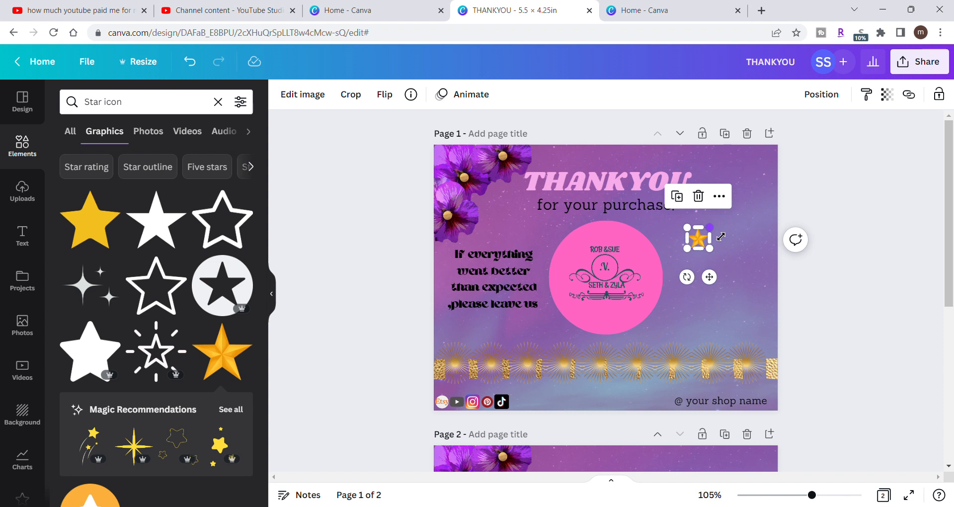
left_click_drag(721, 237, 703, 233)
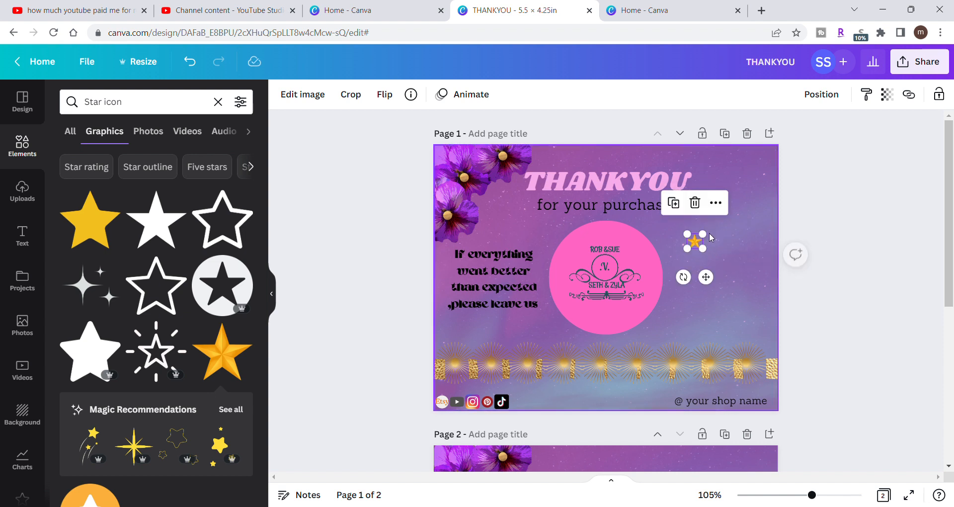
- Duplicate the small gold star four times to make five stars
left_click(675, 204)
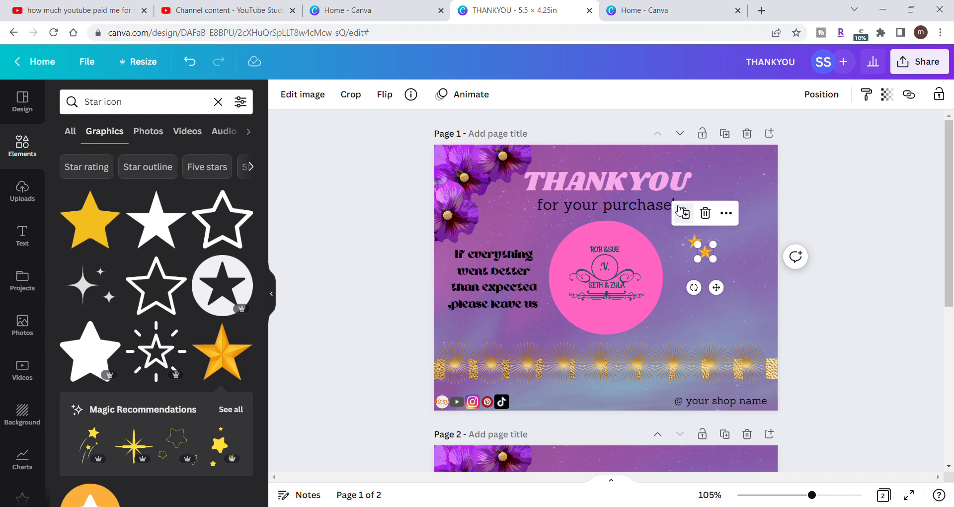
left_click(684, 214)
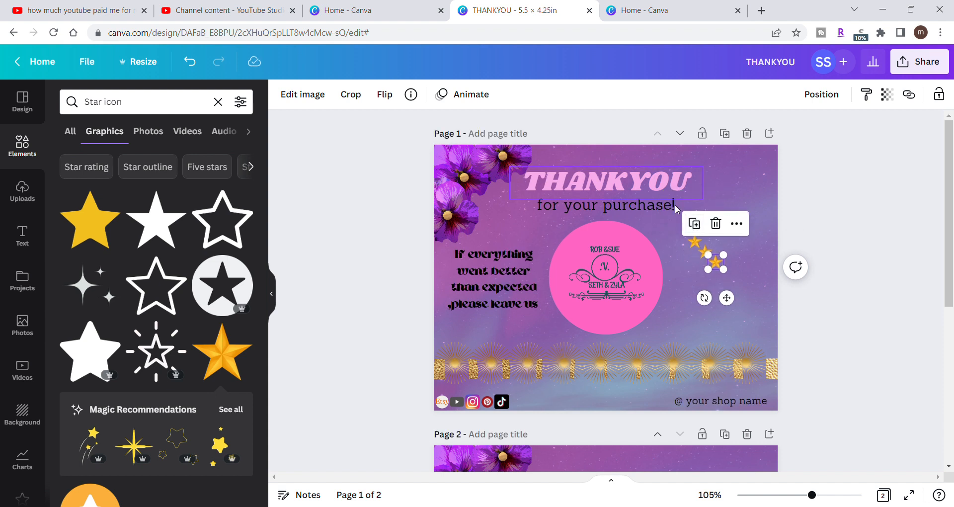
left_click(696, 224)
left_click(706, 234)
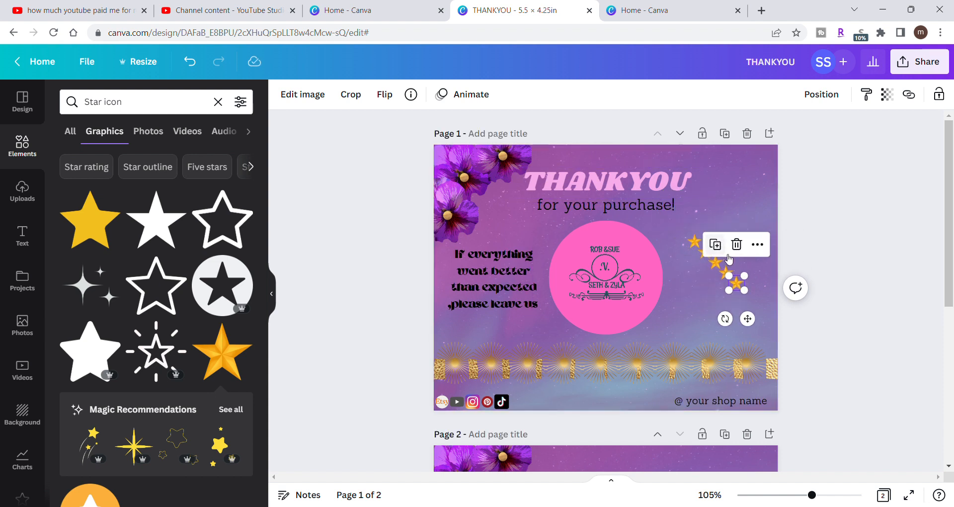
left_click(850, 198)
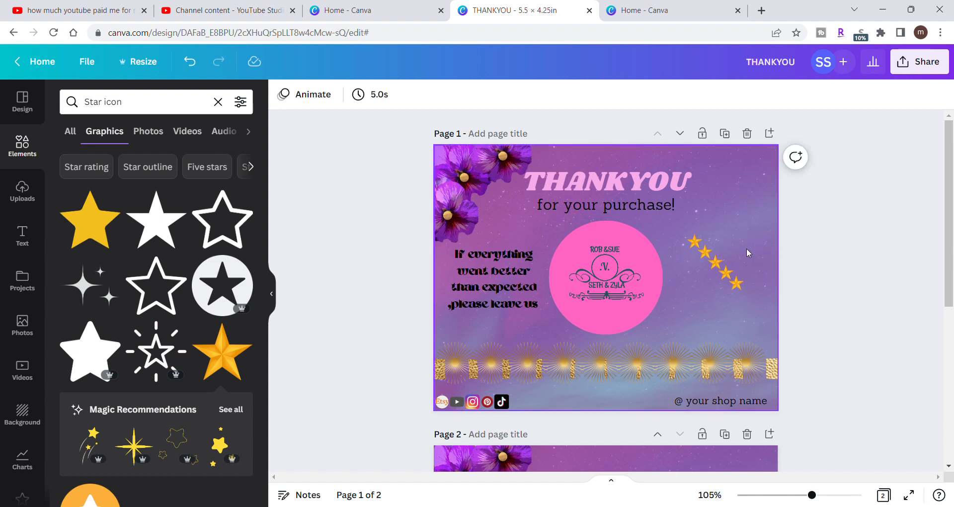
- Arrange the five small stars side by side in a horizontal row beside the pink logo circle, undoing any accidental background shift
mouse_move(709, 255)
left_mouse_down()
mouse_move(717, 247)
mouse_move(722, 268)
mouse_move(726, 247)
left_mouse_up()
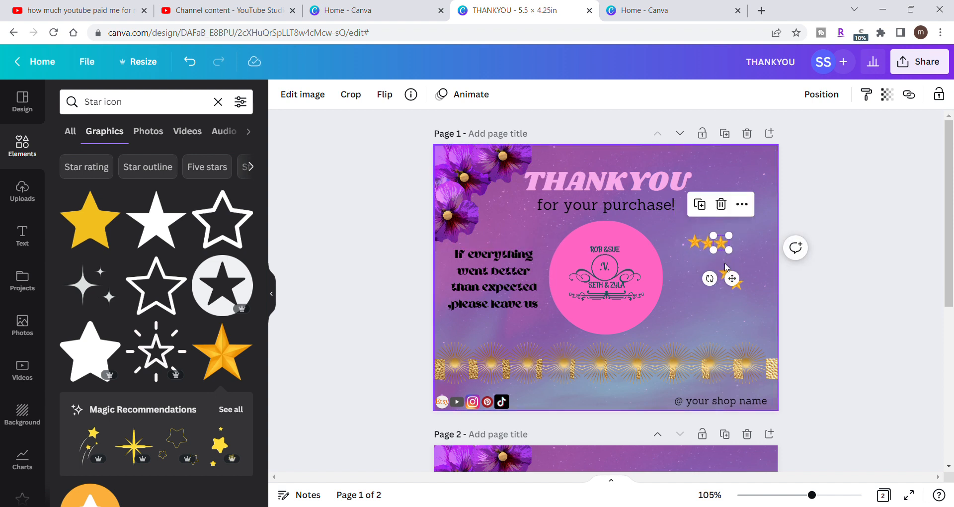
mouse_move(730, 271)
left_mouse_down()
mouse_move(737, 252)
mouse_move(734, 283)
left_mouse_up()
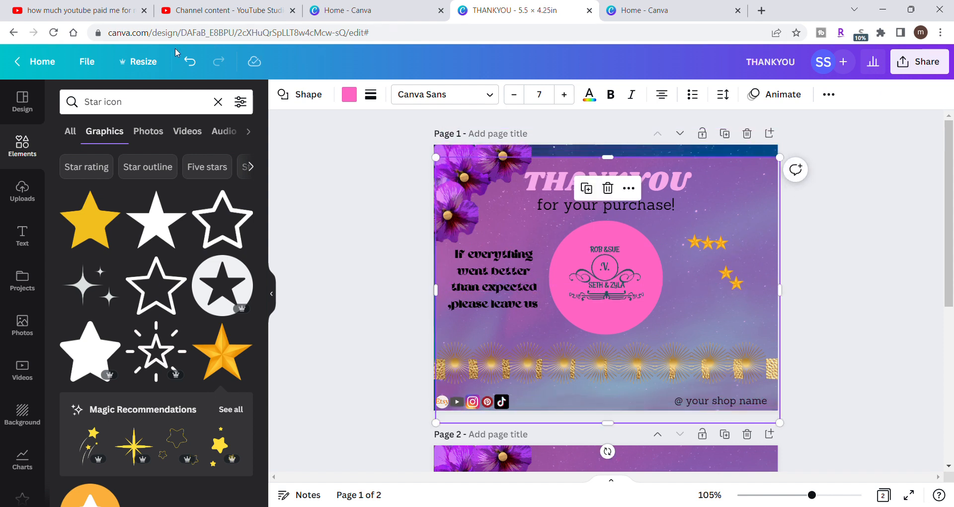
left_click(190, 61)
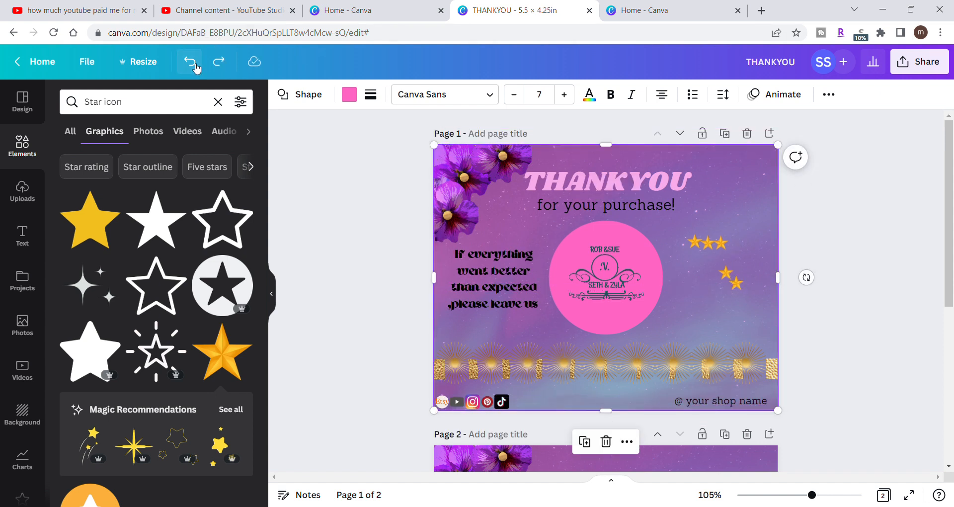
left_click(822, 246)
left_click_drag(727, 277, 739, 252)
left_click_drag(738, 286, 752, 250)
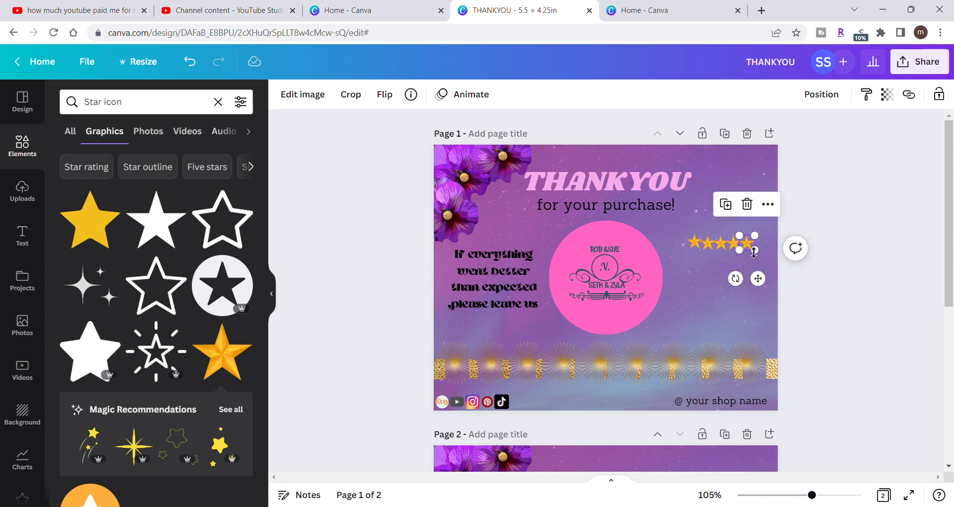
left_click(819, 237)
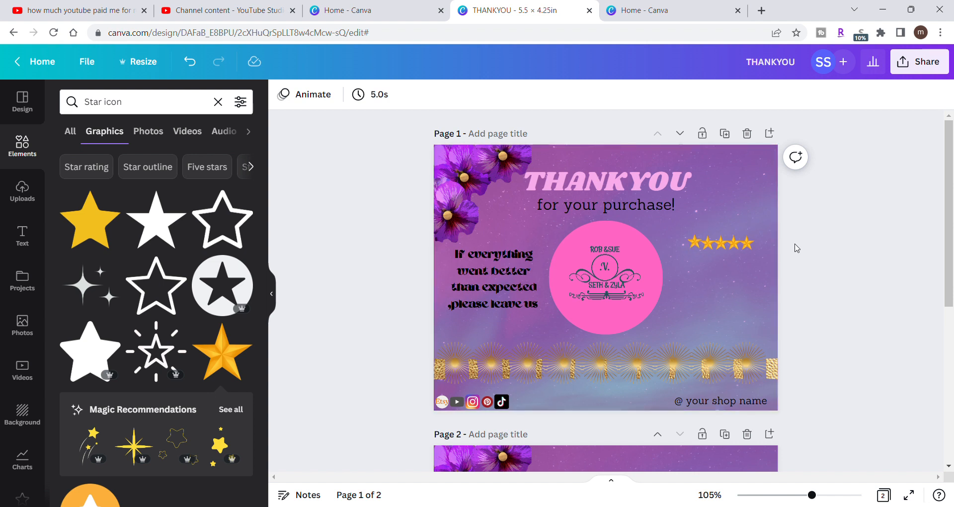
- Space the five stars evenly in their horizontal row and group them
left_click_drag(785, 233, 694, 258)
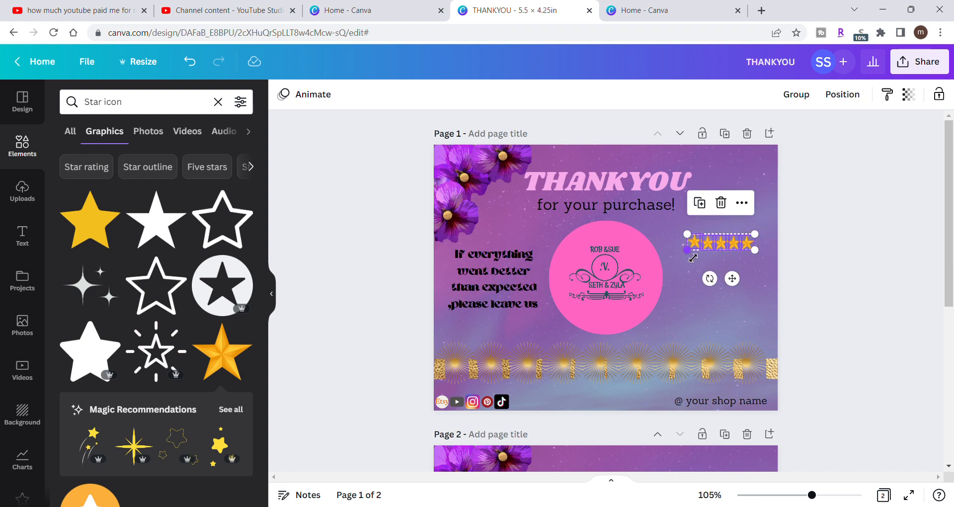
left_click(844, 94)
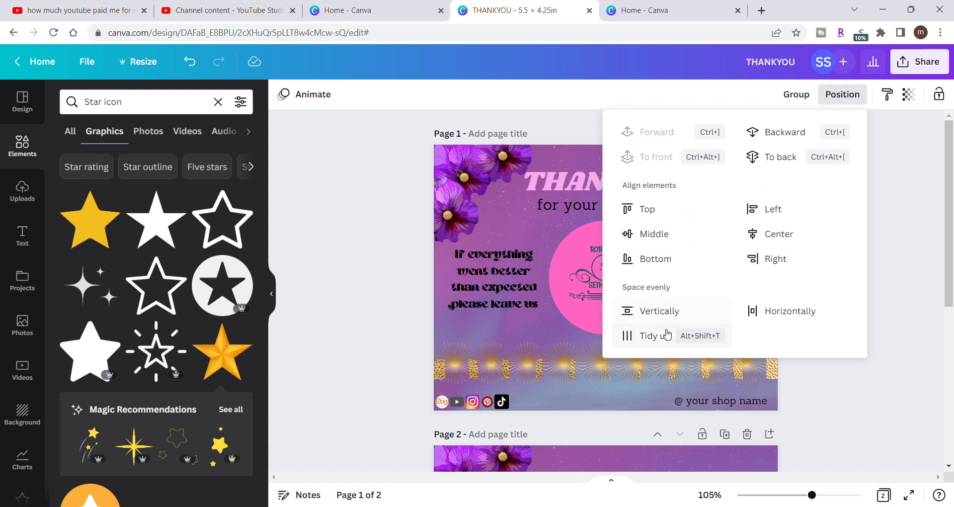
left_click(768, 313)
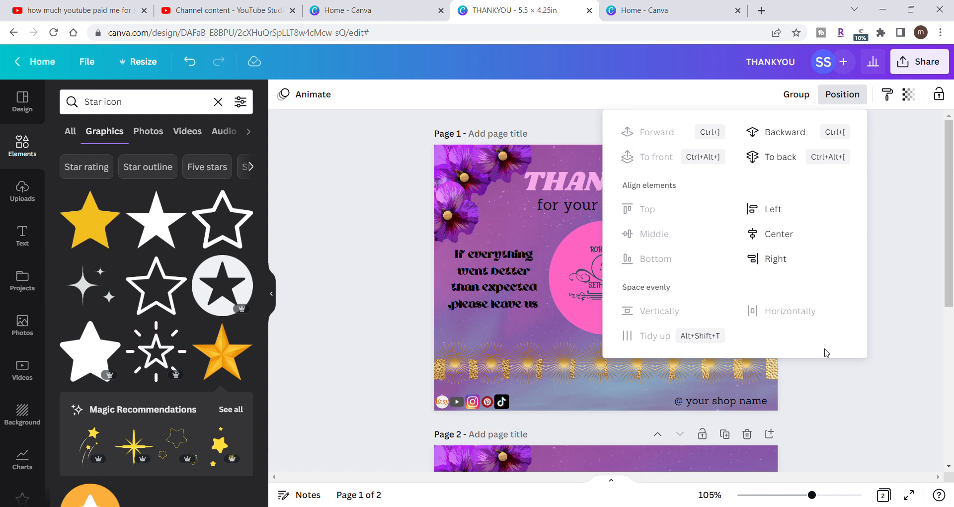
left_click(829, 372)
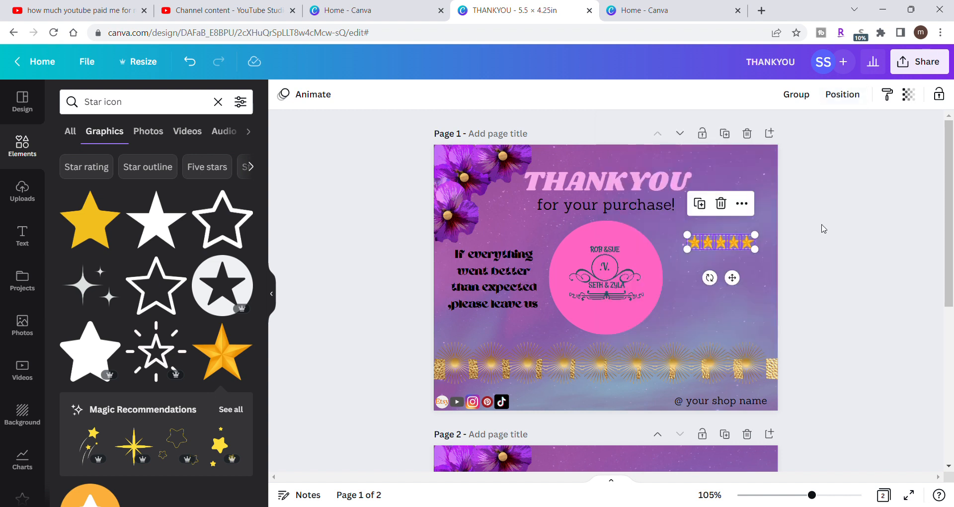
left_click(801, 95)
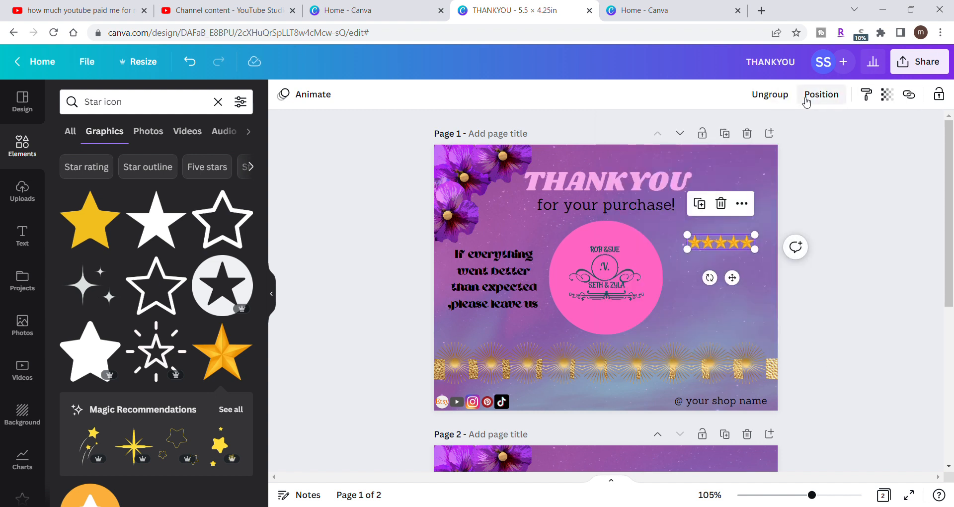
left_click(820, 192)
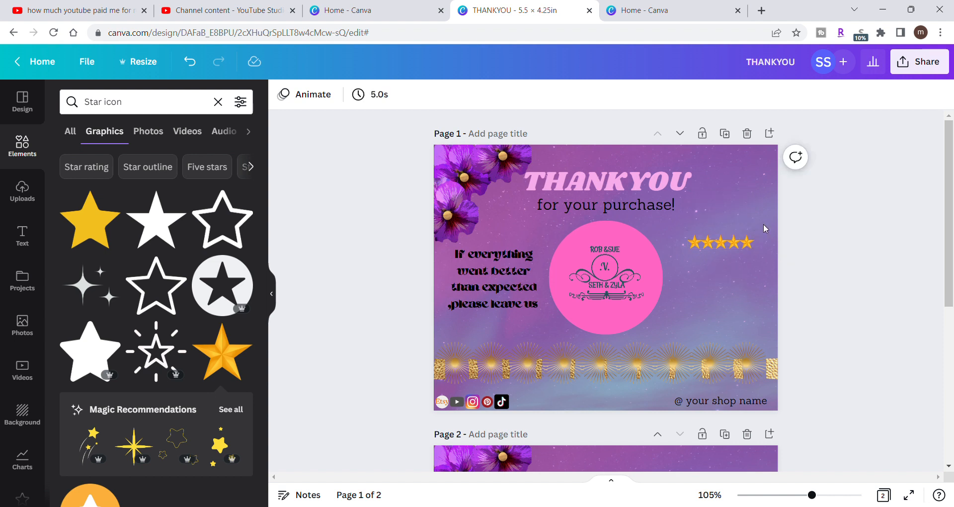
- Review the photo animations and object commands available for the grouped star row
mouse_move(737, 247)
left_mouse_down()
mouse_move(730, 217)
mouse_move(751, 245)
mouse_move(743, 246)
left_mouse_up()
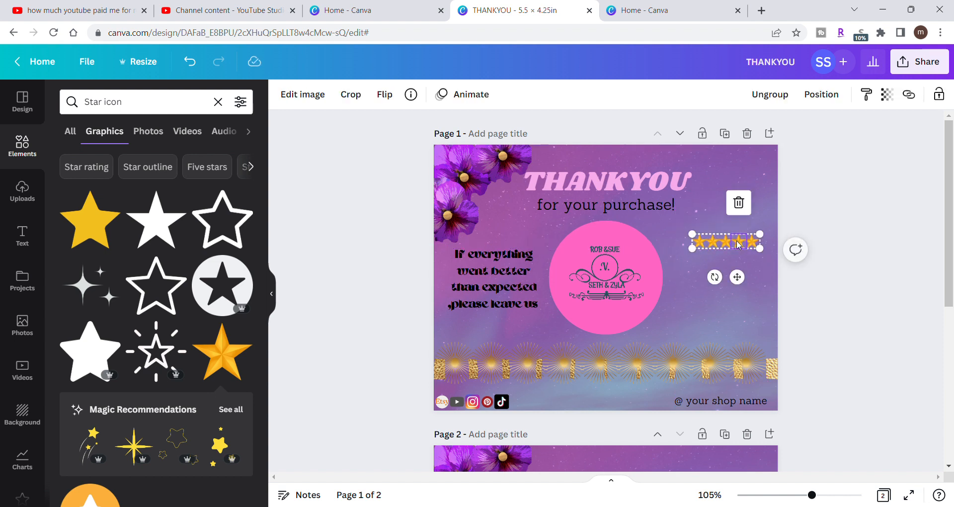
left_click(492, 100)
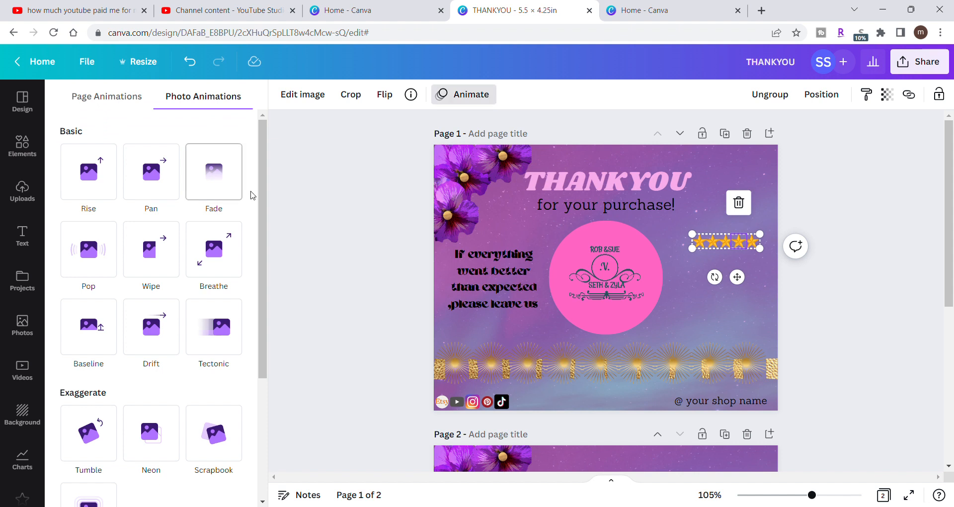
left_click_drag(266, 201, 232, 75)
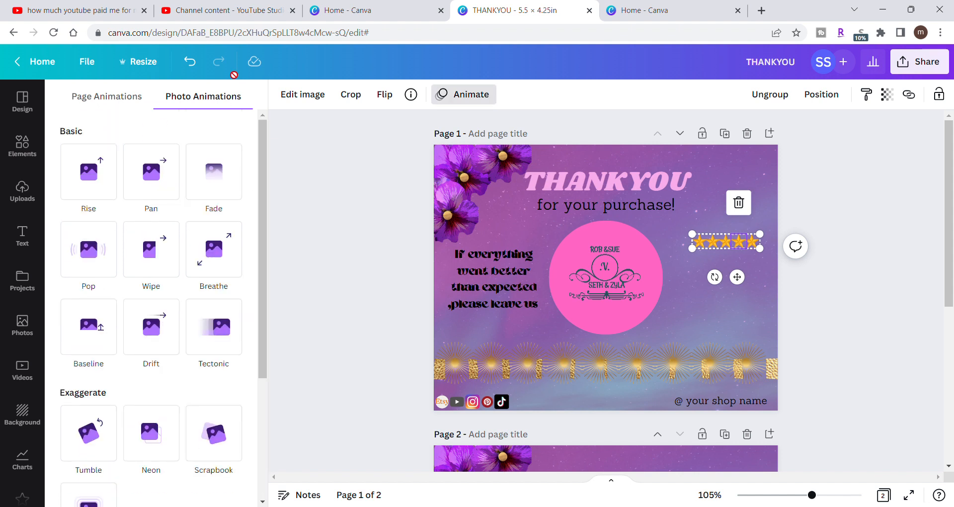
left_click(313, 157)
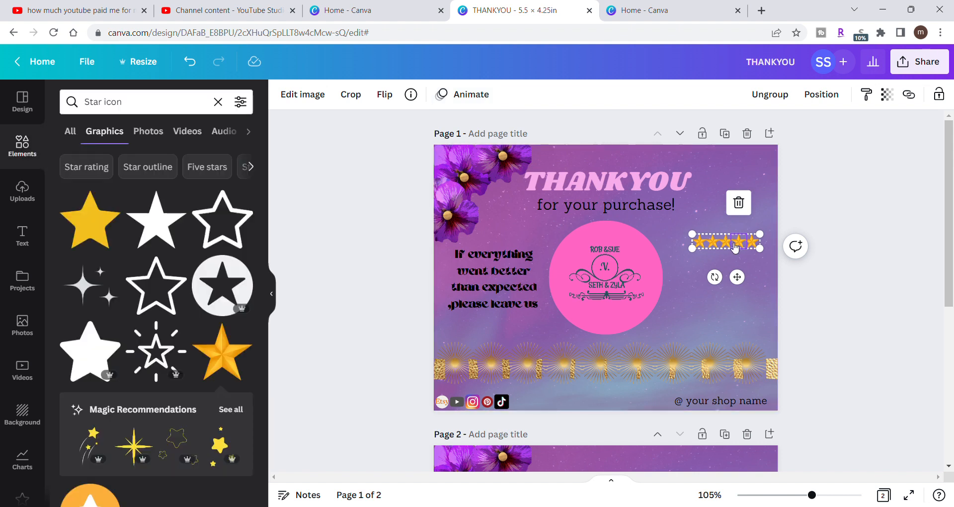
right_click(735, 247)
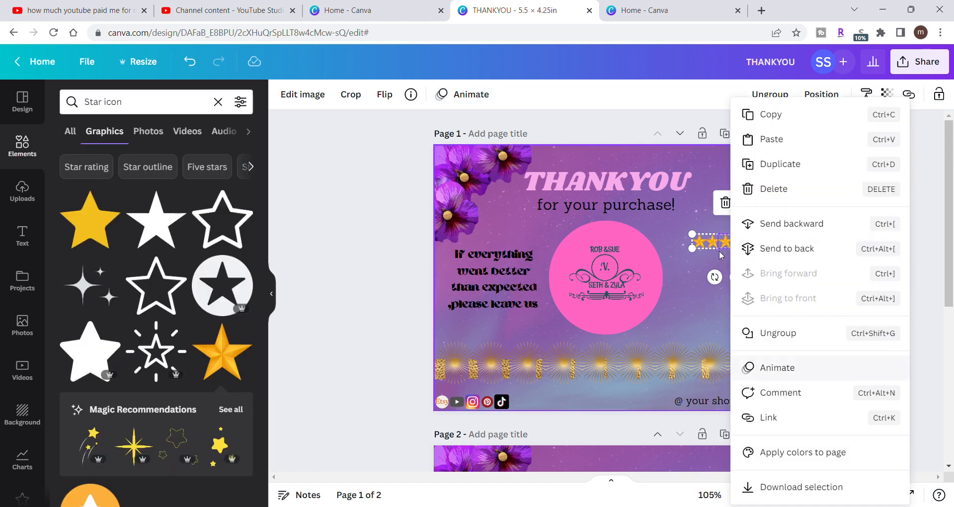
left_click(367, 254)
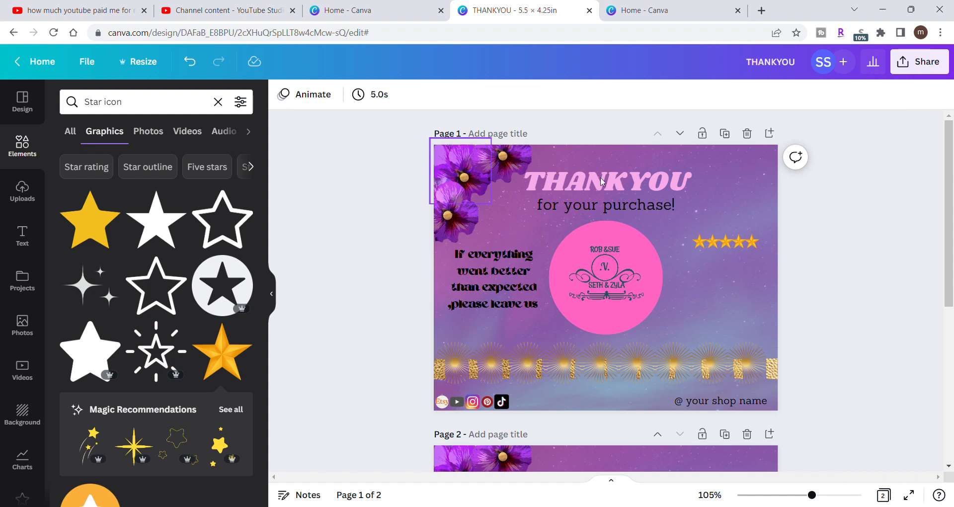
- Move the grouped star row directly below "please leave us" and check its page alignment options without applying any
left_click_drag(730, 242, 499, 324)
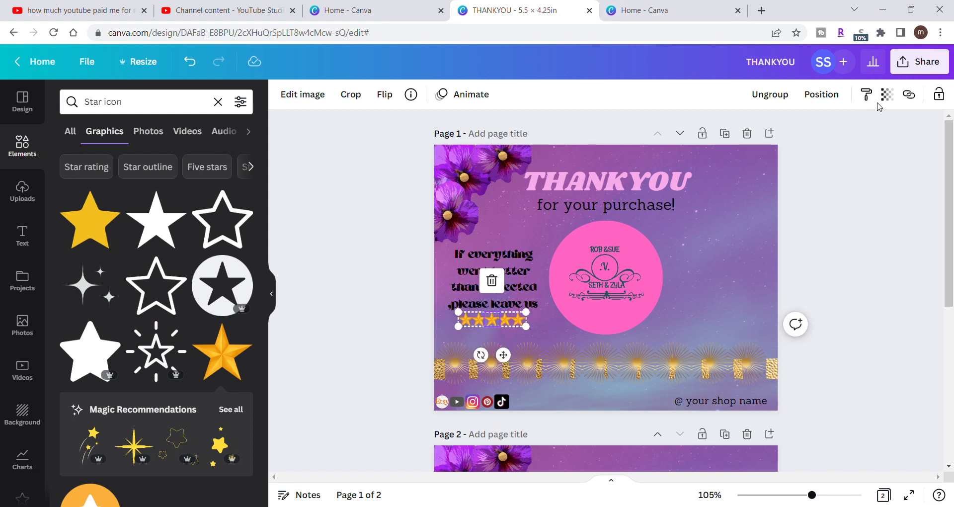
left_click(835, 96)
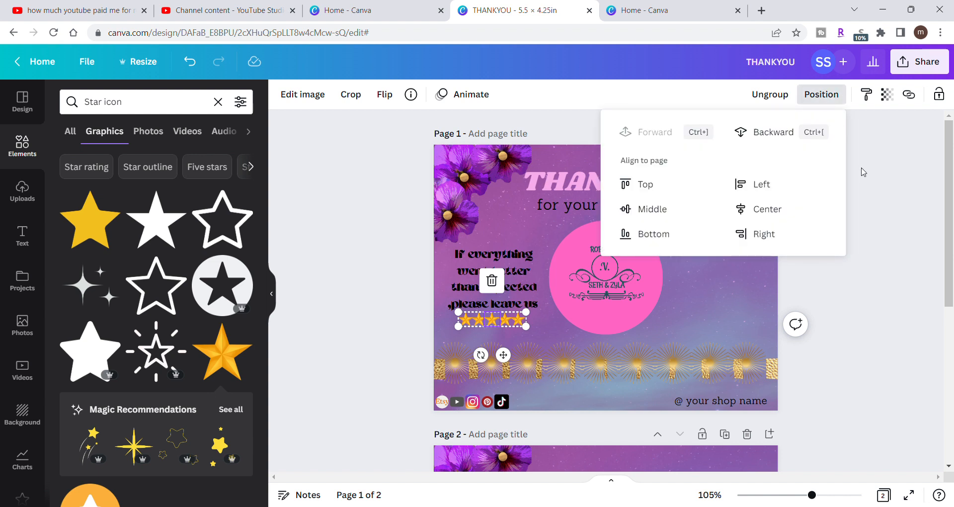
key("Escape")
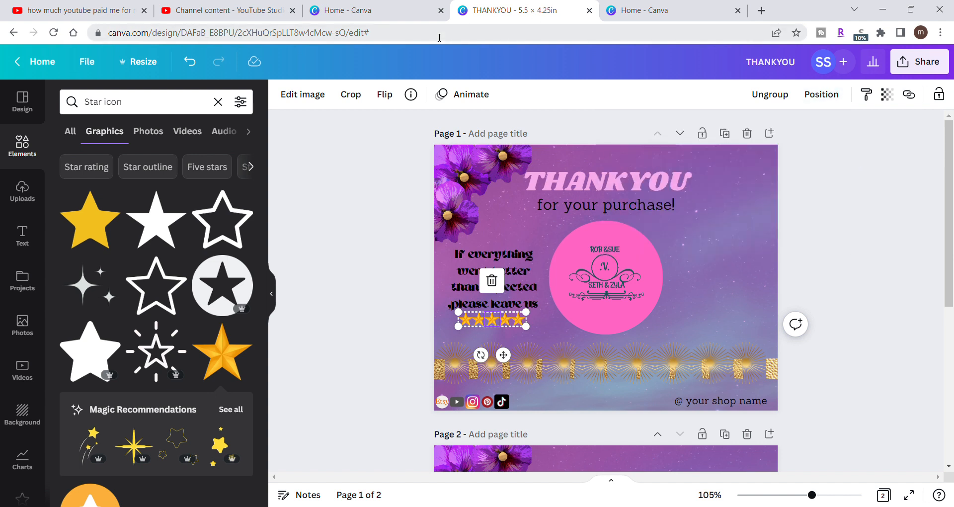
left_click(449, 101)
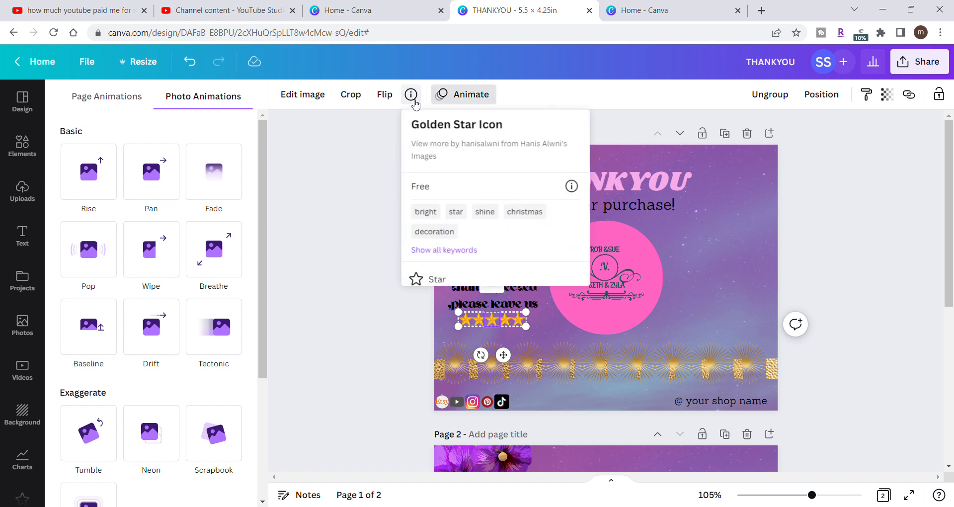
left_click(384, 101)
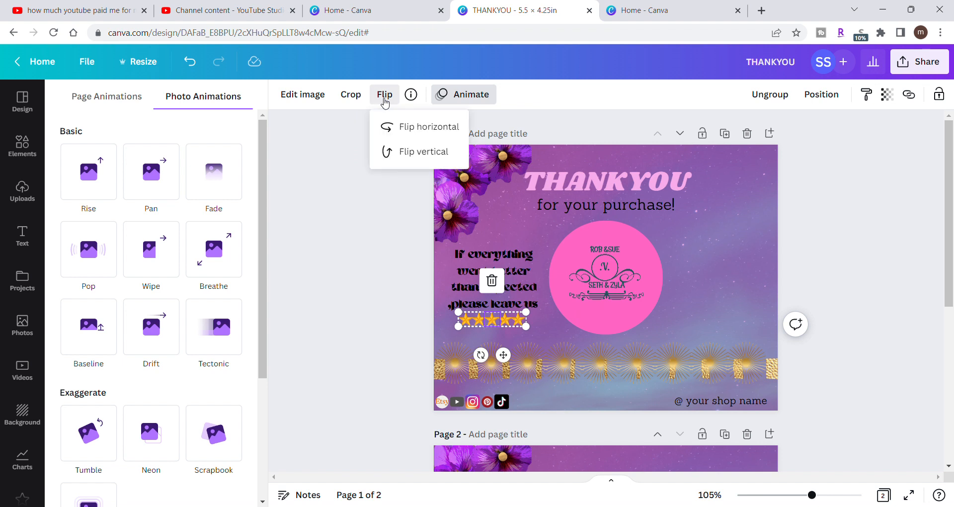
left_click(325, 152)
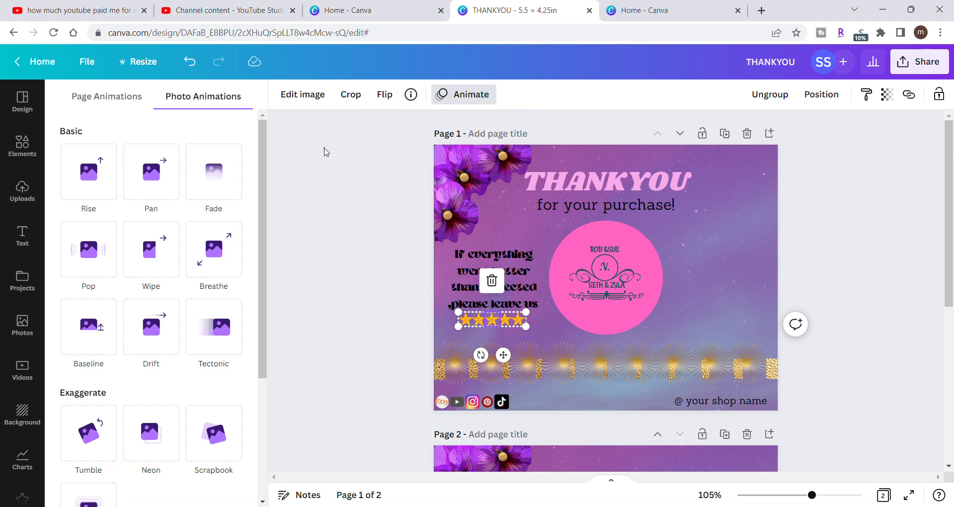
- Apply the Photogenic Flint effect to the middle star of the grouped star row
left_click(317, 100)
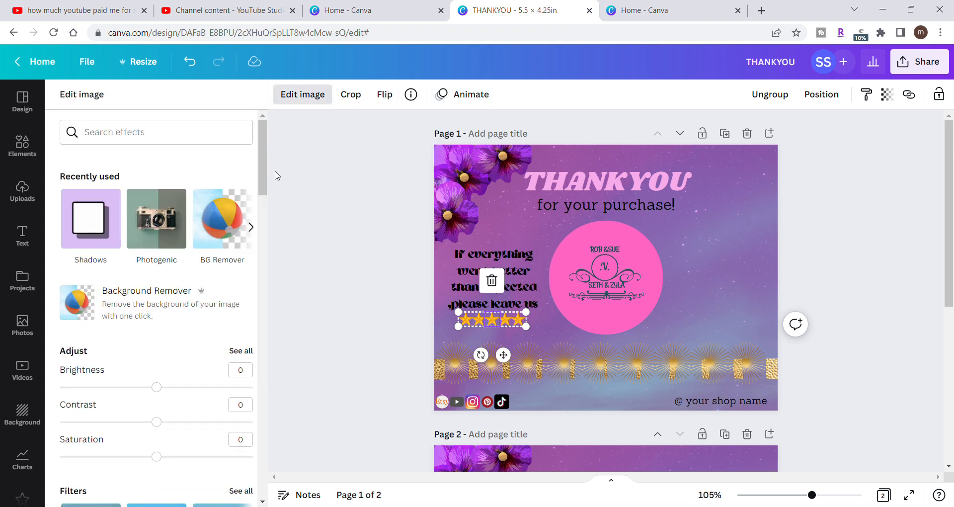
left_click_drag(265, 191, 263, 489)
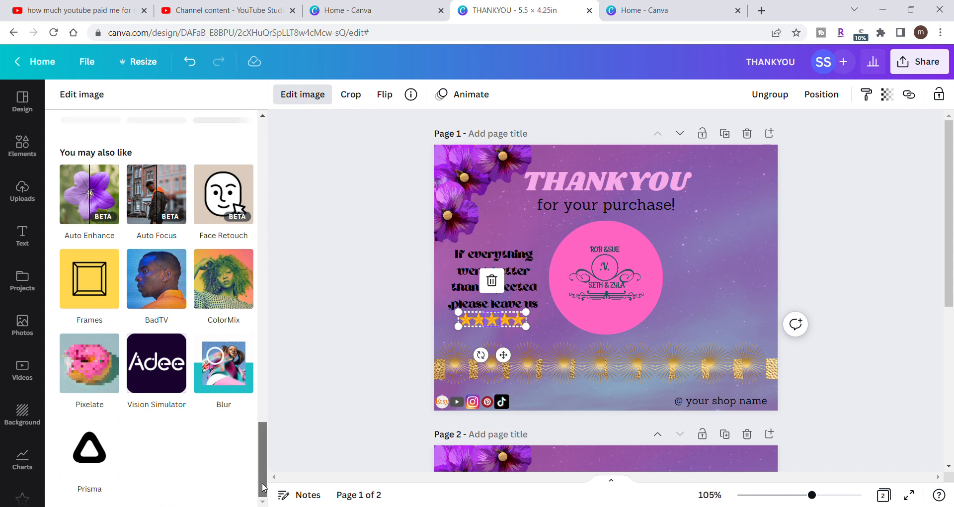
mouse_move(263, 489)
left_mouse_down()
mouse_move(266, 413)
mouse_move(266, 428)
left_mouse_up()
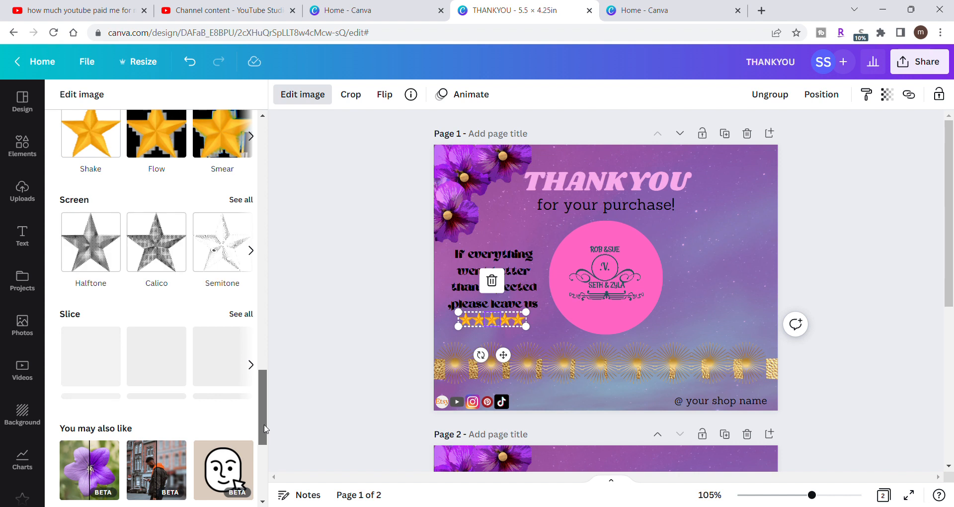
left_click_drag(264, 428, 268, 280)
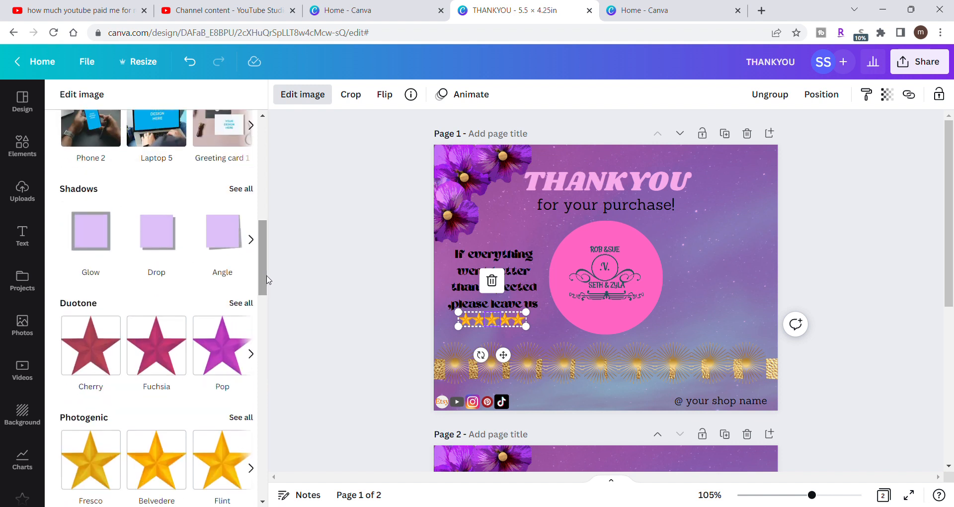
left_click(229, 484)
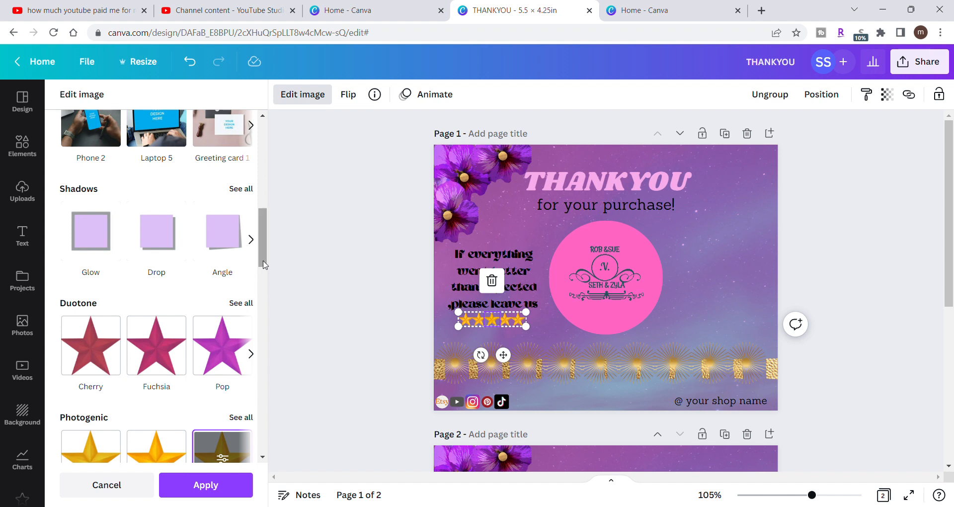
left_click(231, 486)
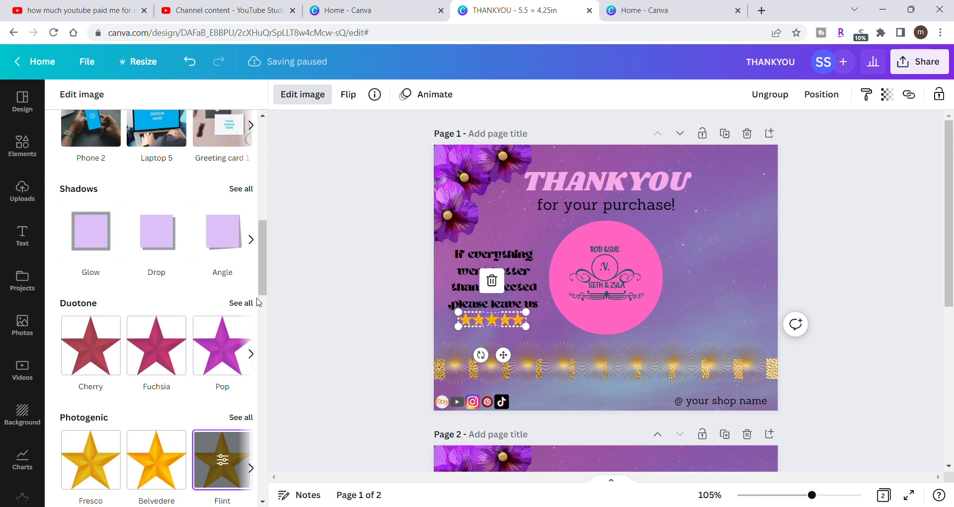
- Try the Glow shadow on the middle star of the row, then undo it
scroll(258, 318, "down", 1)
left_click_drag(256, 315, 257, 306)
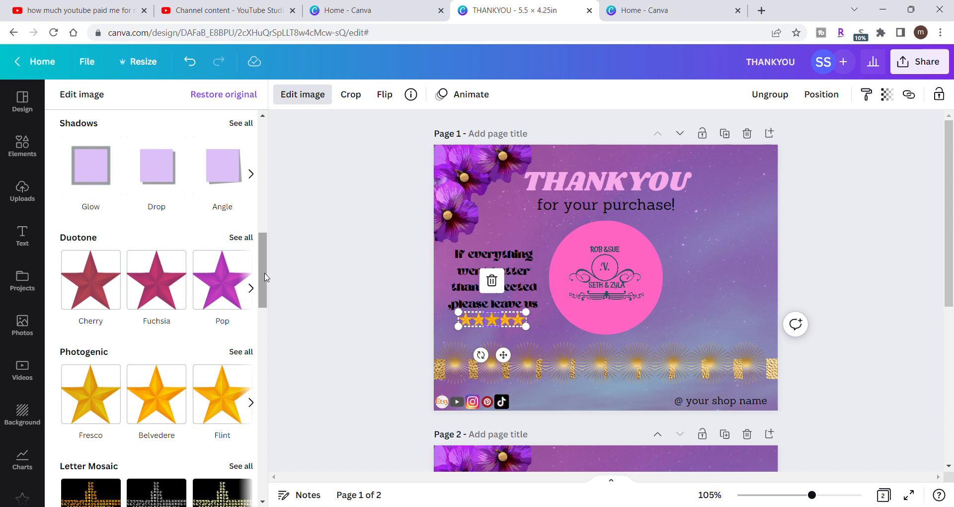
scroll(266, 268, "up", 1)
scroll(266, 268, "down", 1)
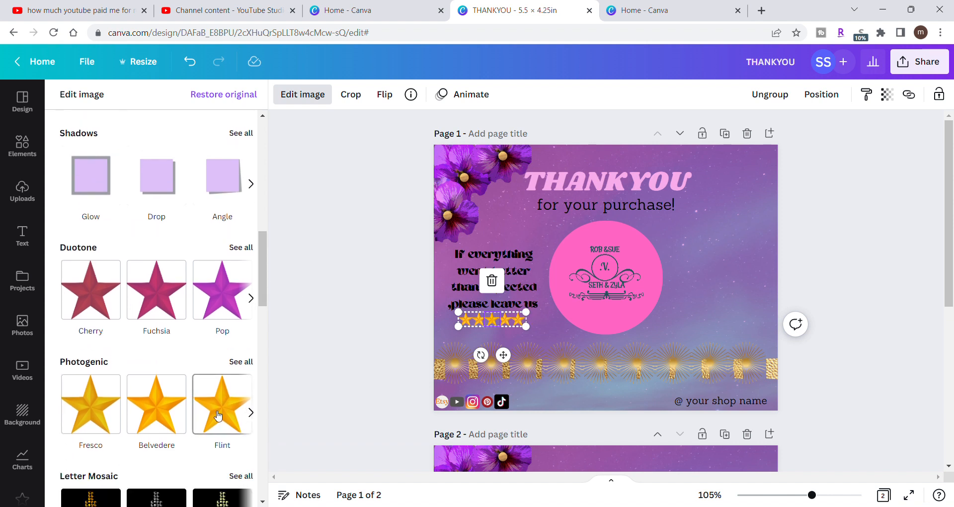
scroll(264, 258, "up", 3)
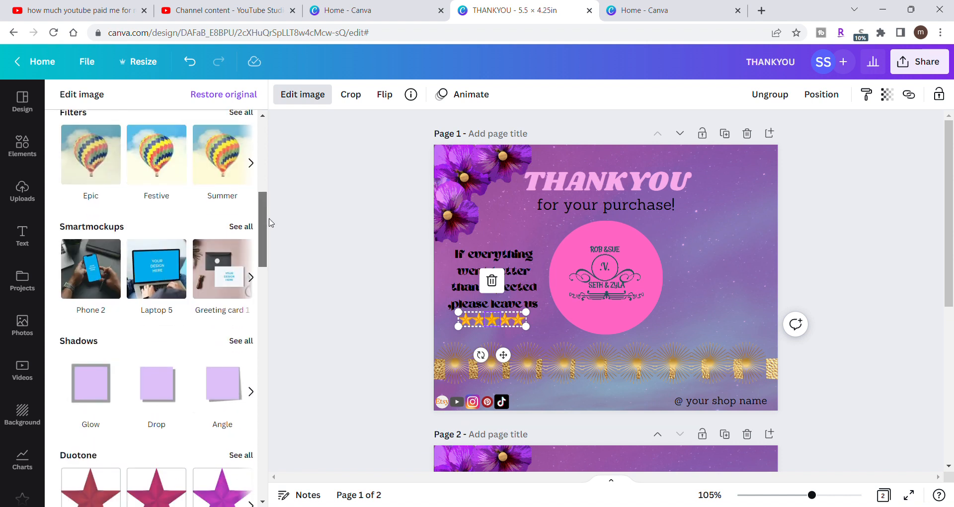
scroll(269, 239, "down", 2)
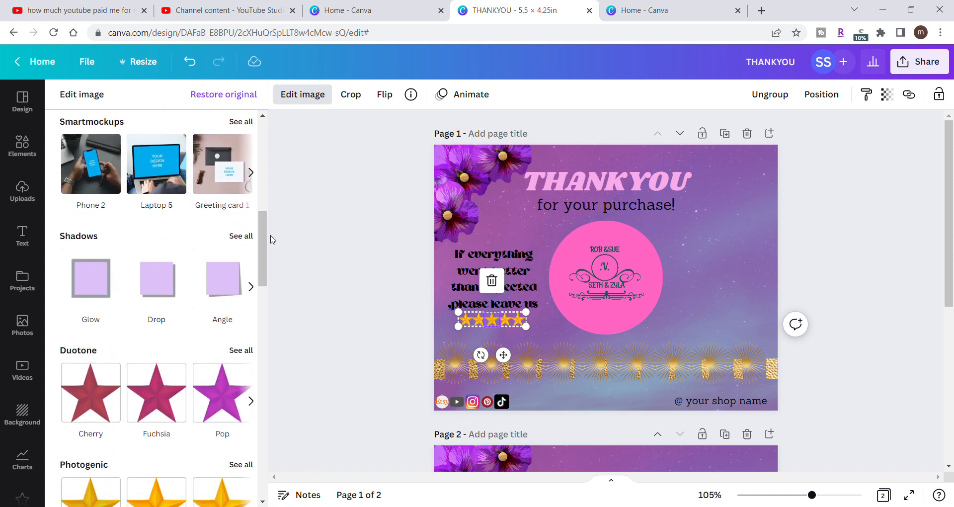
left_click(102, 298)
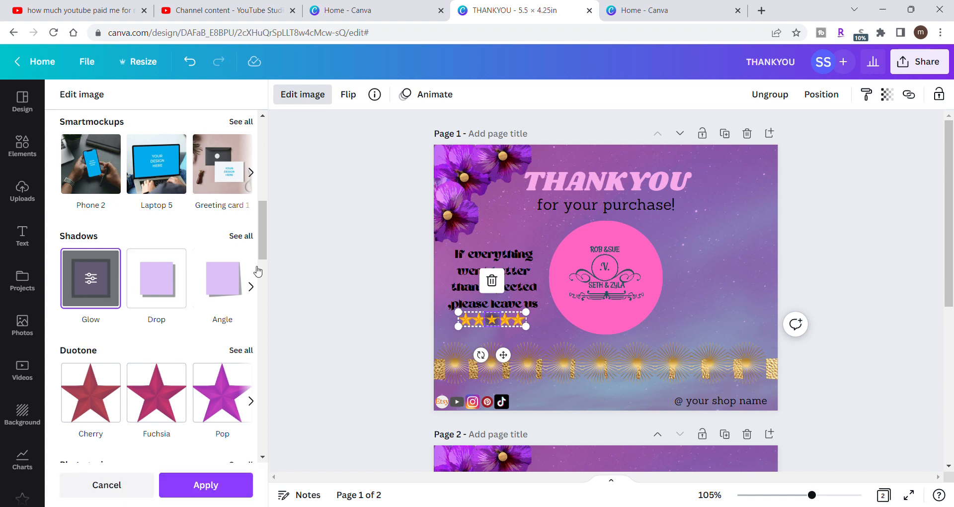
left_click(248, 240)
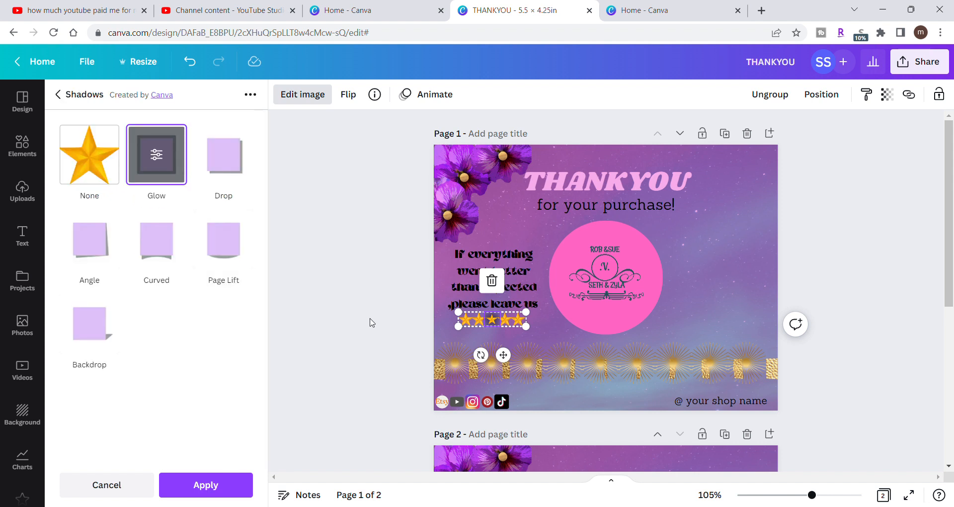
left_click(191, 65)
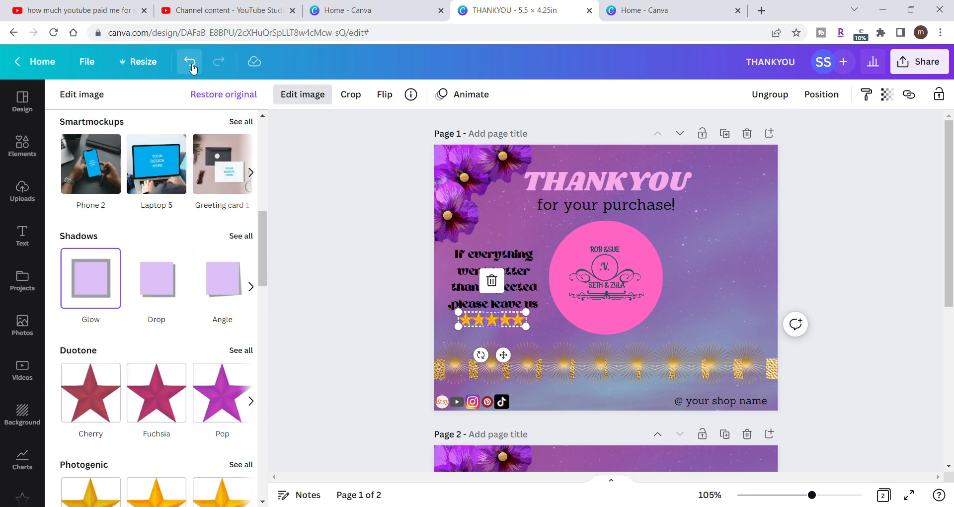
left_click(385, 312)
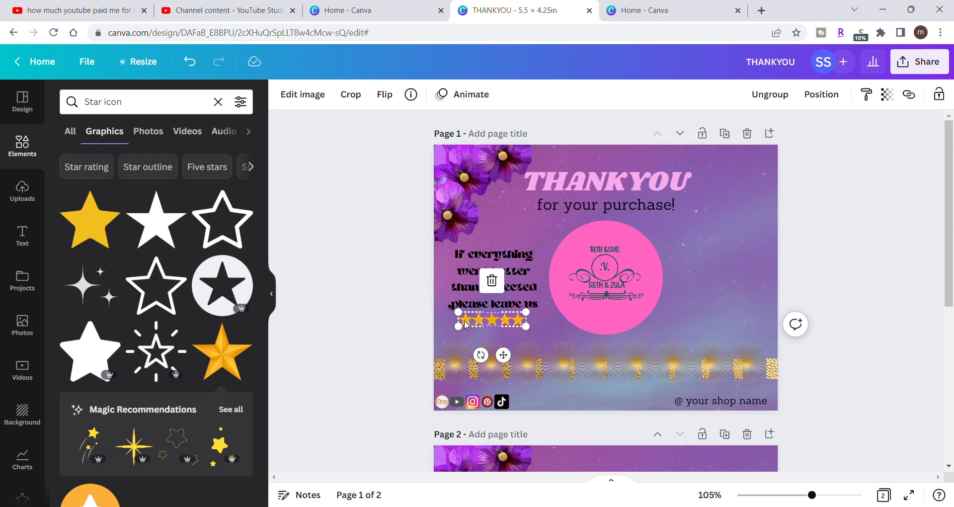
left_click(506, 318)
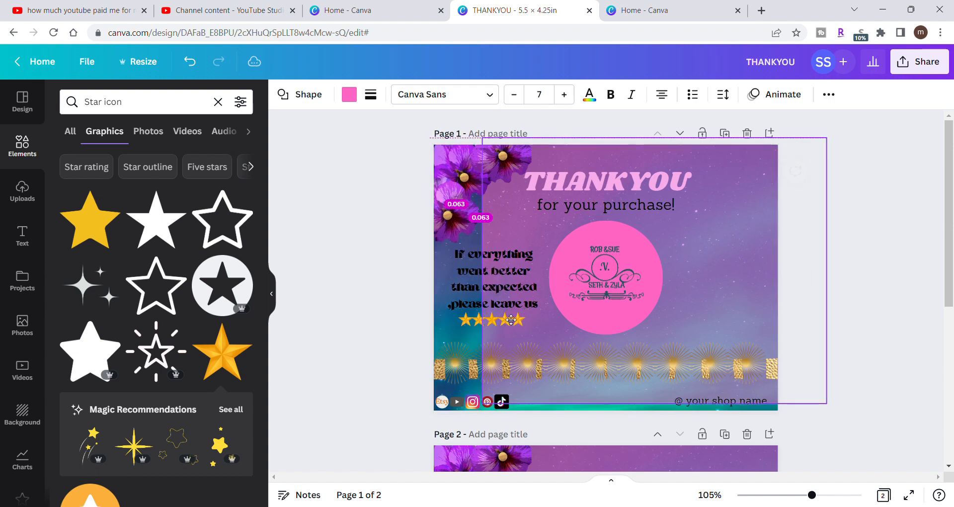
left_click(190, 61)
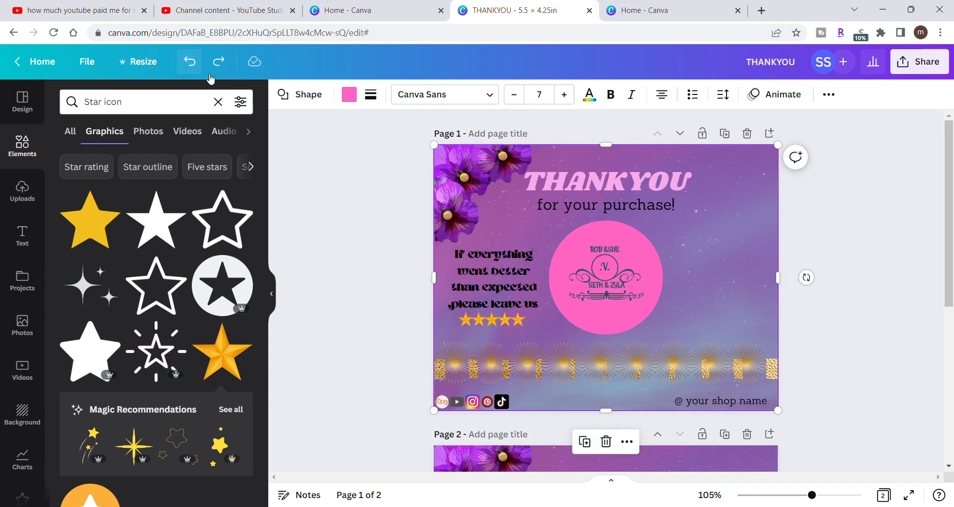
left_click(314, 225)
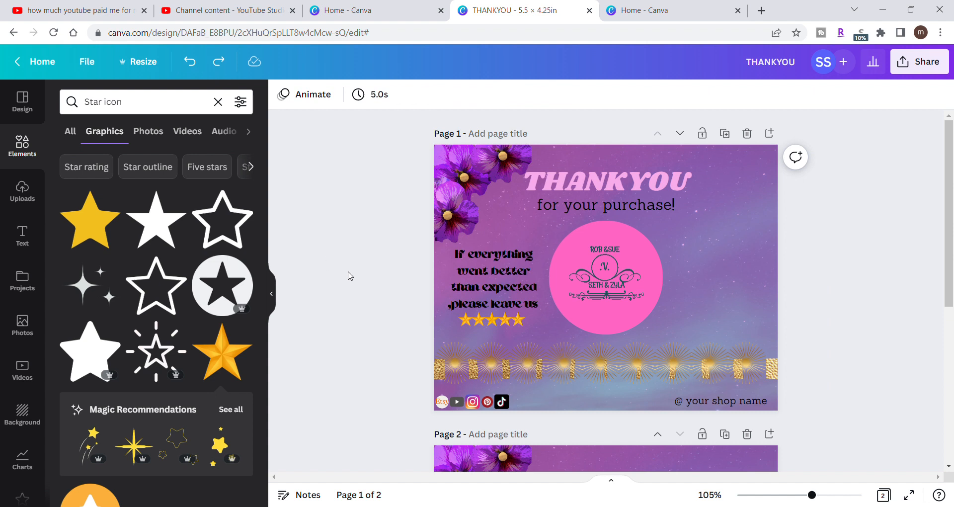
left_click_drag(426, 316, 533, 329)
left_click(386, 285)
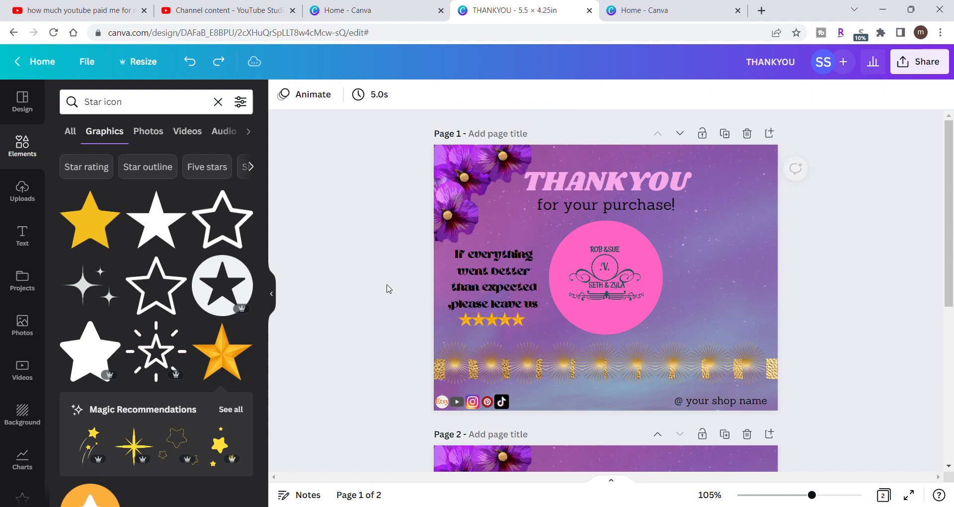
- Apply the Glow shadow individually to the second, first and third stars of the grouped row
left_click(484, 321)
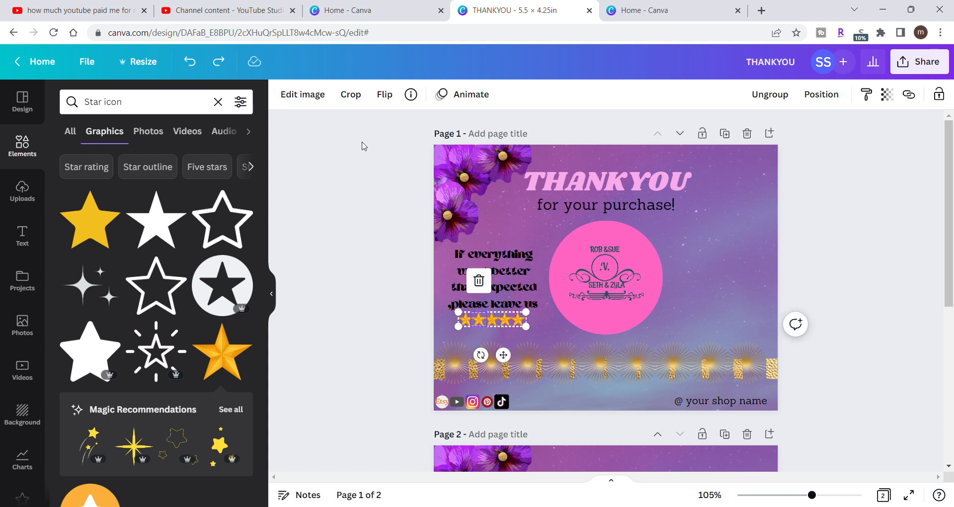
left_click(307, 94)
left_click(148, 224)
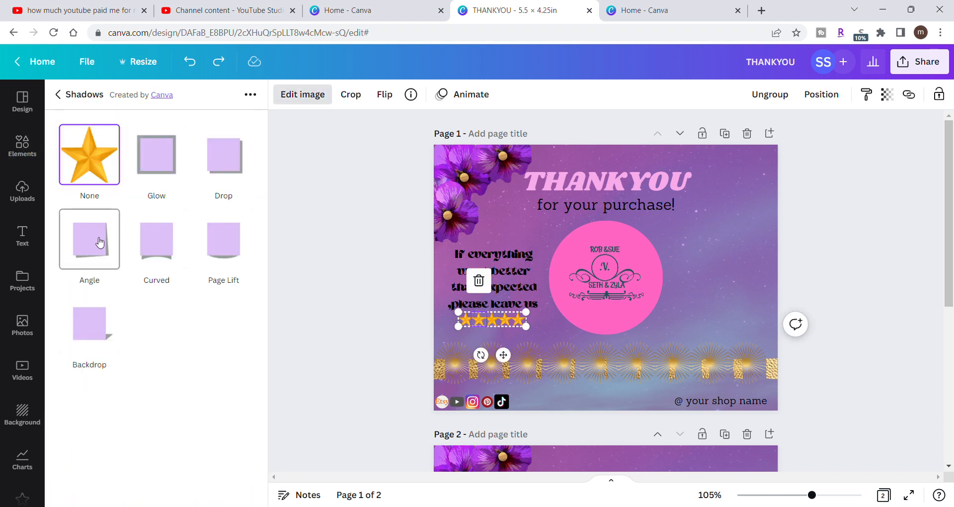
left_click(156, 163)
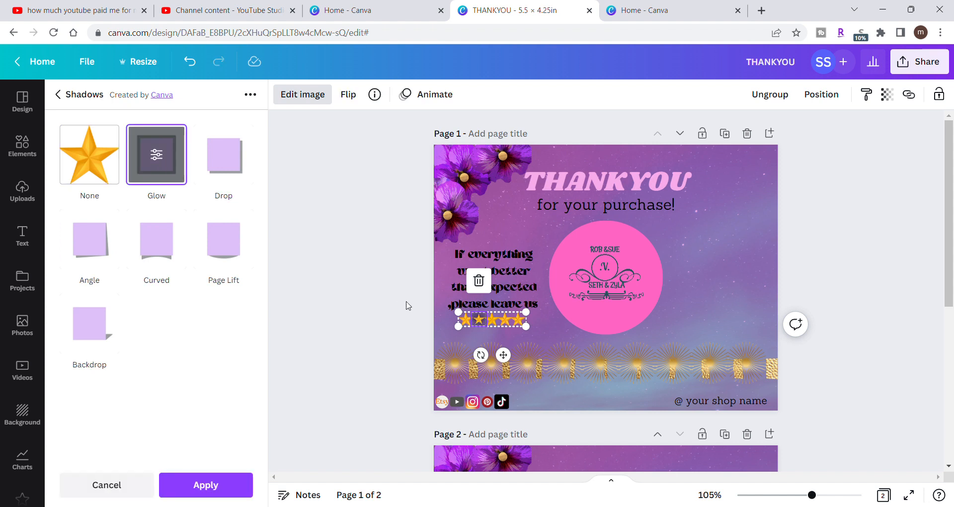
key("ctrl+z")
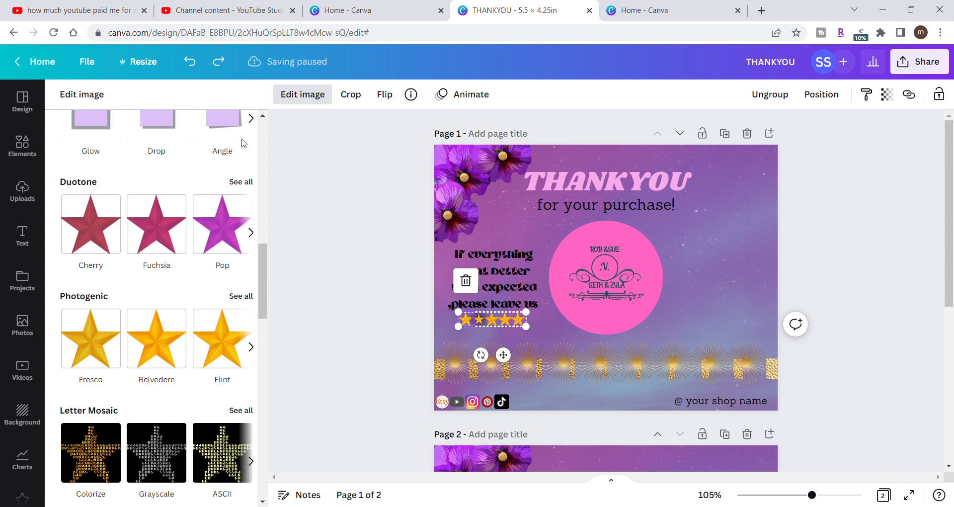
key("ctrl+y")
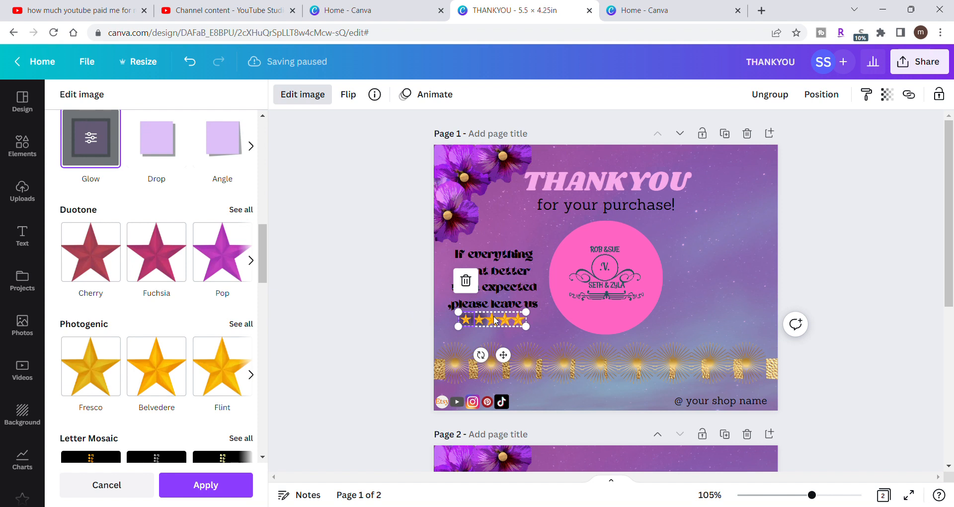
key("ctrl+z")
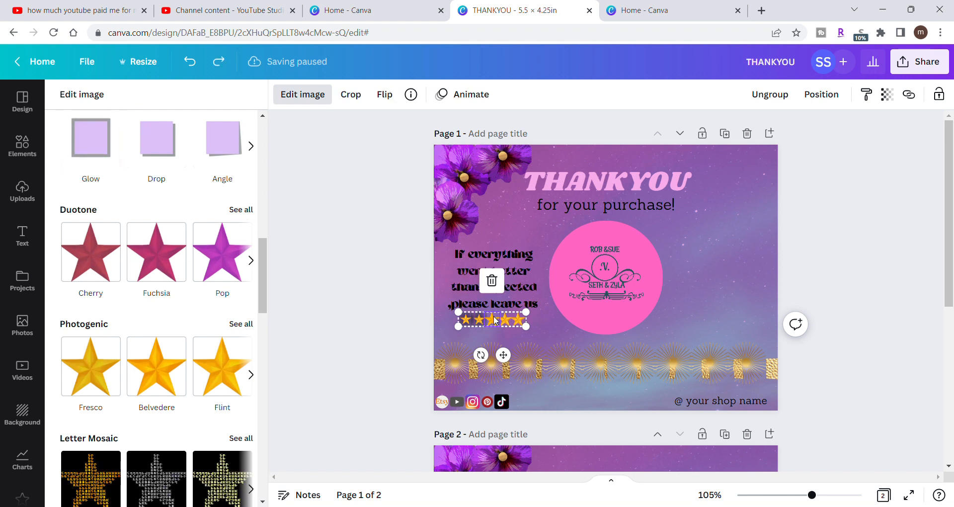
left_click(98, 158)
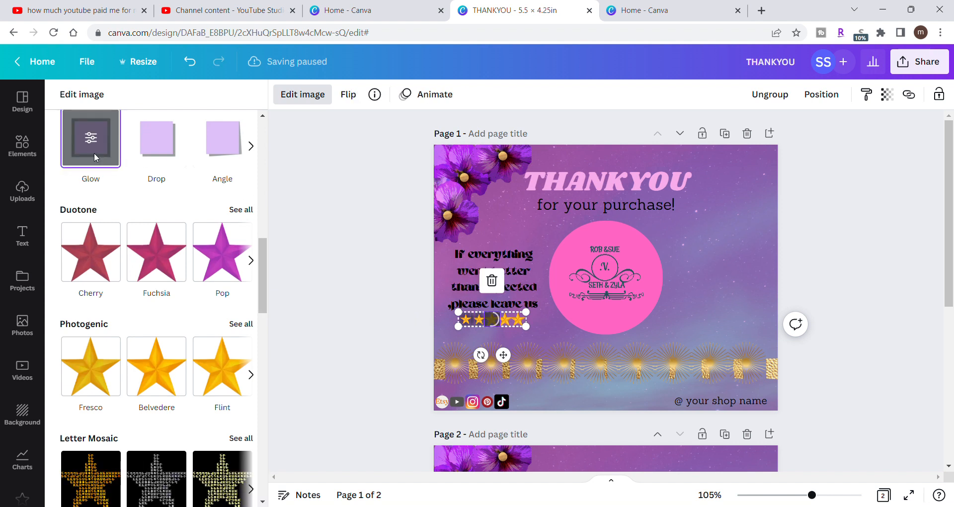
- Apply the Glow shadow individually to the fourth and fifth stars of the grouped row
left_click(508, 325)
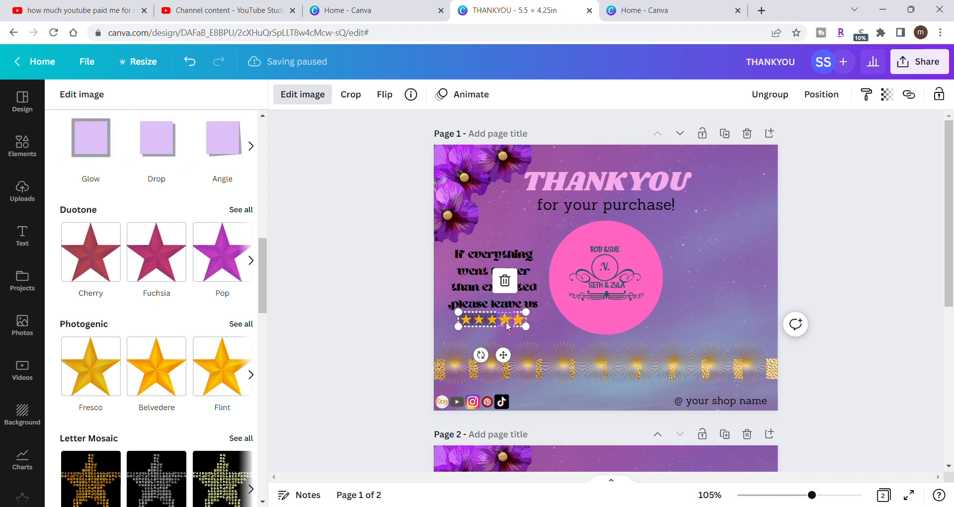
left_click(376, 263)
left_click(355, 300)
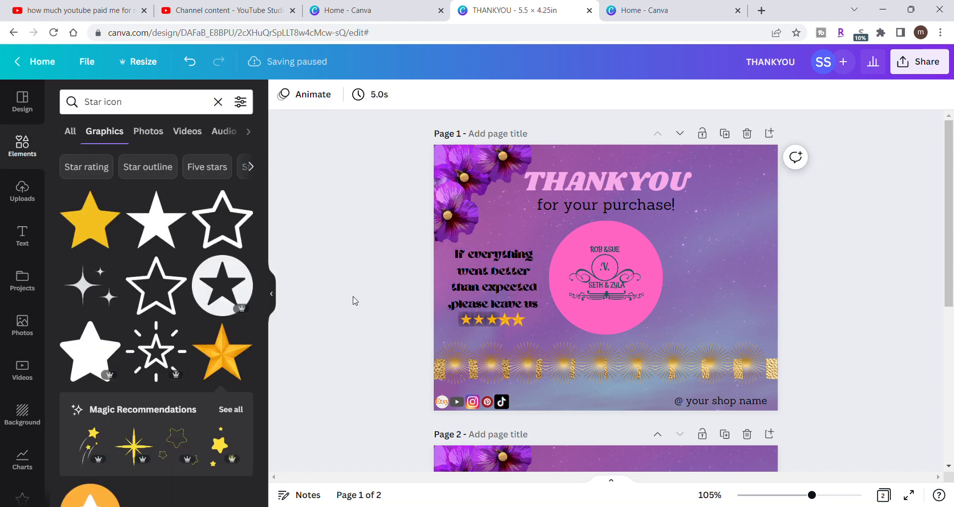
left_click(506, 317)
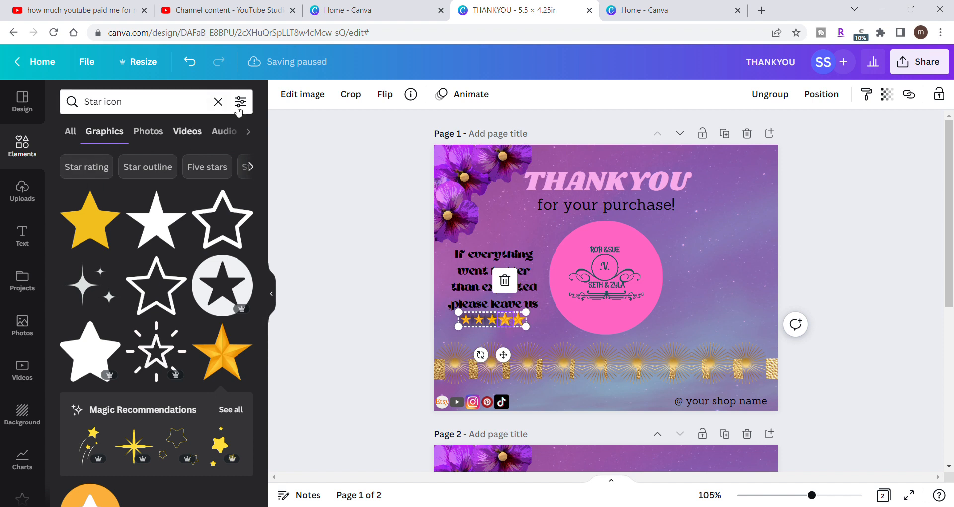
left_click(302, 94)
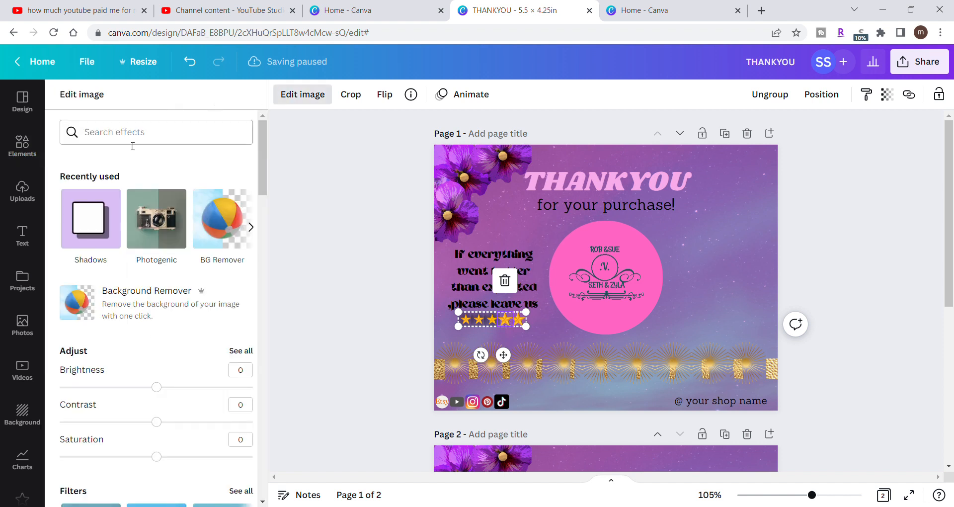
left_click(96, 204)
left_click(159, 167)
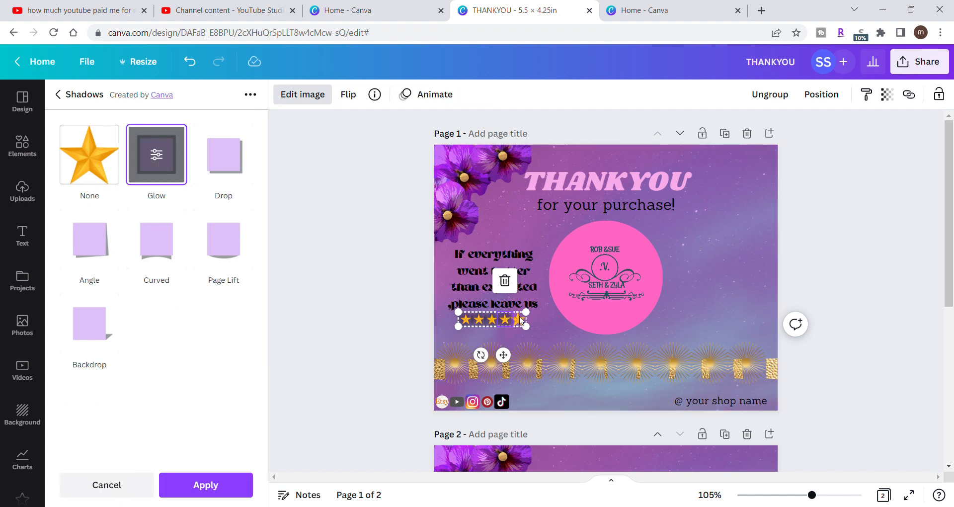
left_click(521, 321)
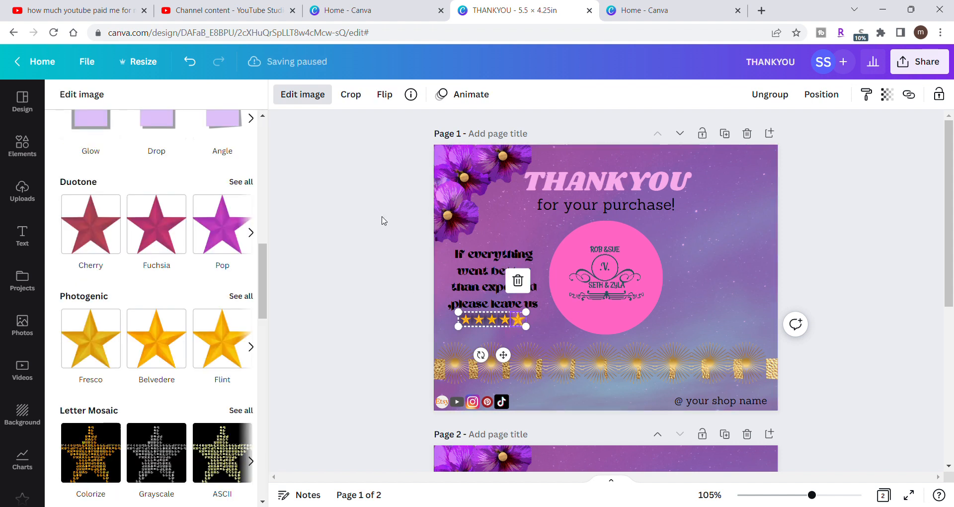
left_click(95, 122)
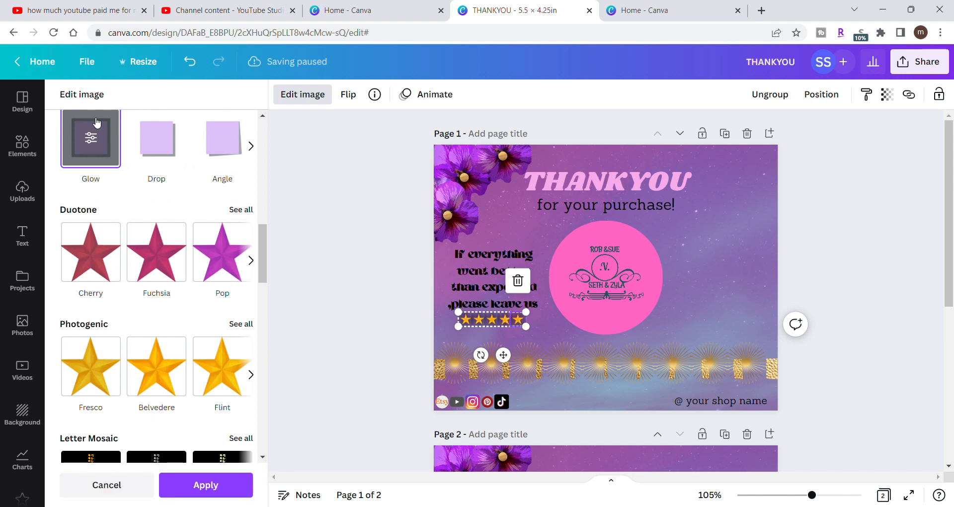
- Close the star's image effects and delete the stray comma before "please leave us" in the page 1 review request
left_click(337, 228)
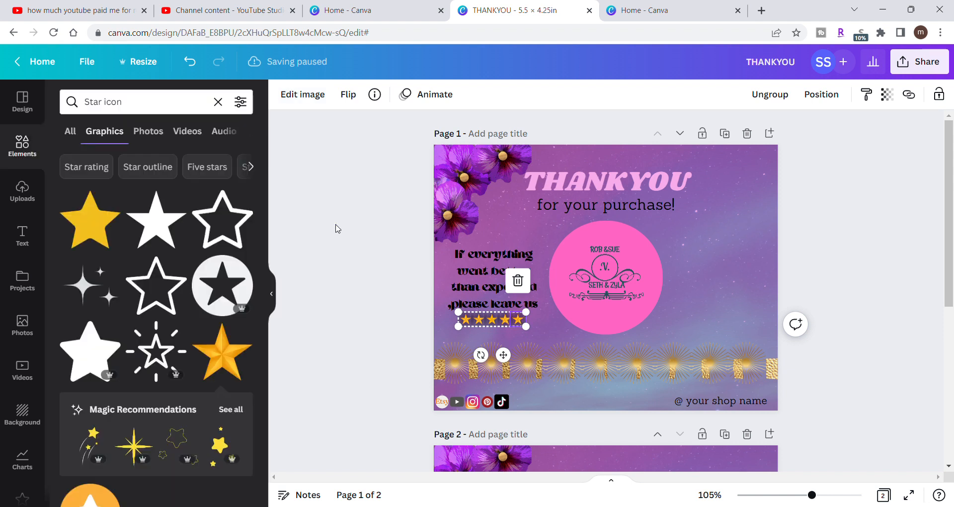
left_click(337, 228)
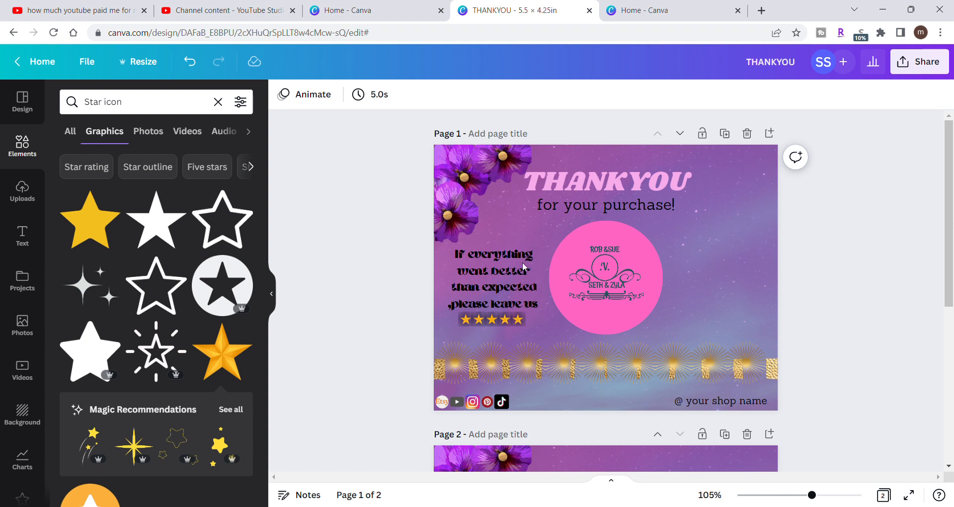
left_click(476, 293)
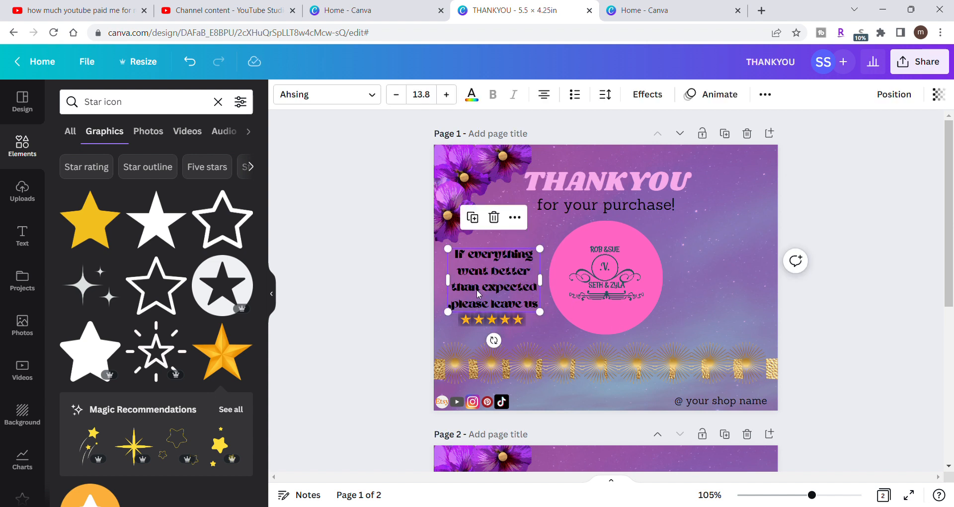
left_click(456, 312)
key("BackSpace")
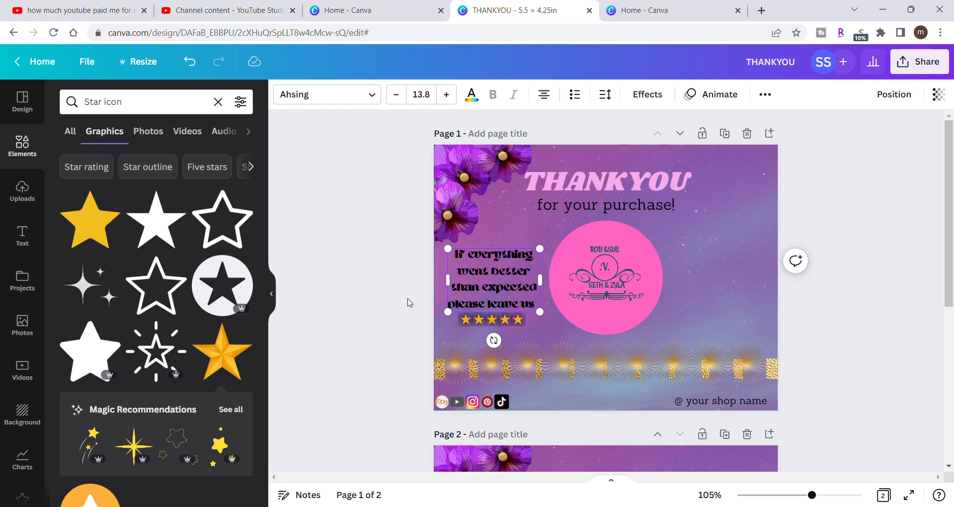
left_click(408, 302)
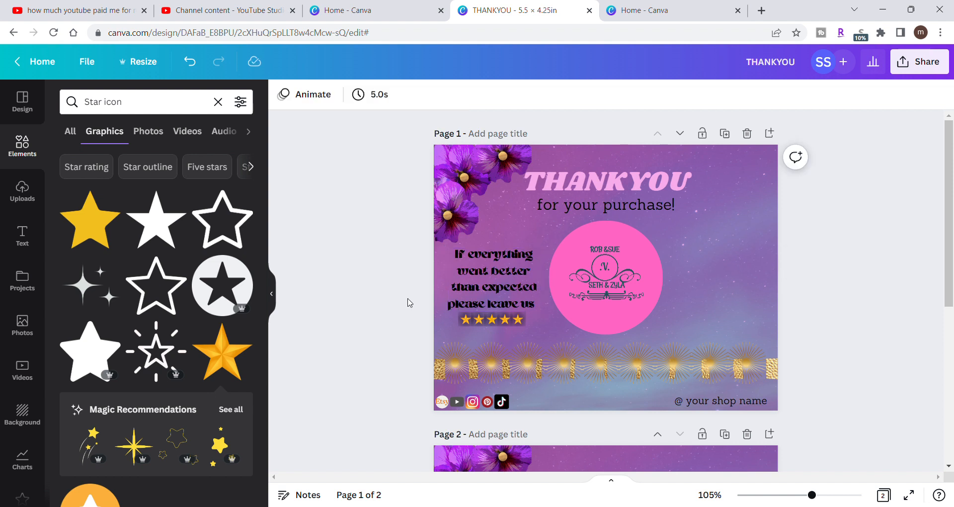
- Try the other text alignments on the review request, then return it to centred
left_click(494, 300)
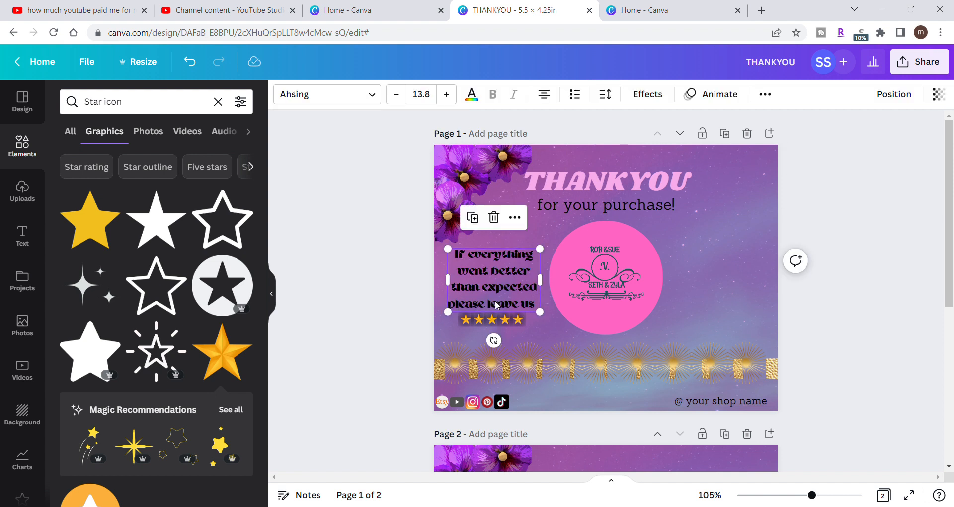
left_click(543, 95)
left_click(542, 95)
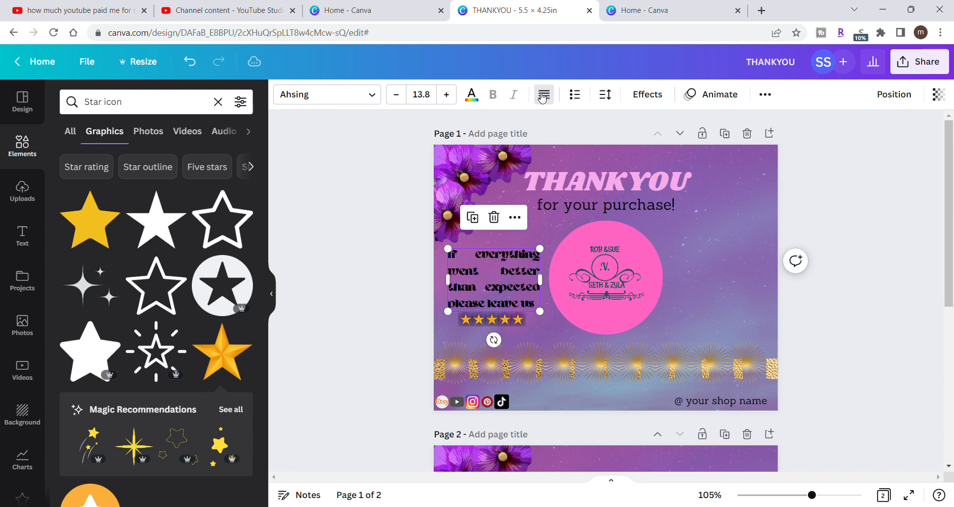
left_click(543, 96)
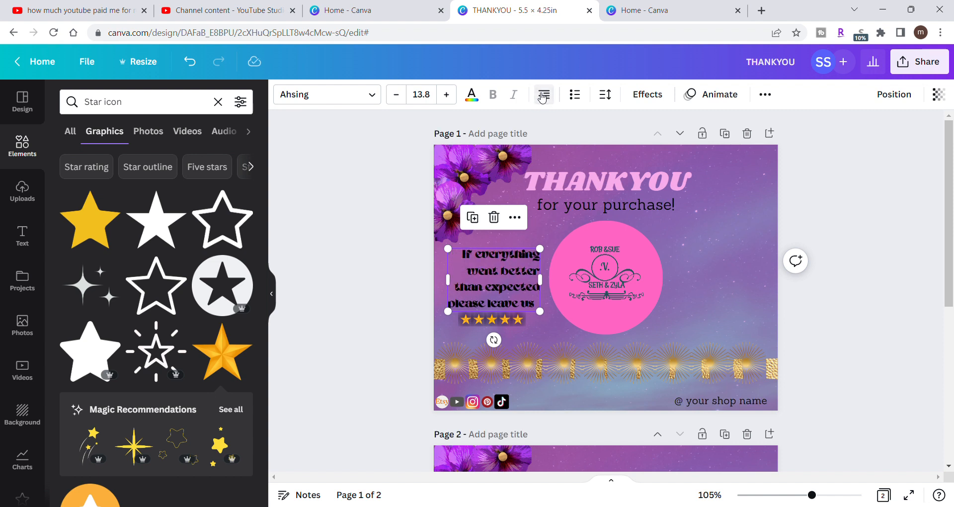
left_click(542, 96)
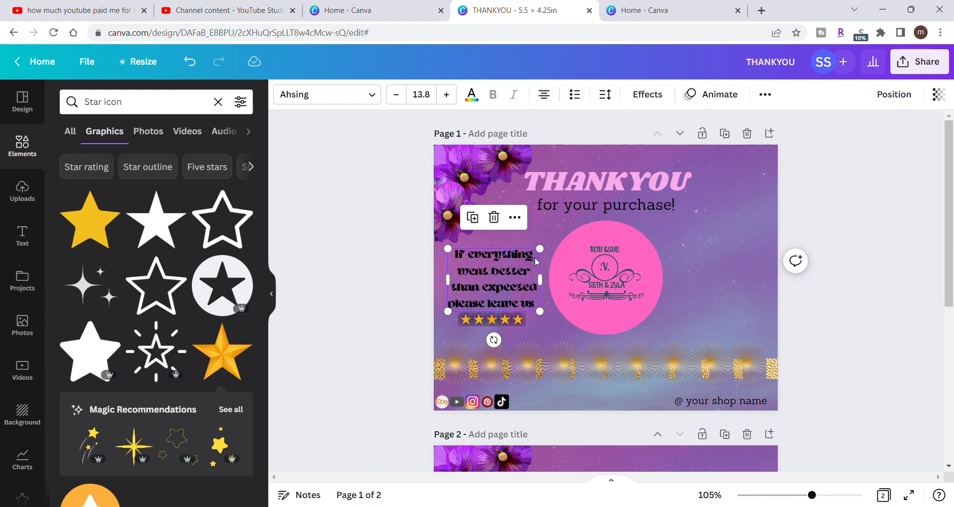
- Shrink the review request to font size 12.5 slightly above the stars and put "leave us" on its own line
mouse_move(540, 248)
left_mouse_down()
mouse_move(552, 251)
mouse_move(539, 263)
left_mouse_up()
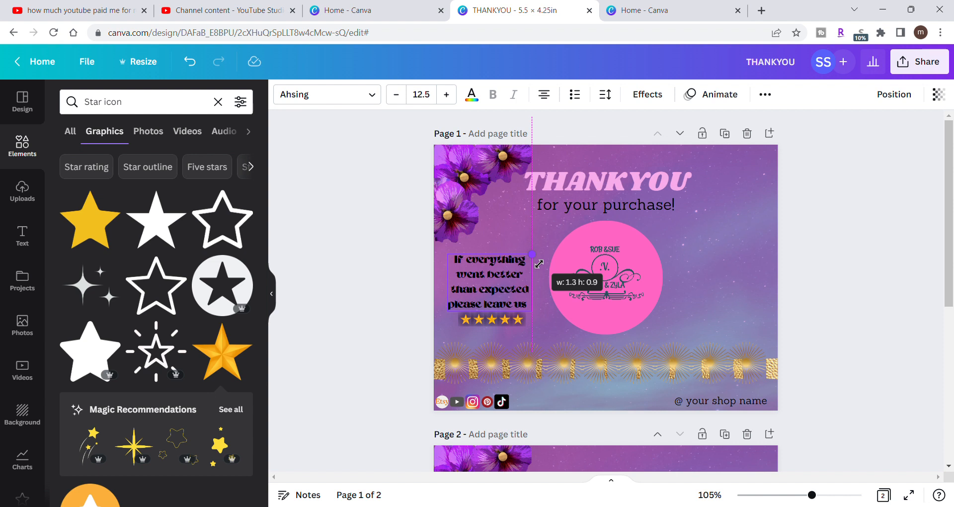
left_click_drag(496, 275, 502, 270)
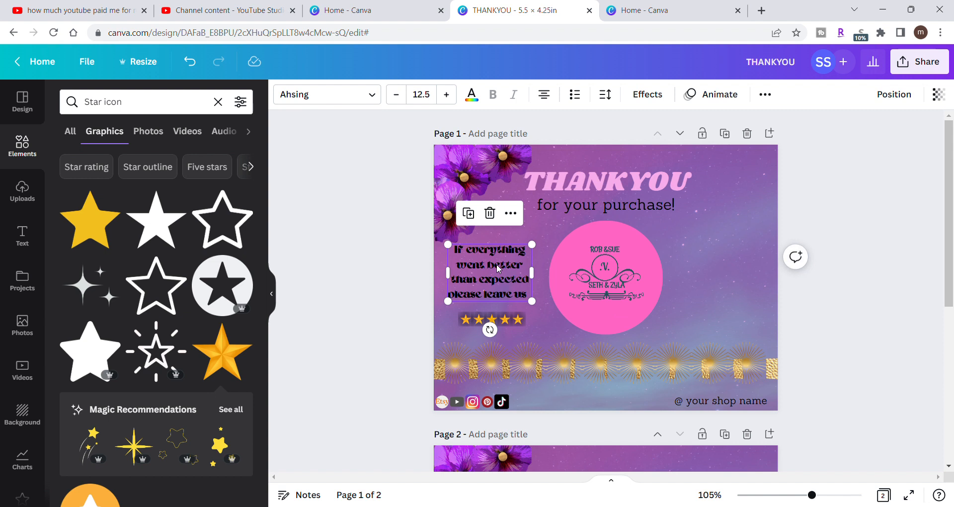
left_click(481, 294)
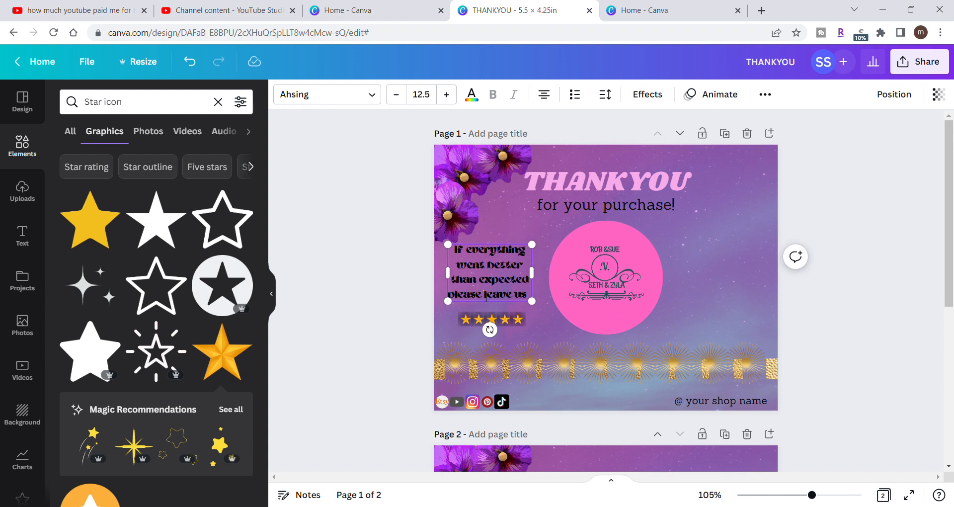
key("Return")
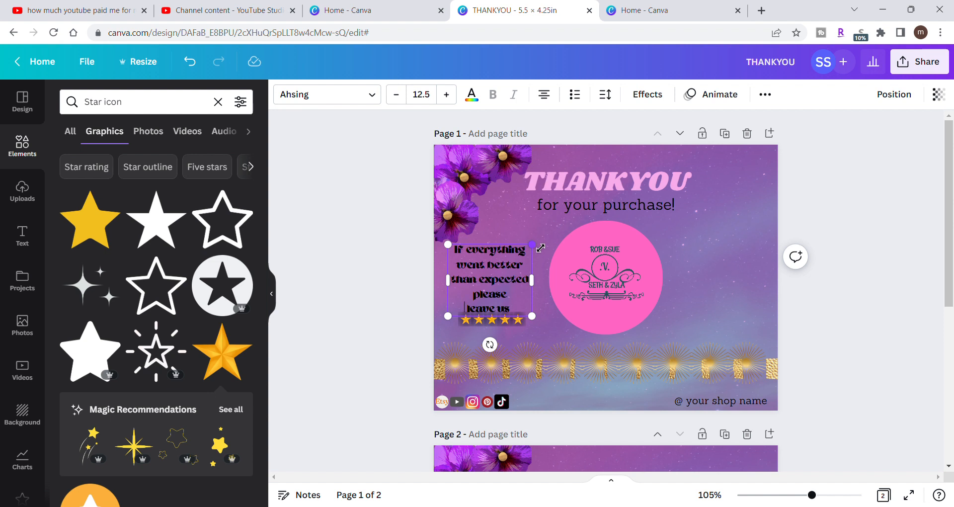
- Resize the review request to font size 12.9 and move it slightly up and right, clear of the star row
left_click_drag(540, 247, 544, 236)
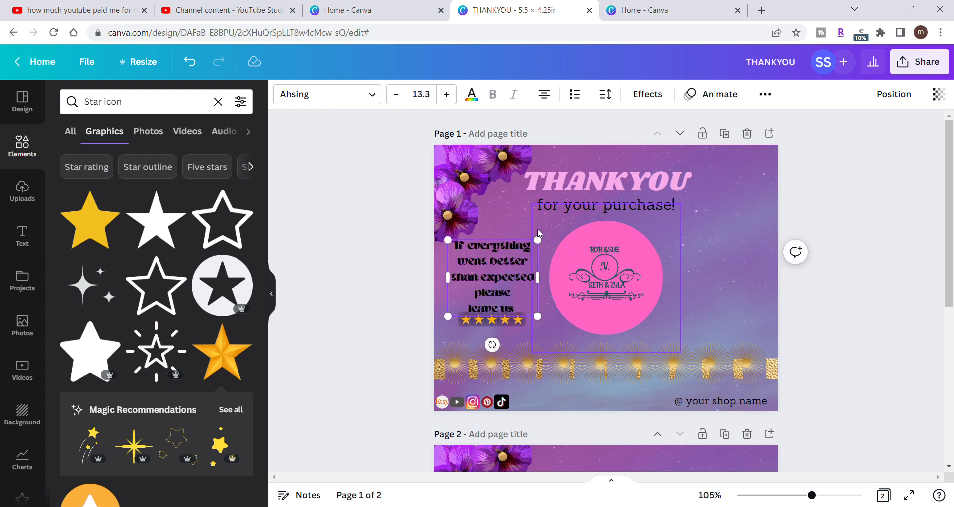
left_click_drag(494, 277, 508, 263)
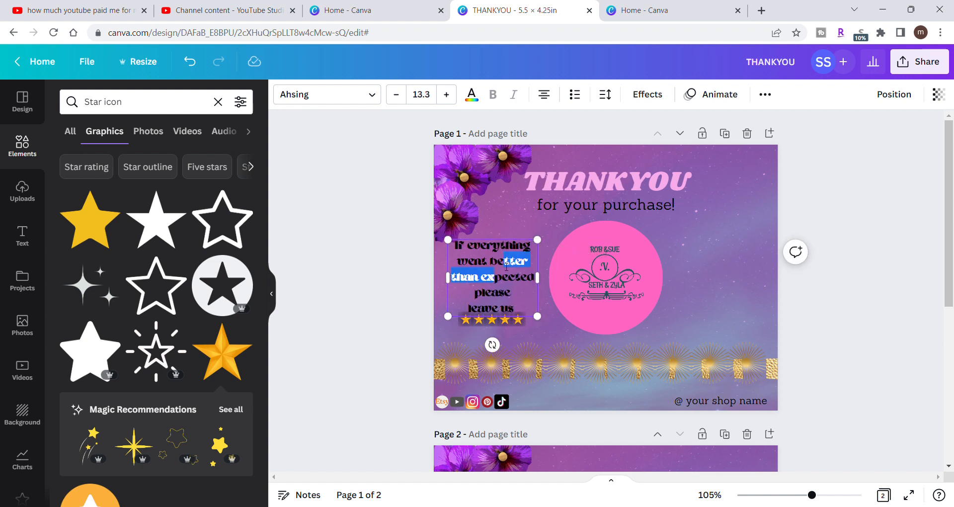
left_click(376, 274)
left_click(483, 280)
mouse_move(490, 288)
left_mouse_down()
mouse_move(495, 275)
mouse_move(496, 282)
left_mouse_up()
left_click_drag(544, 235, 540, 238)
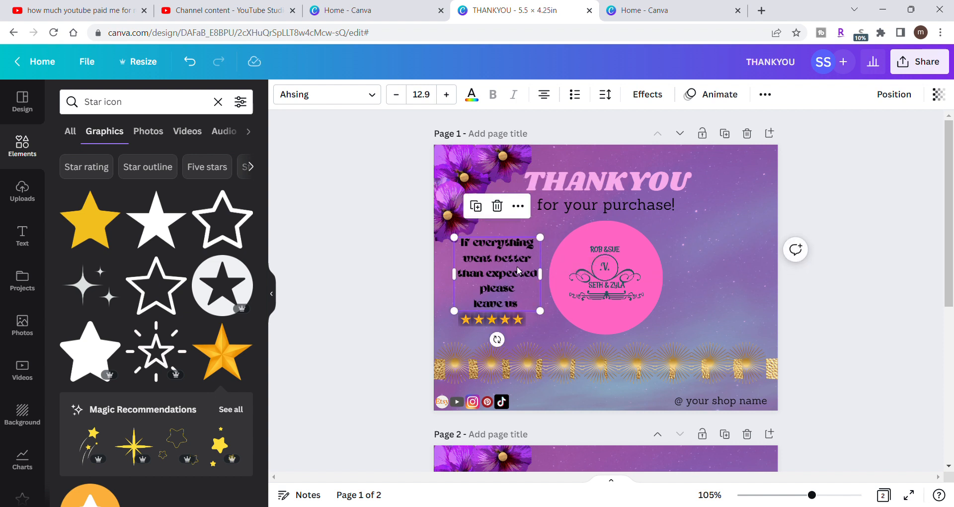
left_click_drag(517, 266, 518, 265)
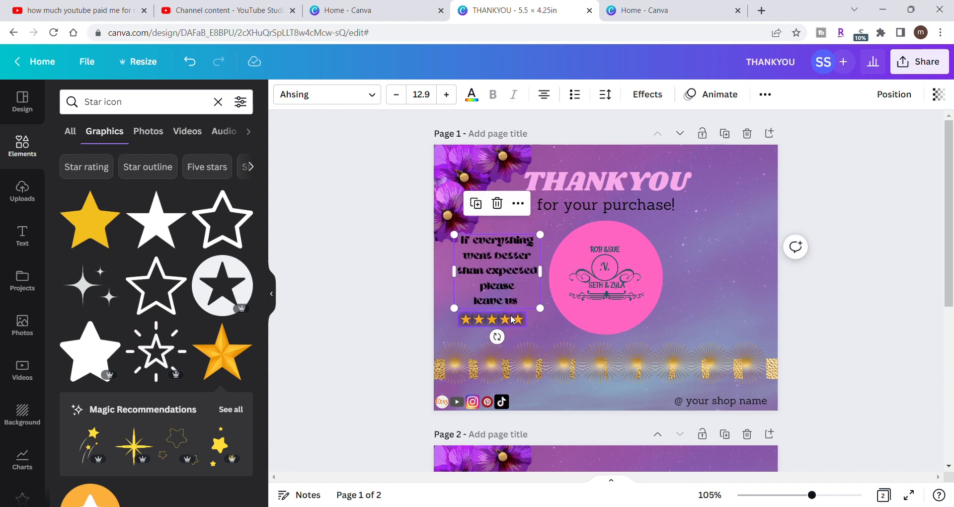
- Centre the star row under the review request and shift the social icon row inward from the card's left edge
left_click_drag(518, 321, 524, 322)
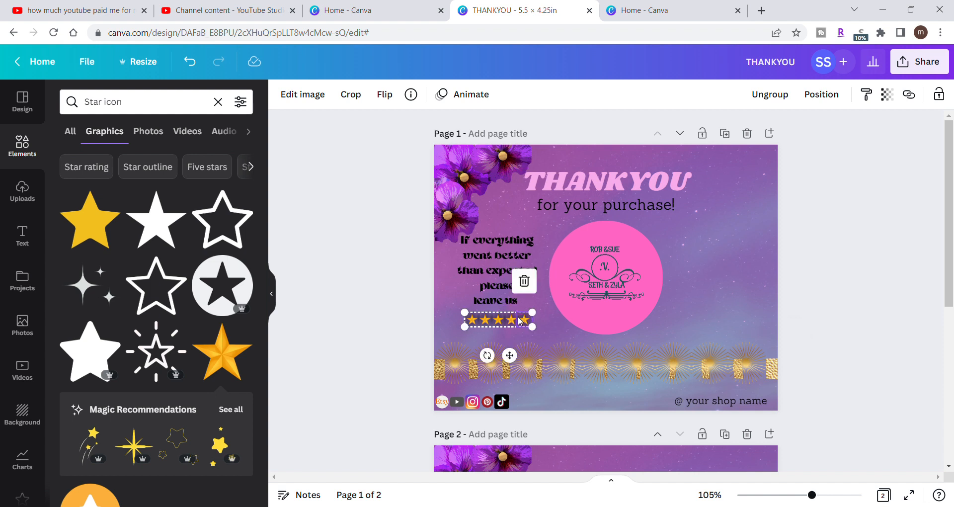
left_click(389, 305)
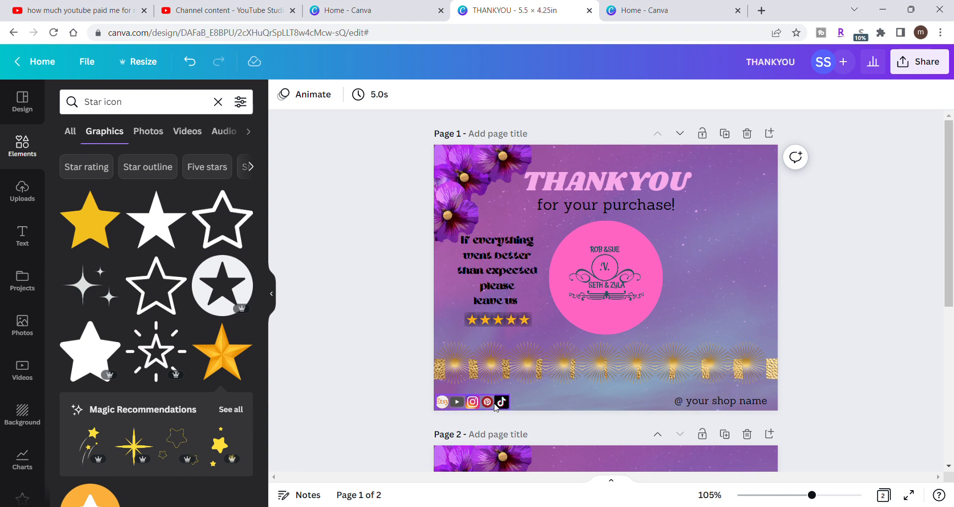
left_click_drag(495, 407, 513, 409)
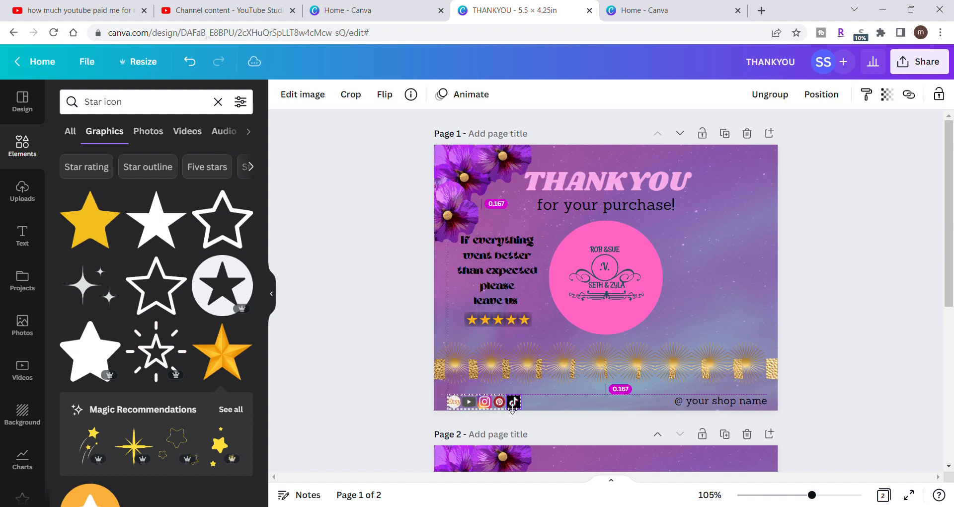
left_click_drag(512, 409, 518, 409)
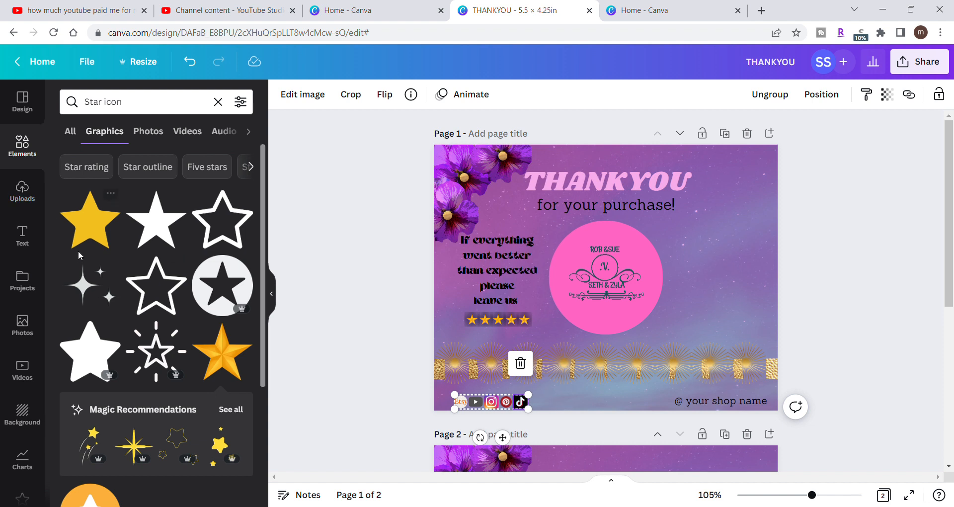
- Clear the star search and add the gold square frame from the recently used elements to page 1
left_click(74, 133)
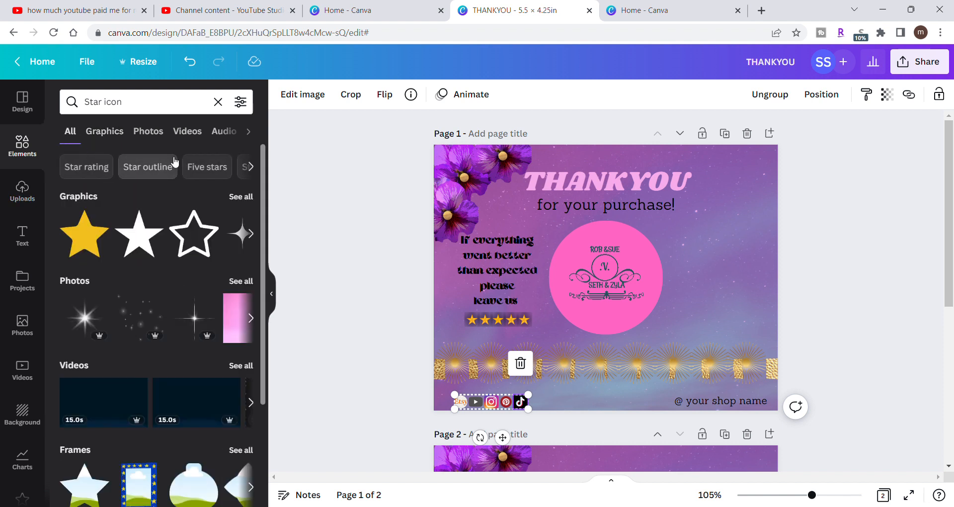
left_click(217, 102)
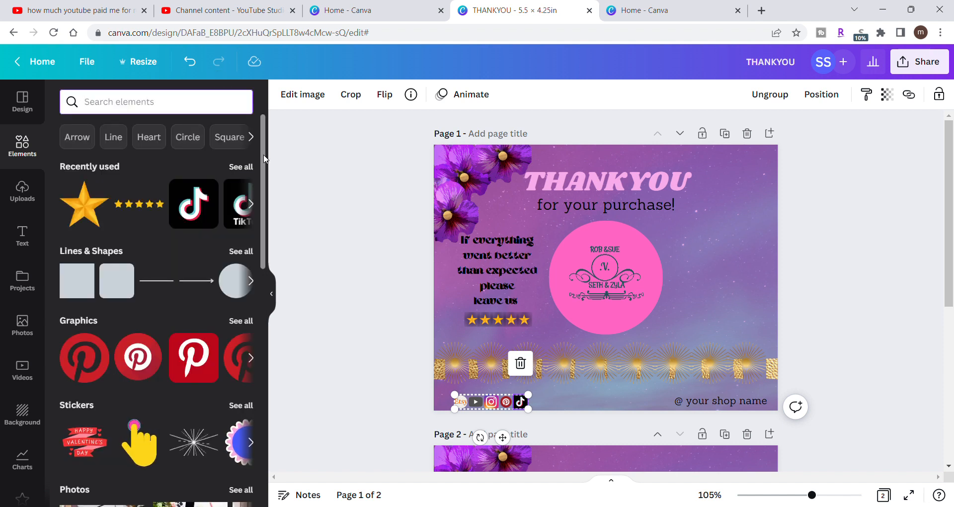
left_click(241, 167)
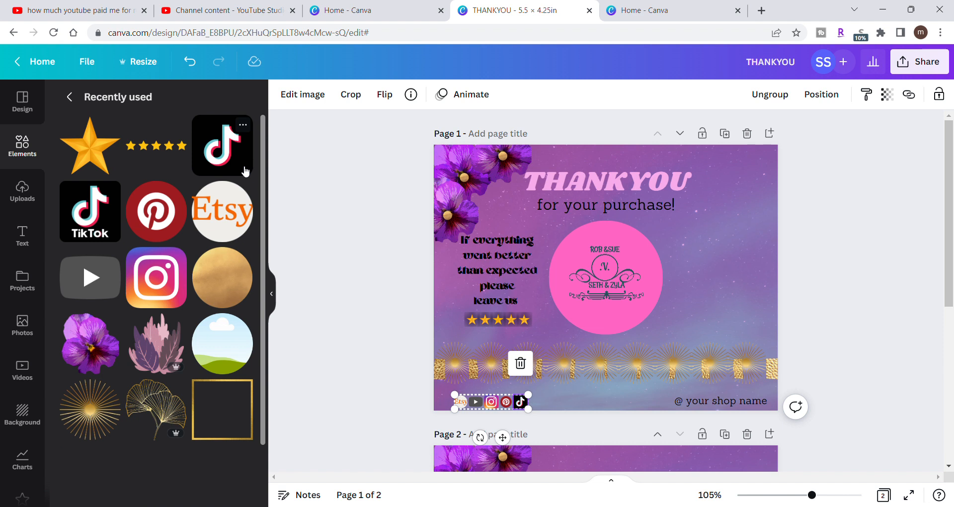
left_click(251, 427)
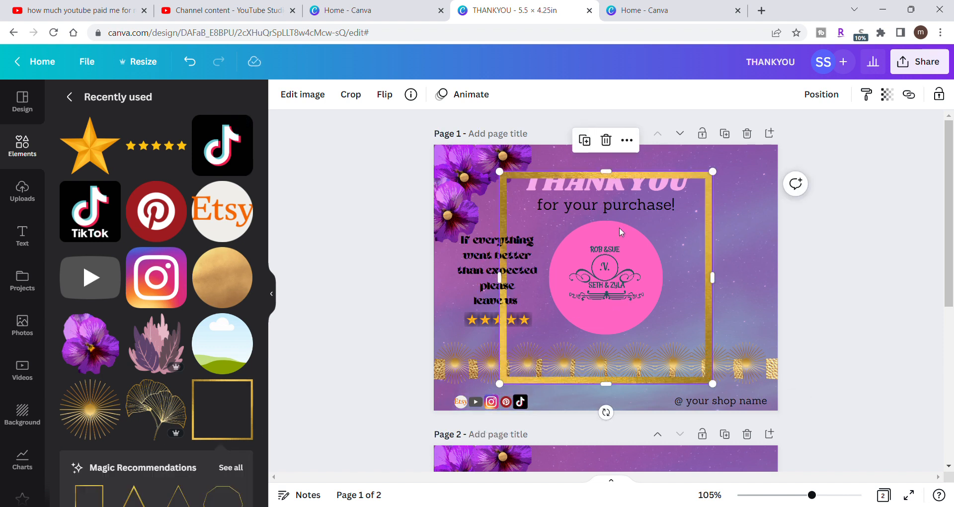
- Align the gold frame with page 1's top-left corner, enlarge it to page width and crop its overhang to the page edges
left_click_drag(658, 233, 598, 215)
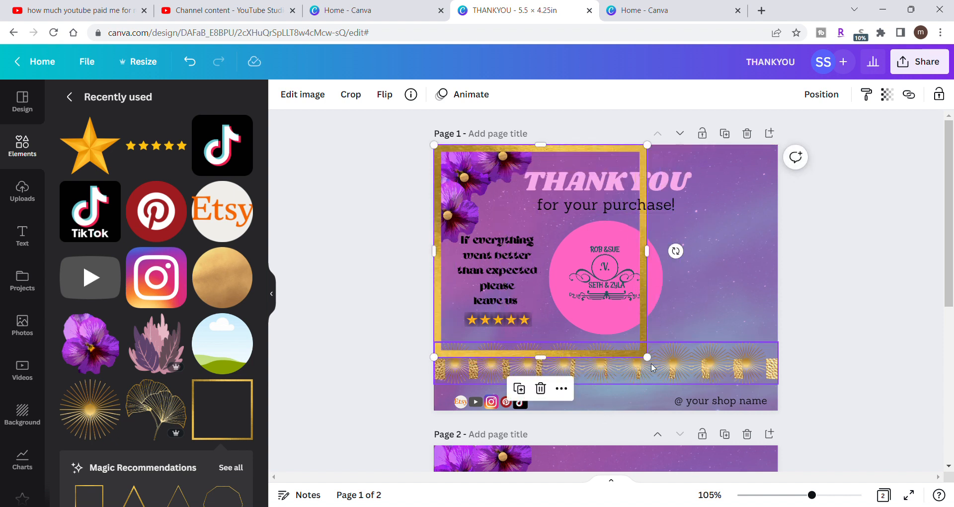
left_click_drag(647, 357, 878, 404)
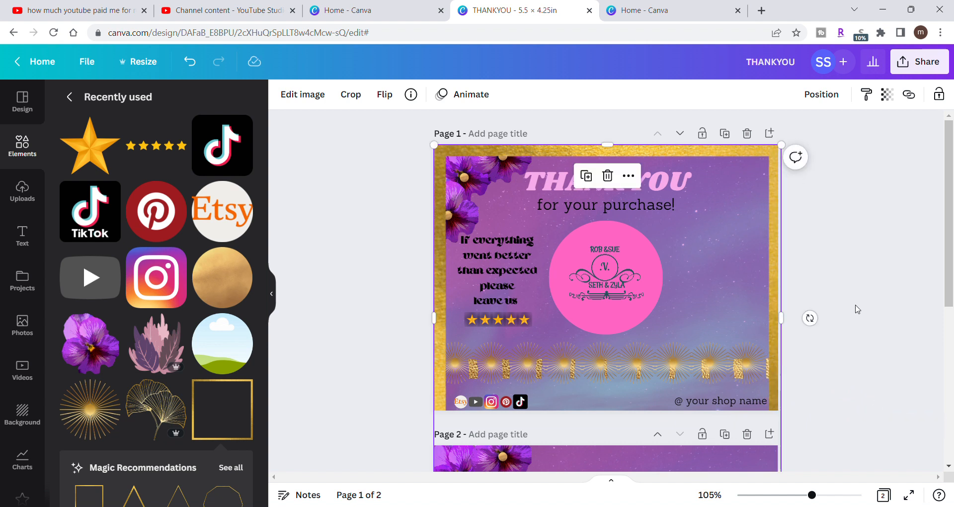
scroll(807, 315, "down", 3)
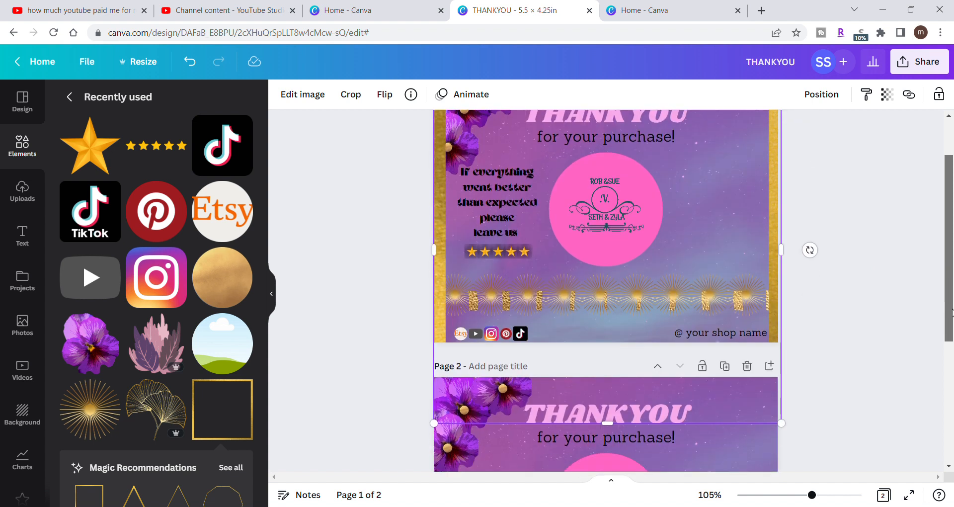
left_click_drag(618, 315, 619, 235)
left_click_drag(949, 252, 947, 173)
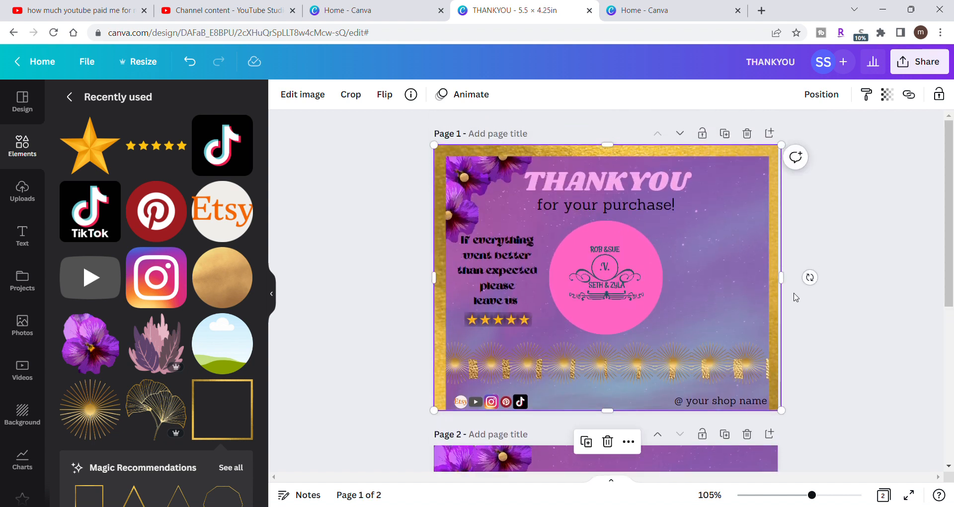
left_click_drag(785, 285, 781, 285)
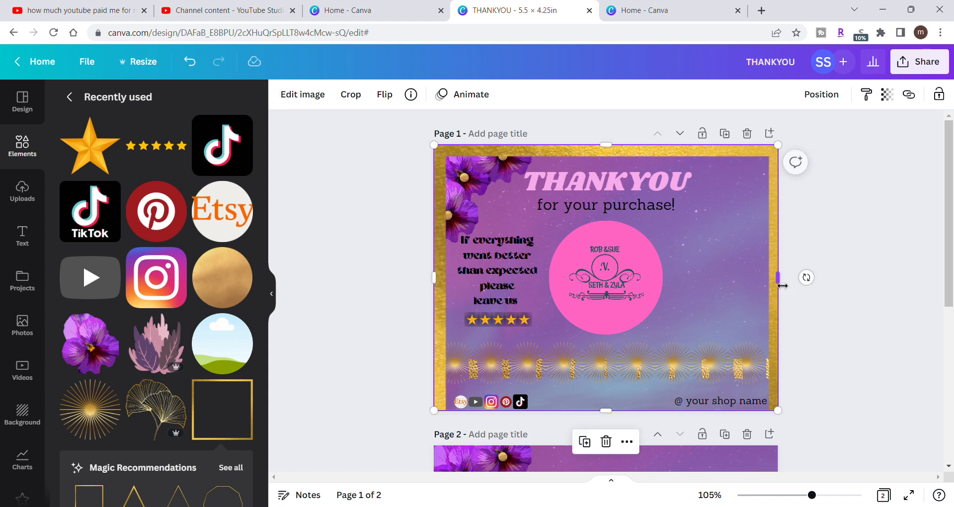
- Try removing the gold frame and aurora background from page 1, then undo the removal
key("Delete")
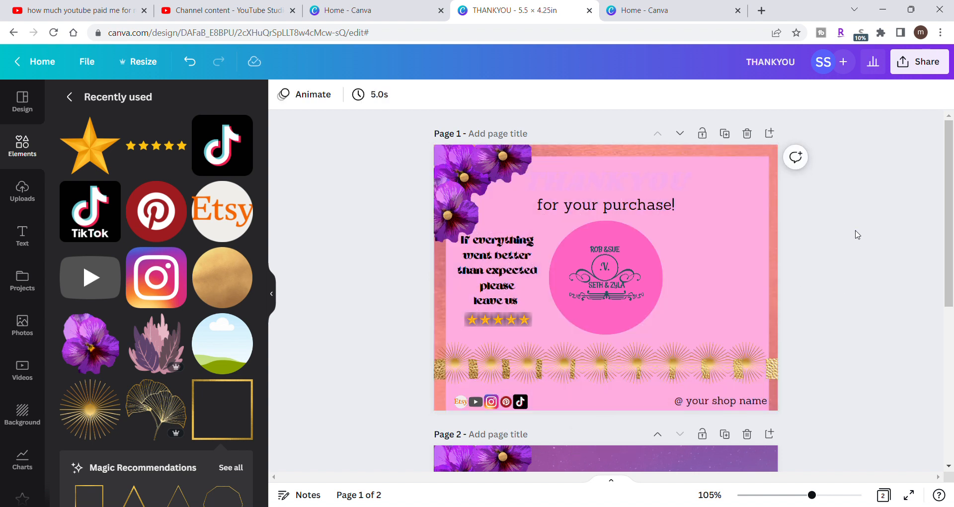
left_click(188, 59)
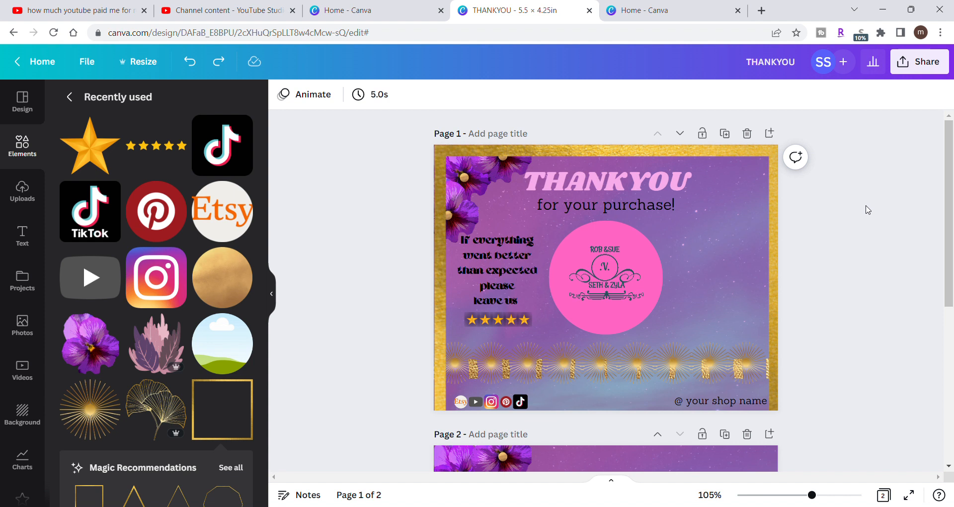
- Resize and nudge the gold frame on page 1, thinning its side borders and fitting its outer edges to the page edges
left_click(777, 232)
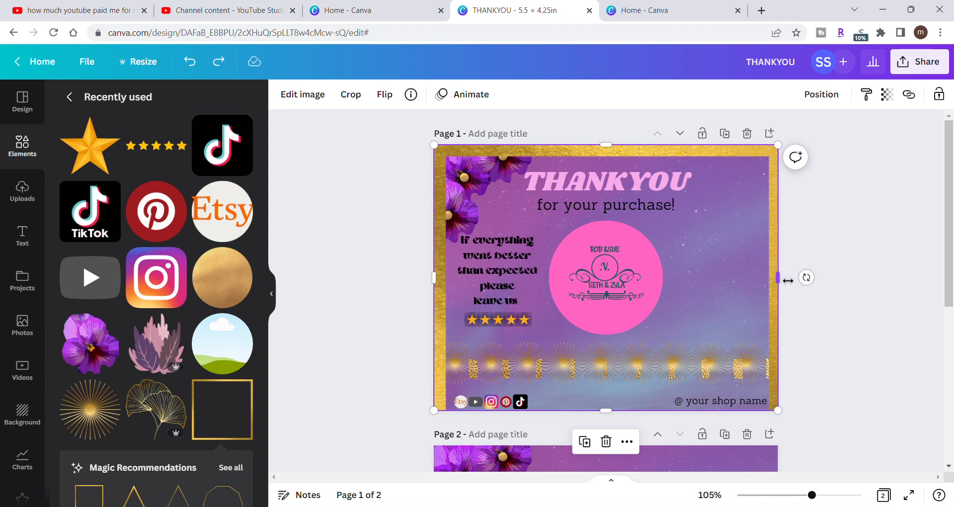
left_click_drag(748, 306, 749, 315)
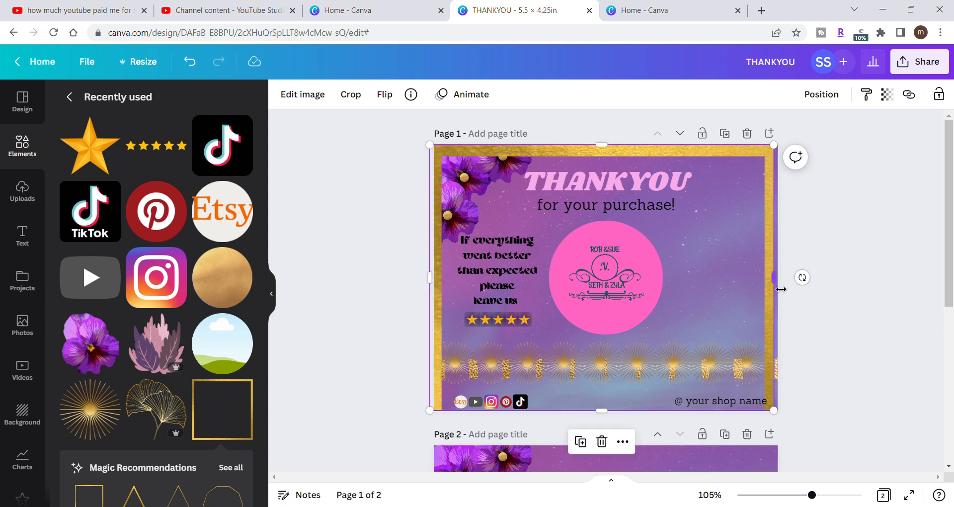
left_click_drag(780, 289, 741, 284)
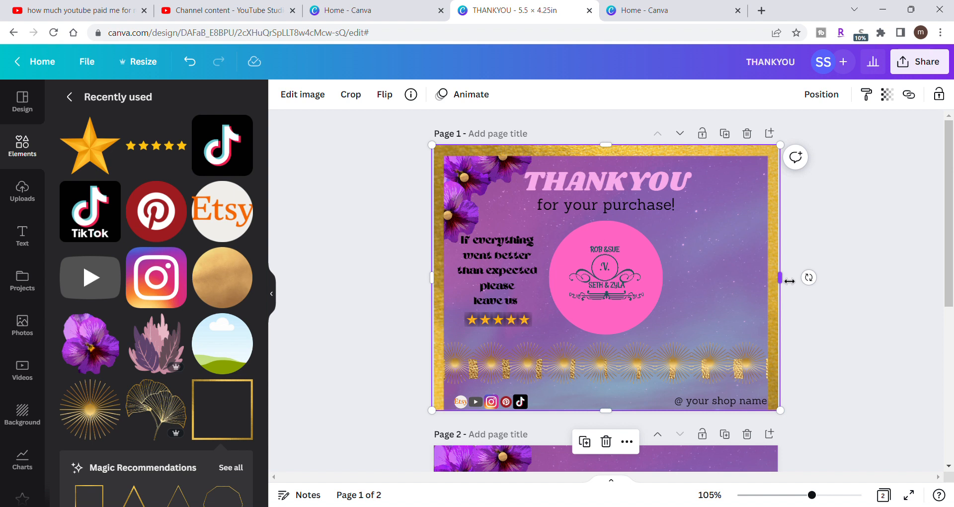
left_click_drag(789, 281, 787, 286)
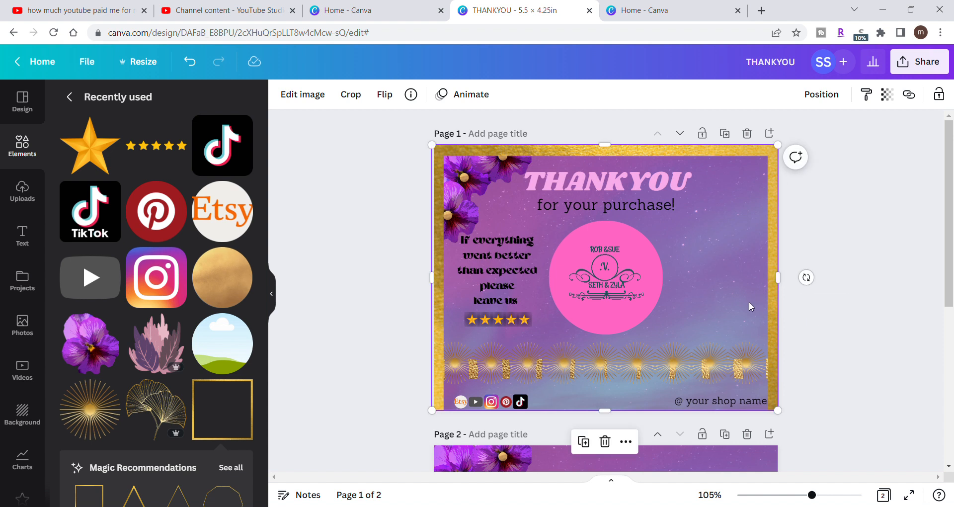
mouse_move(750, 302)
left_mouse_down()
mouse_move(760, 308)
mouse_move(754, 302)
left_mouse_up()
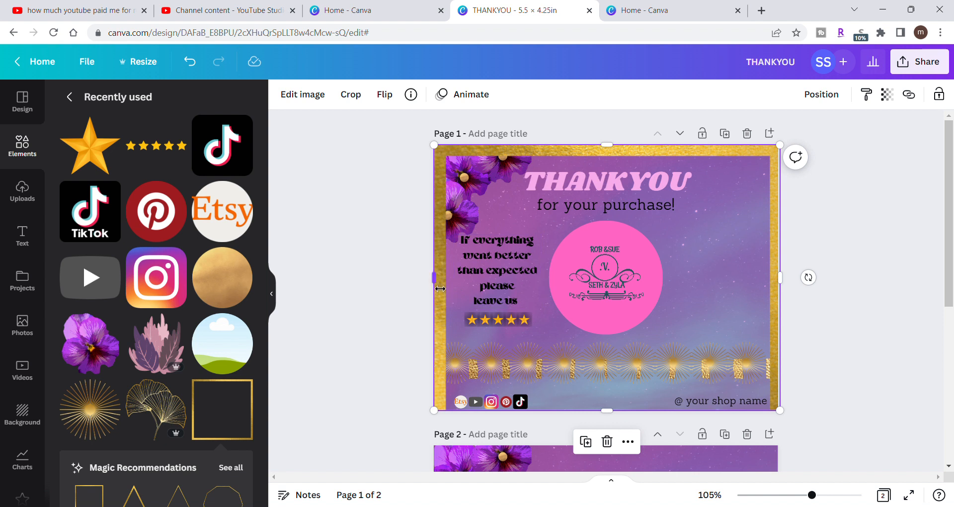
left_click_drag(439, 287, 433, 286)
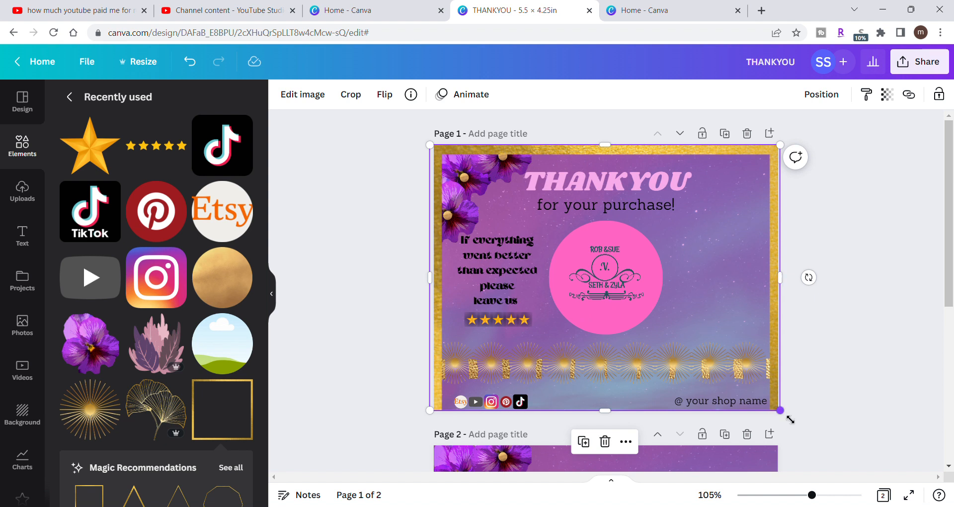
mouse_move(780, 410)
left_mouse_down()
mouse_move(791, 419)
mouse_move(783, 421)
left_mouse_up()
left_click_drag(437, 282, 440, 282)
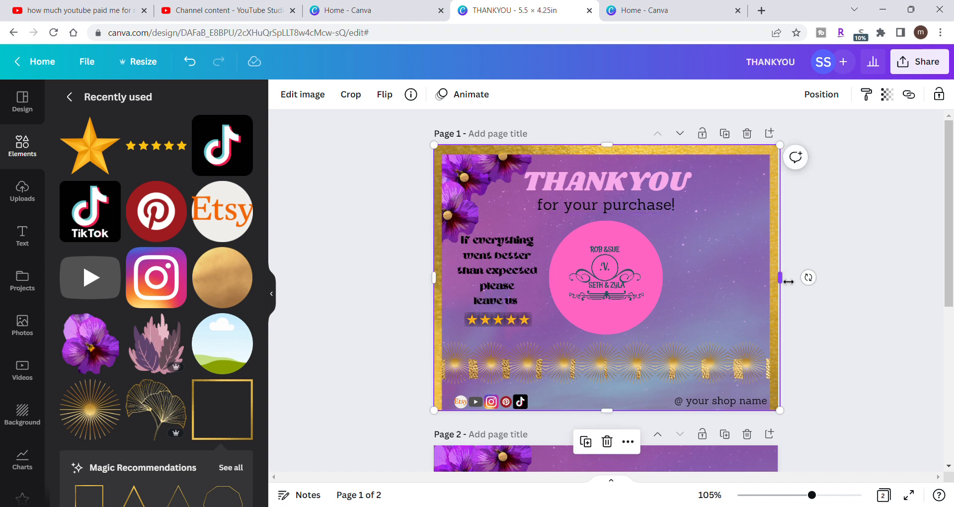
left_click_drag(783, 282, 784, 281)
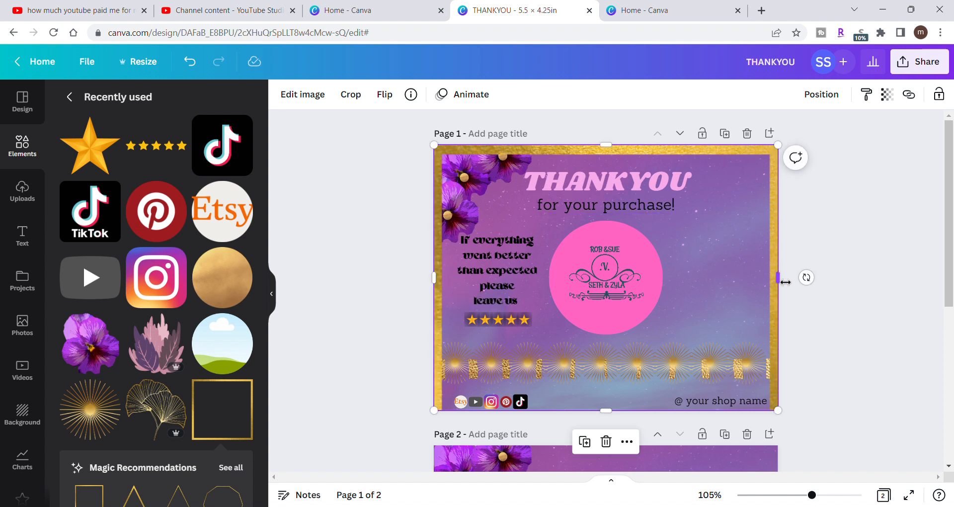
left_click(866, 219)
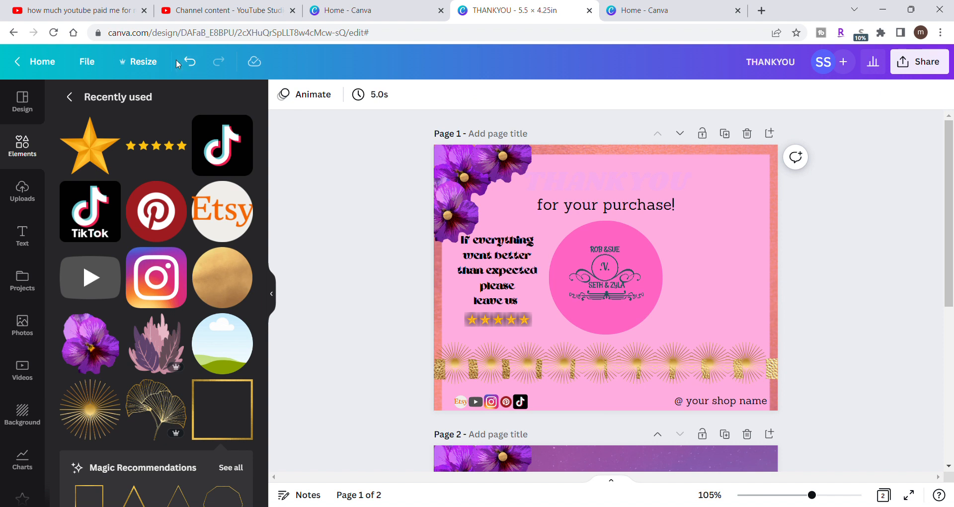
- Undo the last removal on page 1 and stretch the gold frame past the page's upper edge to about 5.5 × 4.4 in
left_click(190, 62)
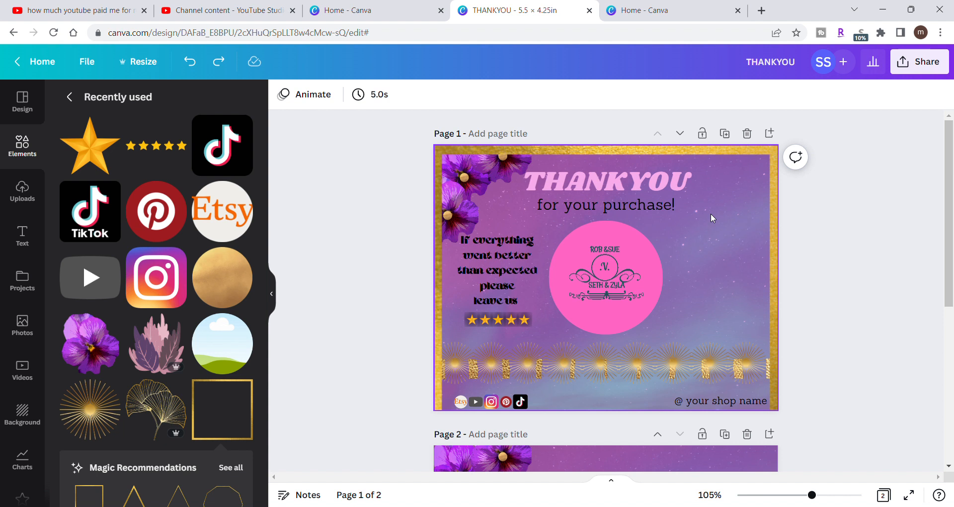
left_click(621, 149)
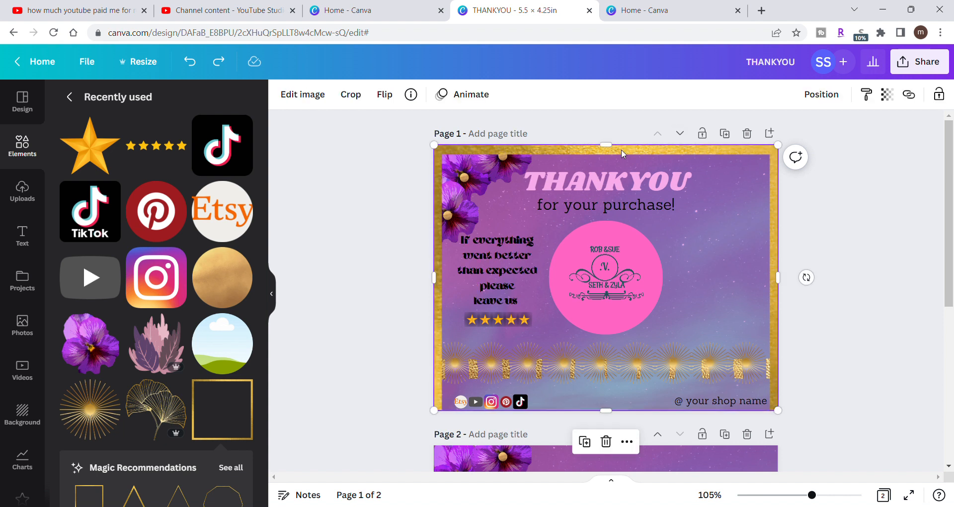
left_click_drag(616, 153, 617, 149)
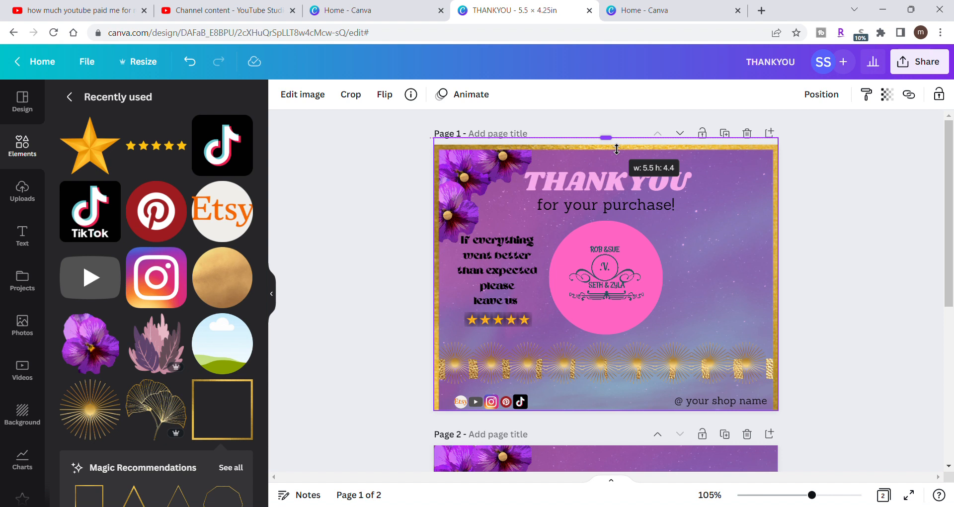
left_click_drag(617, 149, 616, 149)
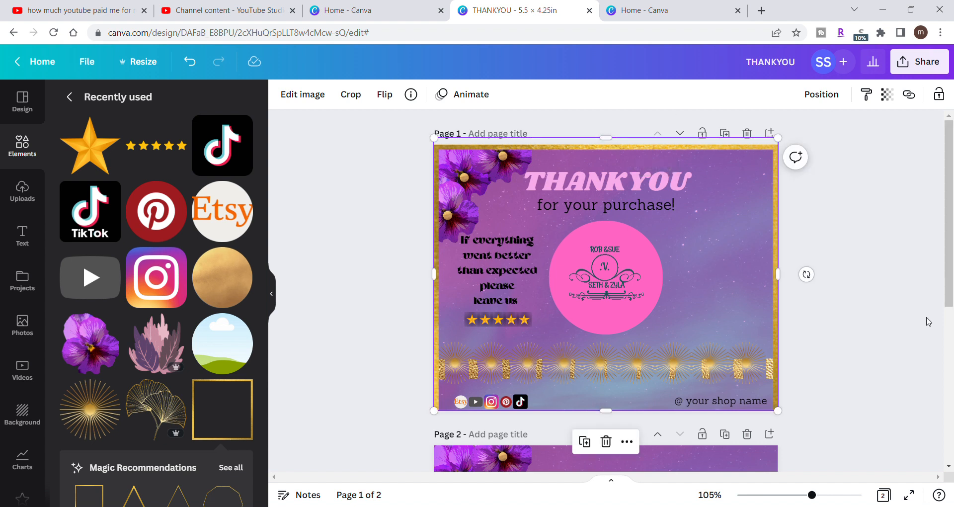
- Try removing the gold frame and aurora background from page 1, then undo the removal
key("Delete")
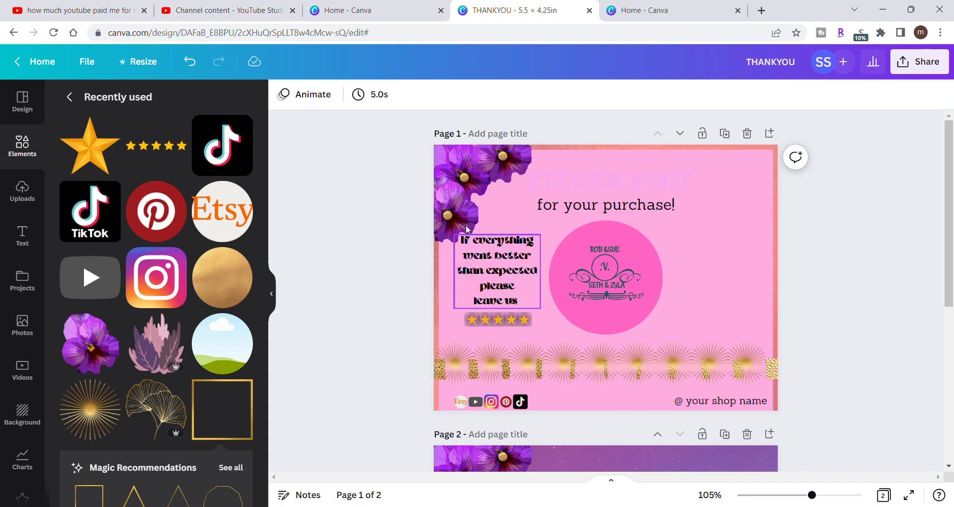
left_click(197, 66)
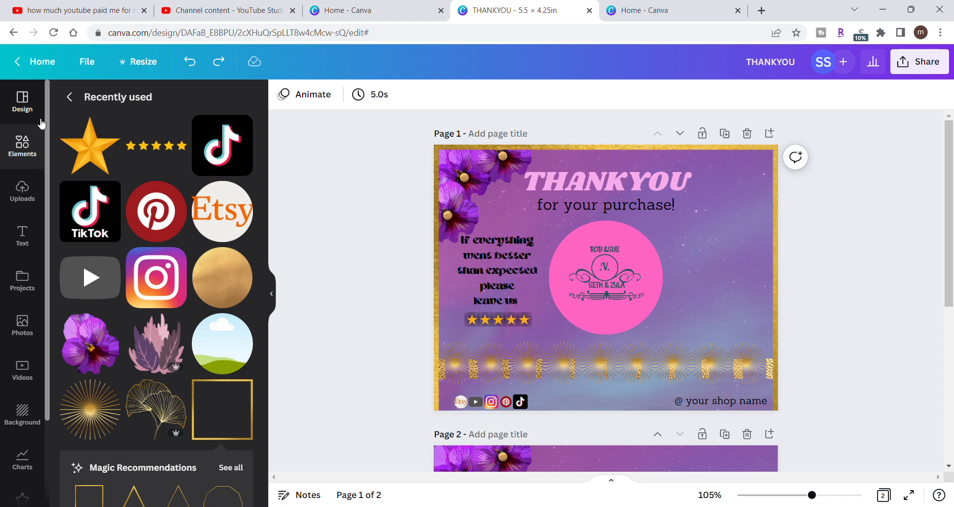
- Leave the recently used elements, search the elements library for "qr codes" and show all the graphics results
left_click(70, 97)
left_click(136, 99)
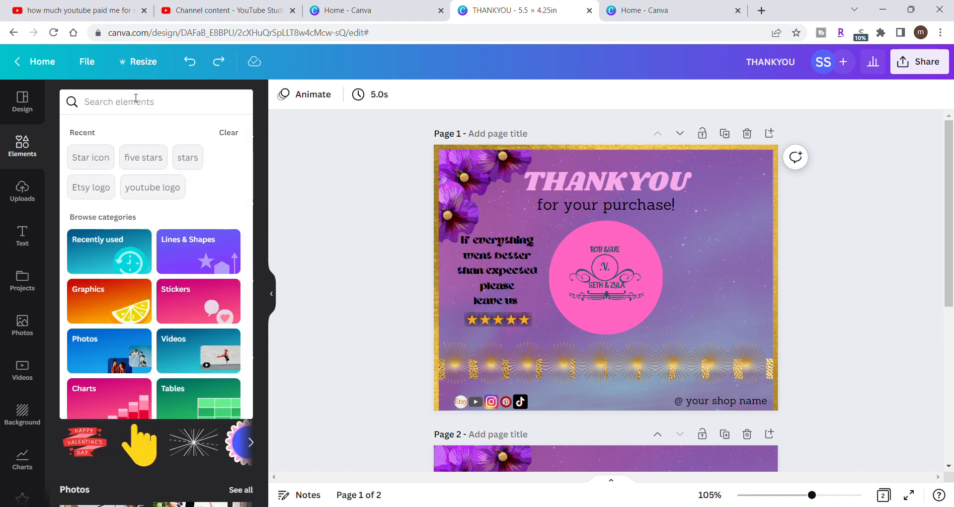
type("qr codes")
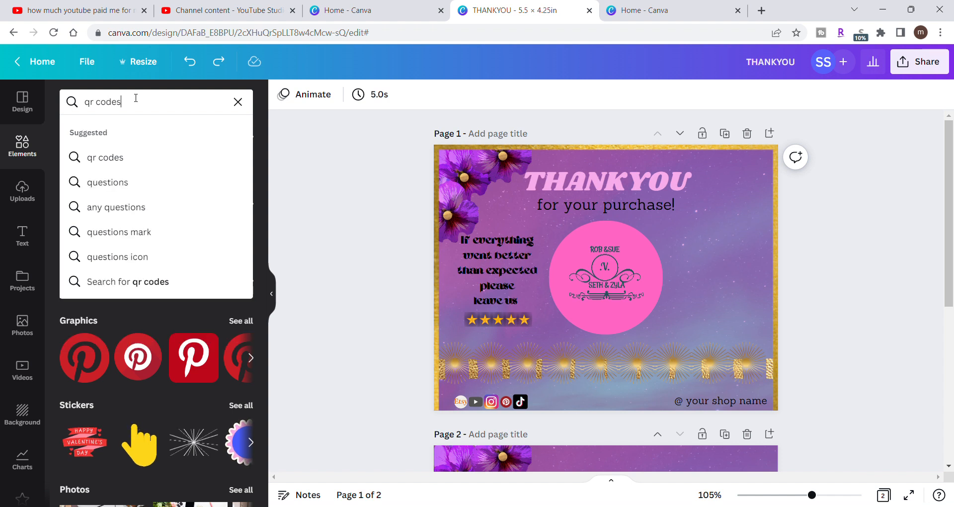
left_click(115, 157)
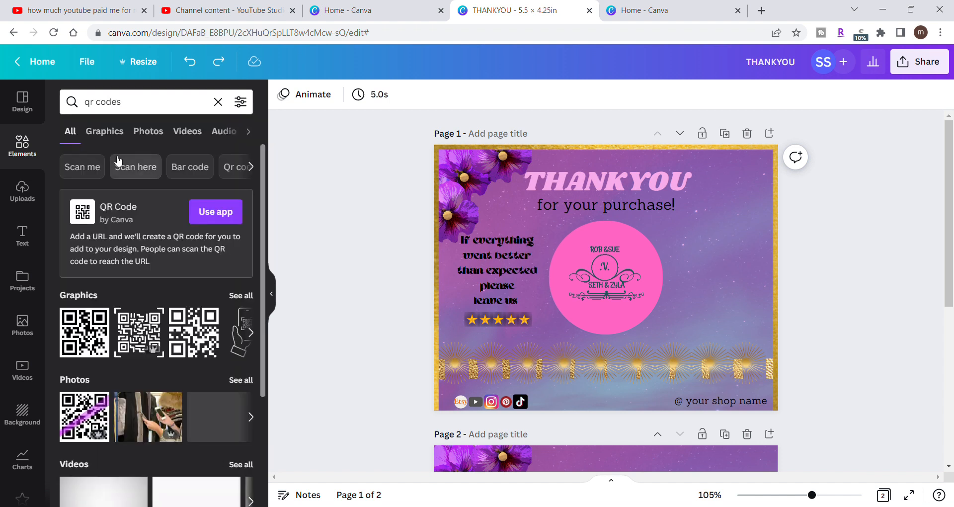
scroll(144, 318, "down", 3)
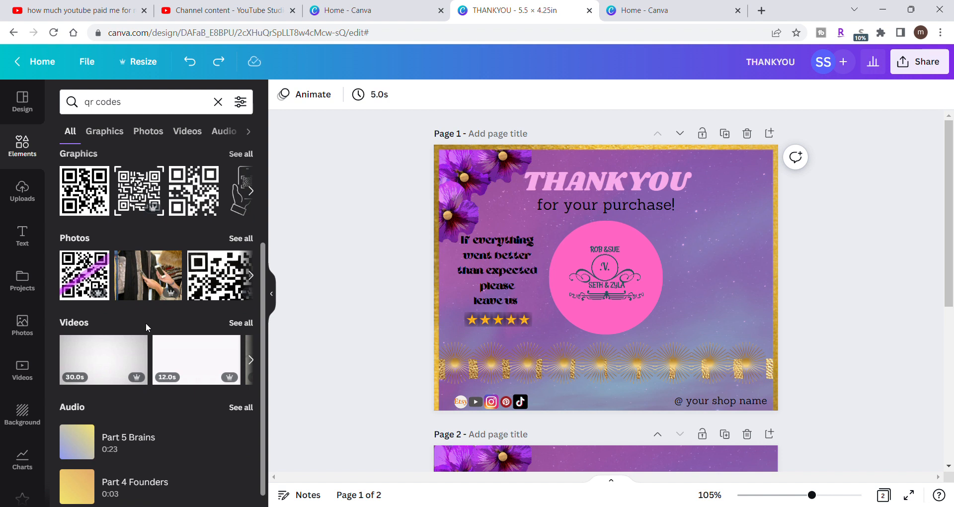
scroll(146, 326, "up", 3)
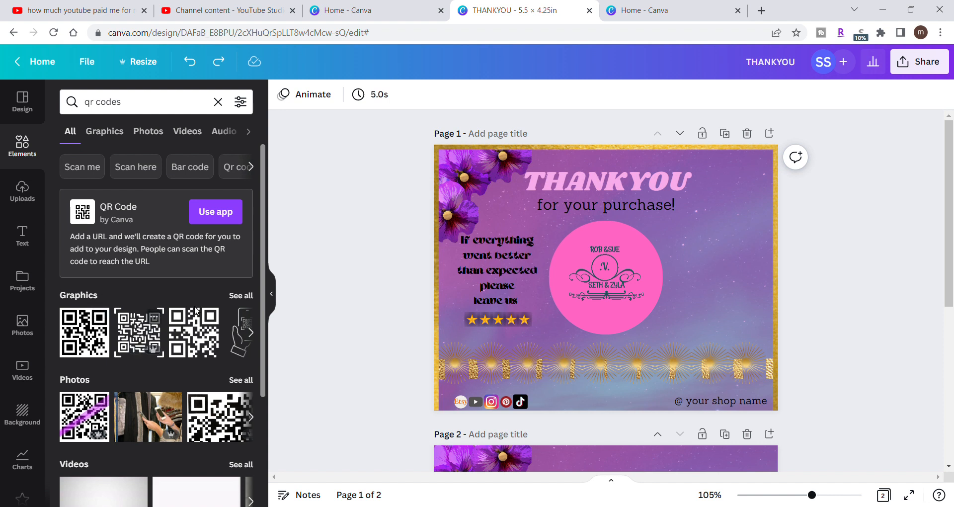
left_click(240, 296)
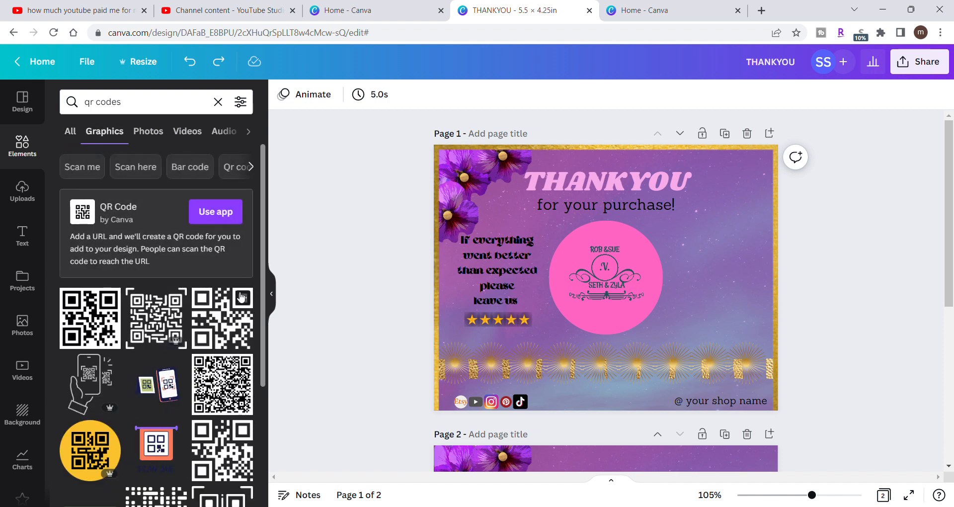
- Examine the QR code graphics for scan-me designs, scan frames and code styles suited to the thank-you card
scroll(236, 377, "down", 3)
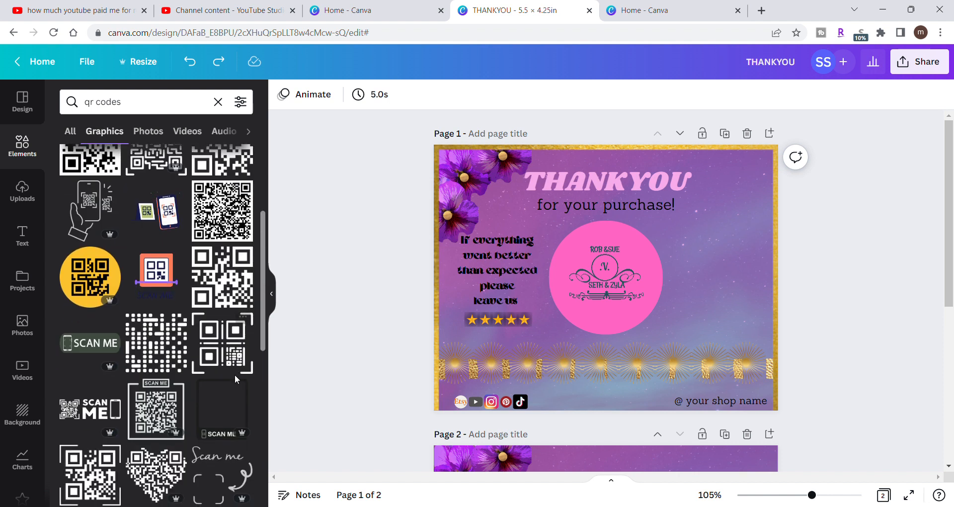
scroll(234, 374, "down", 3)
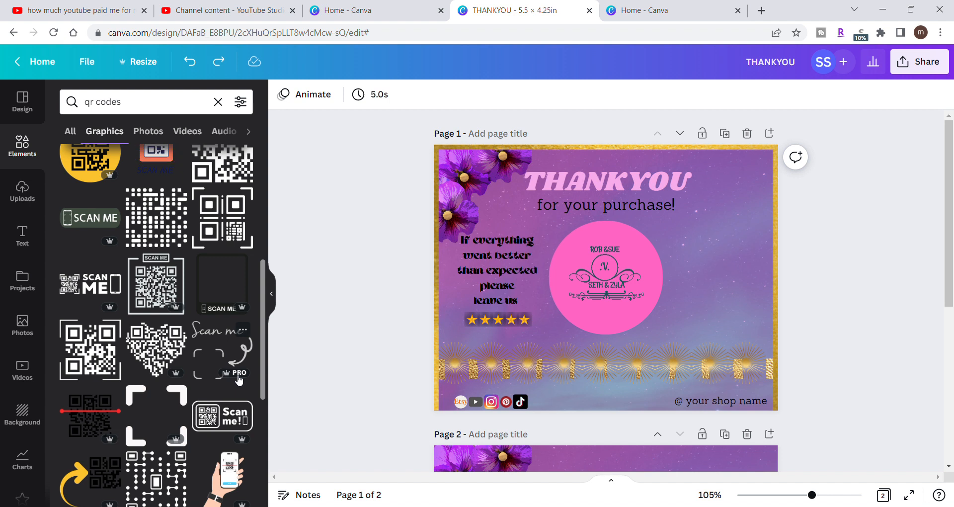
scroll(238, 380, "up", 6)
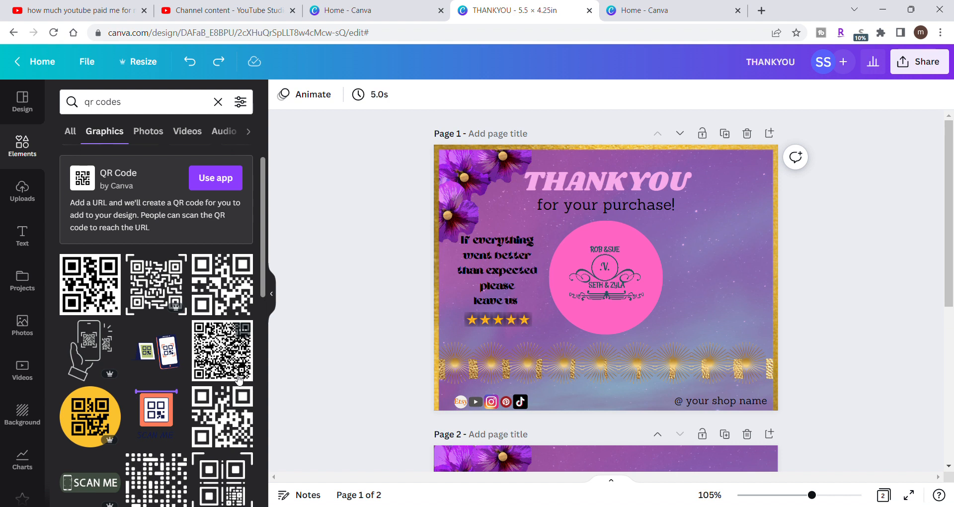
scroll(239, 379, "up", 1)
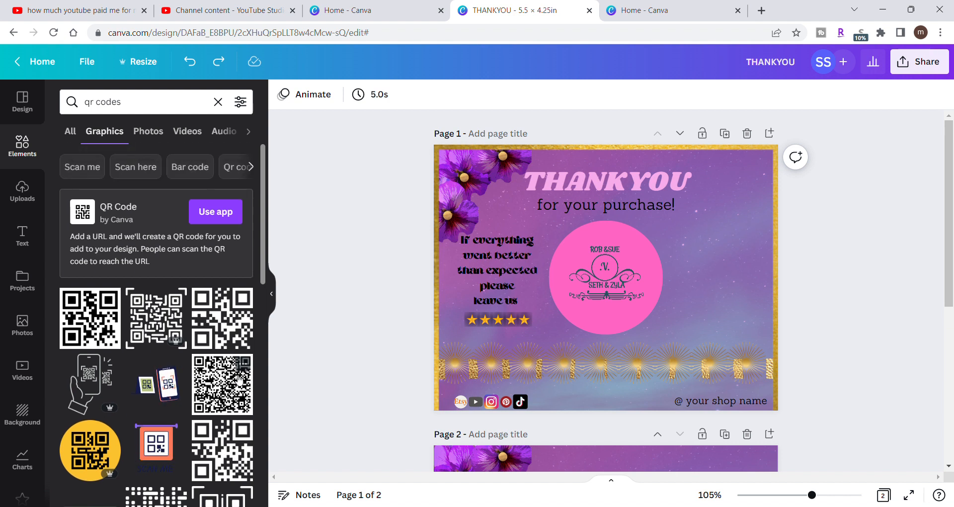
scroll(239, 379, "down", 3)
scroll(239, 379, "down", 5)
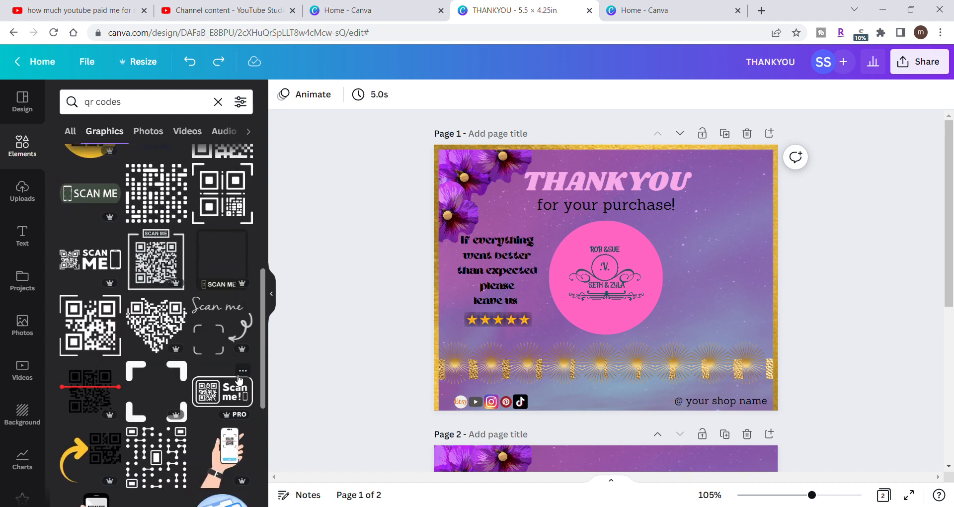
scroll(239, 379, "down", 4)
scroll(239, 379, "up", 7)
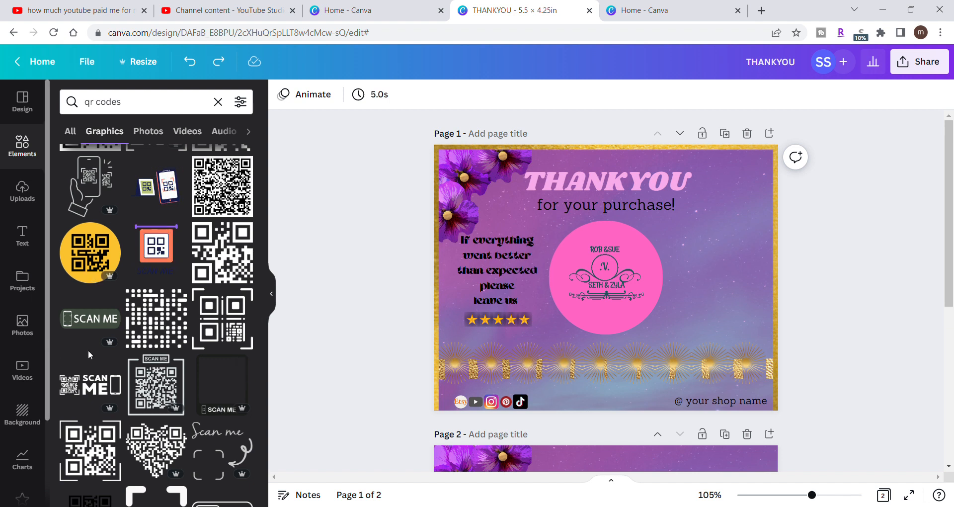
scroll(210, 380, "down", 3)
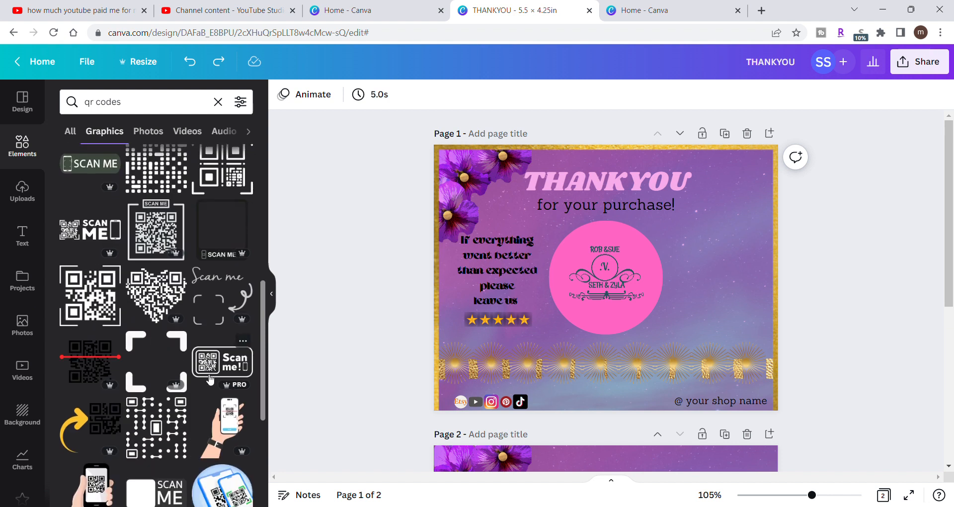
scroll(210, 379, "down", 3)
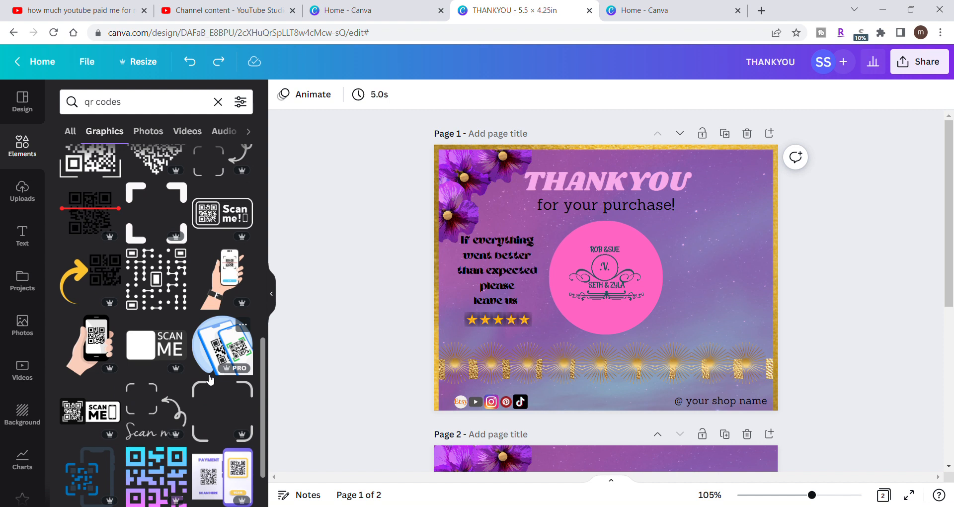
scroll(210, 380, "down", 4)
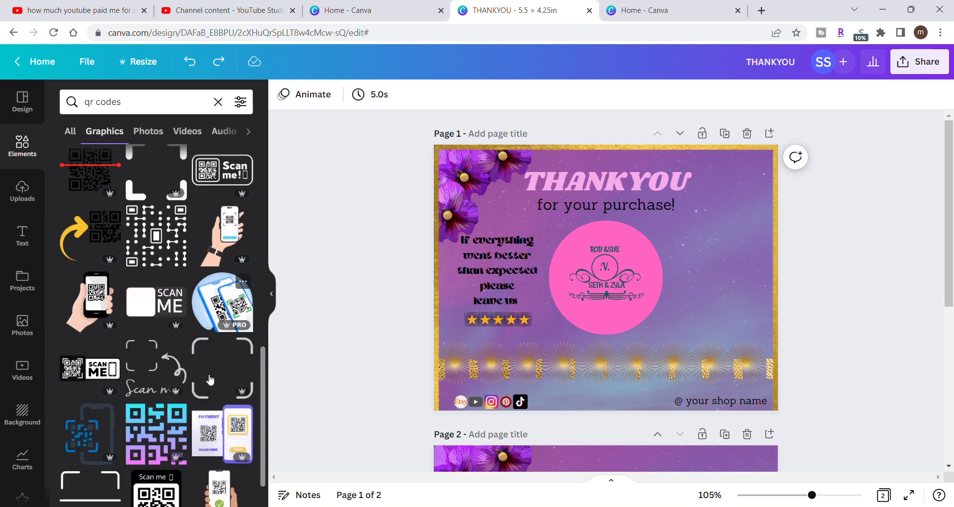
scroll(210, 379, "down", 1)
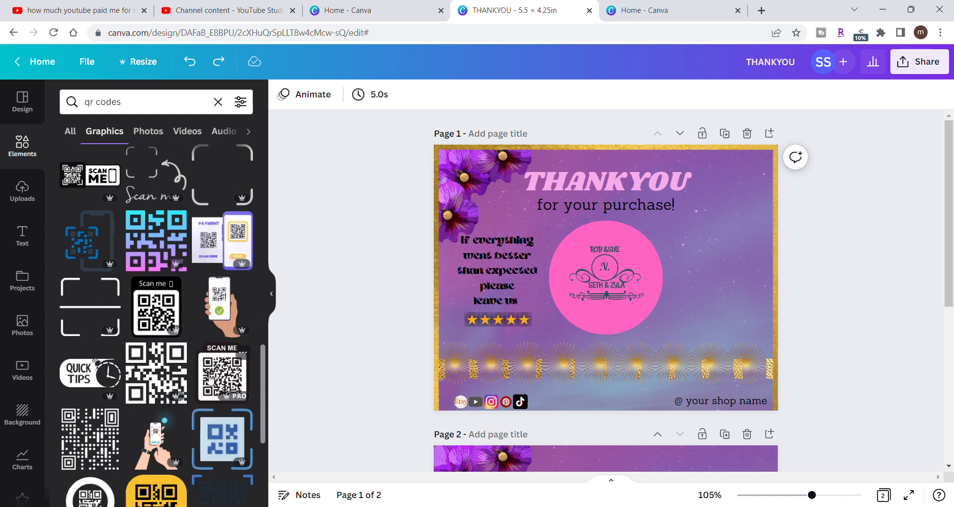
scroll(210, 380, "down", 4)
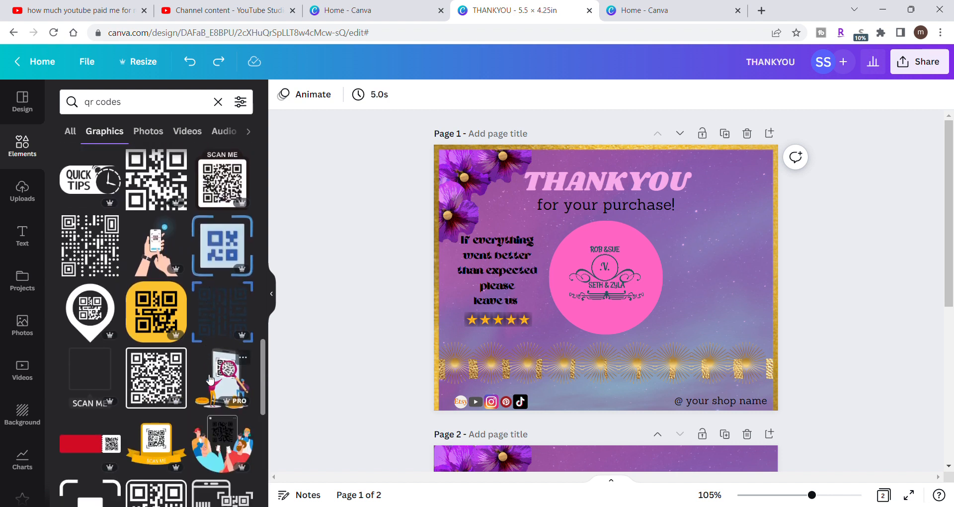
scroll(211, 379, "down", 1)
scroll(210, 380, "down", 3)
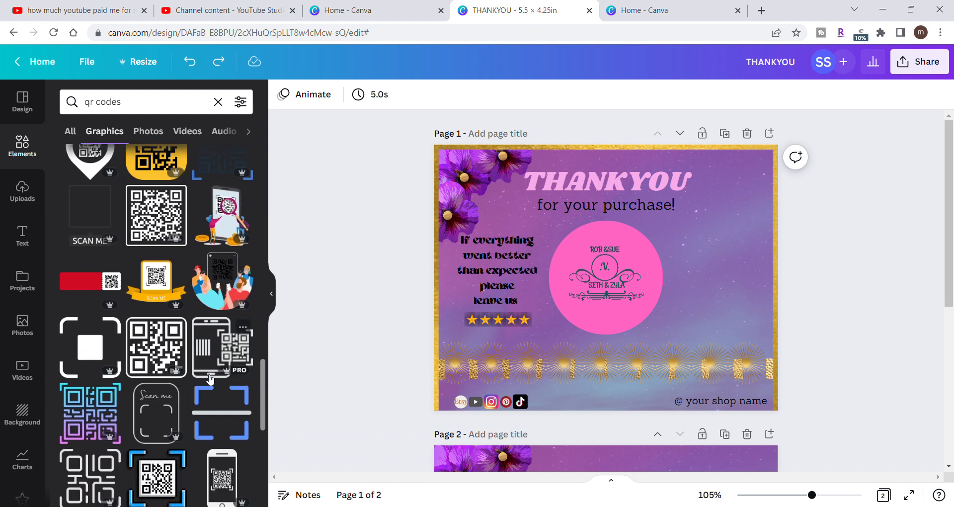
scroll(210, 380, "down", 3)
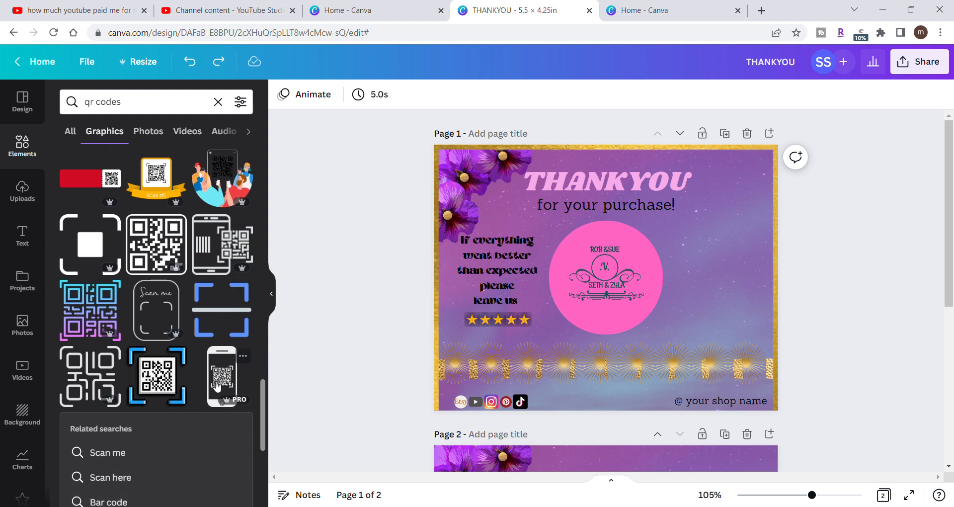
scroll(189, 364, "up", 2)
scroll(189, 364, "down", 1)
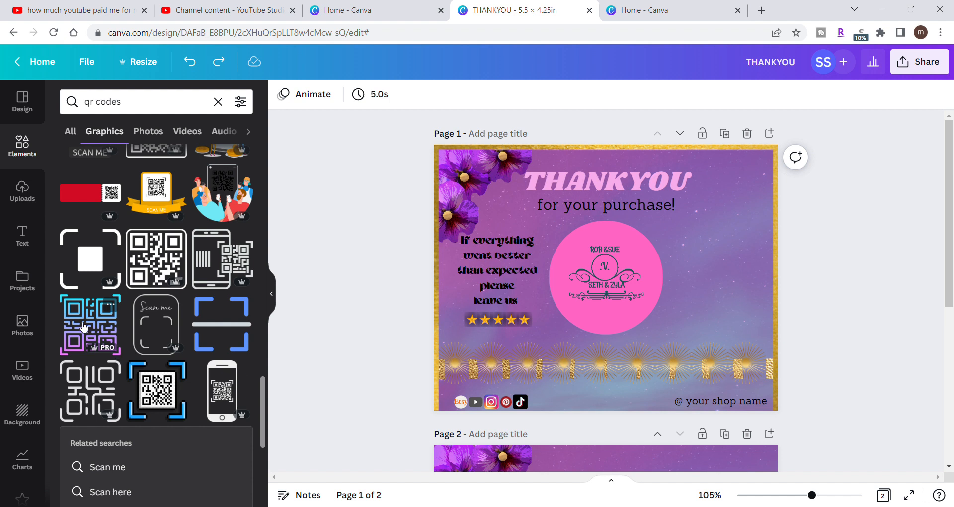
- Add the dense square black-and-white QR code graphic from the graphics results to page 1
scroll(157, 313, "up", 6)
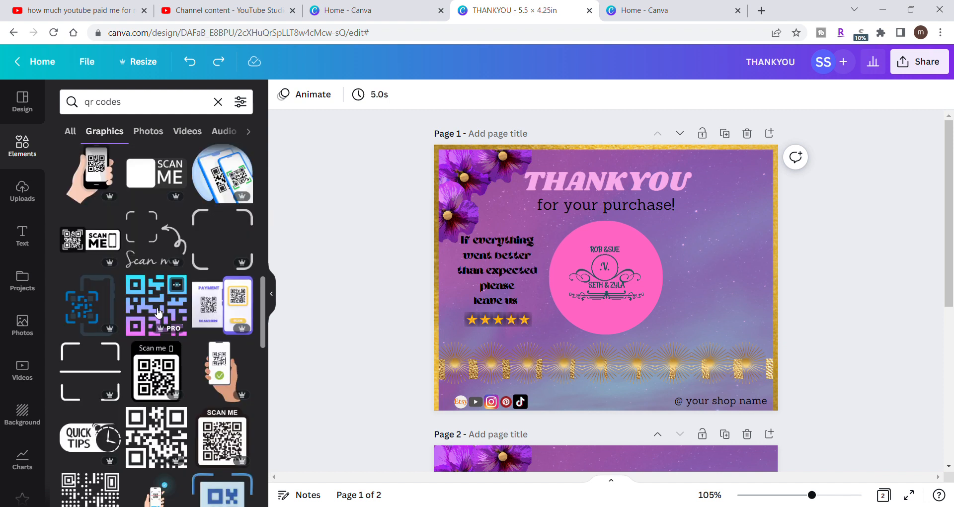
scroll(157, 312, "up", 5)
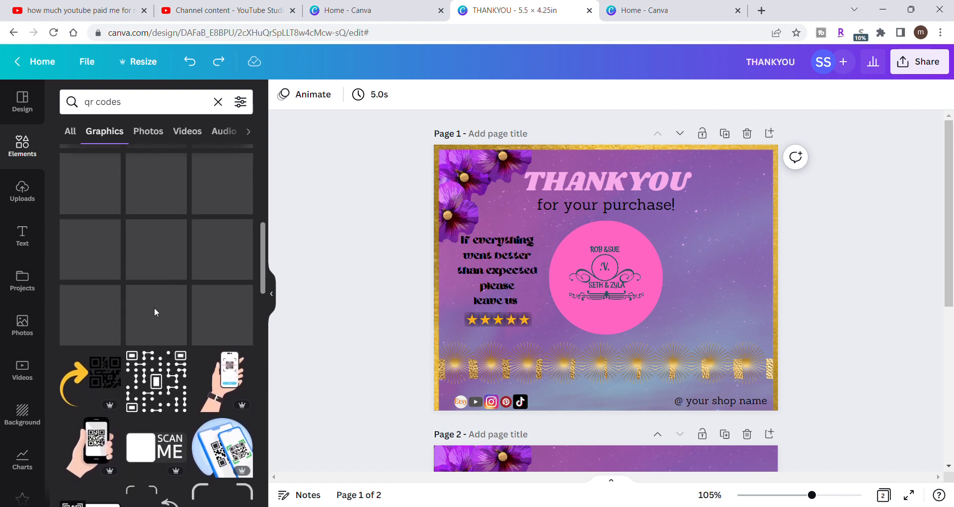
scroll(155, 311, "up", 2)
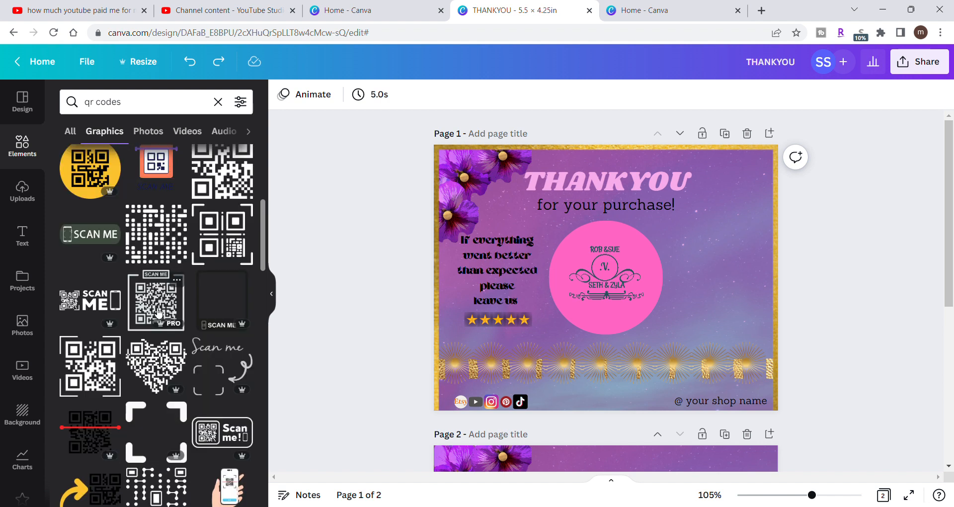
scroll(158, 312, "up", 2)
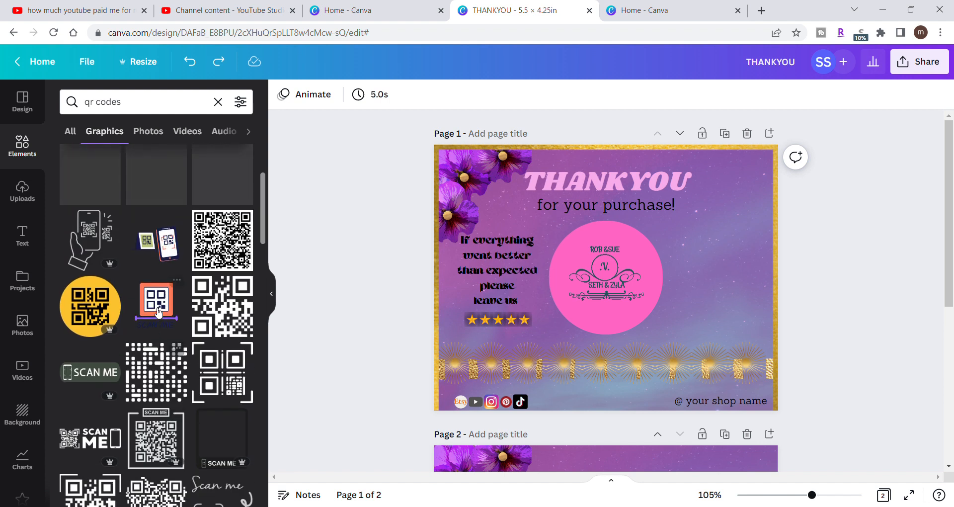
scroll(158, 312, "up", 2)
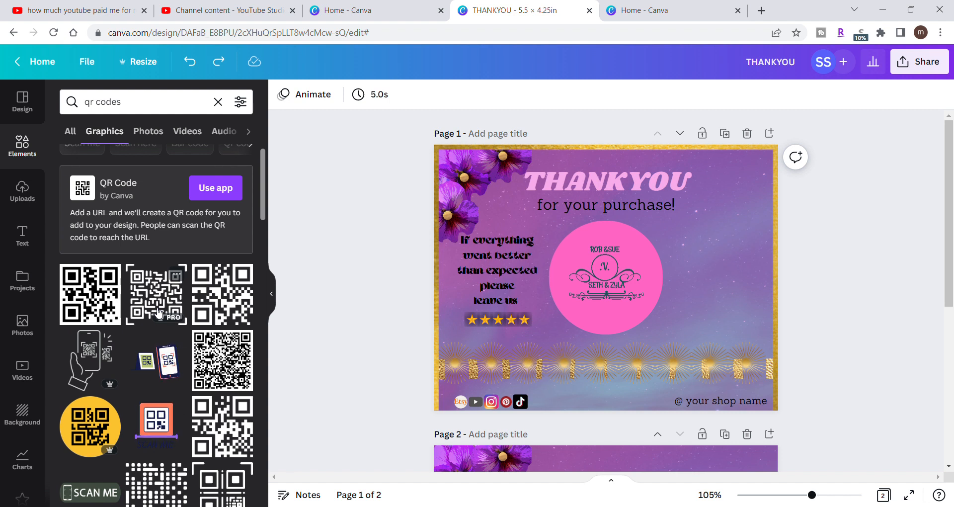
left_click(230, 354)
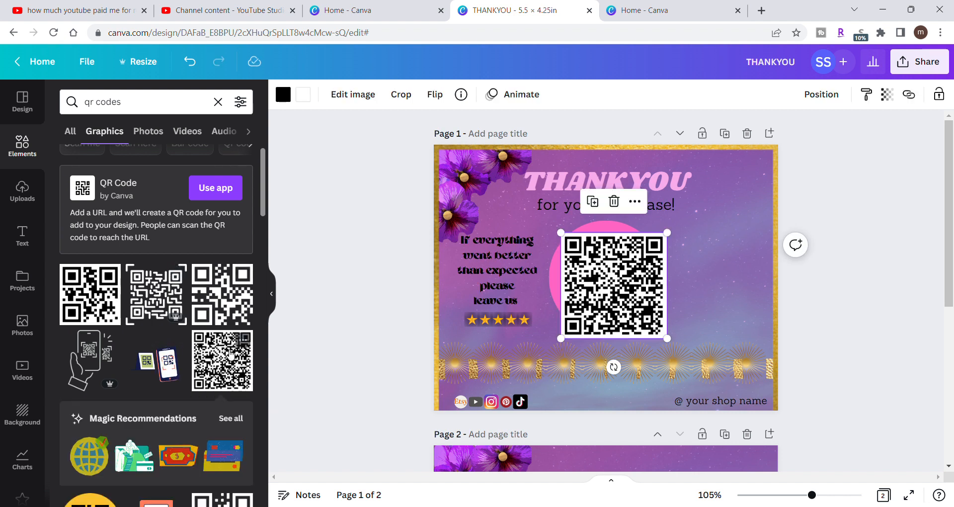
- Shrink the QR code and place it in page 1's upper-right corner, just inside the gold frame
left_click_drag(642, 284, 748, 254)
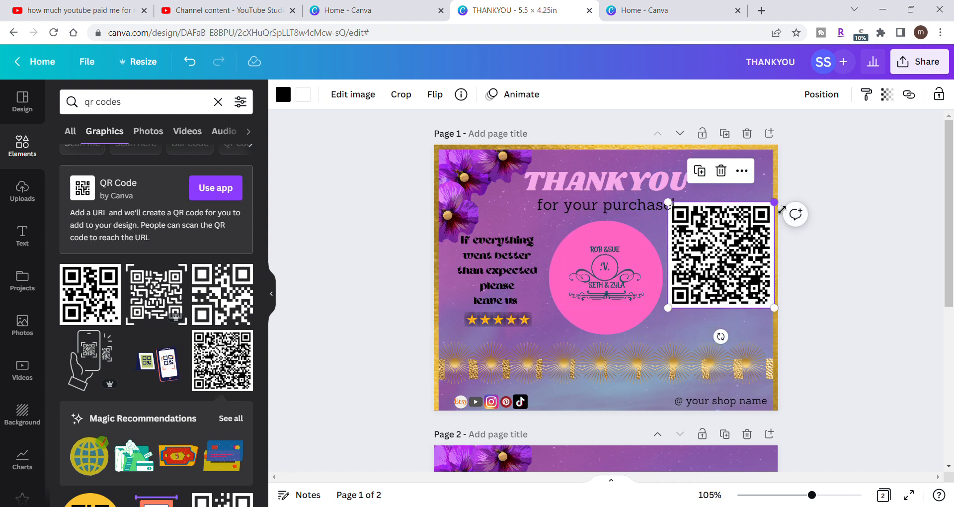
left_click_drag(781, 209, 743, 189)
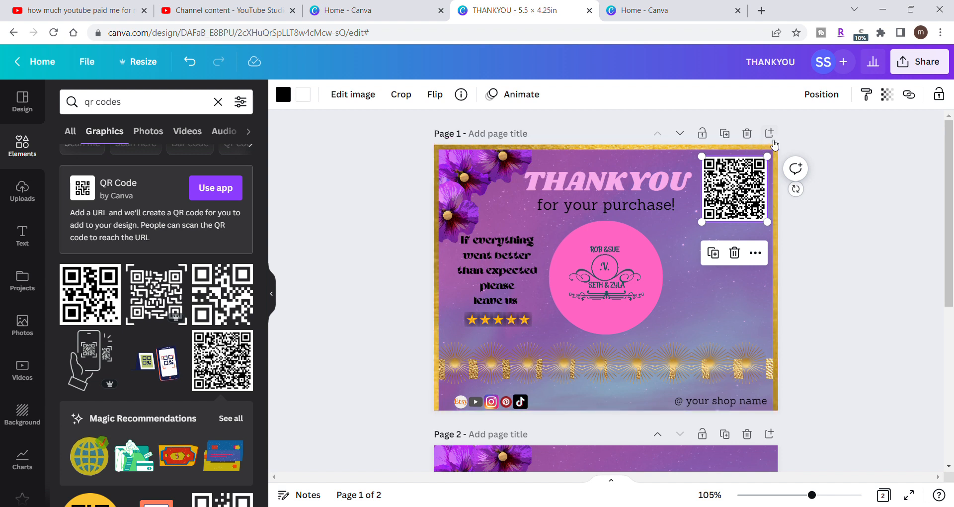
left_click_drag(777, 161, 754, 183)
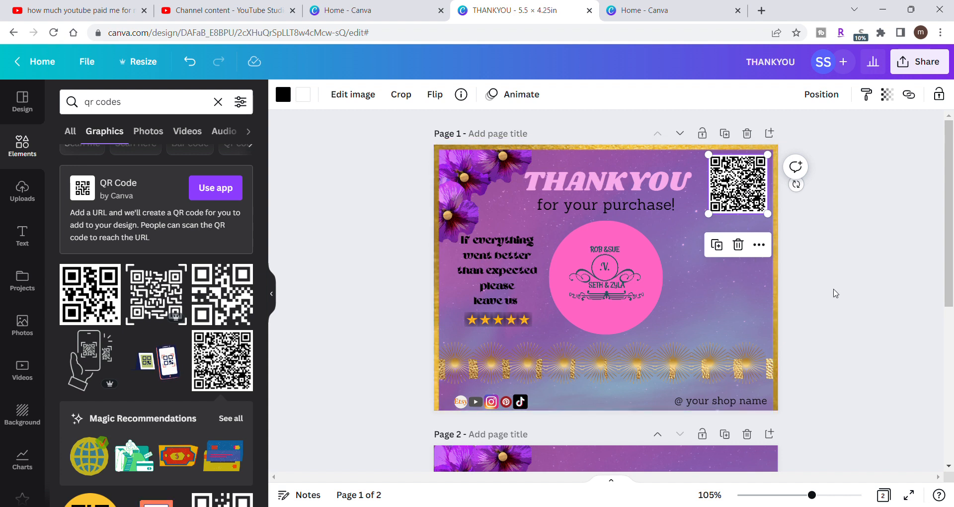
left_click(835, 293)
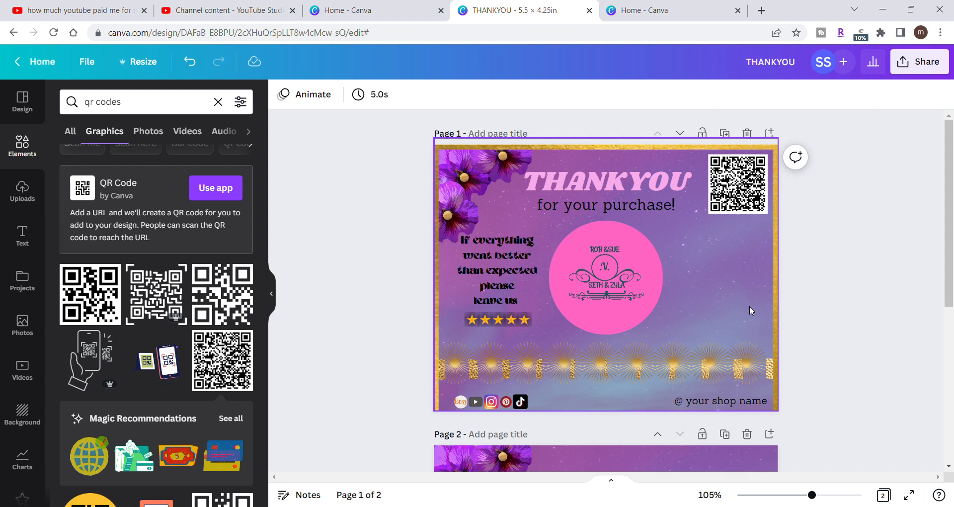
- Add a body text box to page 1 and set its font to Amsterdam One
left_click(31, 243)
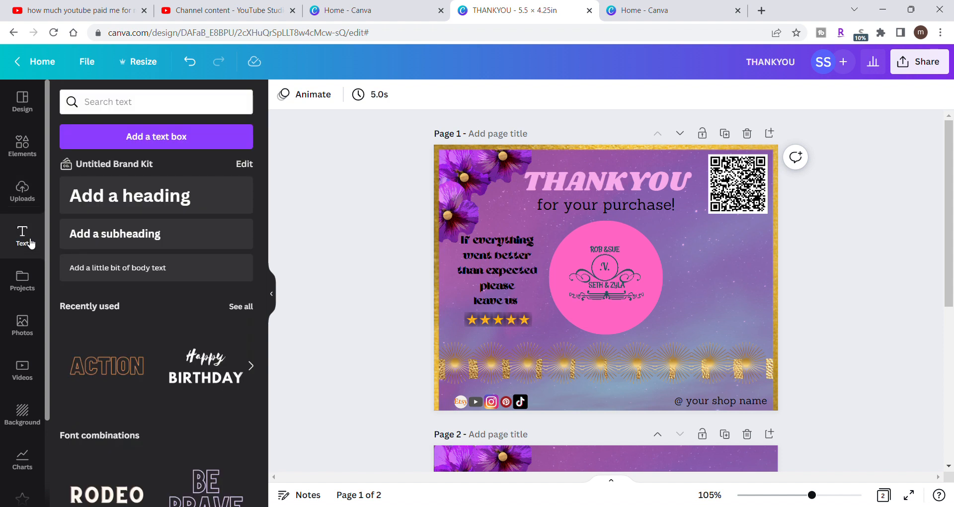
left_click(151, 267)
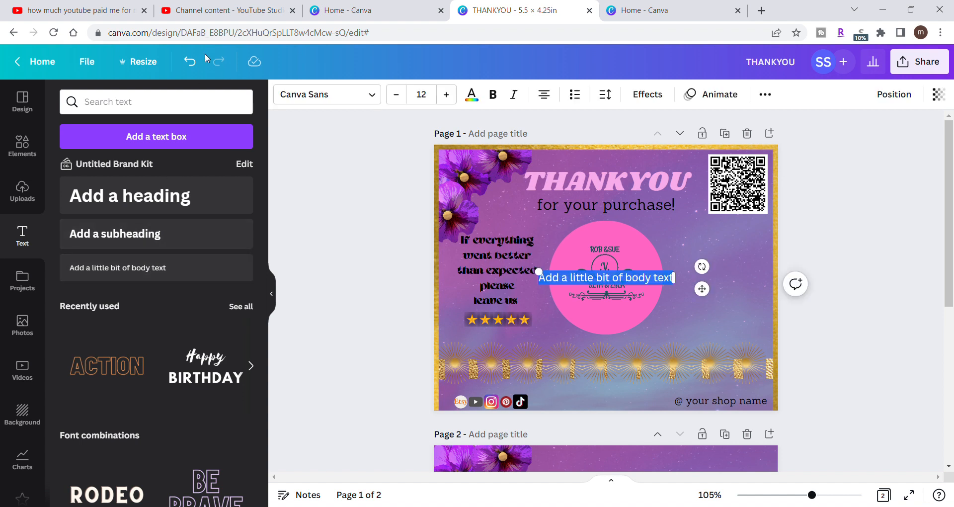
left_click(378, 97)
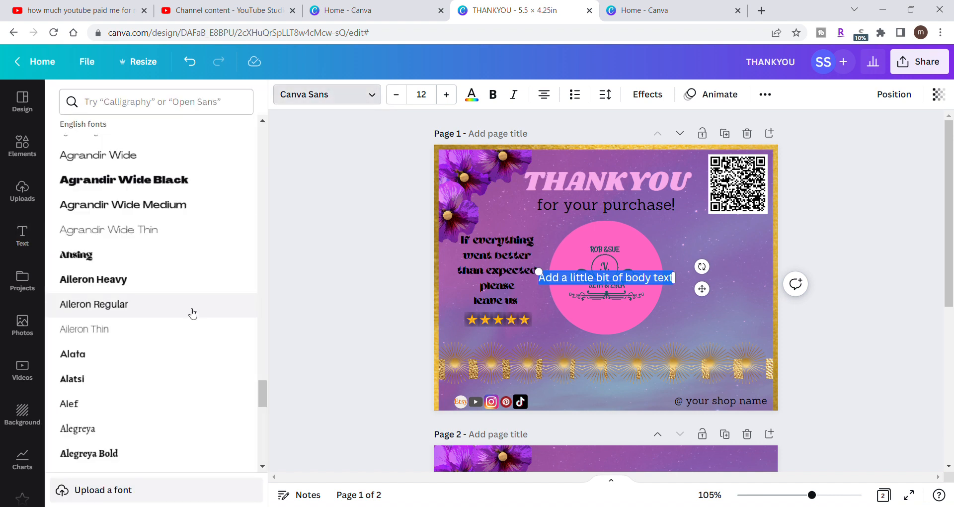
scroll(193, 313, "up", 4)
scroll(193, 313, "down", 10)
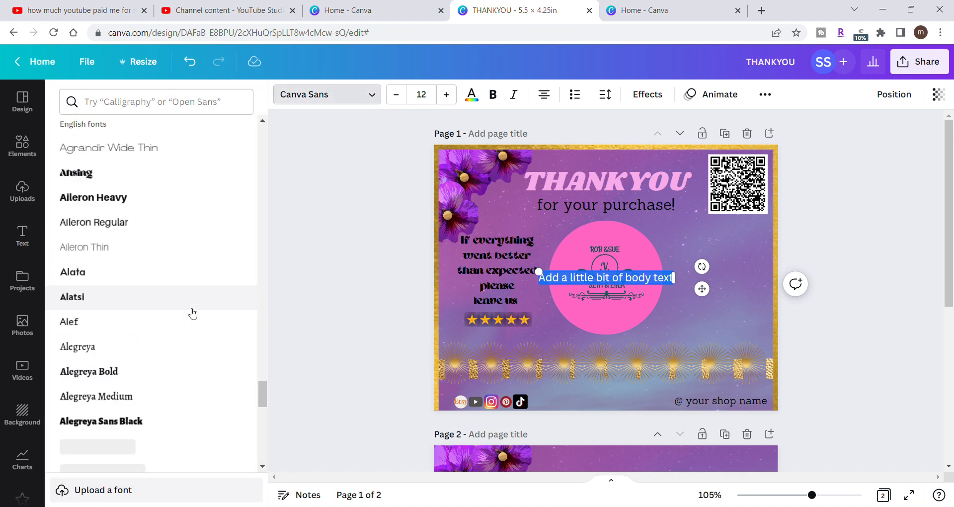
scroll(193, 313, "down", 6)
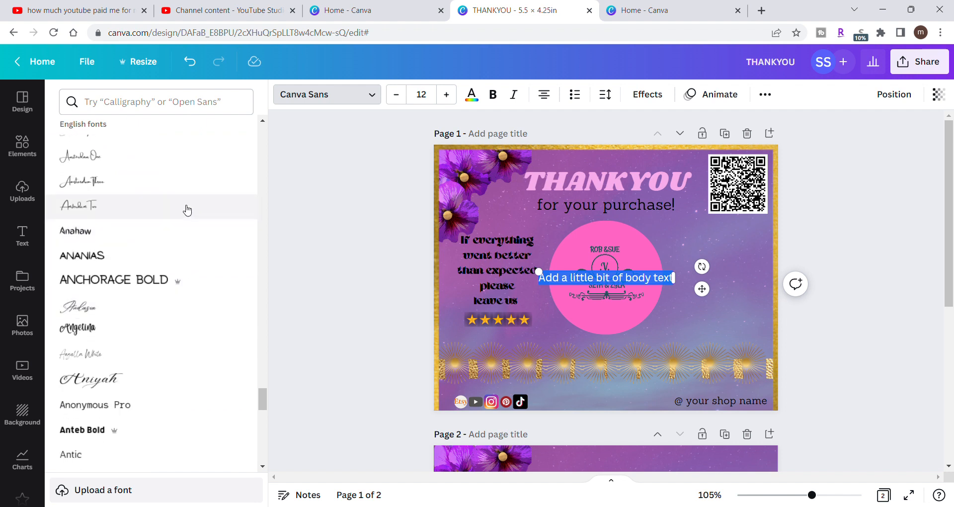
left_click(185, 164)
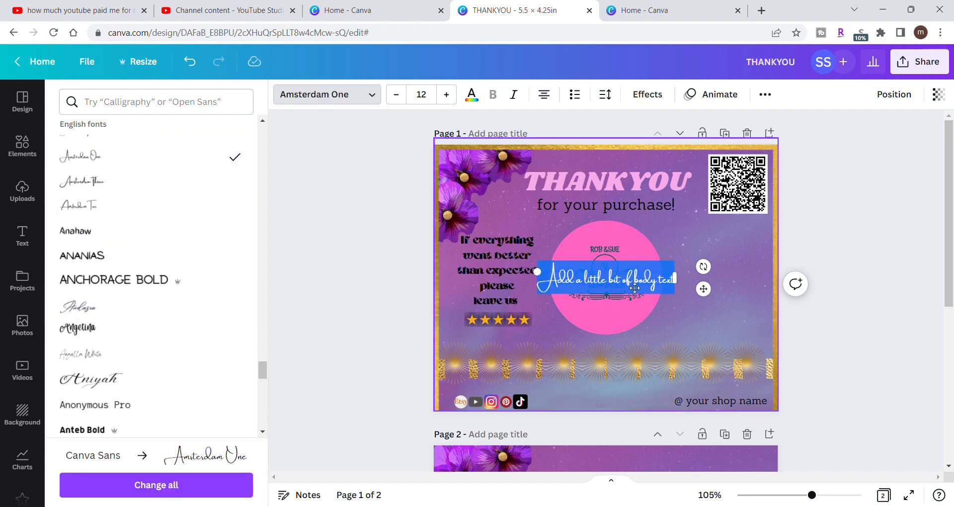
- Replace the placeholder body text with "We appreciate you" and move it to the right of the pink logo circle
key("BackSpace")
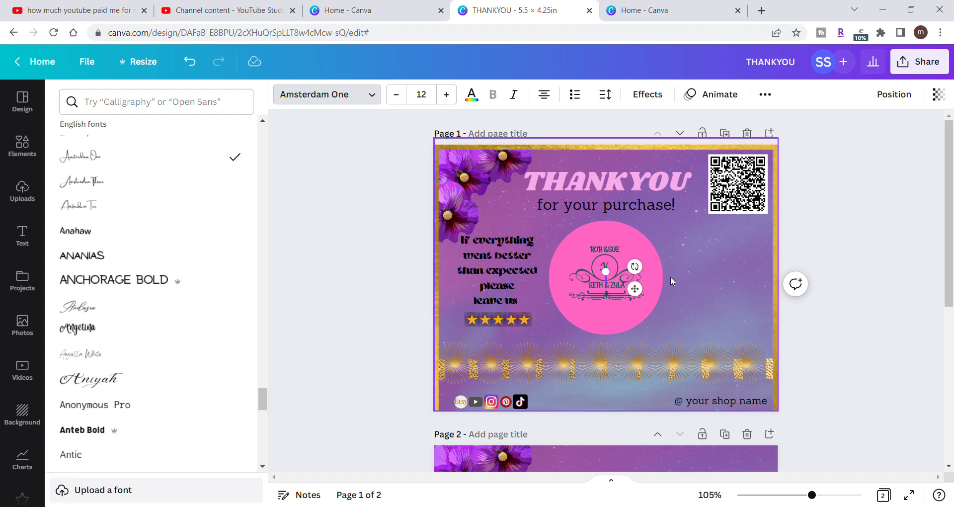
type("We")
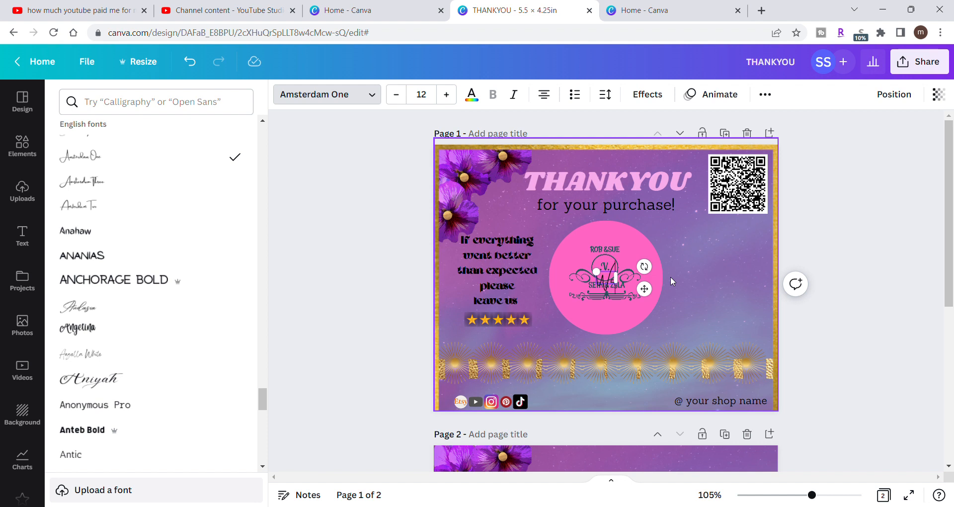
type("appreciate your")
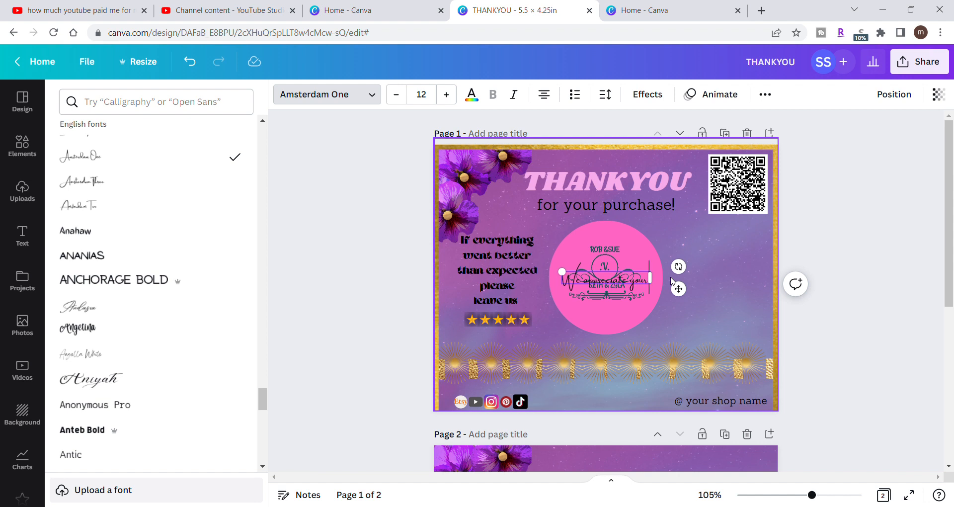
key("BackSpace")
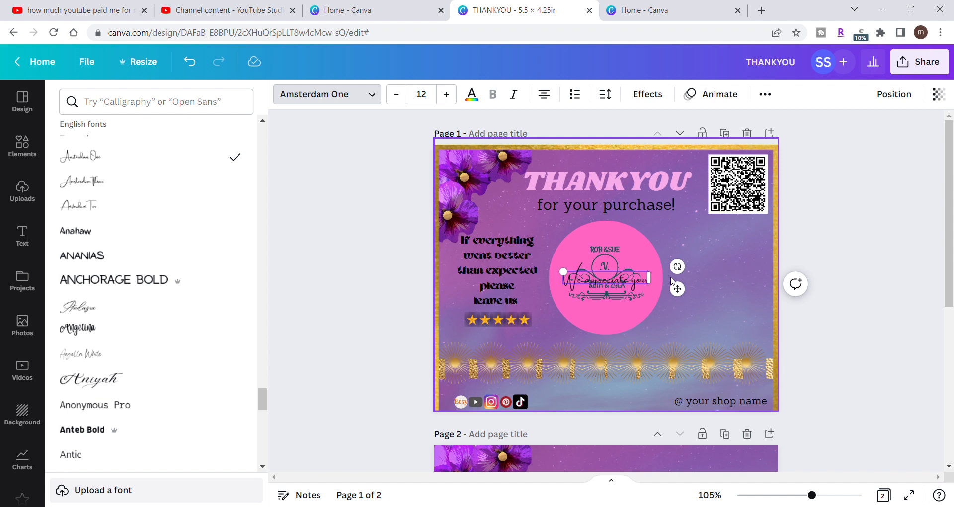
key("BackSpace")
key("BackSpace")
key("BackSpace")
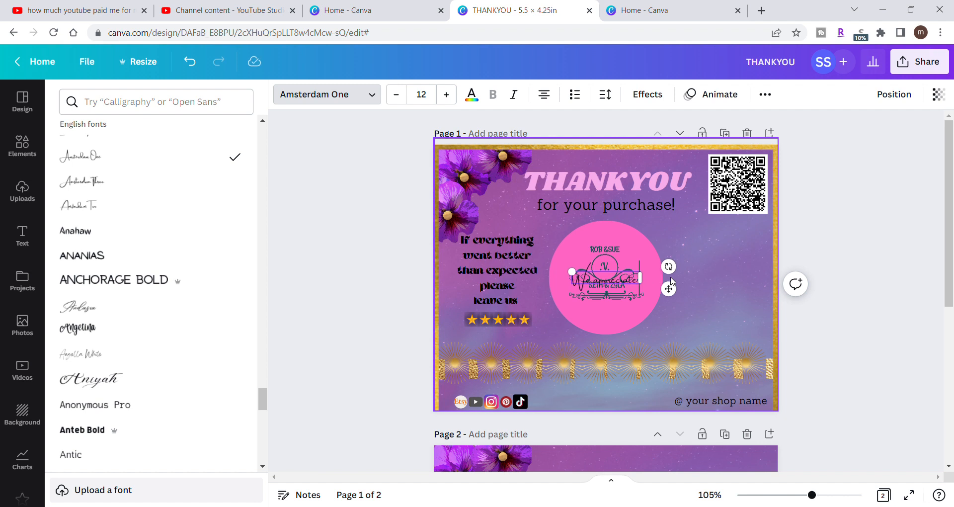
type("you")
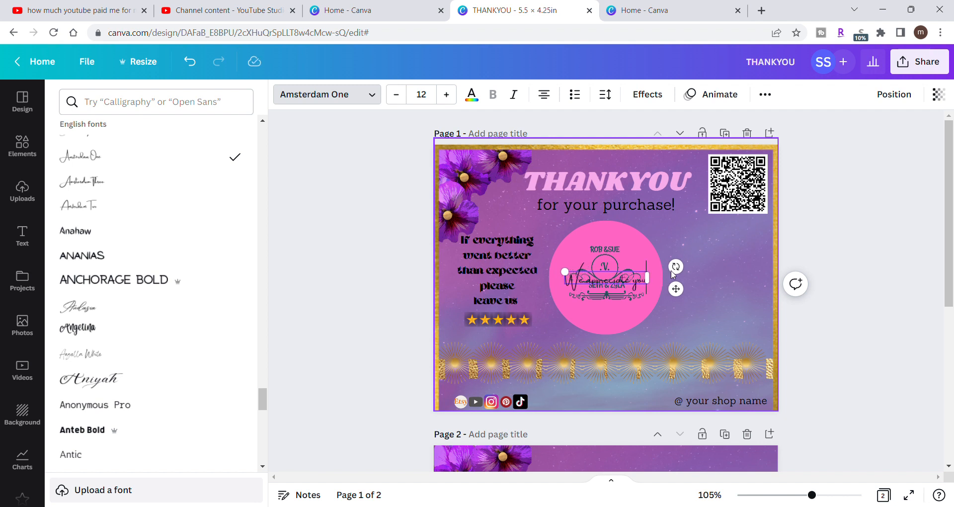
left_click_drag(643, 269, 752, 269)
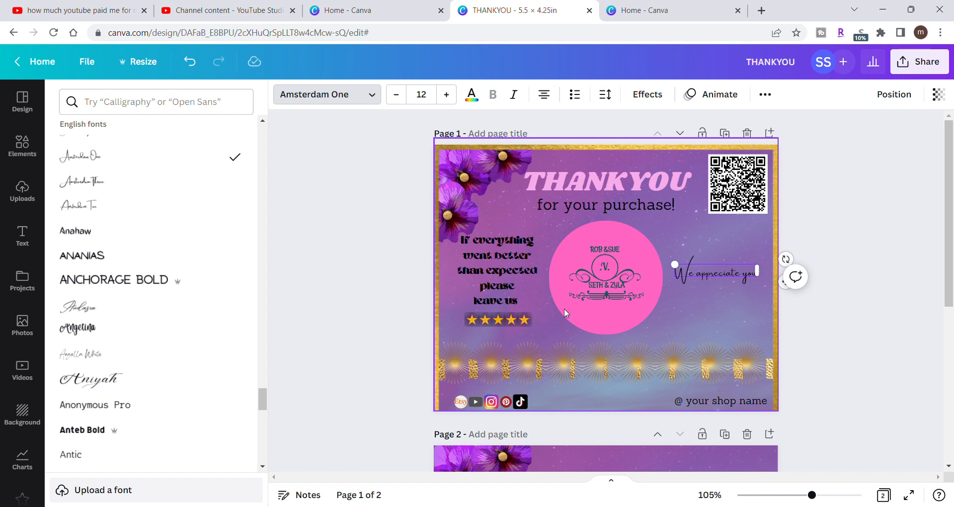
left_click(728, 268)
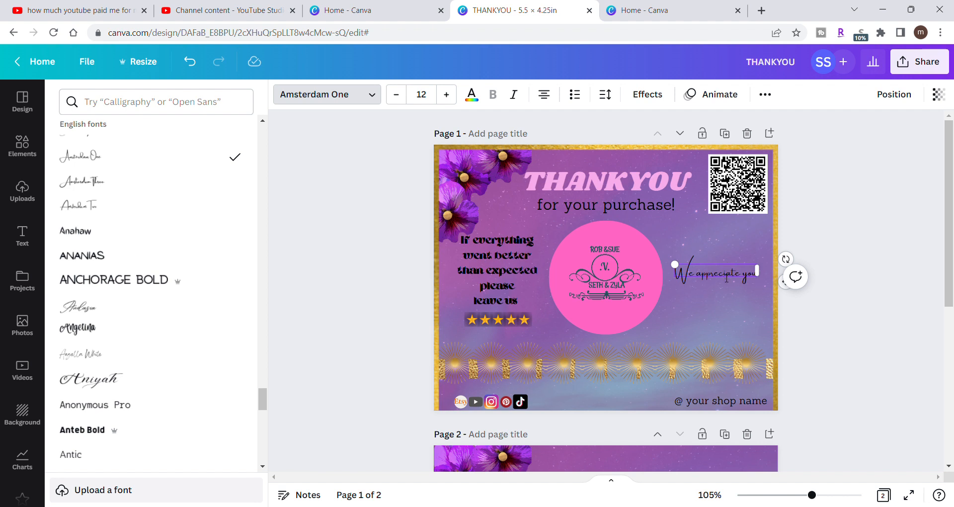
- Apply the Curve shape effect to the "We appreciate you" text and set its curve to 28
left_click(658, 96)
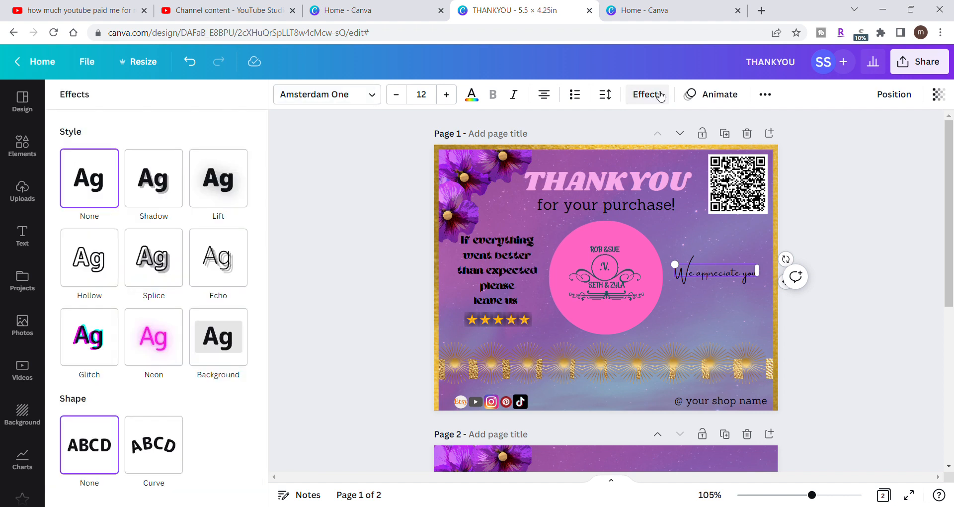
left_click(156, 447)
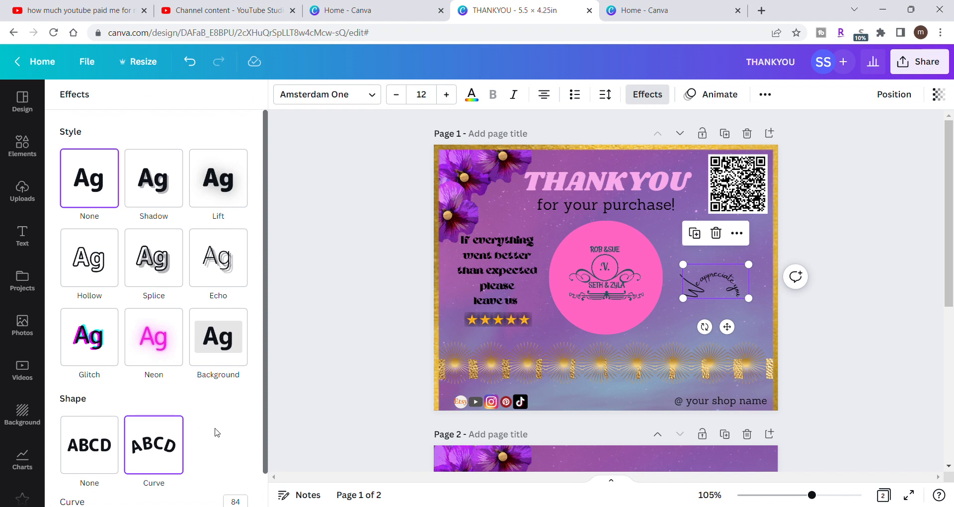
left_click_drag(264, 464, 272, 497)
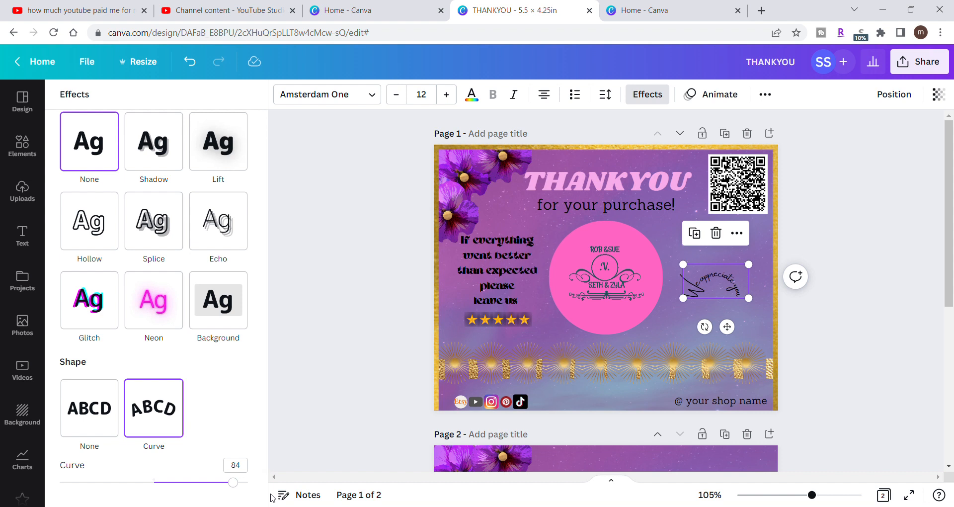
left_click_drag(239, 482, 174, 482)
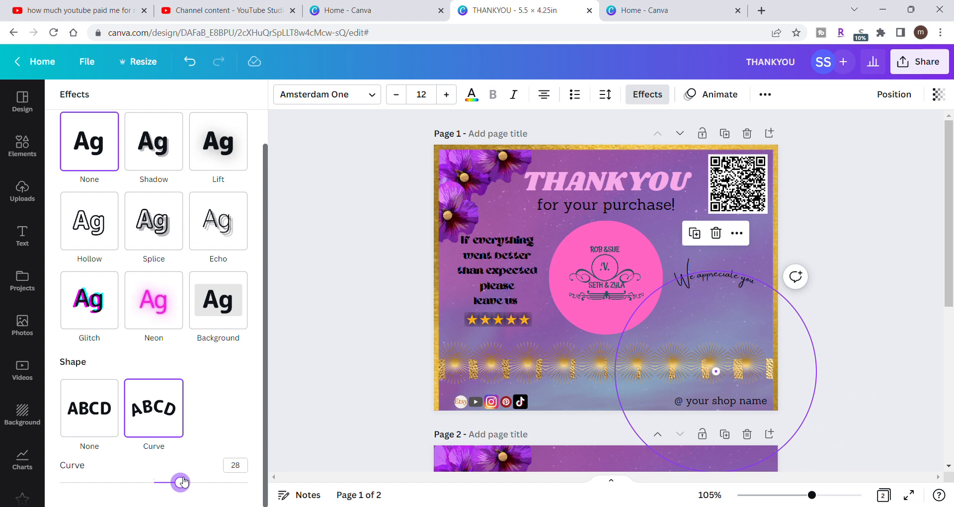
left_click_drag(183, 481, 180, 480)
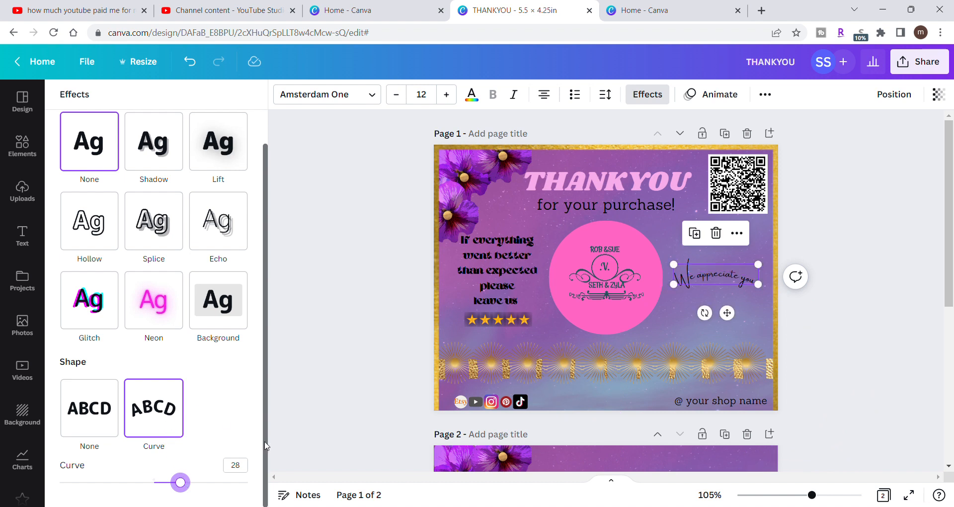
- Try the curved text above the pink logo circle, return it to the circle's lower right, and set its curve to 17
left_click_drag(698, 276, 592, 221)
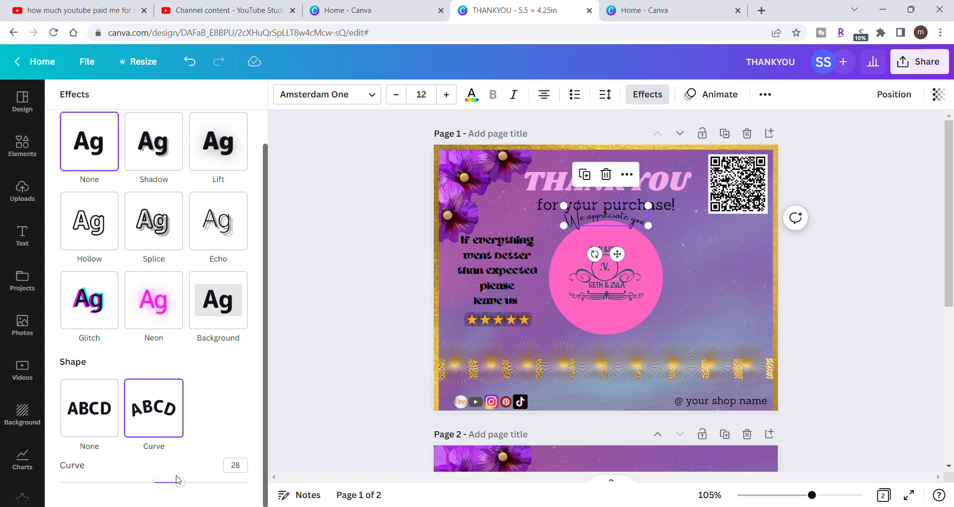
mouse_move(180, 482)
left_mouse_down()
mouse_move(169, 482)
mouse_move(189, 482)
mouse_move(164, 483)
left_mouse_up()
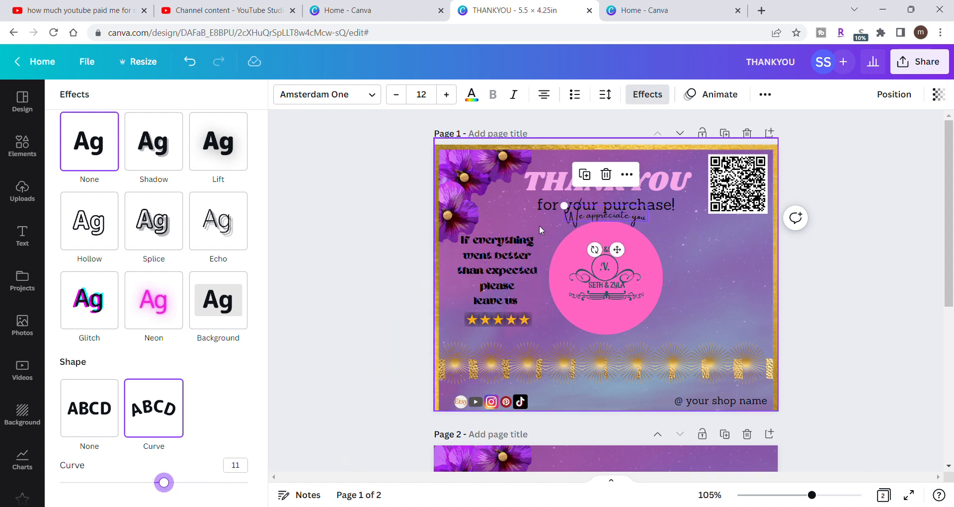
left_click_drag(580, 216, 695, 304)
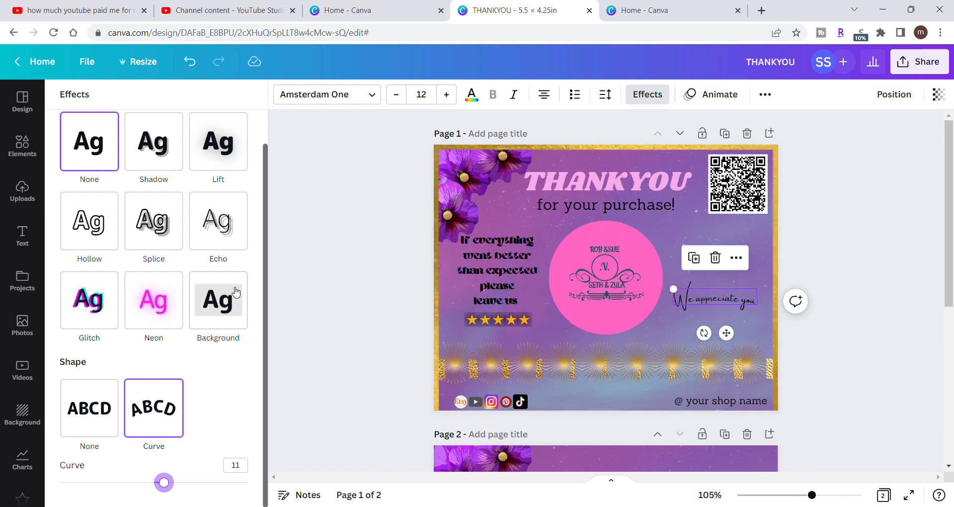
mouse_move(169, 488)
left_mouse_down()
mouse_move(146, 490)
mouse_move(210, 497)
mouse_move(174, 494)
left_mouse_up()
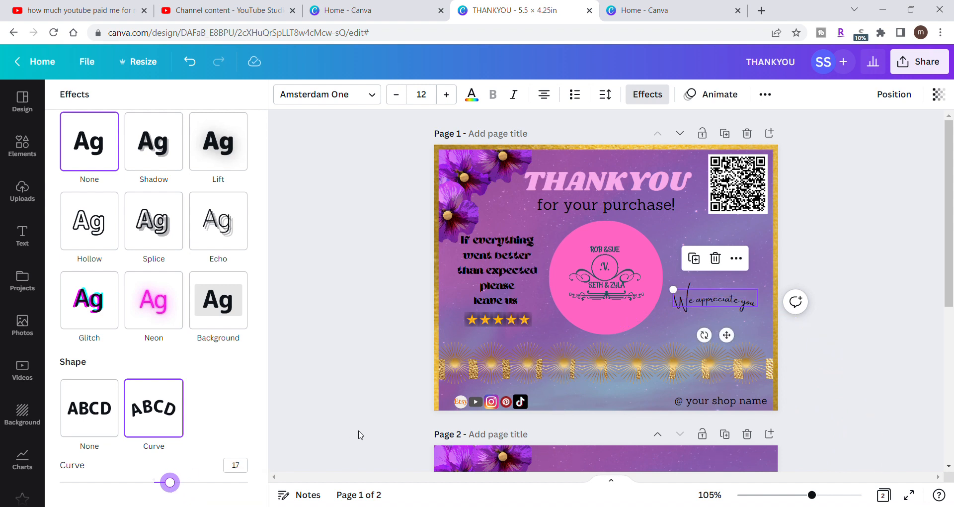
left_click_drag(726, 300, 726, 299)
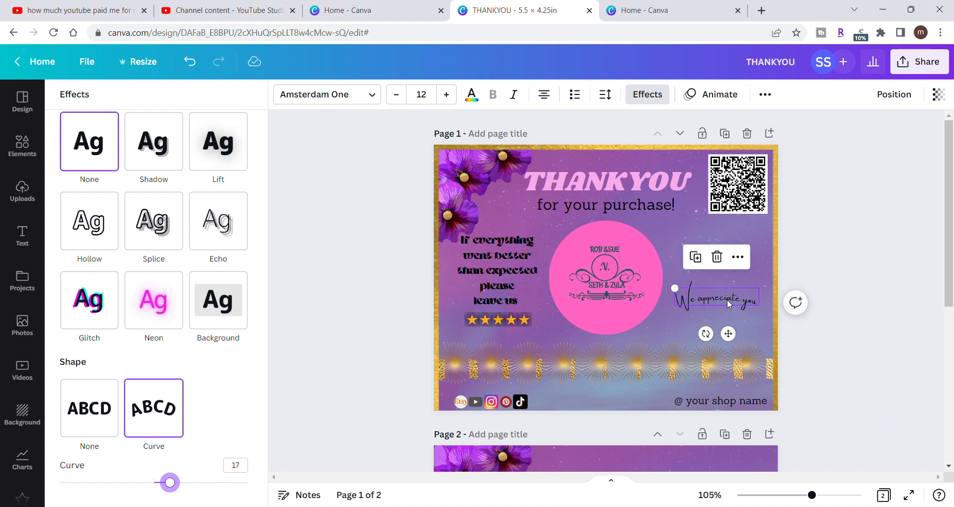
left_click(815, 240)
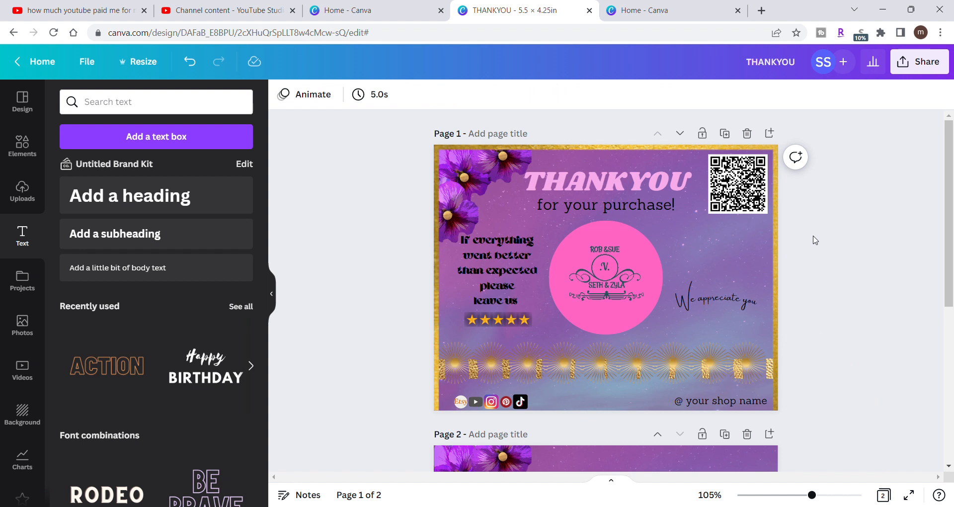
- Move the "We appreciate you" text slightly higher beside the pink logo circle on page 1
left_click_drag(731, 294, 735, 276)
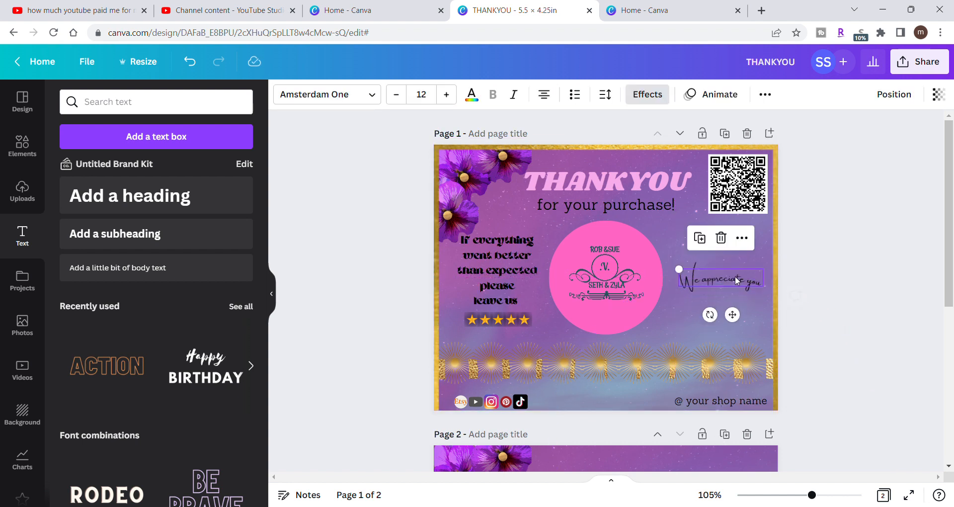
left_click(837, 258)
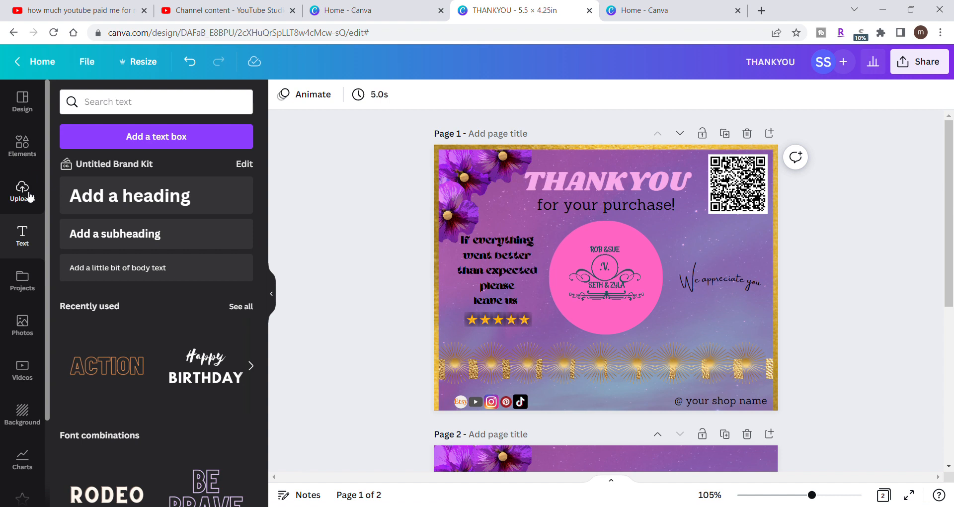
- Try a small gold ginkgo leaf from the recently used elements beneath the "We appreciate you" text, and delete it
left_click(21, 145)
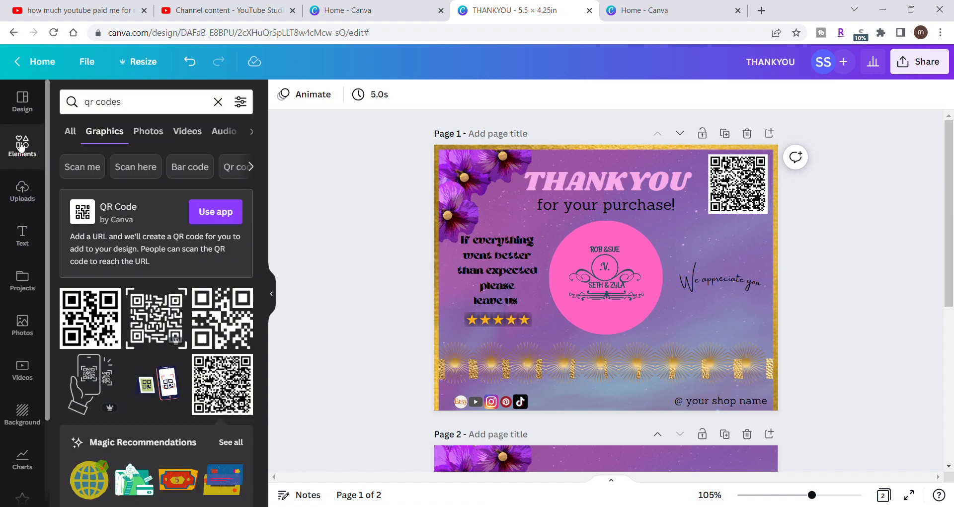
left_click(218, 103)
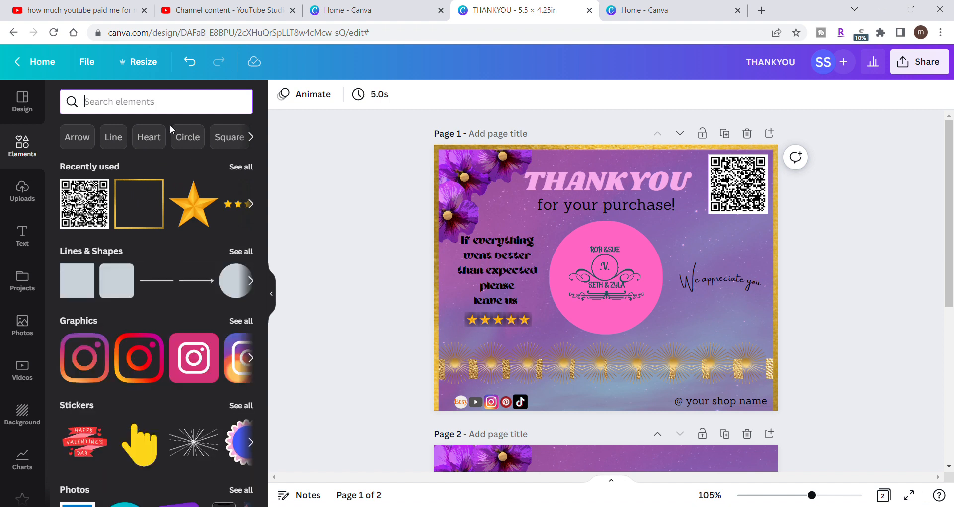
left_click(243, 167)
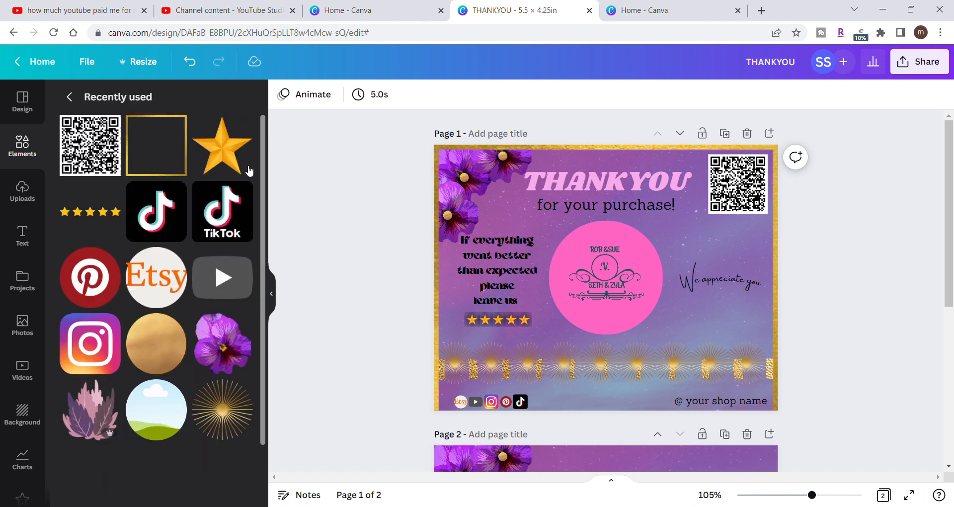
scroll(169, 299, "down", 2)
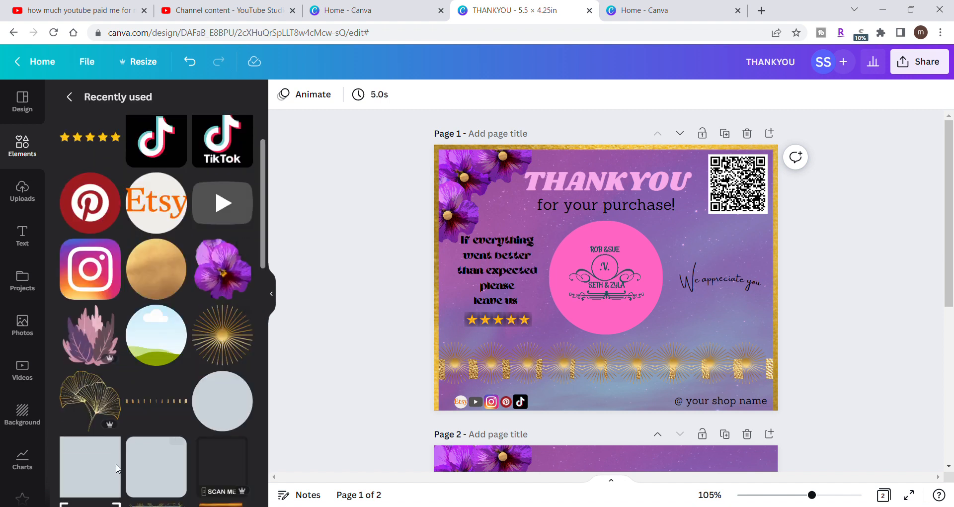
left_click(89, 410)
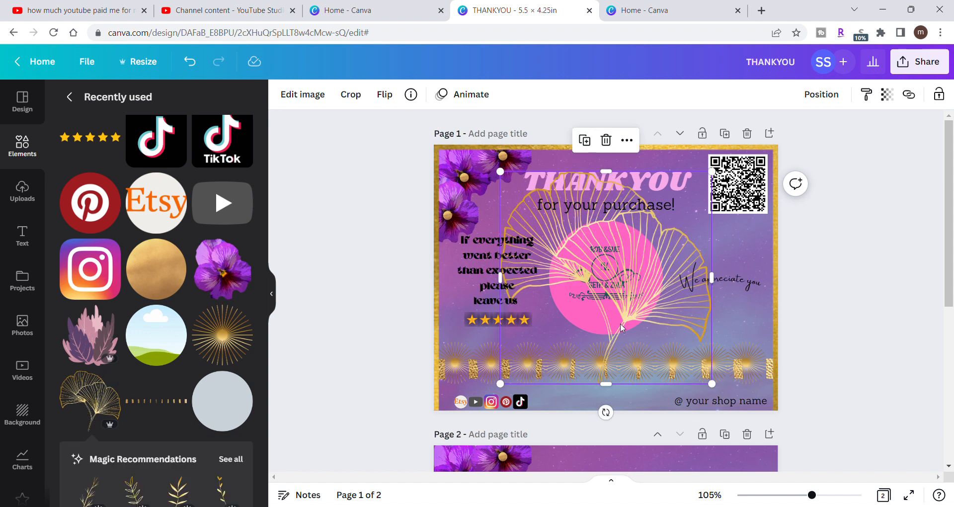
left_click_drag(505, 387, 654, 247)
left_click_drag(696, 209, 741, 316)
left_click(824, 247)
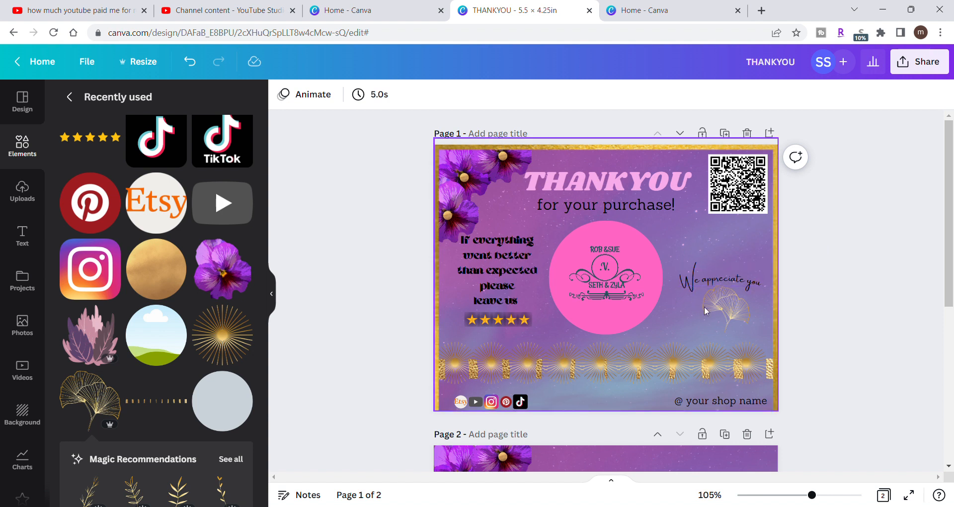
left_click(717, 309)
key("Delete")
- Search the elements for "gold heart" and add the gold glitter heart graphic with an outer outline to page 1
left_click(70, 97)
left_click(111, 102)
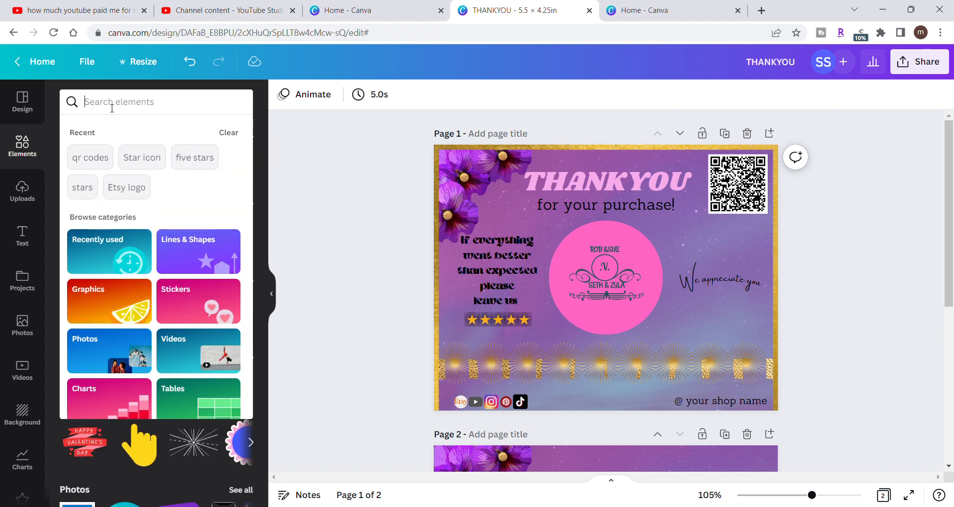
type("gold heart")
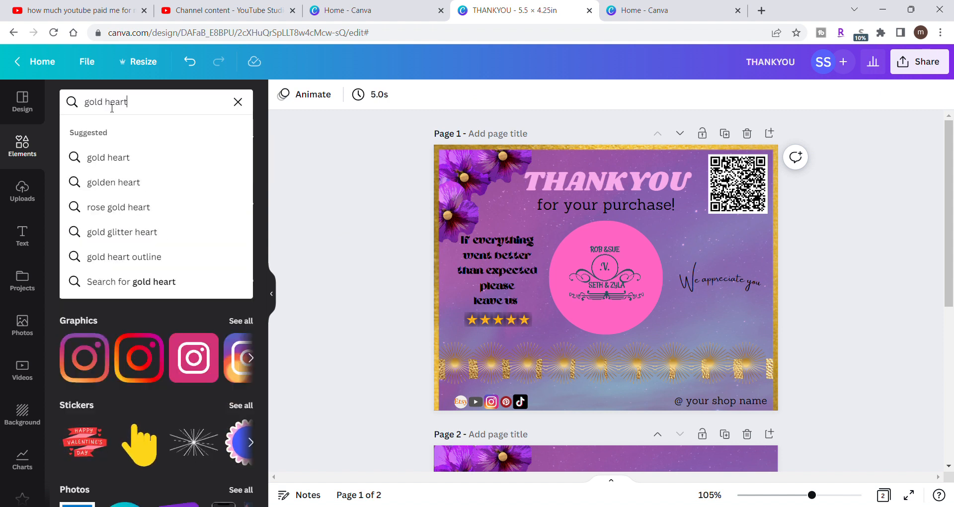
key("Return")
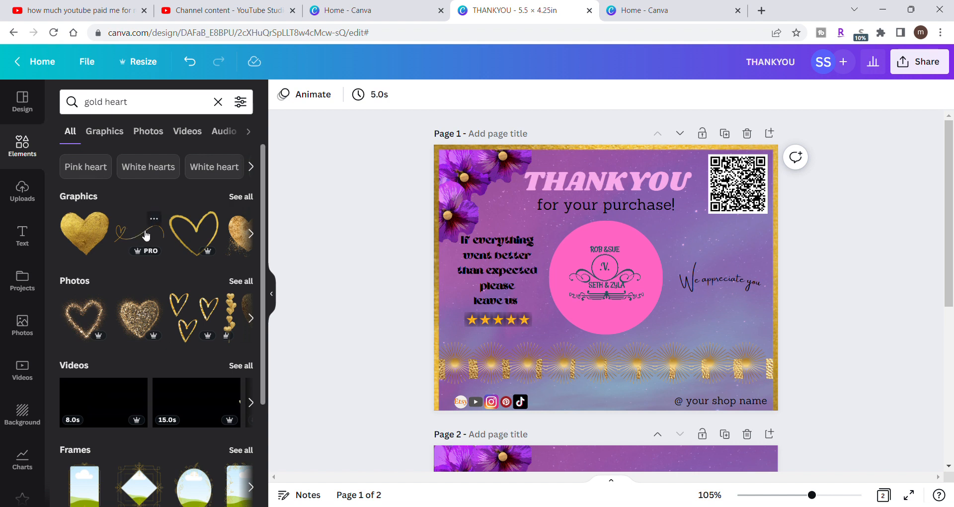
left_click(236, 201)
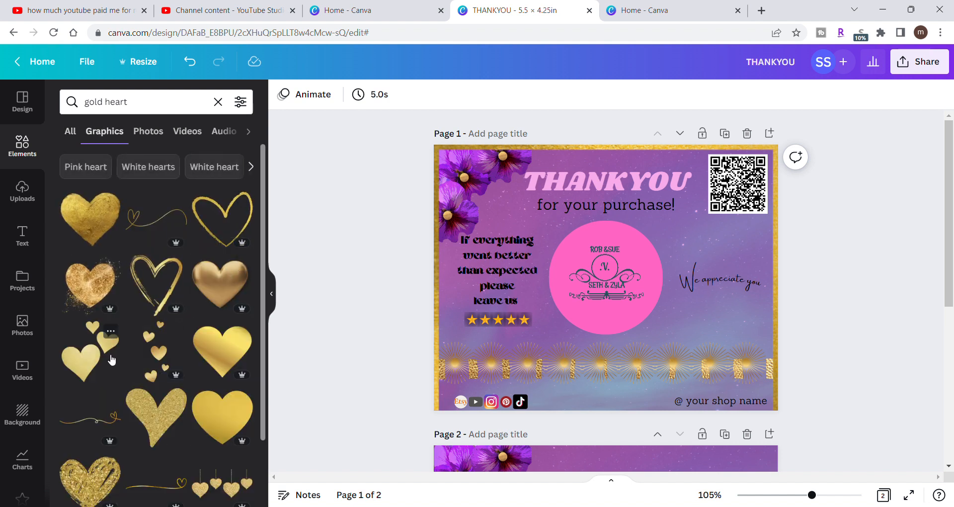
scroll(112, 359, "down", 3)
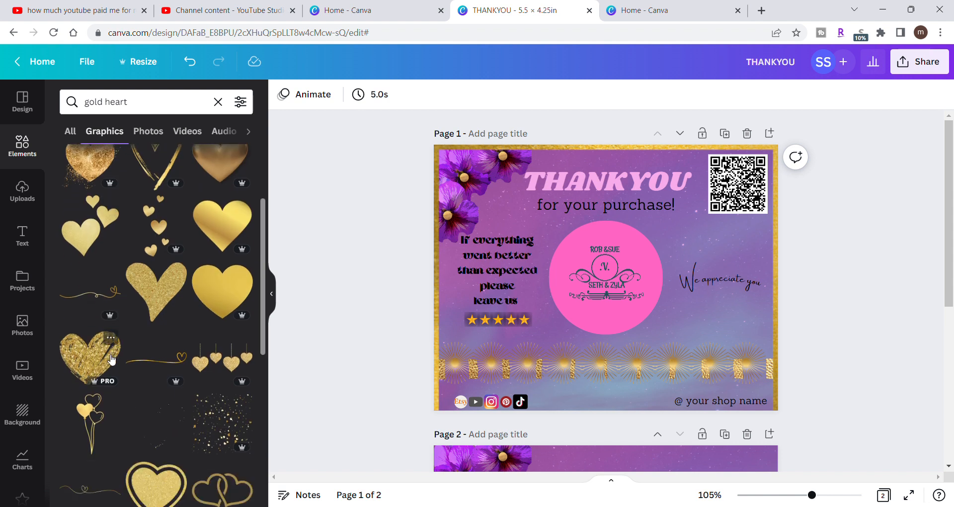
scroll(112, 360, "down", 2)
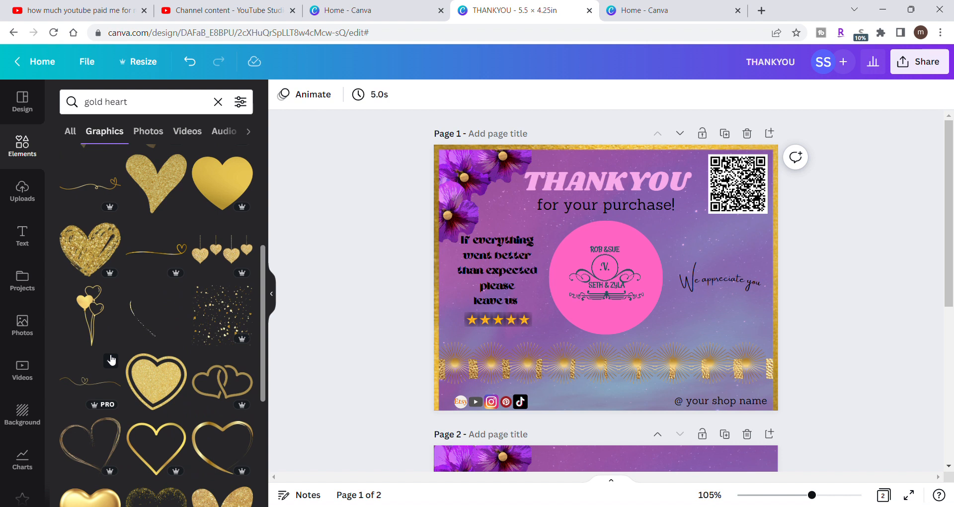
left_click(154, 389)
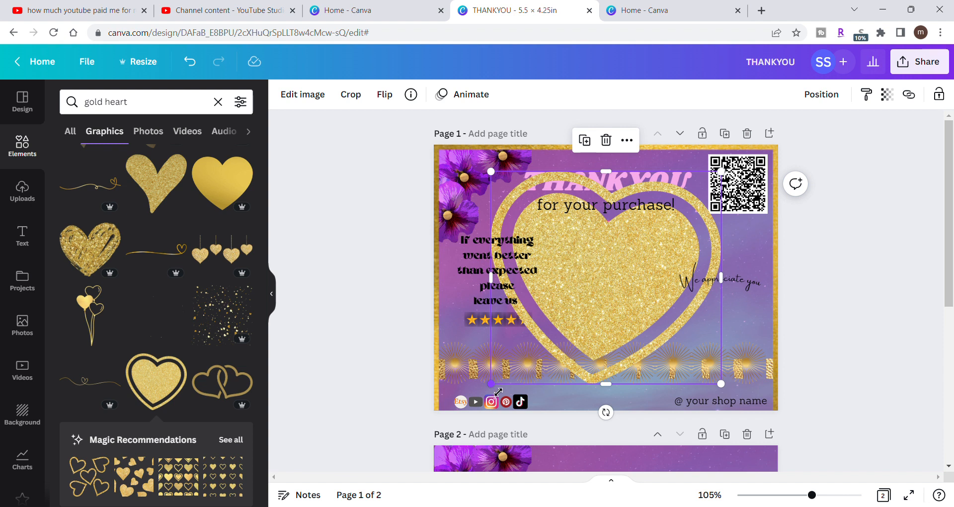
- Shrink the gold heart, place it behind the "We appreciate you" text, and rotate the text to about -6°
left_click_drag(499, 391, 735, 333)
mouse_move(754, 283)
left_mouse_down()
mouse_move(750, 312)
mouse_move(722, 307)
mouse_move(725, 285)
mouse_move(762, 281)
left_mouse_up()
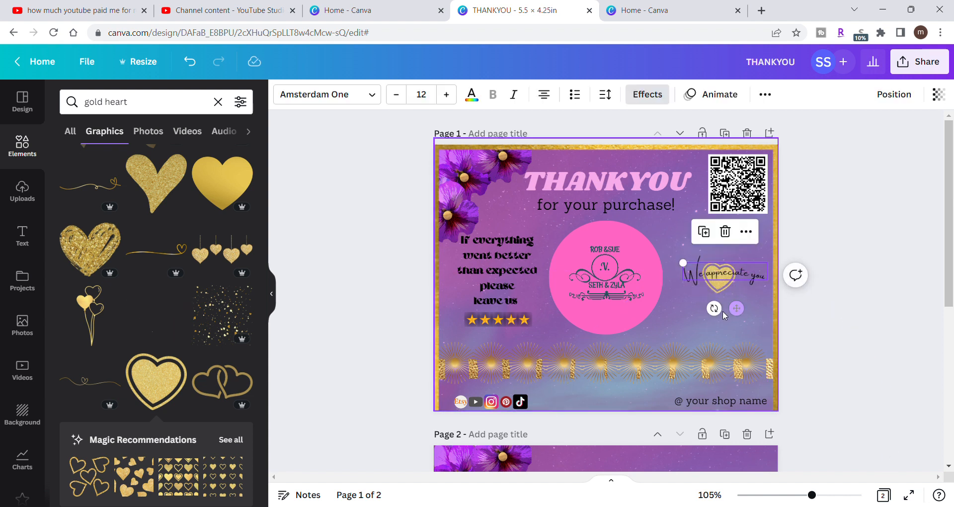
mouse_move(715, 308)
left_mouse_down()
mouse_move(712, 323)
mouse_move(739, 295)
mouse_move(732, 304)
left_mouse_up()
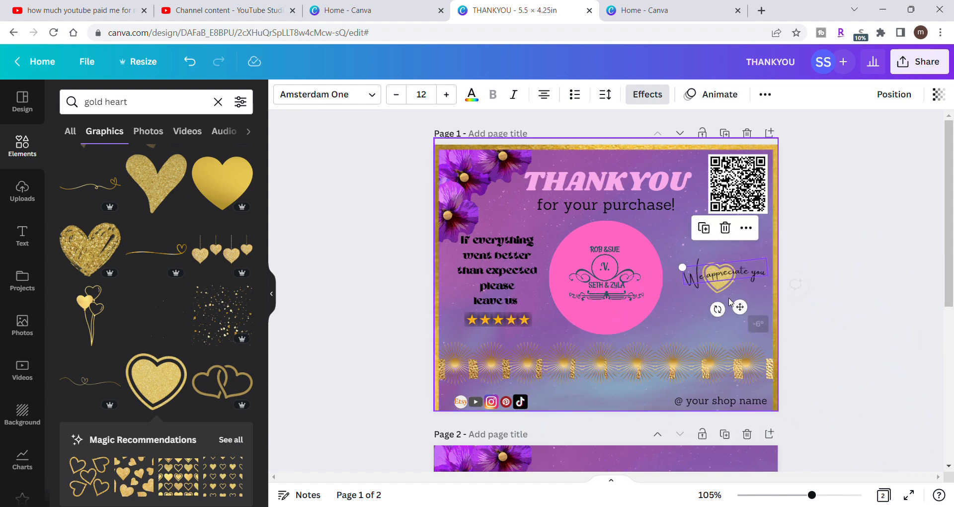
left_click(808, 230)
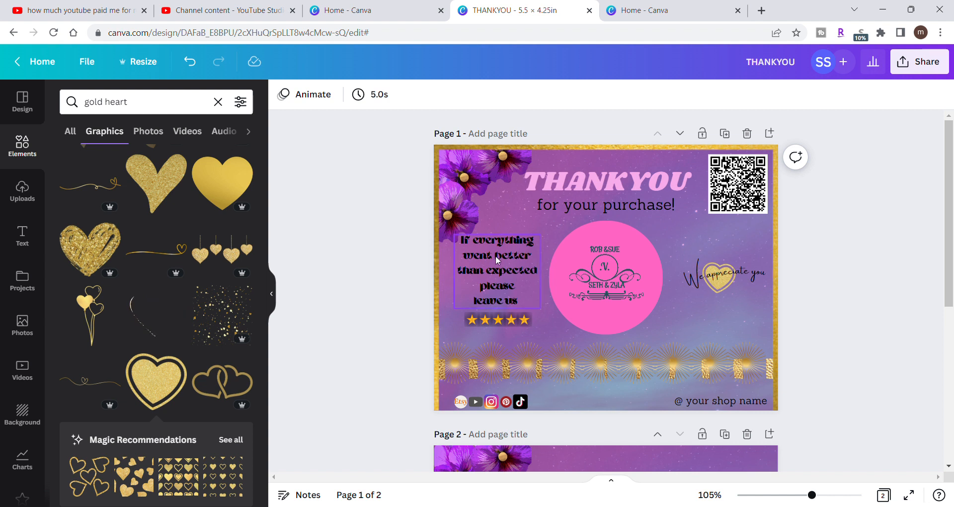
- Clear the element search, browse the Frames collection, and add the square white-bordered photo frame to page 1
left_click(218, 102)
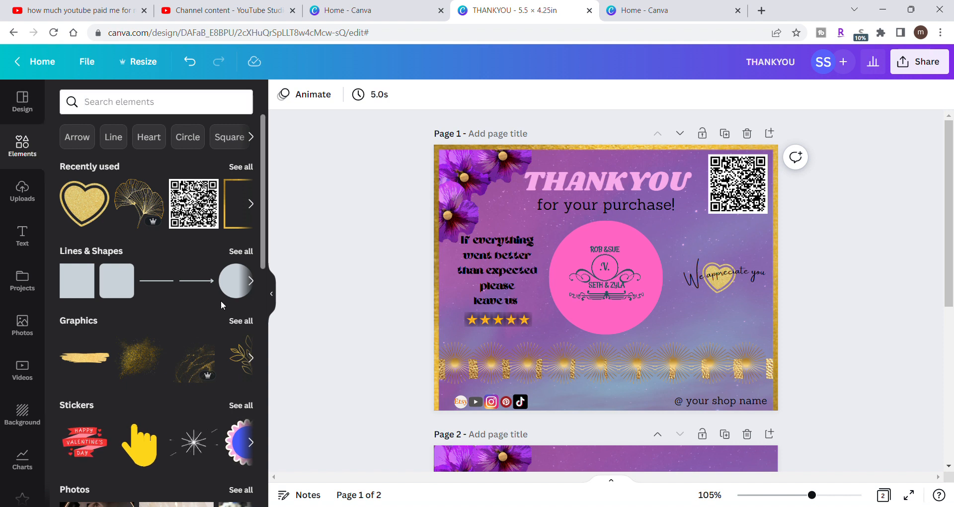
scroll(220, 300, "down", 10)
scroll(220, 301, "down", 2)
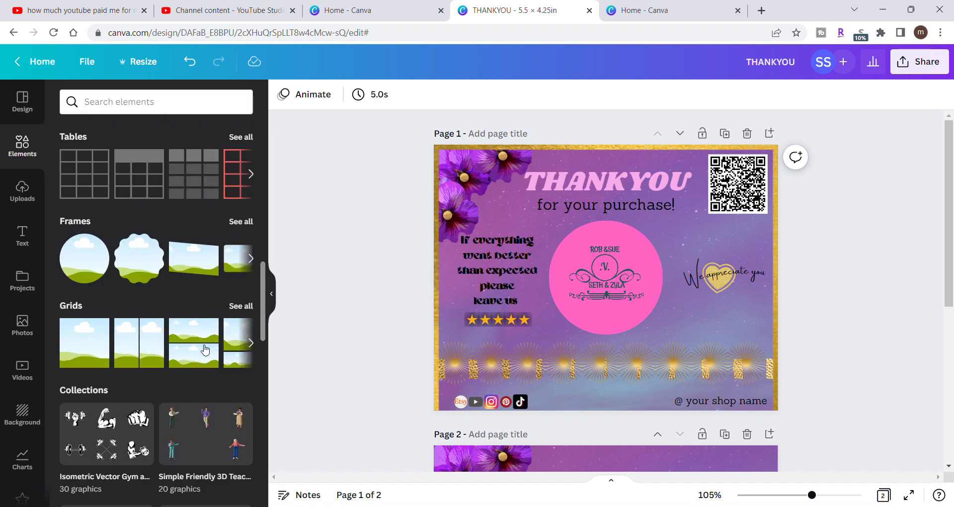
left_click(249, 228)
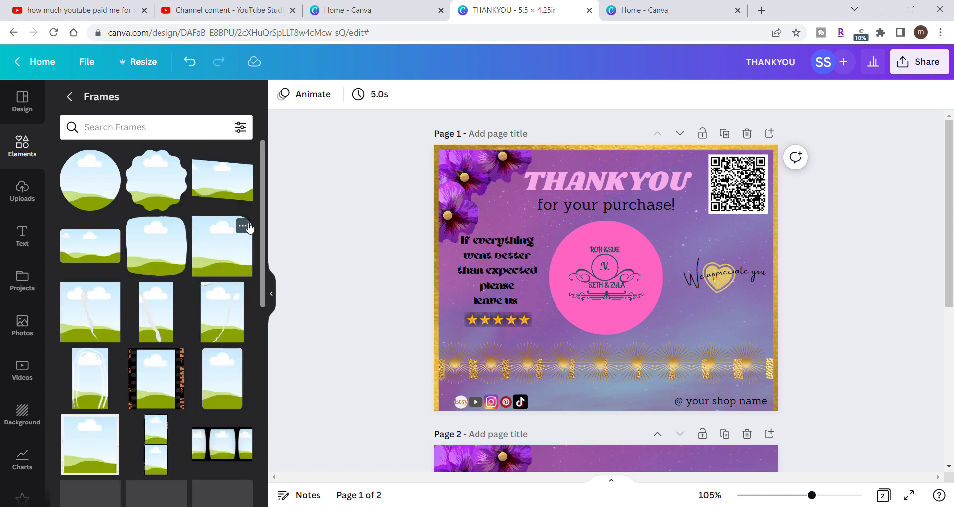
scroll(186, 372, "down", 4)
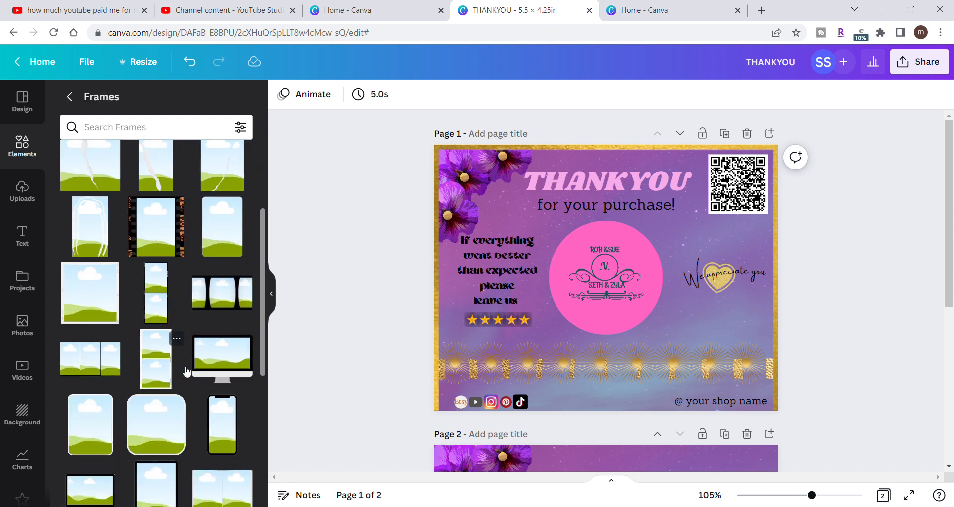
scroll(187, 371, "down", 1)
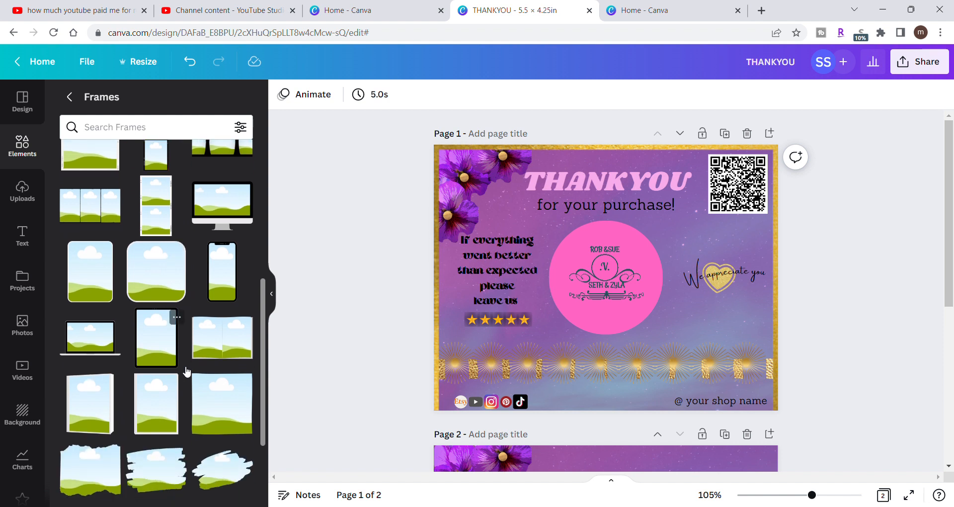
scroll(186, 372, "up", 3)
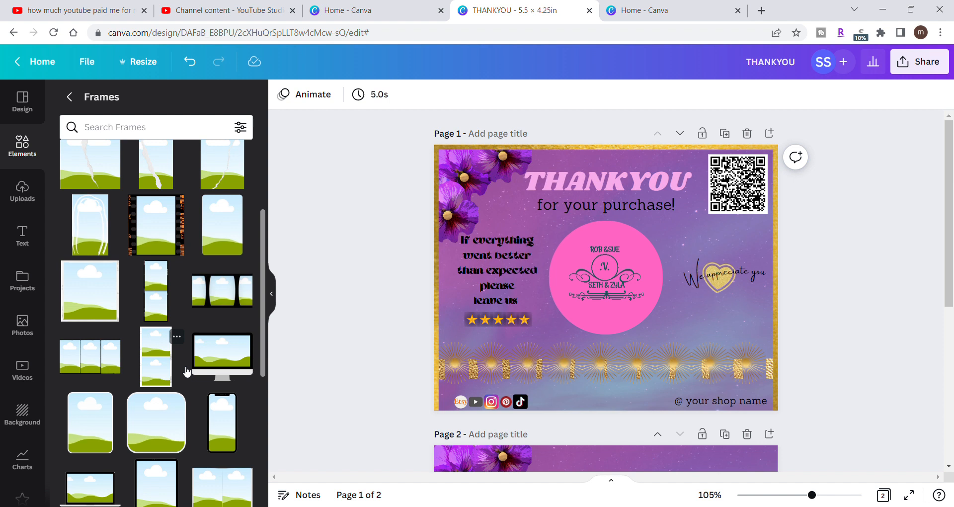
scroll(186, 372, "up", 2)
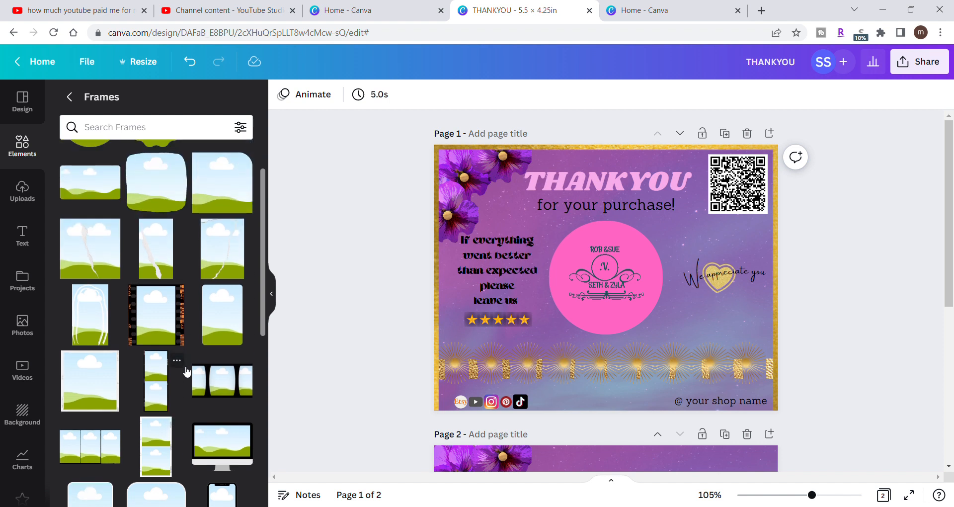
scroll(187, 372, "up", 1)
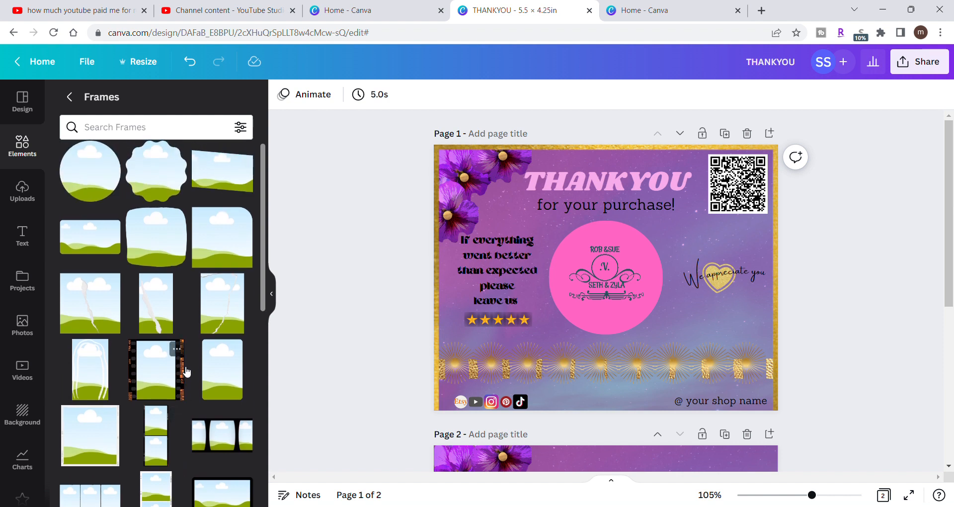
left_click(108, 441)
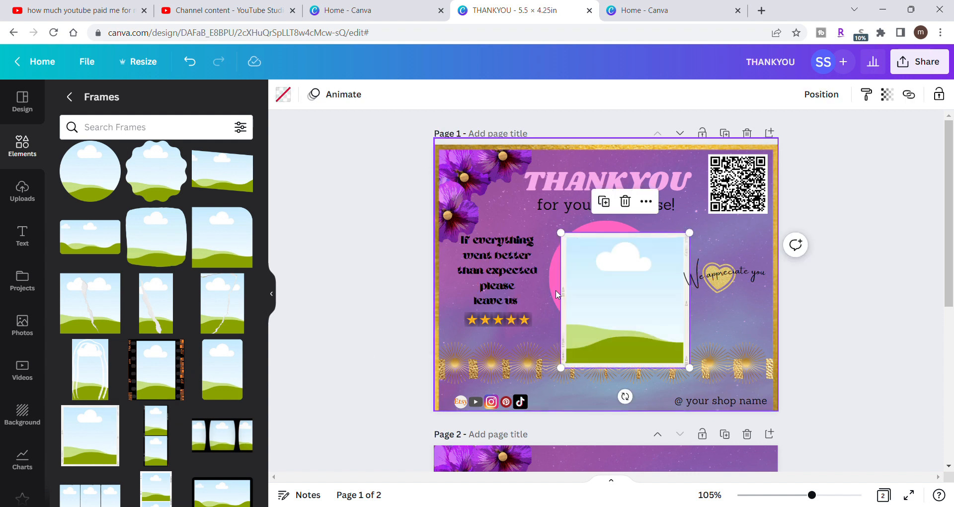
- Shrink the square frame to about the QR code's size, shift the QR code down, and put the frame in its former place
left_click_drag(698, 238, 653, 334)
left_click_drag(755, 195, 761, 271)
left_click_drag(583, 340, 736, 199)
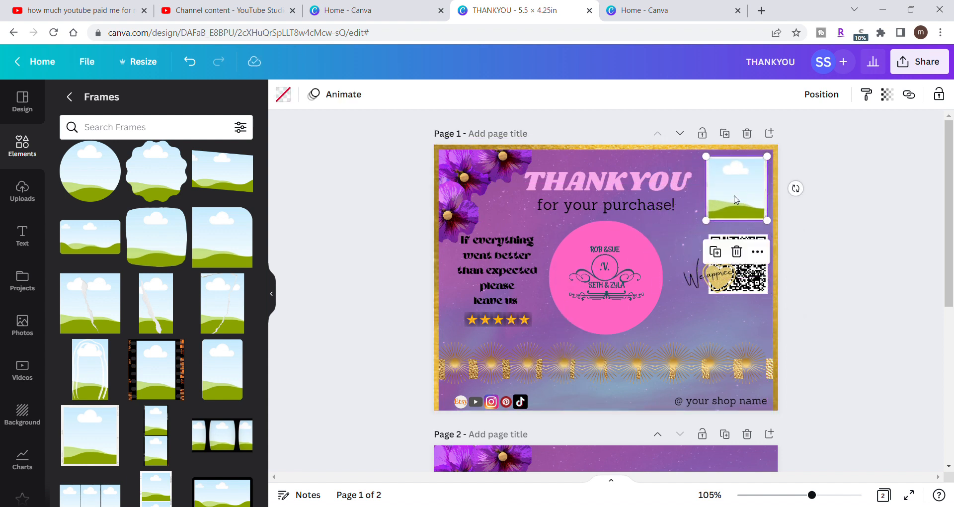
left_click_drag(706, 221, 711, 215)
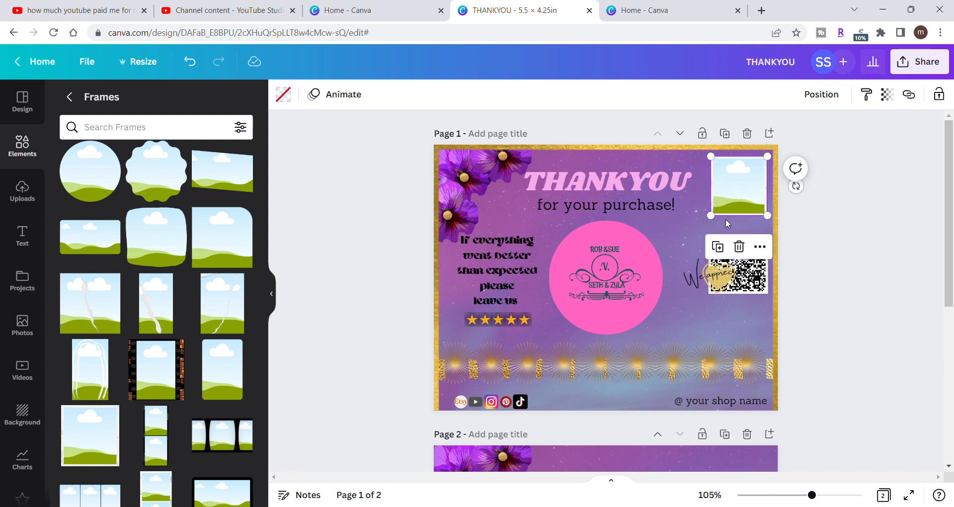
- Move the QR code back up under the square frame and enlarge the frame slightly to cover the code
left_click_drag(758, 290, 755, 214)
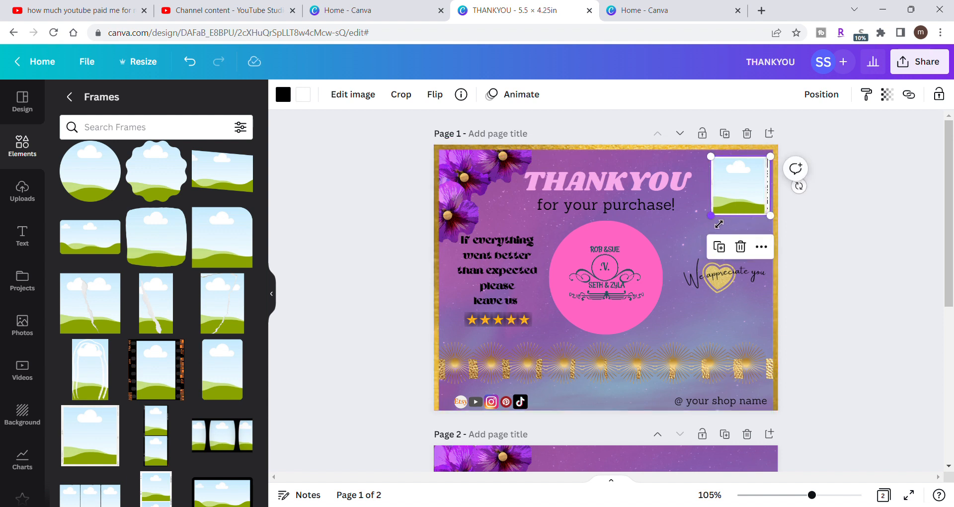
left_click_drag(719, 223, 721, 225)
left_click(757, 196)
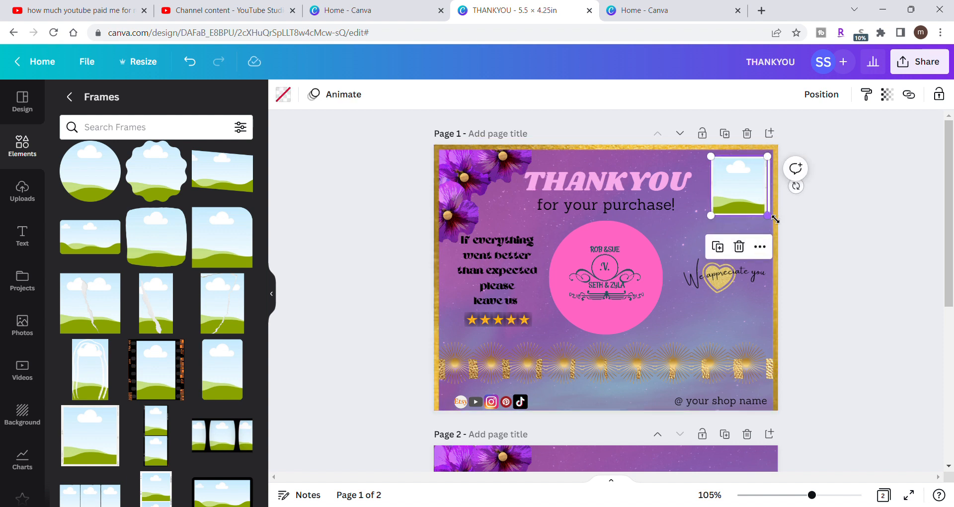
left_click_drag(771, 215, 780, 222)
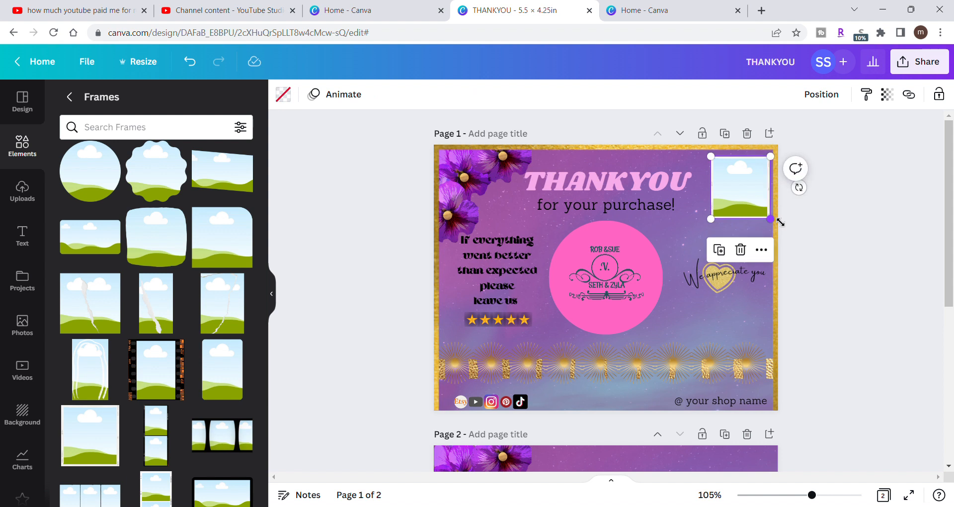
left_click(840, 189)
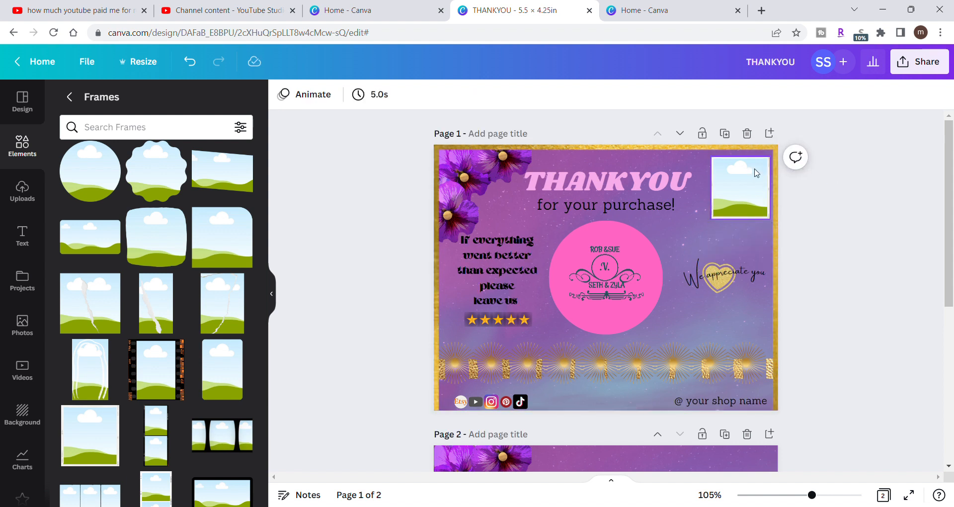
- Enlarge the square frame a little more and nudge it toward page 1's upper-right corner over the QR code
mouse_move(812, 494)
left_mouse_down()
mouse_move(824, 500)
mouse_move(815, 500)
left_mouse_up()
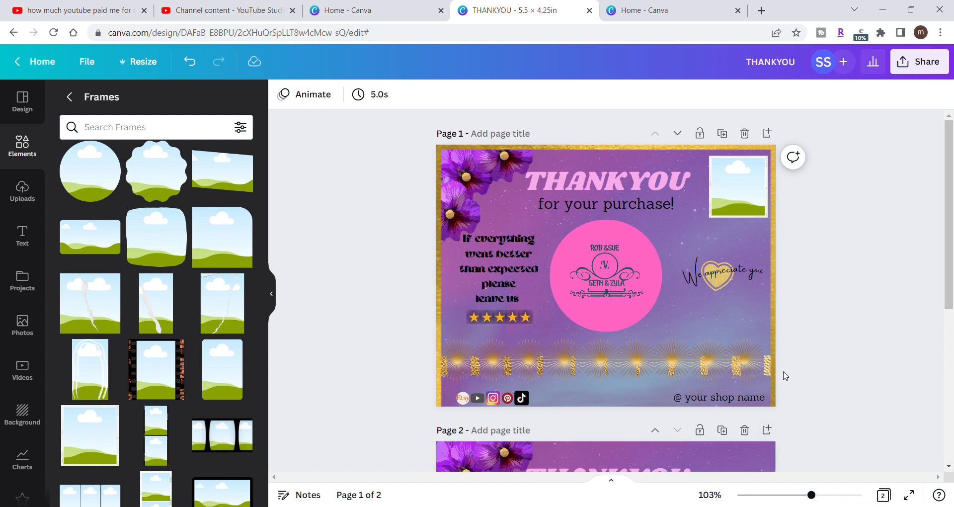
left_click(720, 214)
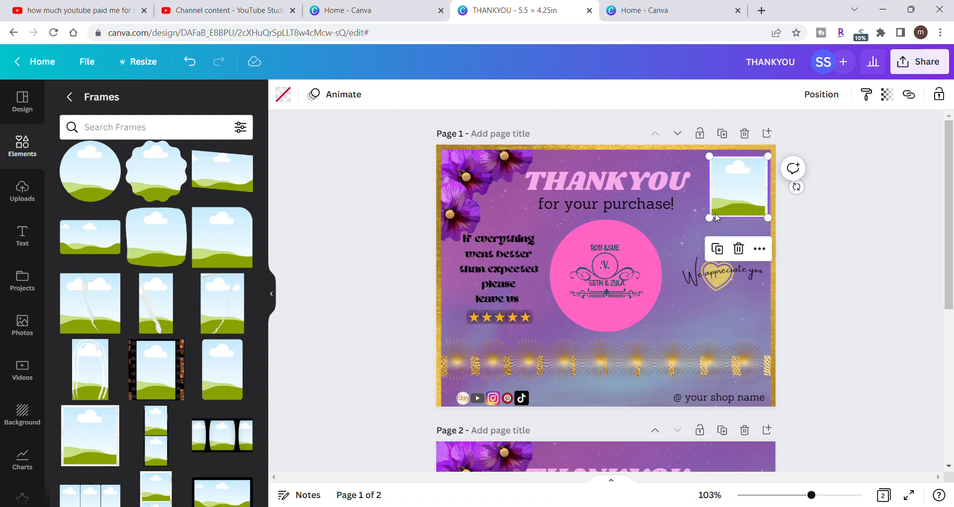
left_click_drag(720, 224, 717, 226)
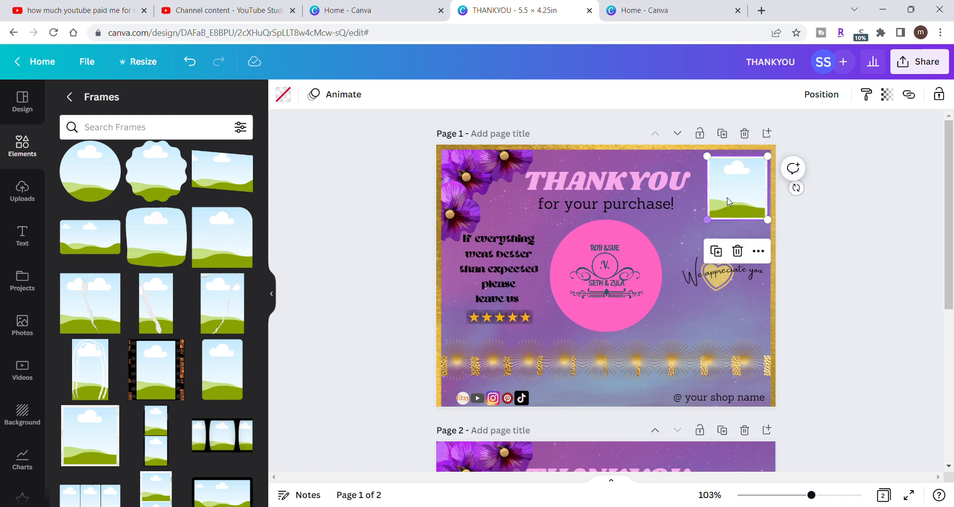
left_click_drag(734, 195, 740, 194)
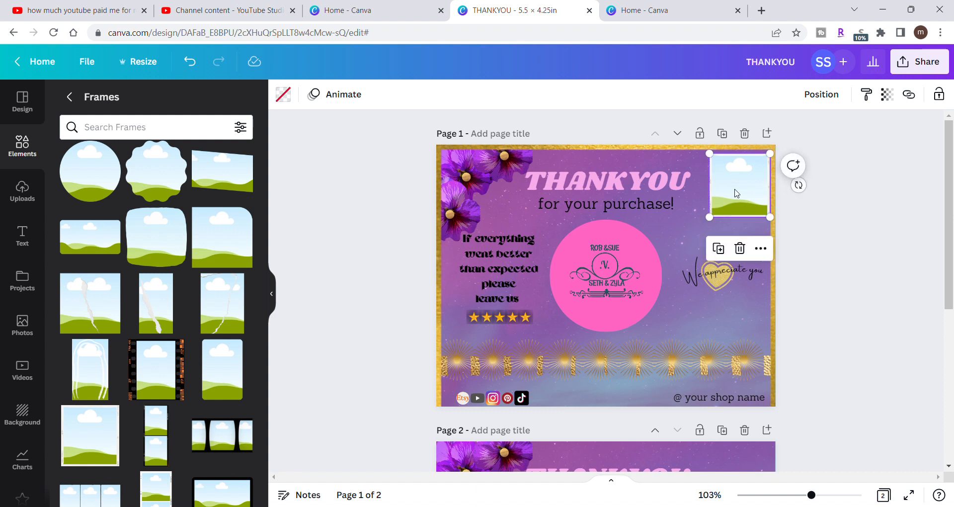
- Send the square frame backward one layer so it sits behind the QR code
right_click(737, 192)
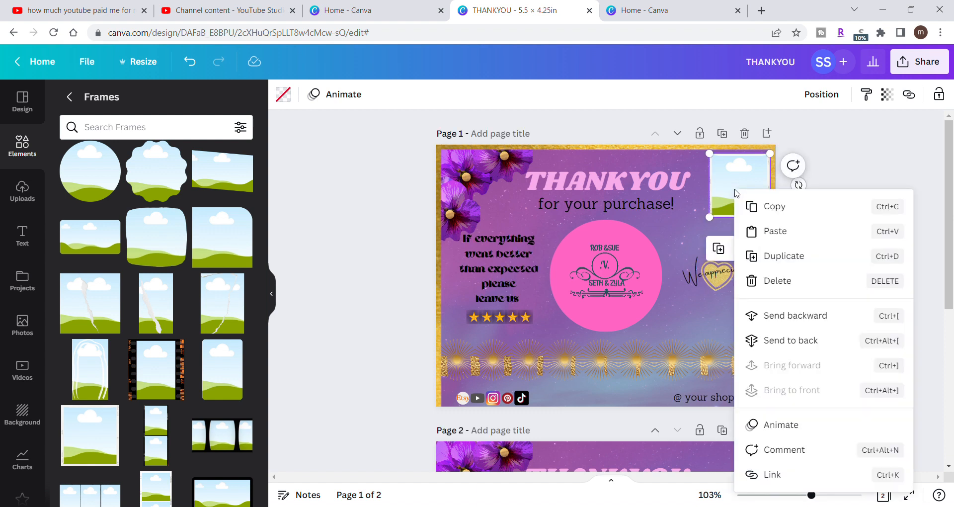
left_click(801, 314)
left_click(873, 192)
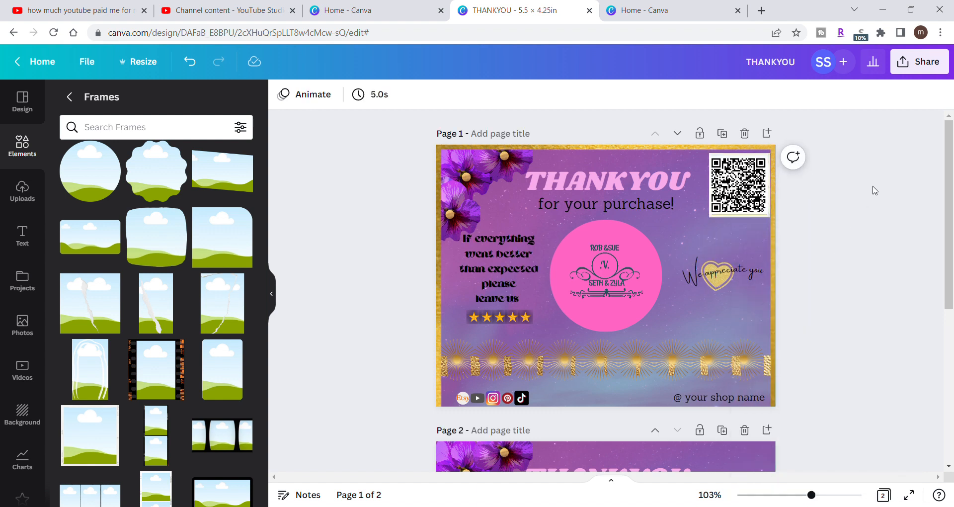
- Enlarge the QR code from two opposite corners until it fills the square frame
left_click(766, 202)
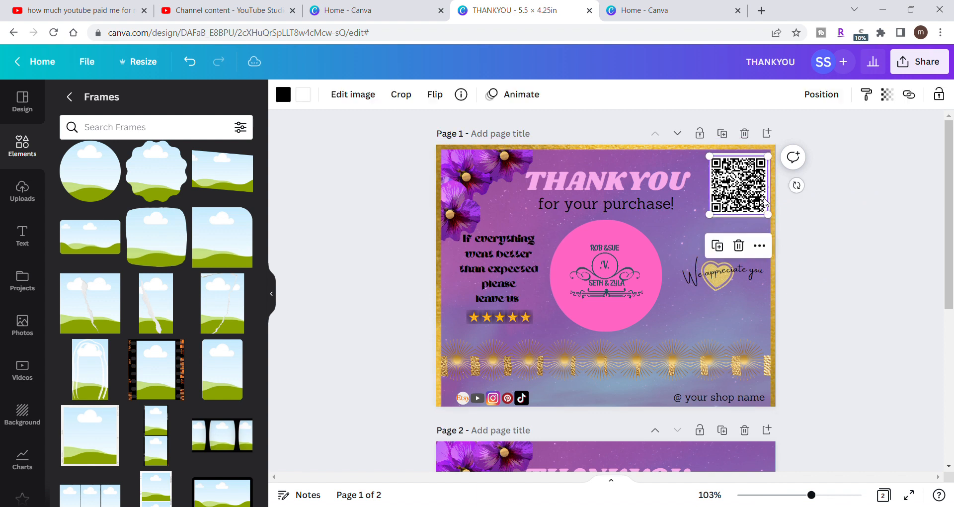
left_click_drag(777, 220, 778, 222)
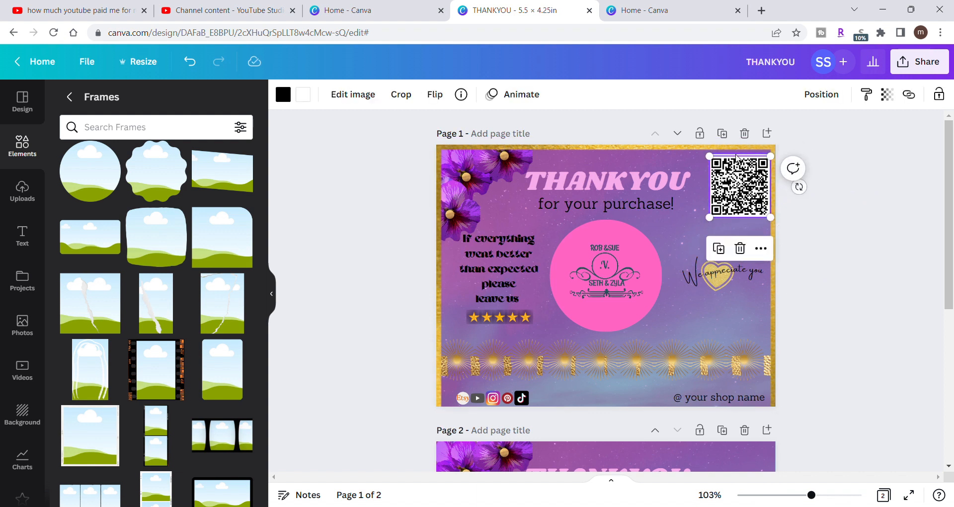
left_click_drag(711, 157, 708, 154)
left_click(862, 203)
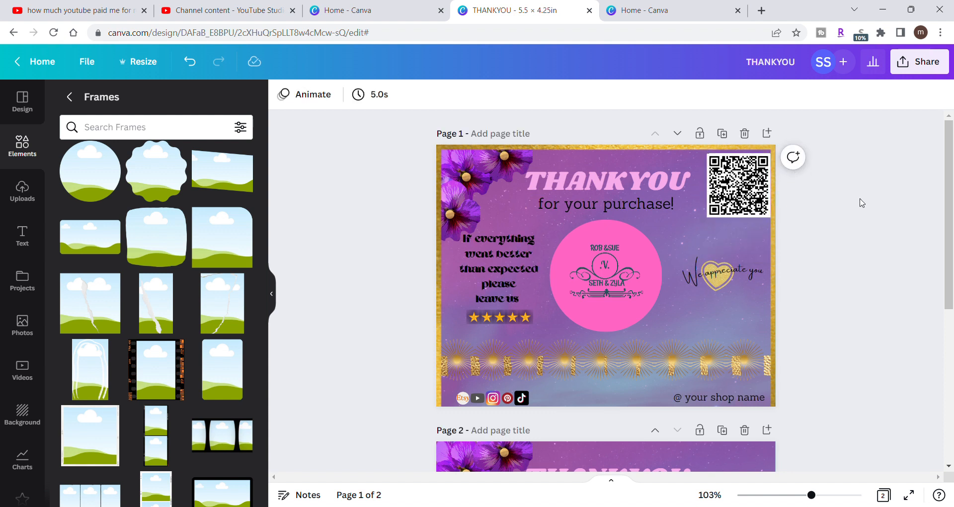
- Shift the square frame slightly inward from the gold border, realign the QR code over it, and collapse the elements list
left_click_drag(743, 190, 746, 189)
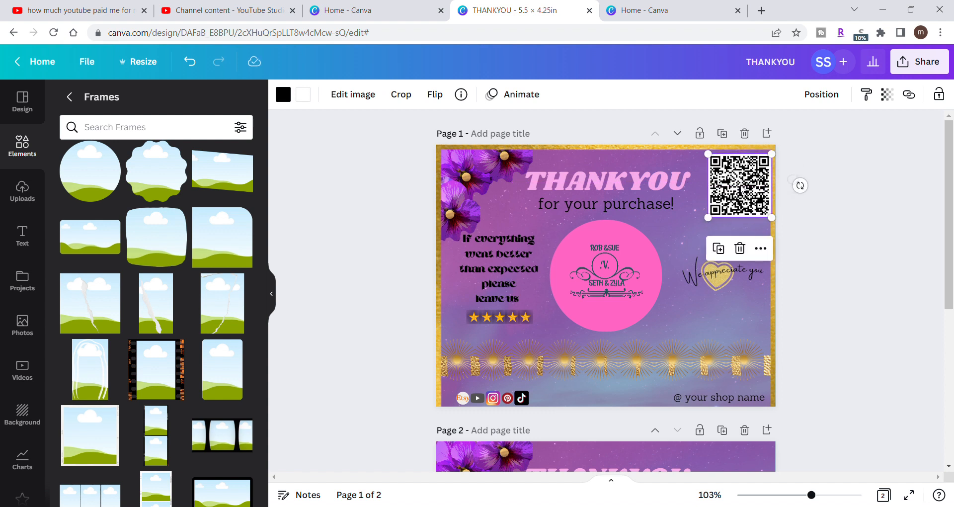
left_click(816, 175)
left_click_drag(723, 178, 721, 232)
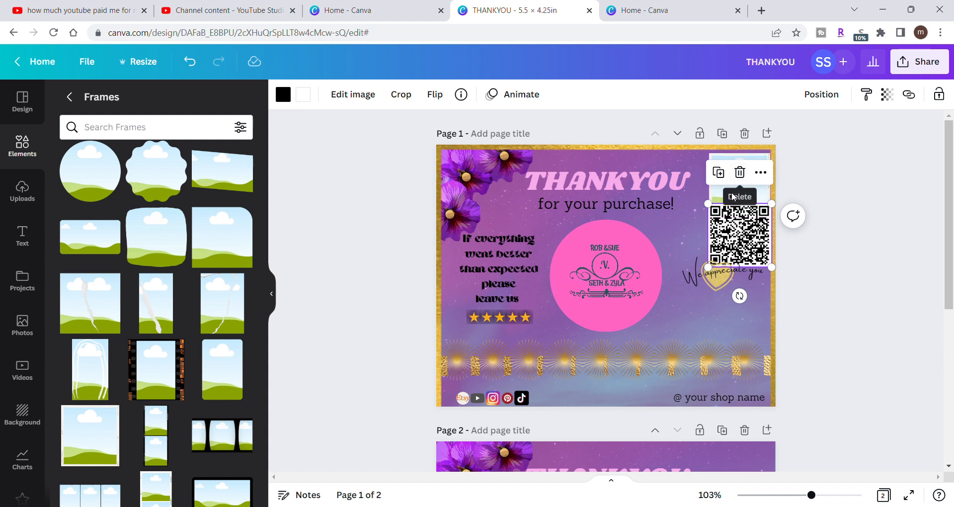
left_click(723, 196)
left_click_drag(723, 197, 716, 202)
left_click_drag(751, 234, 749, 191)
left_click(825, 228)
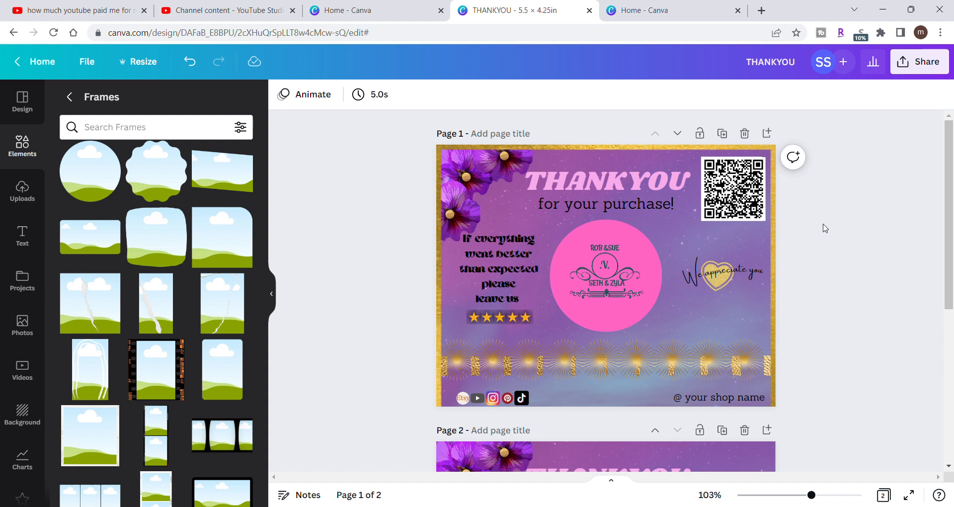
left_click(275, 298)
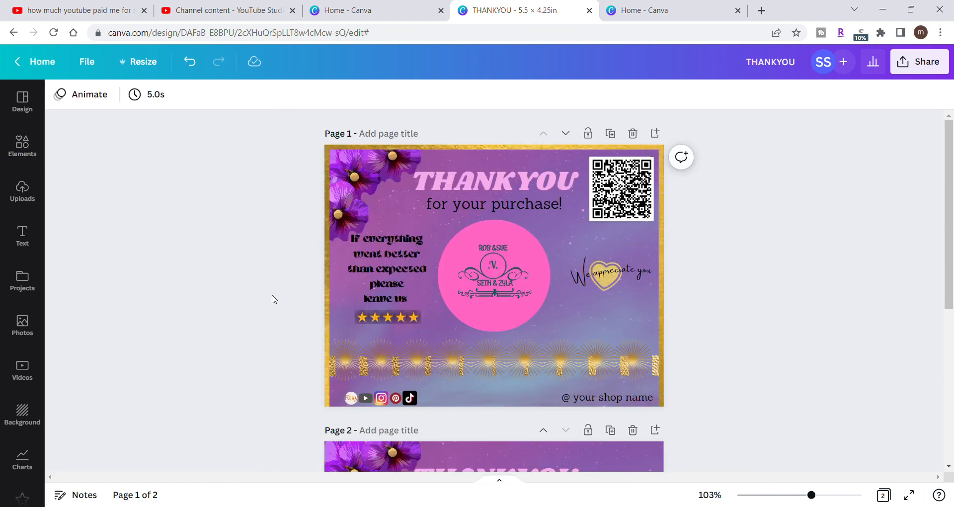
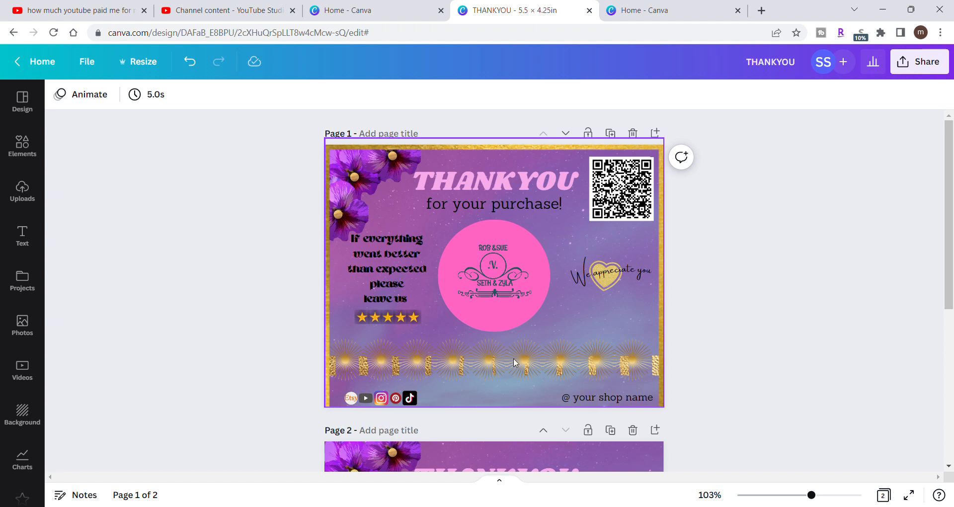
- Remove the purple background image from page 1 and add a body text box to the card
left_click(448, 402)
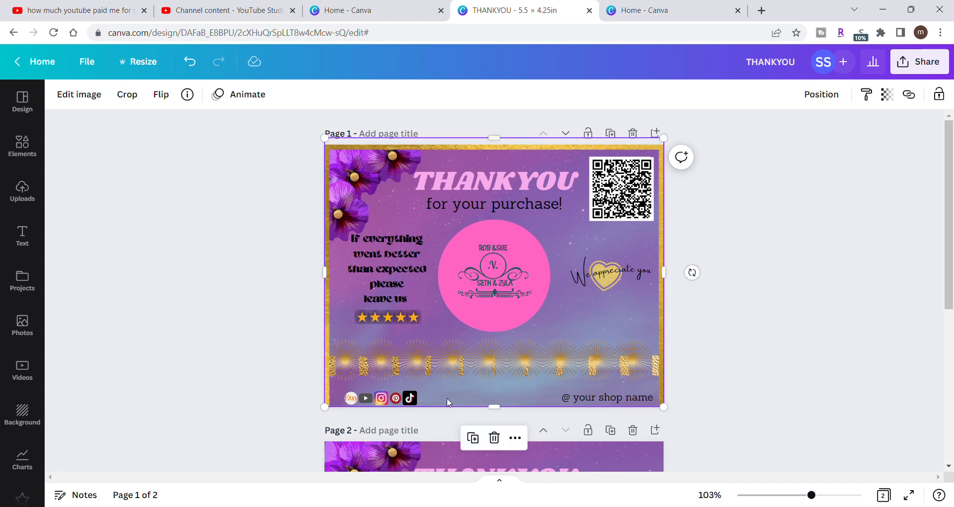
left_click(27, 246)
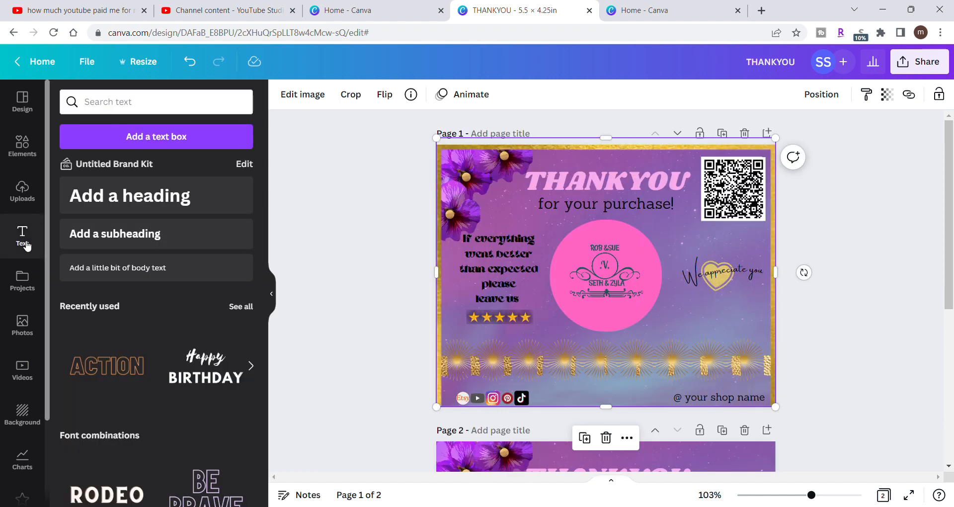
left_click(130, 271)
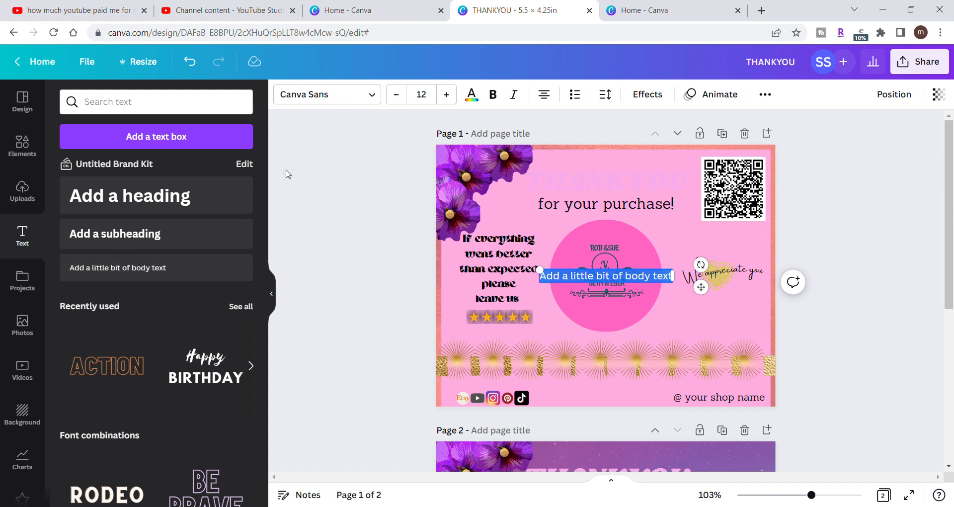
left_click(191, 70)
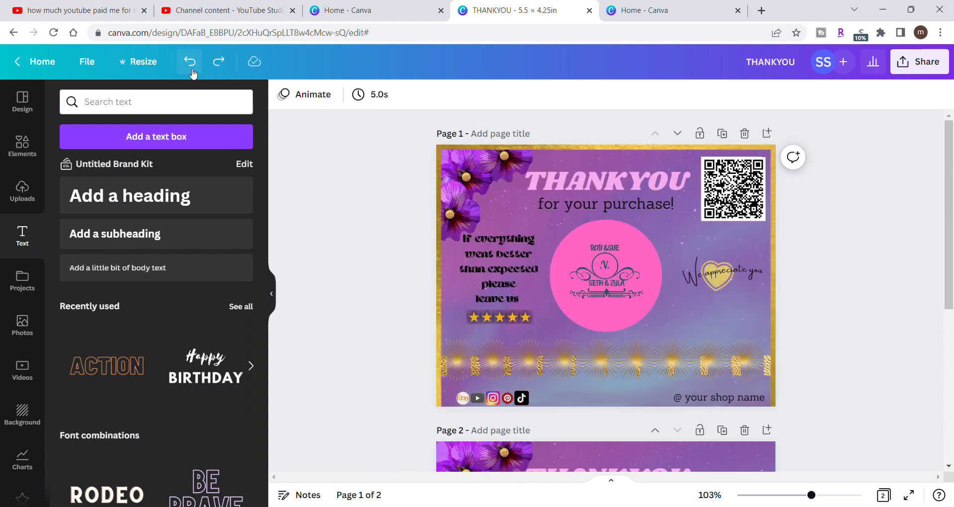
left_click(470, 222)
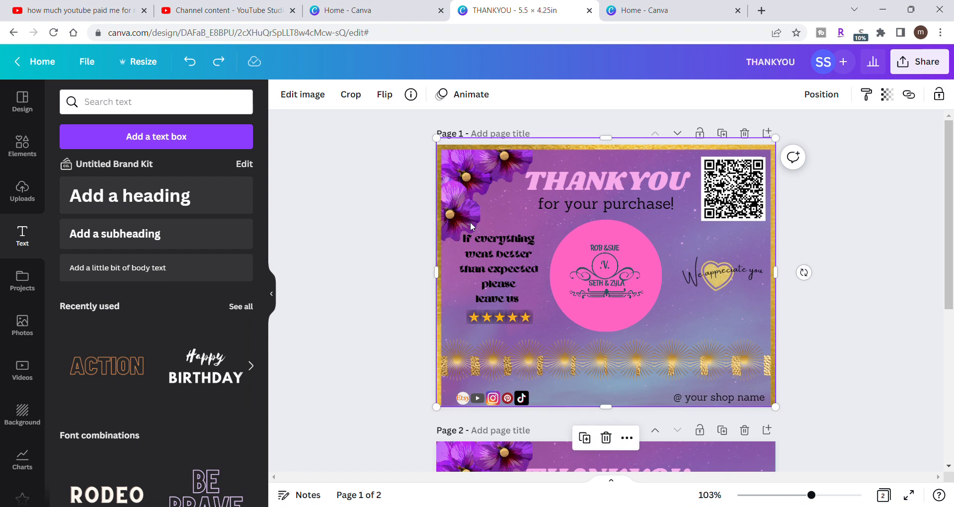
left_click(219, 62)
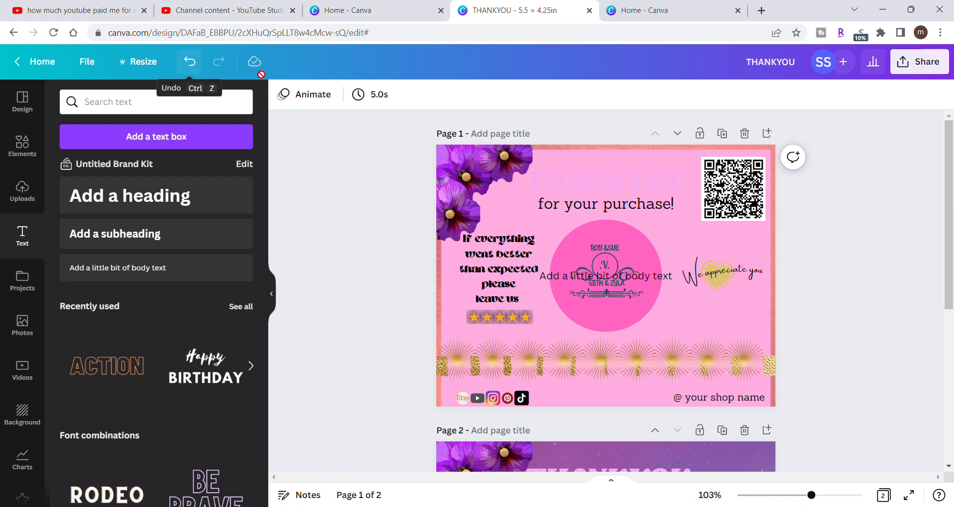
- Place the new text box between the social media icons and the shop name, and set its font to Sanchez
left_click(578, 286)
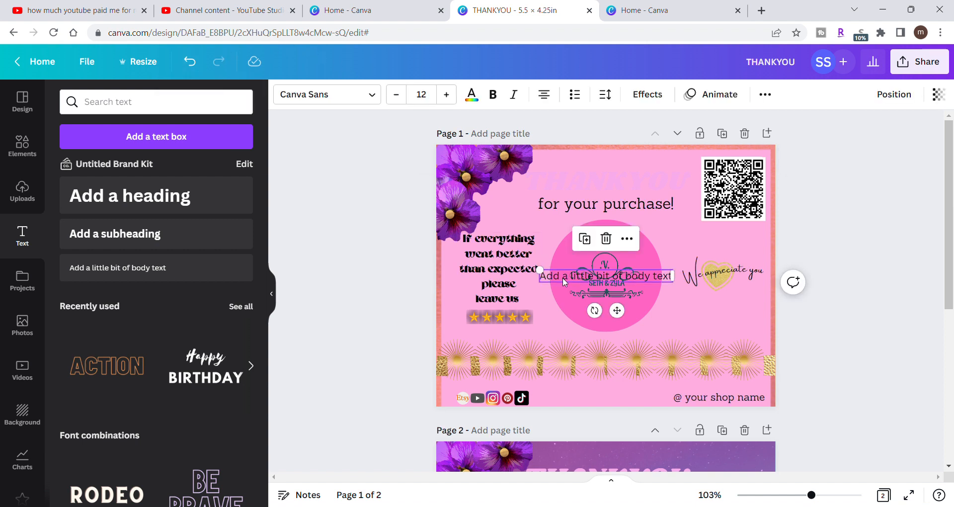
left_click_drag(562, 277, 561, 404)
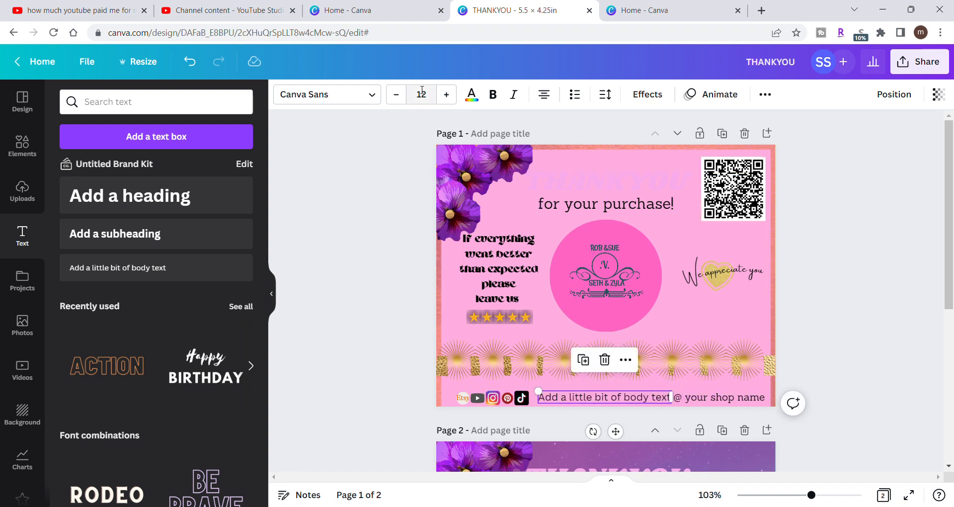
left_click(375, 96)
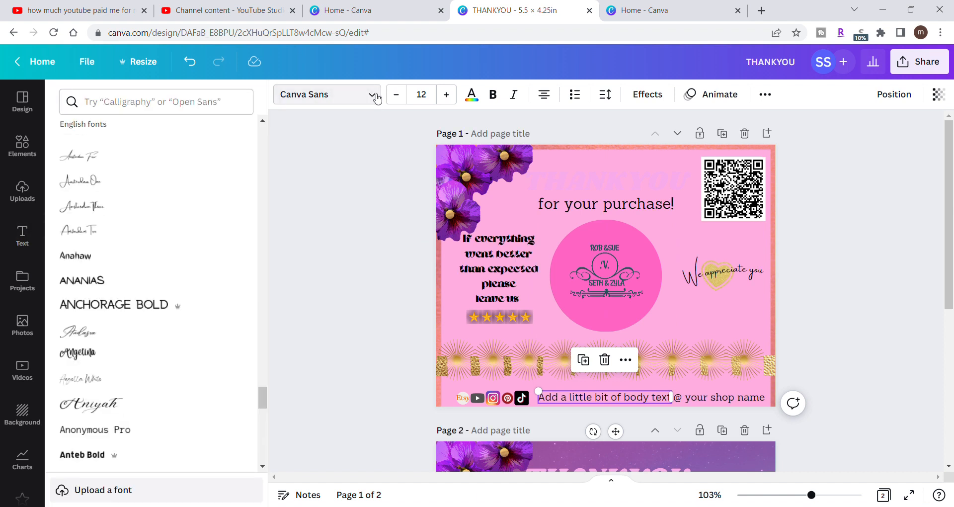
scroll(182, 229, "up", 15)
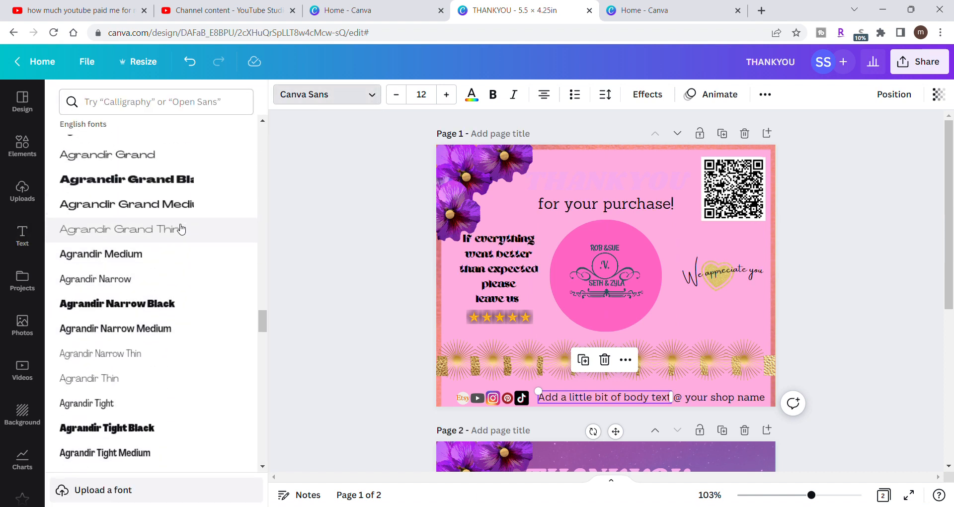
scroll(182, 229, "up", 10)
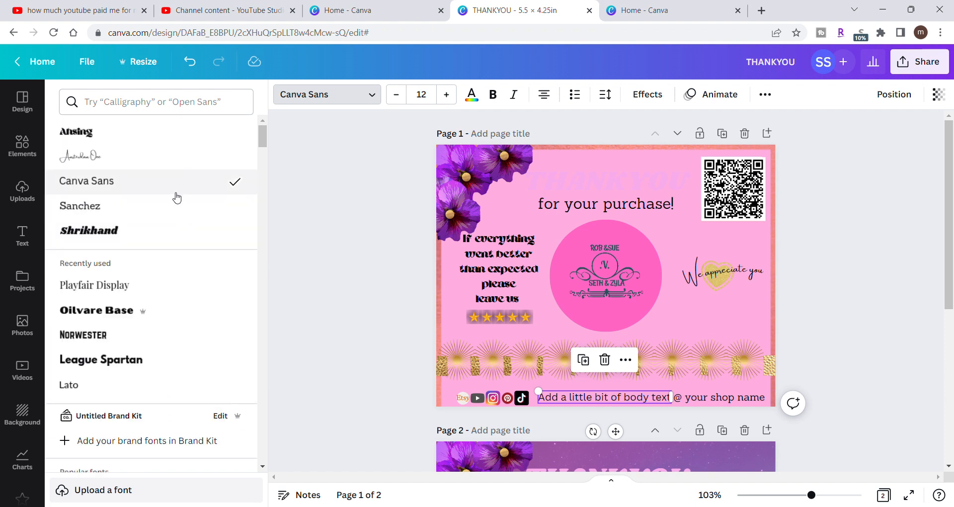
left_click(177, 207)
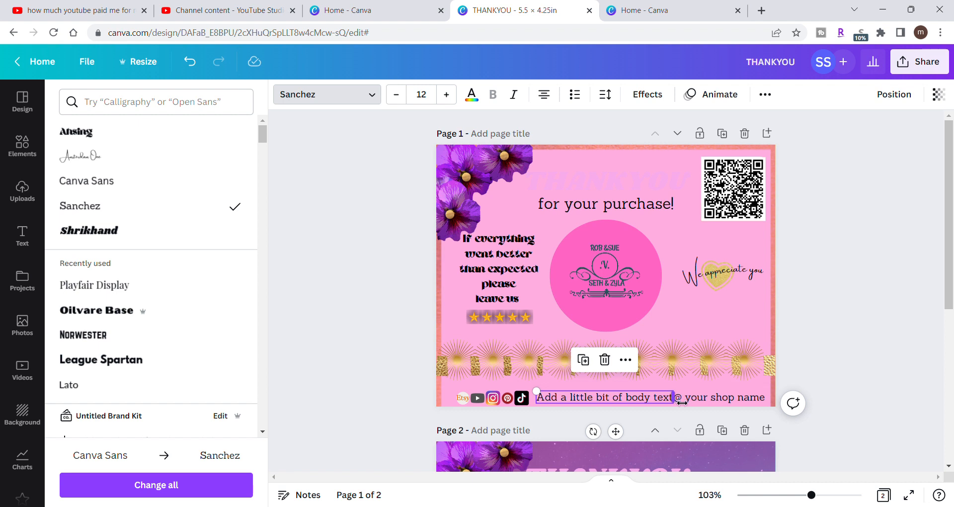
- Narrow the new text box and replace its placeholder text with "ADD YOUR CONTACT DETAILS"
left_click_drag(682, 403, 661, 402)
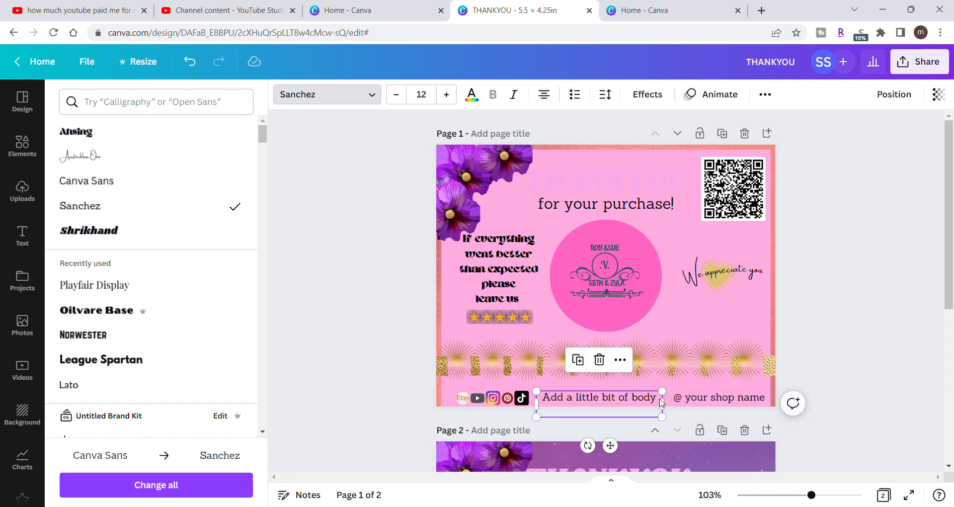
double_click(661, 402)
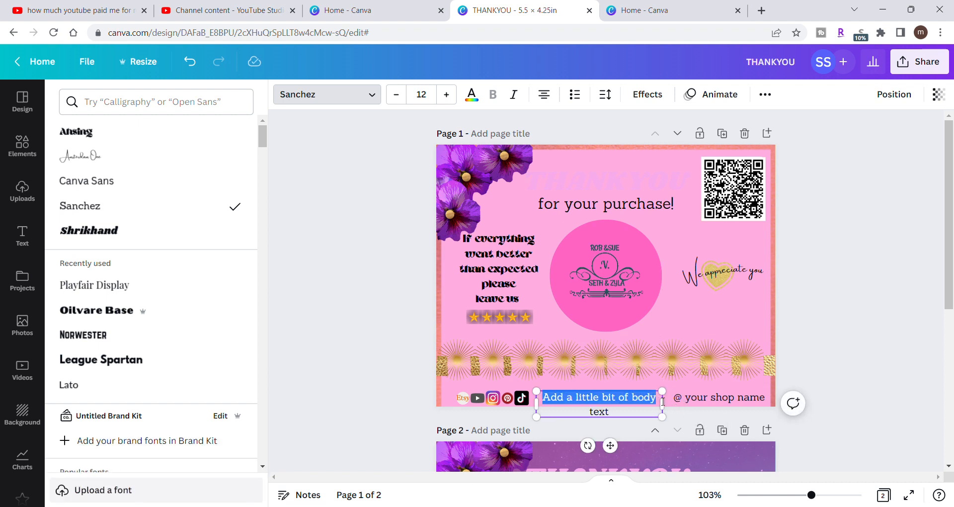
key("BackSpace")
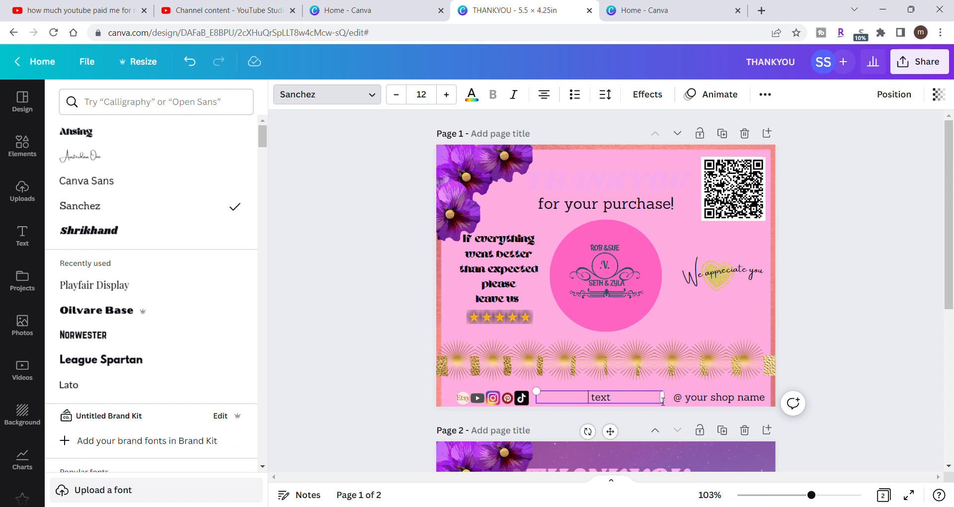
key("Delete")
key("Delete")
key("Delete")
key("Delete")
type("ADD YOUR CONTACT")
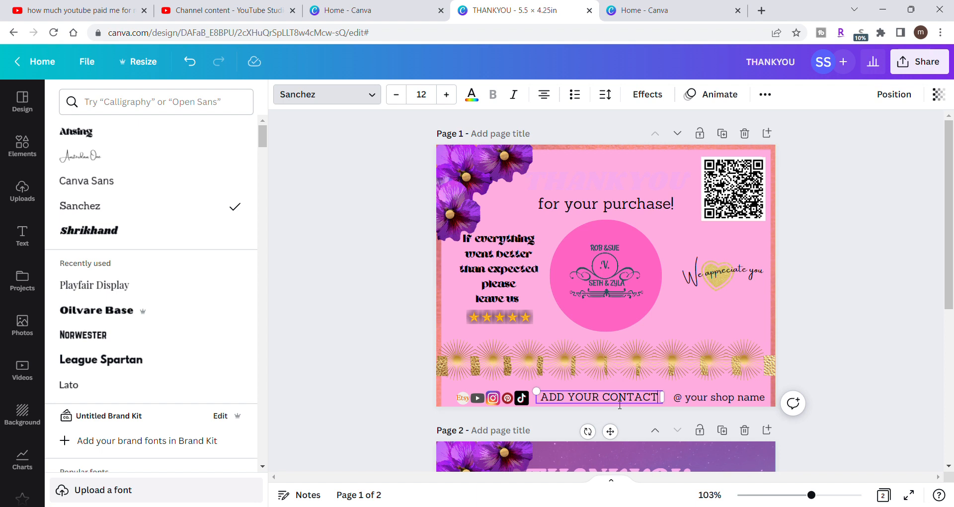
type(" DETA")
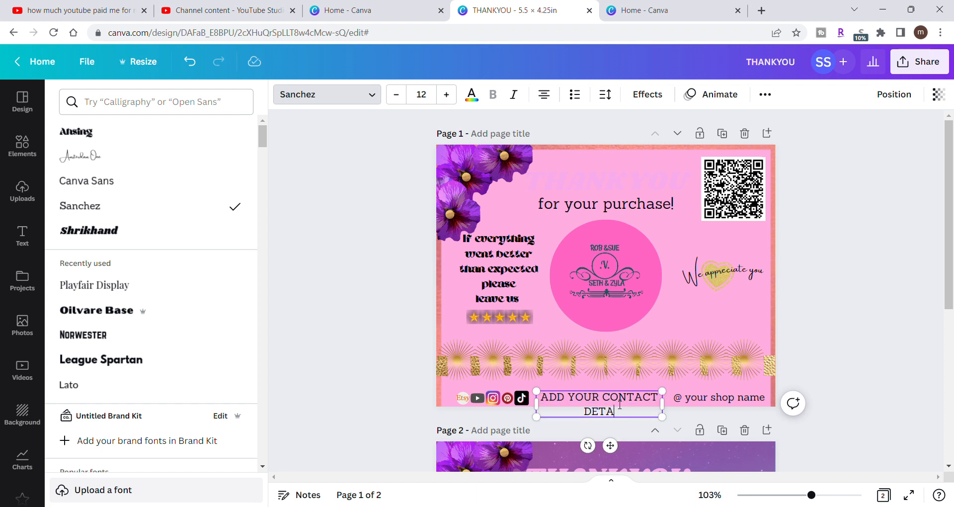
type("ILS")
- Shrink the contact details text to about size 5.9 and widen its box so it fits on one line
left_click_drag(662, 391, 607, 395)
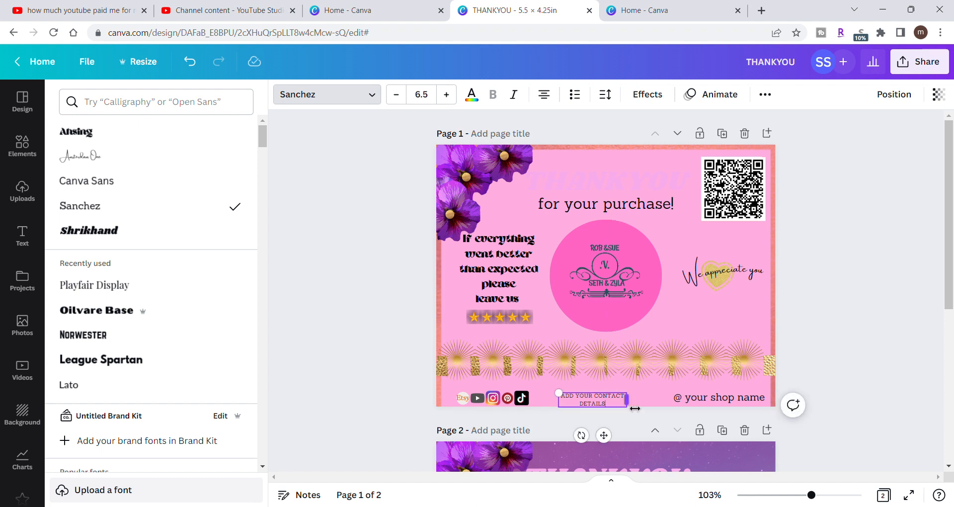
left_click_drag(641, 408, 669, 409)
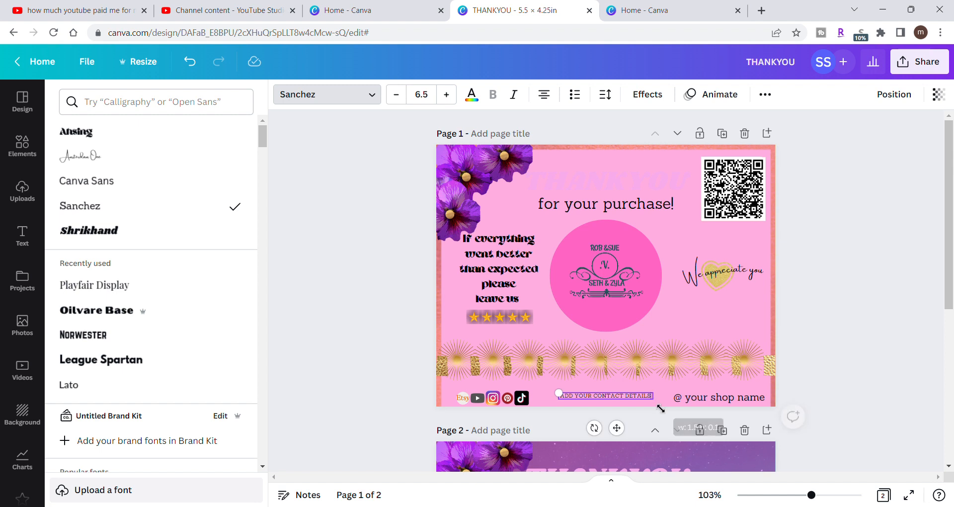
left_click_drag(559, 394, 579, 400)
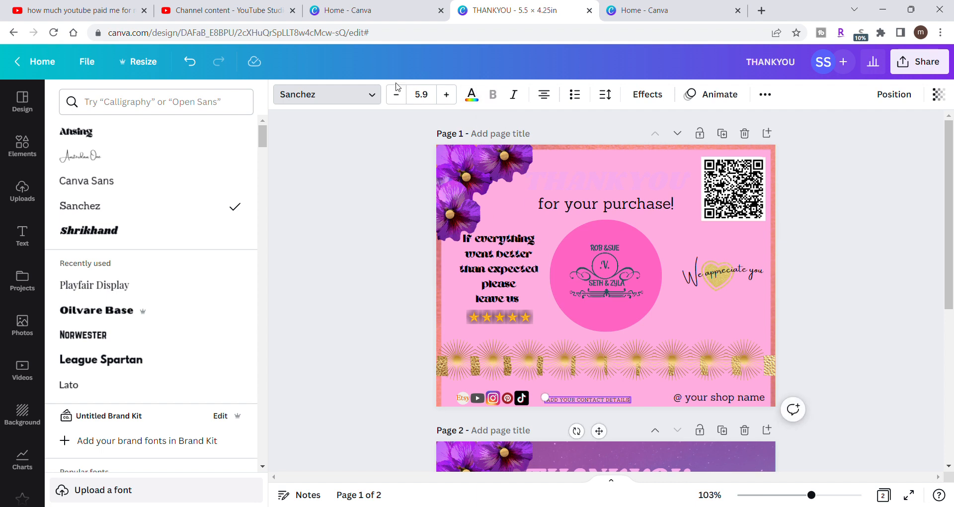
- Change the contact details text to the Shrikhand font and enlarge it to about size 6.7
left_click(372, 95)
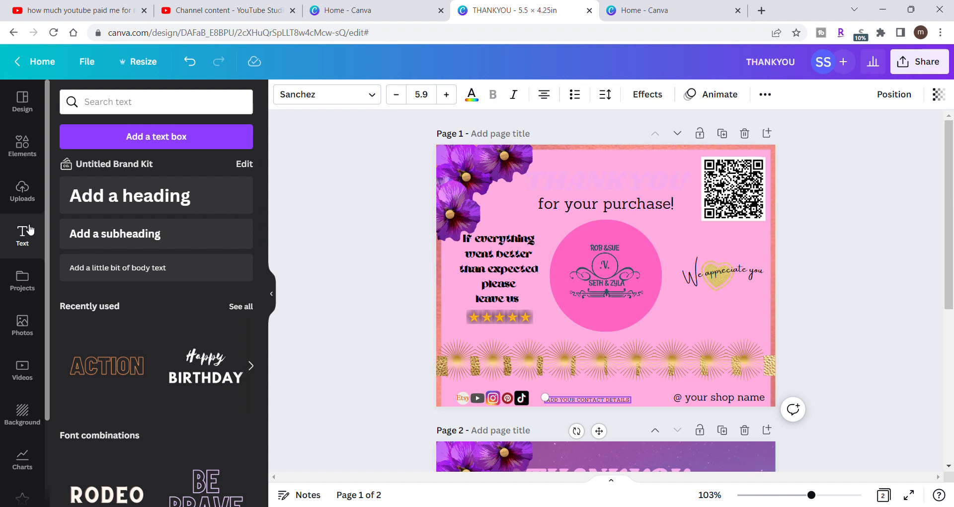
left_click(375, 95)
left_click(207, 243)
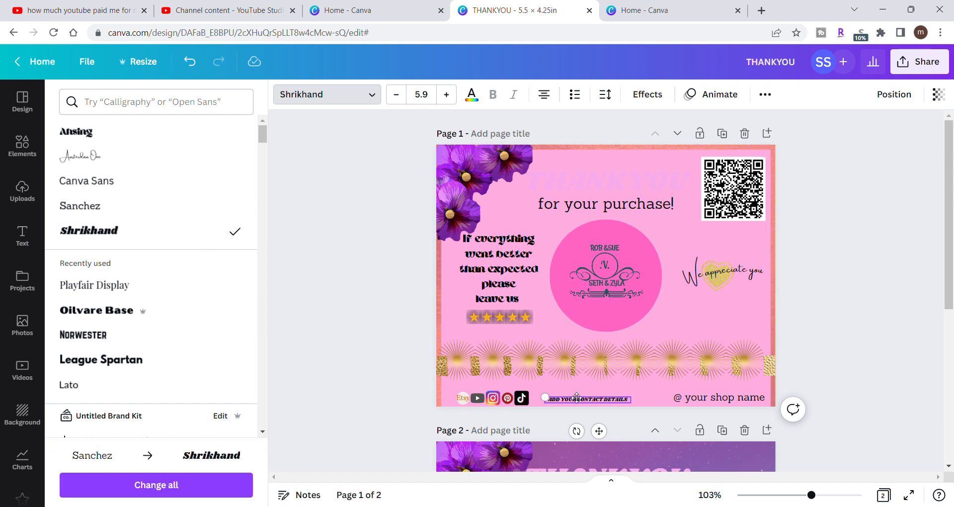
left_click_drag(545, 397, 581, 401)
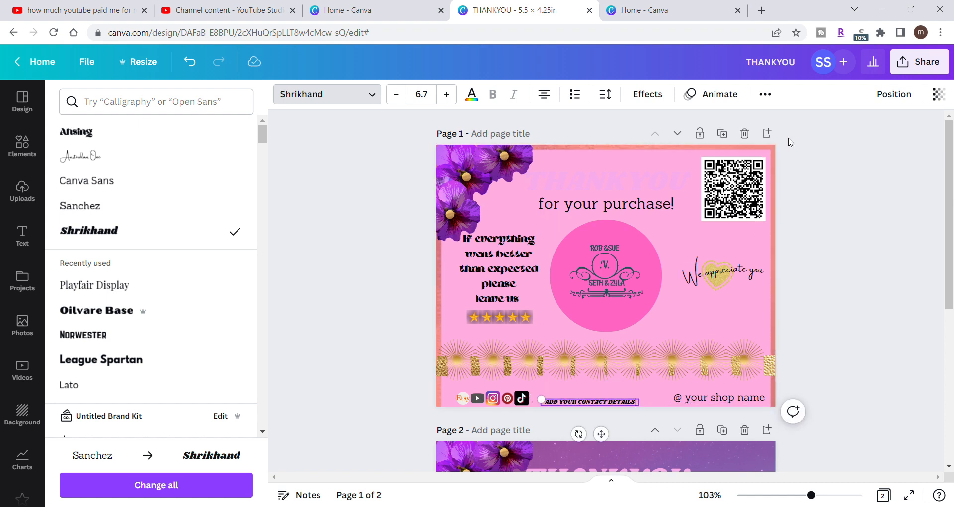
- Align the contact details text to the horizontal center and bottom of the page
left_click(766, 95)
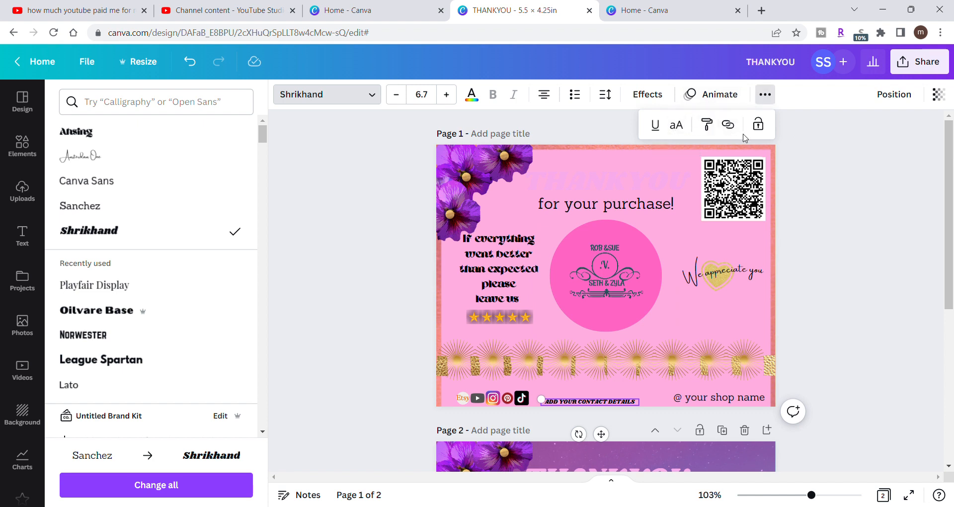
left_click(898, 93)
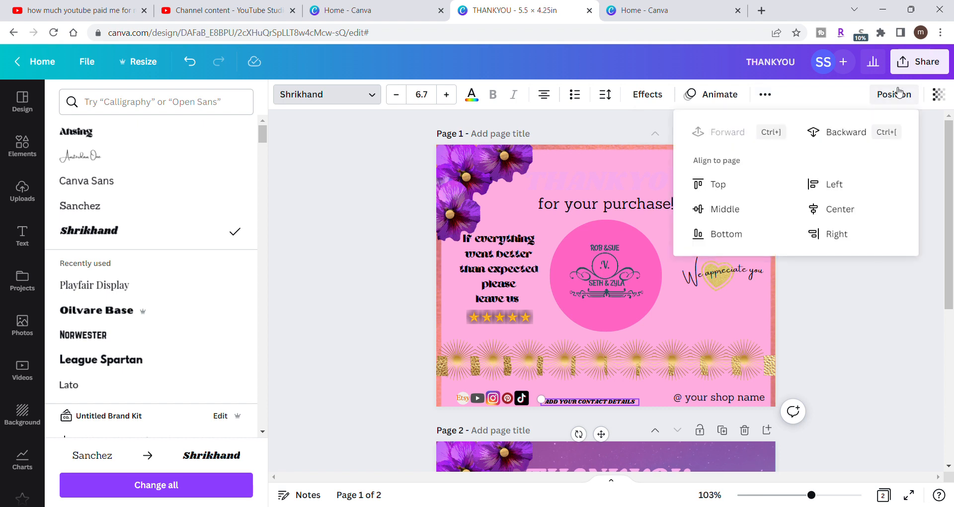
left_click(847, 209)
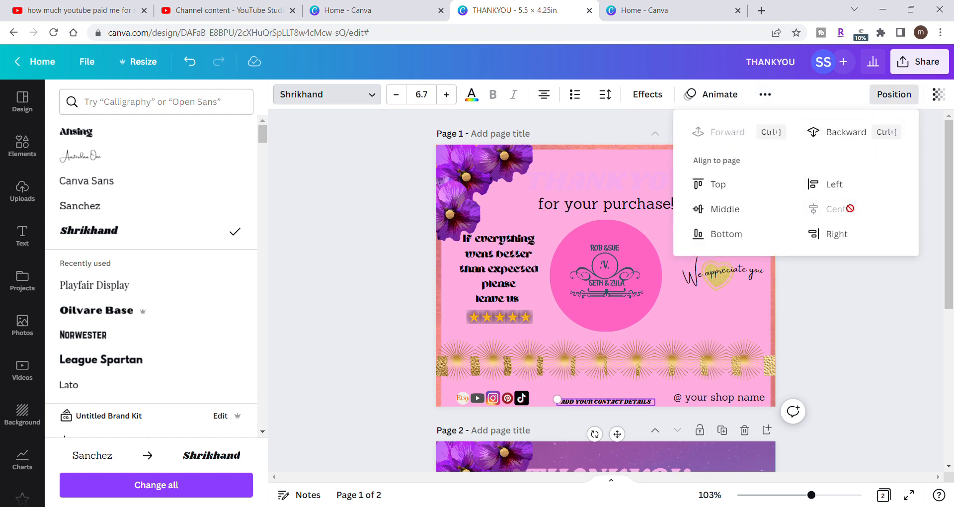
left_click(746, 239)
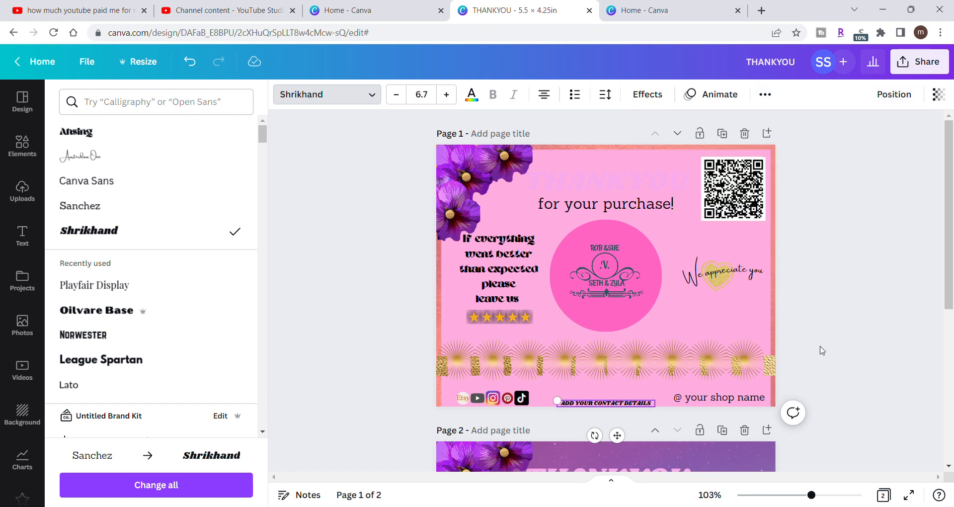
- Insert "@" before the contact details text and shift the text slightly toward the social media icons
left_click(823, 351)
left_click(822, 350)
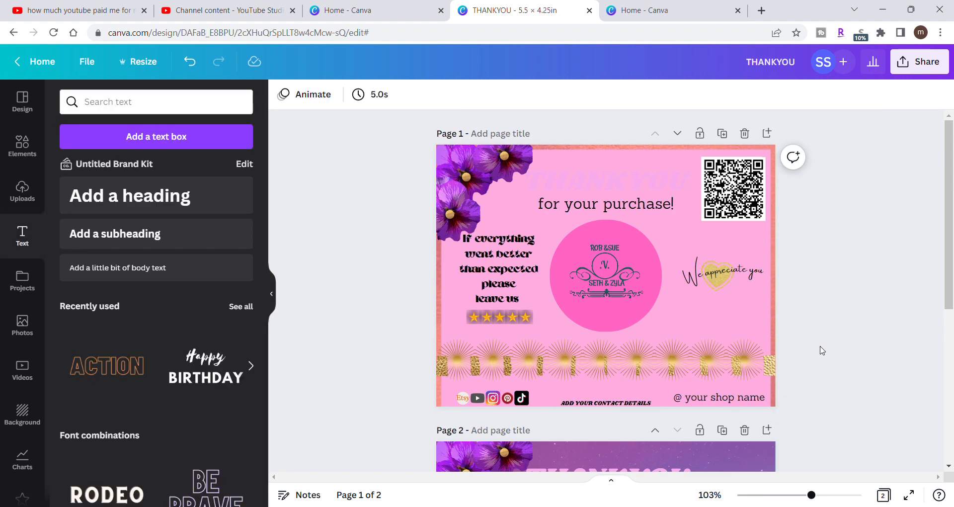
left_click(562, 402)
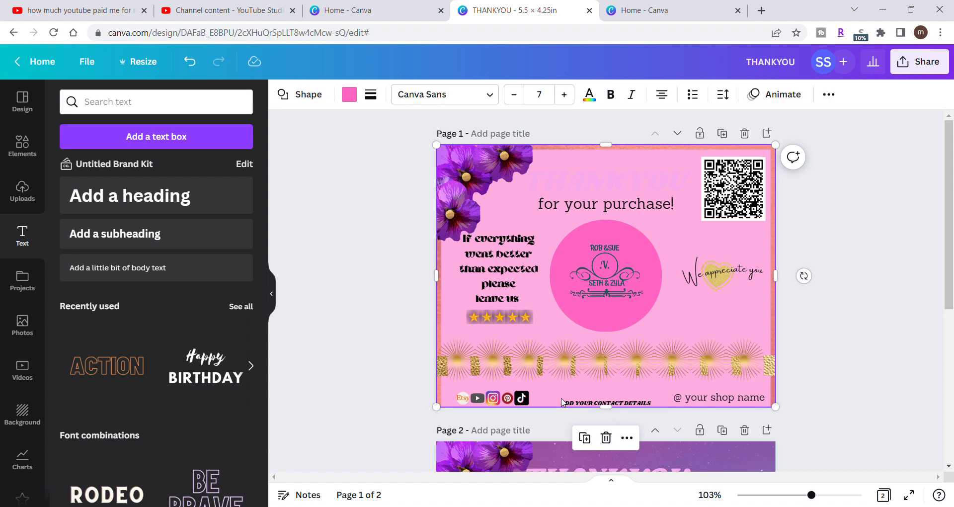
left_click(564, 405)
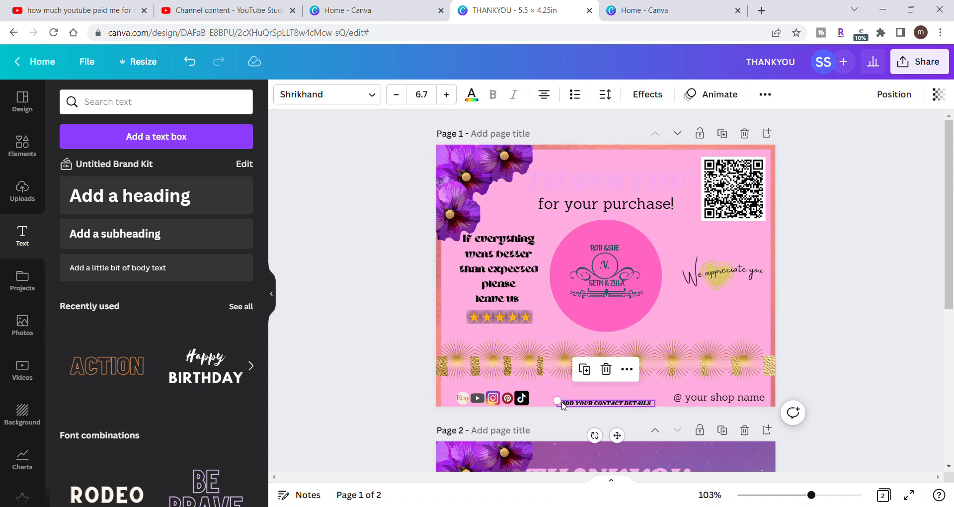
left_click(566, 406)
type("@")
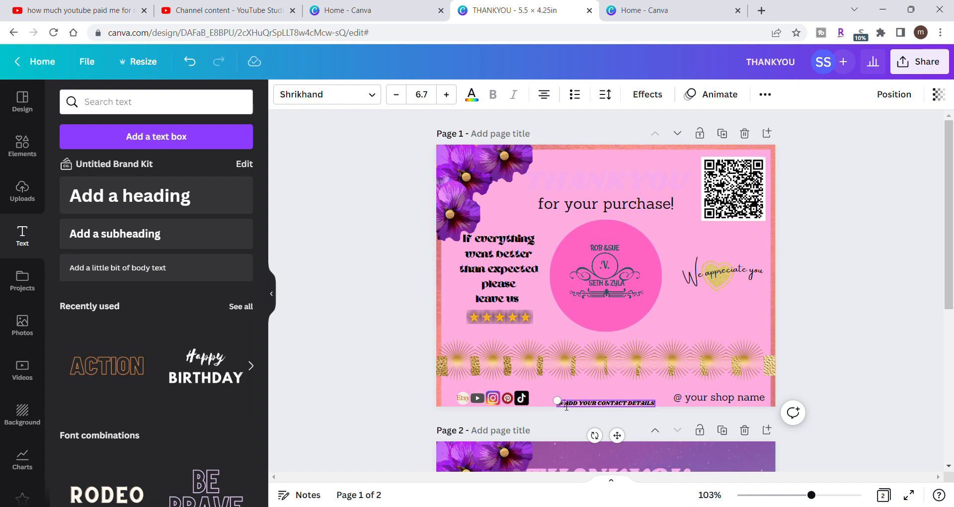
left_click(844, 351)
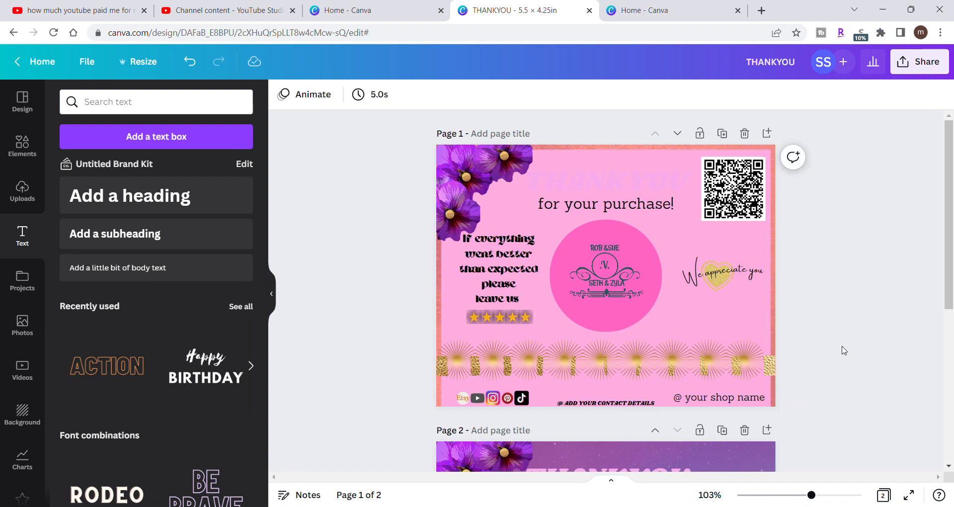
left_click(565, 404)
left_click_drag(566, 407, 558, 396)
left_click(815, 337)
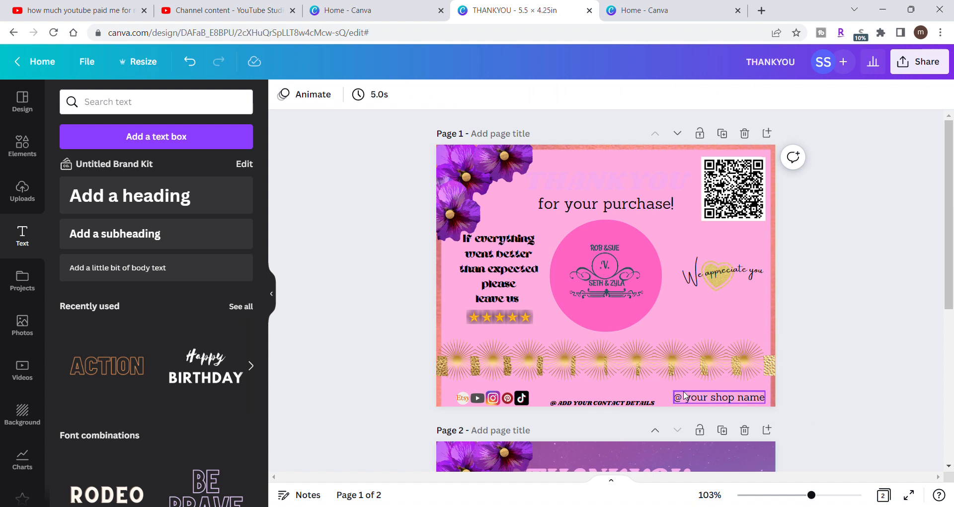
- Change the shop name text to the Shrikhand font
left_click(708, 400)
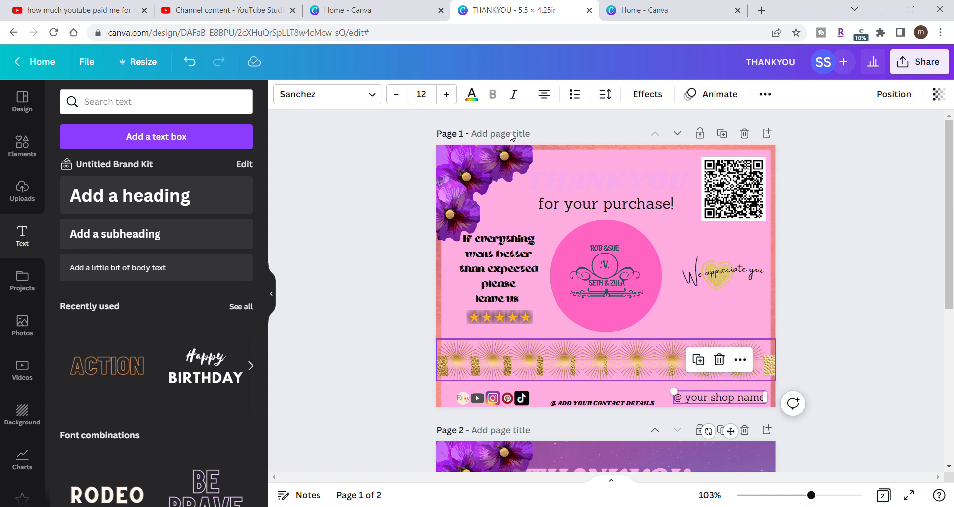
left_click(381, 97)
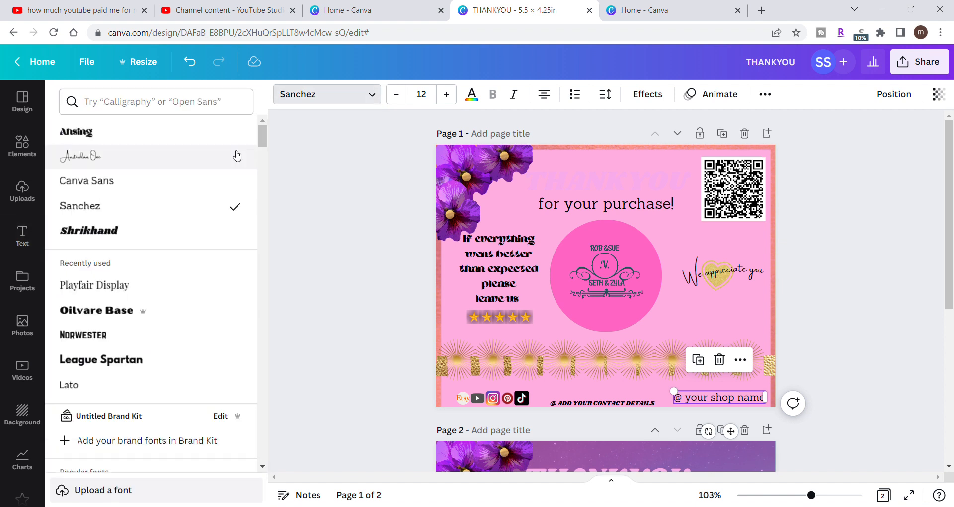
left_click(187, 230)
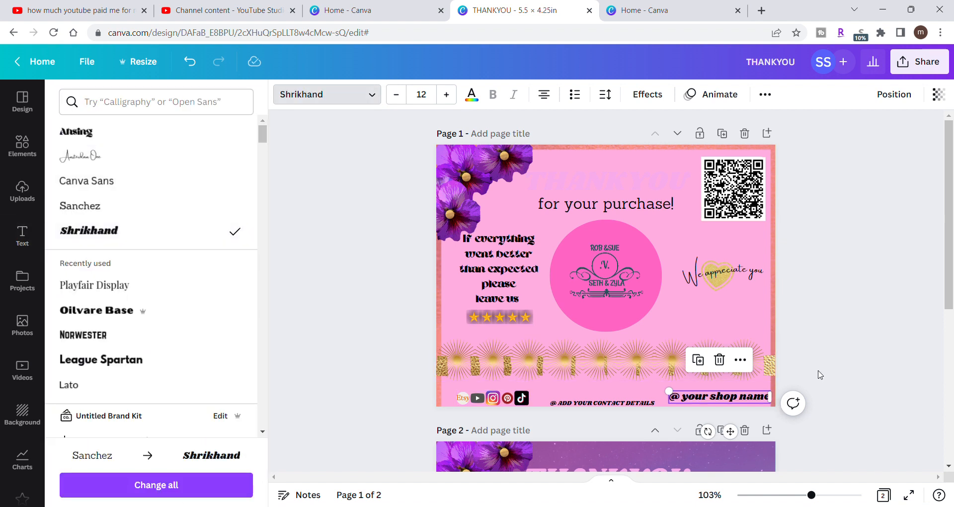
left_click(847, 360)
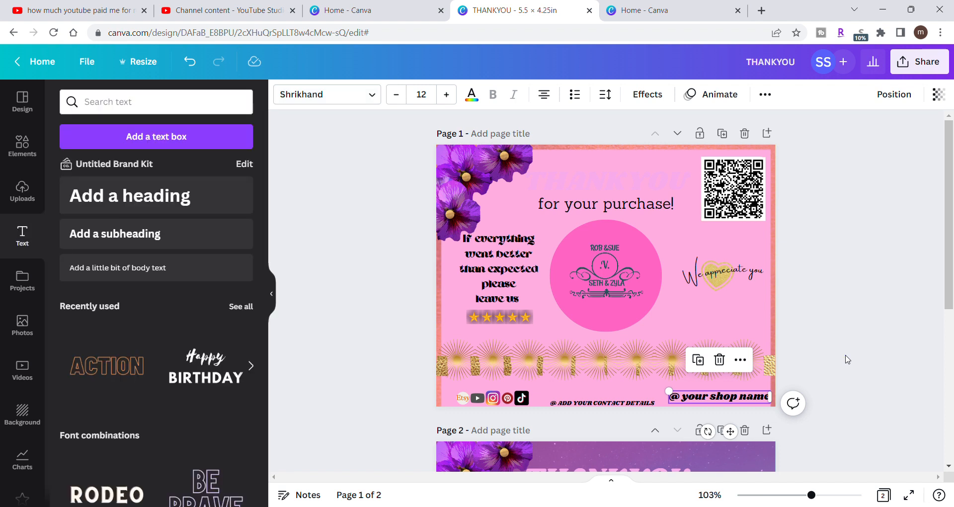
- Shrink the shop name text to about size 10.8 and move it down to the card's bottom edge
left_click(750, 401)
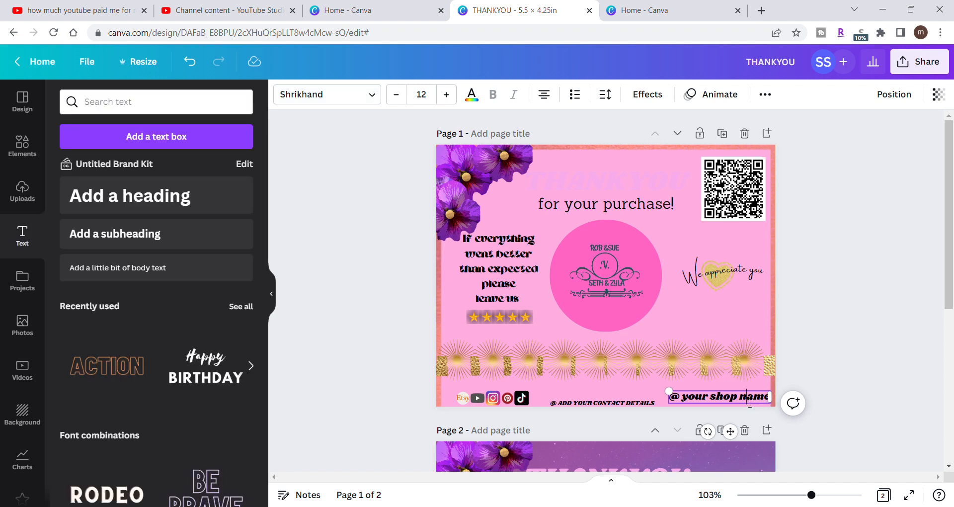
left_click(820, 362)
left_click(749, 404)
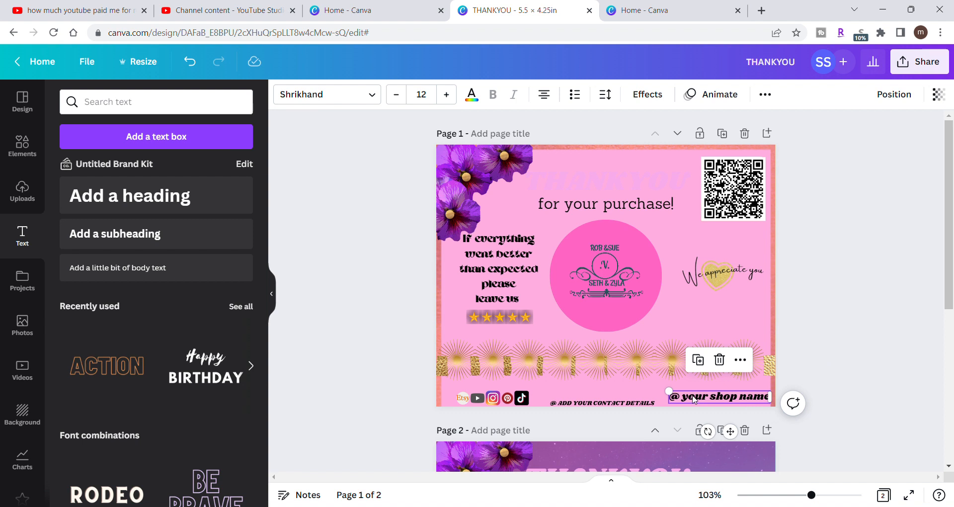
left_click_drag(677, 397, 687, 398)
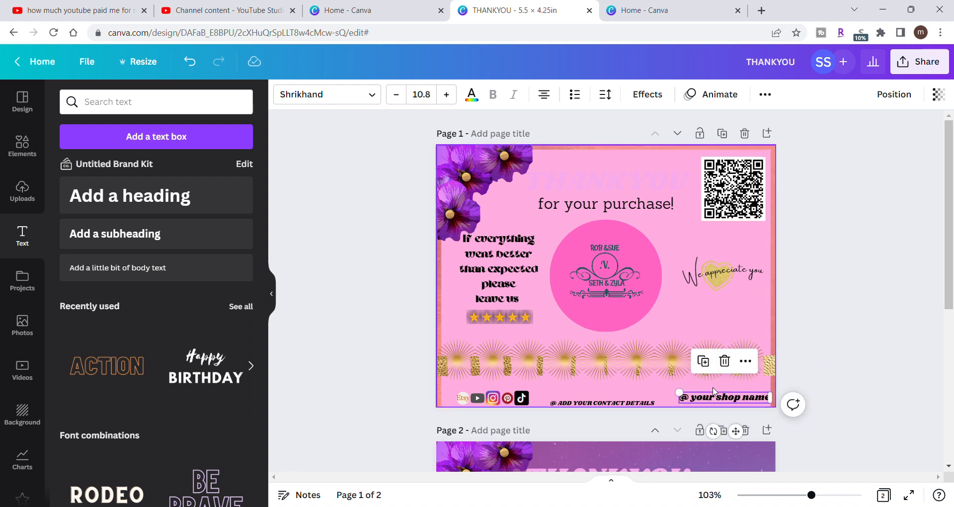
left_click(848, 348)
left_click_drag(765, 400, 763, 408)
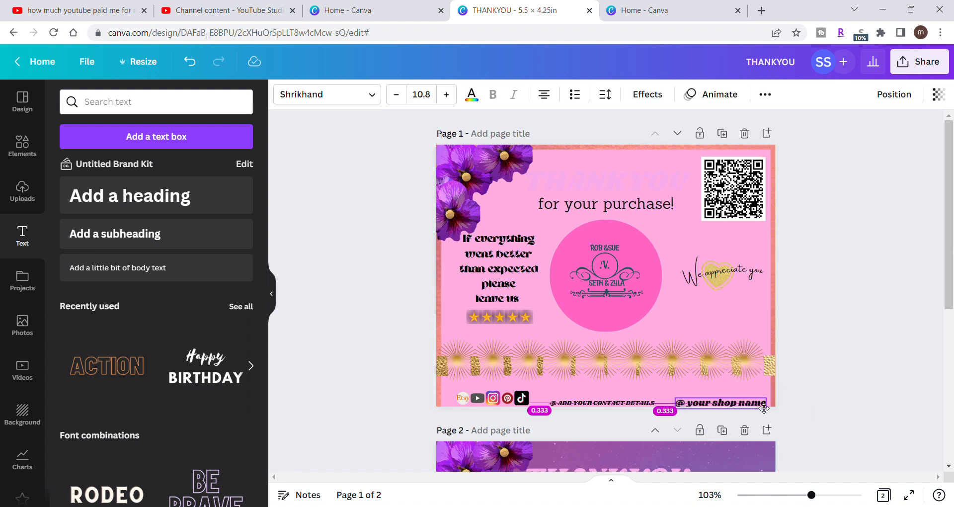
- Align the shop name text to the right of the page and shift it slightly inward from the edge
left_click(899, 94)
left_click(855, 240)
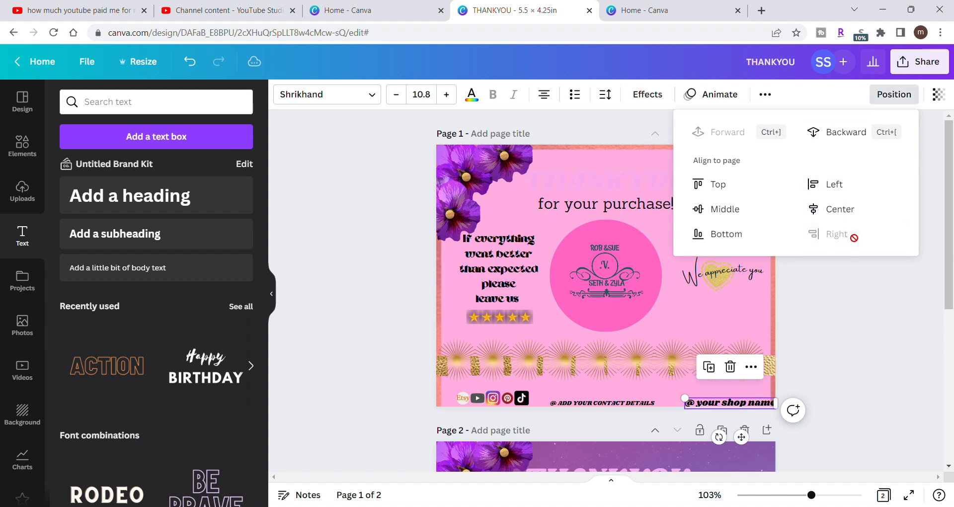
left_click(838, 308)
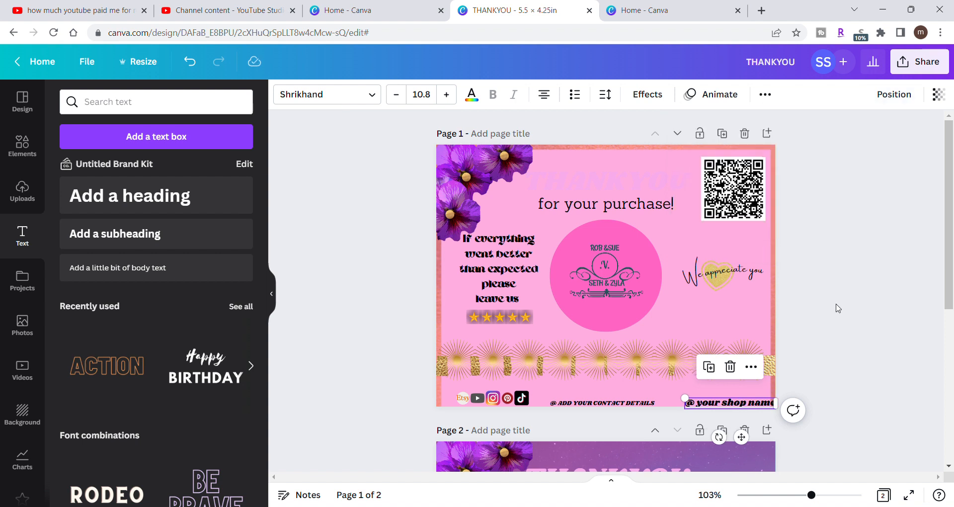
left_click(838, 309)
left_click_drag(754, 405, 746, 404)
left_click(872, 327)
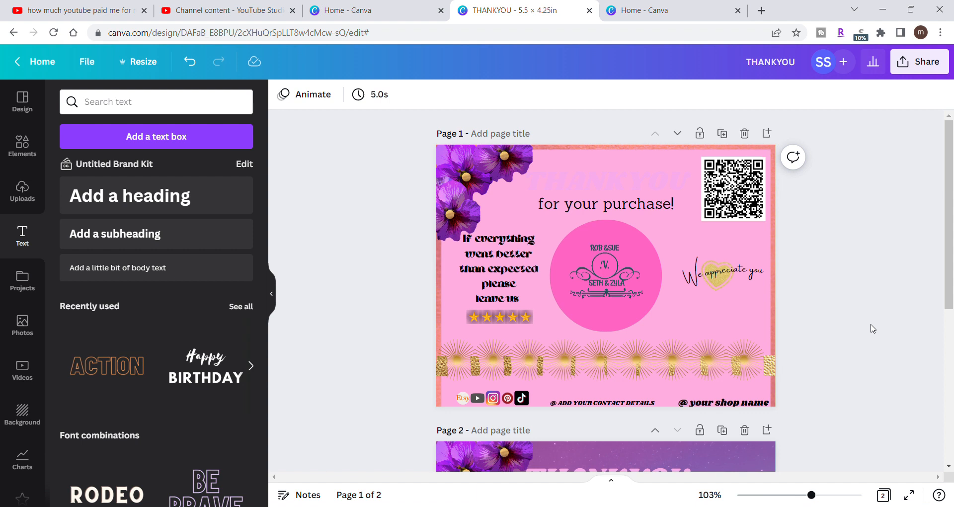
- Enlarge the contact details text to size 8.2, widen its box to fit on one line, and move it away from the shop name
left_click(635, 404)
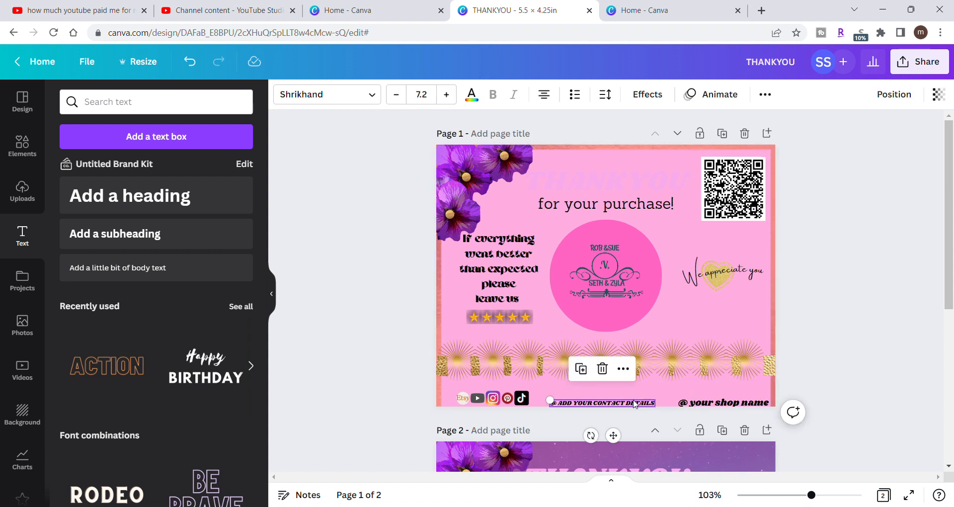
left_click(446, 95)
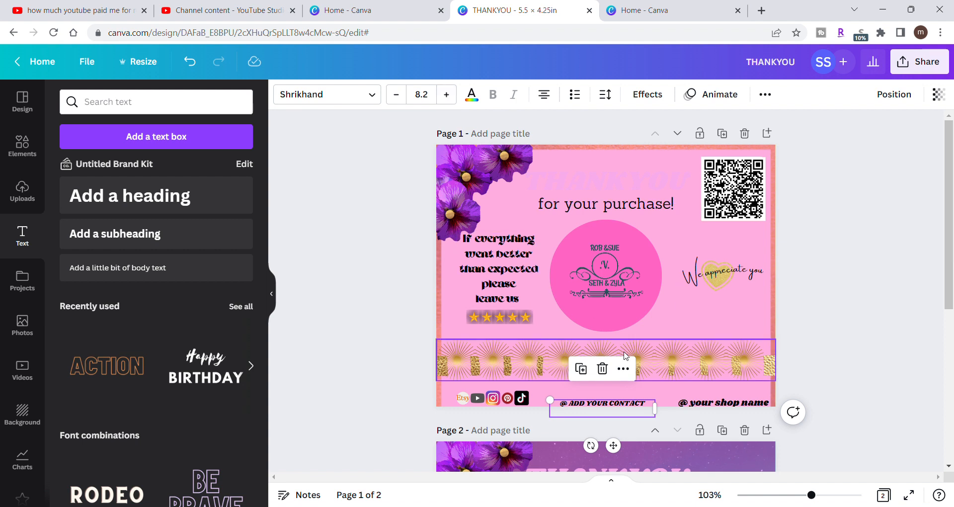
left_click_drag(663, 414, 681, 414)
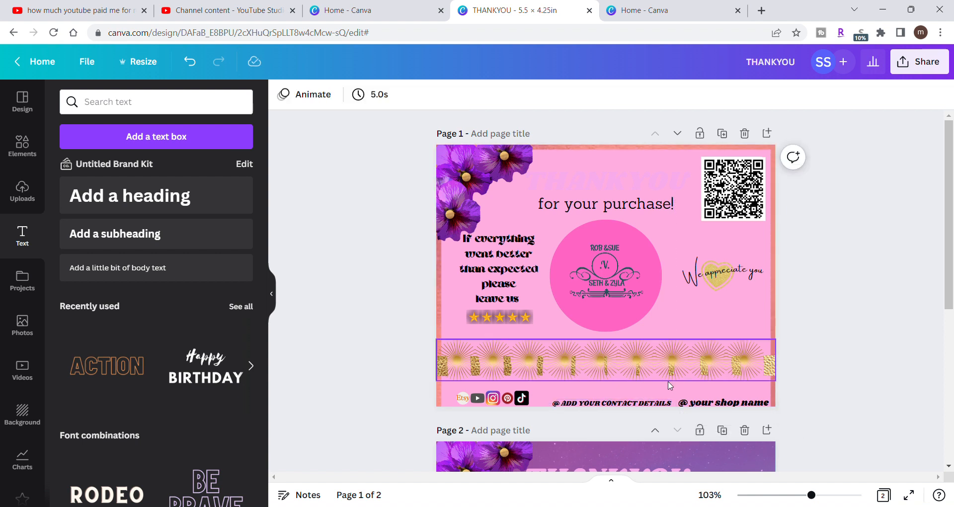
left_click_drag(638, 409, 629, 405)
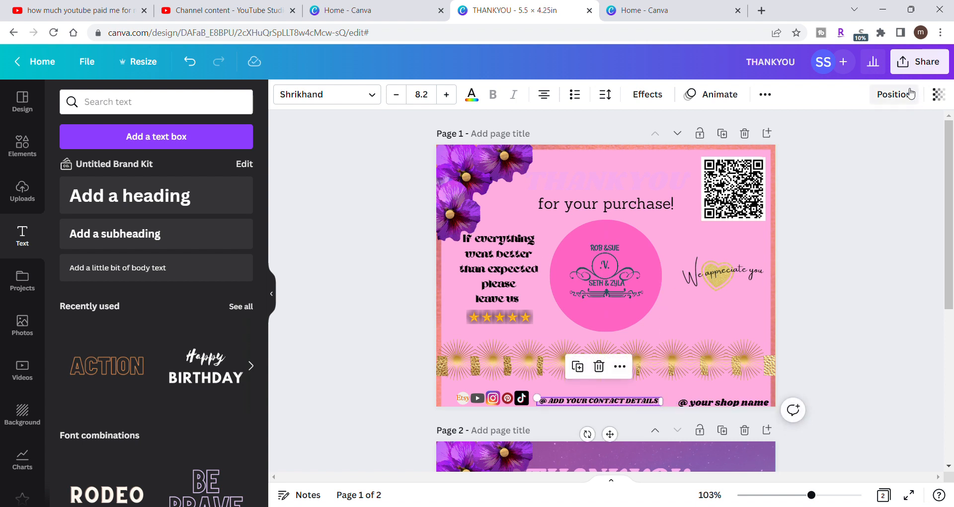
- Align the enlarged contact details text to the horizontal center and bottom of the page
left_click(892, 99)
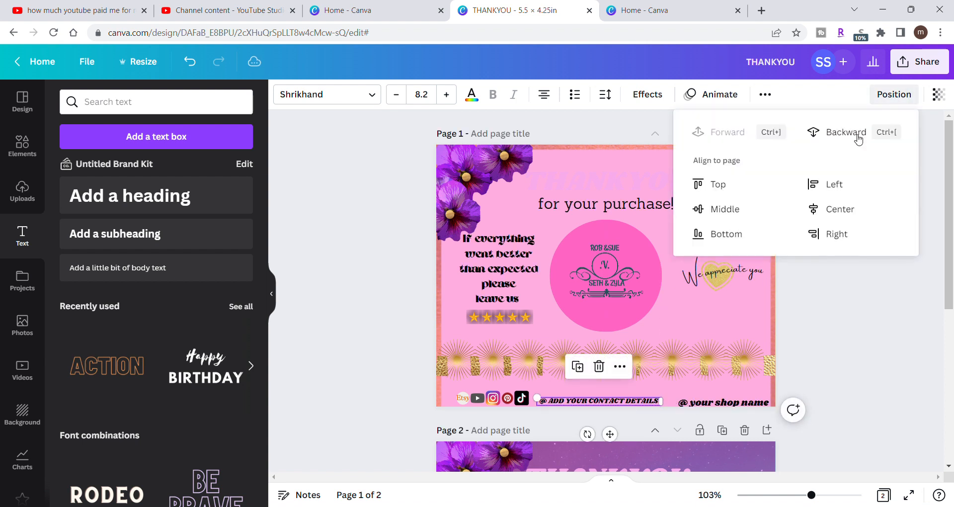
left_click(848, 213)
left_click(740, 239)
left_click(819, 306)
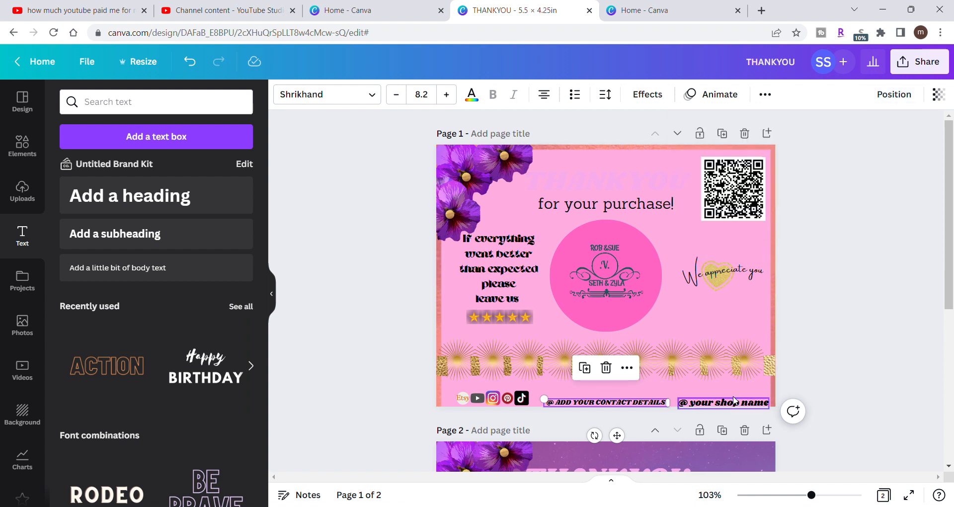
- Set the contact details text to size 9.2 and widen its box so it stays on one line
left_click(696, 402)
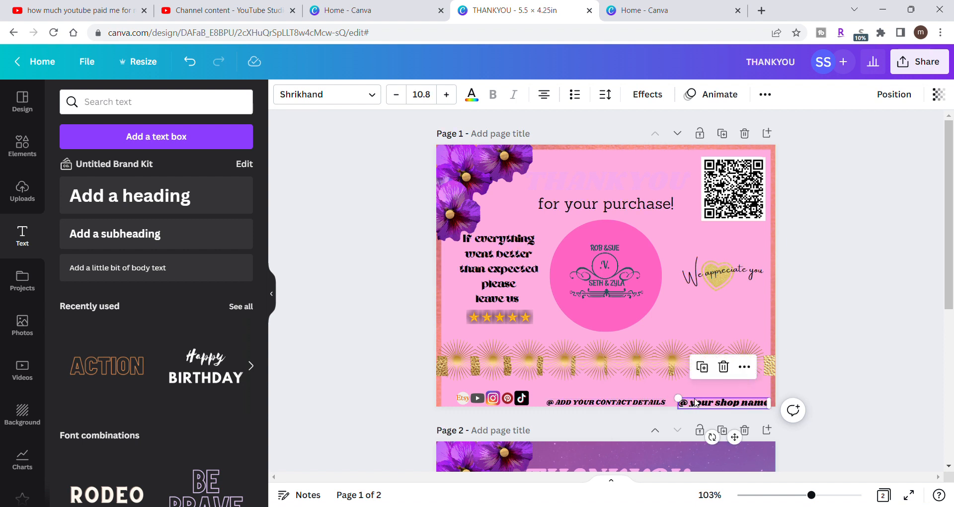
left_click(616, 407)
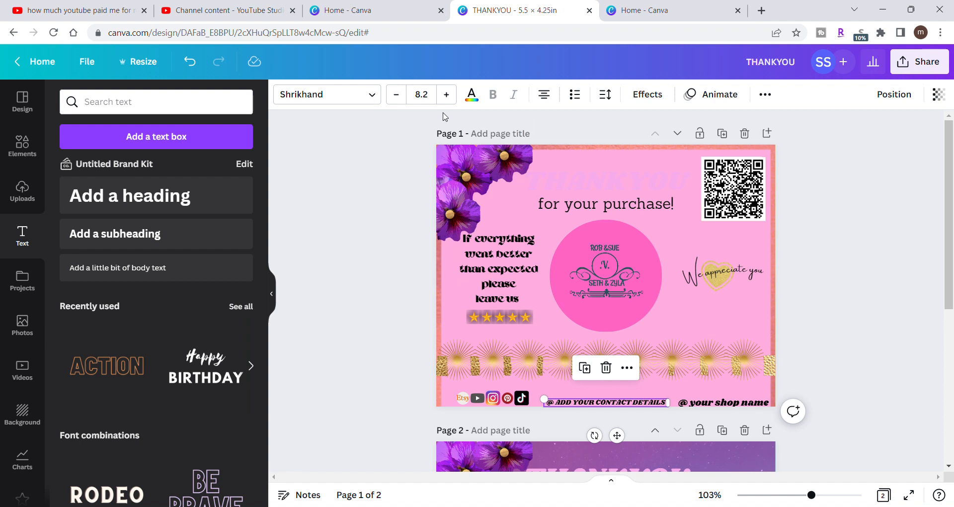
left_click(446, 94)
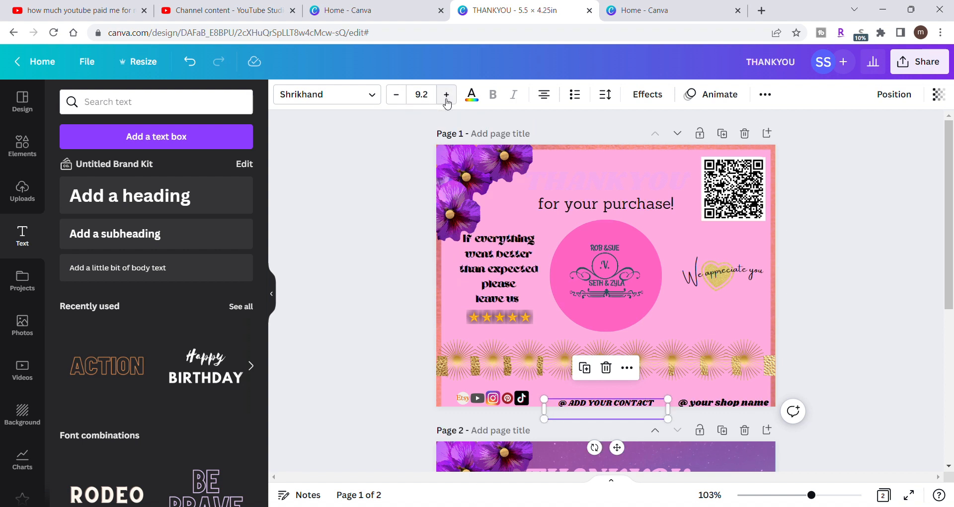
left_click(446, 94)
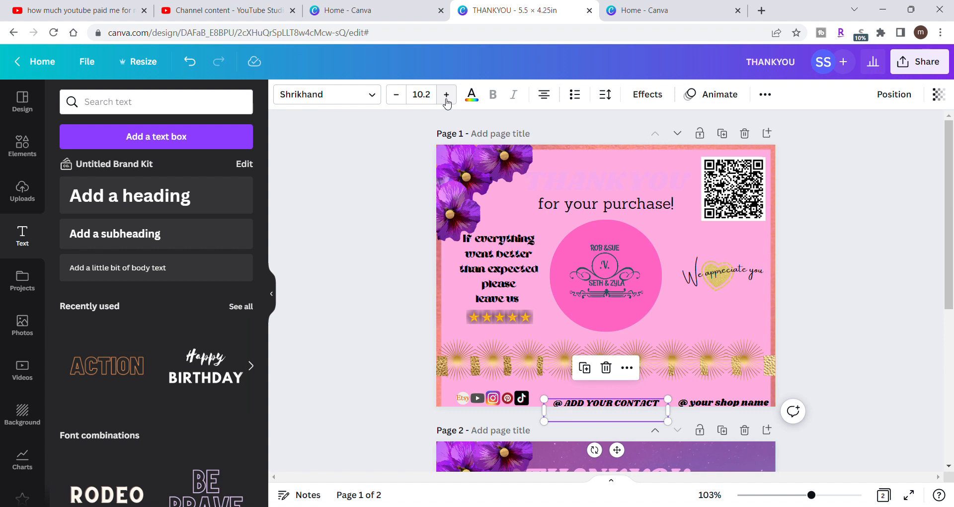
left_click(446, 95)
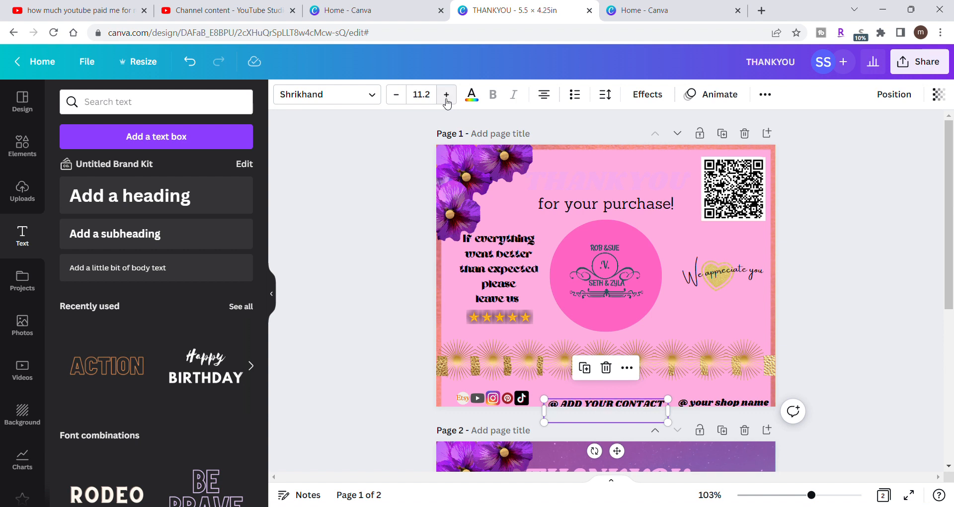
left_click(406, 97)
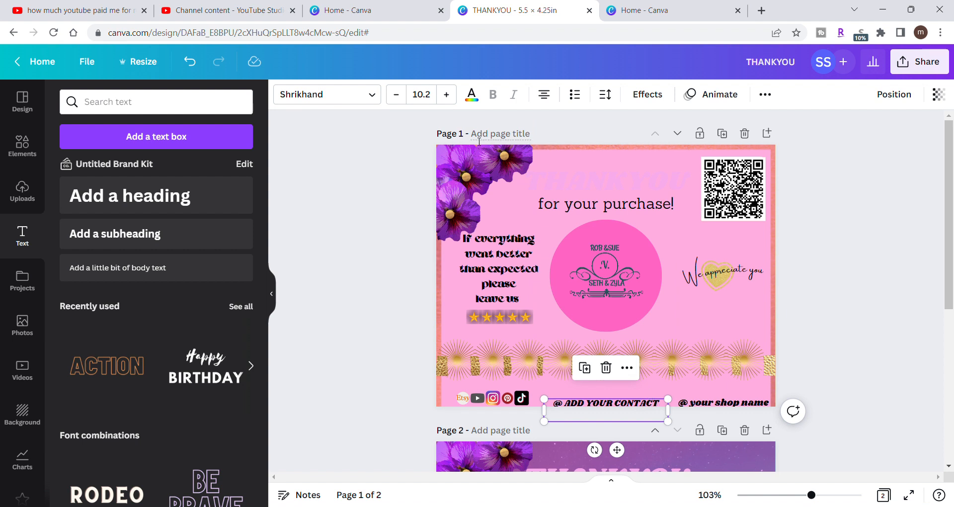
left_click(395, 98)
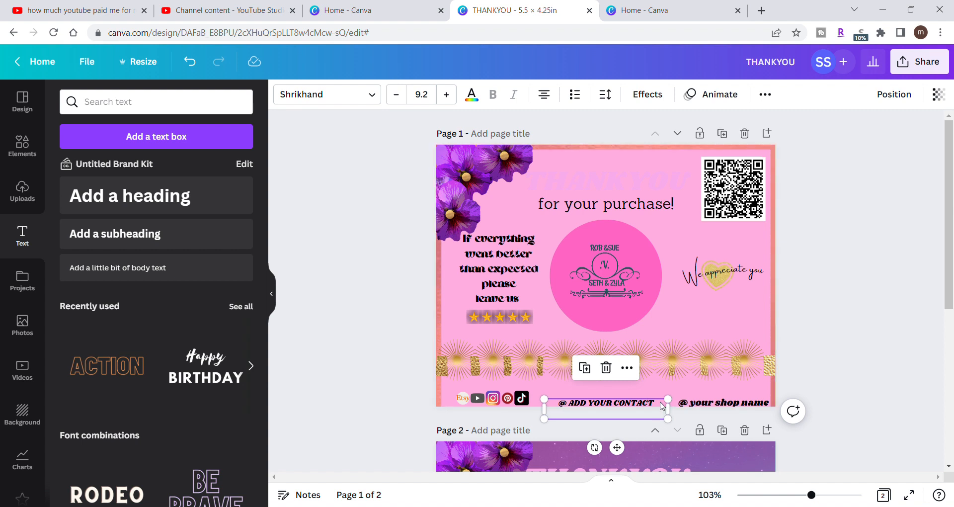
left_click_drag(669, 411, 688, 415)
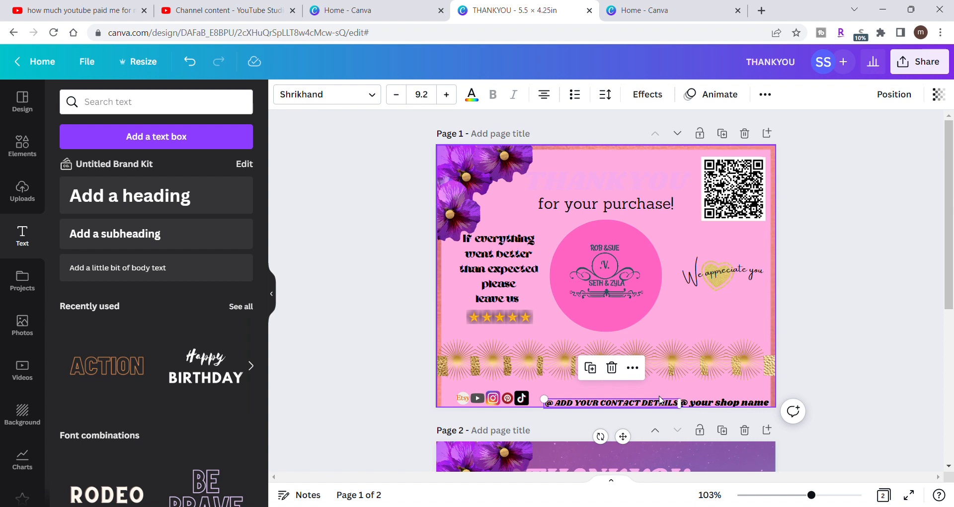
- Shift the contact details text away from the shop name and center it horizontally on the page
left_click(823, 361)
left_click_drag(666, 404, 661, 408)
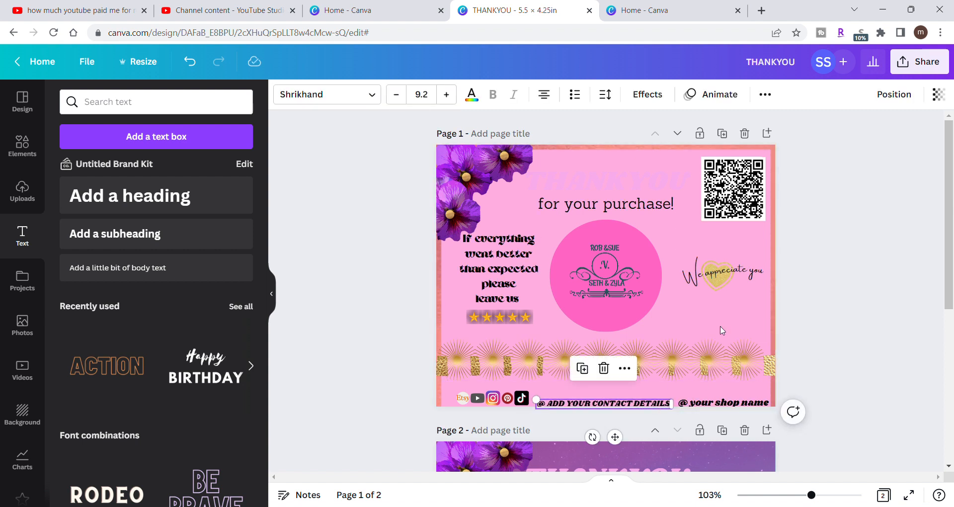
left_click(901, 101)
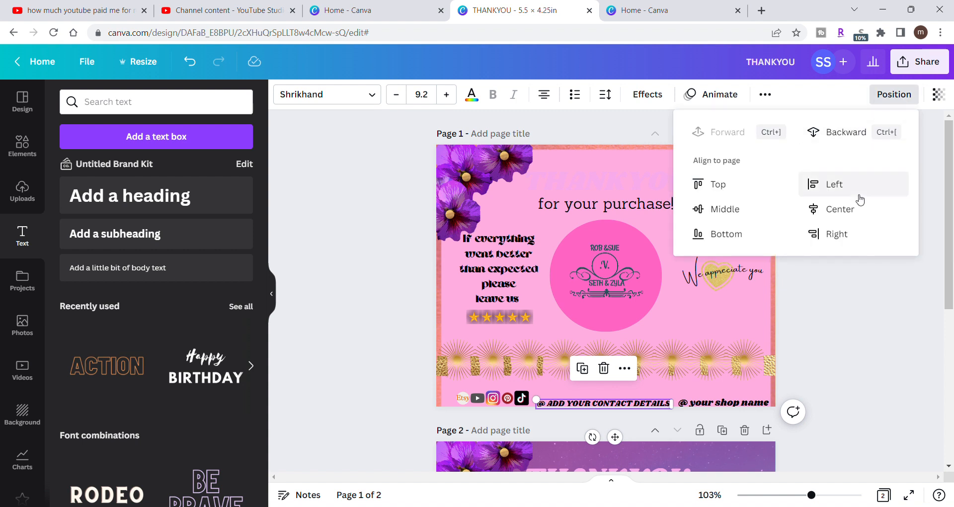
left_click(855, 212)
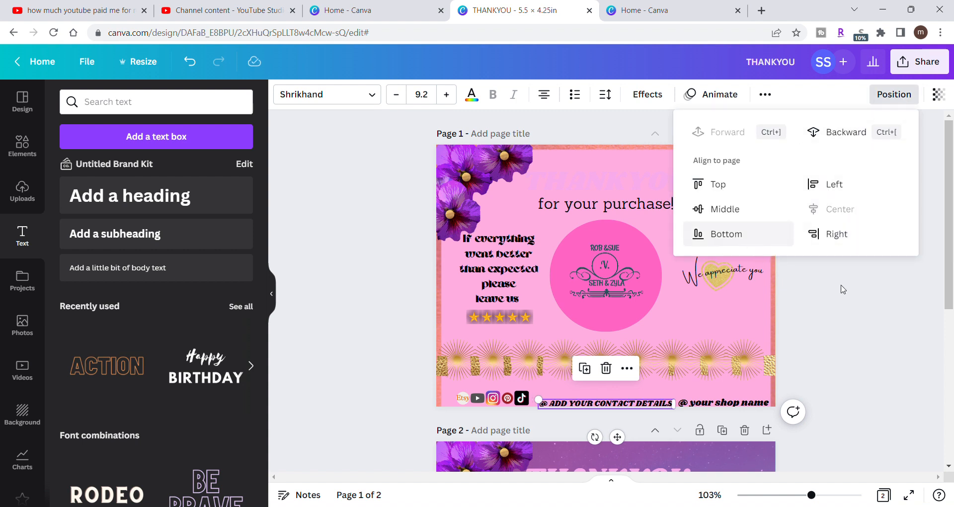
left_click(911, 338)
left_click(912, 338)
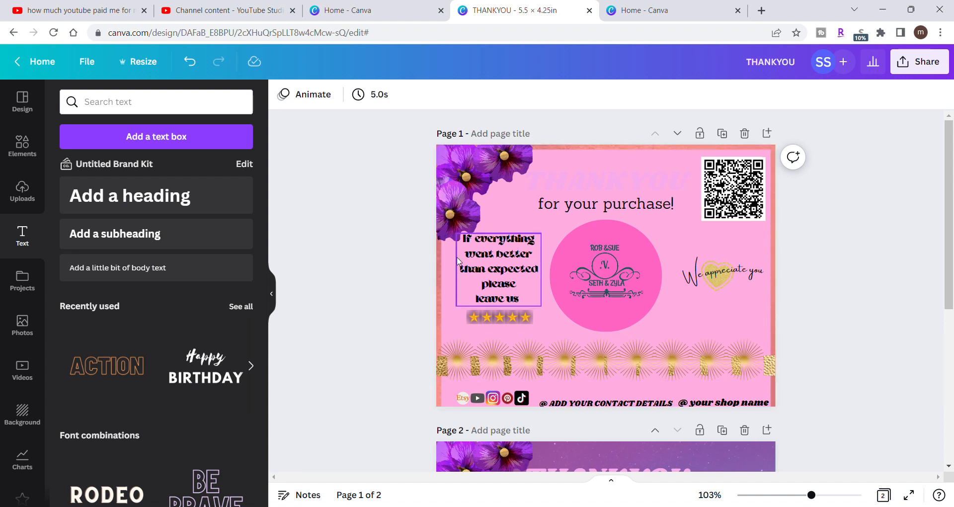
- Undo the Shrikhand font, size and position changes on the contact details and shop name texts
left_click(196, 66)
left_click(197, 66)
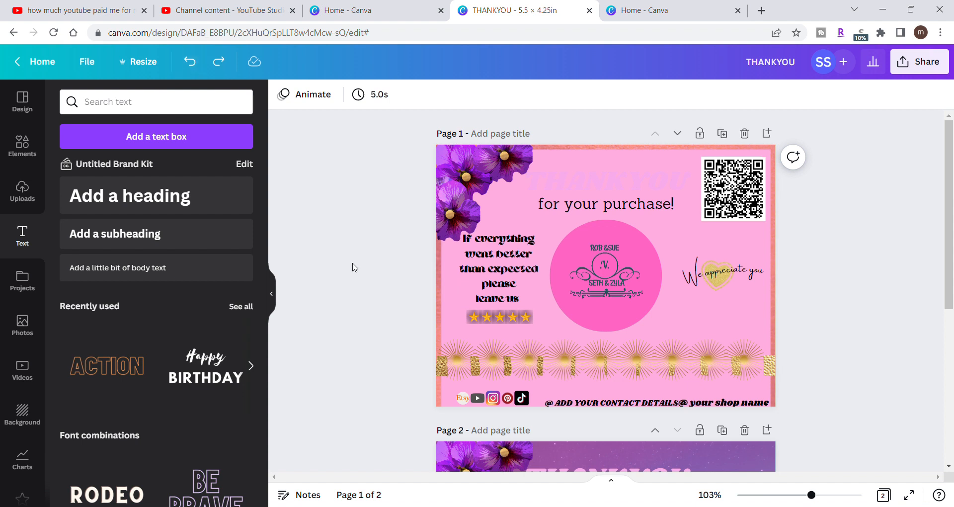
left_click_drag(575, 399, 633, 205)
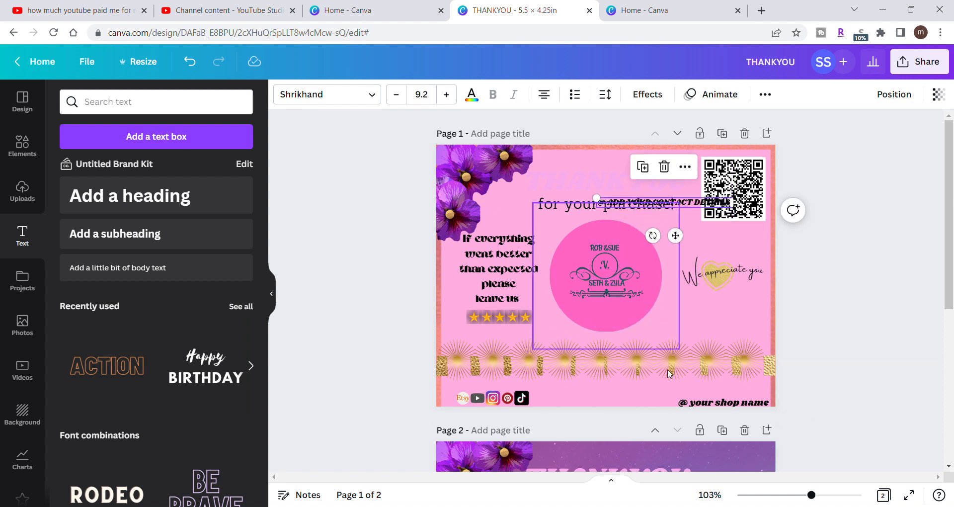
left_click(190, 62)
left_click(193, 60)
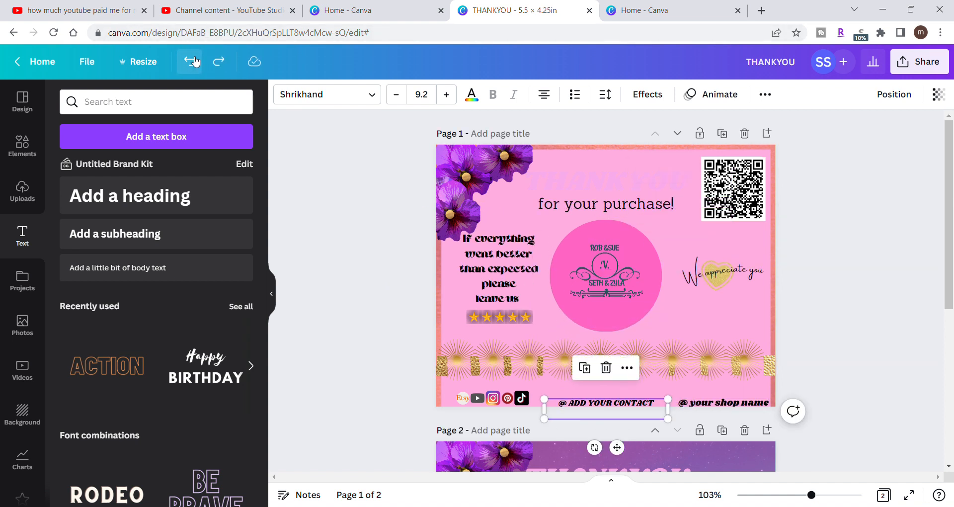
left_click(195, 62)
left_click(195, 61)
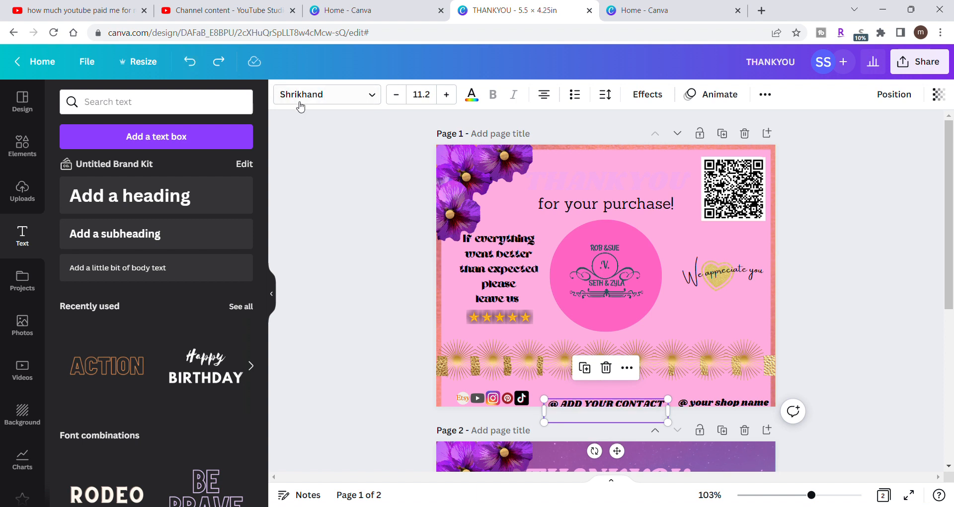
left_click(191, 62)
left_click(191, 63)
left_click(191, 64)
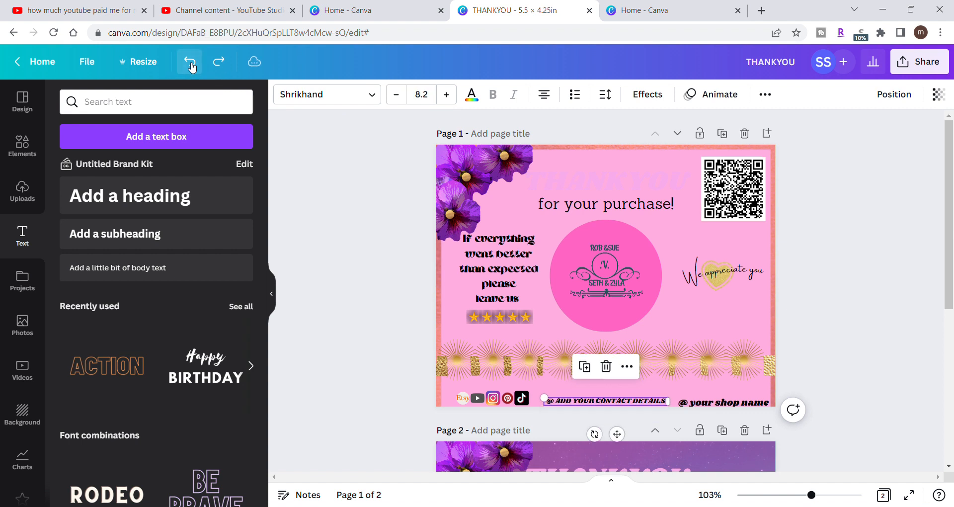
left_click(191, 64)
left_click(191, 64)
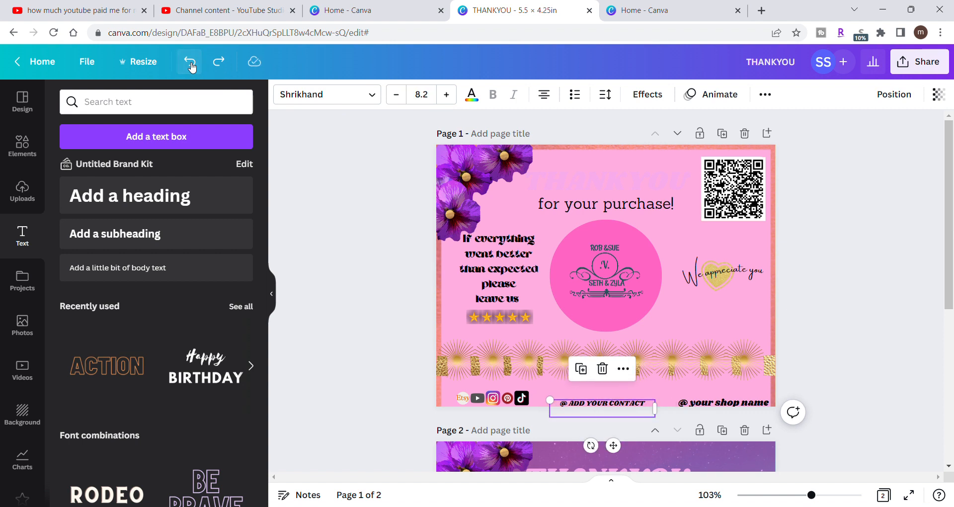
left_click(191, 63)
left_click(191, 64)
left_click(191, 63)
left_click(191, 64)
left_click(191, 64)
left_click(190, 63)
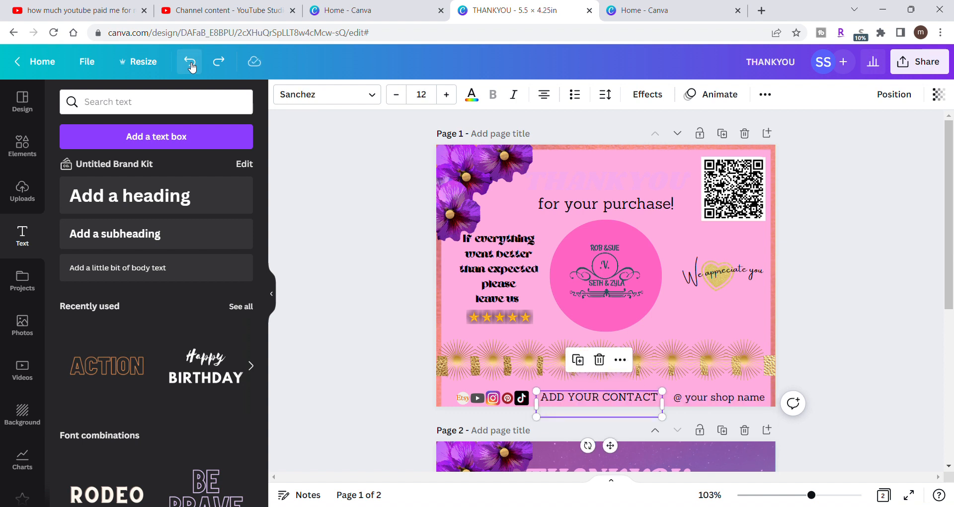
- Undo further edits until the contact details text is removed and the purple background and gold border are restored
left_click(191, 64)
left_click(191, 63)
left_click(190, 64)
left_click(191, 64)
left_click(191, 63)
left_click(191, 64)
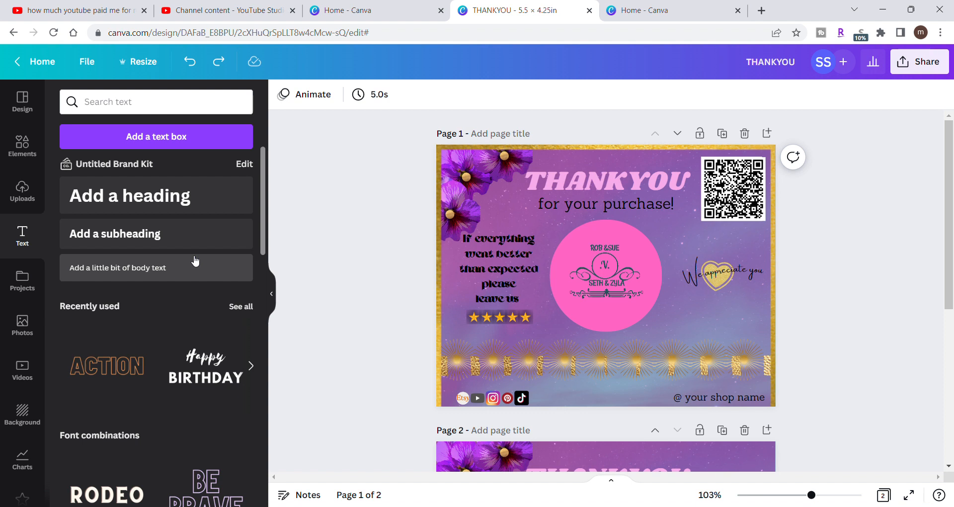
- Set the shop name text on page 1 to the Shrikhand font at size 10
left_click(694, 393)
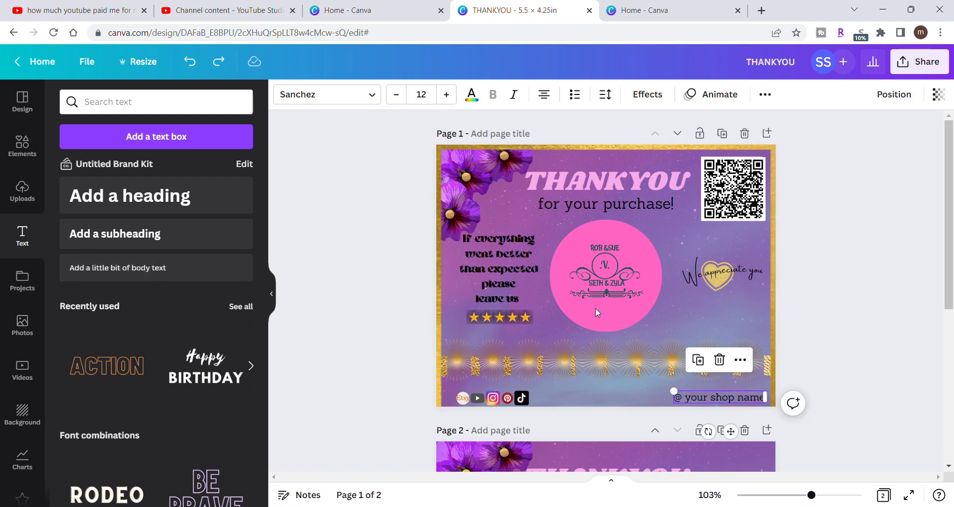
left_click(376, 97)
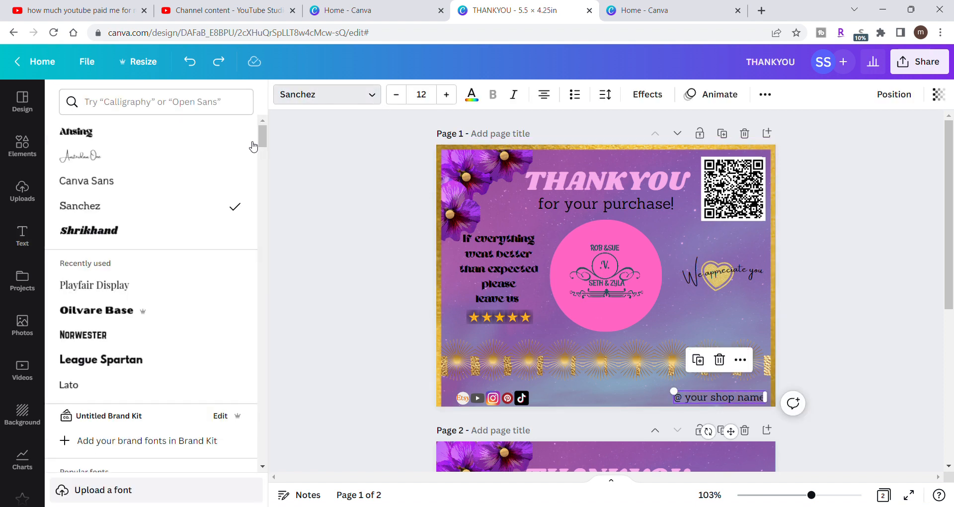
left_click(182, 236)
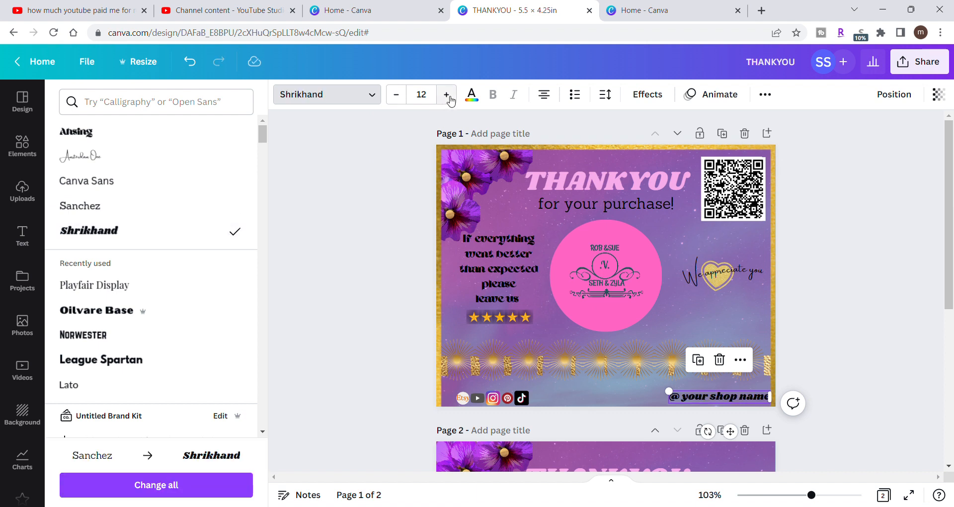
left_click(402, 97)
left_click(402, 96)
left_click(402, 97)
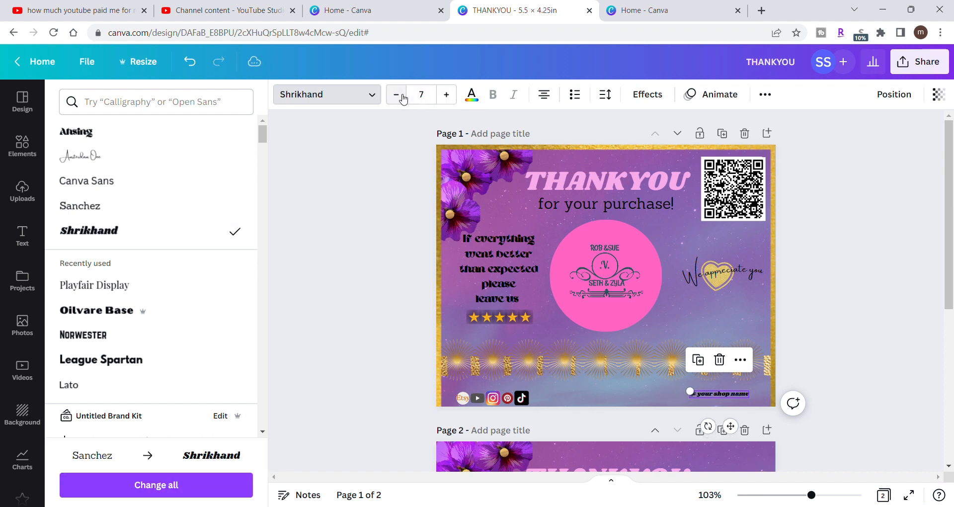
left_click(449, 94)
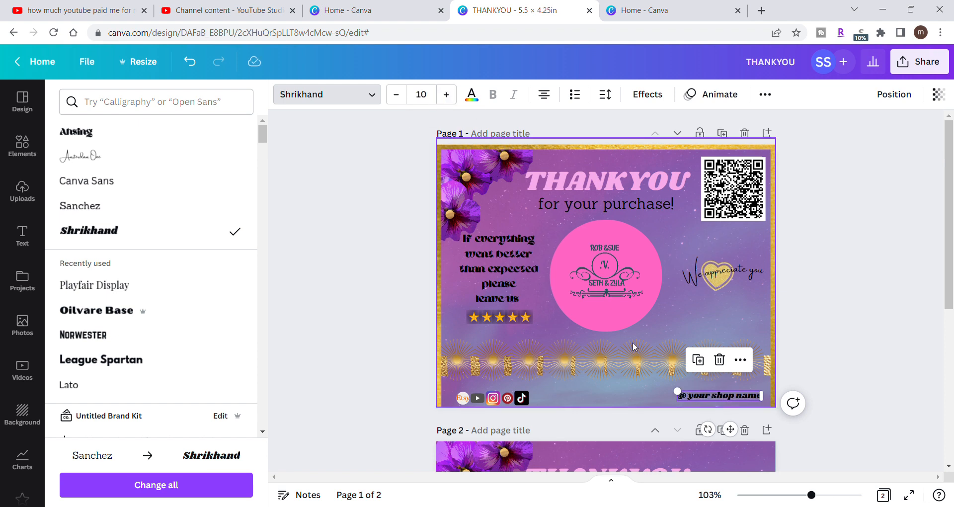
- Lower the shop name text, align it to the page's right edge, and shift it back inside the gold border
left_click_drag(701, 397, 708, 403)
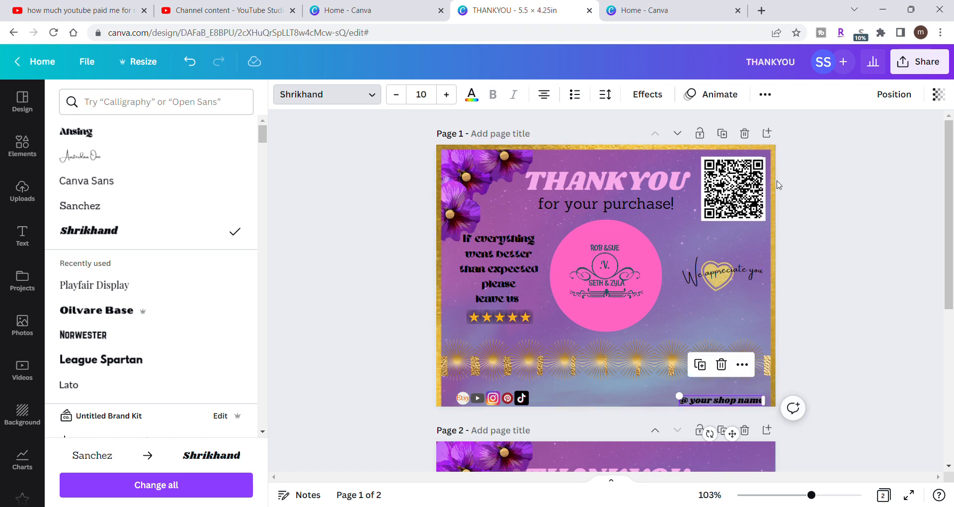
left_click(888, 99)
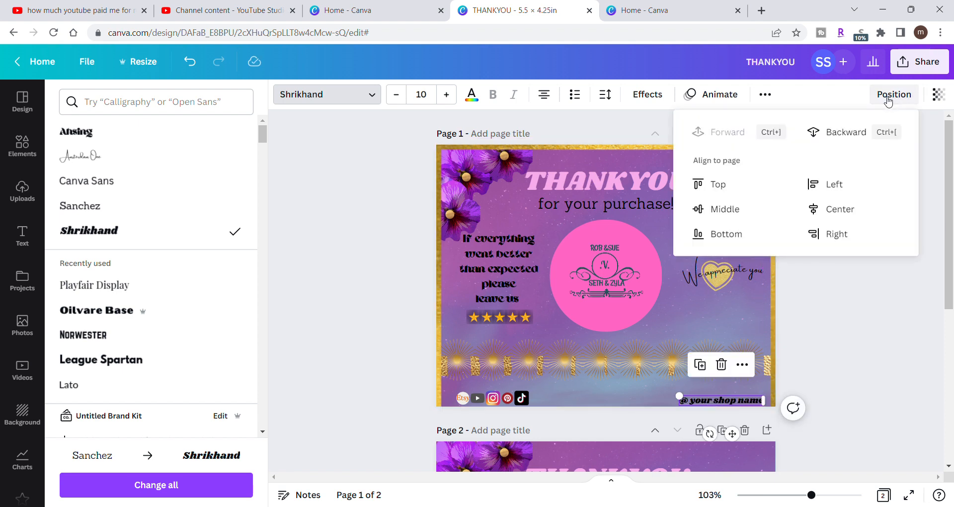
left_click(840, 235)
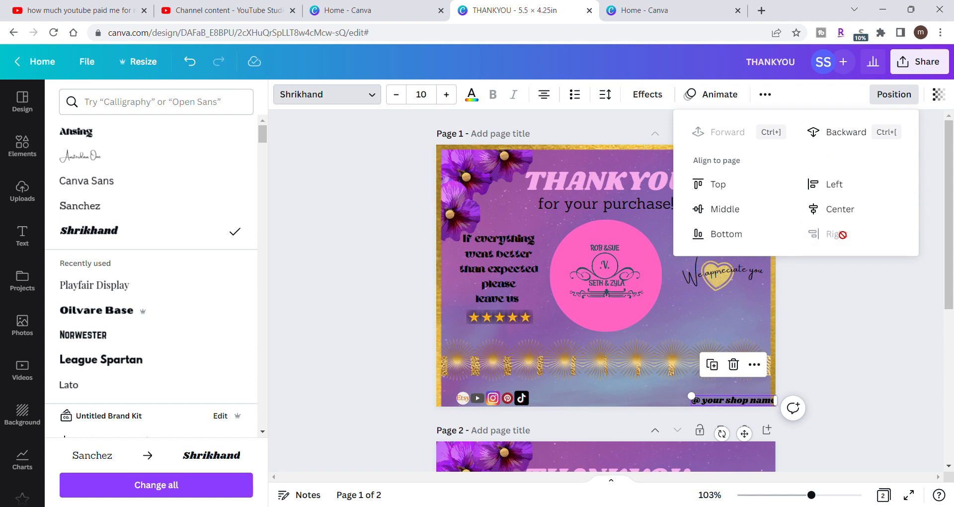
left_click(838, 299)
left_click_drag(752, 403, 742, 404)
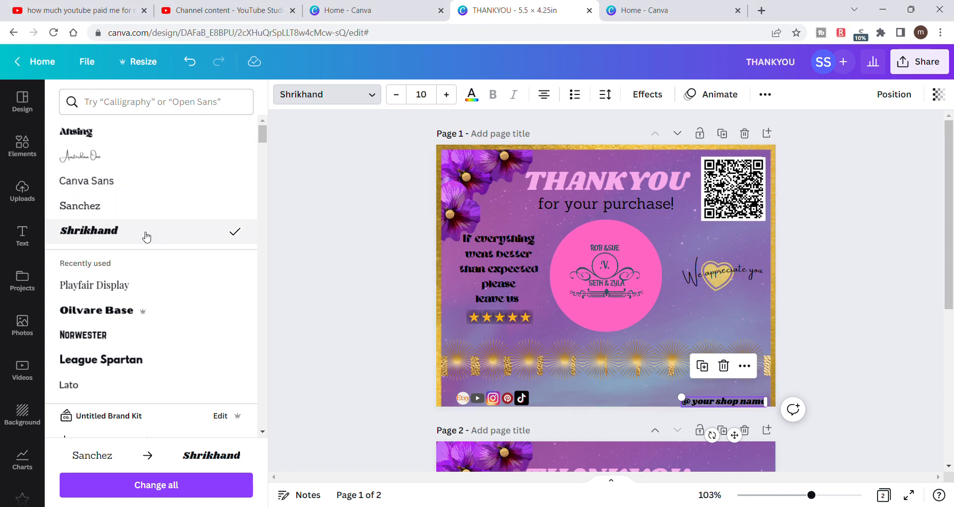
- Add a subheading text and place it along the card's bottom edge between the social icons and the shop name
left_click(24, 247)
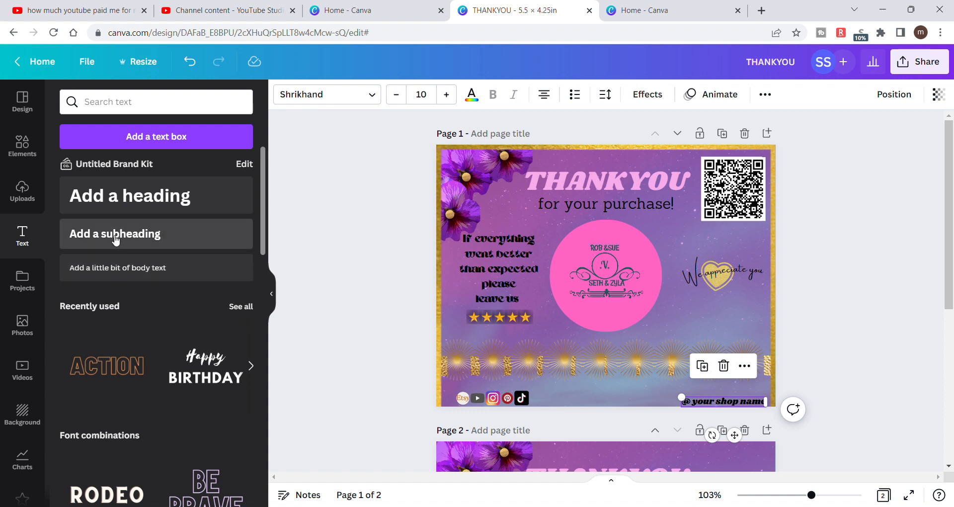
left_click(166, 236)
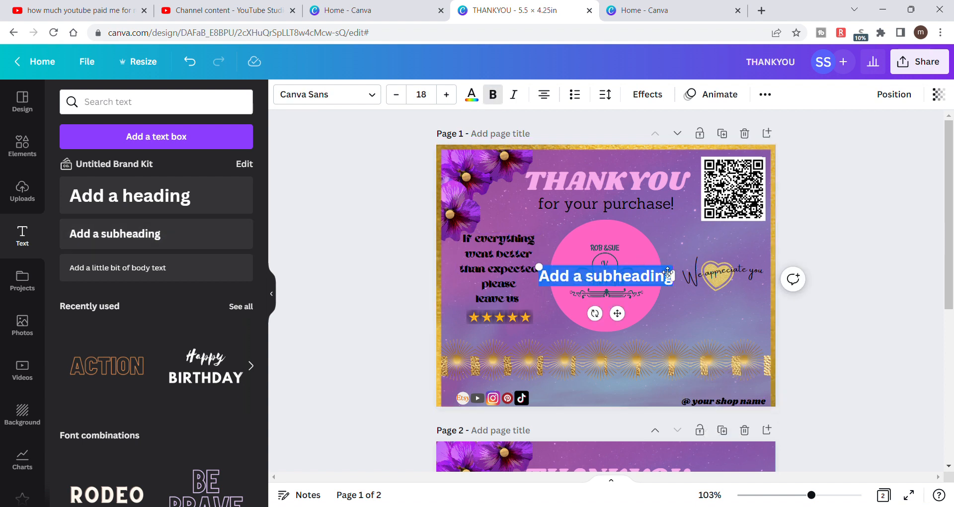
left_click_drag(668, 271, 666, 393)
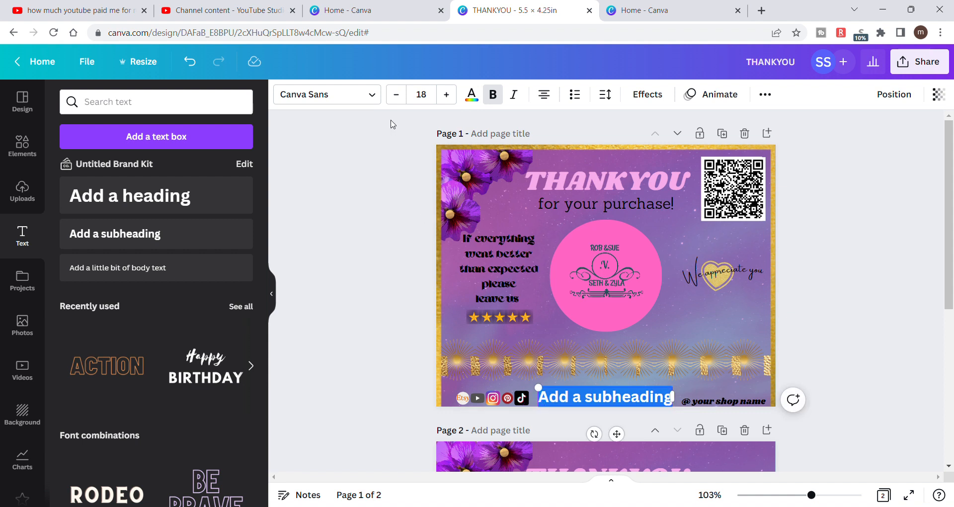
- Set the new subheading text to the Shrikhand font at size 10
left_click(374, 94)
left_click(149, 230)
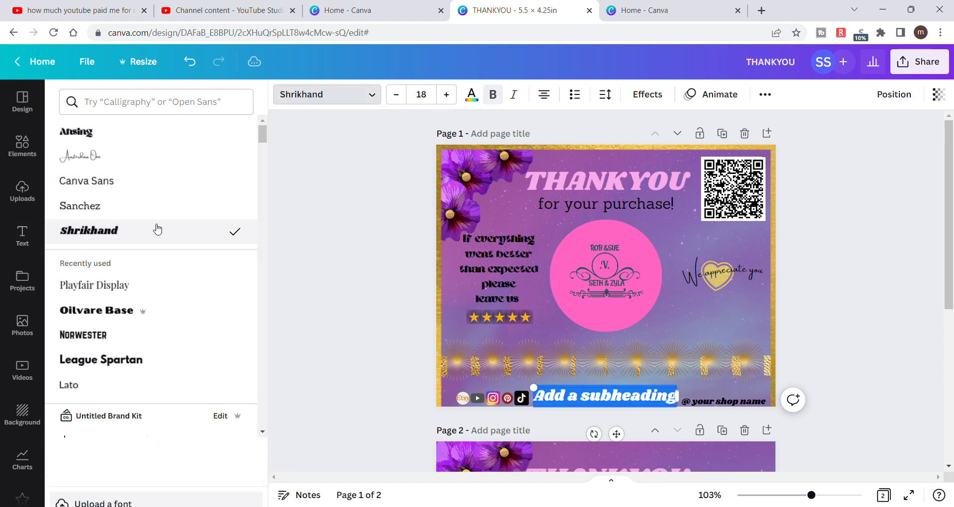
left_click(397, 99)
left_click(396, 99)
left_click(396, 99)
left_click(396, 100)
left_click(396, 100)
left_click(396, 100)
left_click(396, 99)
left_click(396, 99)
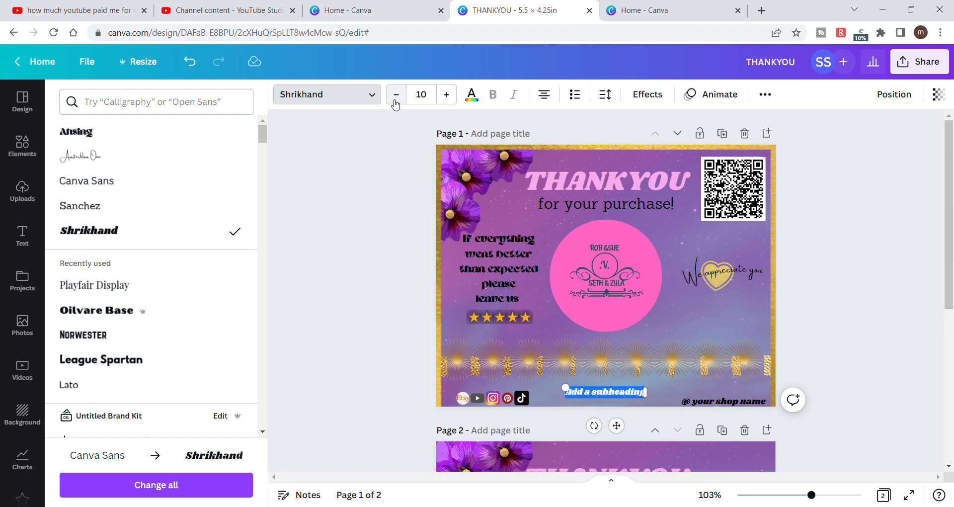
- Replace the subheading's placeholder text with "@ Add your contact details here"
left_click(646, 392)
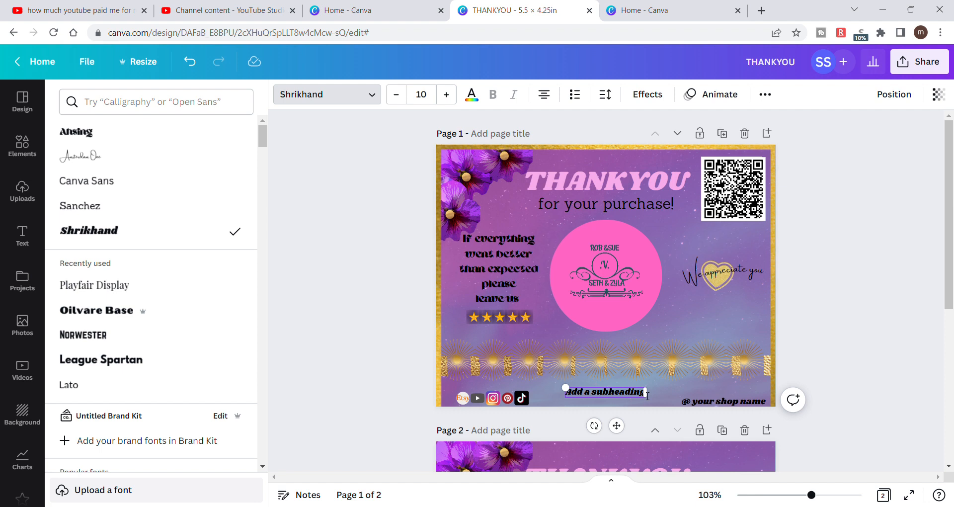
key("BackSpace")
key("BackSpace")
key("BackSpace")
key("BackSpace")
key("BackSpace")
key("BackSpace")
key("BackSpace")
key("BackSpace")
key("BackSpace")
key("BackSpace")
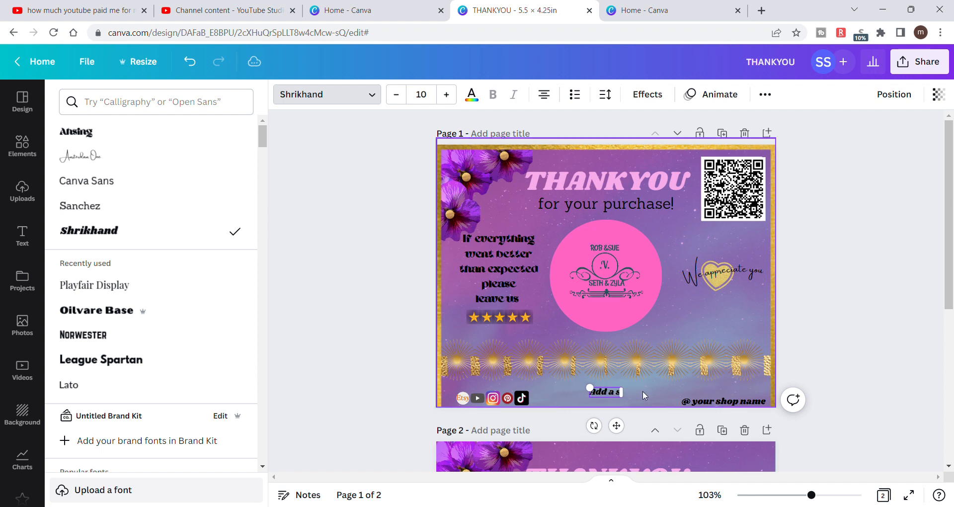
key("BackSpace")
key("BackSpace")
key("BackSpace")
key("BackSpace")
key("BackSpace")
type("Add")
key("BackSpace")
key("BackSpace")
key("BackSpace")
type("@ Add your")
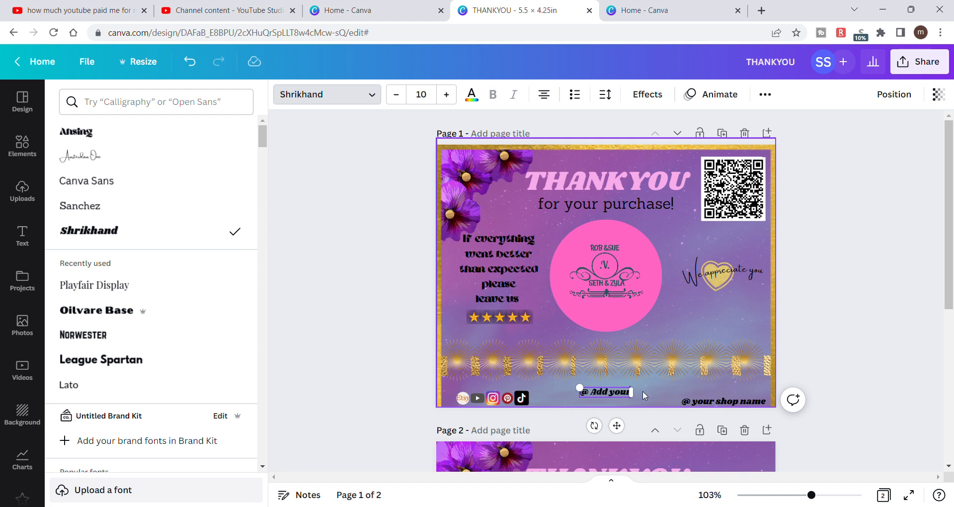
type(" c")
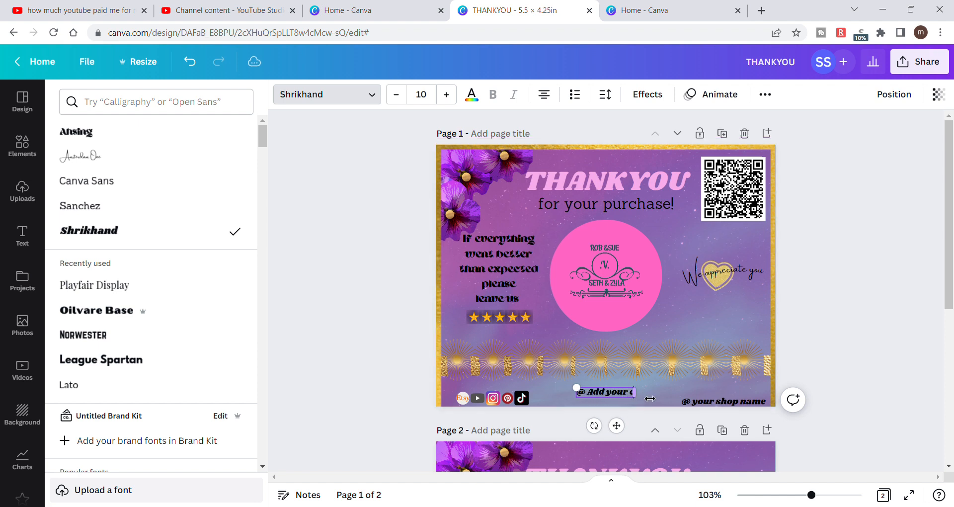
type("ontact de")
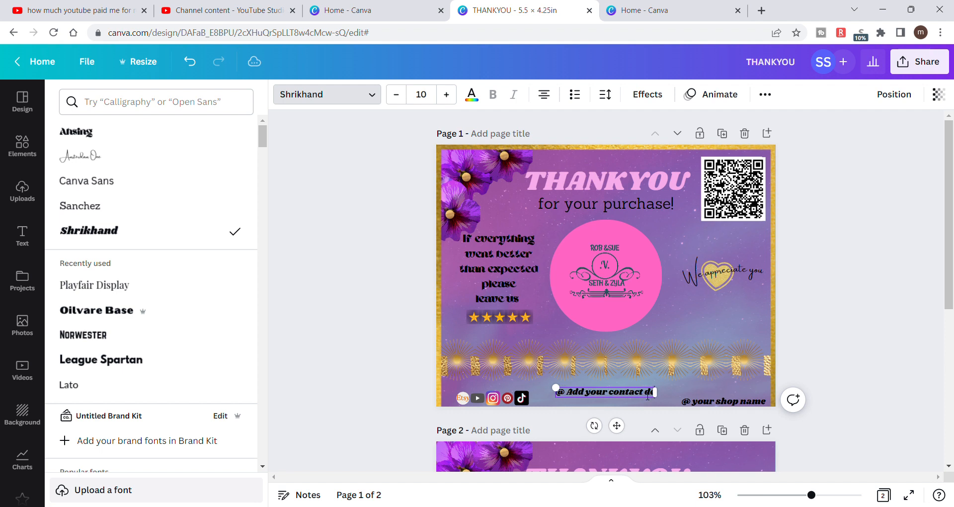
type("tails here")
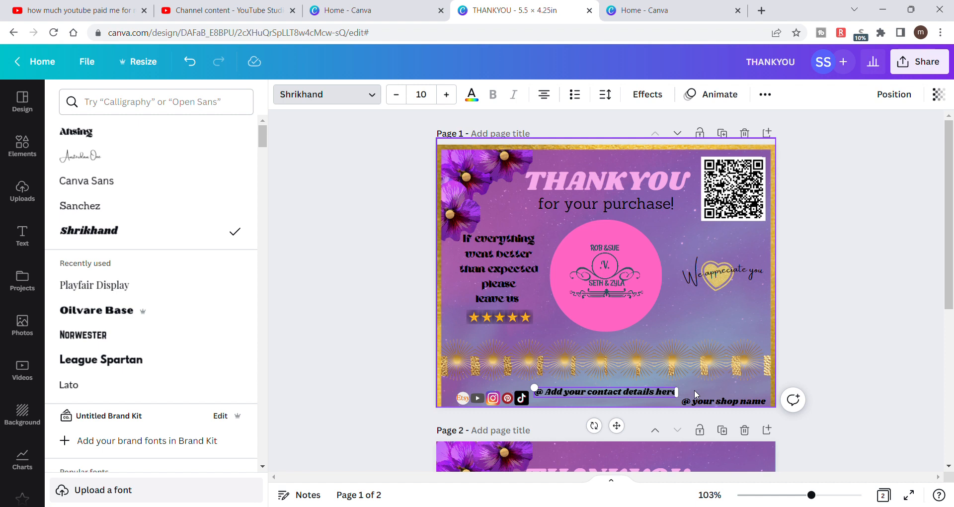
- Align the contact details text to the horizontal center and bottom of the page, and deselect it
left_click(899, 97)
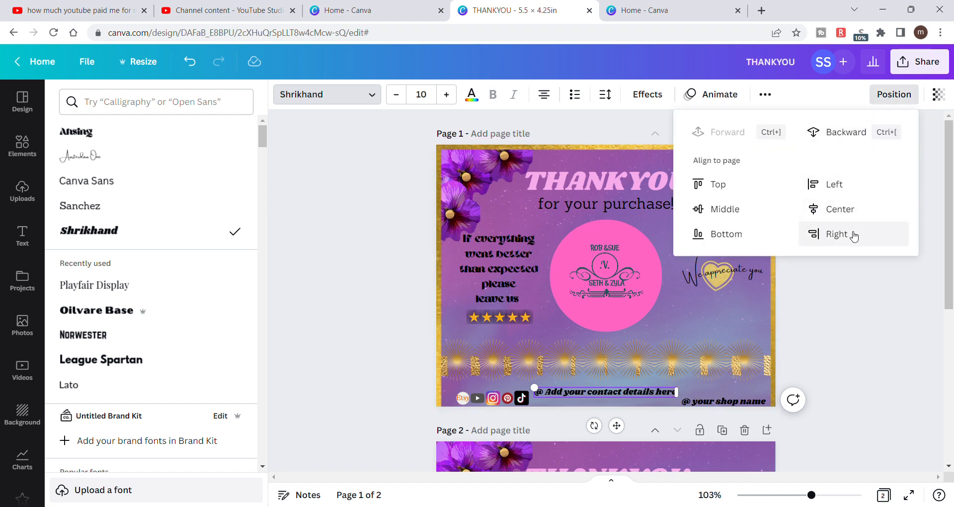
left_click(850, 213)
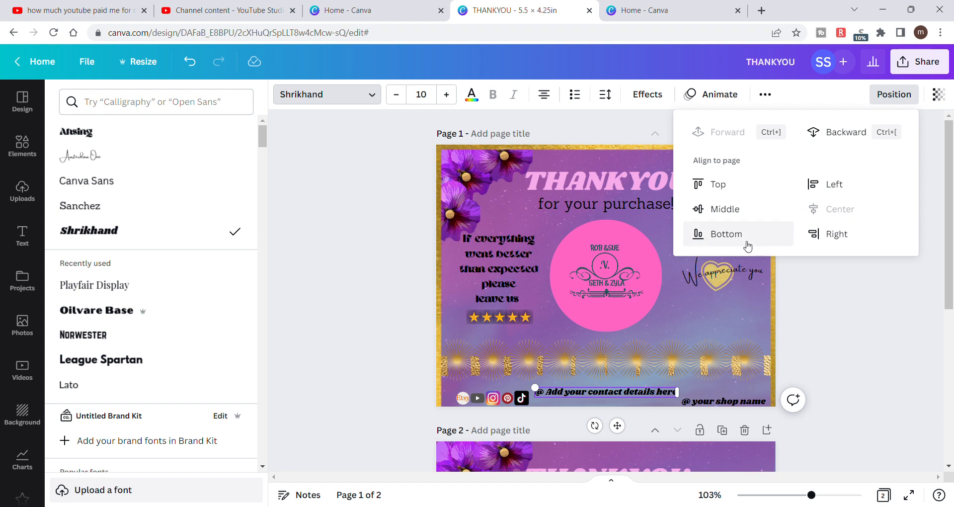
left_click(764, 240)
key("Escape")
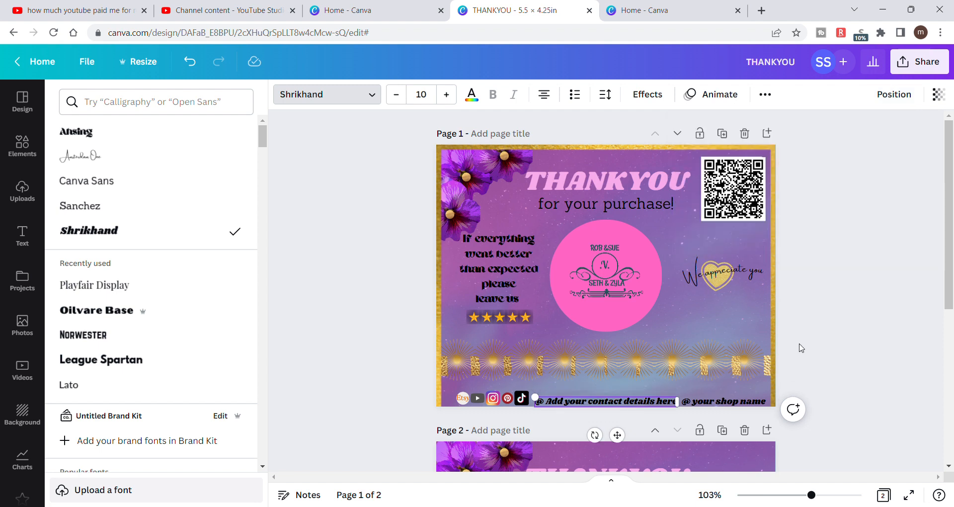
left_click(801, 348)
left_click(802, 348)
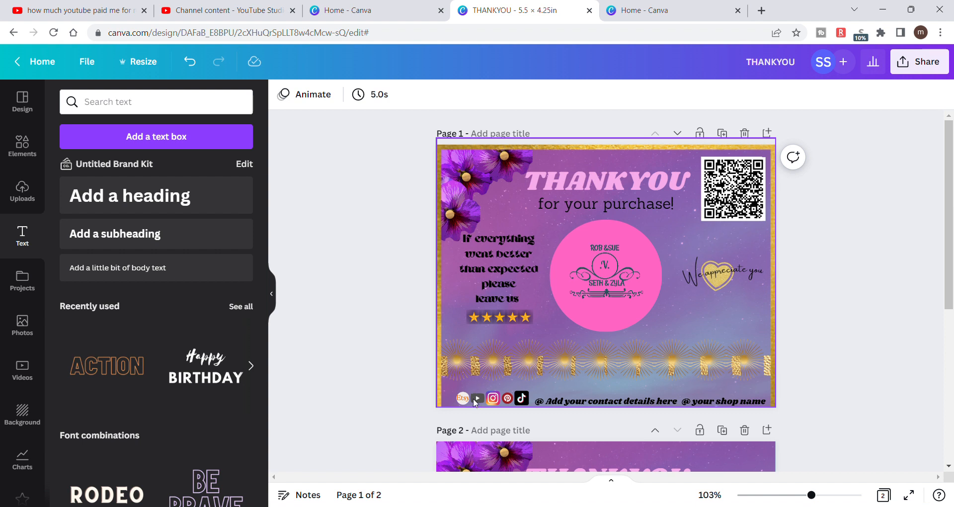
left_click(499, 405)
left_click_drag(499, 405, 484, 362)
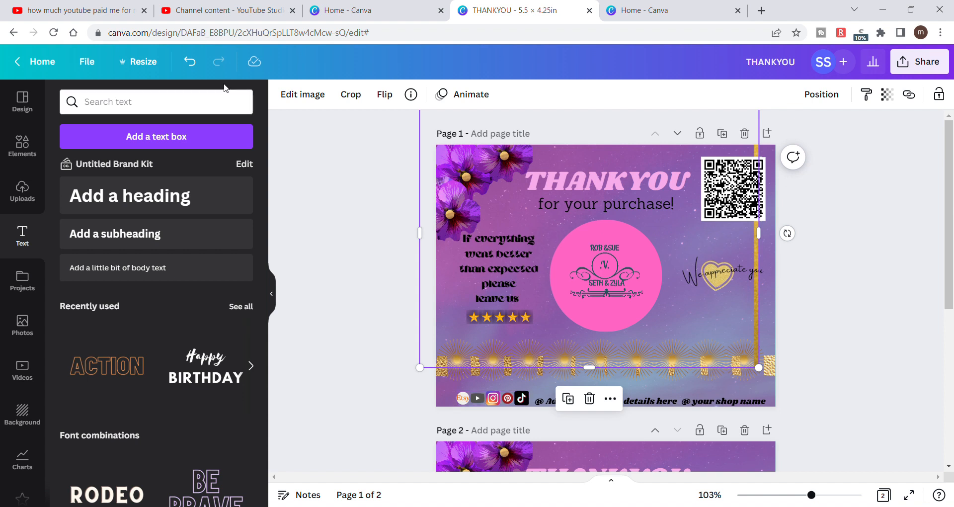
left_click(196, 70)
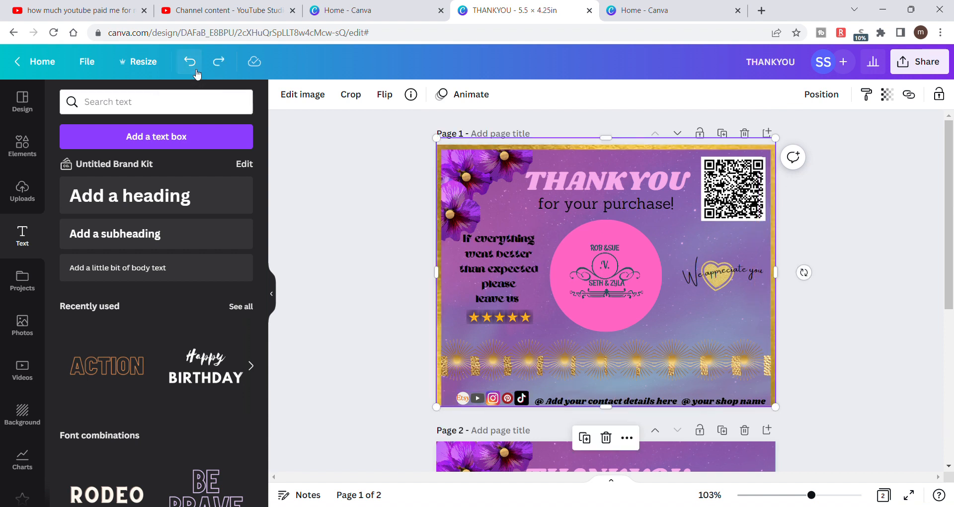
- Undo the alignment of the contact details text to the bottom of the page
left_click(196, 70)
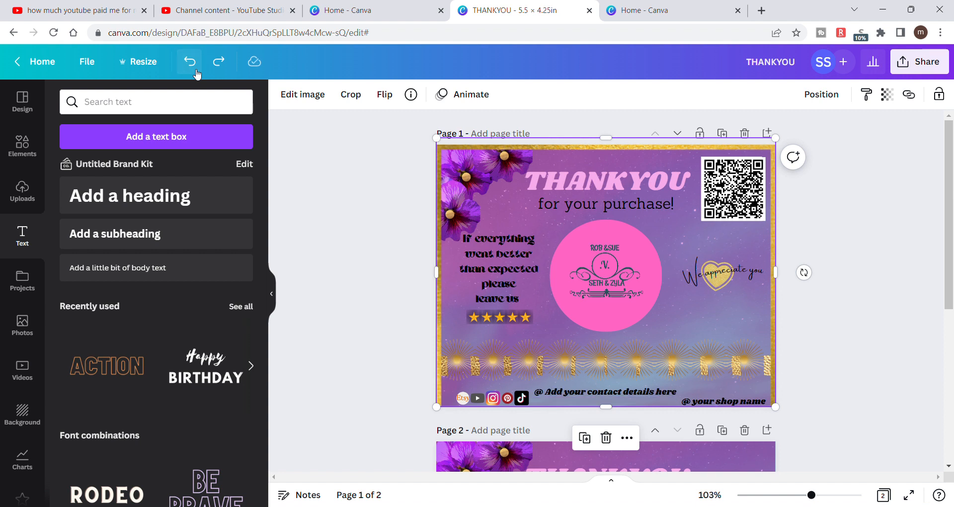
- Redo the bottom alignment of the contact details text on page 1, keeping the purple background in place
left_click(220, 65)
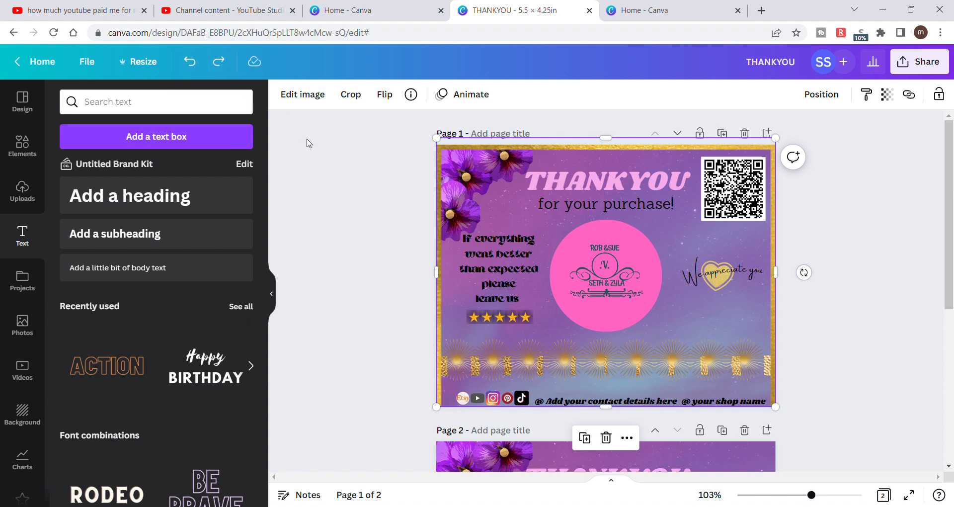
key("Delete")
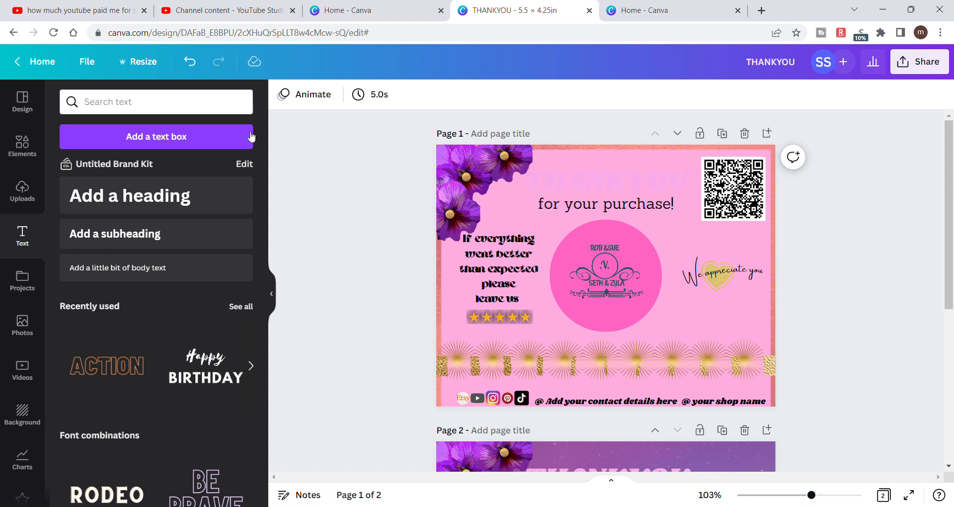
left_click(189, 61)
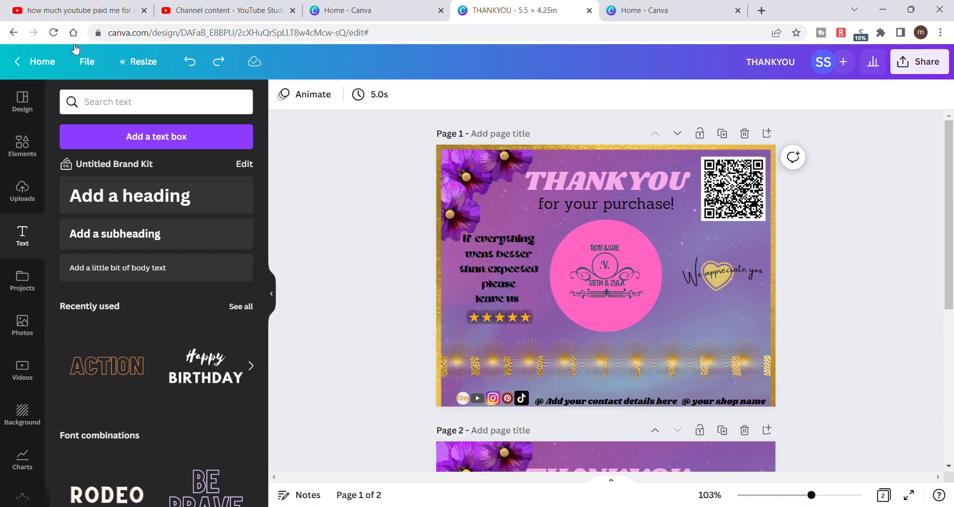
left_click(81, 107)
type("gold")
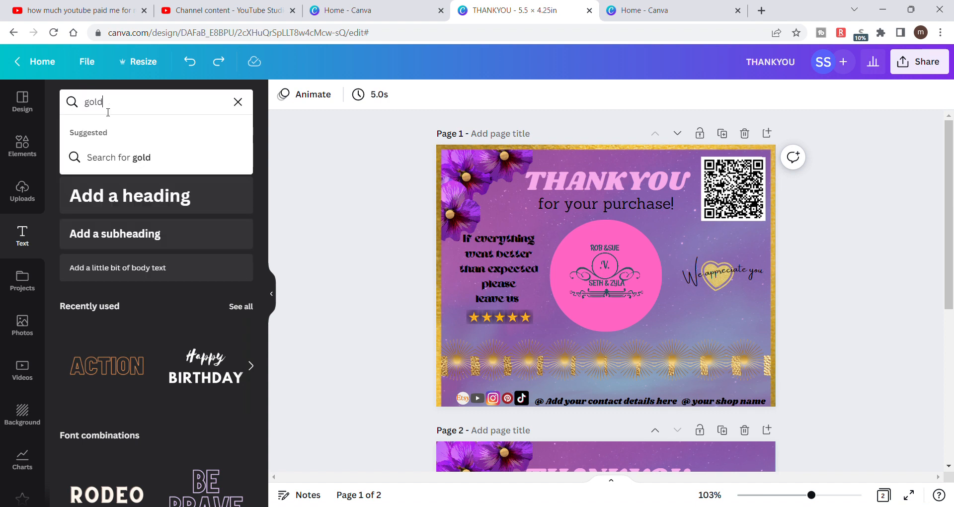
type(" line")
key("Return")
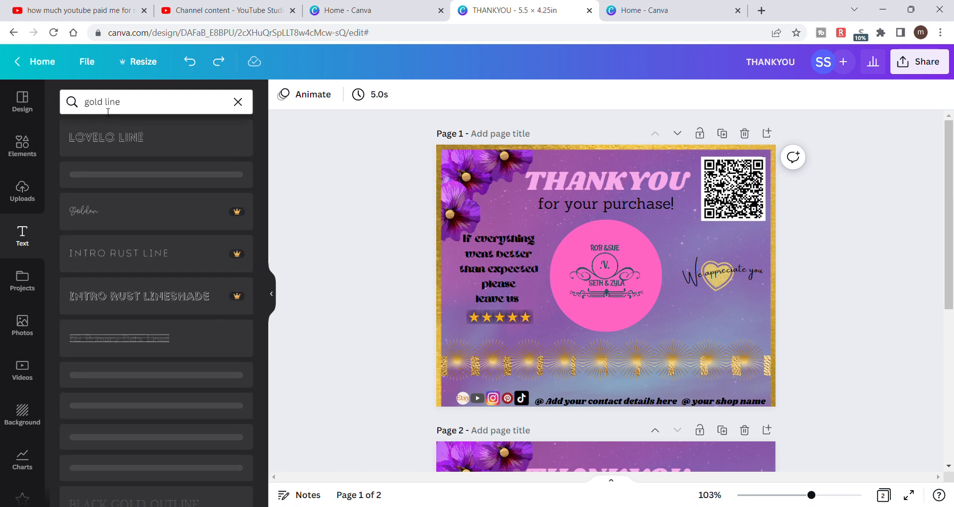
- Search the elements for "gold line" graphics and add a plain horizontal gold line to page 1
left_click(20, 145)
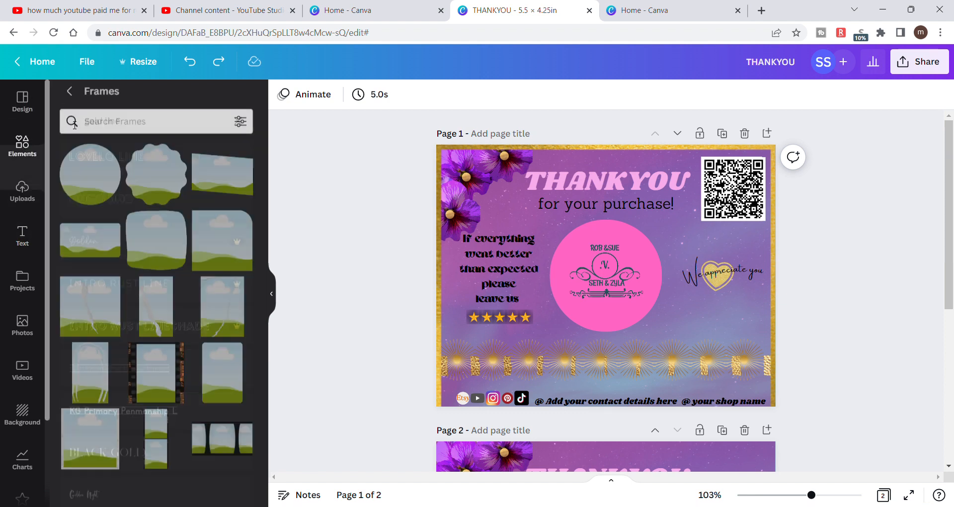
left_click(72, 98)
left_click(91, 103)
type("go")
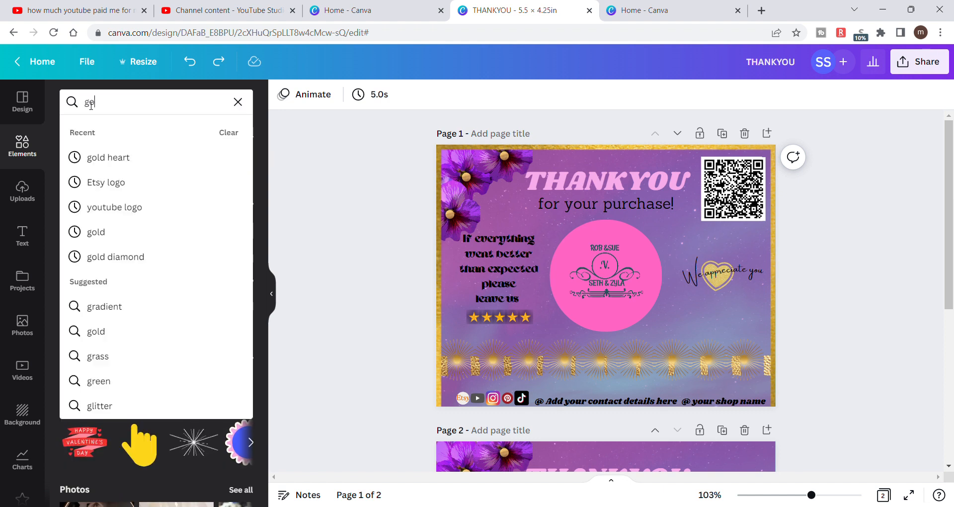
type("ld line")
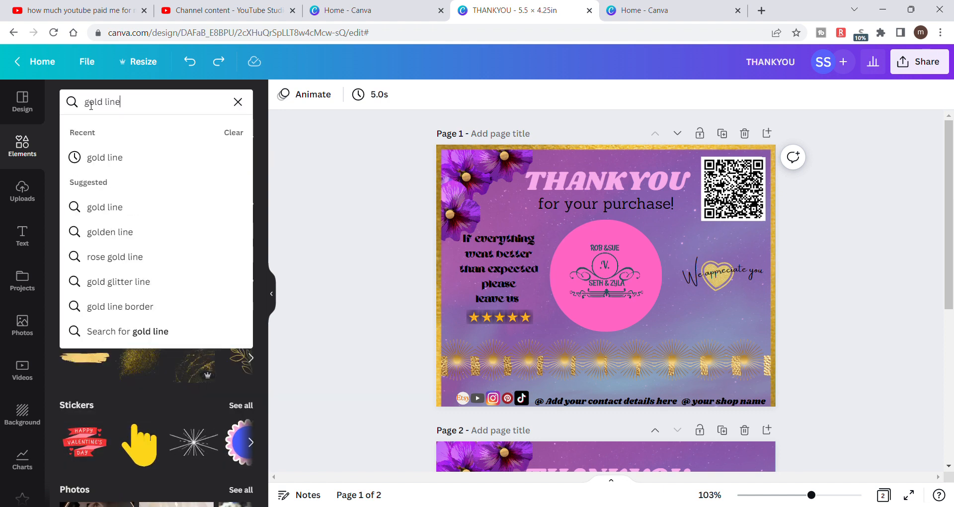
key("Return")
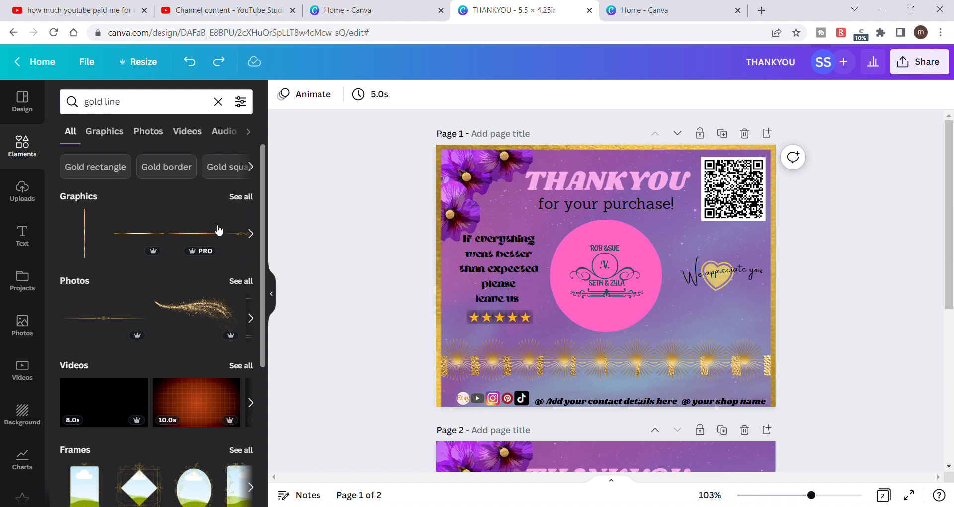
left_click(242, 197)
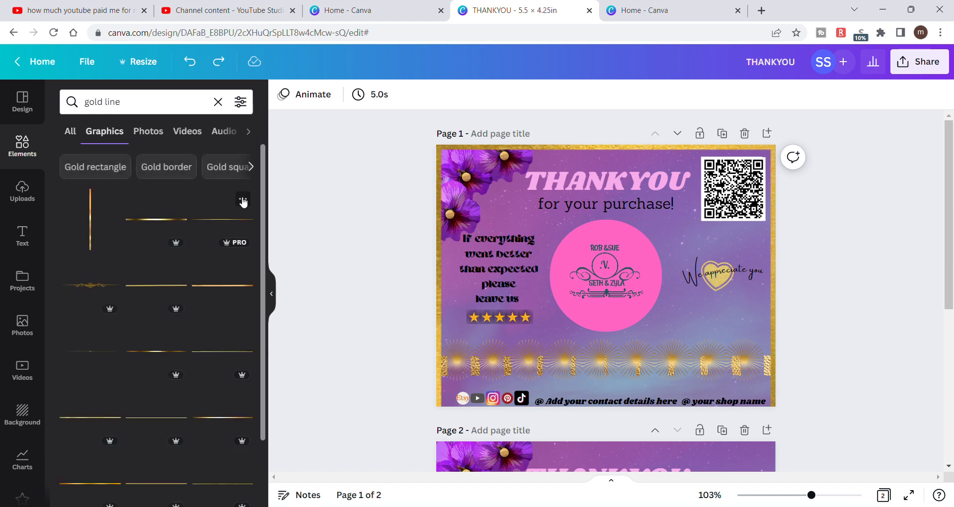
left_click(239, 287)
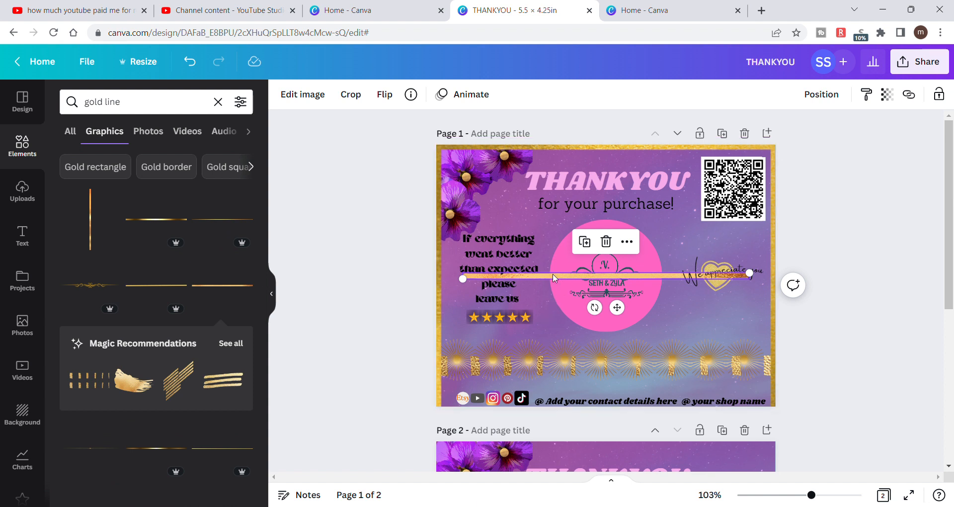
left_click(426, 266)
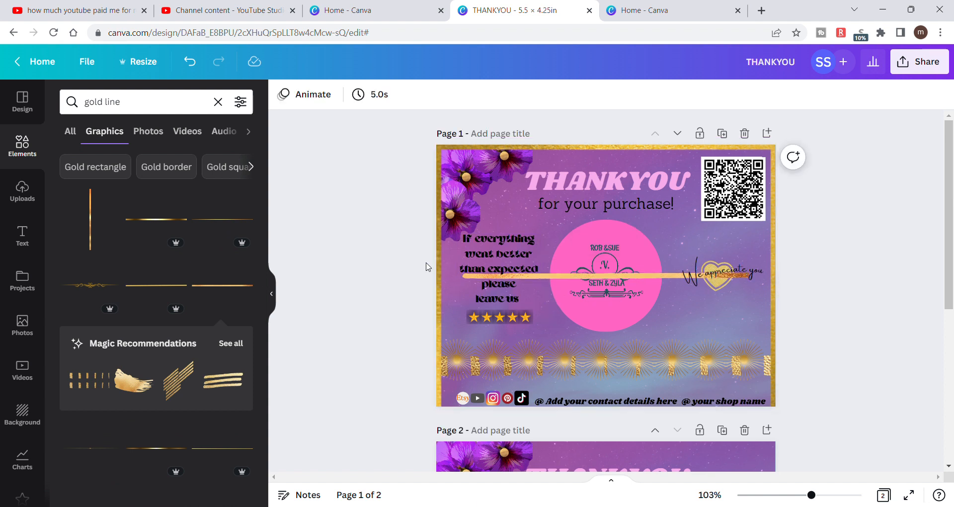
- Move the gold line just below the sunburst strip and stretch it across the card between the inner edges of the gold border
left_click_drag(553, 277, 536, 382)
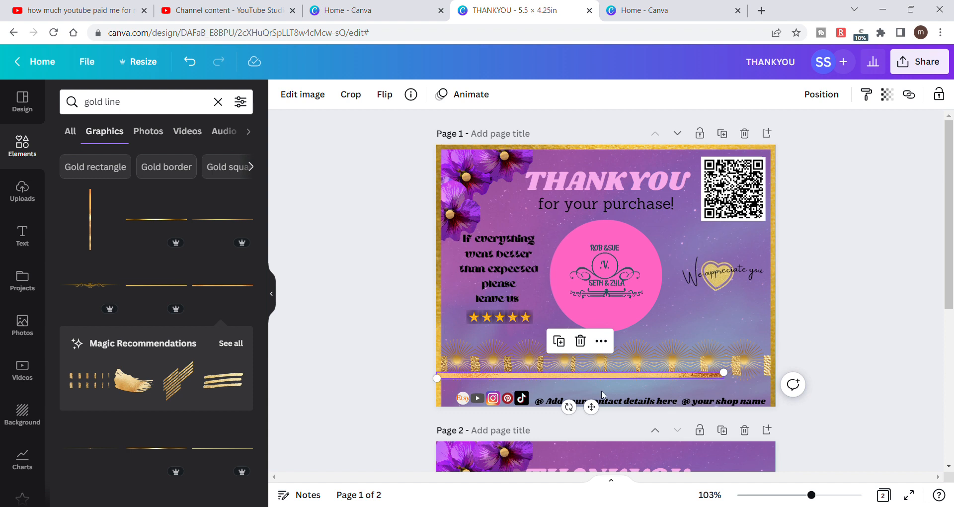
left_click_drag(731, 384, 780, 378)
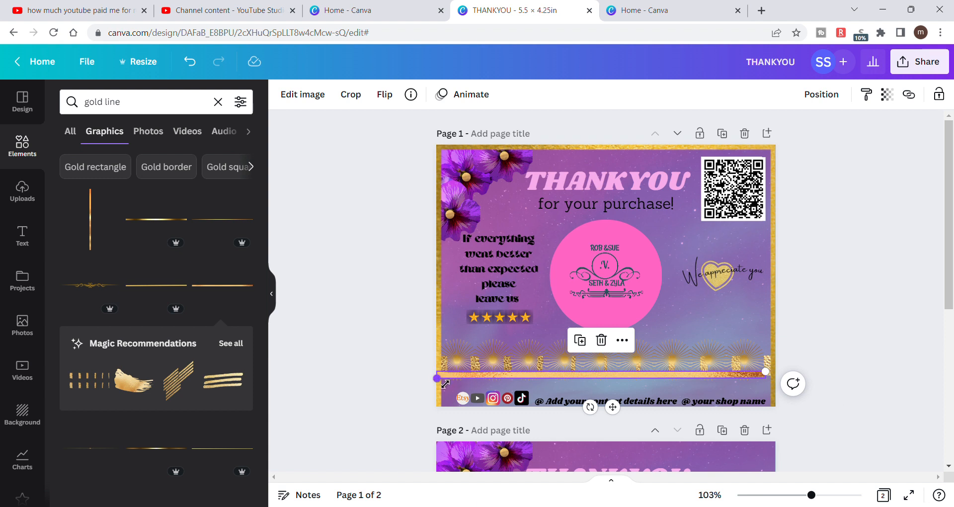
left_click_drag(445, 384, 451, 384)
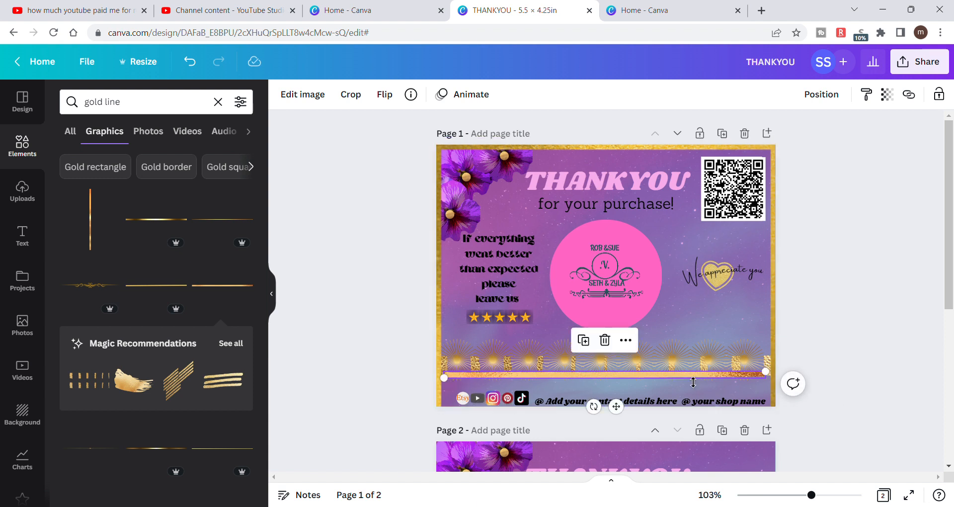
left_click(847, 318)
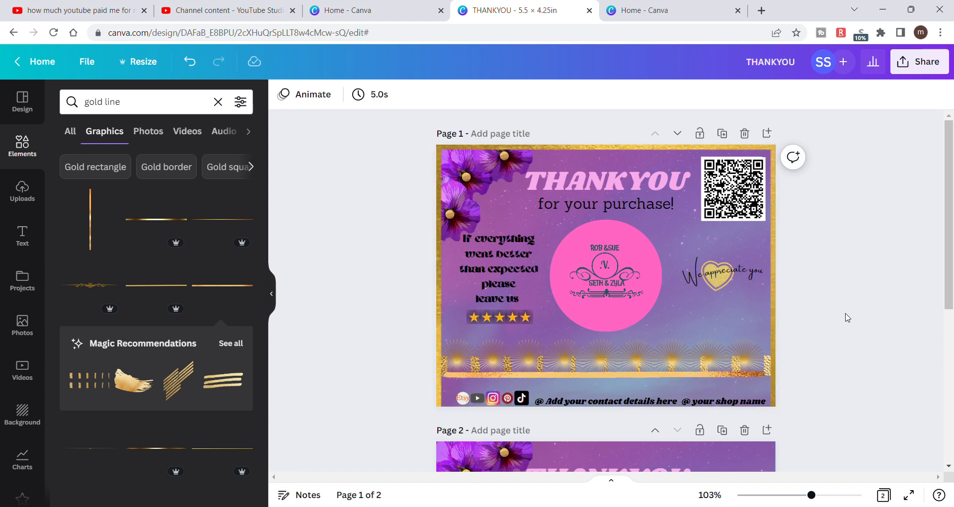
left_click(761, 373)
left_click_drag(775, 381, 780, 378)
left_click(824, 319)
left_click(450, 375)
left_click_drag(452, 384, 450, 385)
left_click(397, 367)
- Reduce the thickness of the gold line below the sunburst strip to a thin rule and deselect it
left_click(573, 375)
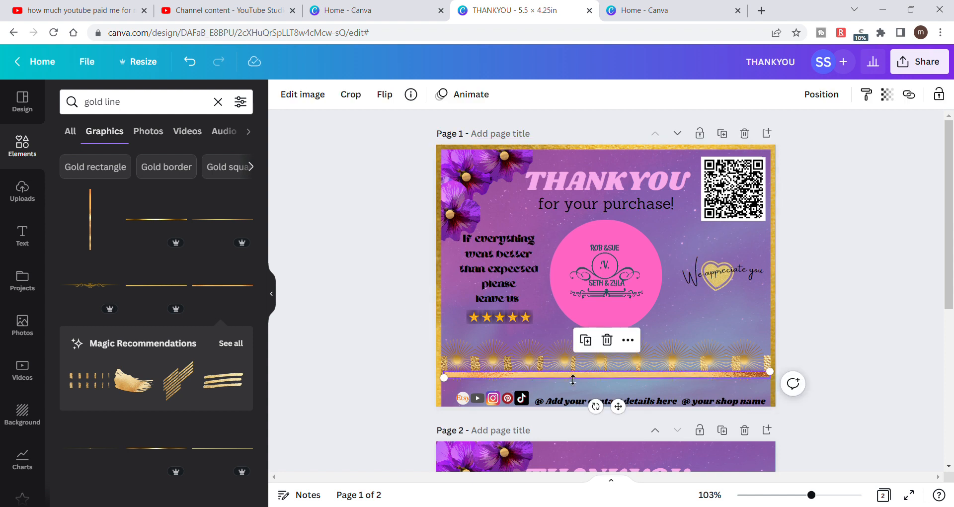
left_click_drag(596, 383, 597, 379)
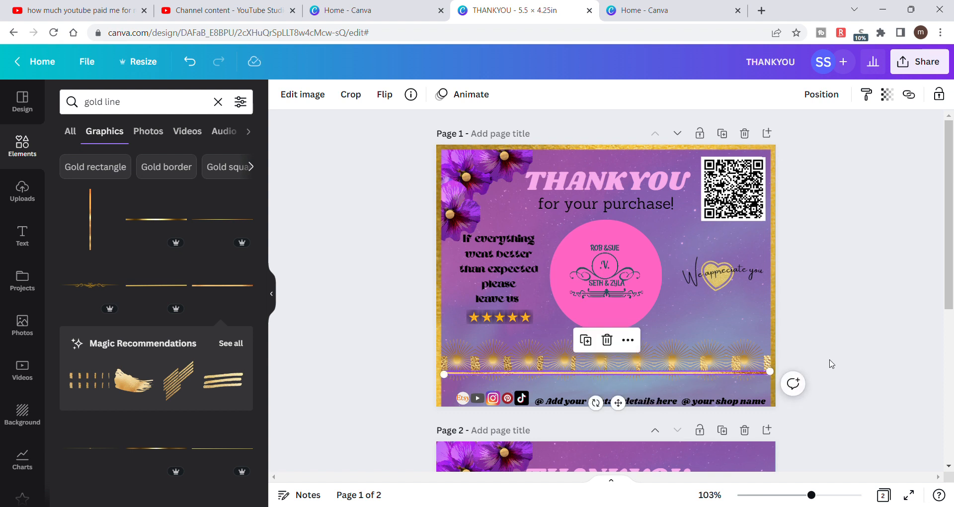
left_click(831, 364)
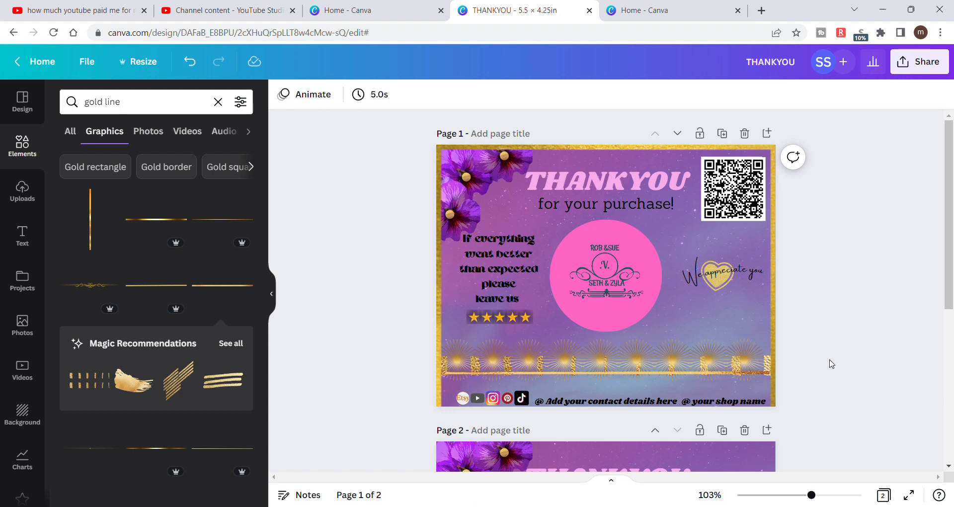
left_click(697, 373)
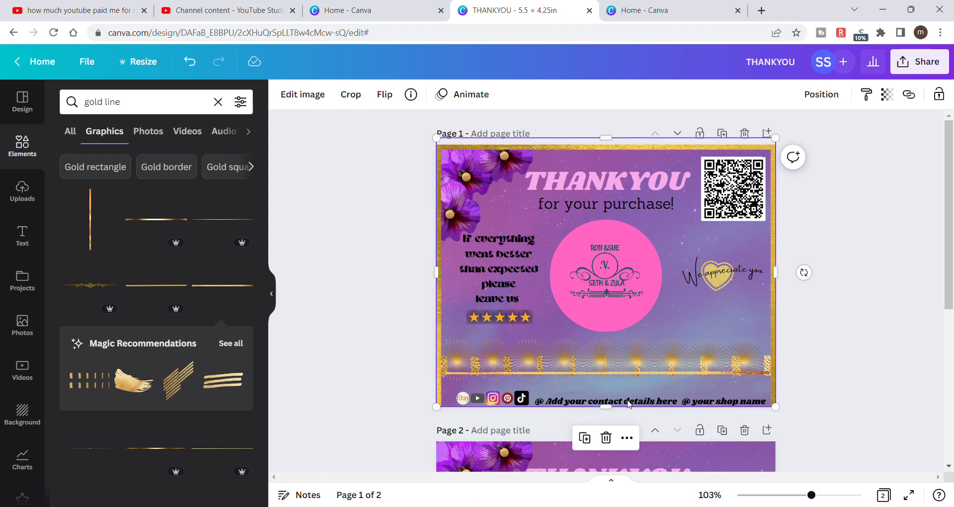
left_click(585, 439)
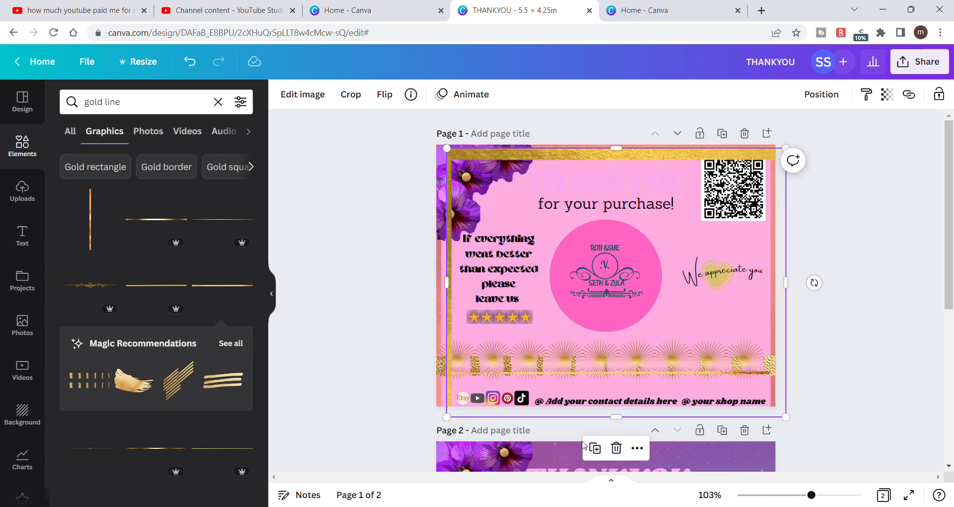
left_click(190, 61)
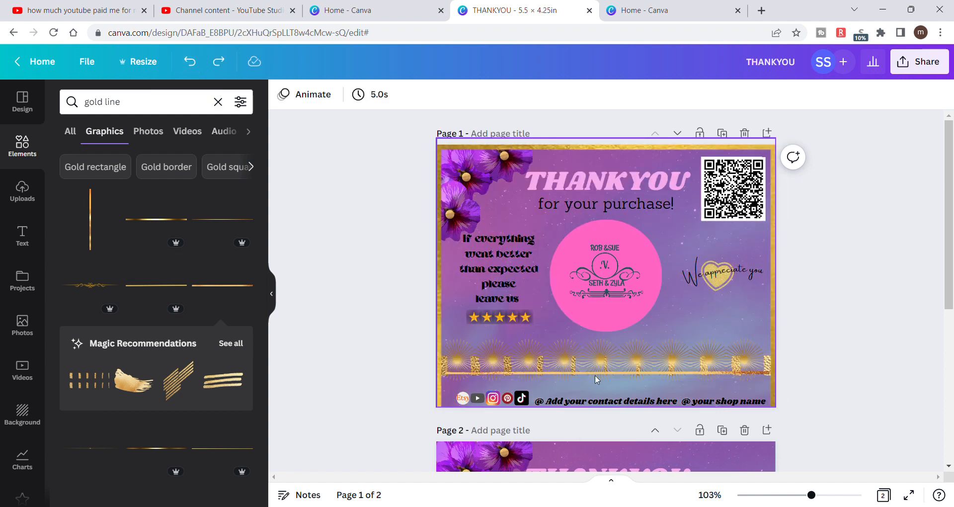
- Duplicate the thin gold line and place the copy parallel just beneath the original, with their ends lined up
left_click(593, 373)
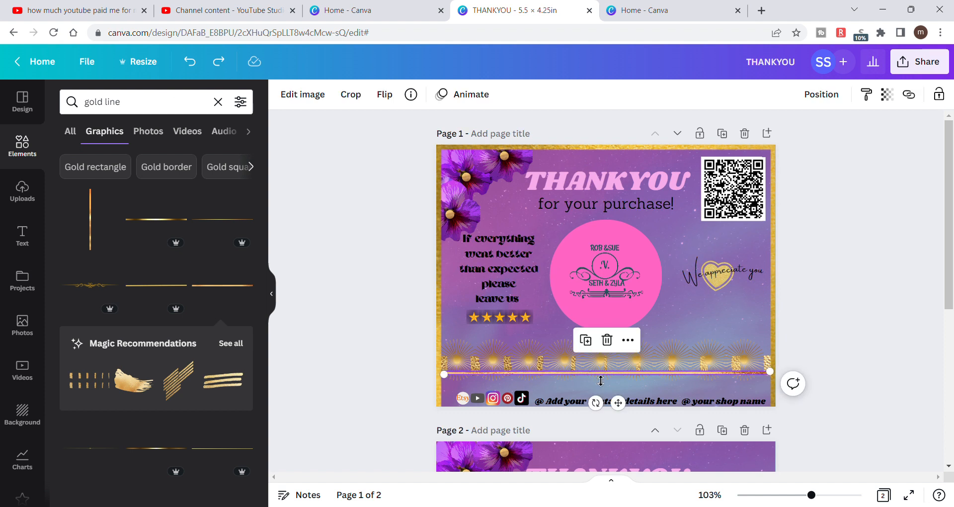
left_click(587, 341)
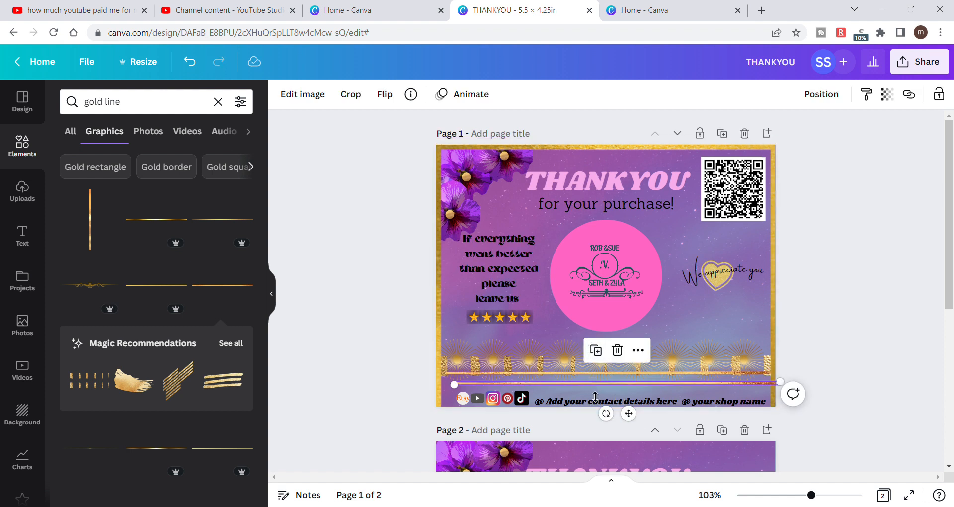
left_click(874, 285)
left_click_drag(754, 383, 748, 387)
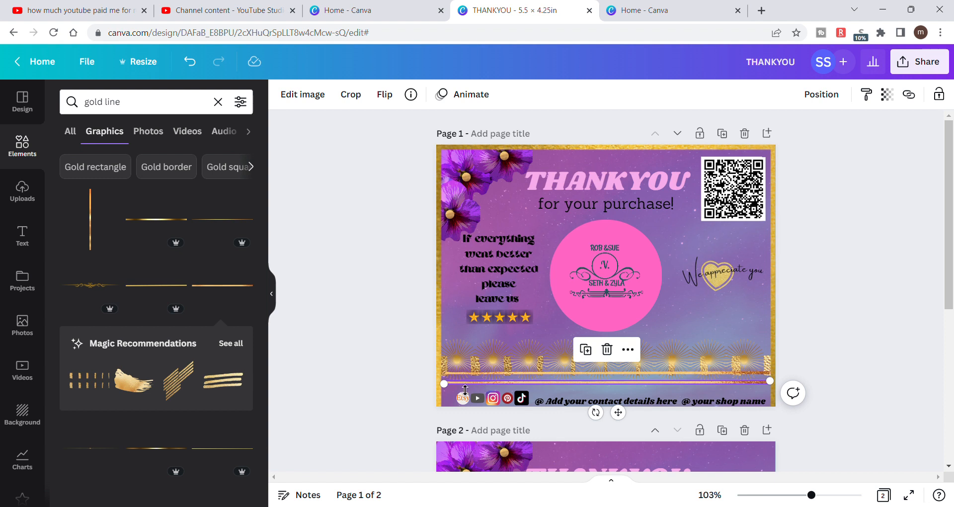
left_click_drag(453, 391, 452, 393)
left_click(379, 381)
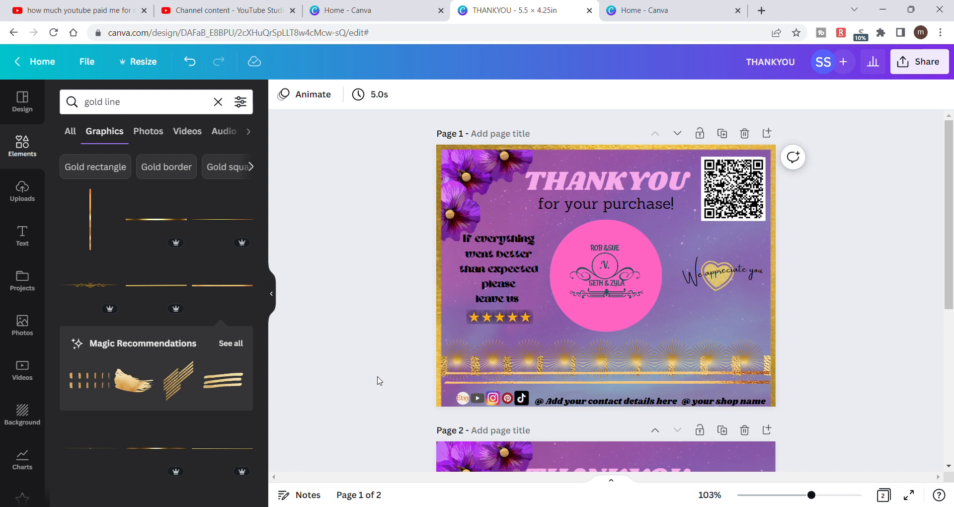
- Extend the left end of the lower gold line to the card's left edge and deselect it
left_click(450, 380)
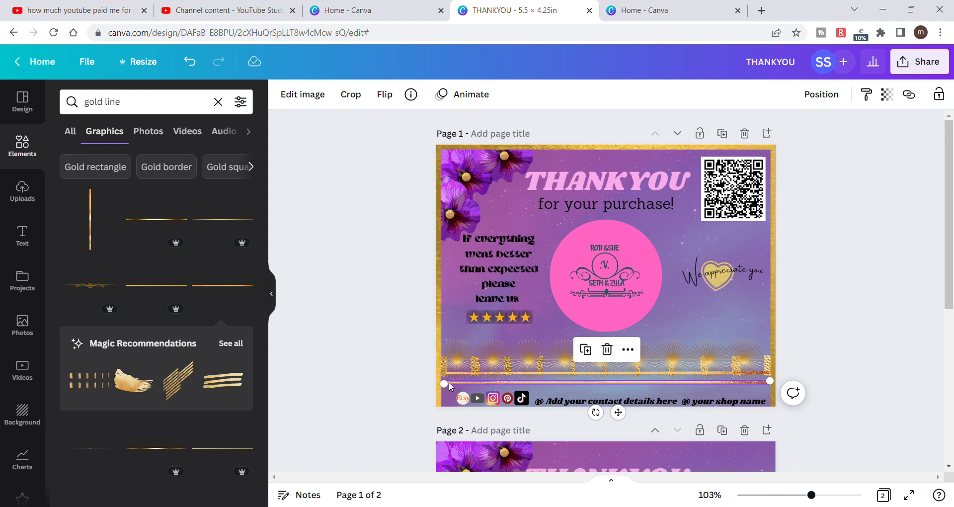
left_click_drag(453, 393, 445, 393)
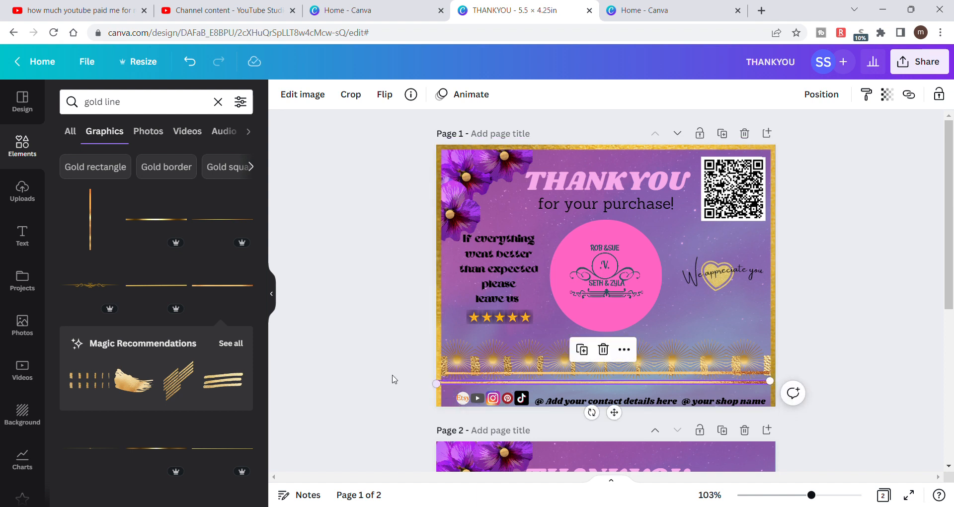
left_click(394, 379)
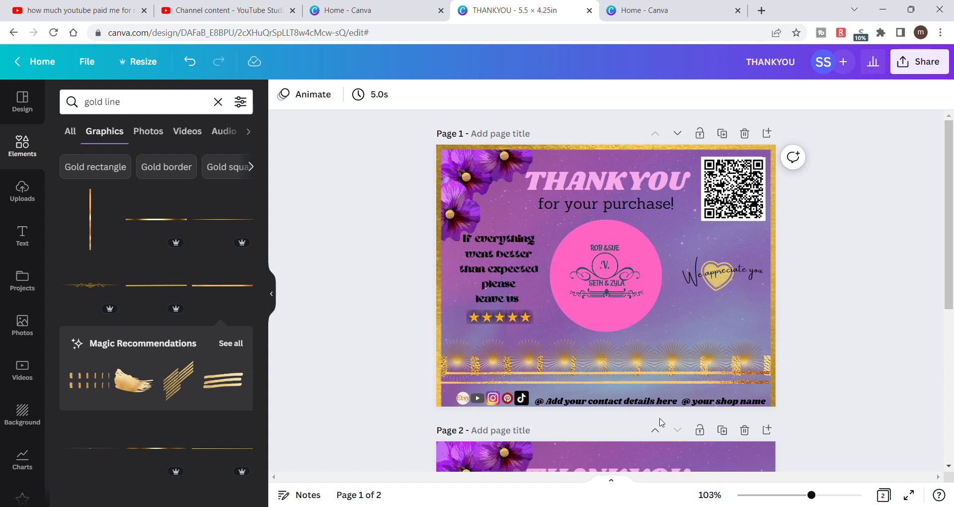
left_click(762, 379)
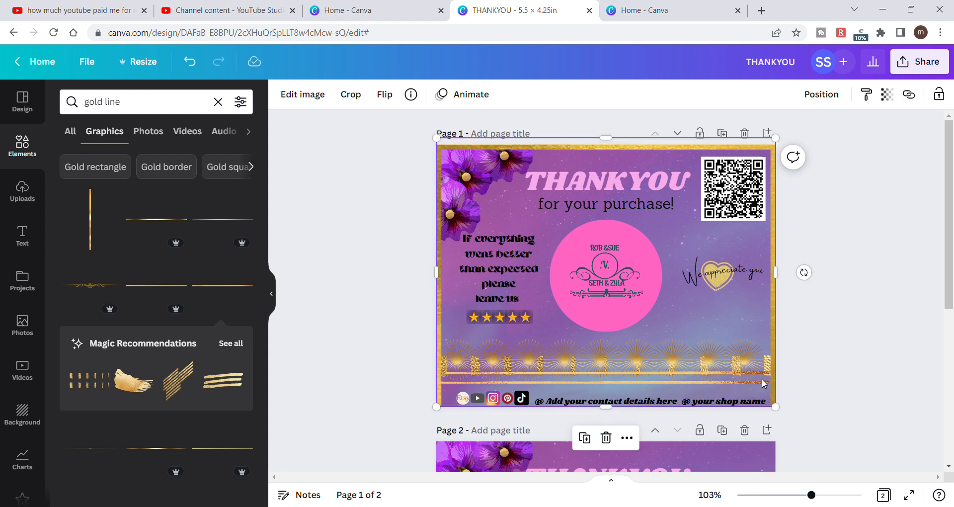
key("Delete")
left_click(763, 380)
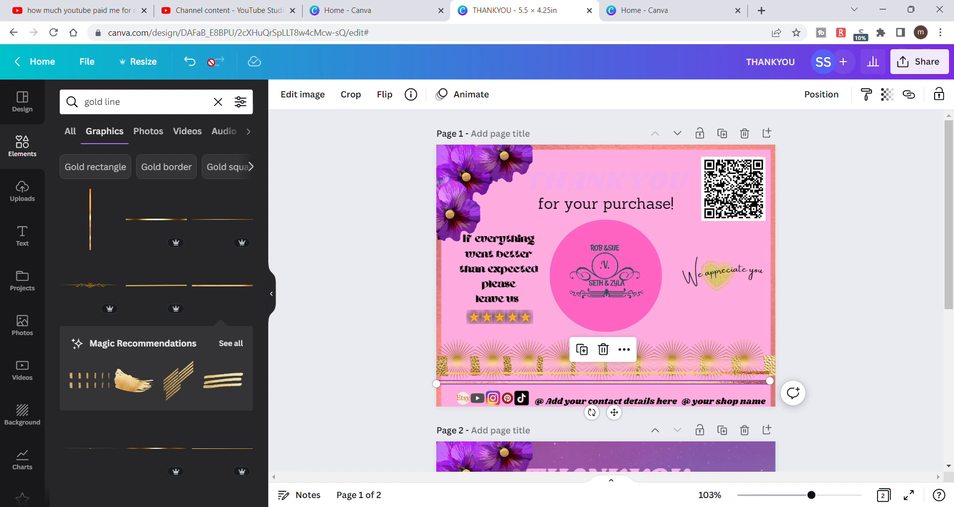
left_click(189, 62)
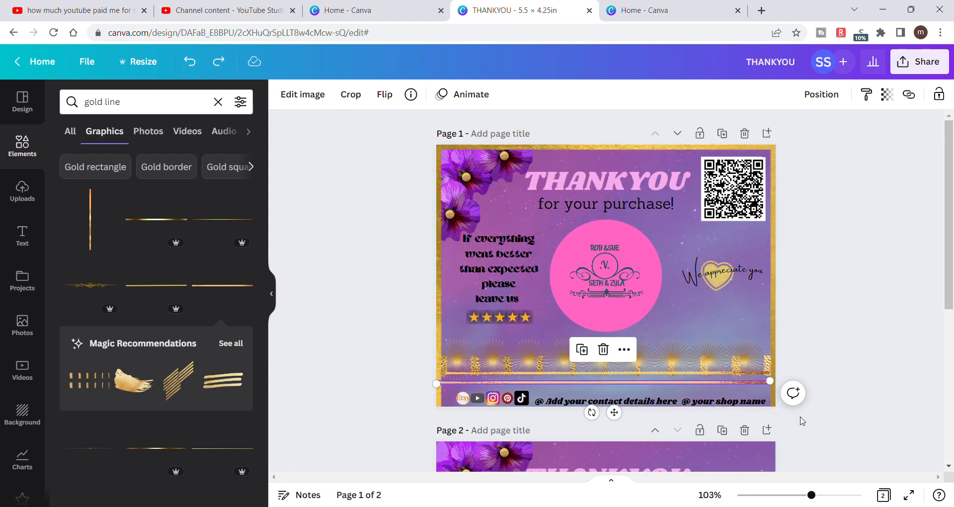
- Extend the right ends of both thin gold lines to the card's right edge and deselect them
left_click_drag(777, 384, 782, 383)
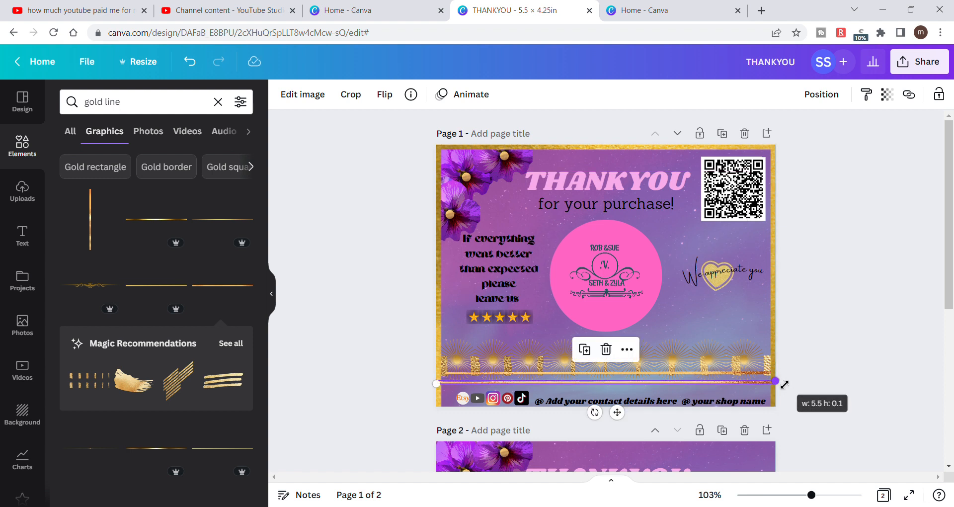
left_click(827, 334)
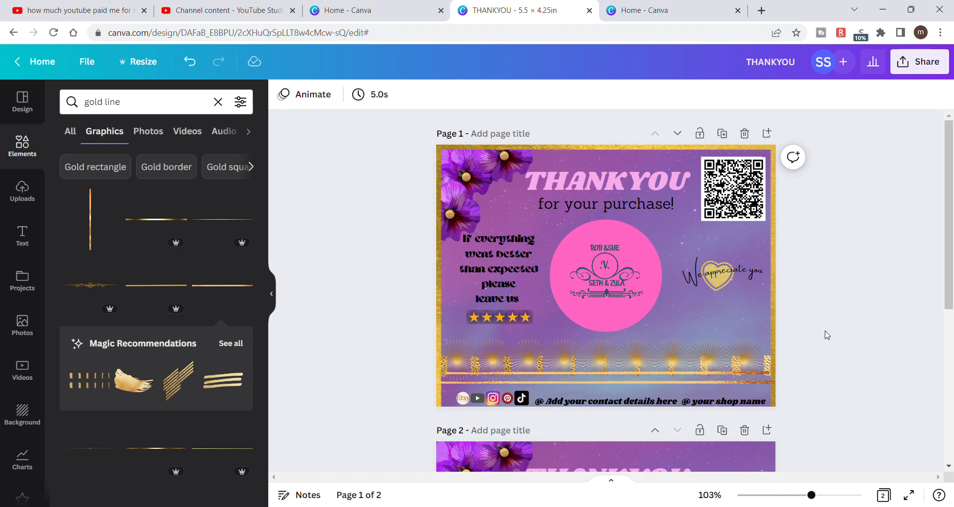
left_click(767, 371)
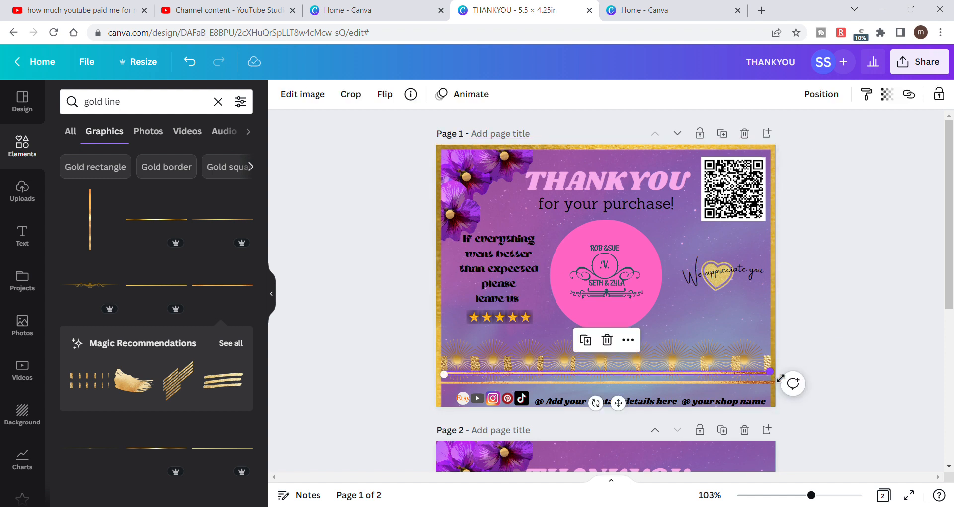
left_click_drag(779, 377, 784, 377)
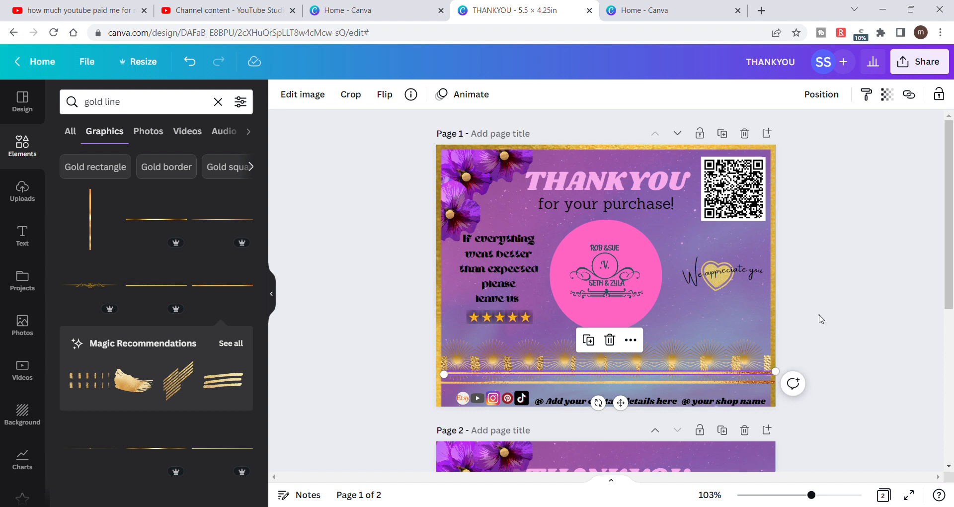
left_click(820, 319)
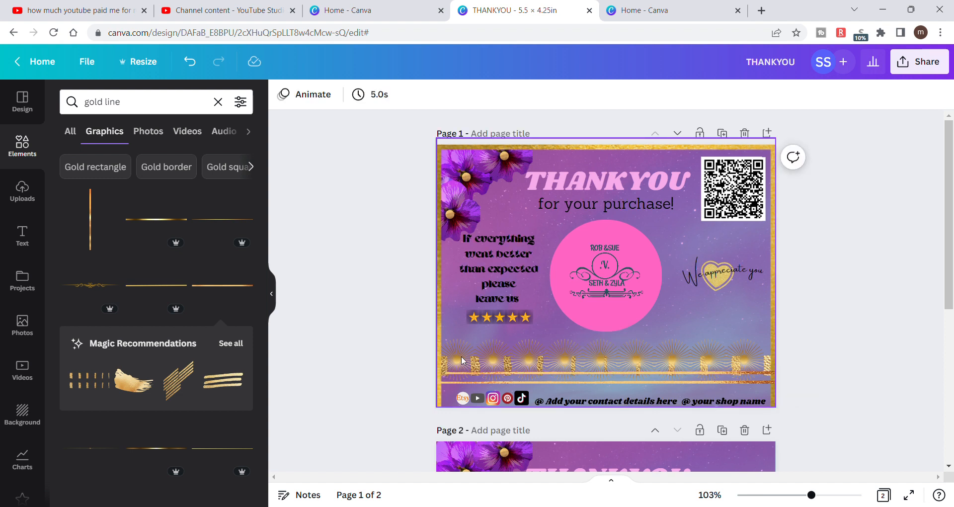
- Extend the left end of the upper gold line to the card's left edge and deselect it
left_click(452, 374)
left_click_drag(450, 380, 443, 381)
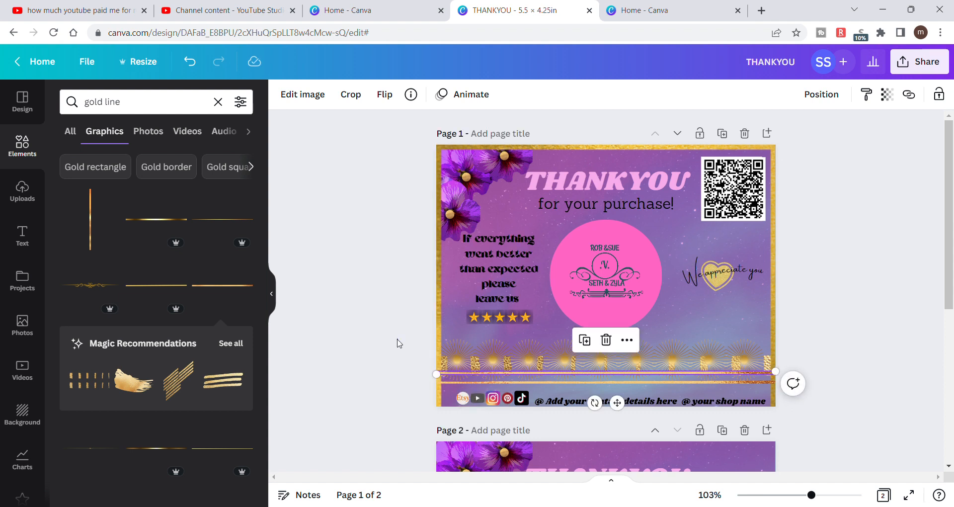
left_click(397, 343)
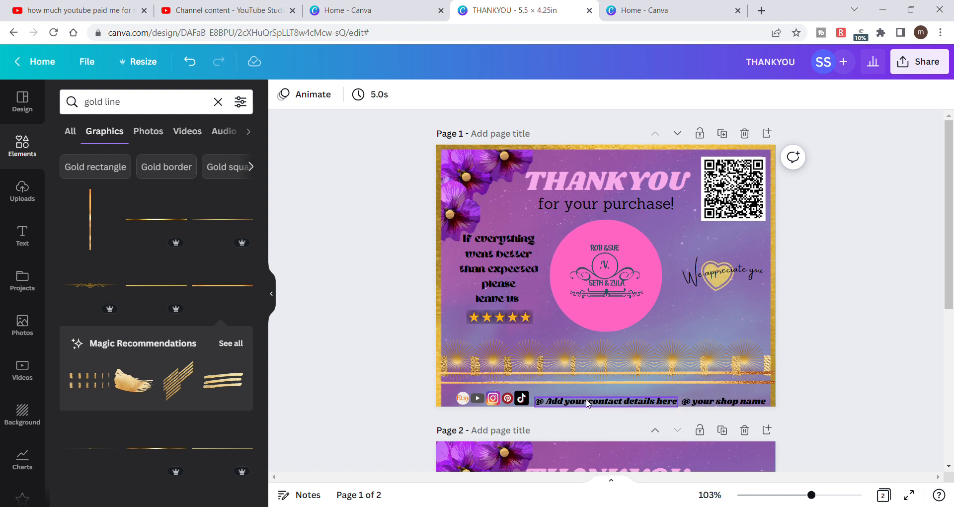
- Try deleting the purple overlay covering the page 1 card, and undo the deletion
left_click(590, 320)
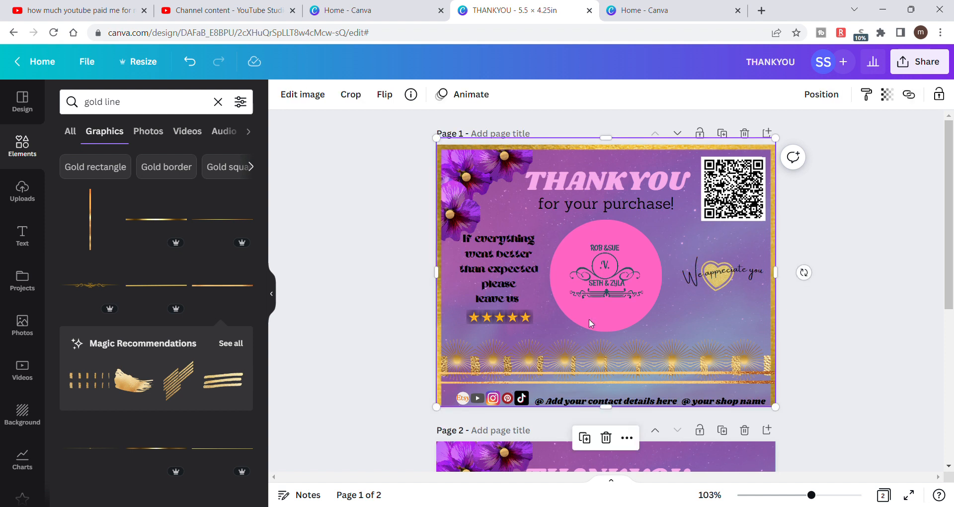
key("Delete")
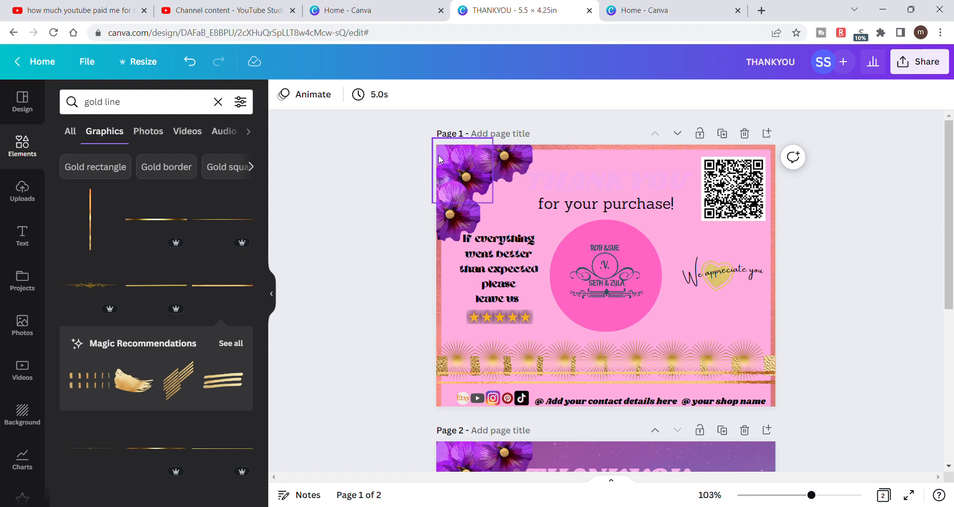
left_click(193, 69)
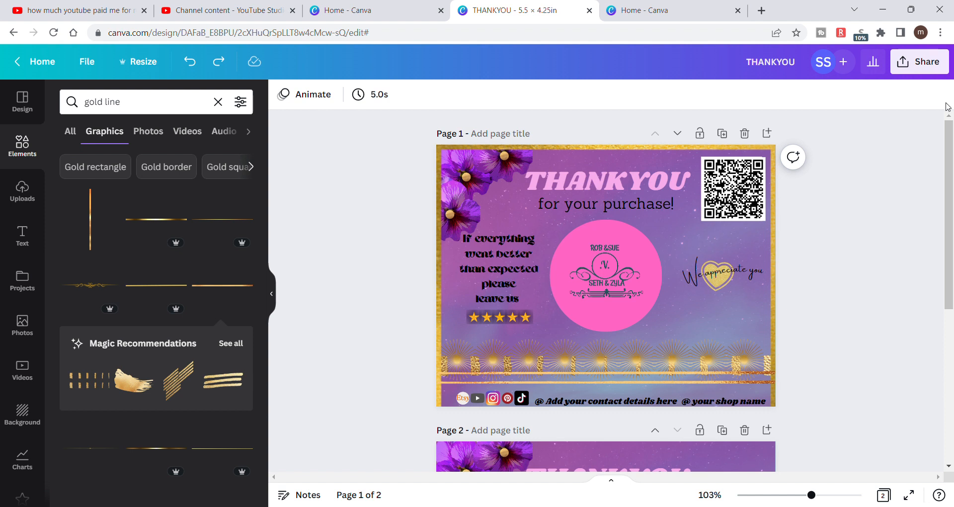
- Review the design's sharing options, including the template link, and close them without sharing
left_click(945, 68)
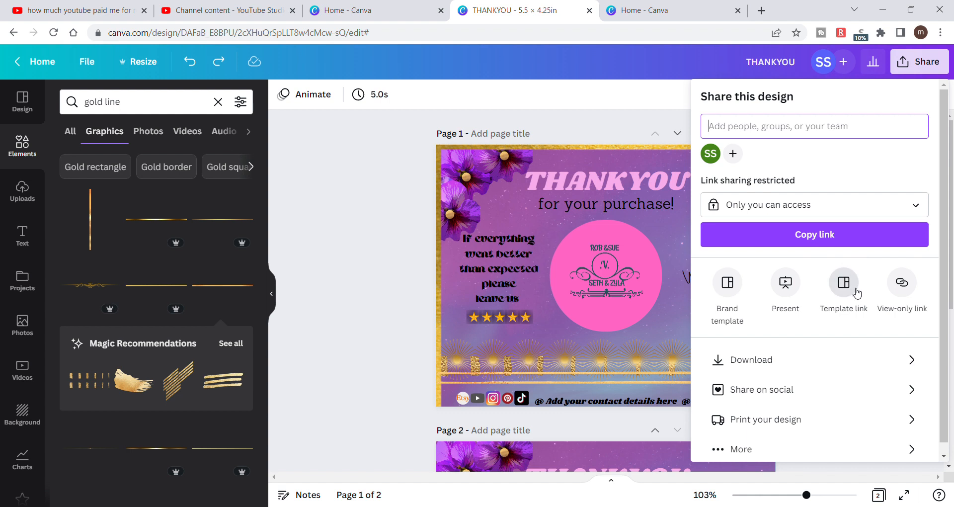
left_click(603, 108)
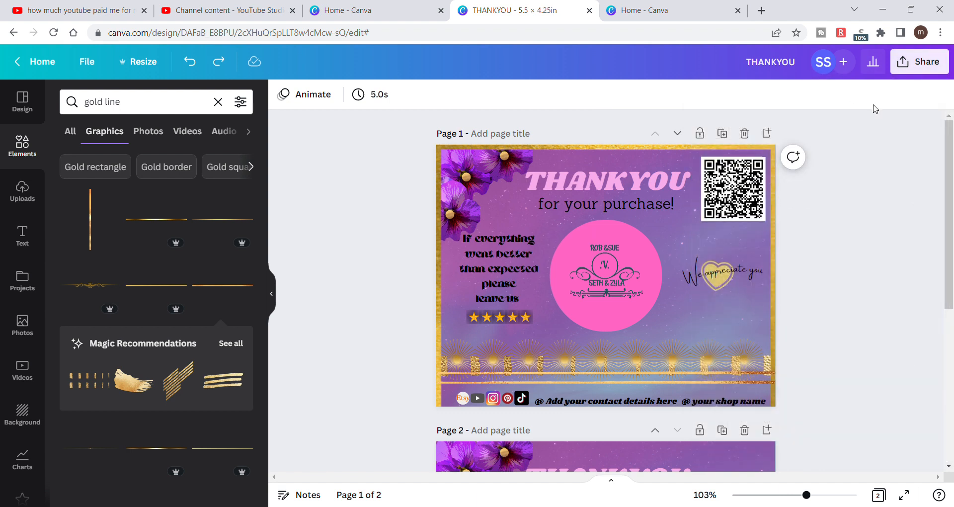
left_click(942, 65)
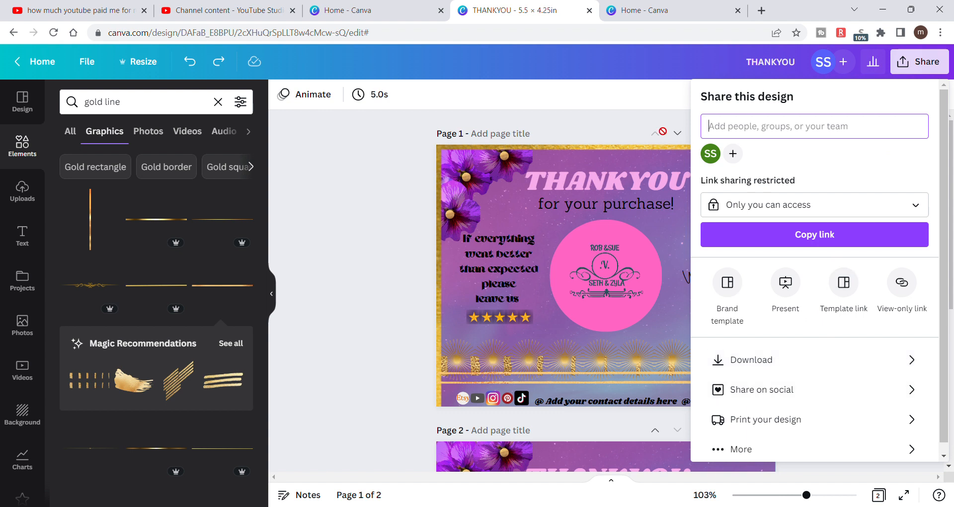
left_click(584, 114)
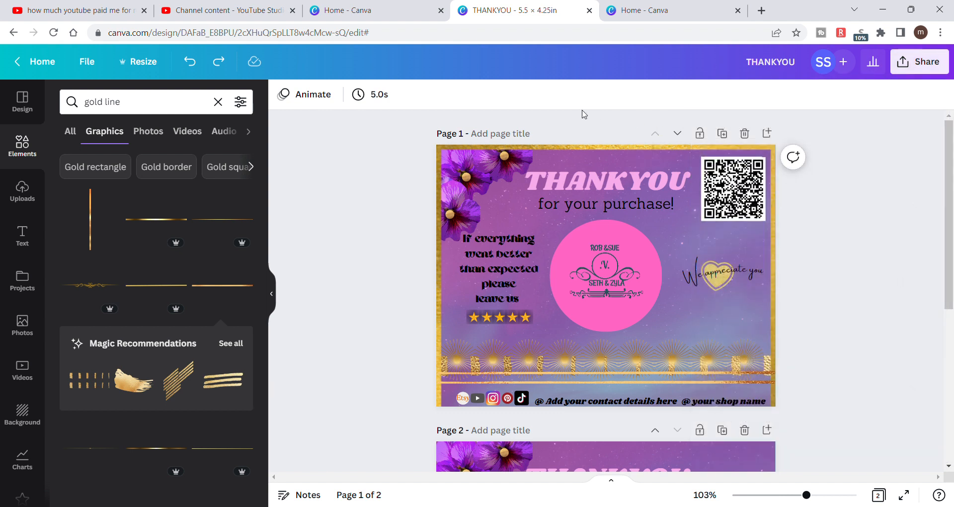